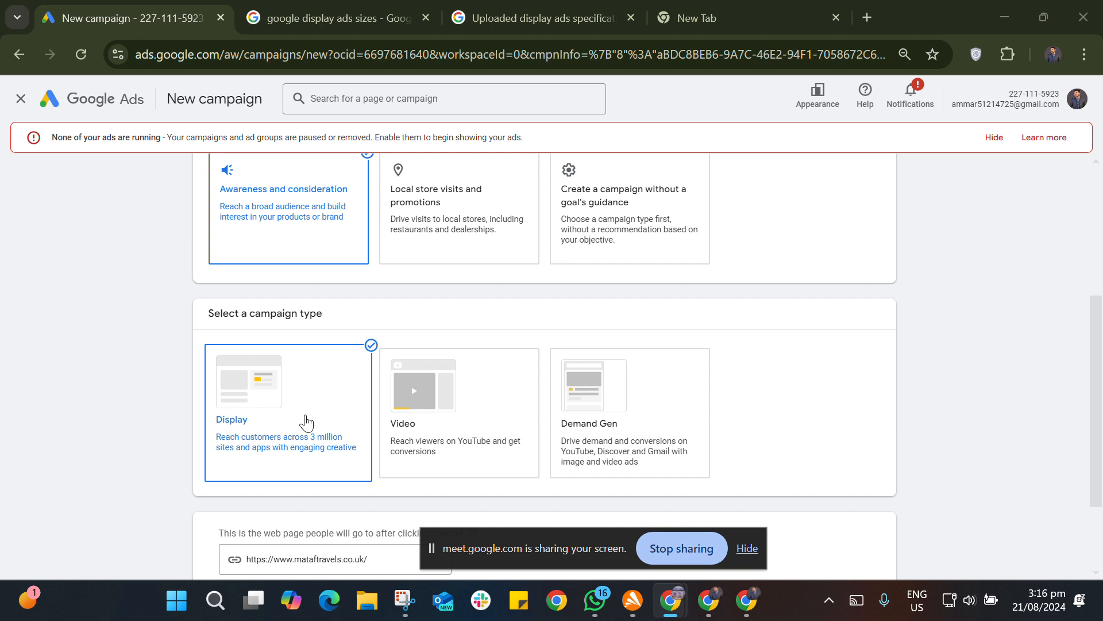
- Proceed with the Display campaign type, the existing landing page and the suggested campaign name to reach the campaign settings
scroll(305, 423, down, 2)
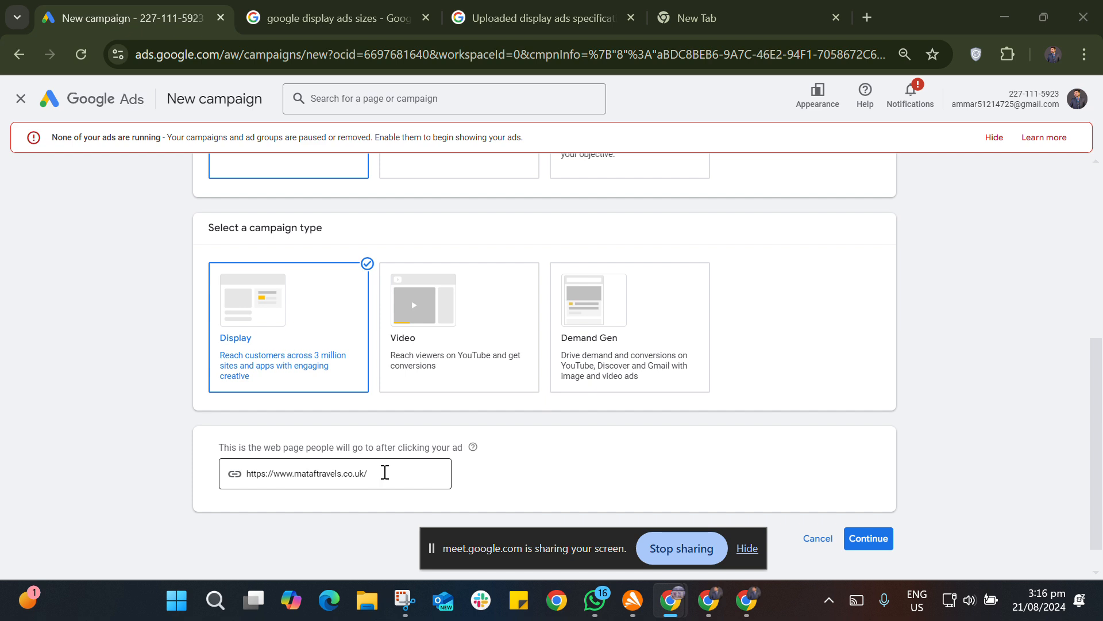
click(873, 537)
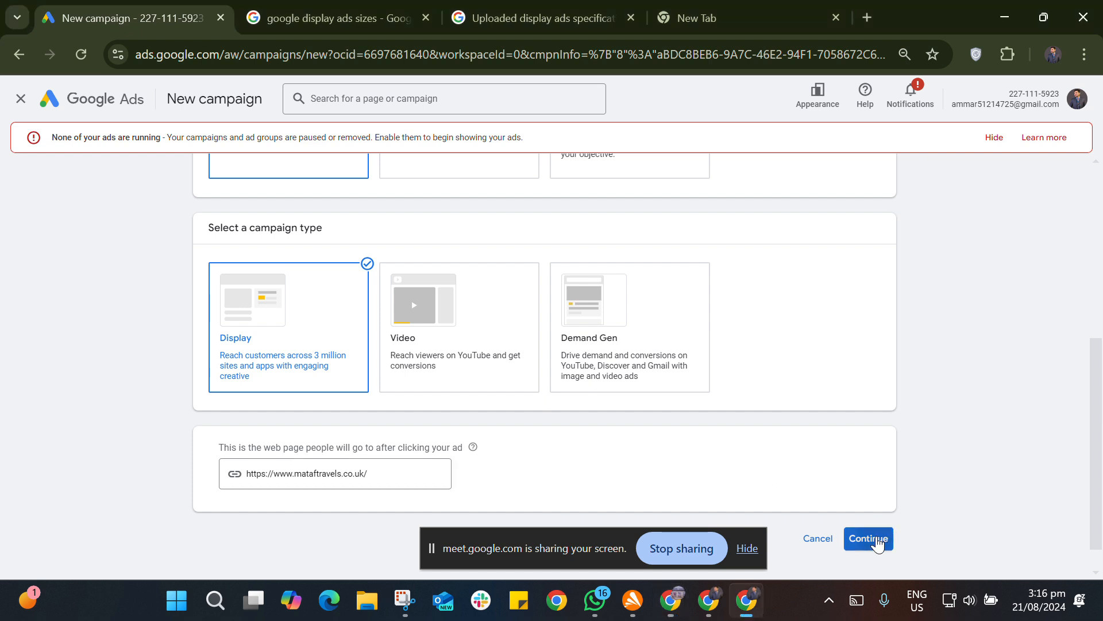
scroll(735, 403, down, 3)
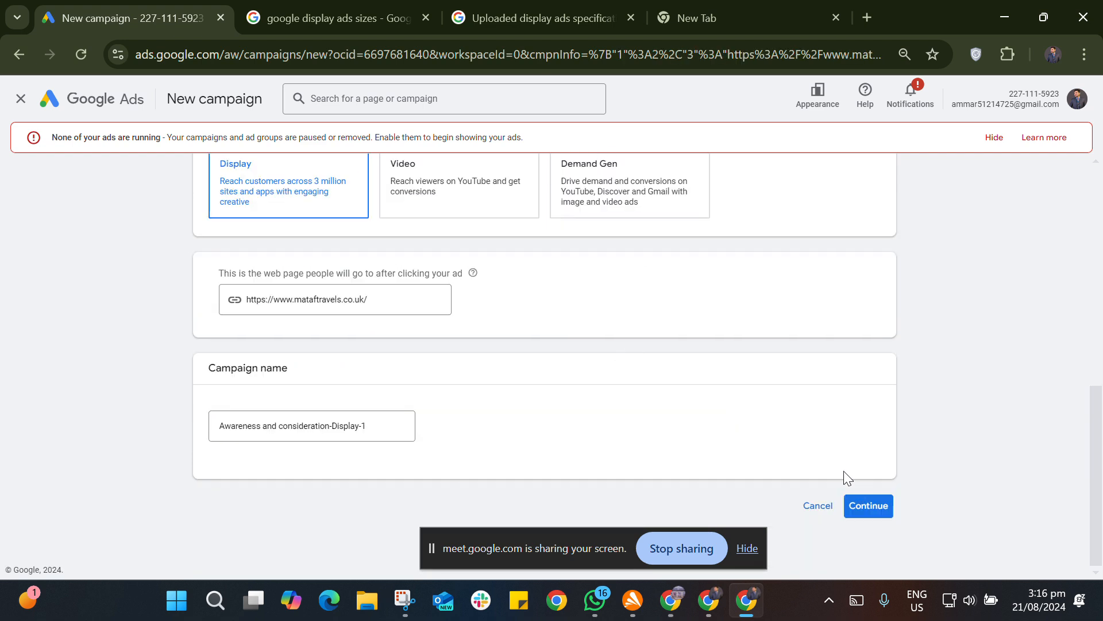
click(877, 507)
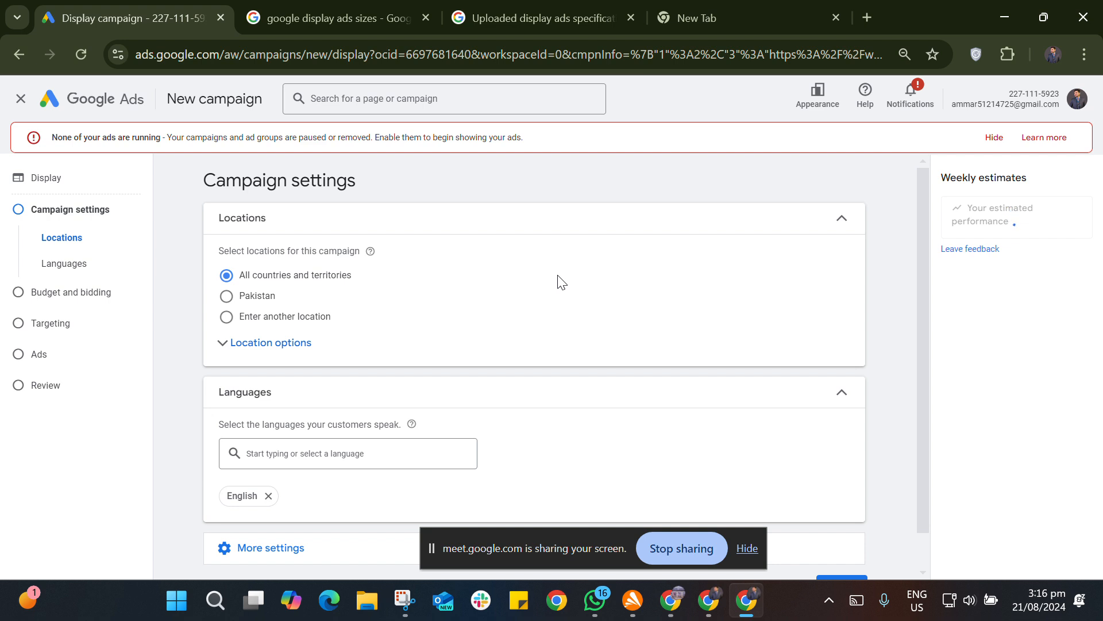
- Expand the location options and set Pakistan as the campaign's target location
scroll(560, 282, down, 1)
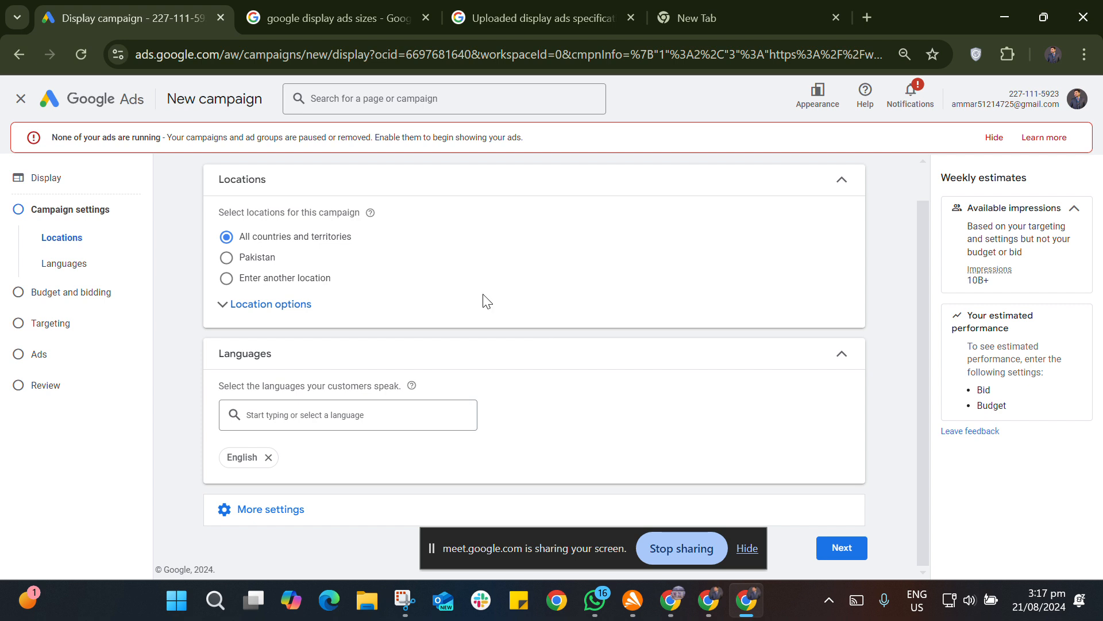
click(301, 310)
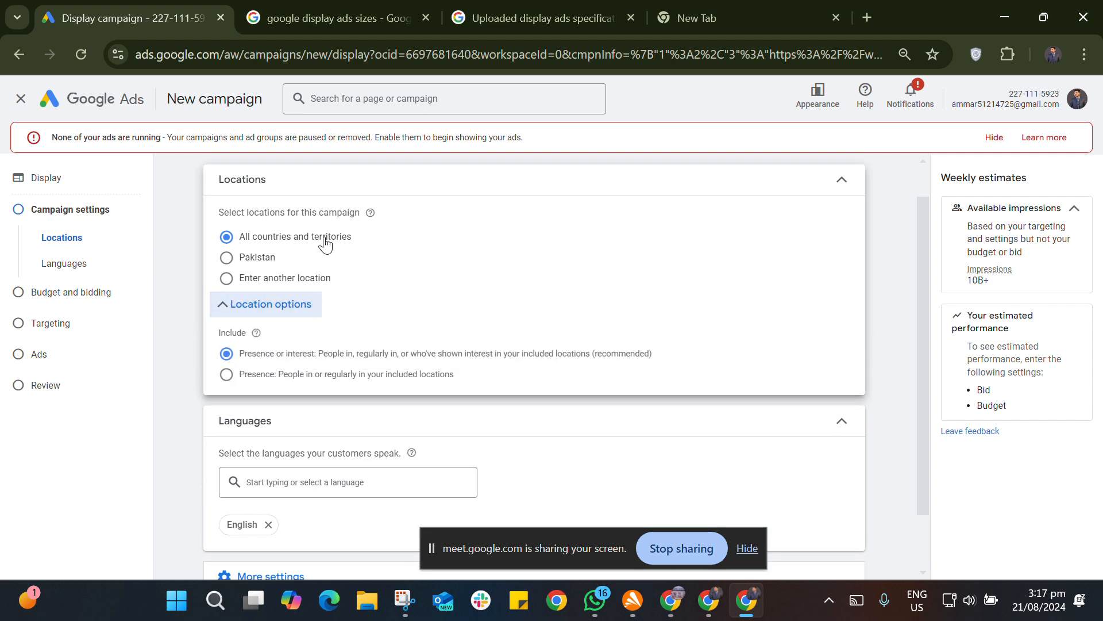
click(265, 261)
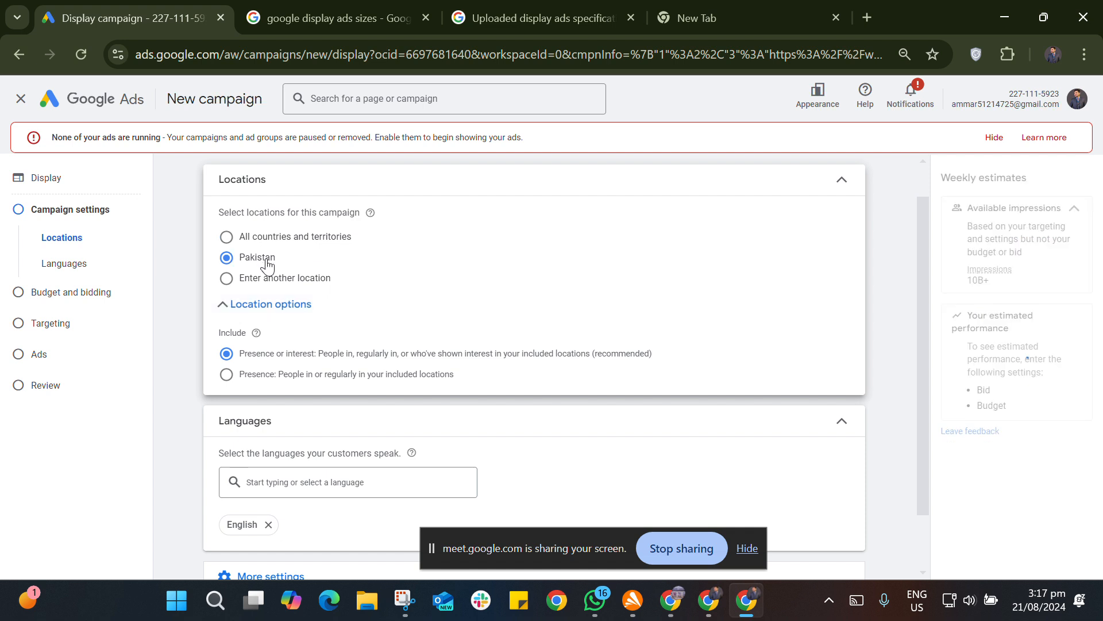
click(298, 280)
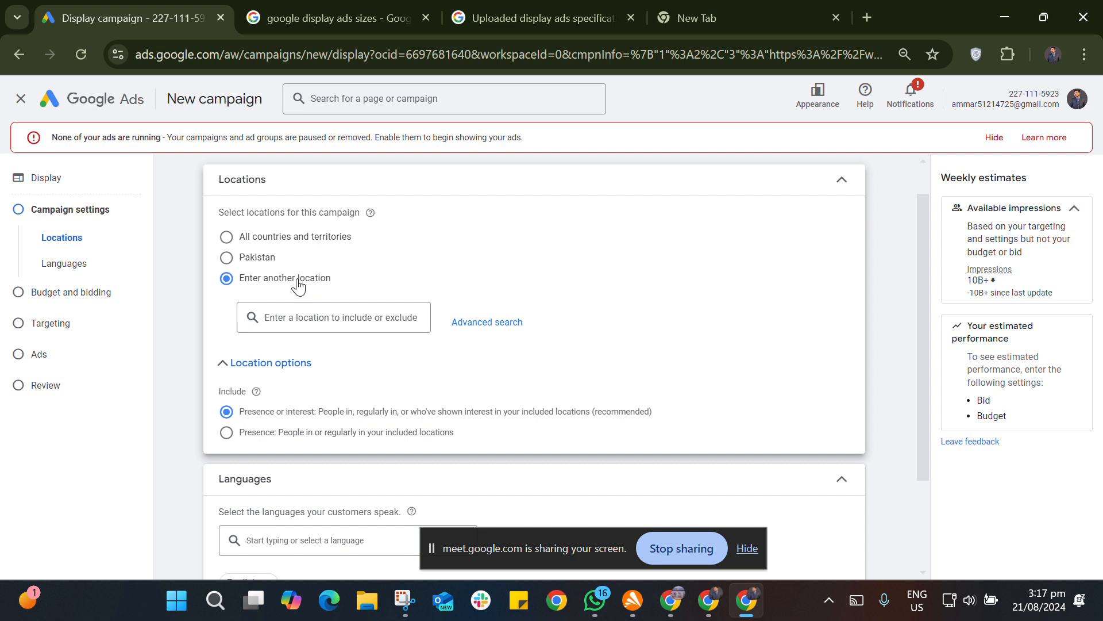
click(357, 316)
click(259, 264)
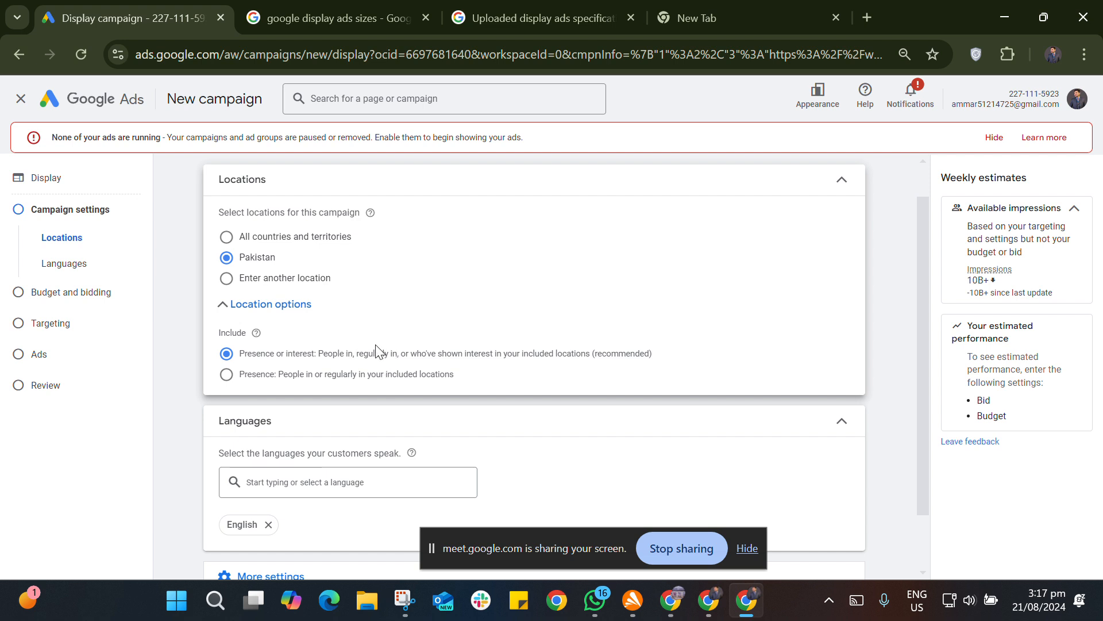
- Expand the additional campaign settings and open the Devices options
scroll(482, 368, down, 1)
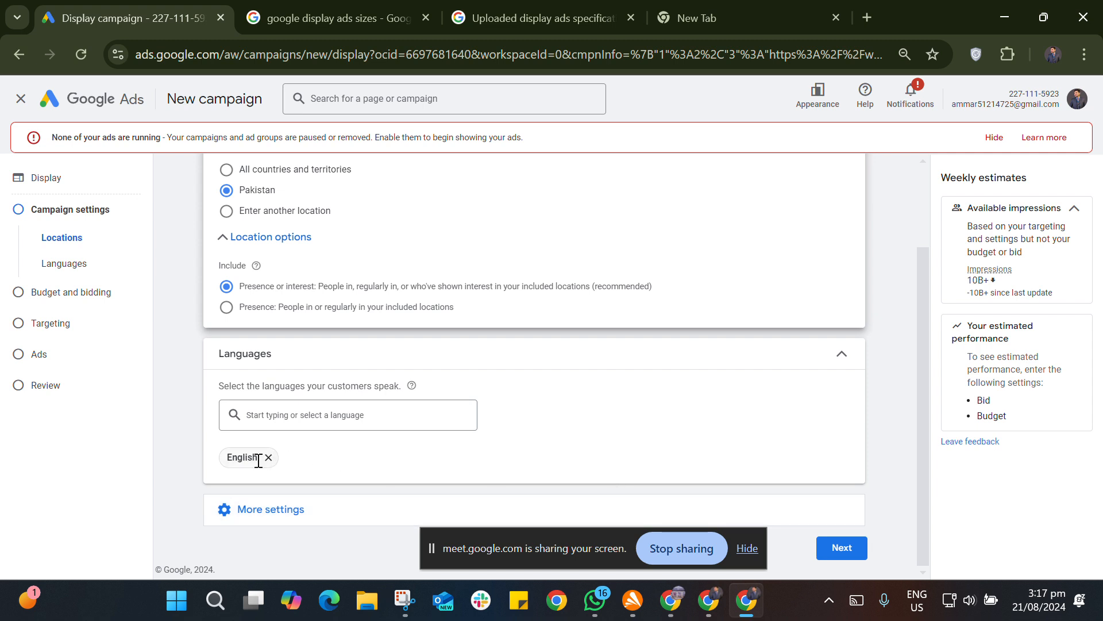
click(806, 516)
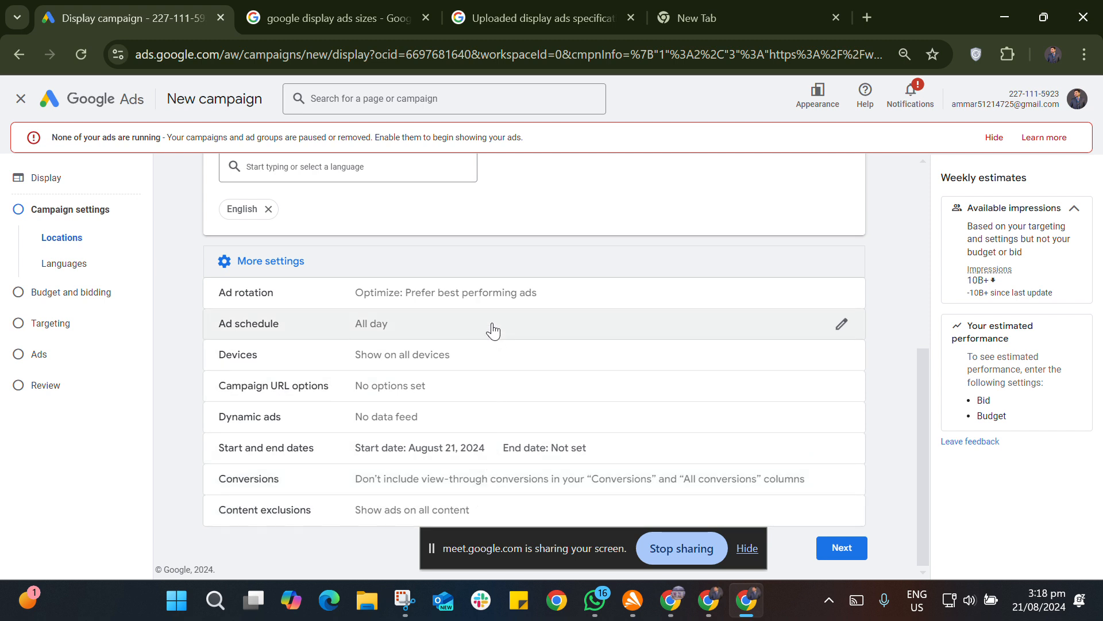
click(508, 368)
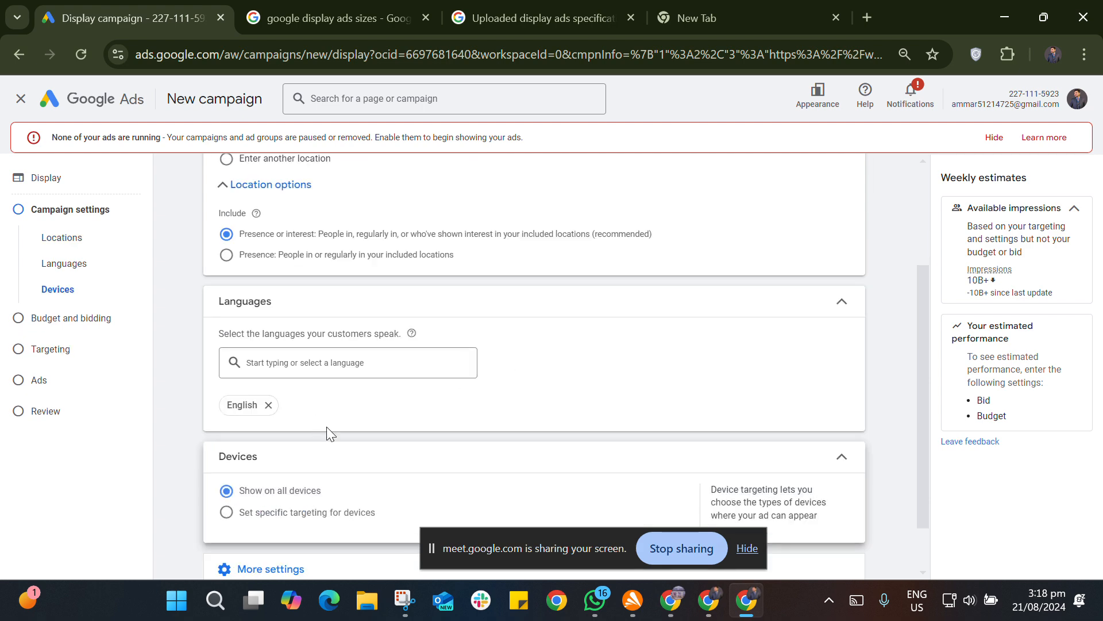
scroll(326, 427, down, 2)
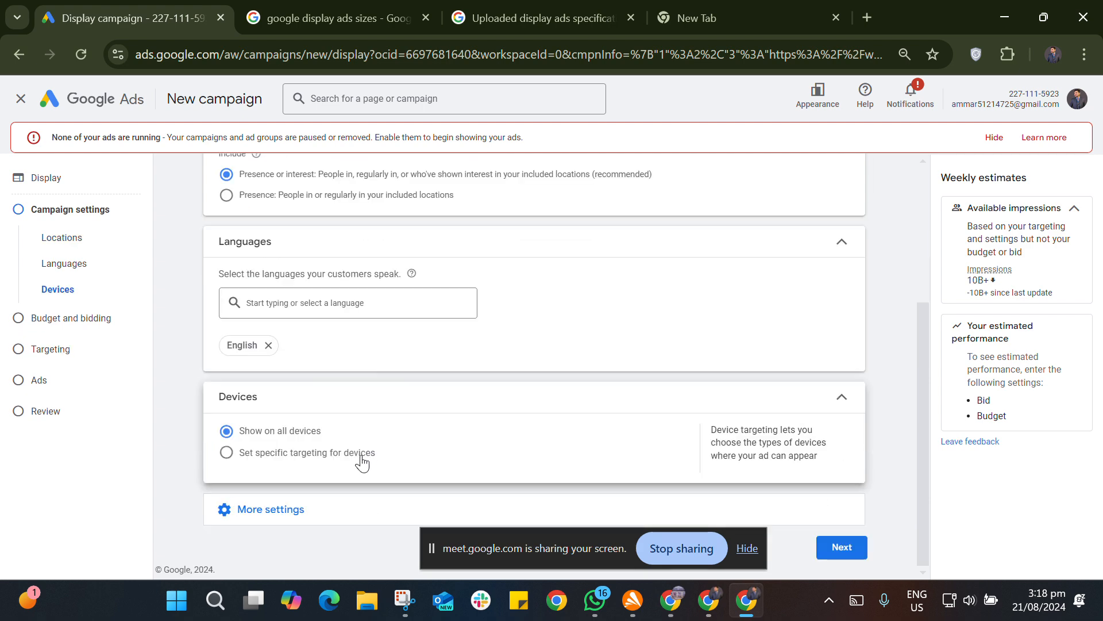
- Collapse the Languages section and expand the remaining additional campaign settings for review
click(840, 244)
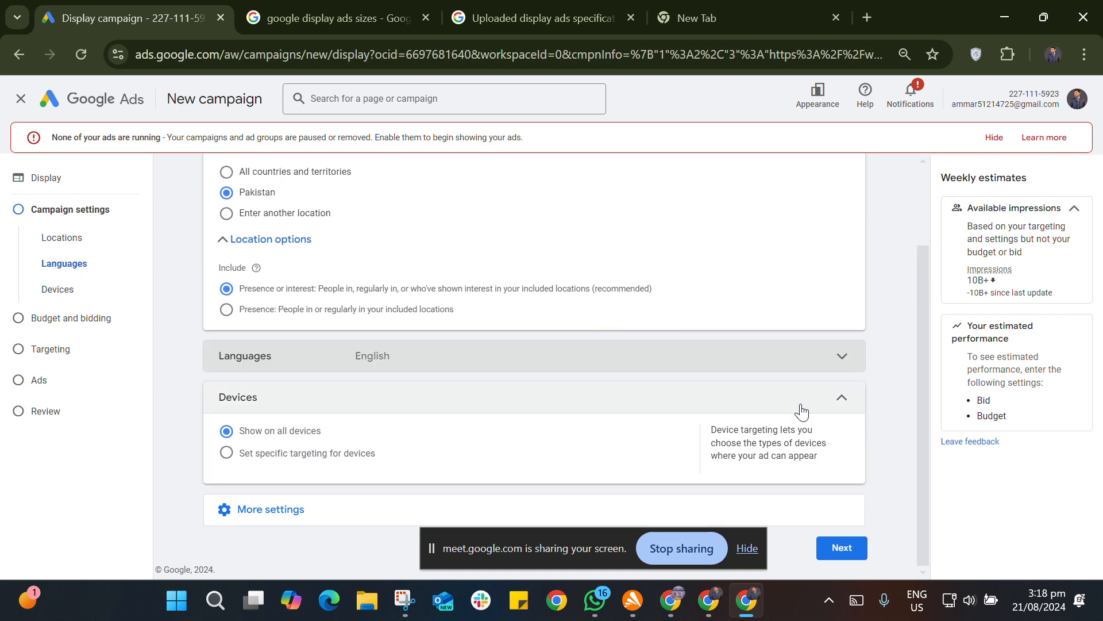
click(694, 513)
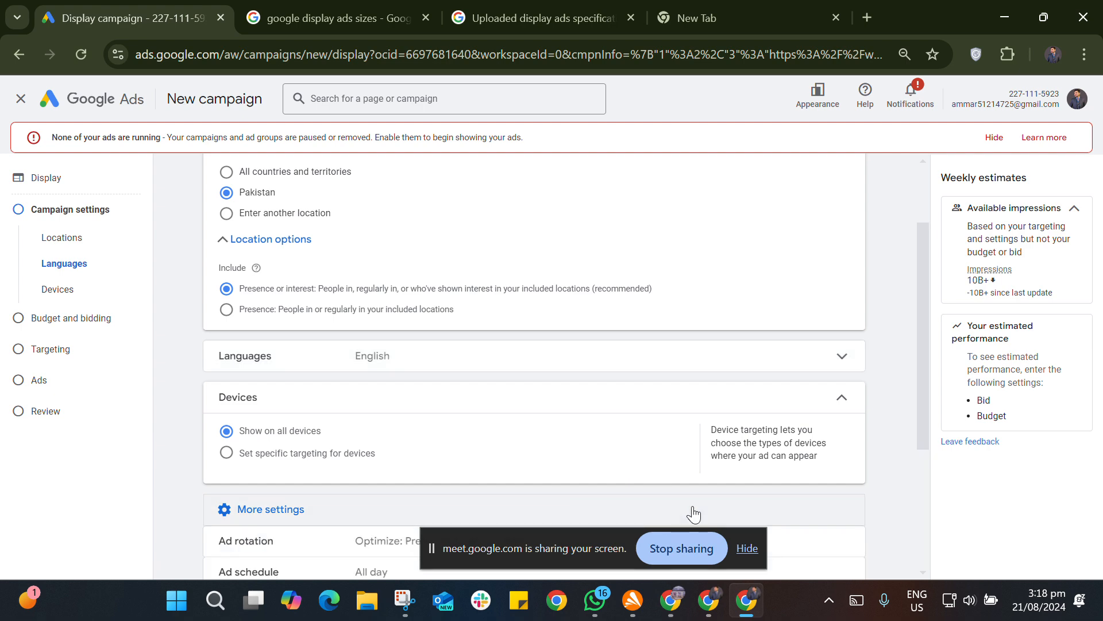
scroll(629, 403, down, 4)
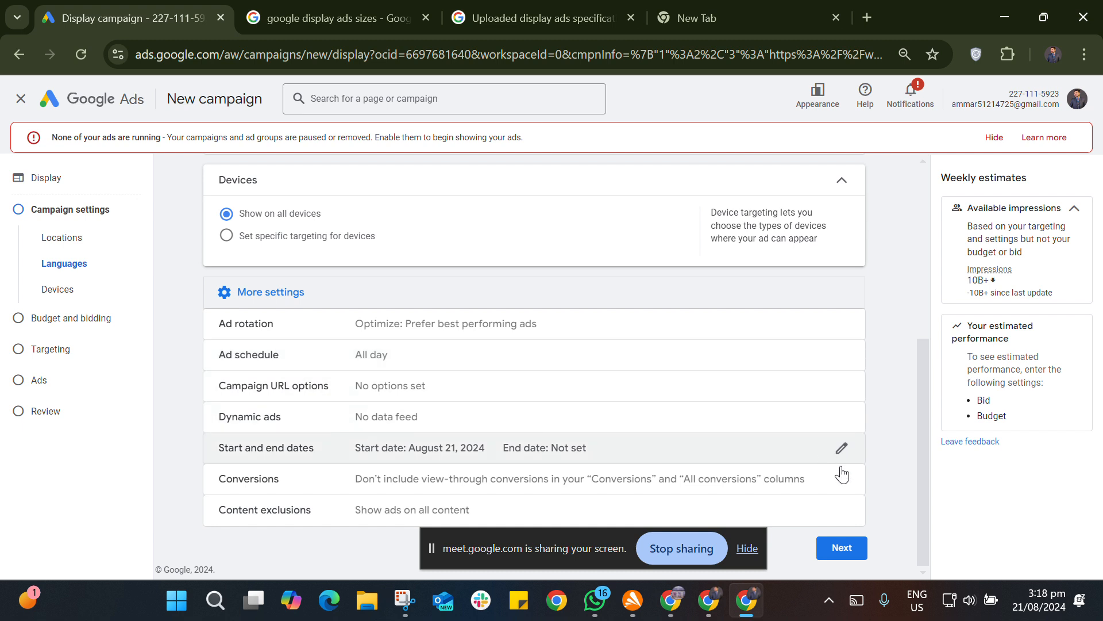
- Continue to Budget and bidding and set the average daily budget to PKR 1,000
click(842, 548)
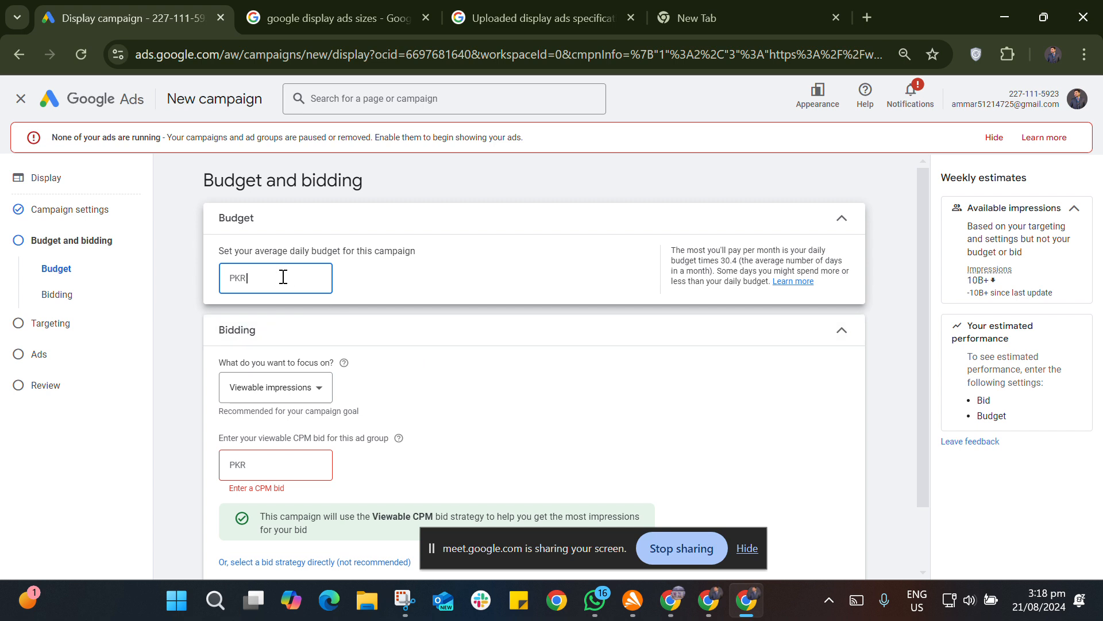
text(1000)
click(905, 291)
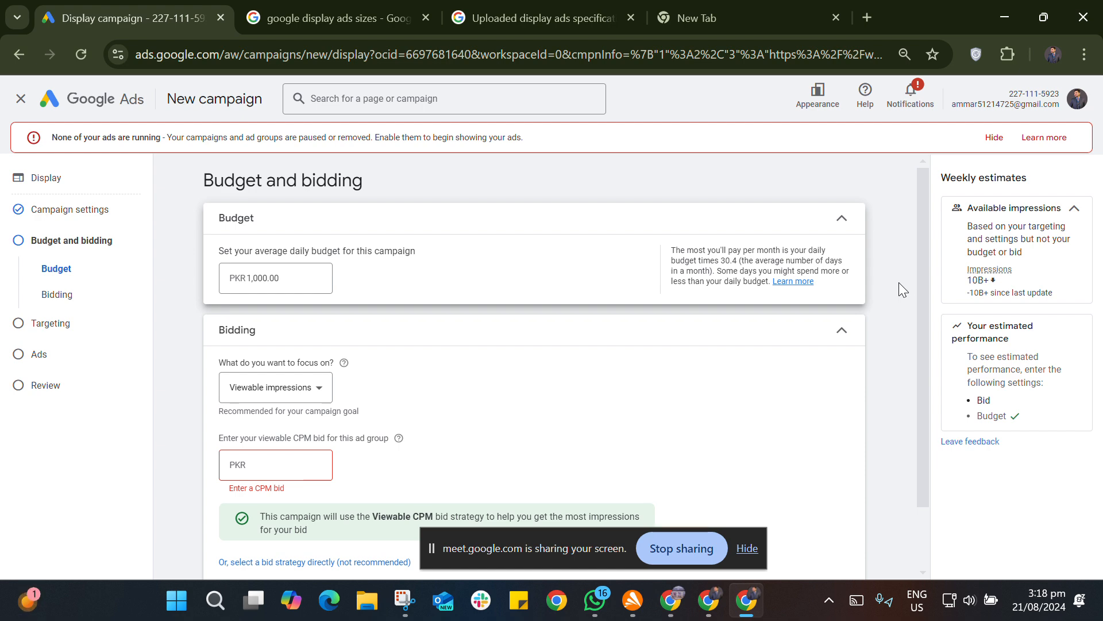
- Choose Viewable impressions as the bidding focus
scroll(894, 278, down, 1)
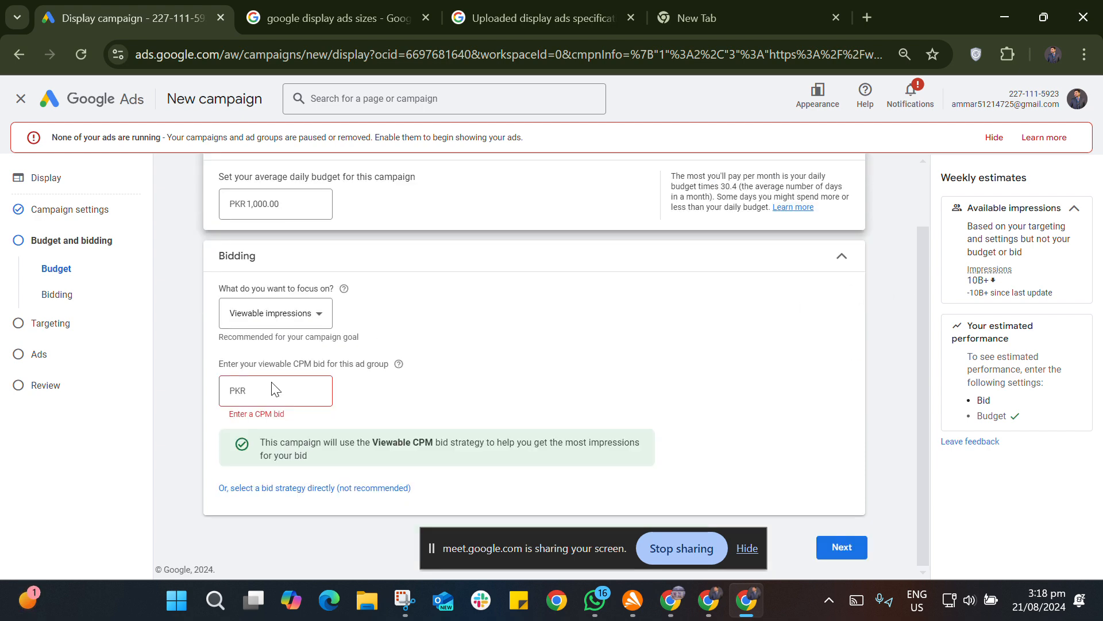
click(309, 317)
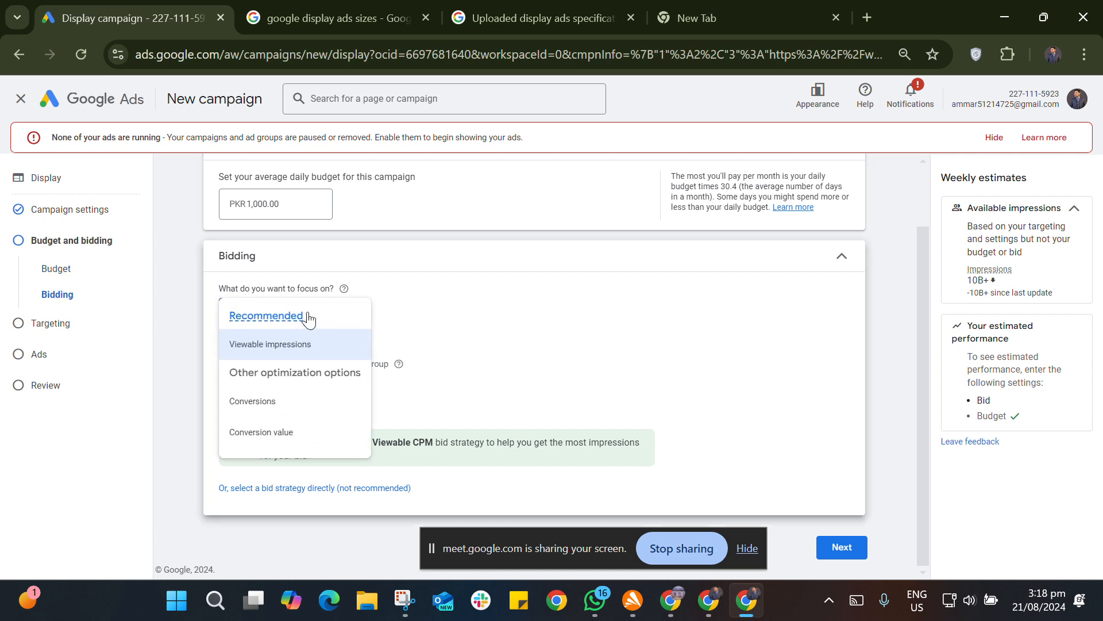
mouse_move(309, 319)
mouse_move(313, 353)
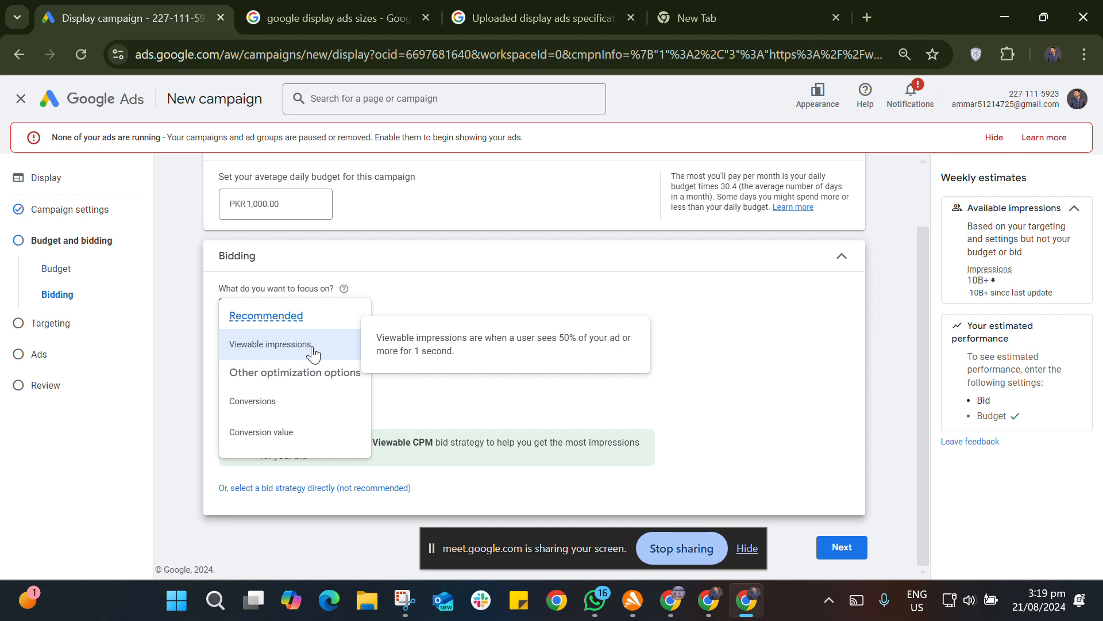
click(313, 348)
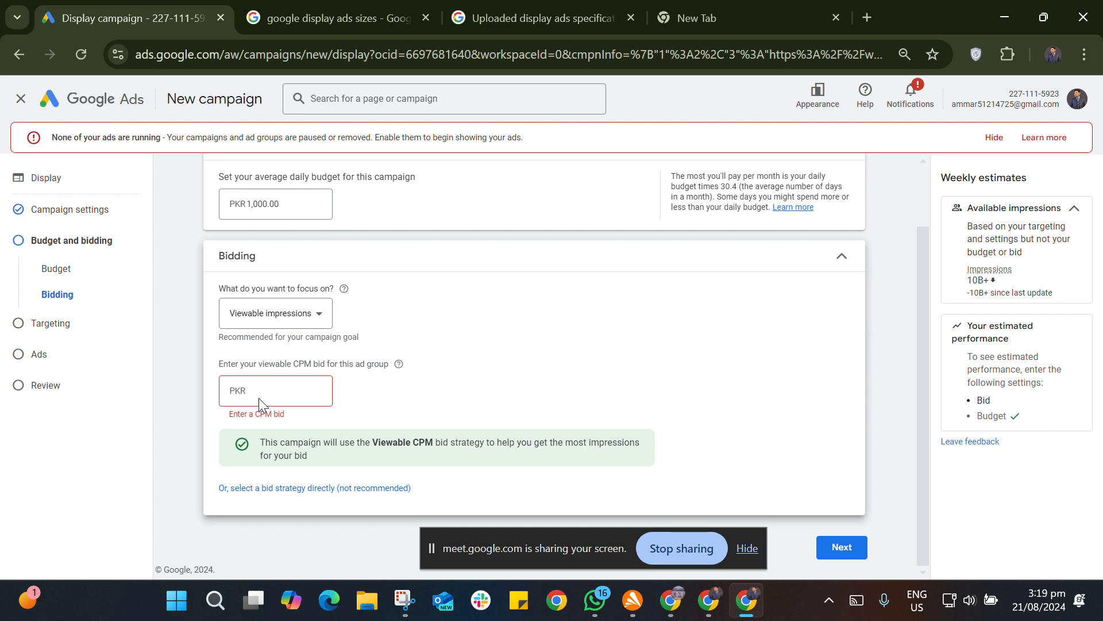
- Switch bidding to direct bid strategy selection and continue to Targeting with the CPM bid left blank
click(288, 389)
click(325, 490)
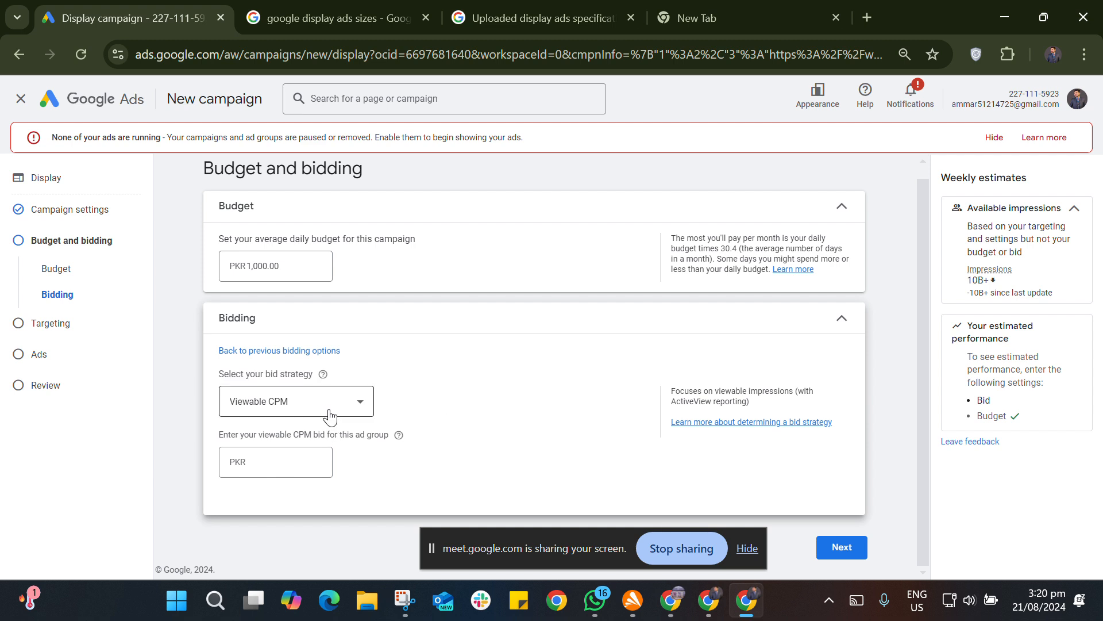
click(858, 550)
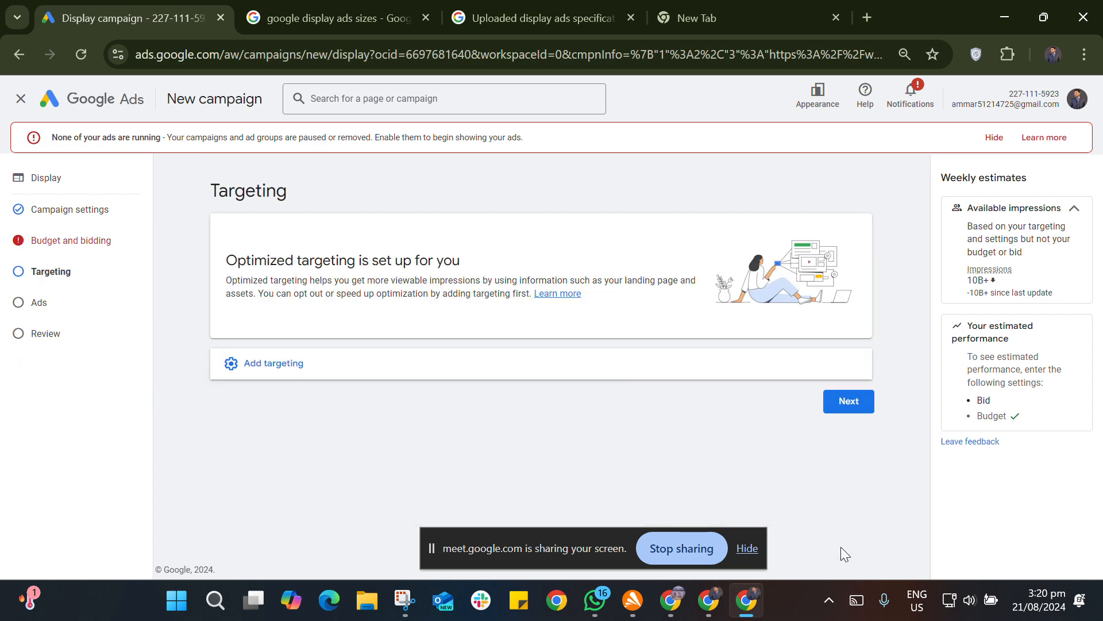
- Show the additional targeting options and open Audience Segments for editing
click(327, 374)
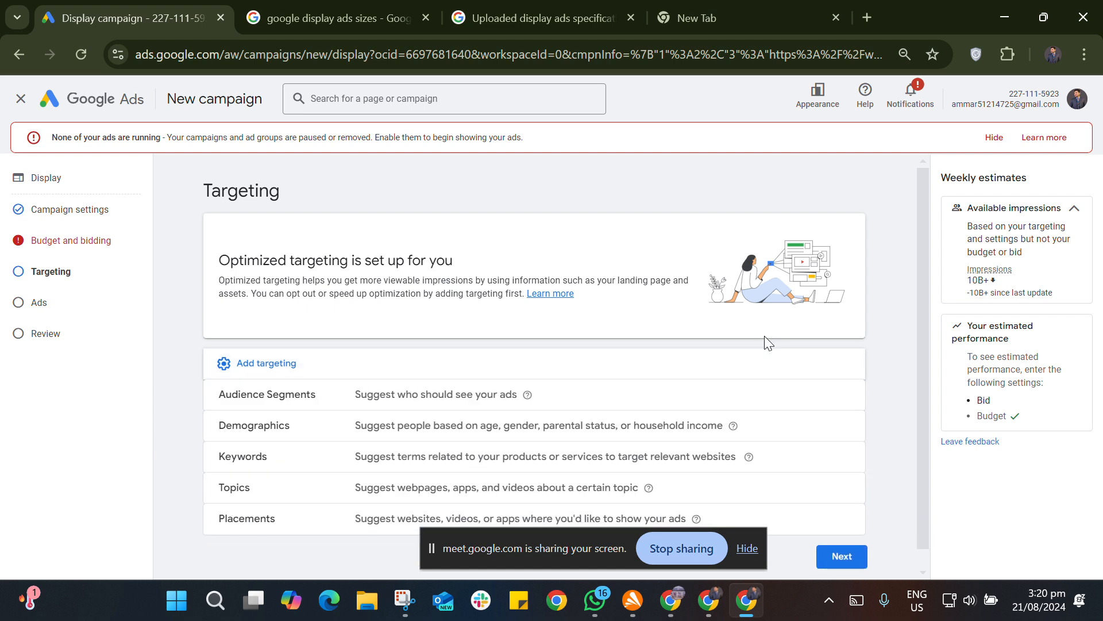
scroll(765, 344, down, 1)
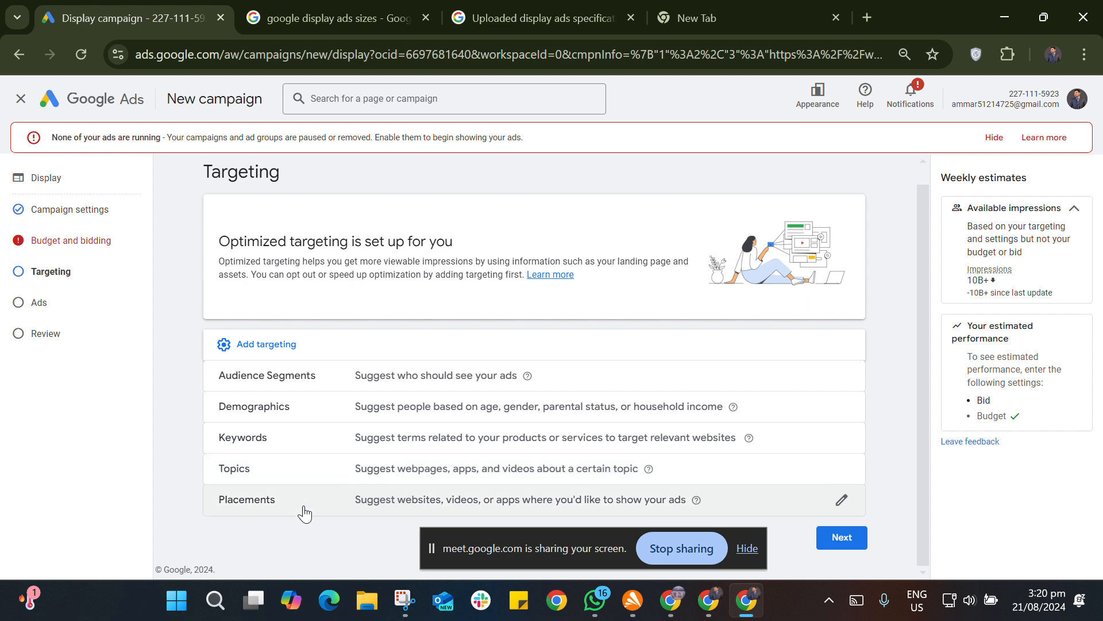
click(423, 381)
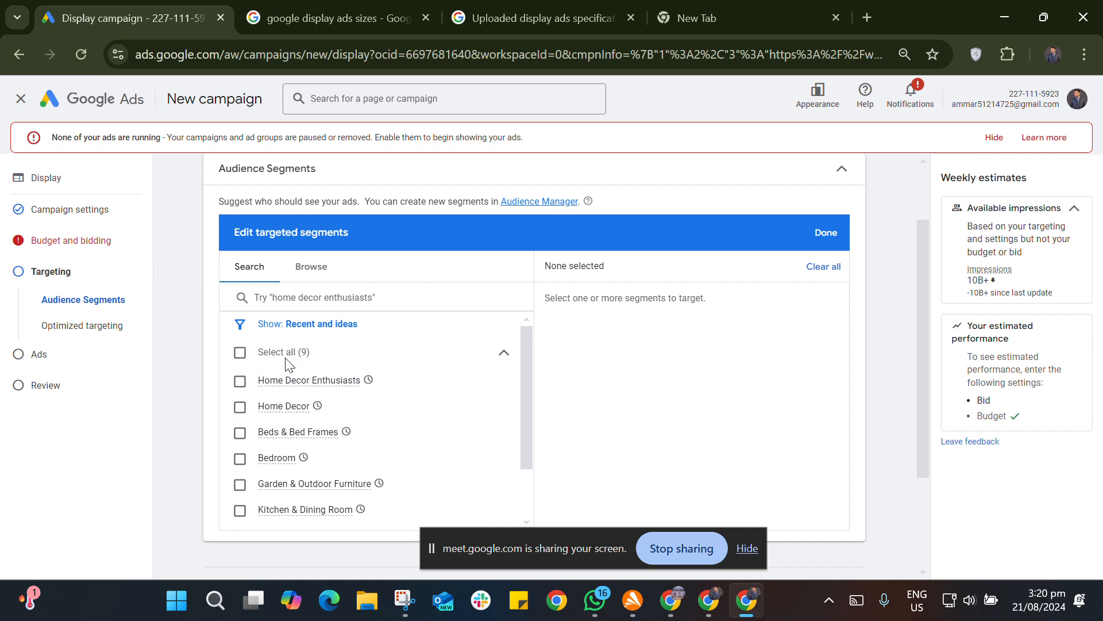
scroll(305, 398, down, 1)
scroll(305, 398, up, 3)
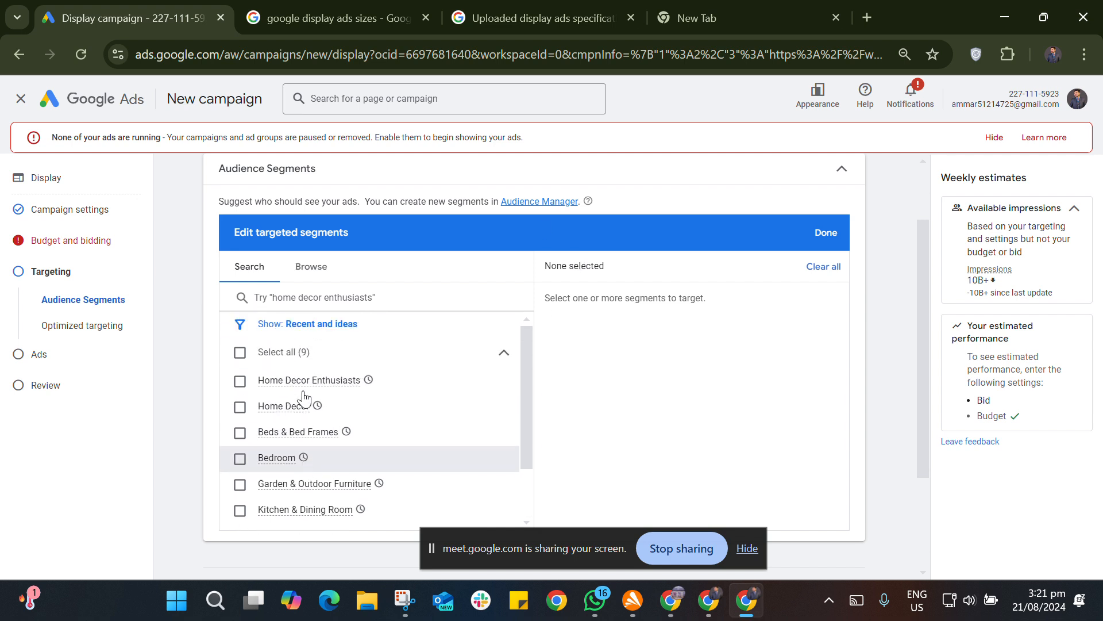
- Search the audience segments for "car tracking" and look through the suggestions
click(372, 383)
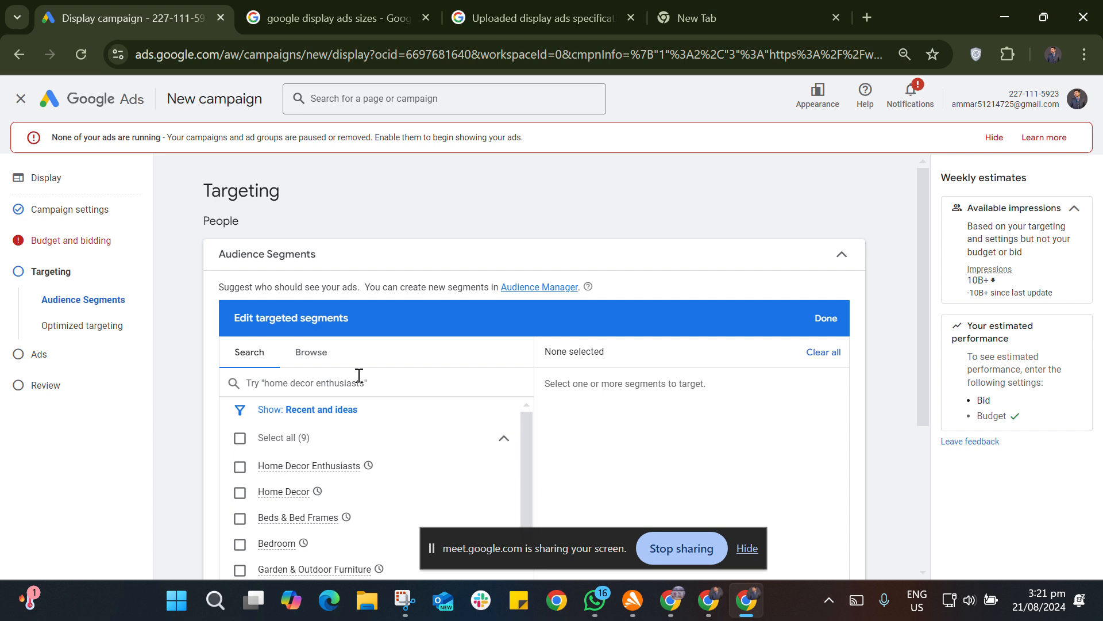
click(360, 373)
text(car tar)
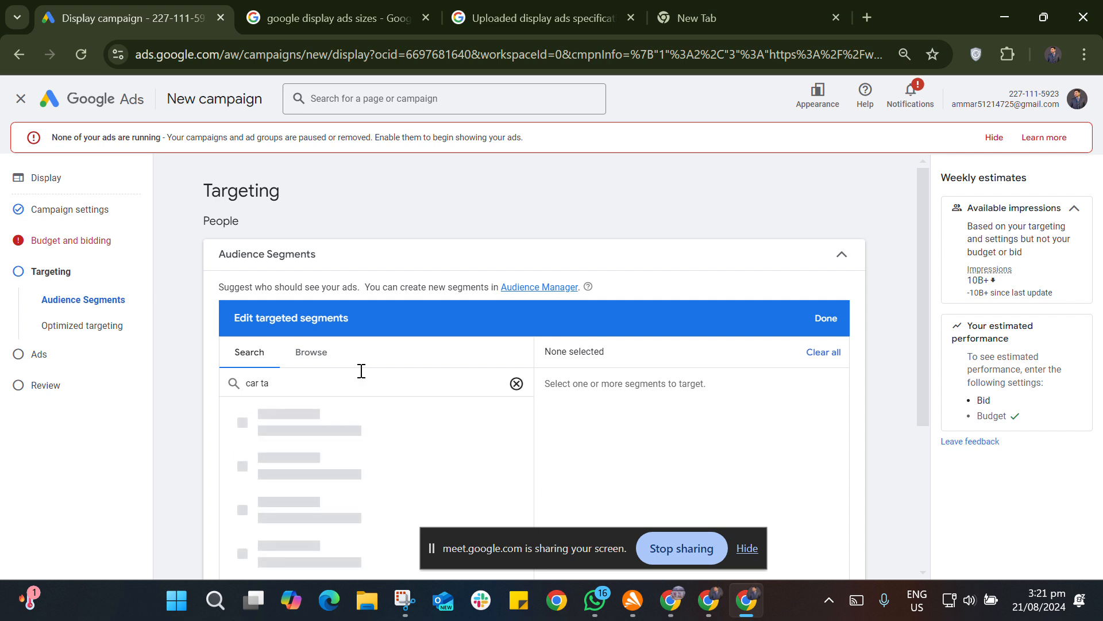
key(BackSpace)
text(racking)
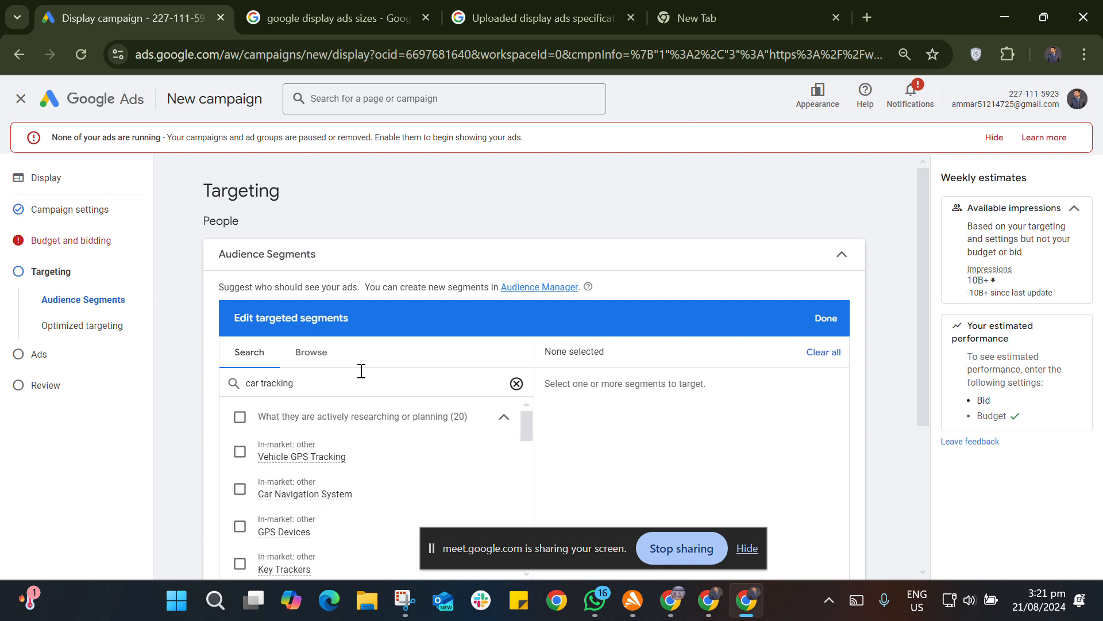
scroll(354, 452, down, 2)
scroll(333, 453, up, 2)
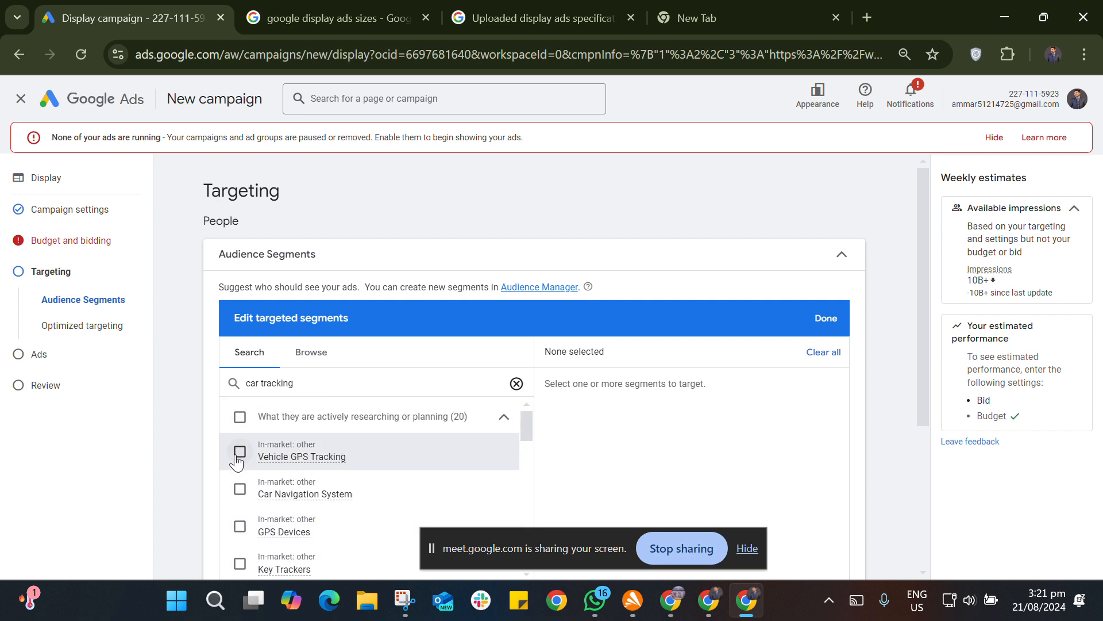
- Target the in-market segments Vehicle GPS Tracking, Car Navigation System, GPS Devices and Key Trackers
click(238, 457)
click(243, 495)
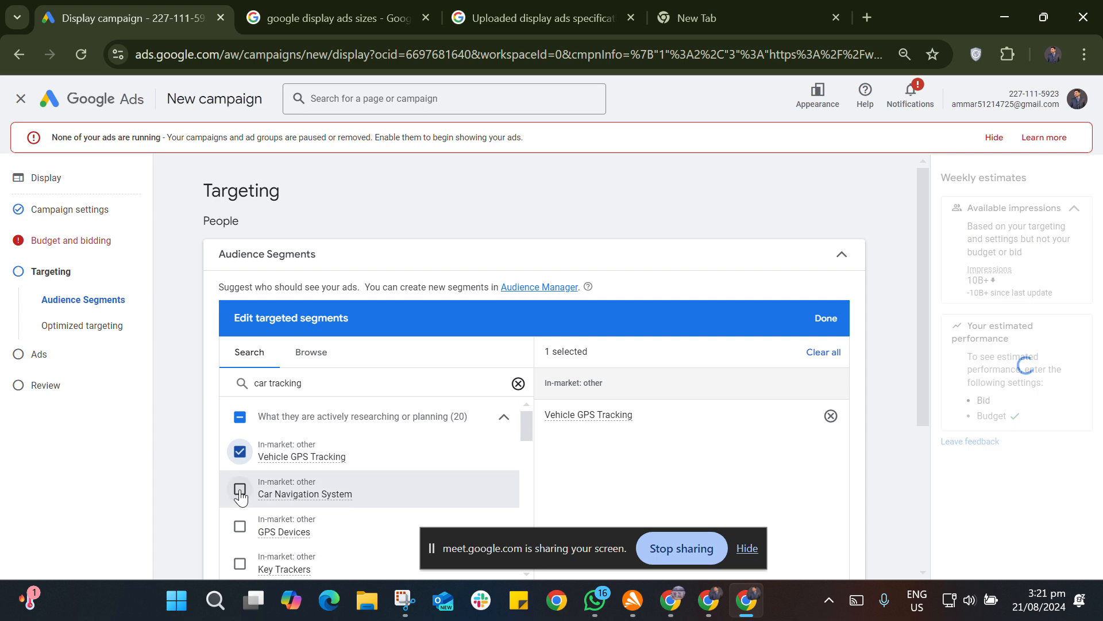
scroll(279, 477, down, 2)
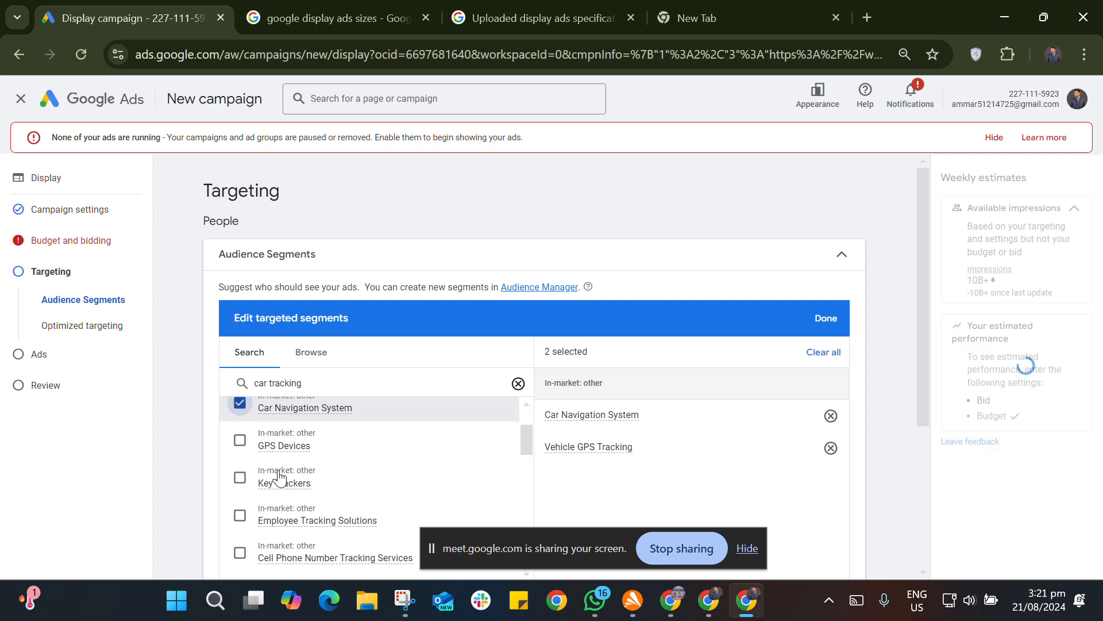
click(240, 443)
click(240, 480)
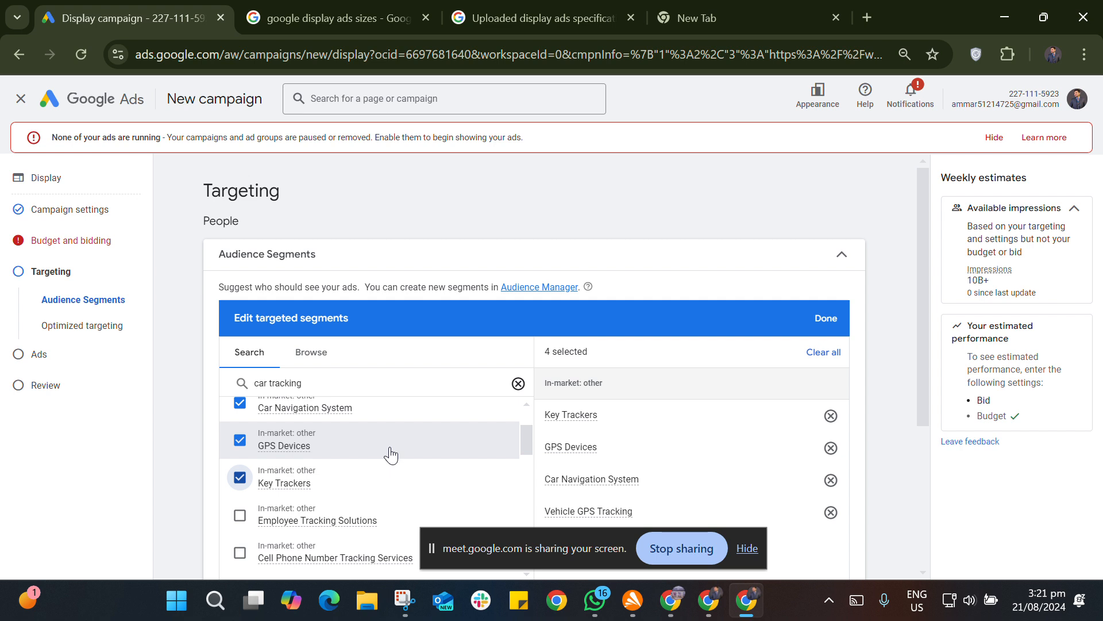
- Review the "car tracking" in-market suggestions, including the details of Cell Phone Number Tracking Services
scroll(397, 472, up, 2)
scroll(414, 456, down, 2)
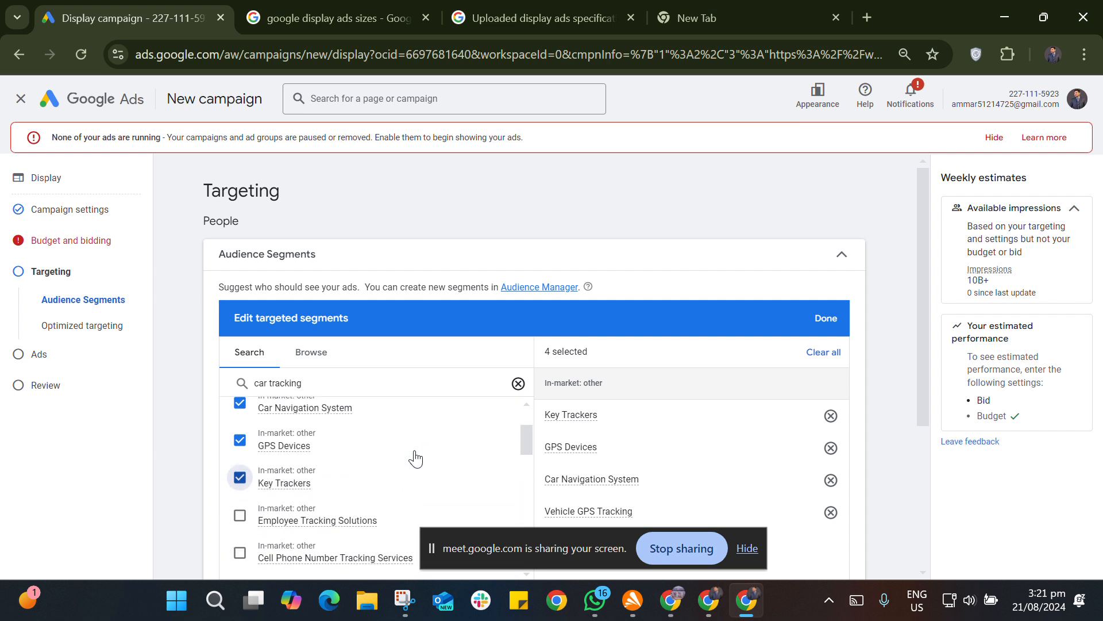
scroll(413, 457, down, 2)
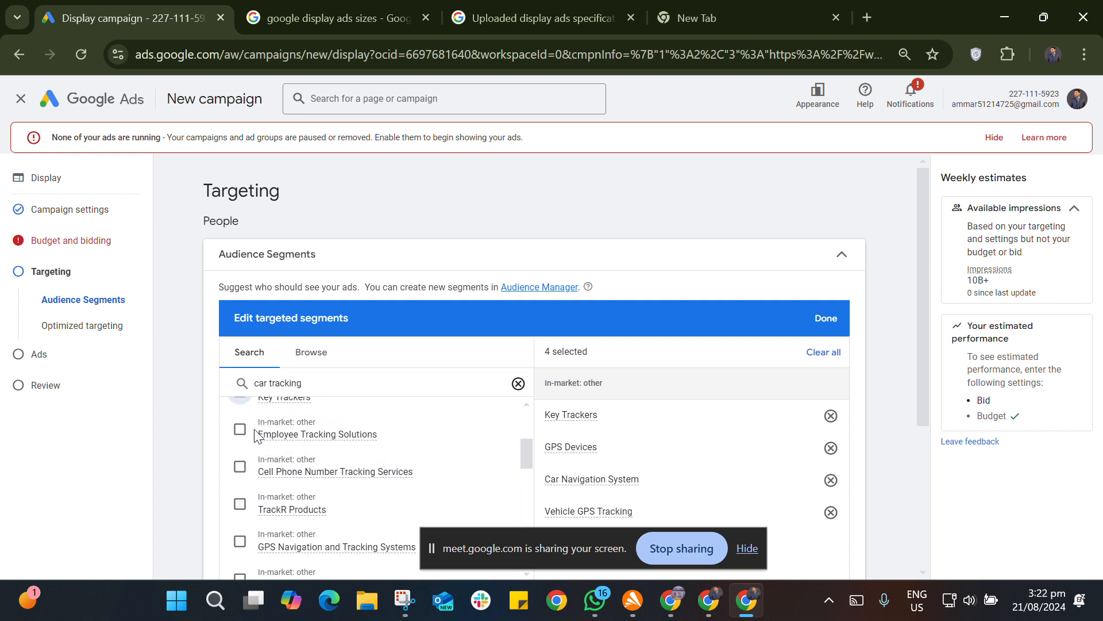
scroll(333, 460, up, 3)
scroll(334, 462, down, 2)
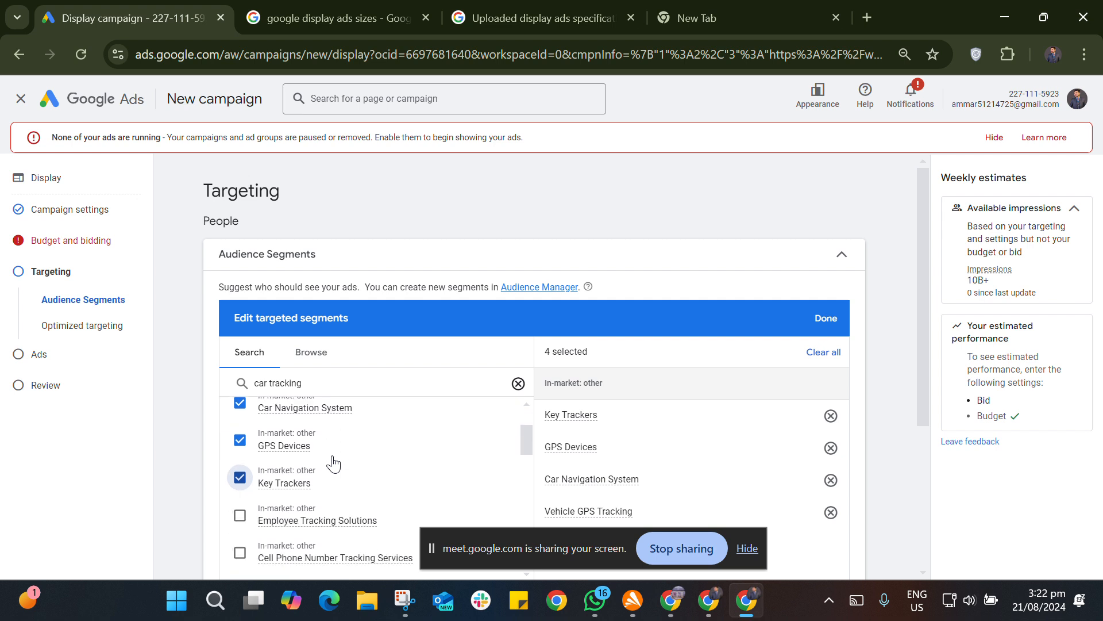
scroll(330, 457, up, 2)
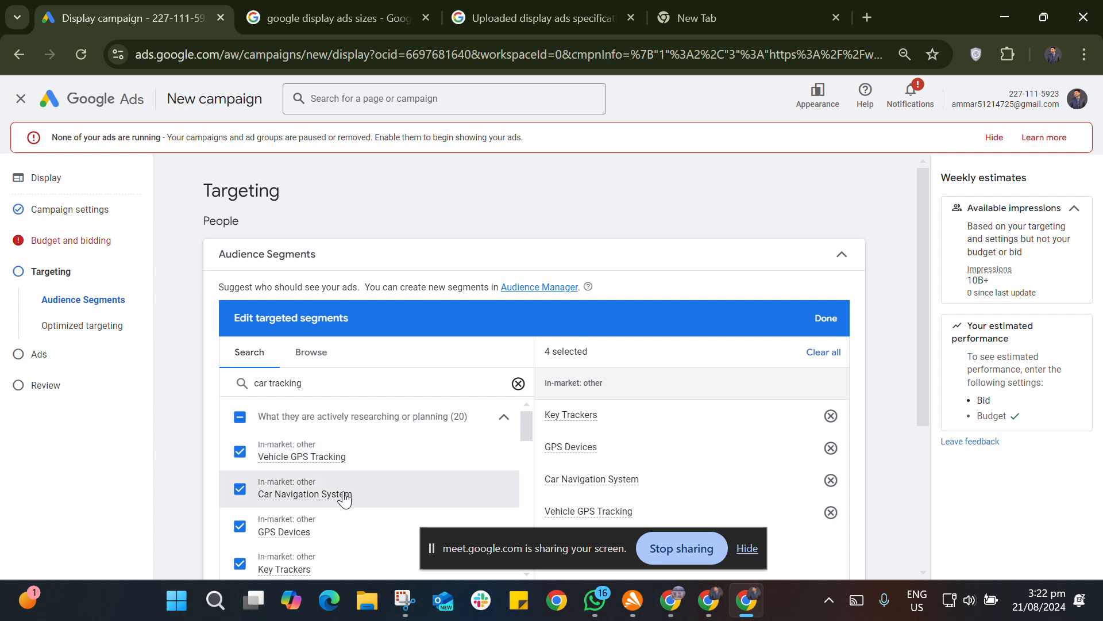
scroll(322, 491, down, 2)
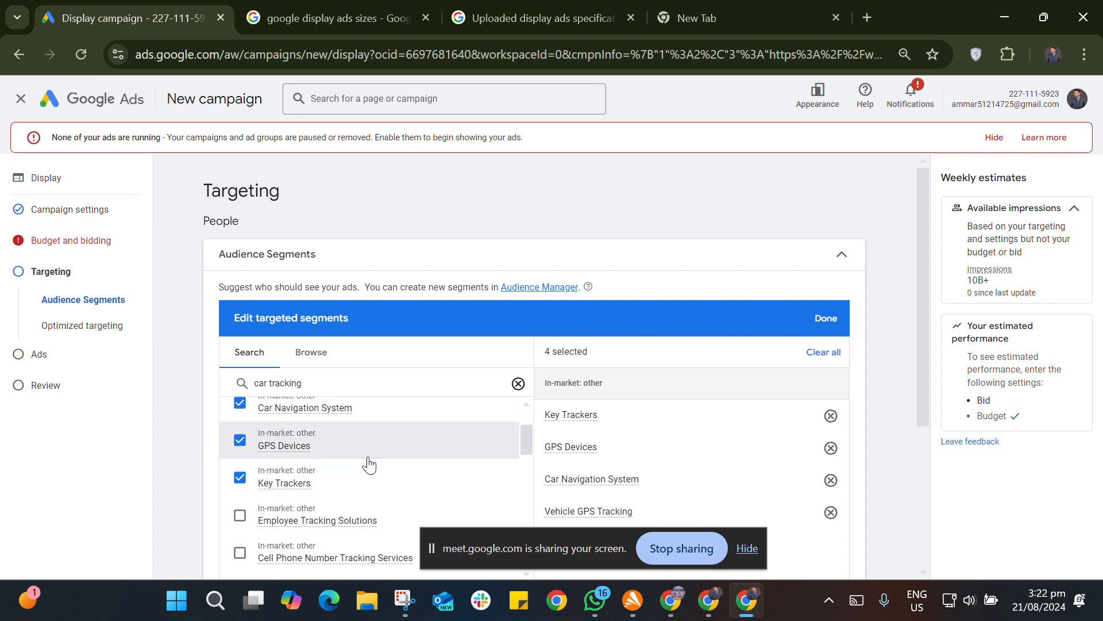
scroll(356, 518, down, 2)
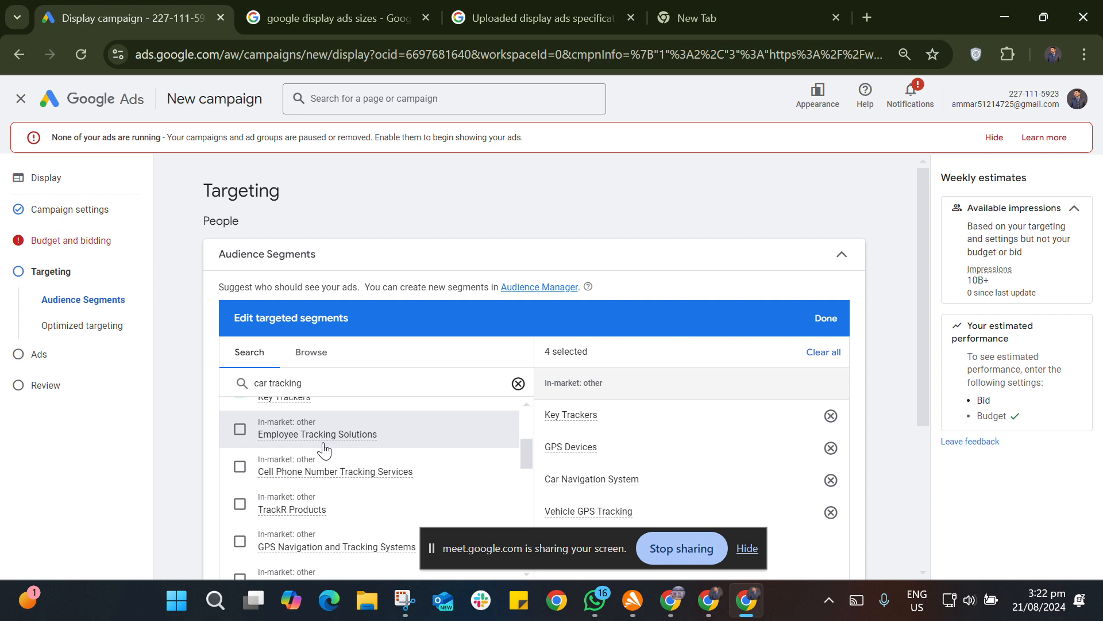
mouse_move(332, 437)
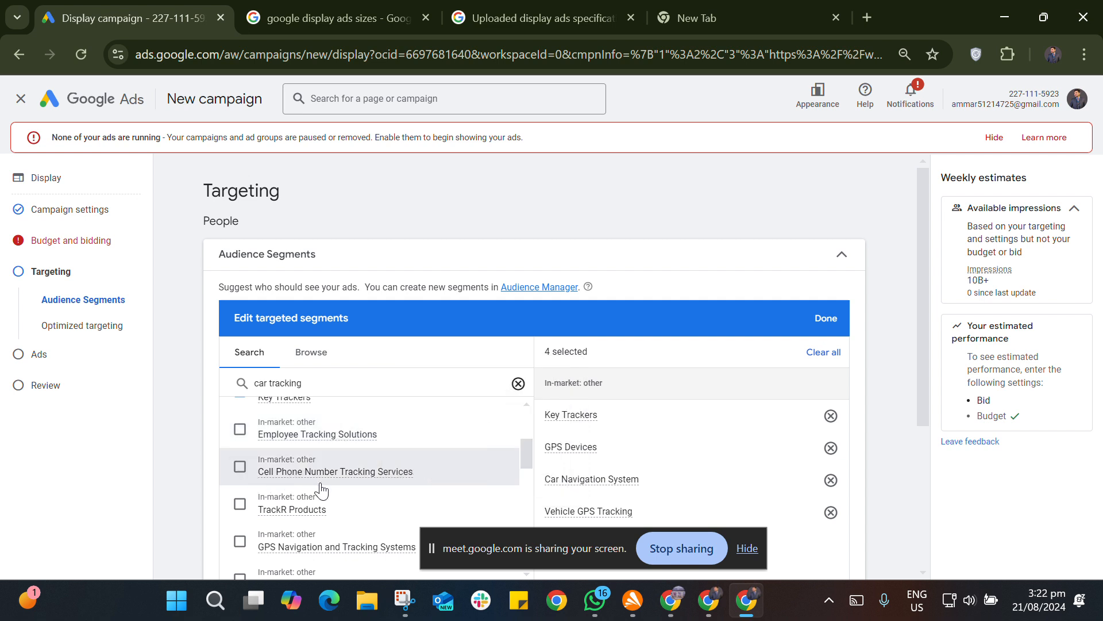
mouse_move(334, 476)
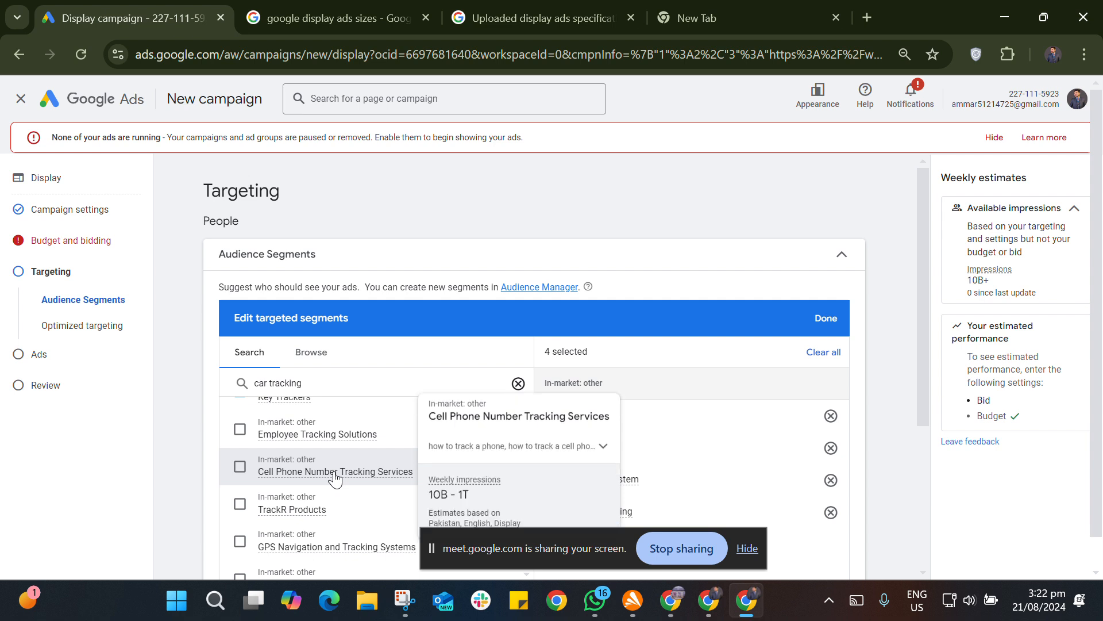
scroll(333, 471, down, 1)
scroll(322, 474, up, 2)
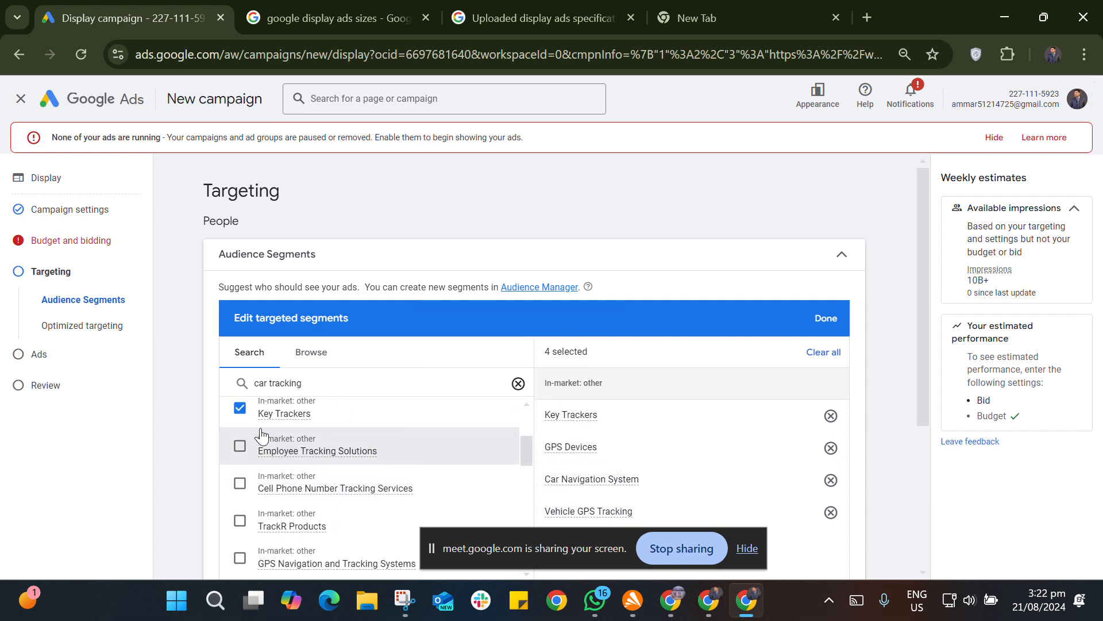
- Add the segments TrackR Products, GPS Navigation and Tracking Systems, Stereo With GPS and Stereo Systems to the targeted audience
scroll(315, 477, down, 2)
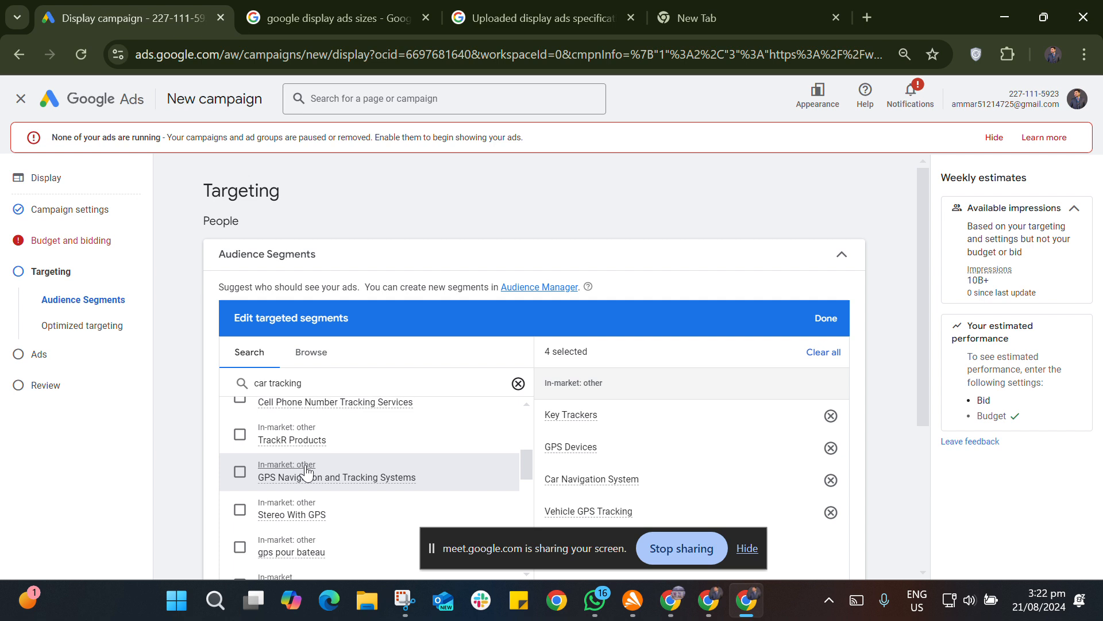
click(241, 438)
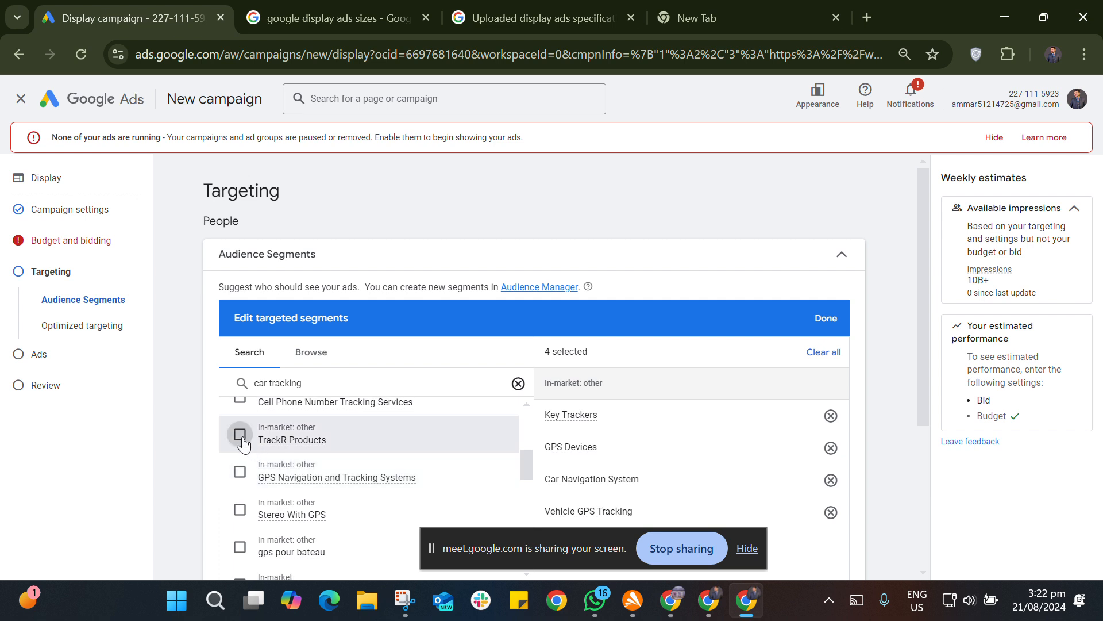
click(239, 474)
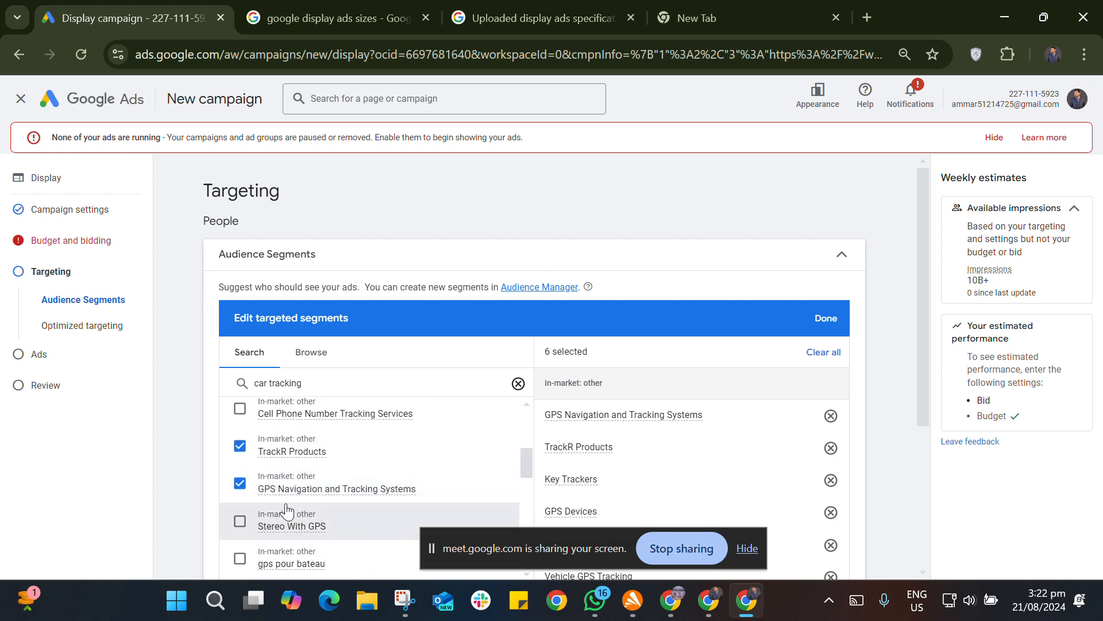
scroll(380, 457, down, 2)
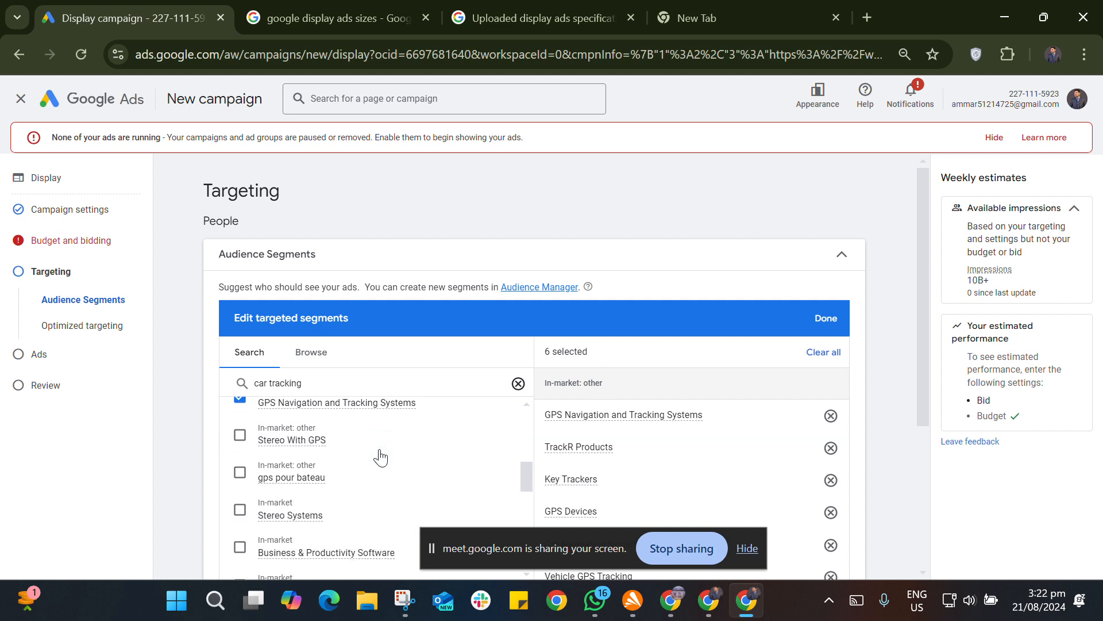
click(239, 438)
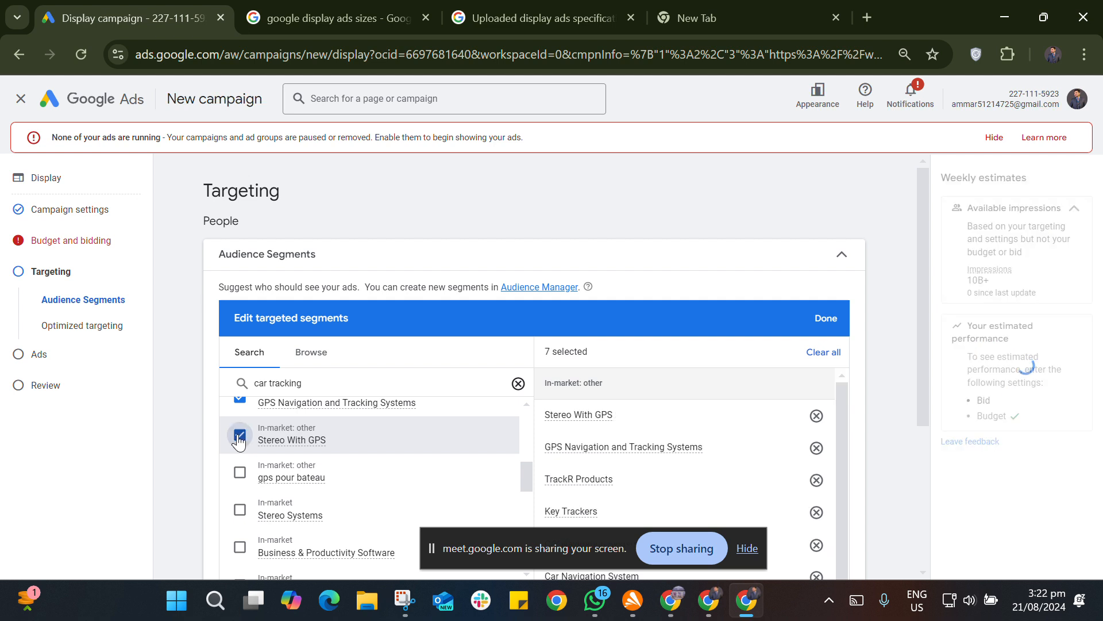
click(239, 509)
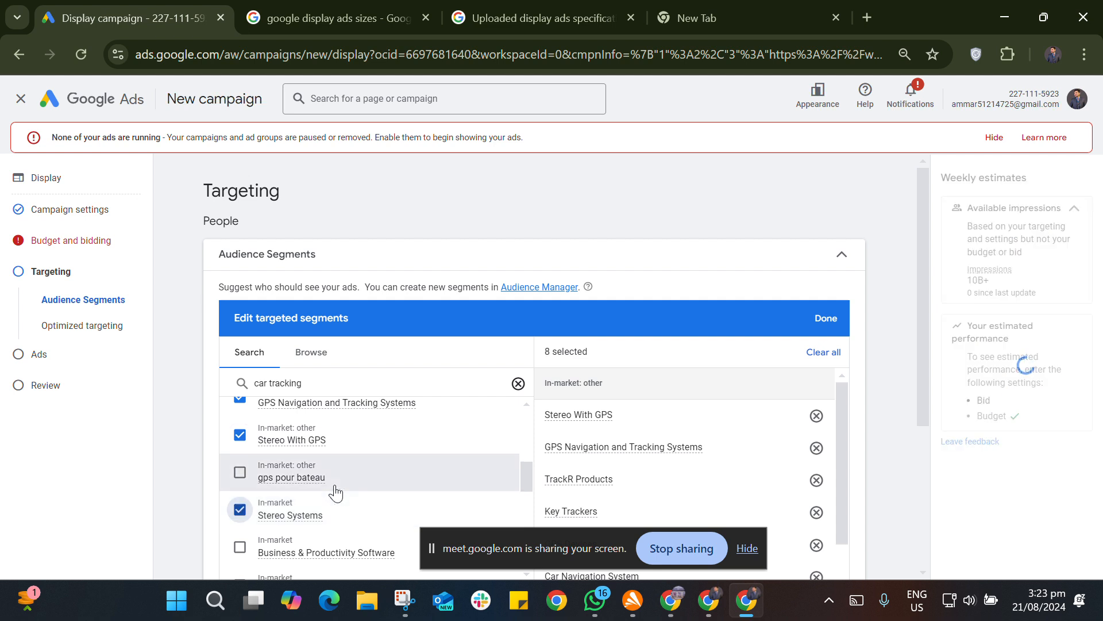
- Add the in-market segment Network Management and finish editing the targeted segments
scroll(336, 492, down, 2)
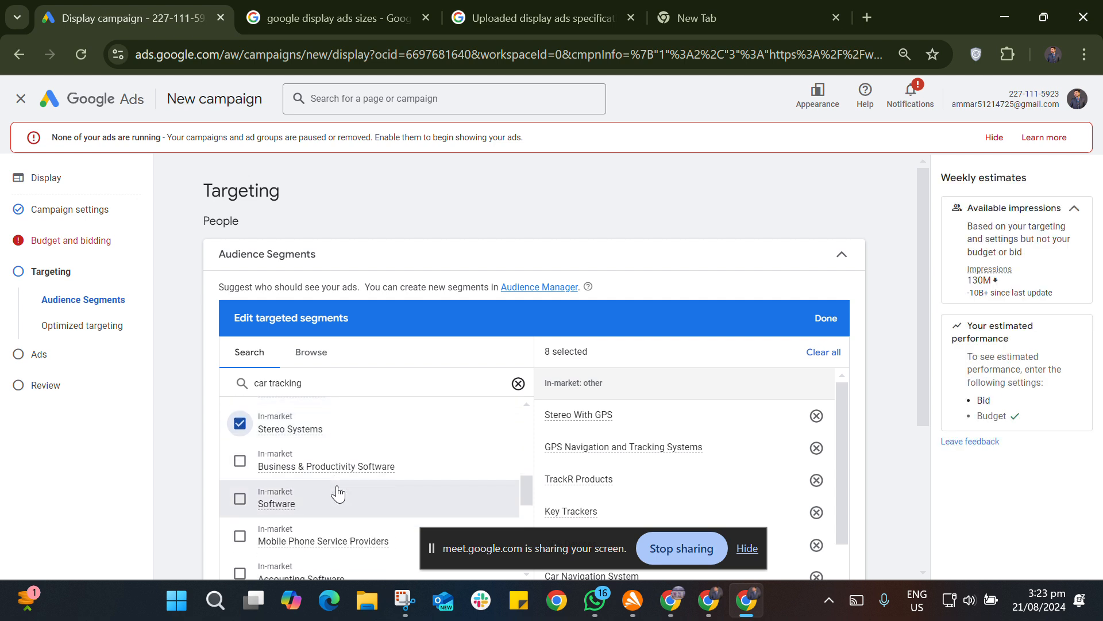
scroll(338, 493, down, 2)
scroll(339, 493, down, 2)
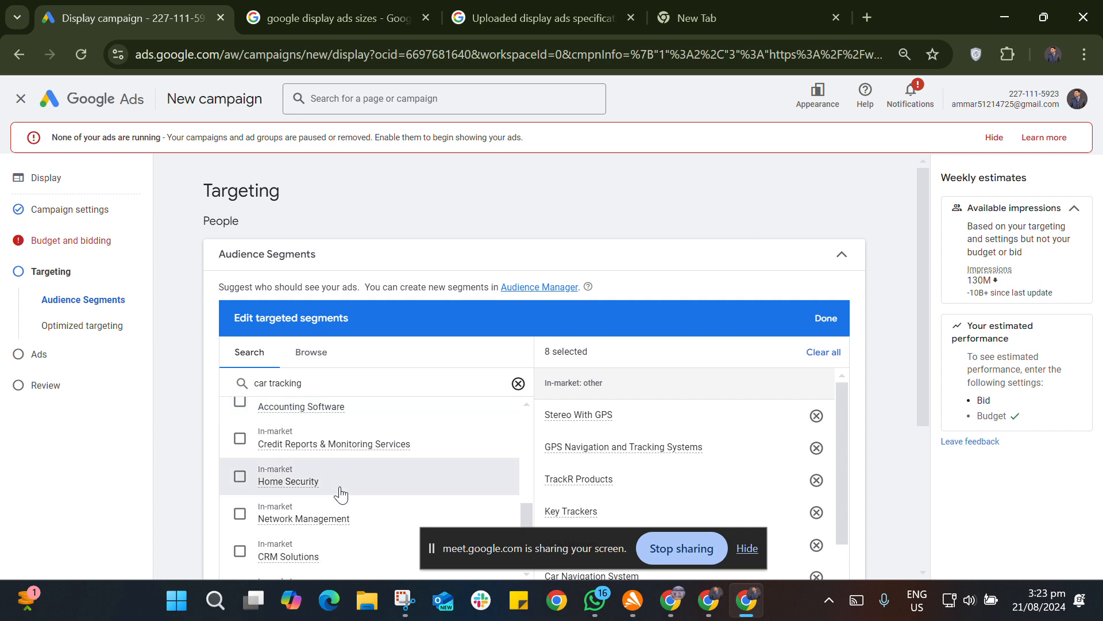
scroll(340, 493, down, 2)
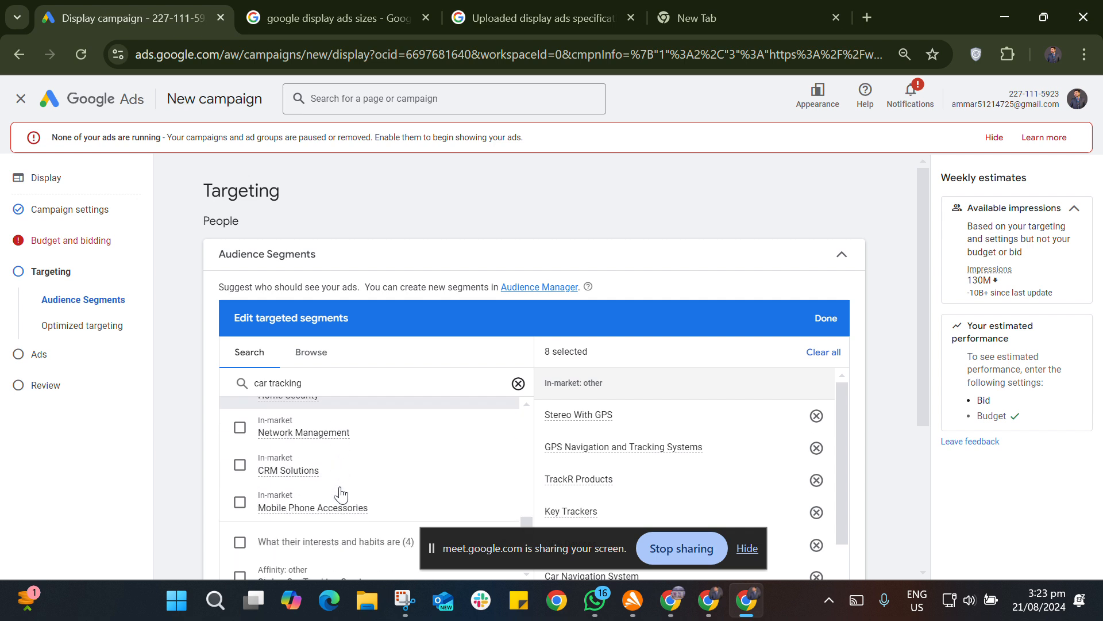
click(239, 429)
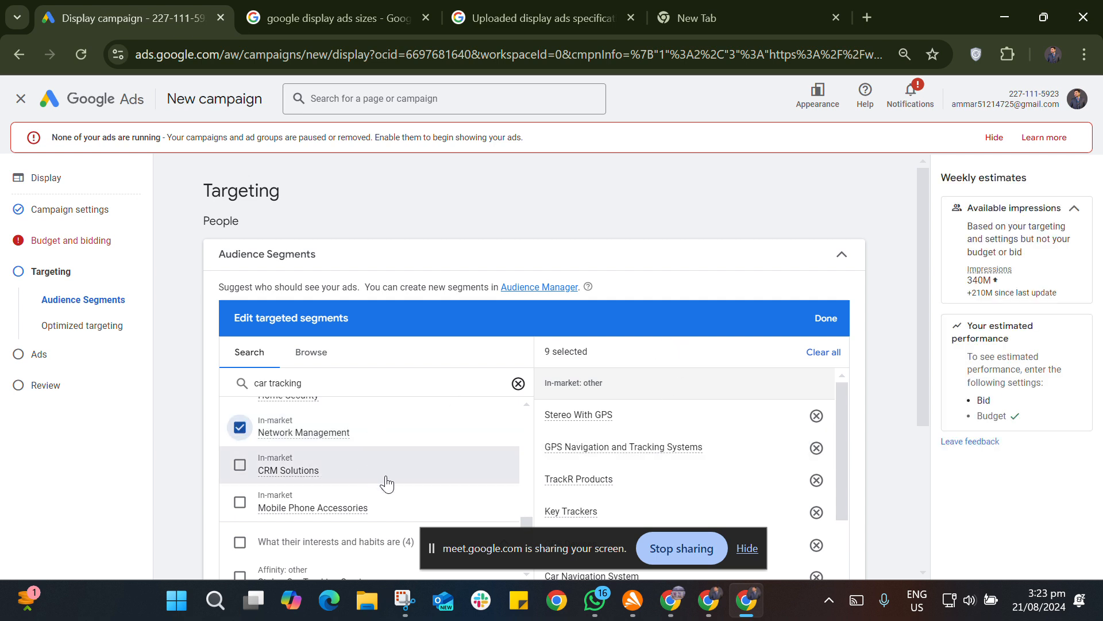
scroll(379, 479, up, 3)
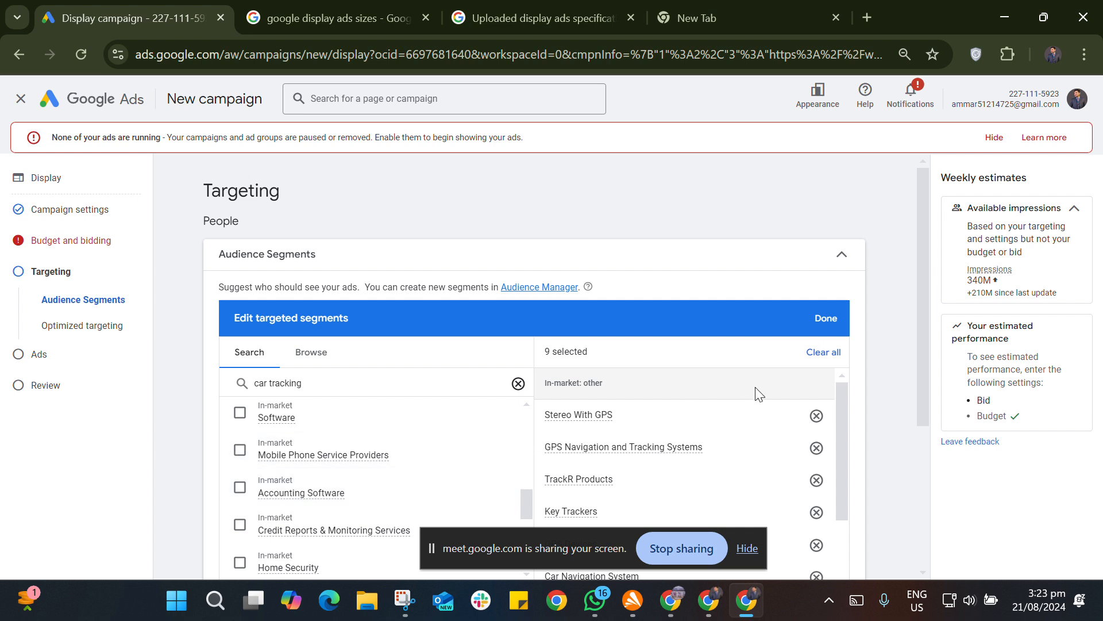
click(825, 320)
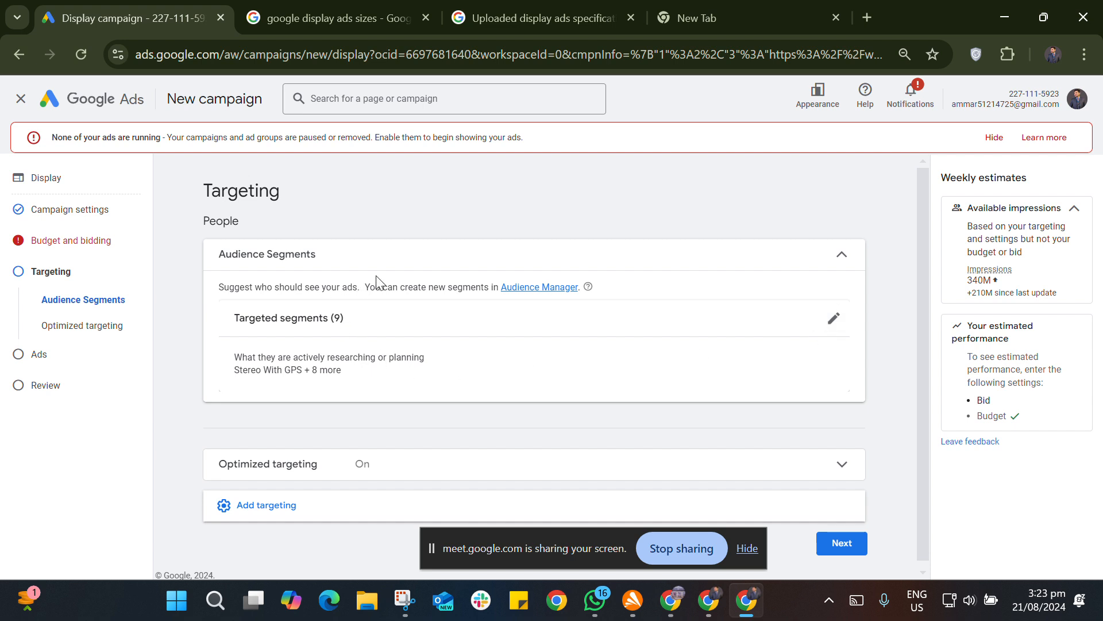
- Return to Budget and bidding, set the viewable CPM bid to PKR 25, and continue to Targeting
click(88, 252)
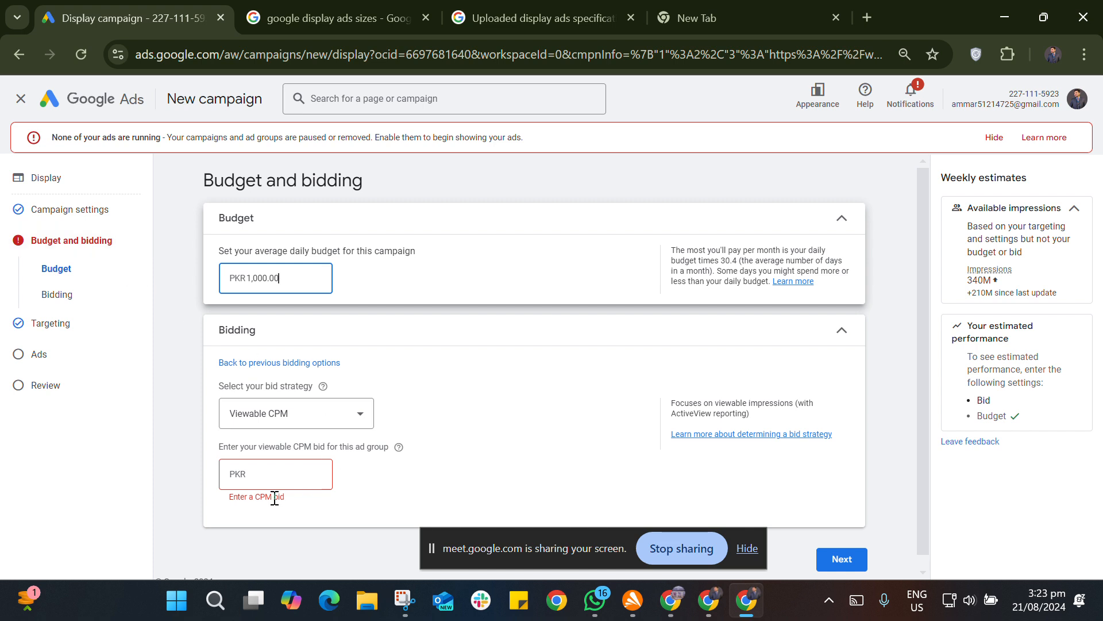
click(270, 475)
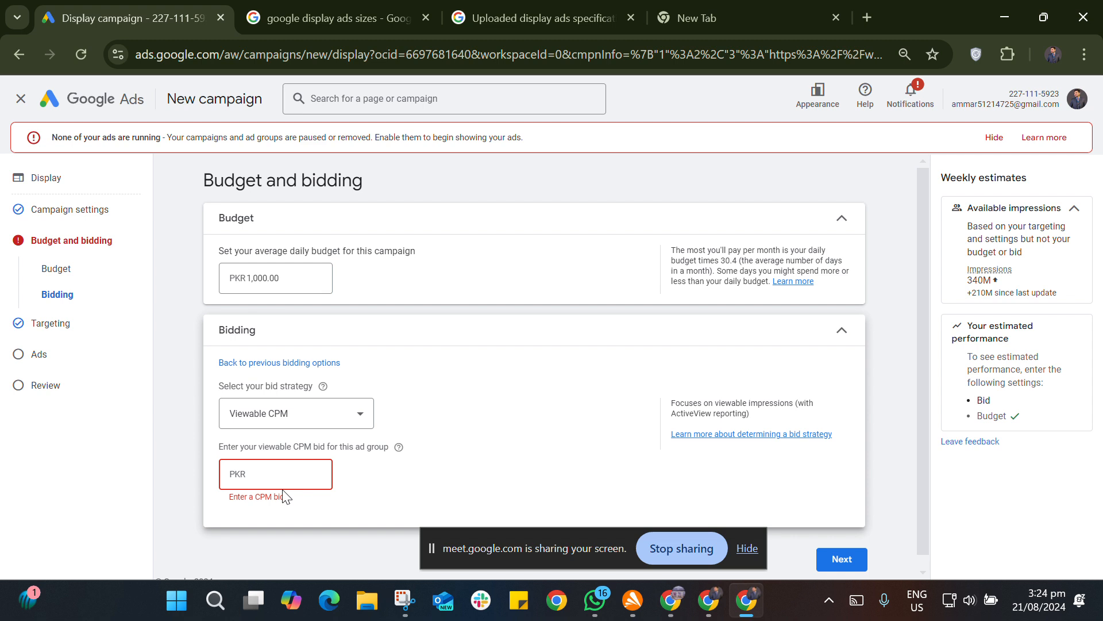
text(25)
click(723, 479)
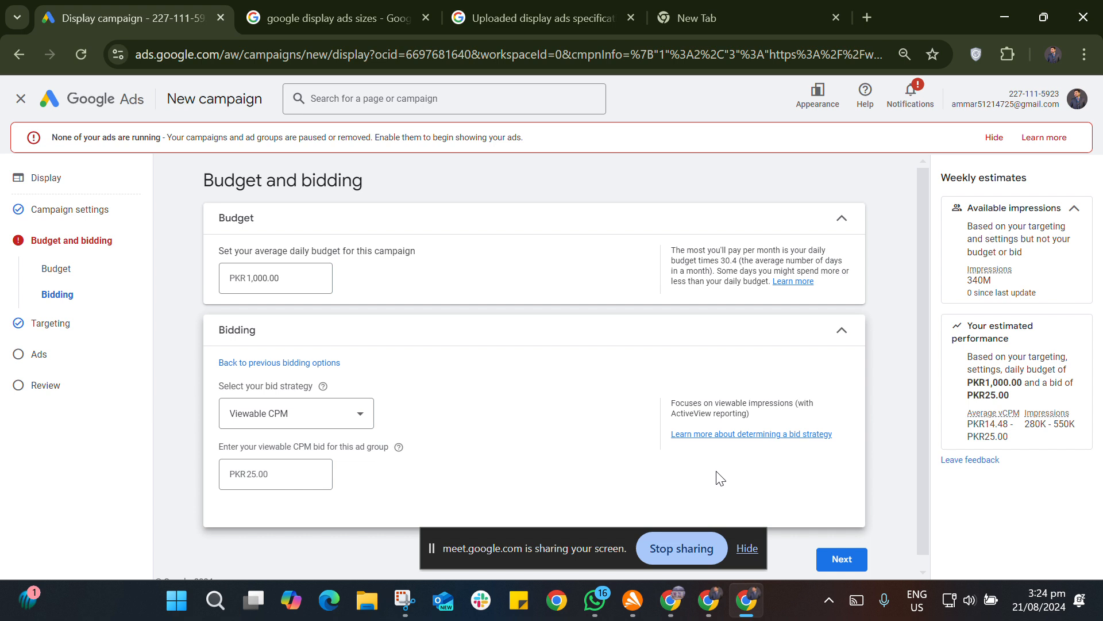
click(840, 560)
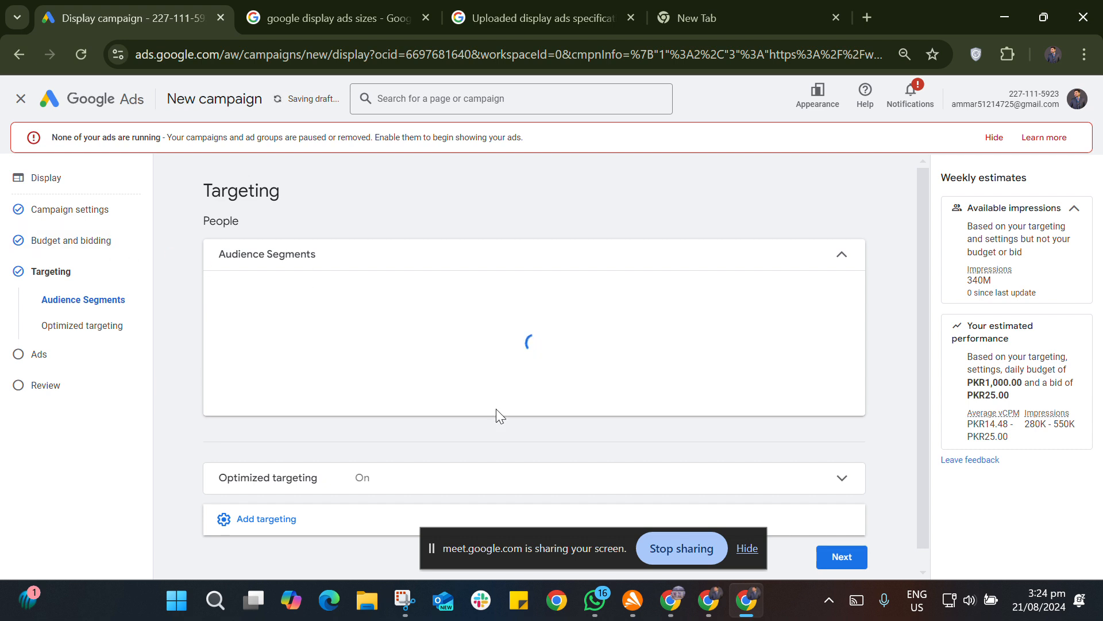
- Add demographic targeting with all gender, age and parental status groups kept selected, and close its section
click(845, 257)
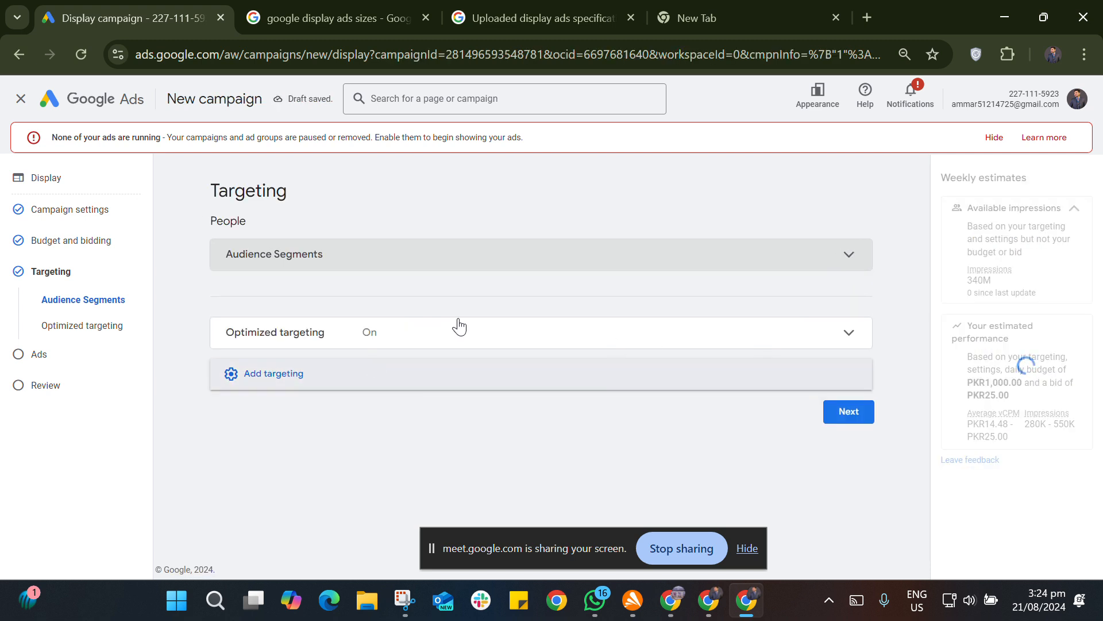
click(288, 379)
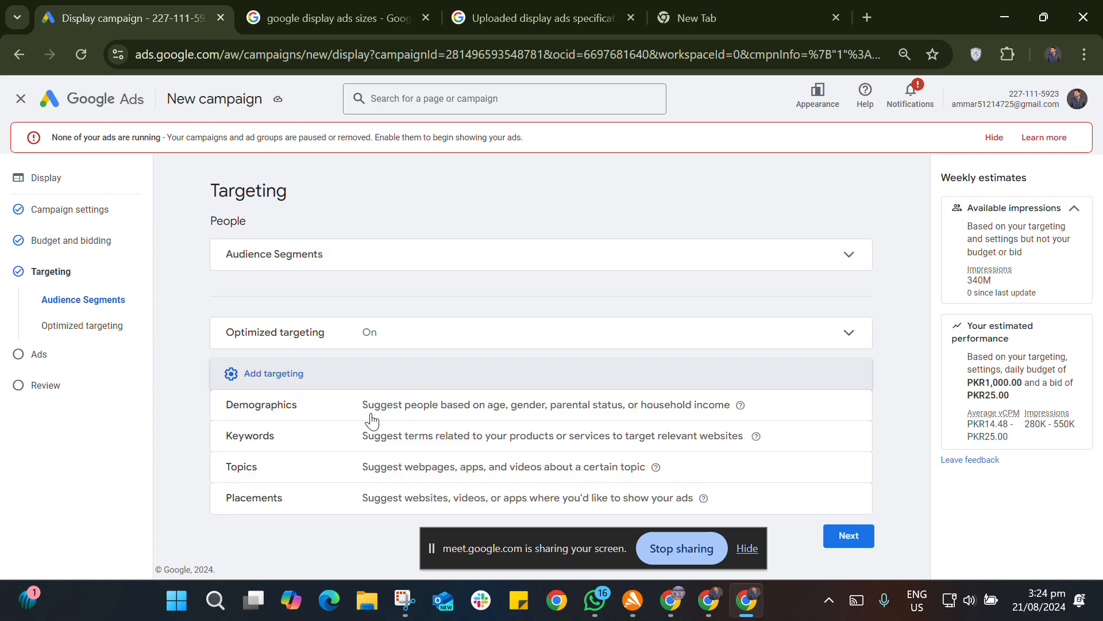
click(409, 409)
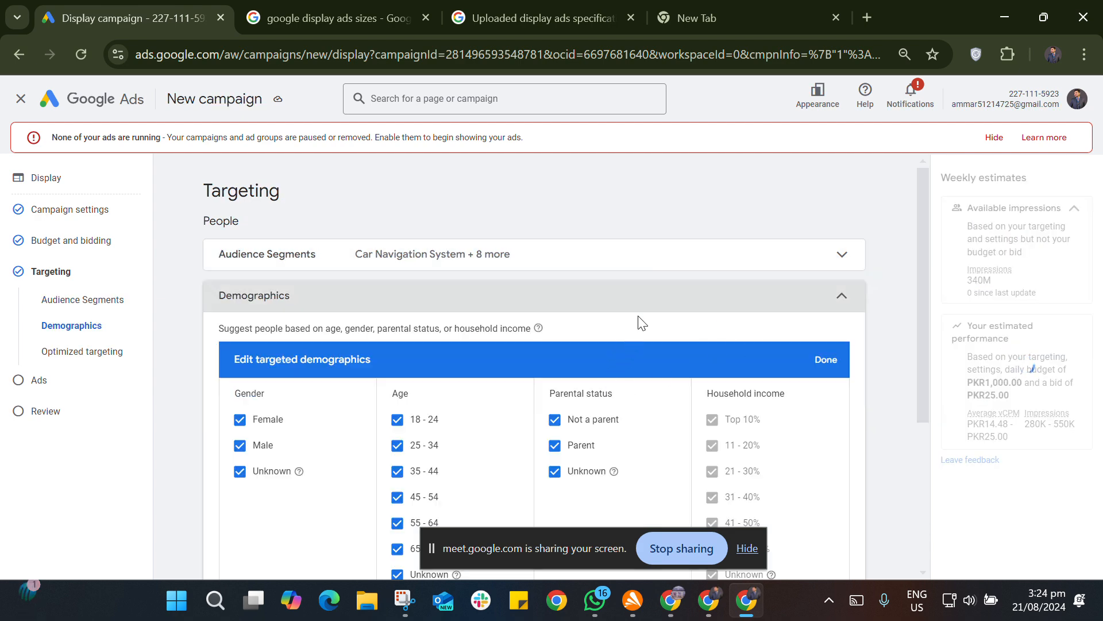
scroll(642, 323, down, 1)
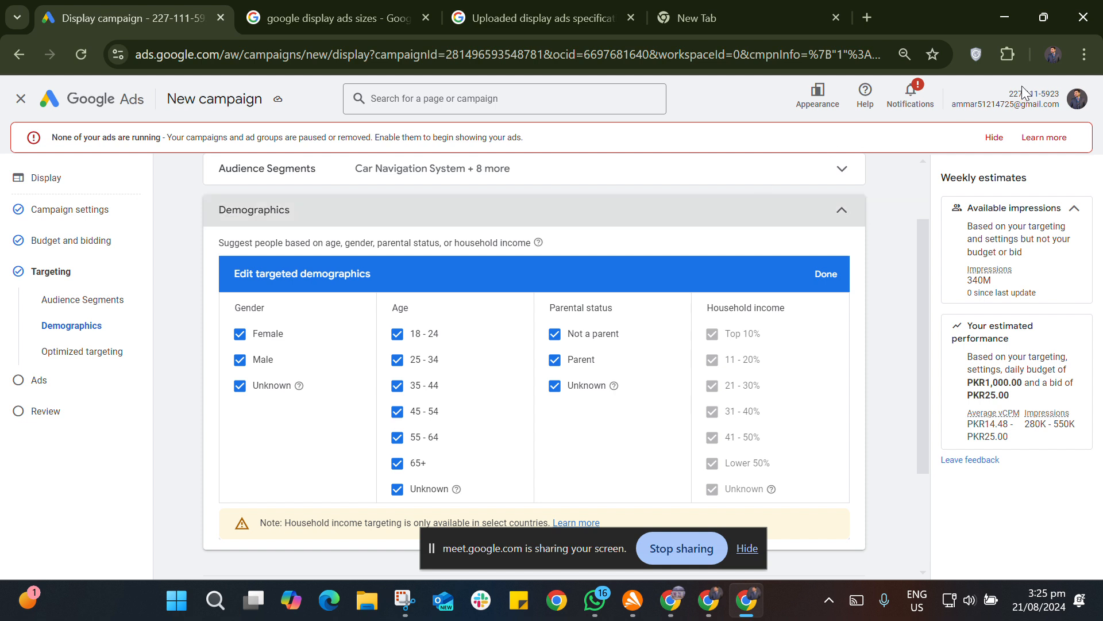
click(825, 275)
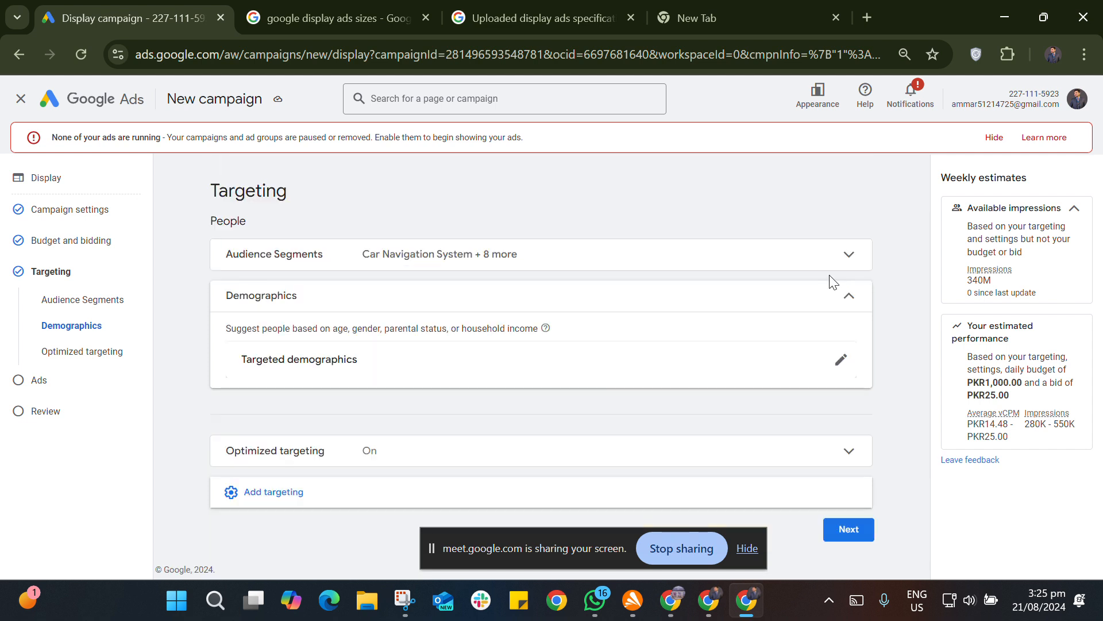
click(846, 297)
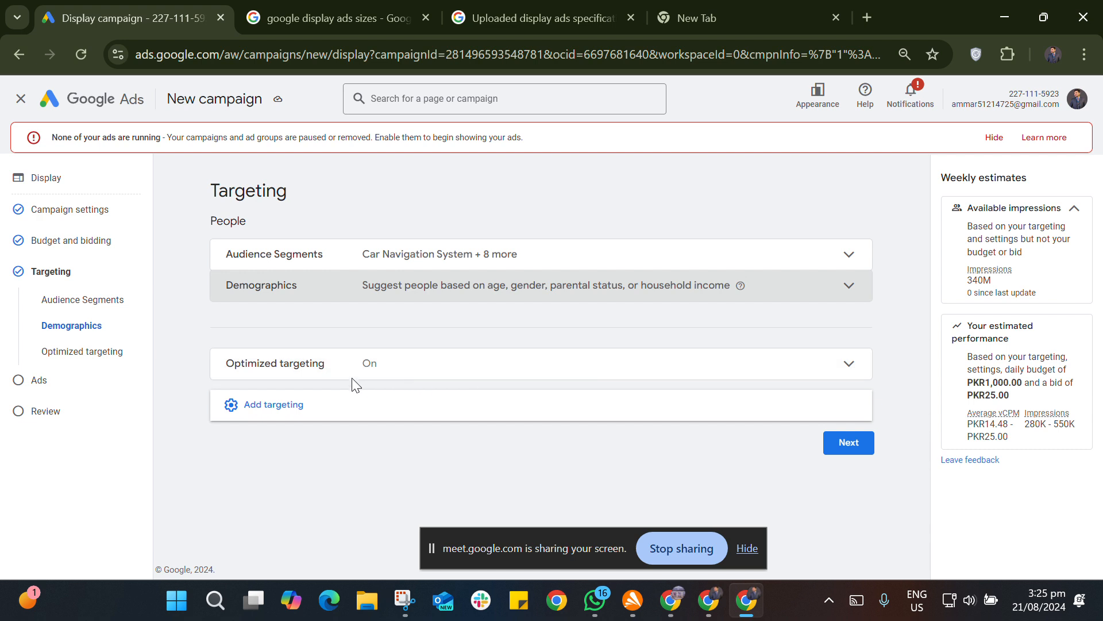
- Add keyword targeting under Content and look over the keyword entry, keyword ideas and keyword setting options
click(335, 416)
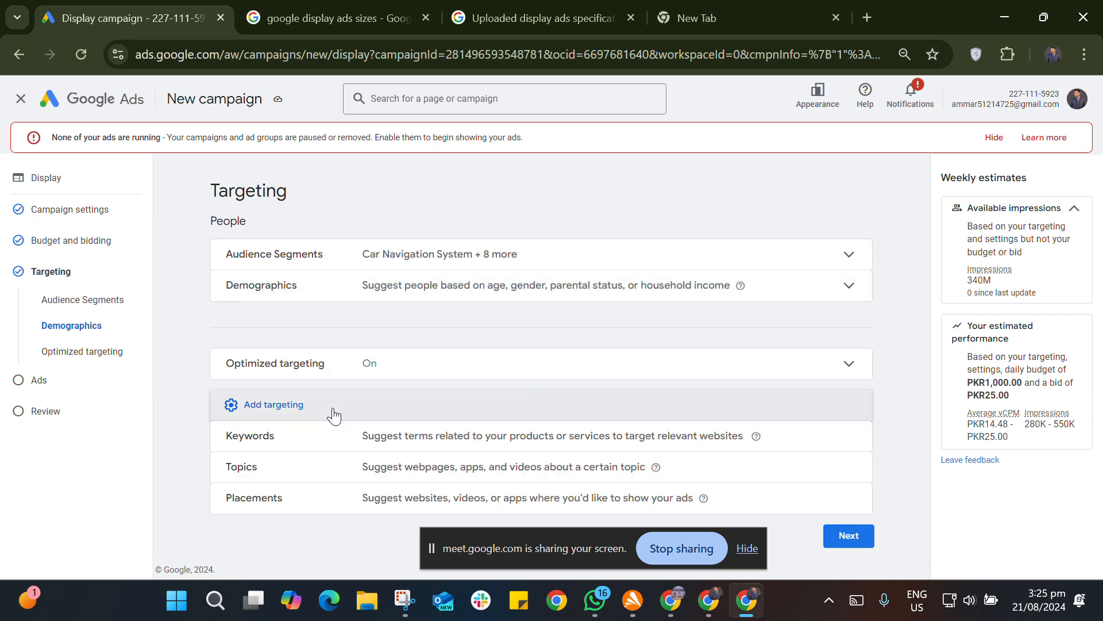
click(434, 440)
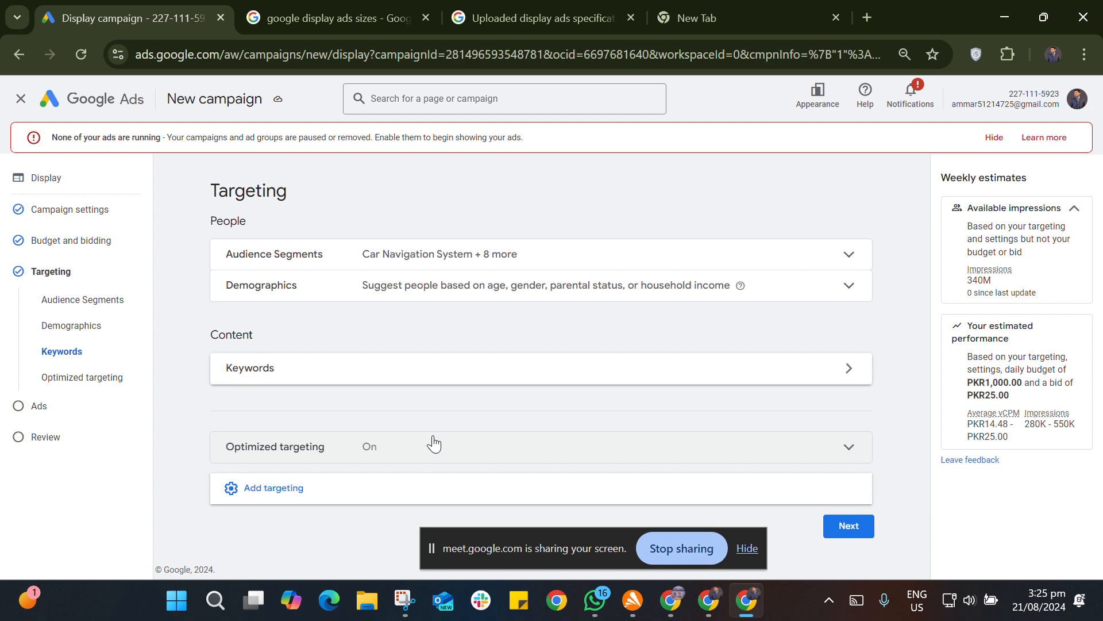
scroll(522, 405, down, 1)
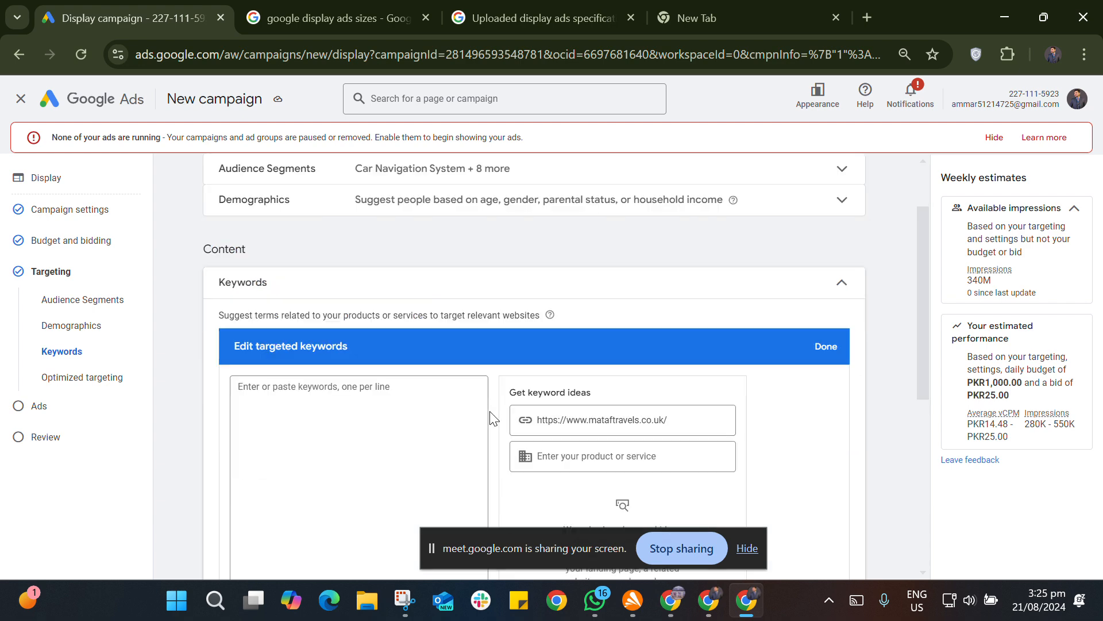
scroll(491, 418, down, 3)
scroll(490, 419, up, 1)
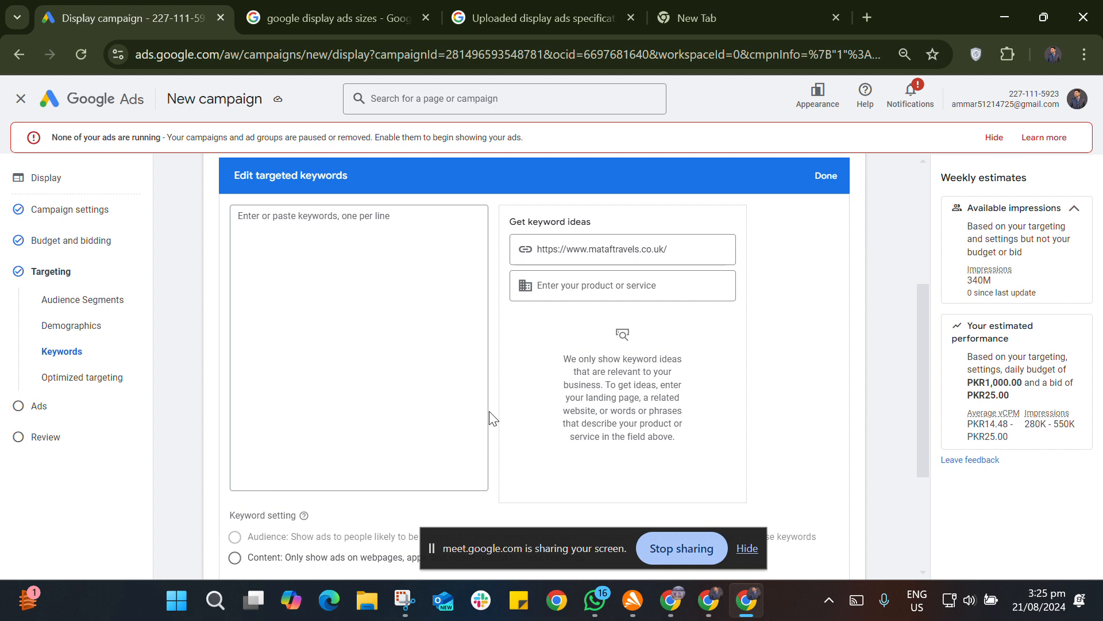
- Close the two display ad size reference pages and search Google for "keyword planner"
click(425, 18)
click(424, 18)
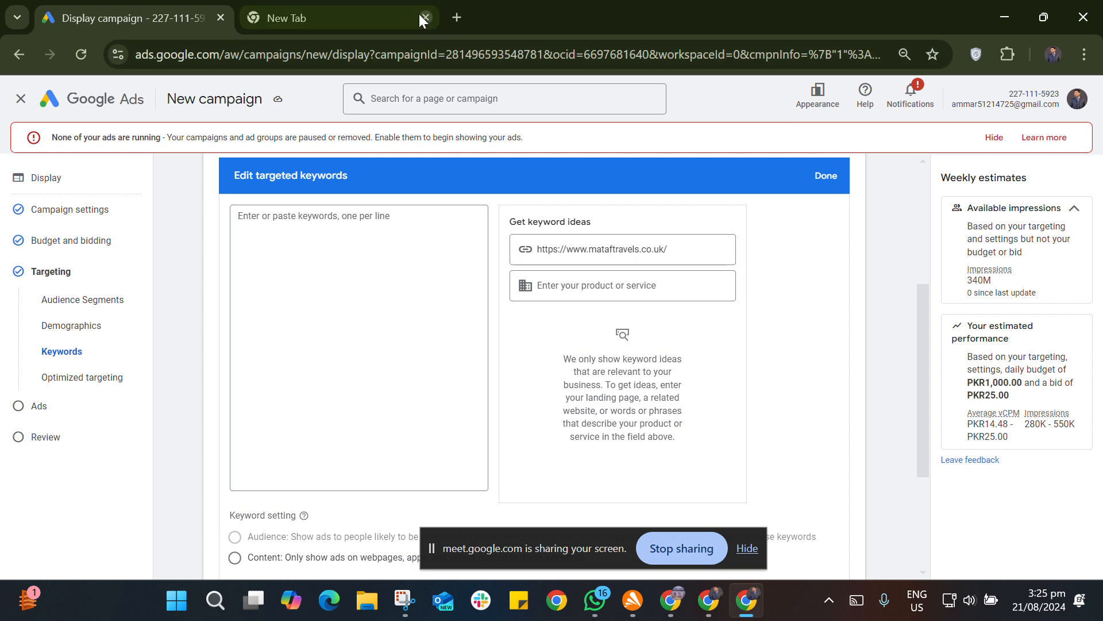
click(360, 19)
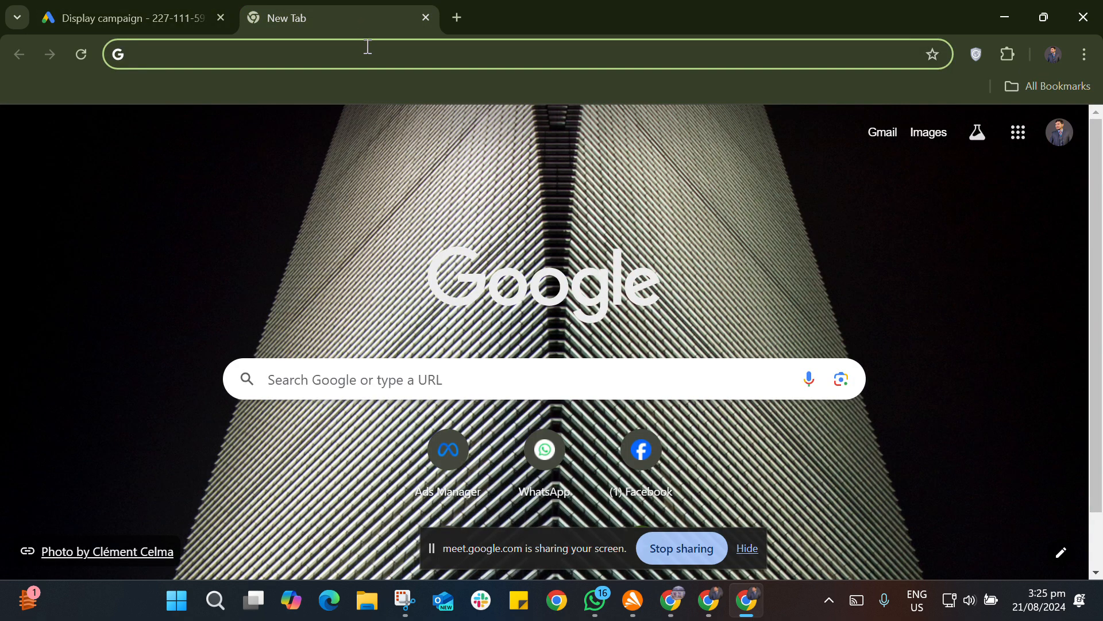
text(key)
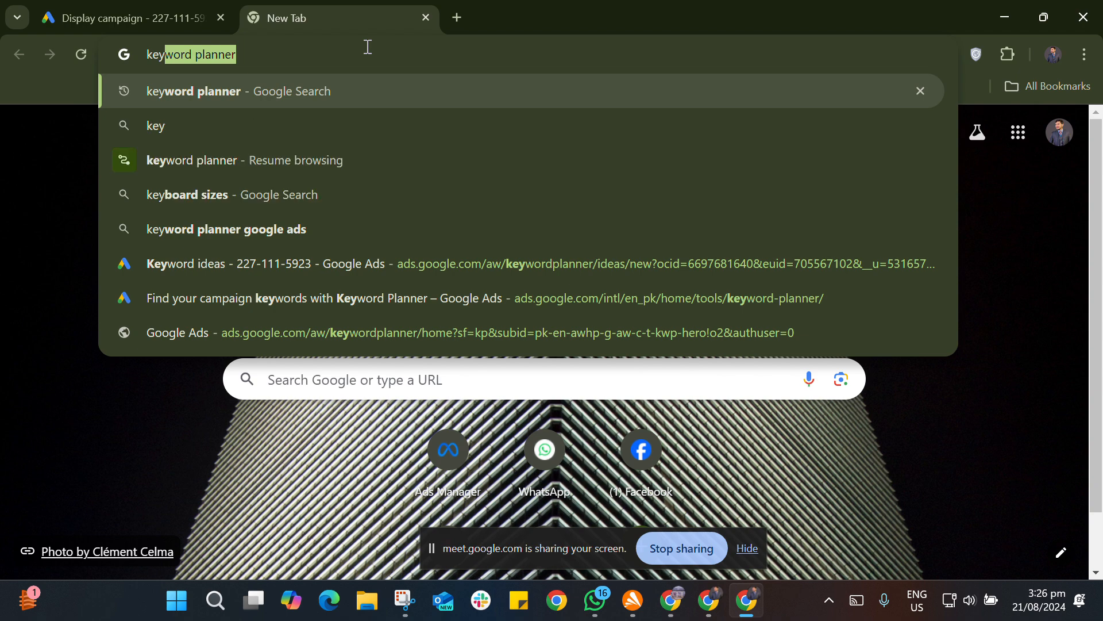
key(Right)
text(\)
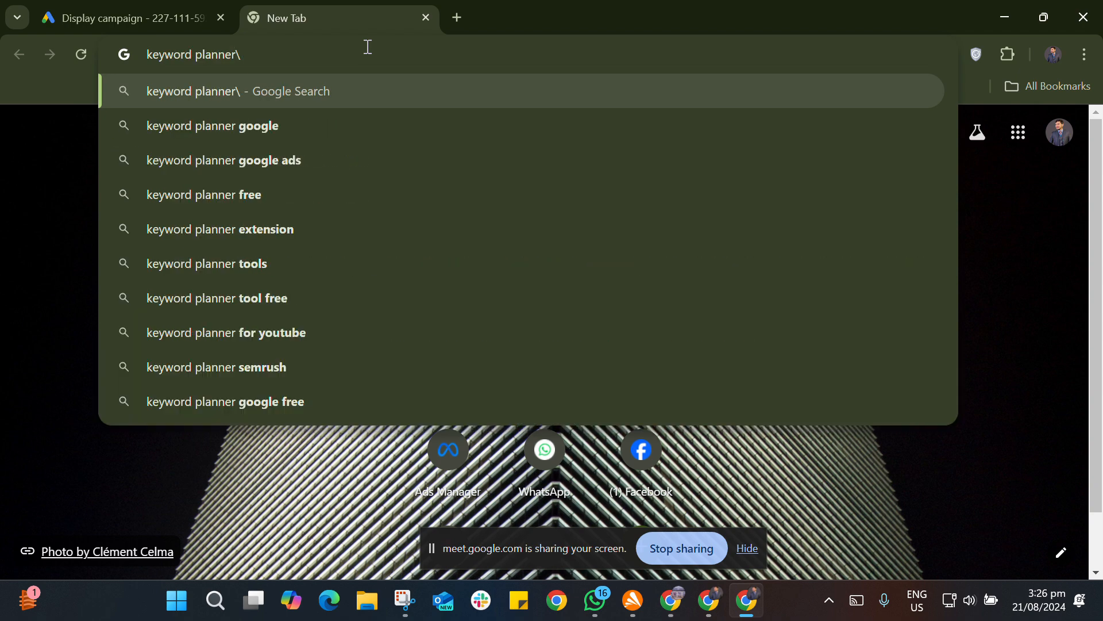
key(BackSpace)
key(Return)
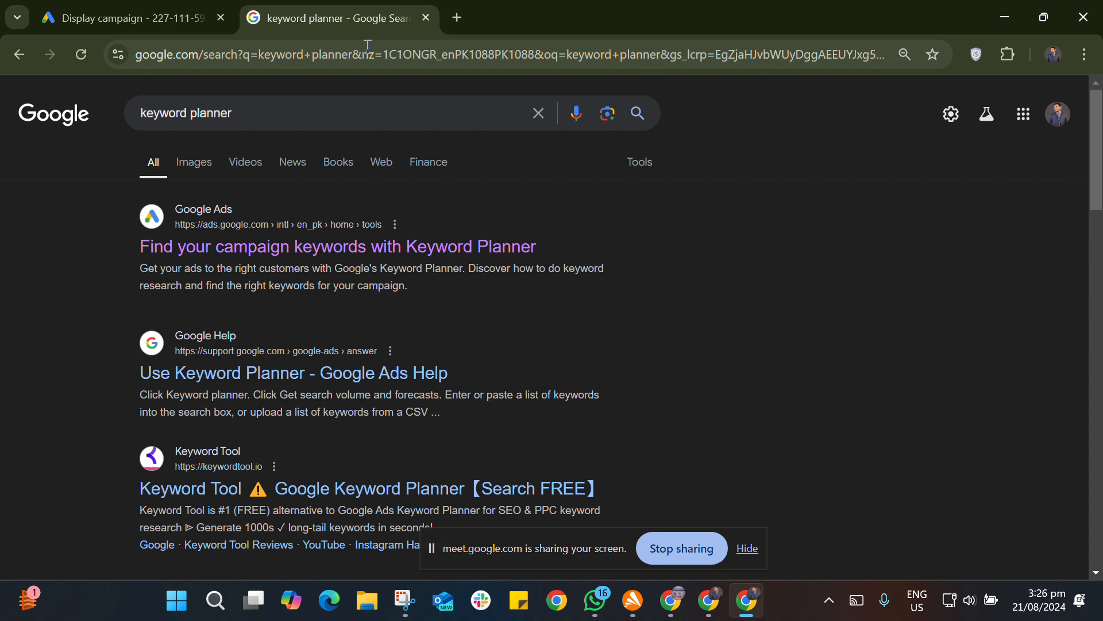
- Open Google's Keyword Planner with the account named Google Ads account and exit the welcome guide
click(375, 247)
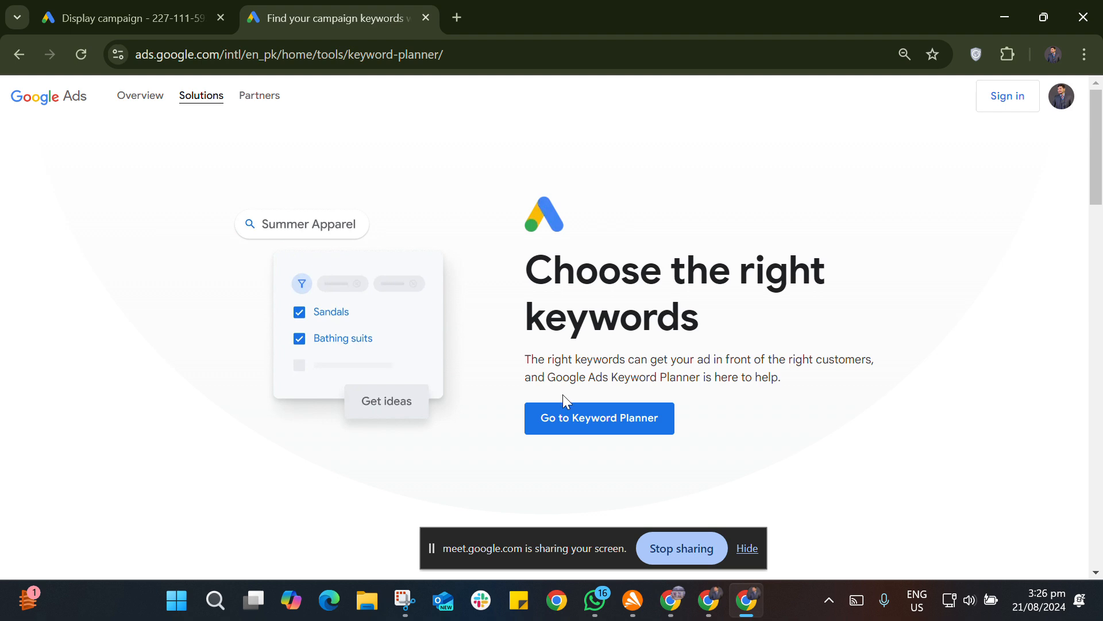
click(591, 418)
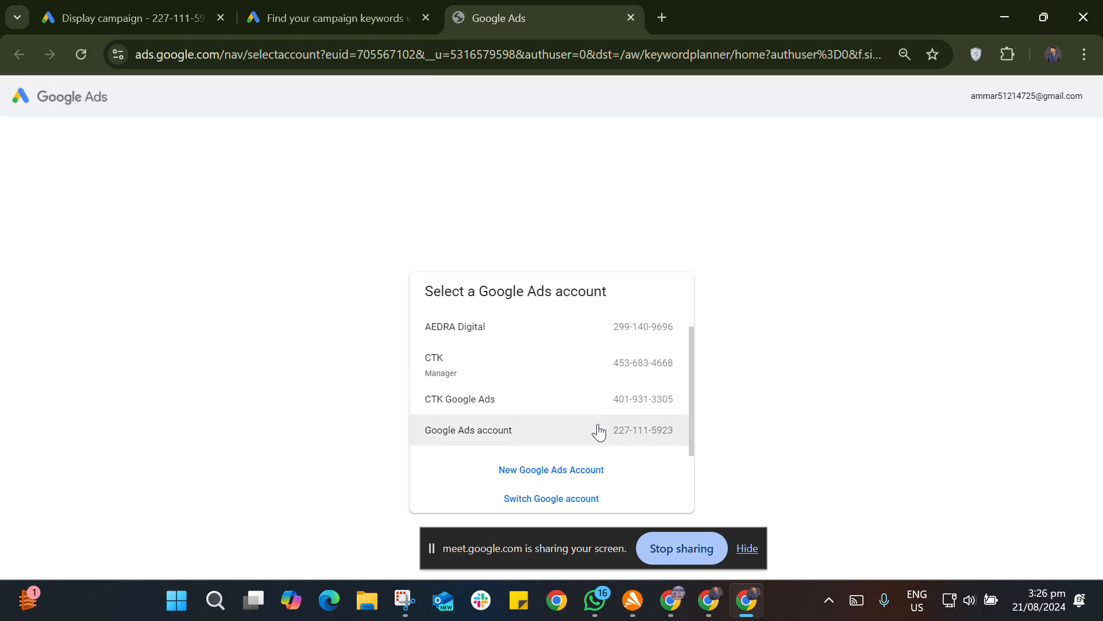
click(597, 430)
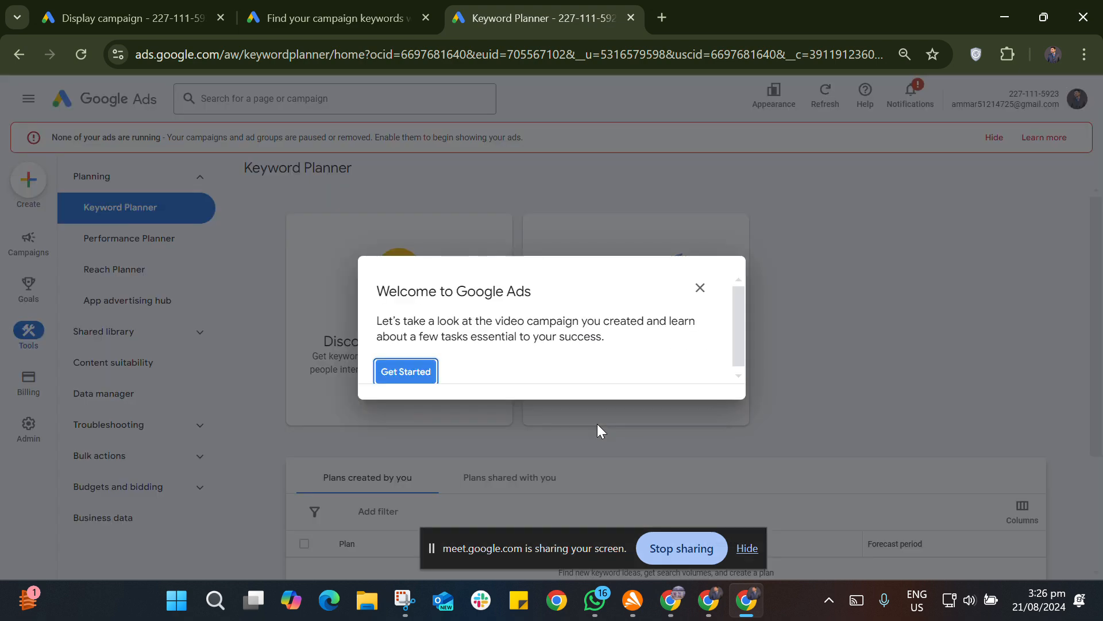
click(700, 290)
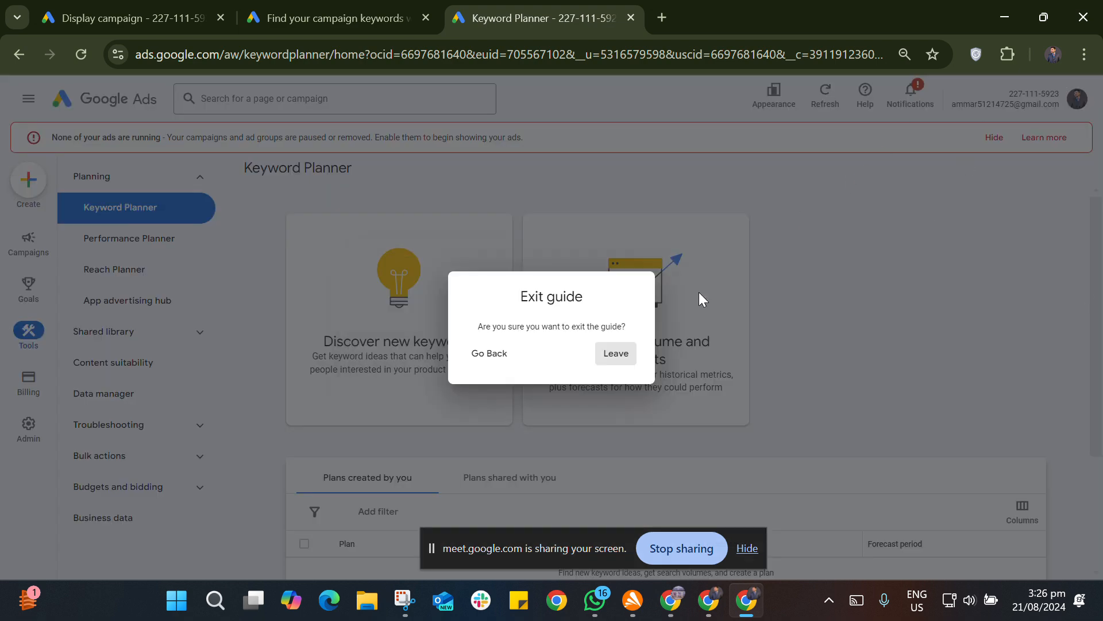
click(623, 353)
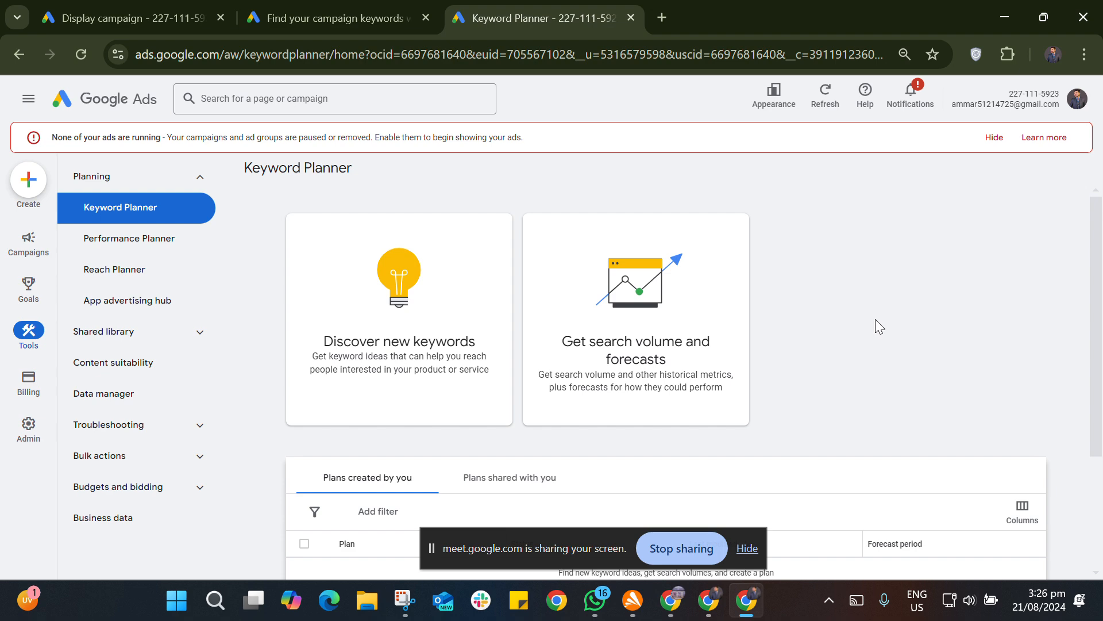
- Discover new keywords in Keyword Planner for the term "tracking" and get the results
scroll(875, 320, down, 2)
scroll(871, 321, up, 2)
click(440, 329)
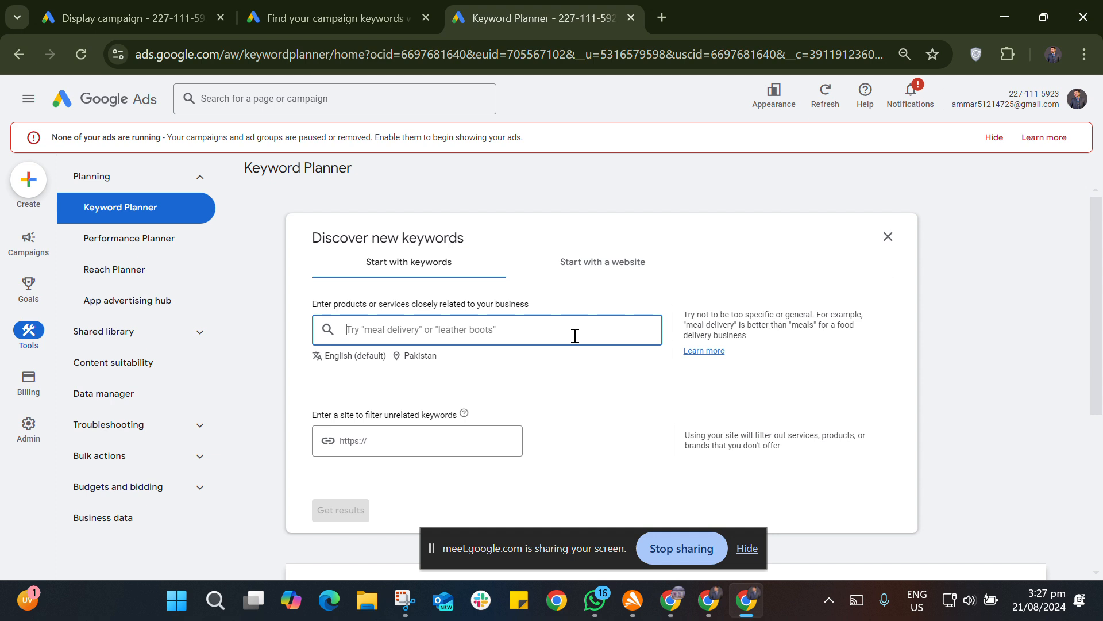
text(t)
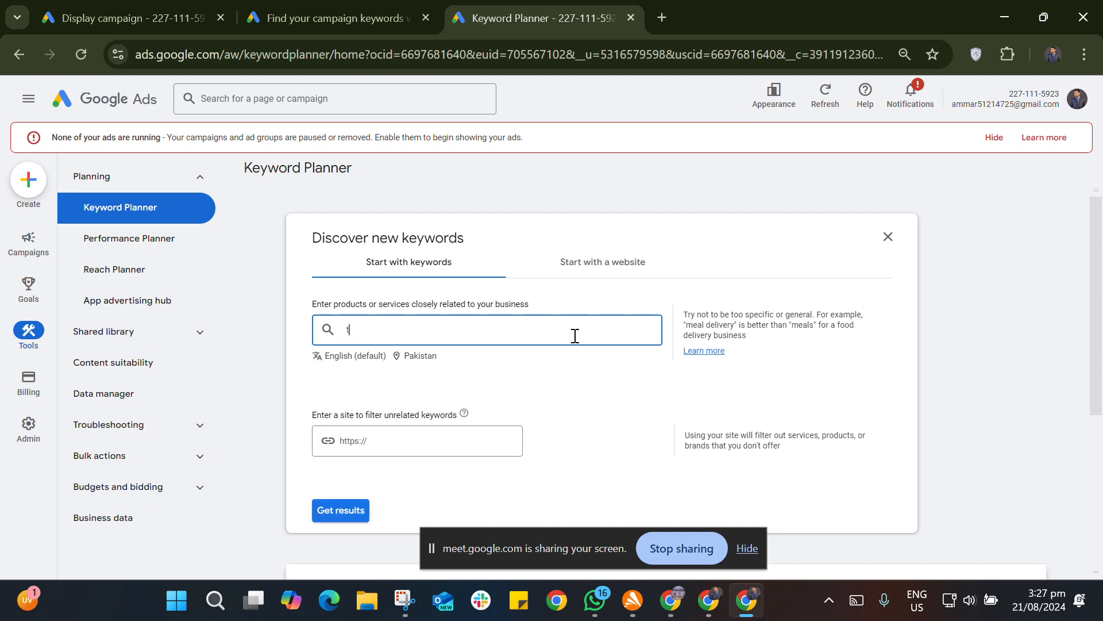
text(racking)
key(Return)
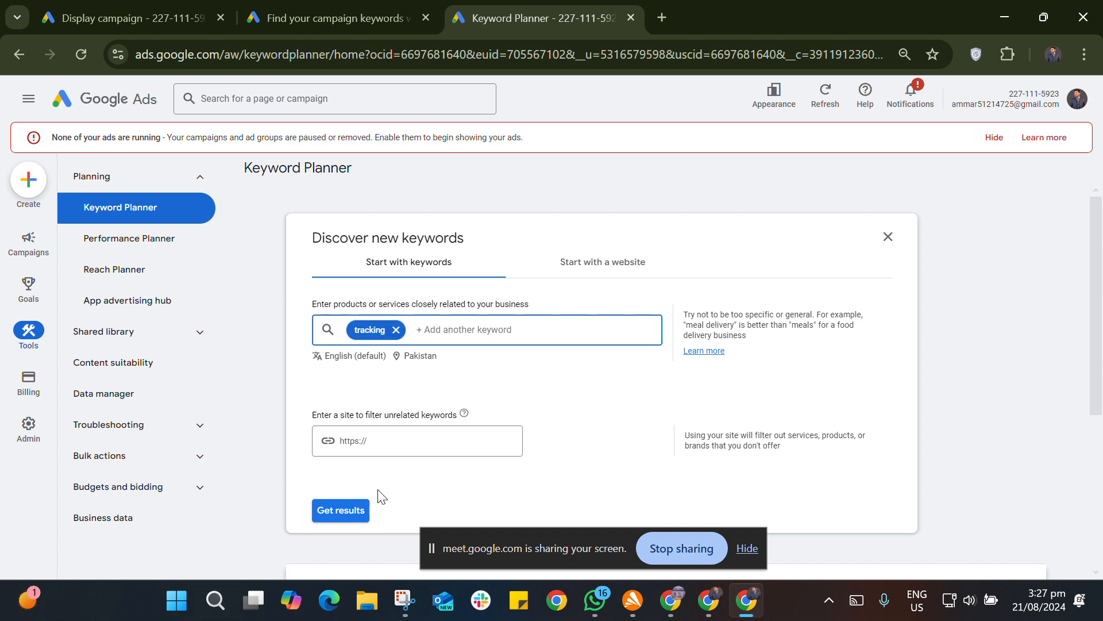
click(338, 512)
click(338, 513)
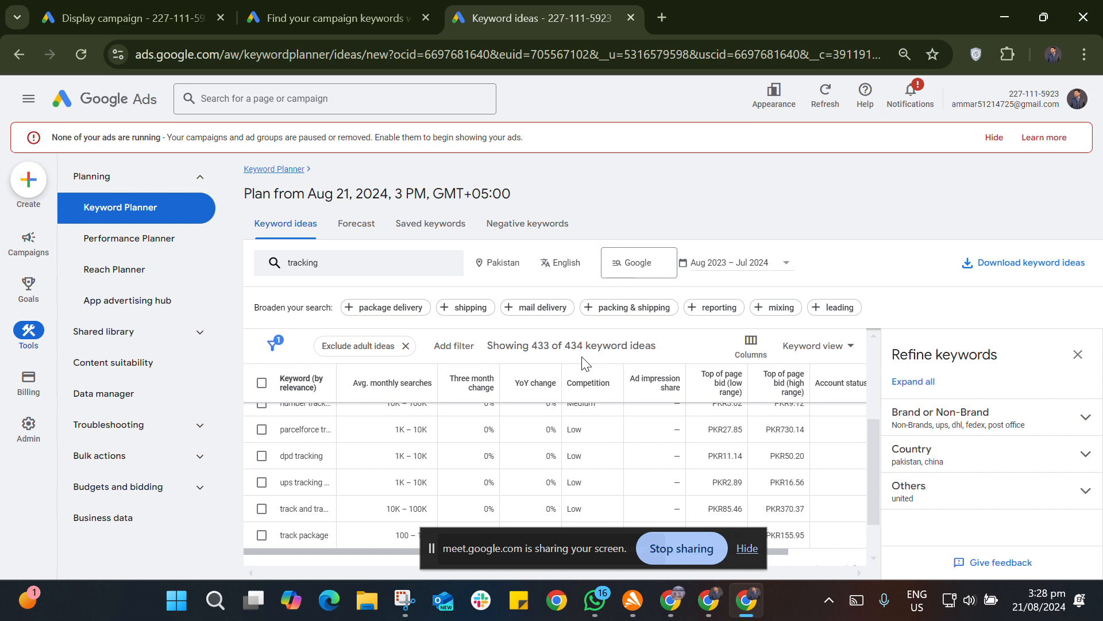
- Download the keyword ideas as a .csv file, open it in Excel and dismiss the Office activation wizard
click(979, 271)
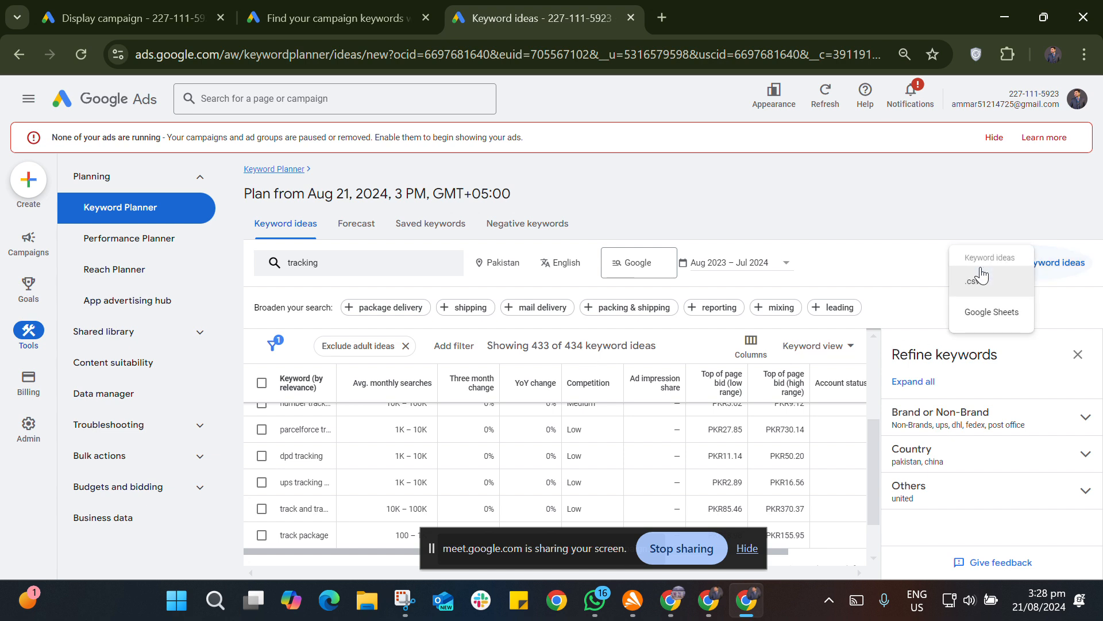
click(992, 291)
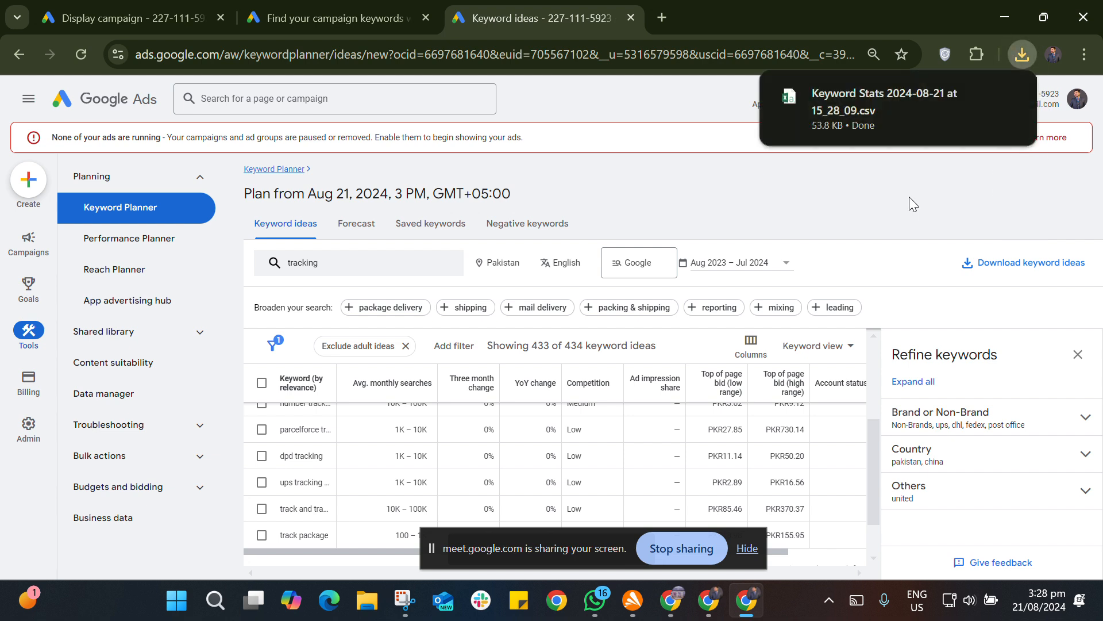
click(913, 121)
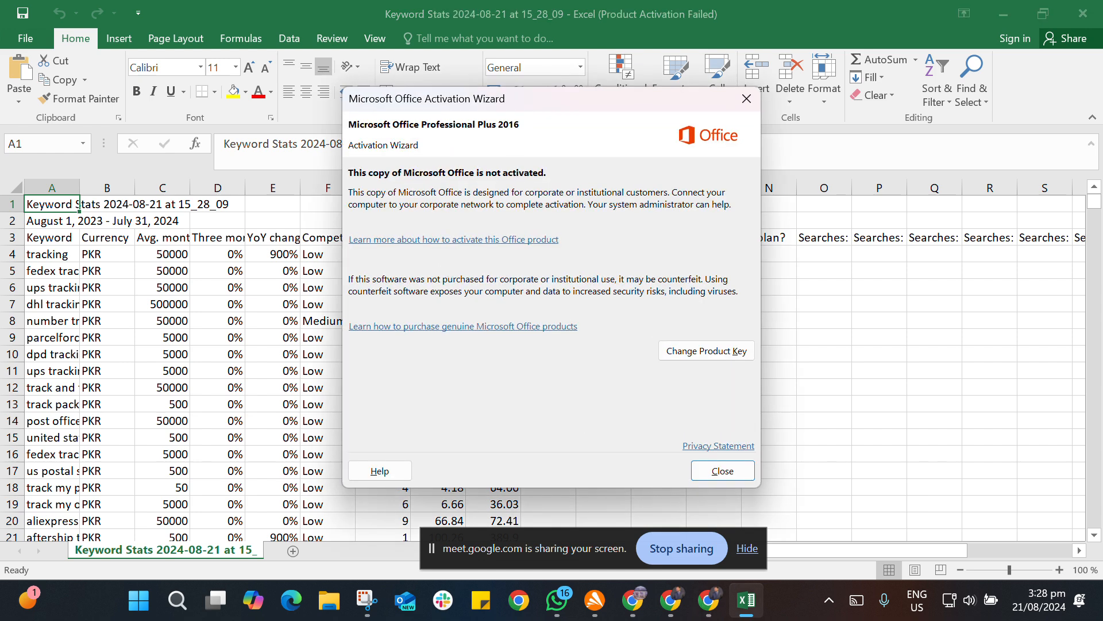
click(720, 472)
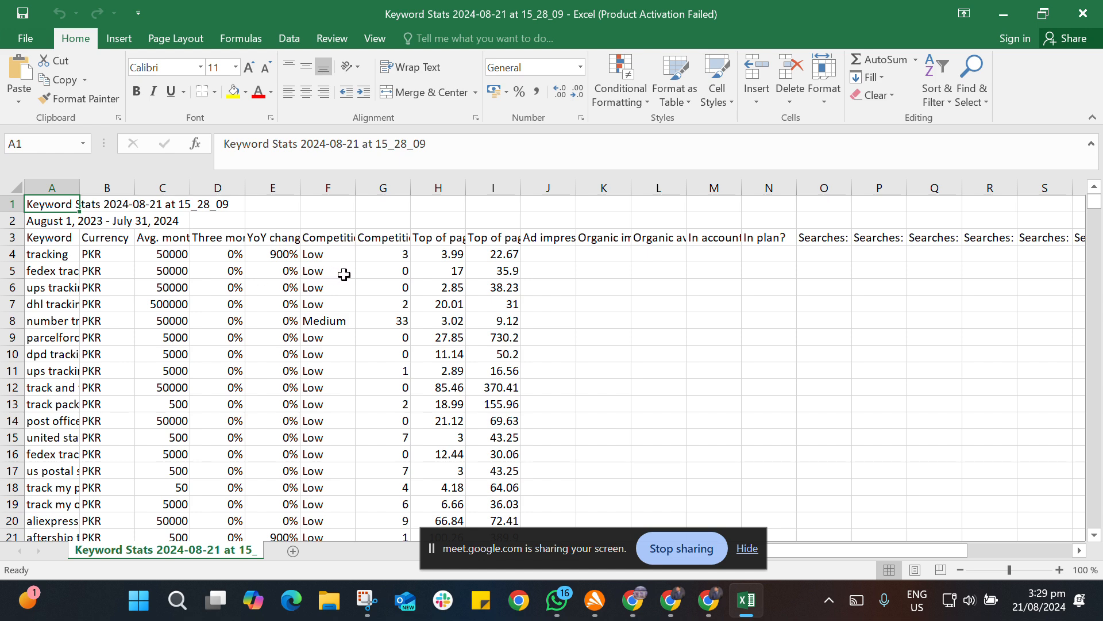
- Delete the three month change and YoY change columns from the keyword sheet
click(218, 189)
right_click(233, 246)
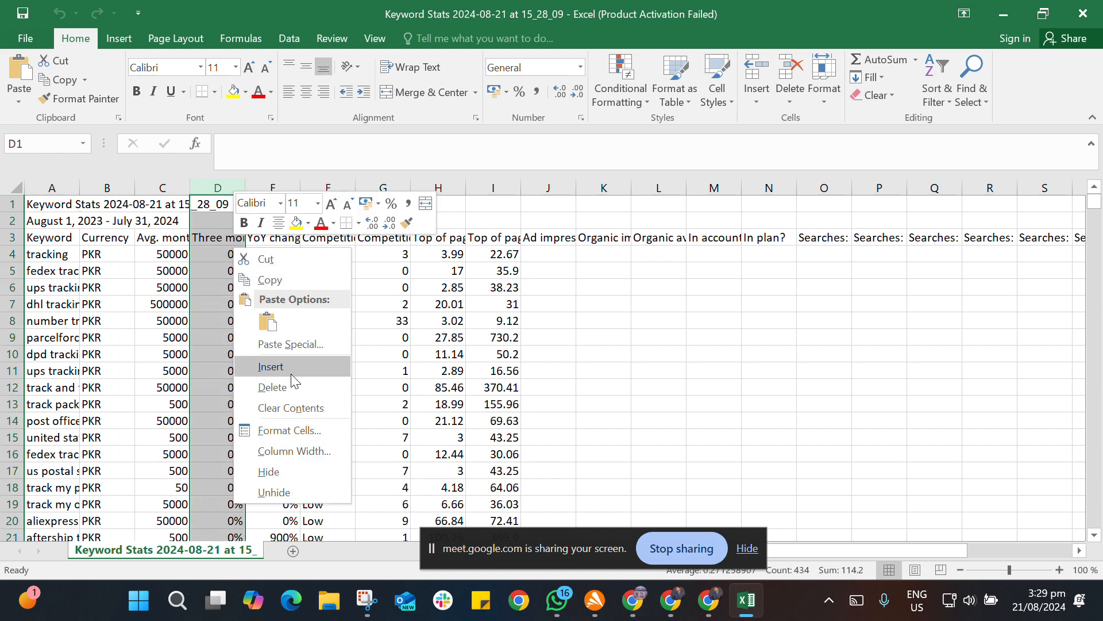
click(302, 389)
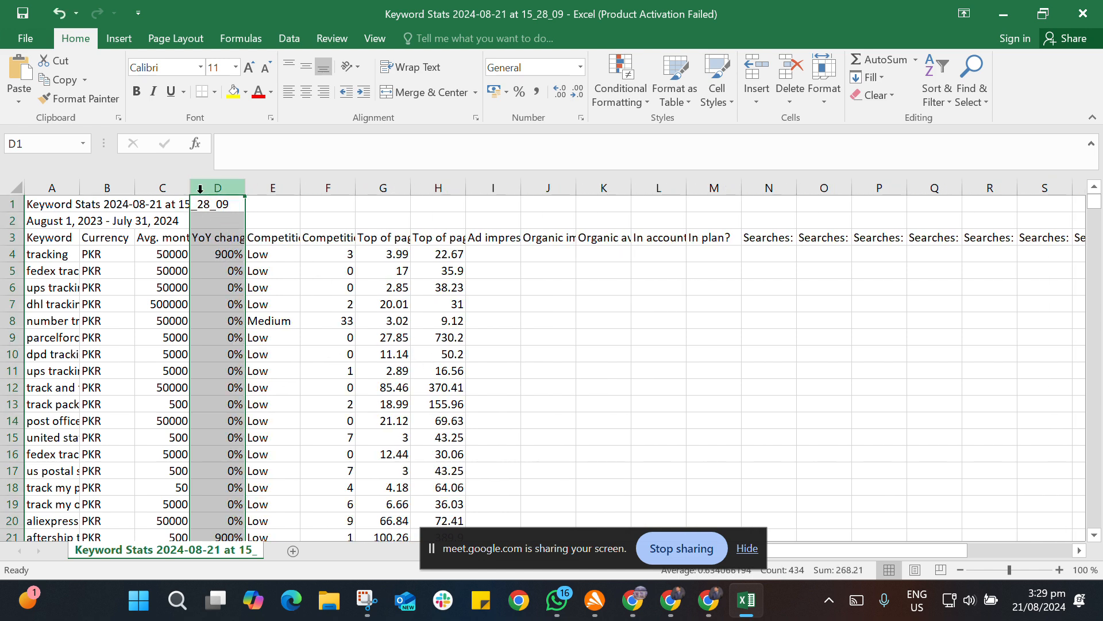
right_click(215, 208)
click(264, 341)
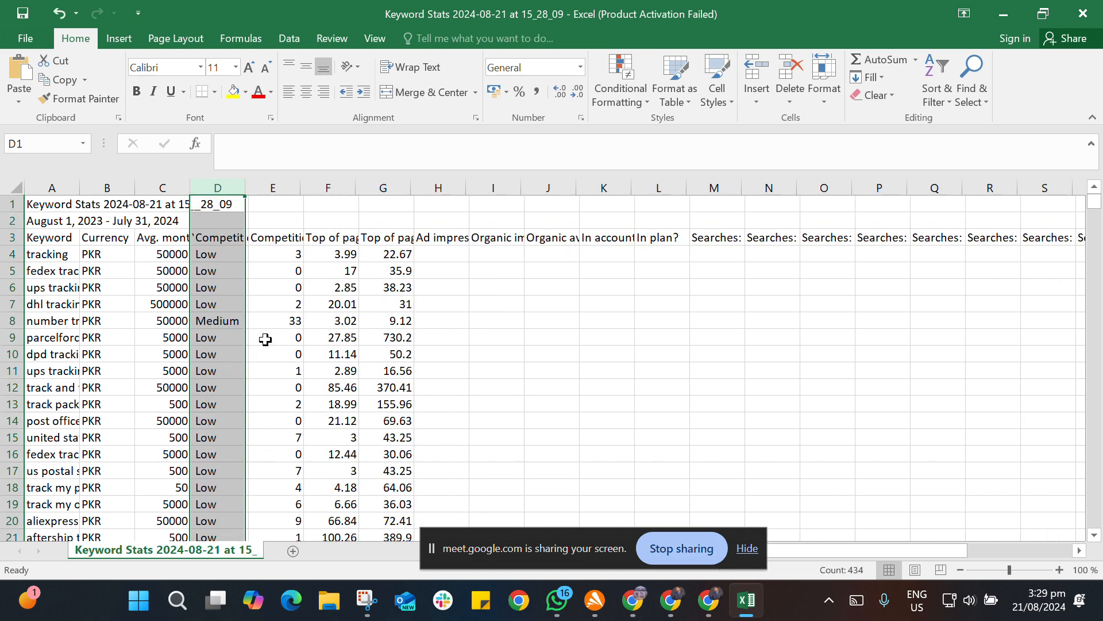
click(479, 389)
drag(275, 188, 989, 393)
drag(972, 389, 918, 384)
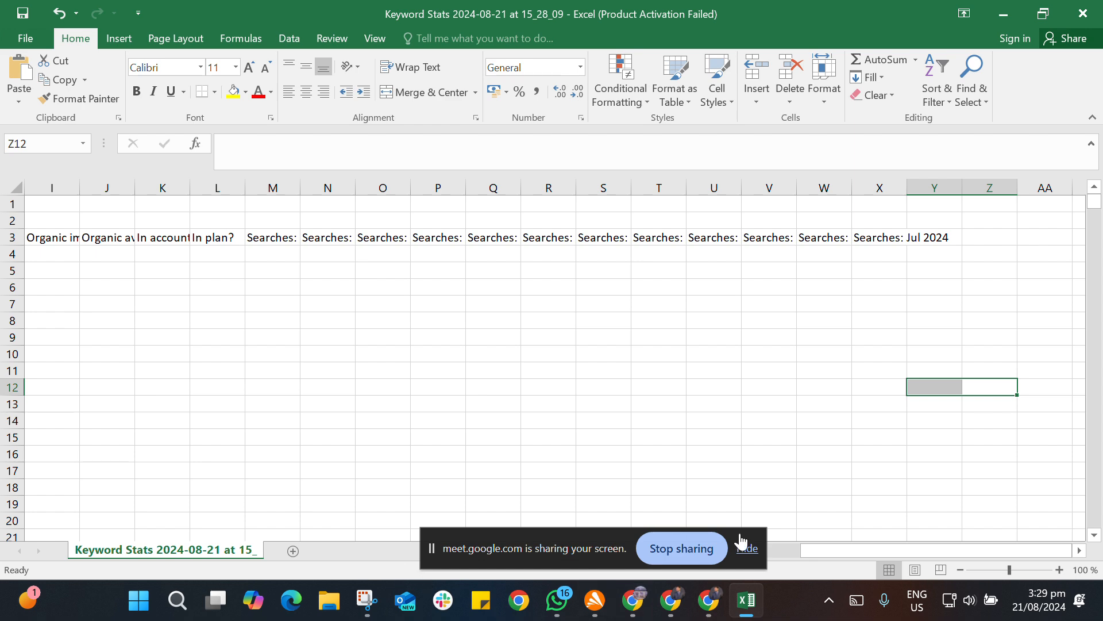
drag(892, 549, 747, 549)
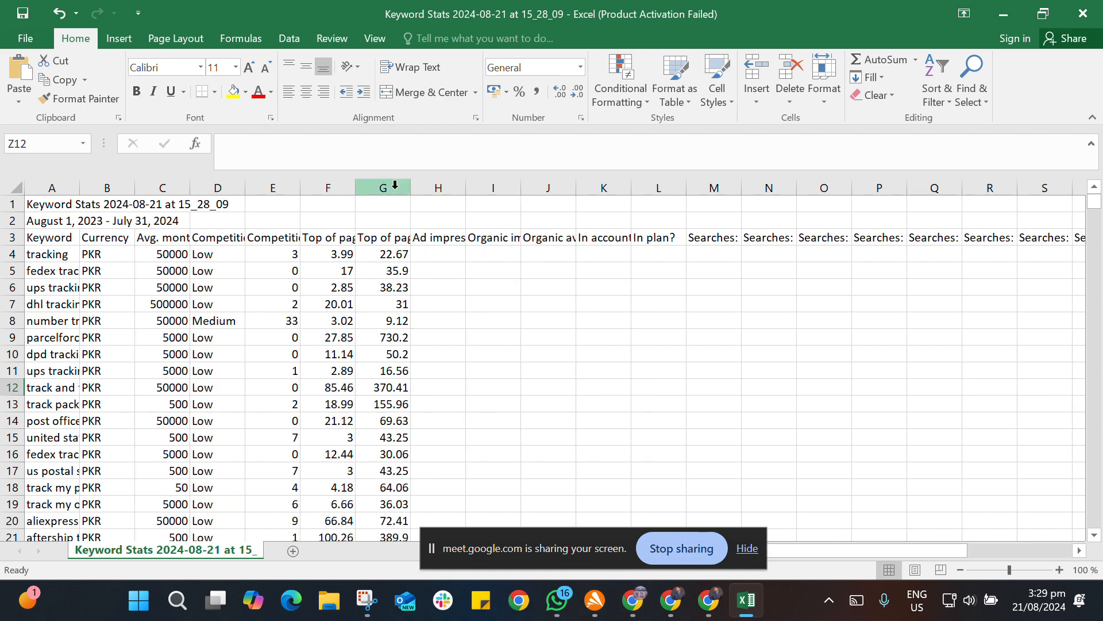
- Delete columns E through Y, from the indexed competition value to the July 2024 searches
drag(283, 181, 1056, 344)
drag(1099, 352, 916, 319)
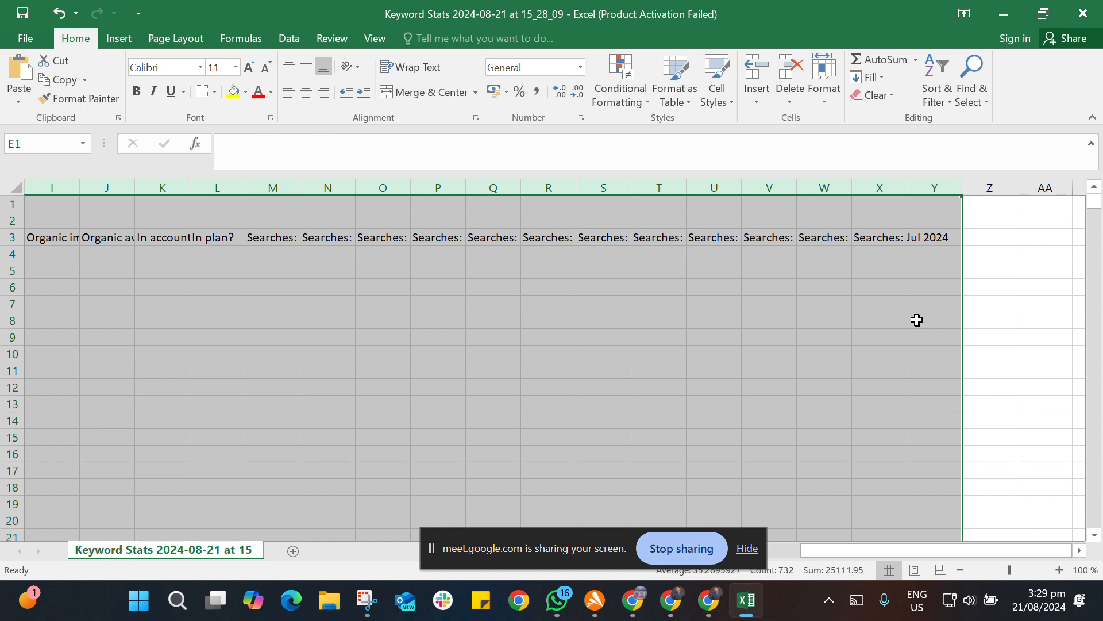
right_click(916, 319)
click(948, 460)
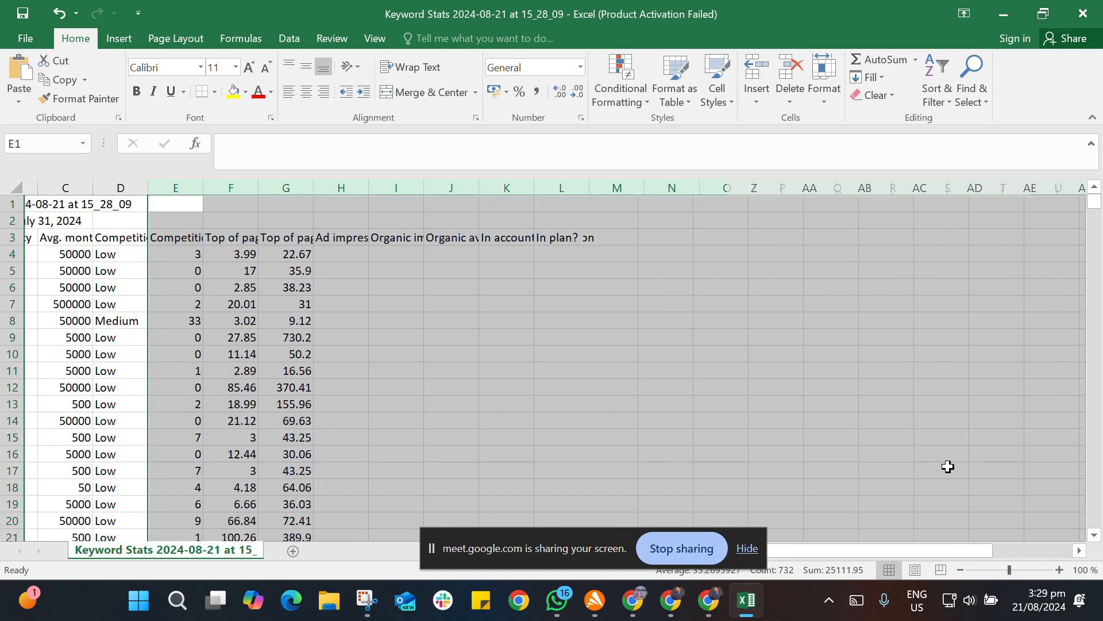
click(363, 322)
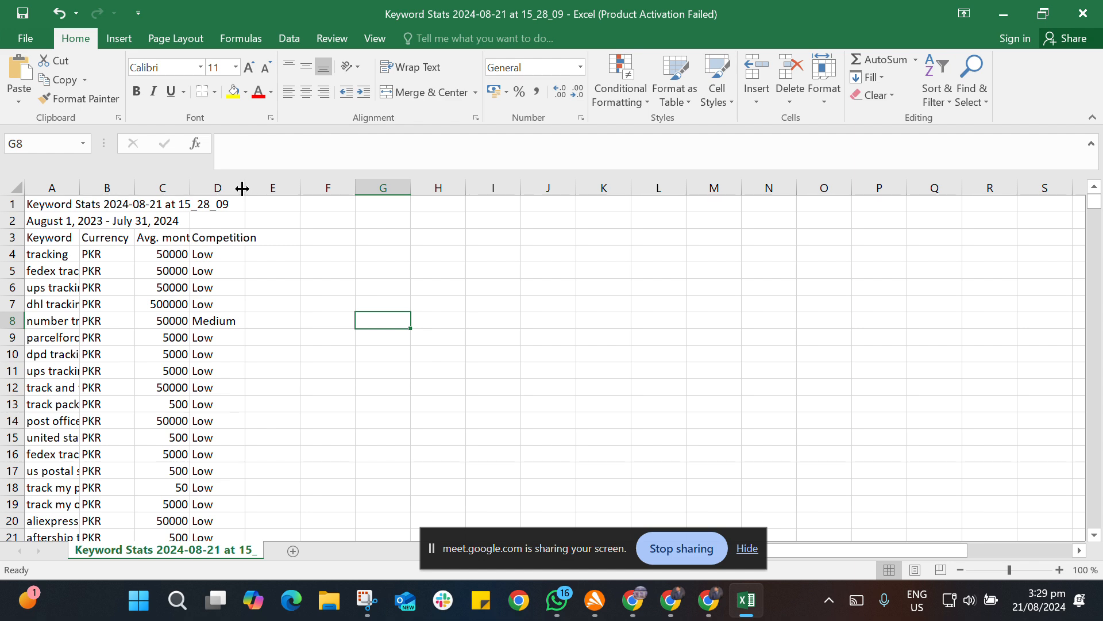
- Delete the Currency column and widen the Keyword, average monthly searches and Competition columns
drag(245, 188, 266, 188)
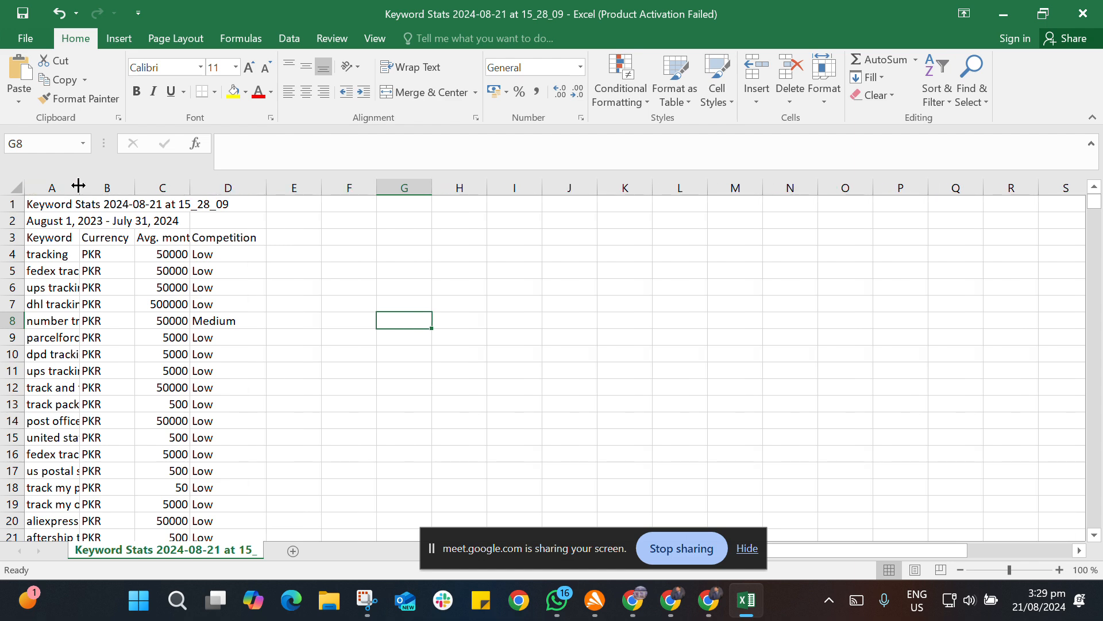
drag(79, 188, 177, 190)
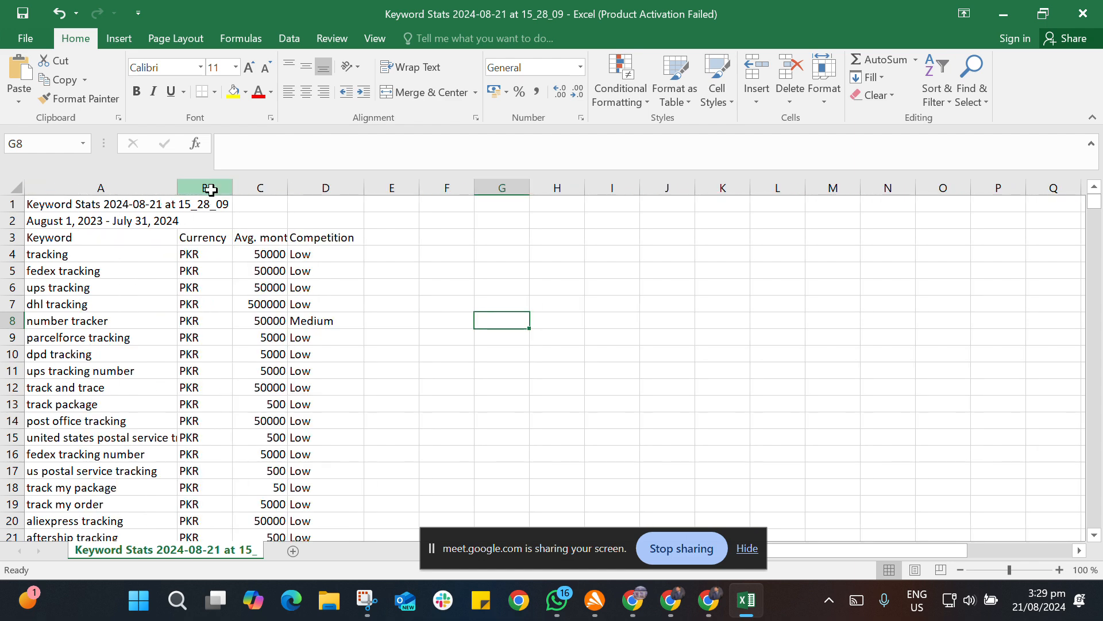
click(208, 188)
right_click(208, 243)
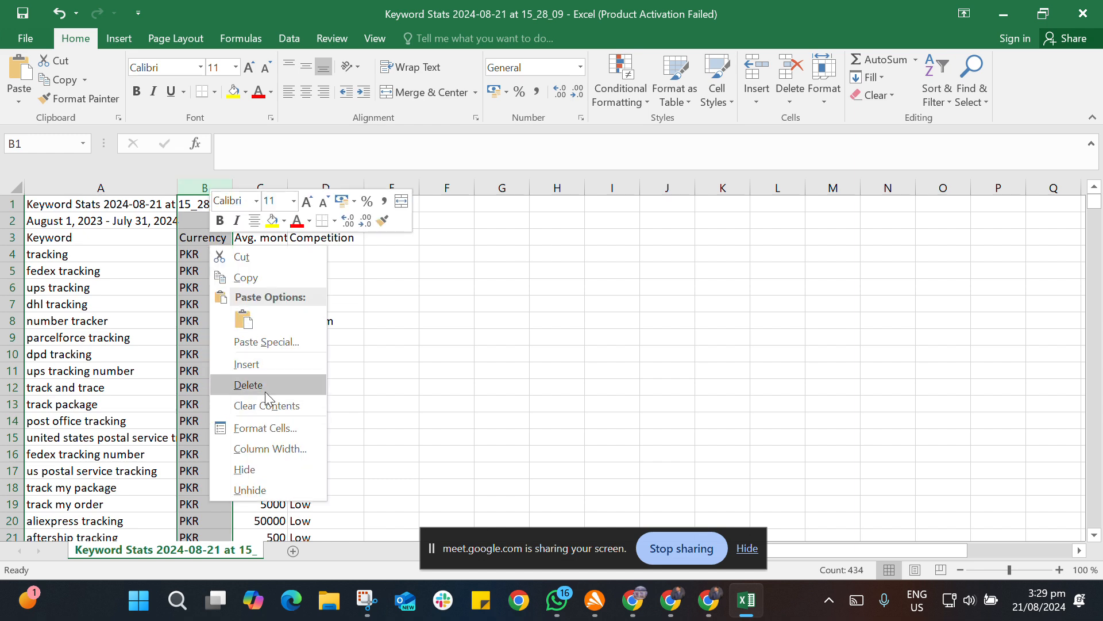
click(248, 384)
click(401, 370)
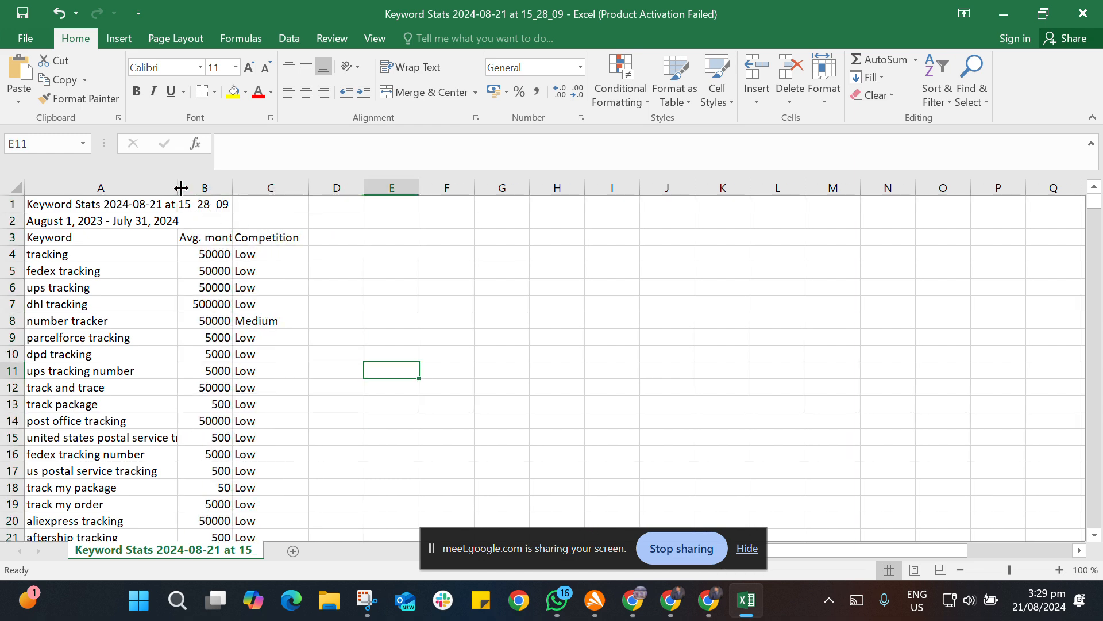
drag(180, 188, 306, 189)
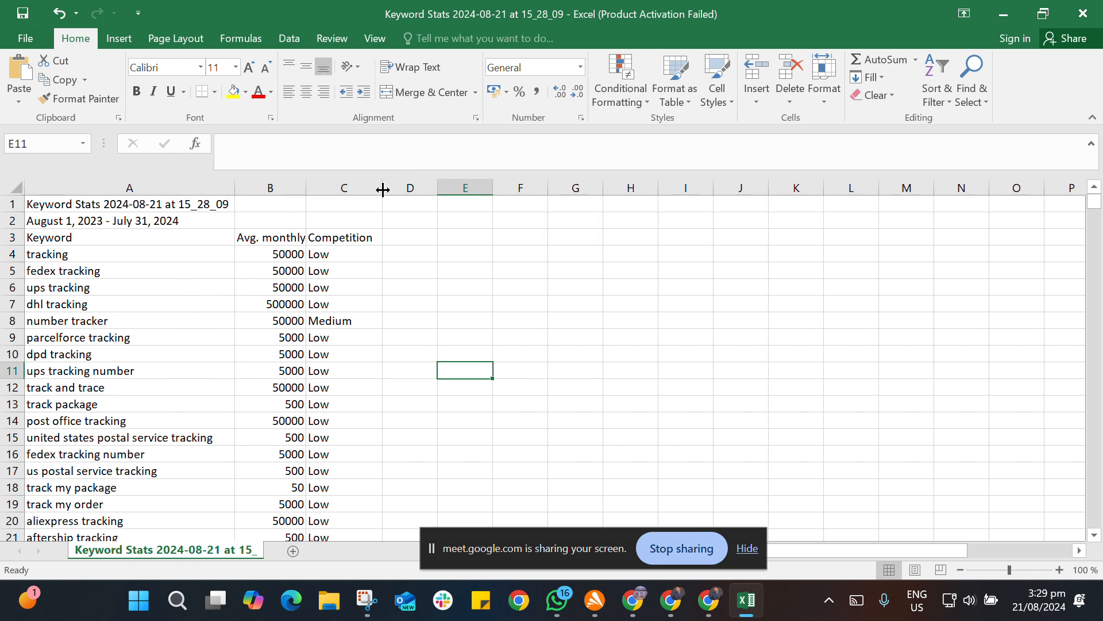
drag(382, 188, 410, 188)
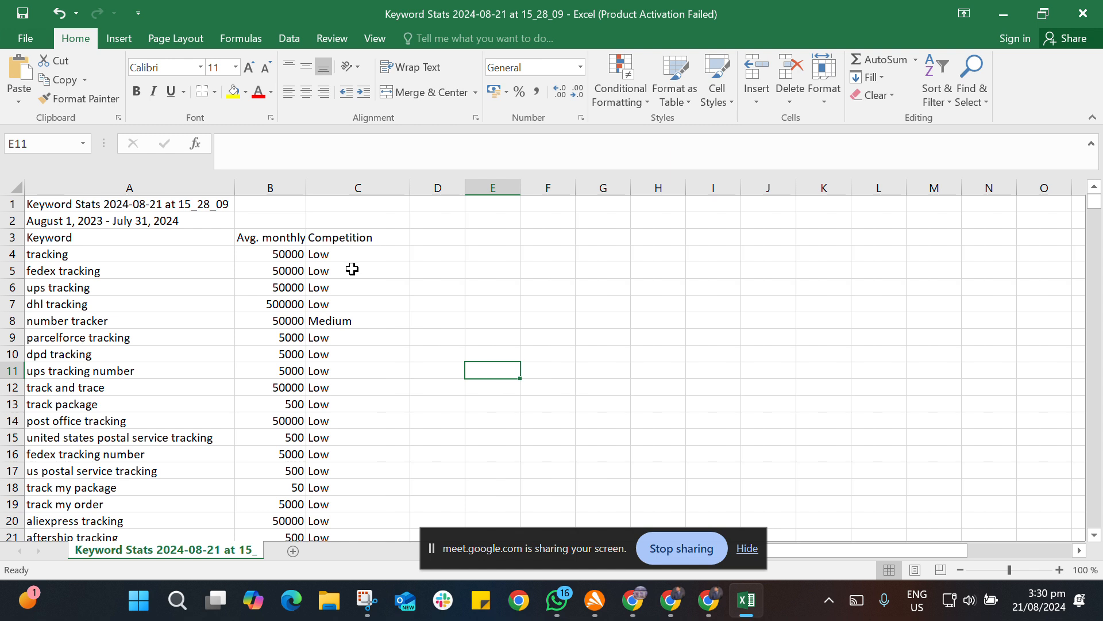
- Add a filter to the whole average monthly searches column
click(296, 189)
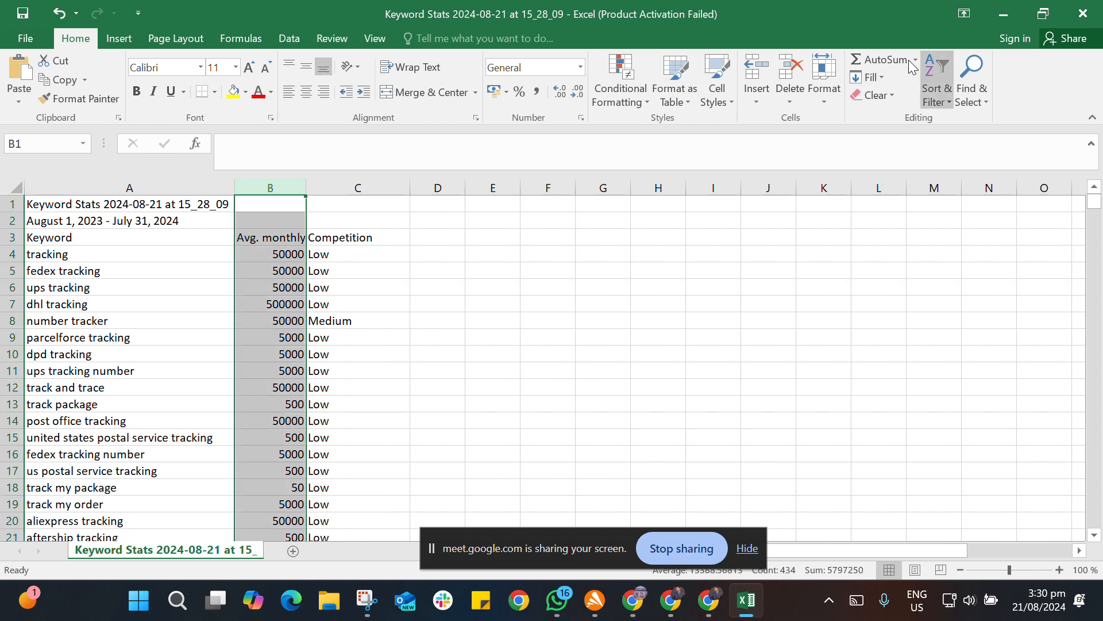
click(938, 107)
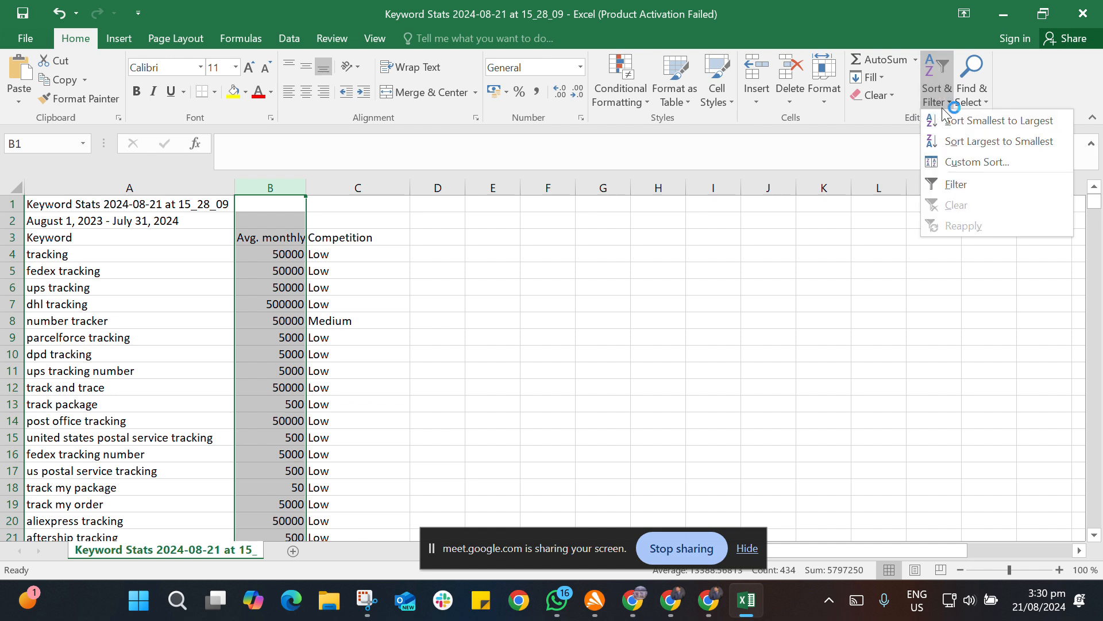
click(991, 181)
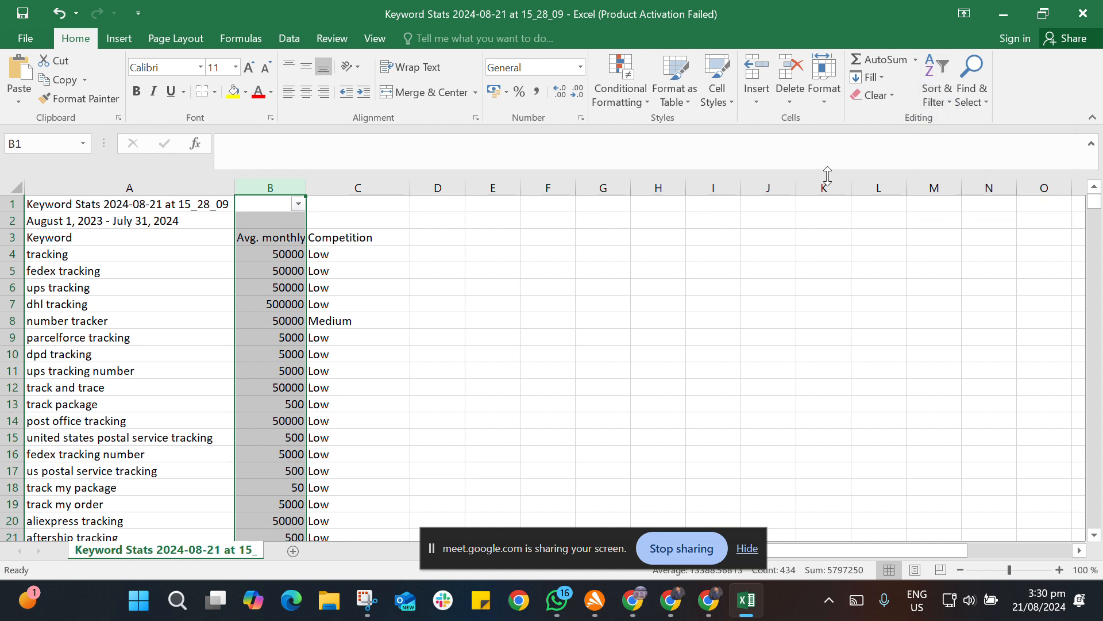
- Filter the average monthly searches column to show only the values 5000, 50000 and 500000
click(298, 204)
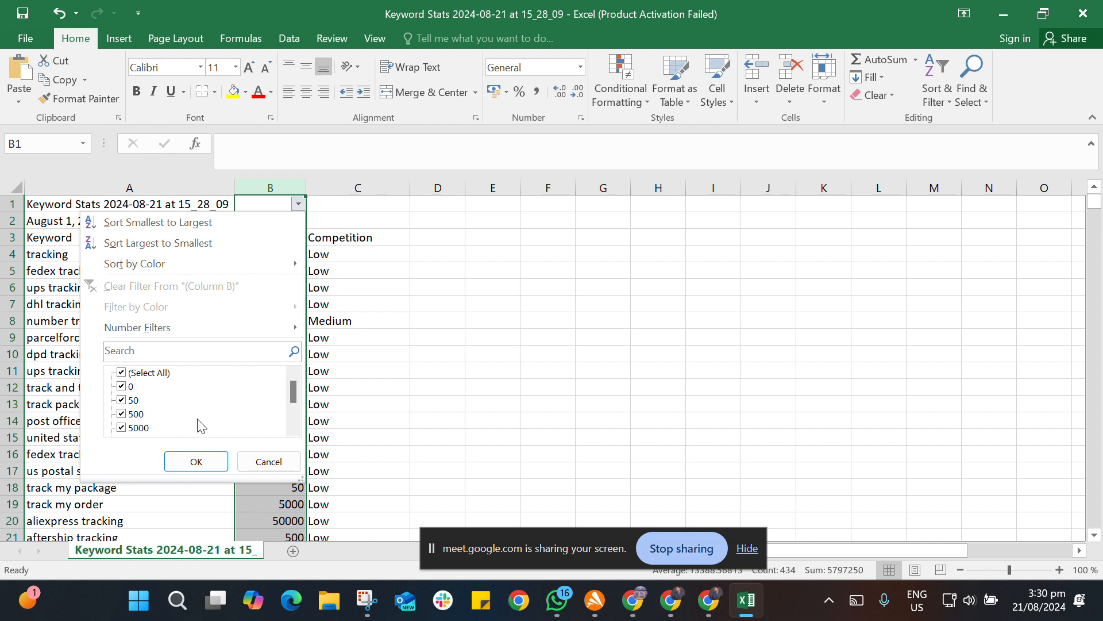
scroll(266, 424, down, 2)
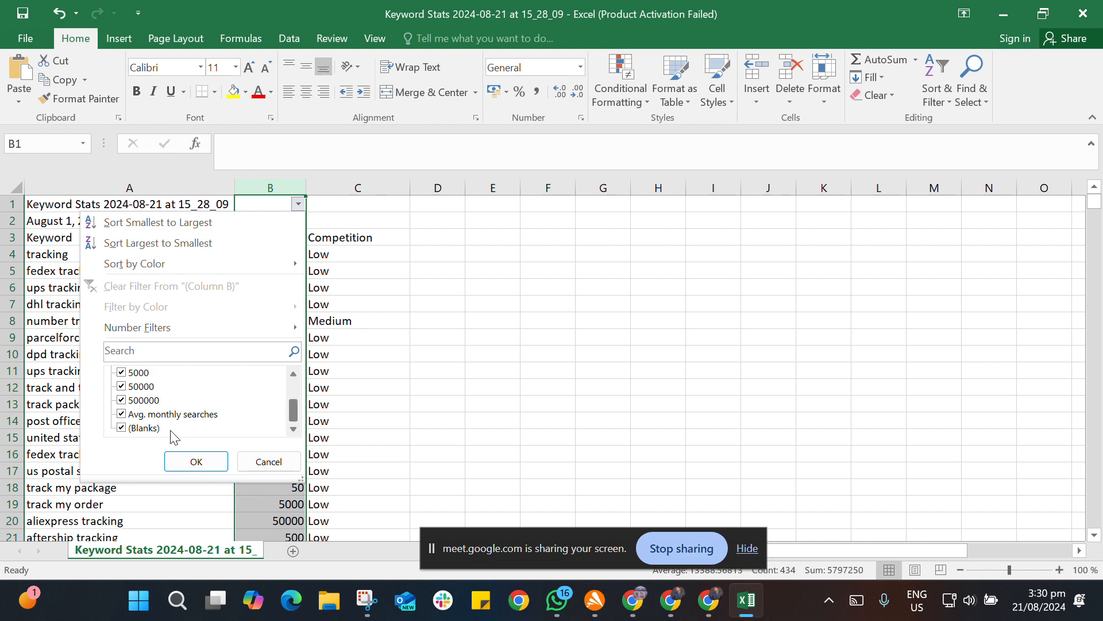
click(122, 416)
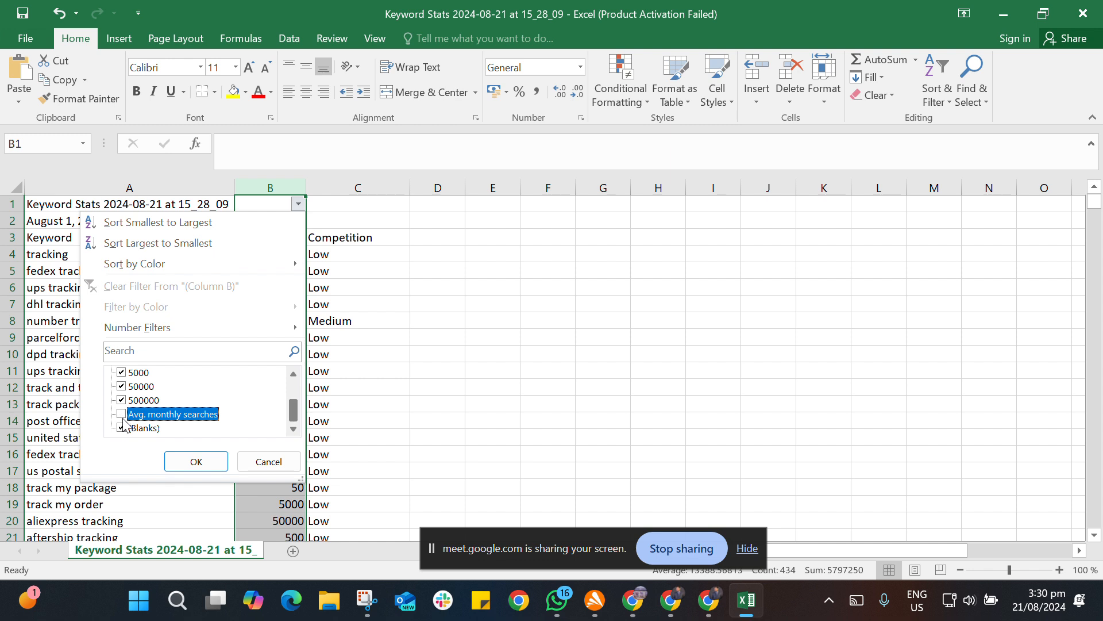
click(122, 428)
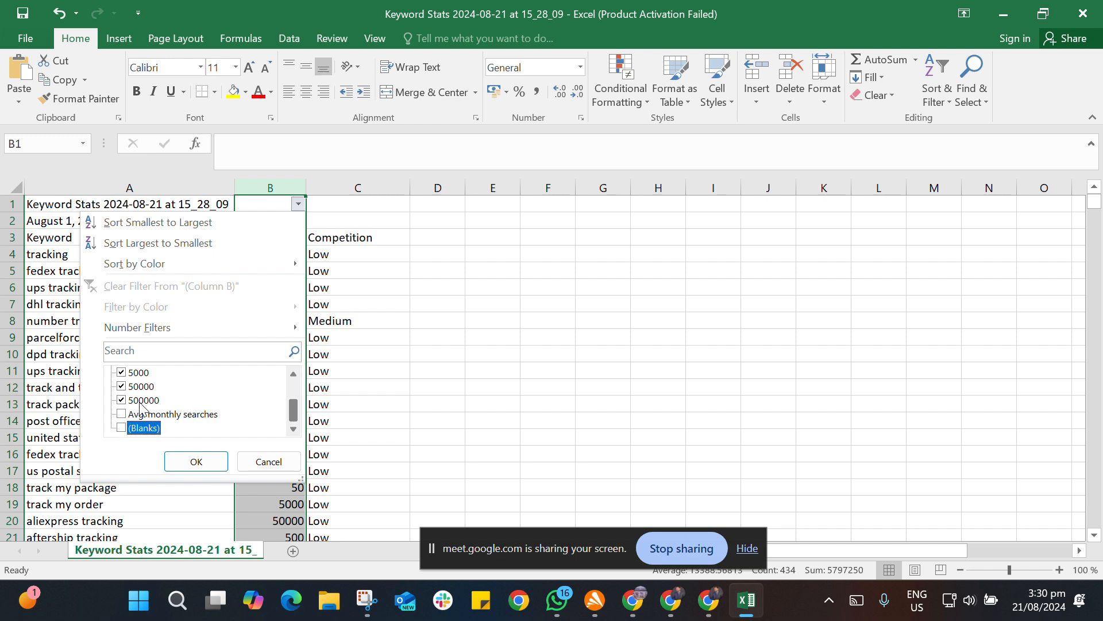
scroll(152, 421, up, 1)
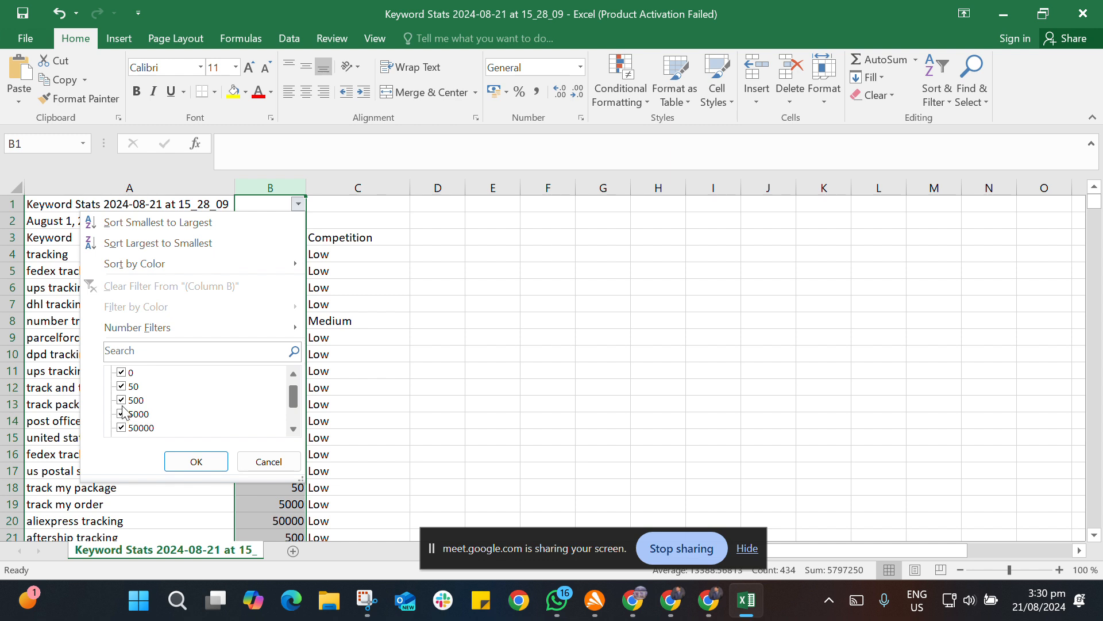
click(123, 400)
click(124, 387)
click(129, 373)
scroll(158, 414, down, 1)
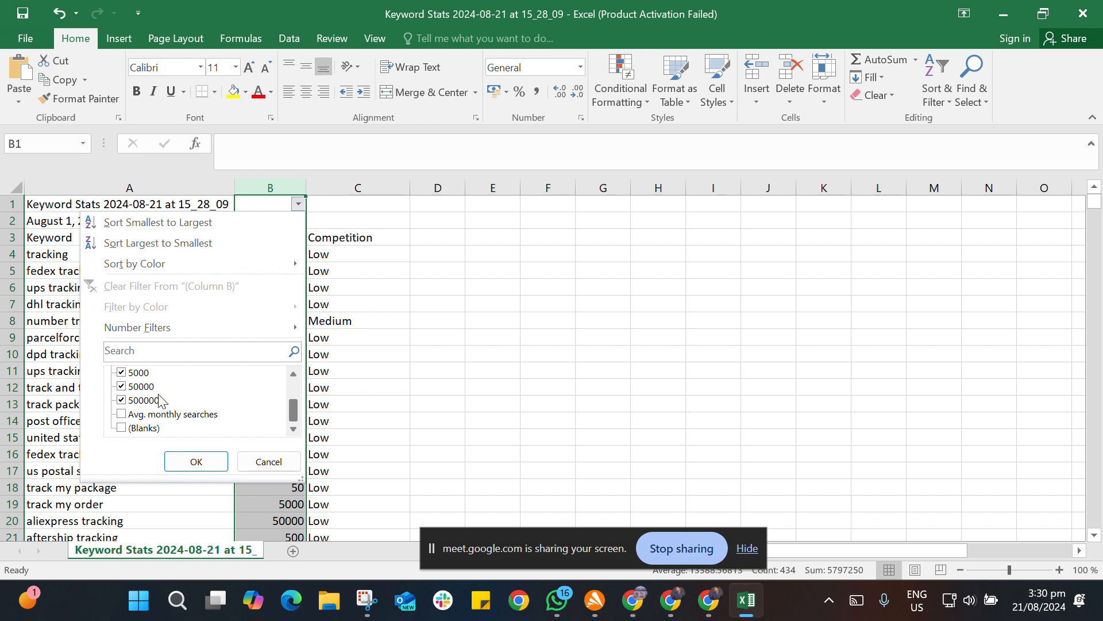
click(202, 461)
click(434, 402)
- Copy all the filtered keywords in column A, from "tracking" through "tcs tracking pk"
scroll(383, 355, down, 1)
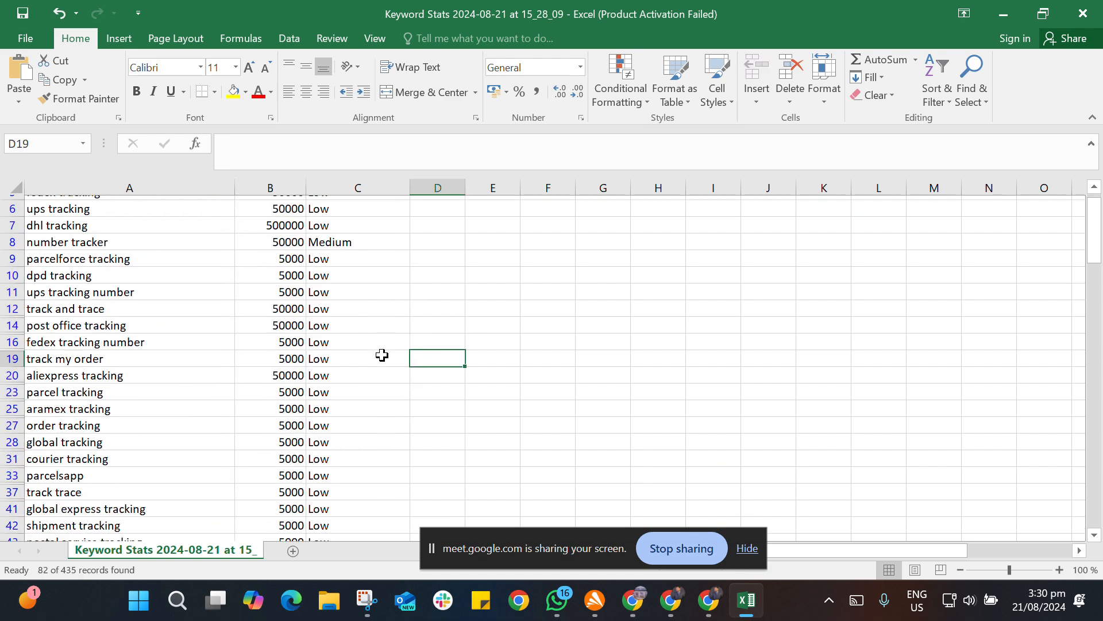
scroll(382, 355, down, 14)
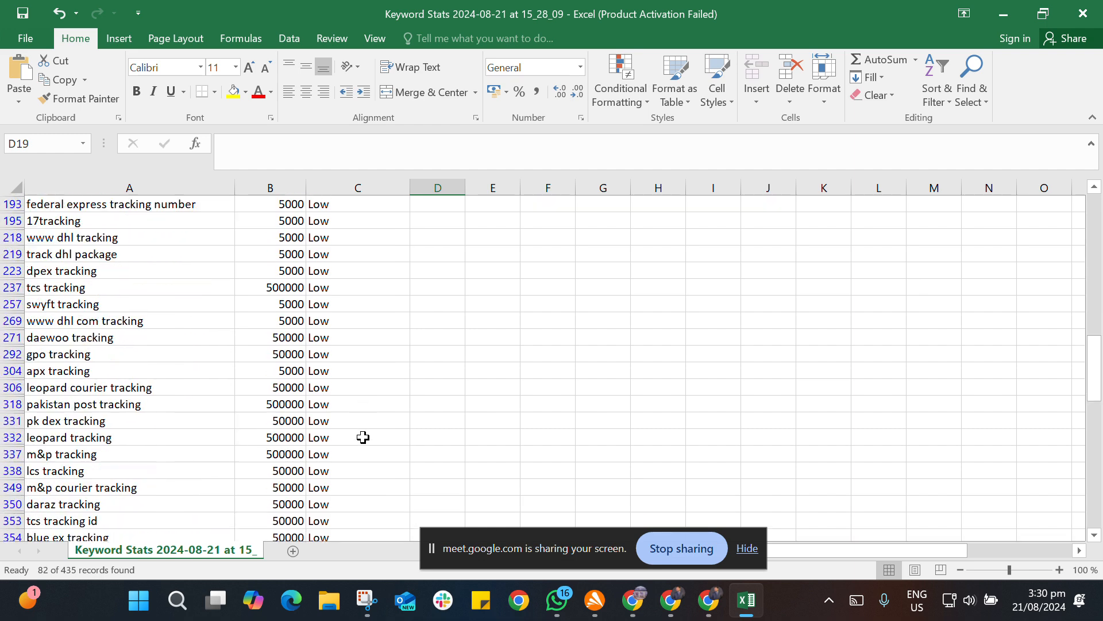
scroll(364, 437, down, 10)
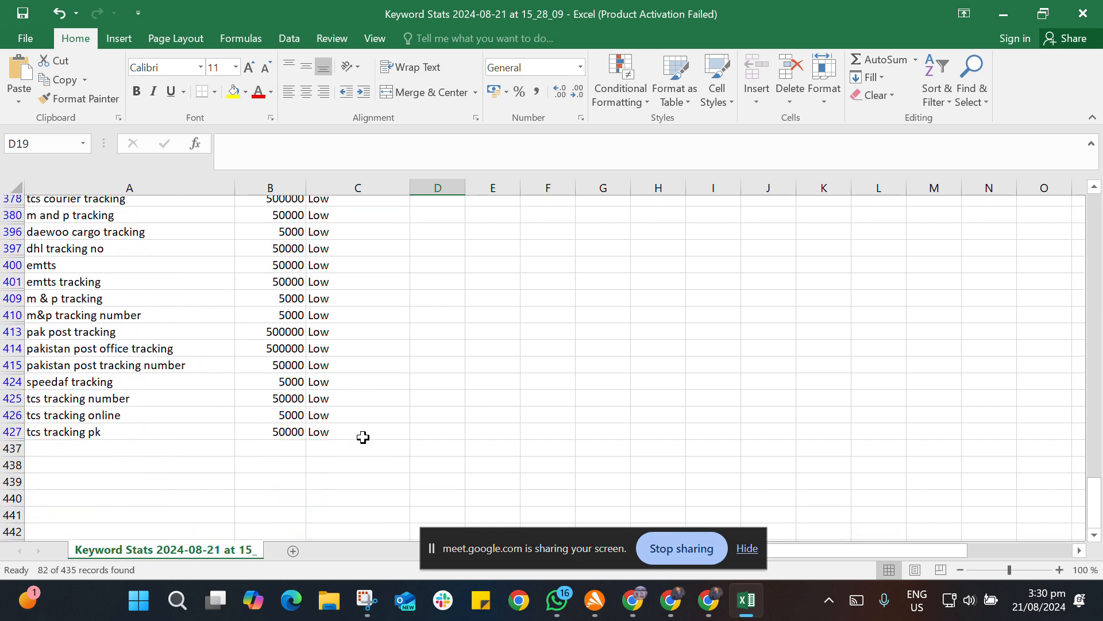
scroll(364, 437, up, 20)
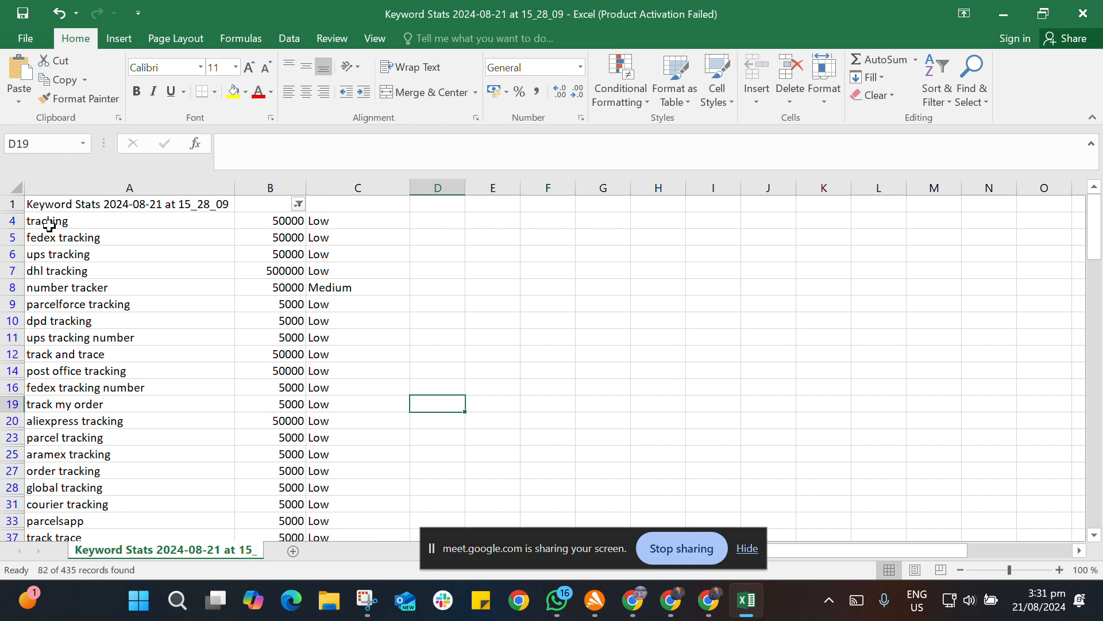
drag(67, 224, 112, 484)
right_click(111, 484)
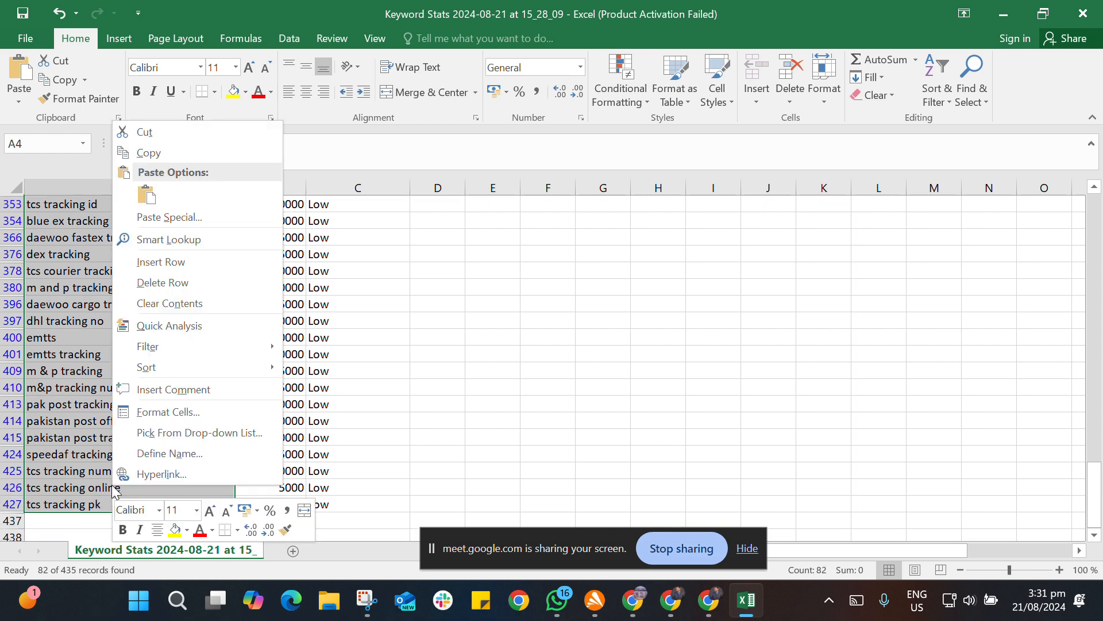
click(143, 156)
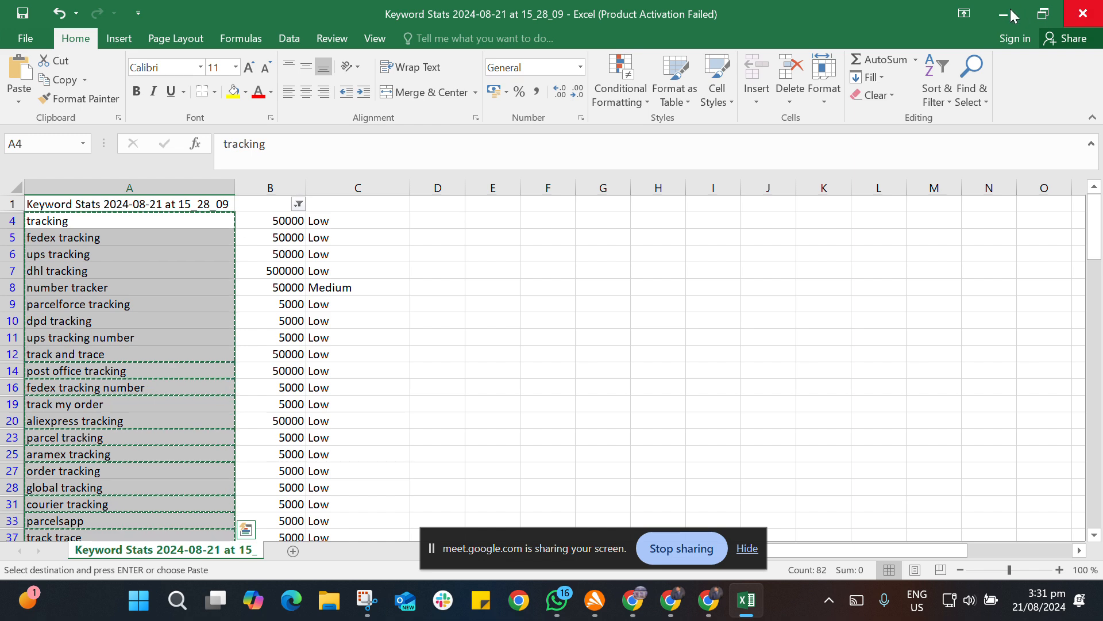
- Switch to the Display campaign draft in Google Ads and paste the copied list as its targeted keywords, then collapse the Keywords section
click(1010, 9)
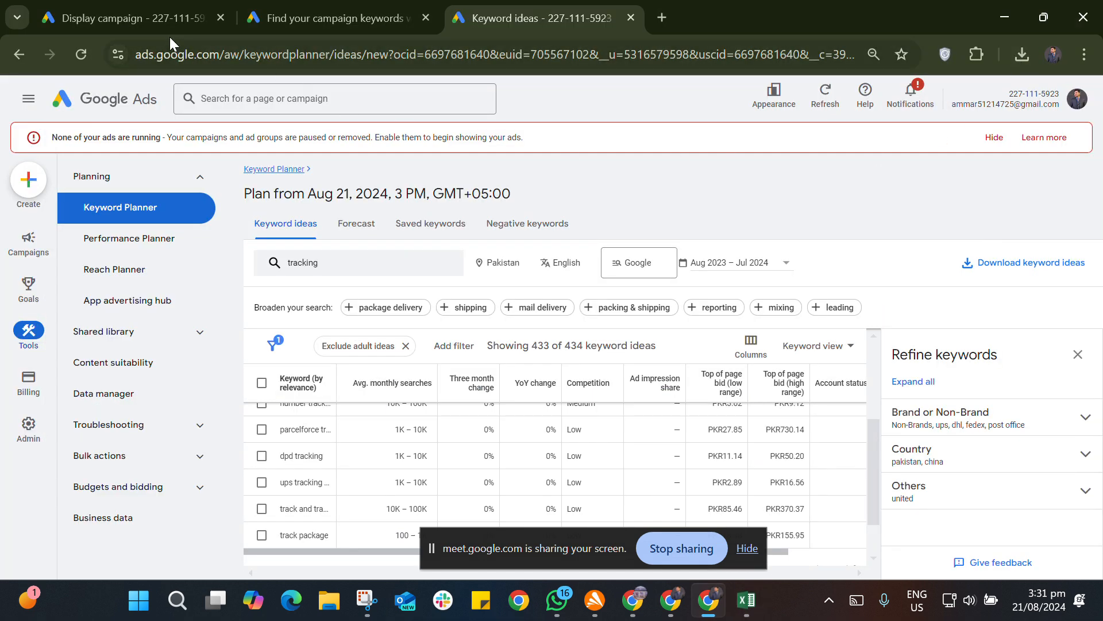
click(172, 23)
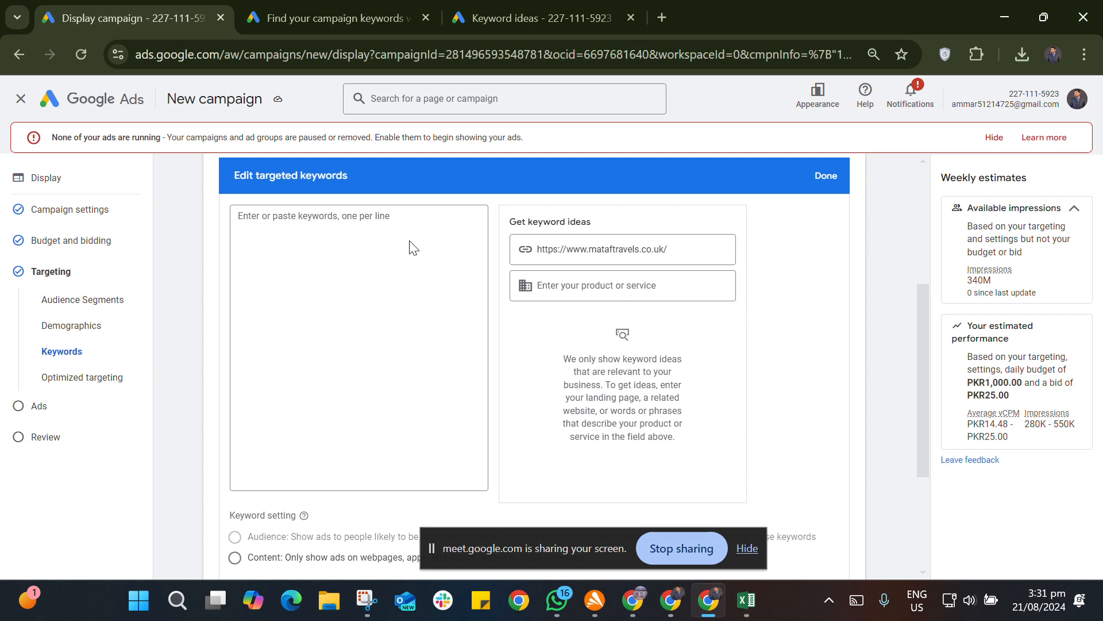
click(386, 222)
right_click(386, 222)
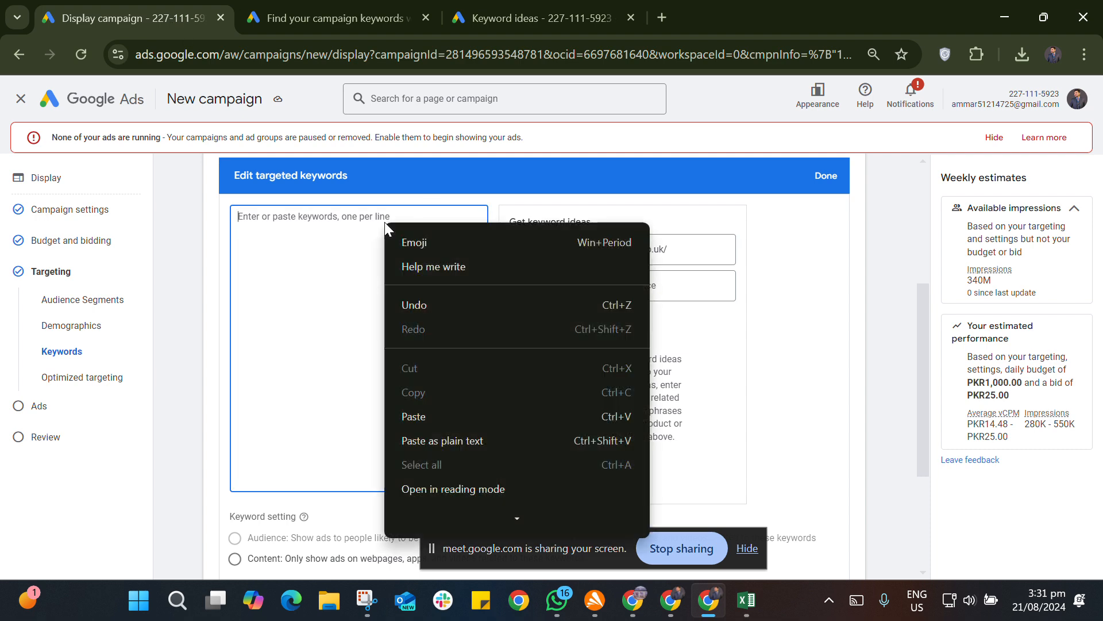
click(493, 415)
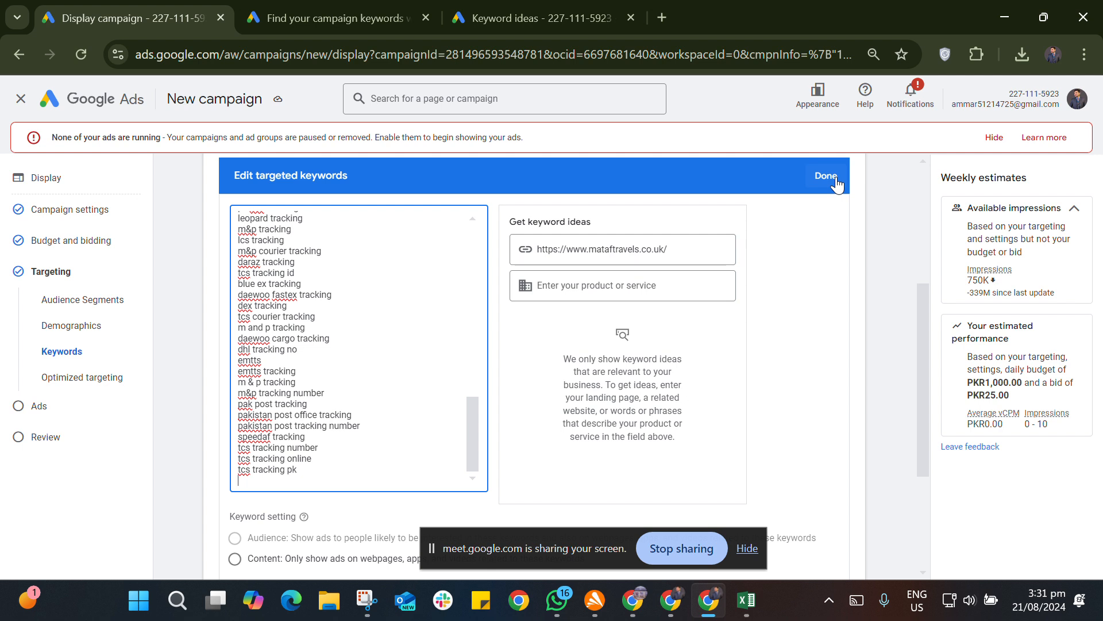
click(826, 176)
scroll(718, 364, up, 2)
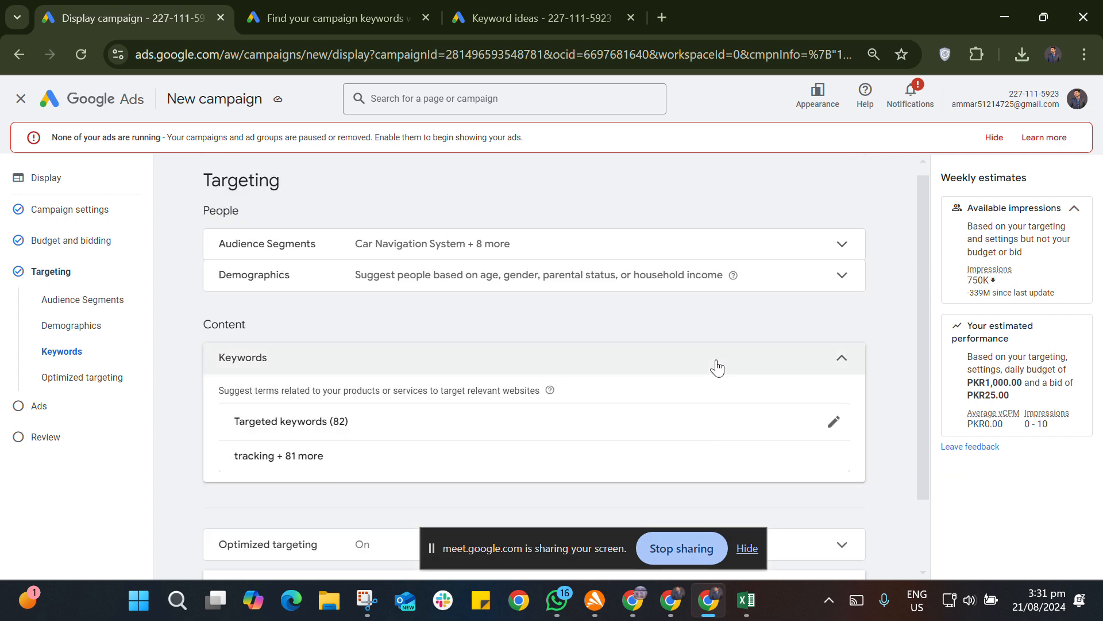
click(842, 359)
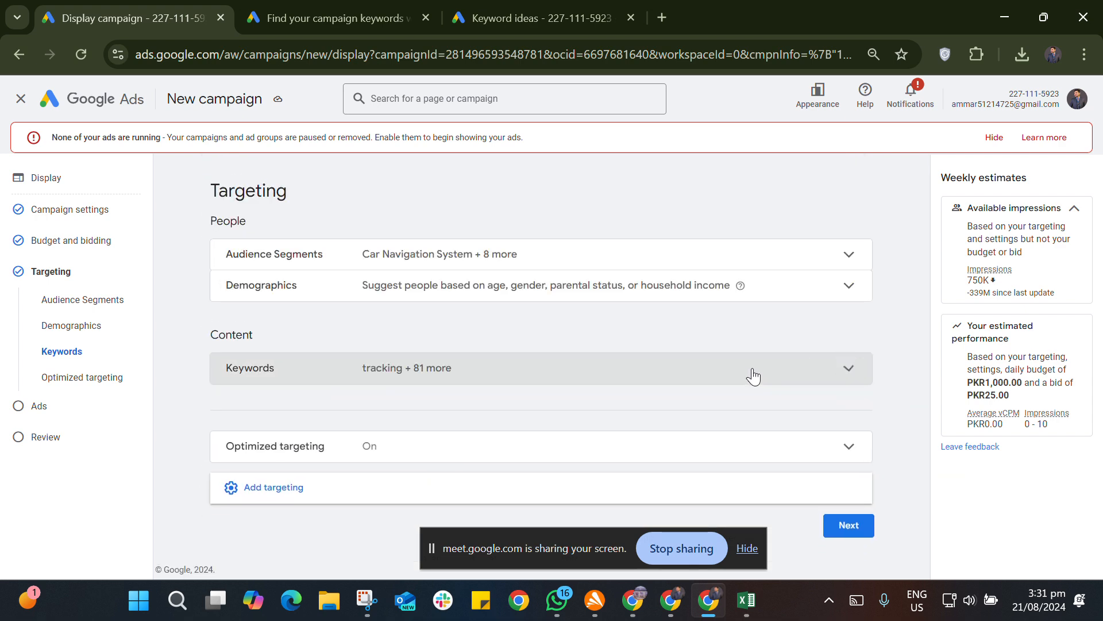
- Reveal the additional targeting types and examine the Optimized targeting setting
click(595, 490)
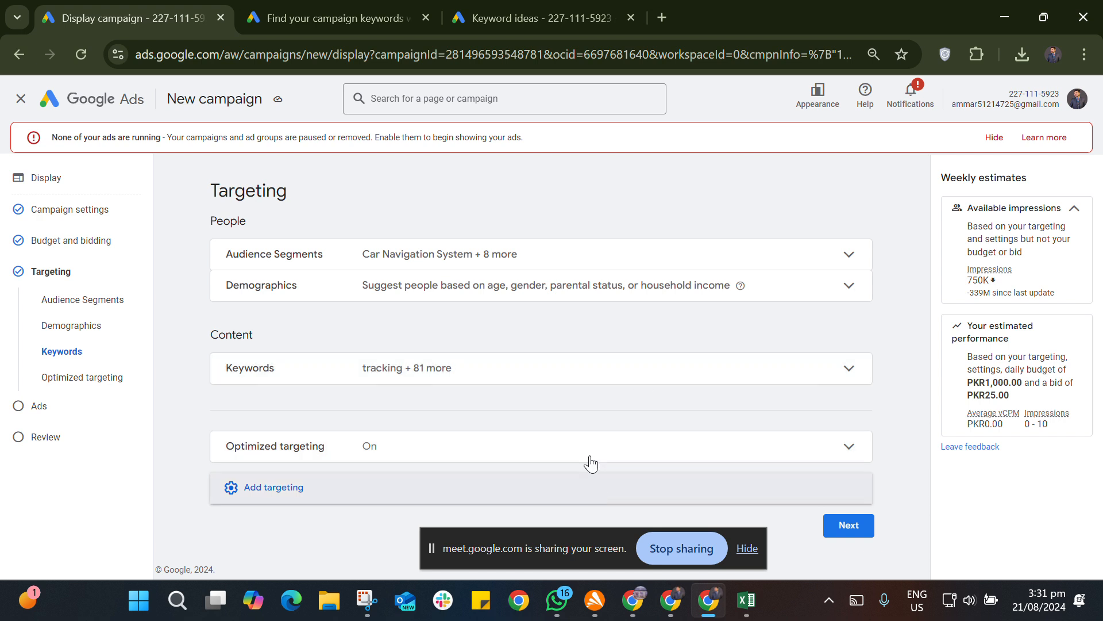
scroll(607, 383, down, 1)
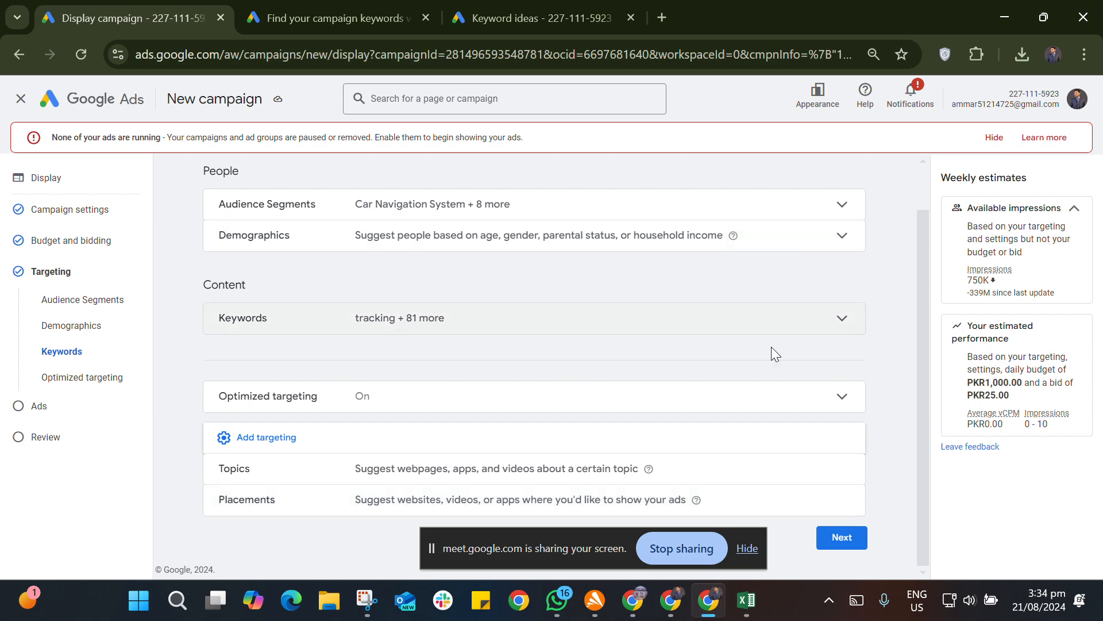
click(848, 405)
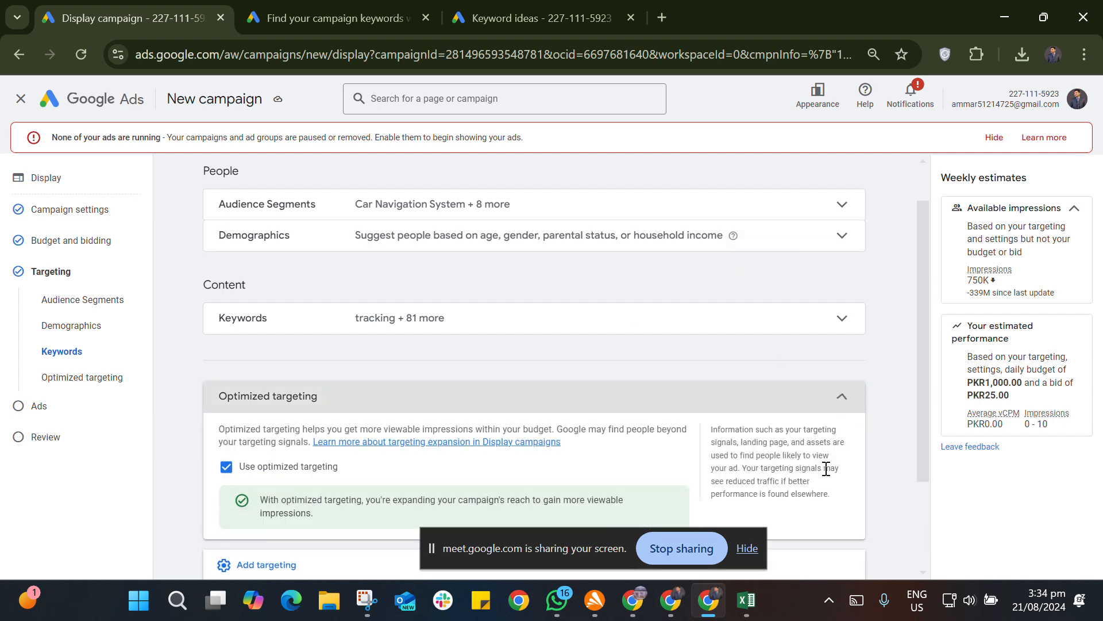
click(842, 402)
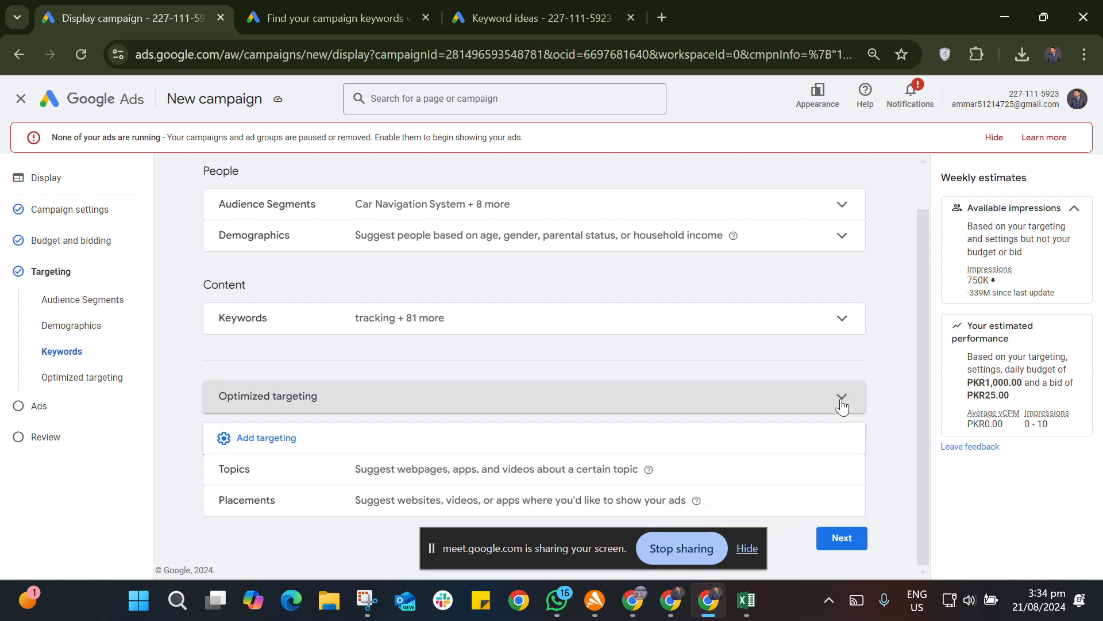
click(841, 402)
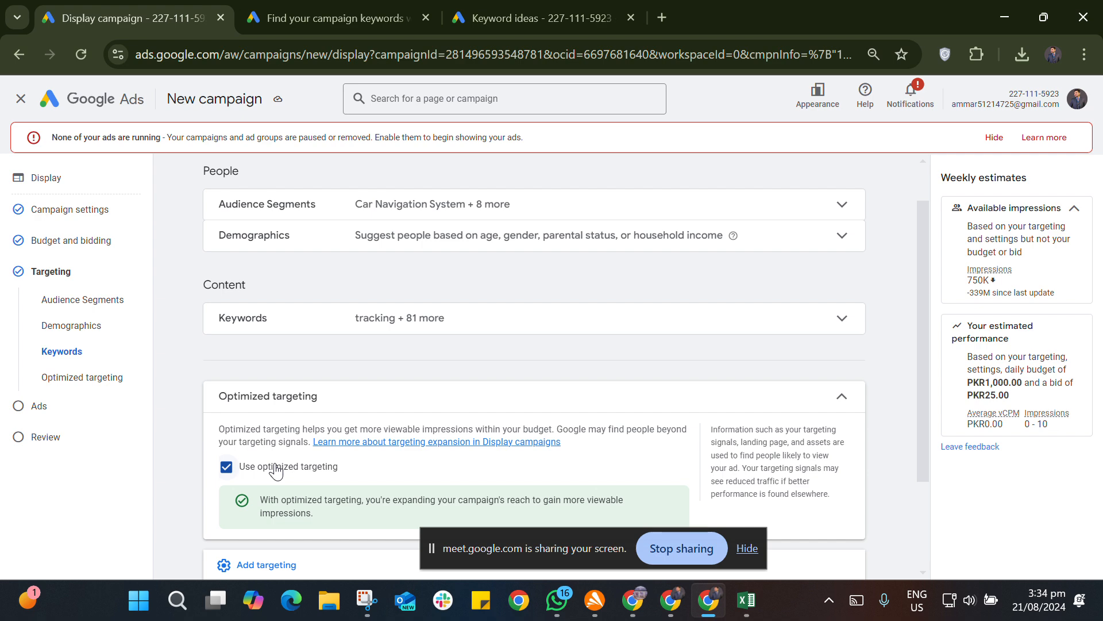
click(844, 402)
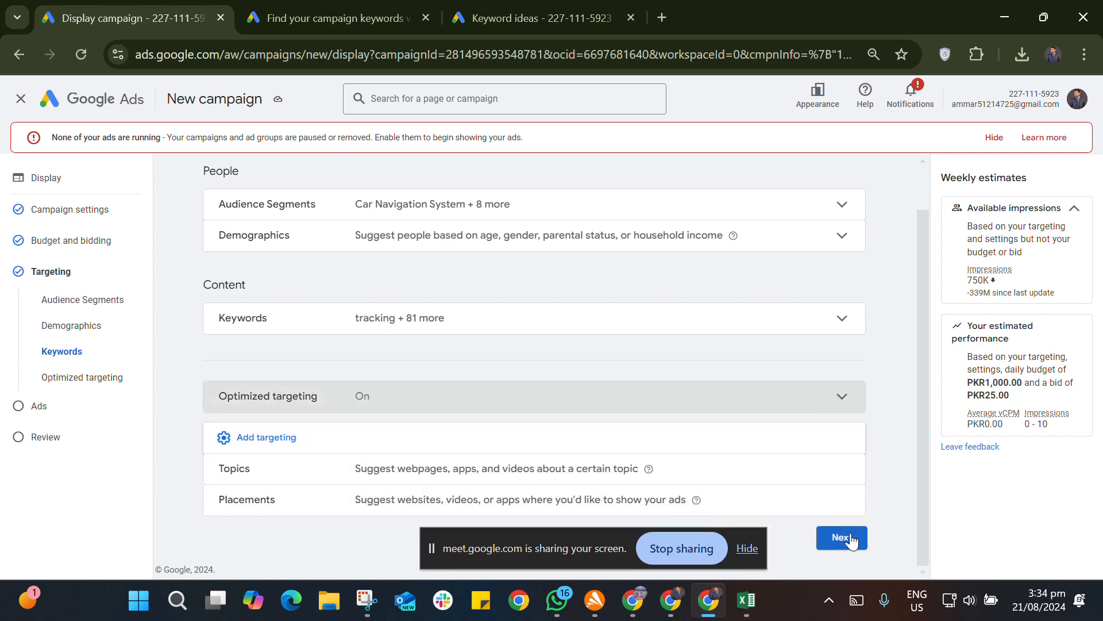
- Continue from targeting to ad creation and look over the responsive display ad's form fields
click(852, 539)
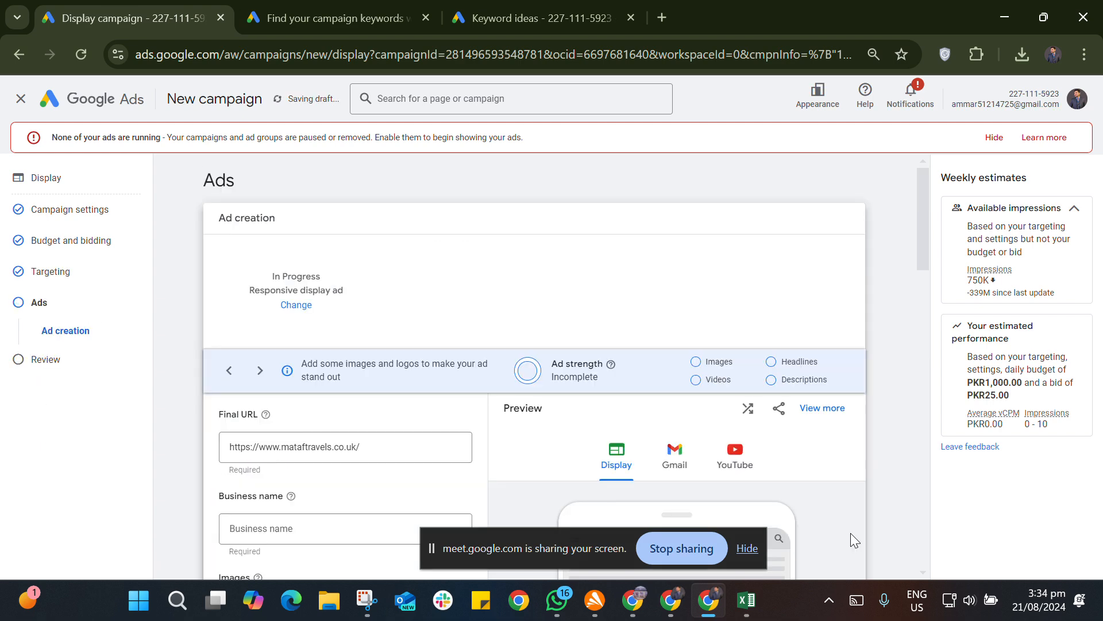
scroll(409, 454, down, 2)
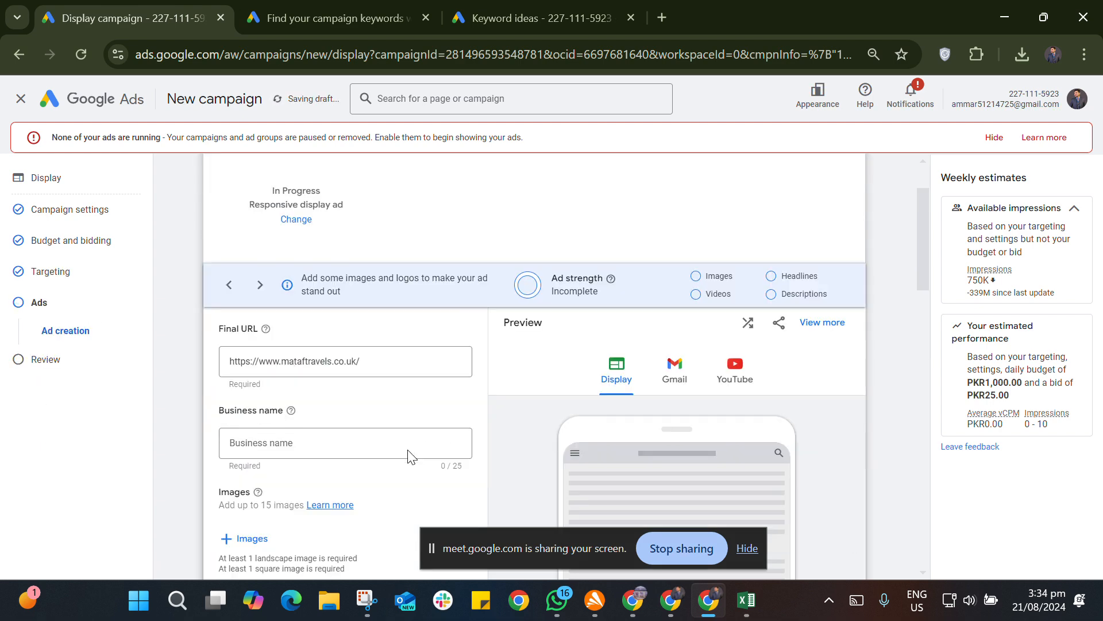
scroll(409, 454, down, 3)
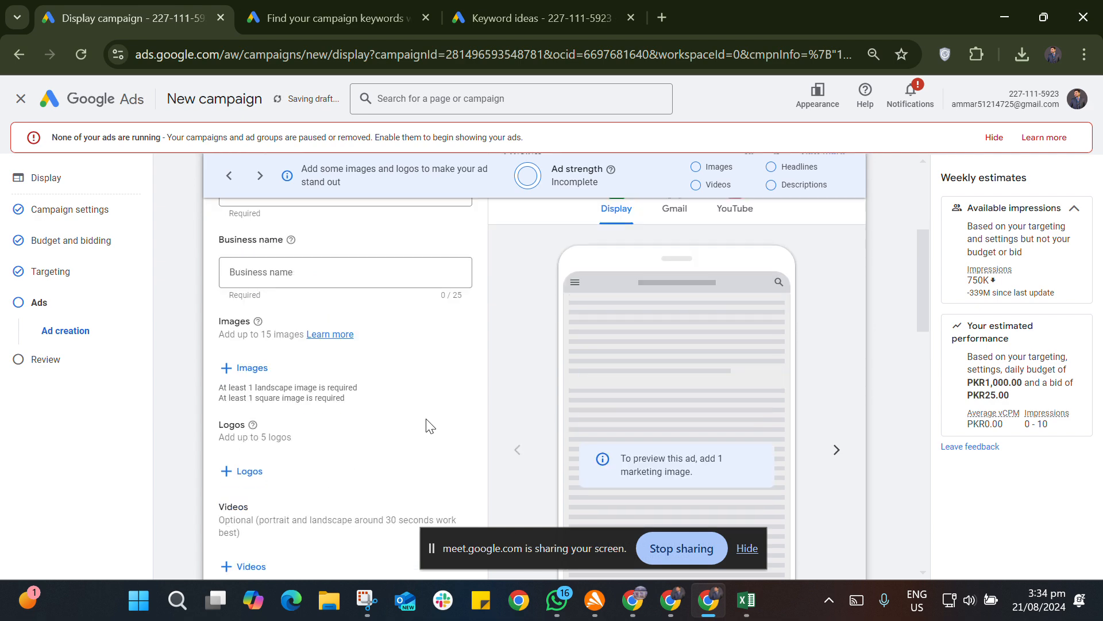
scroll(428, 419, down, 2)
scroll(451, 433, up, 5)
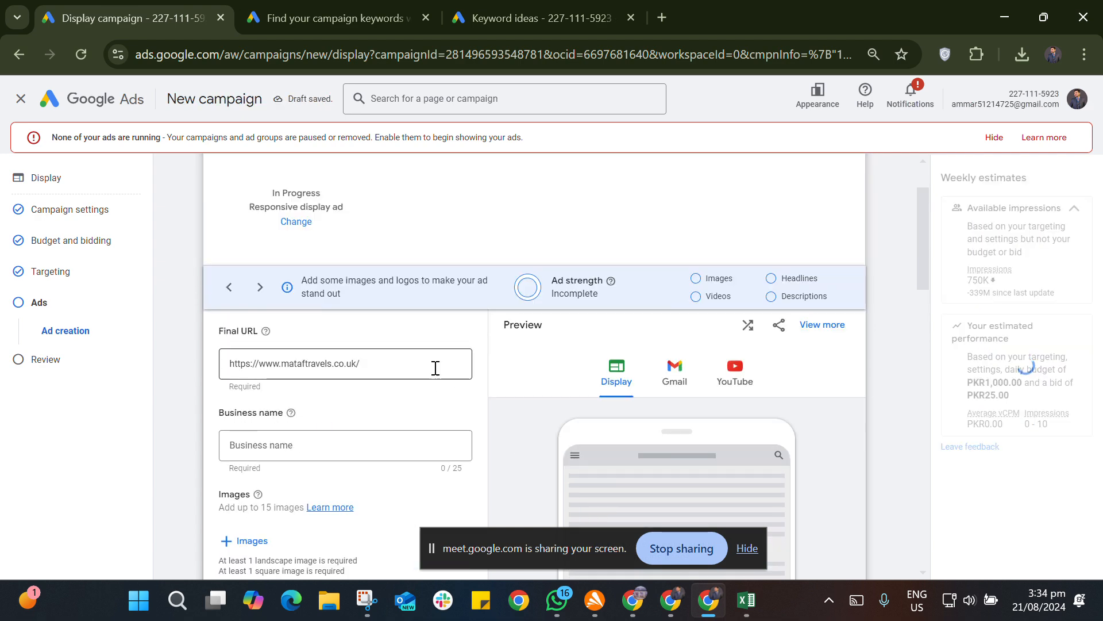
scroll(426, 389, down, 1)
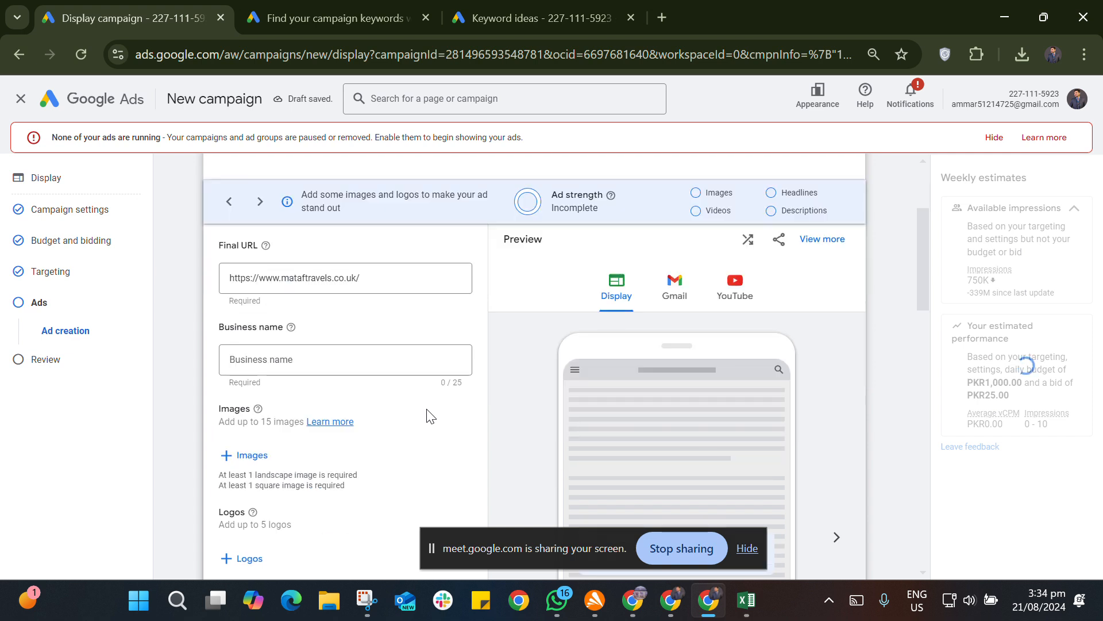
- Set the responsive display ad's business name to "Car Tracking"
click(392, 360)
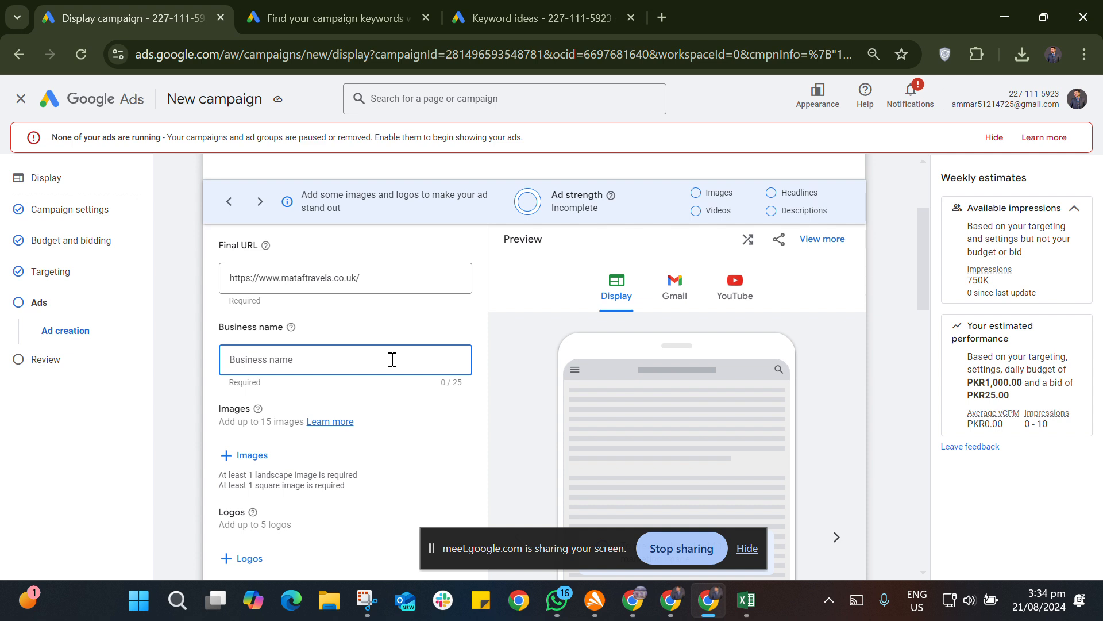
text(Car Tra)
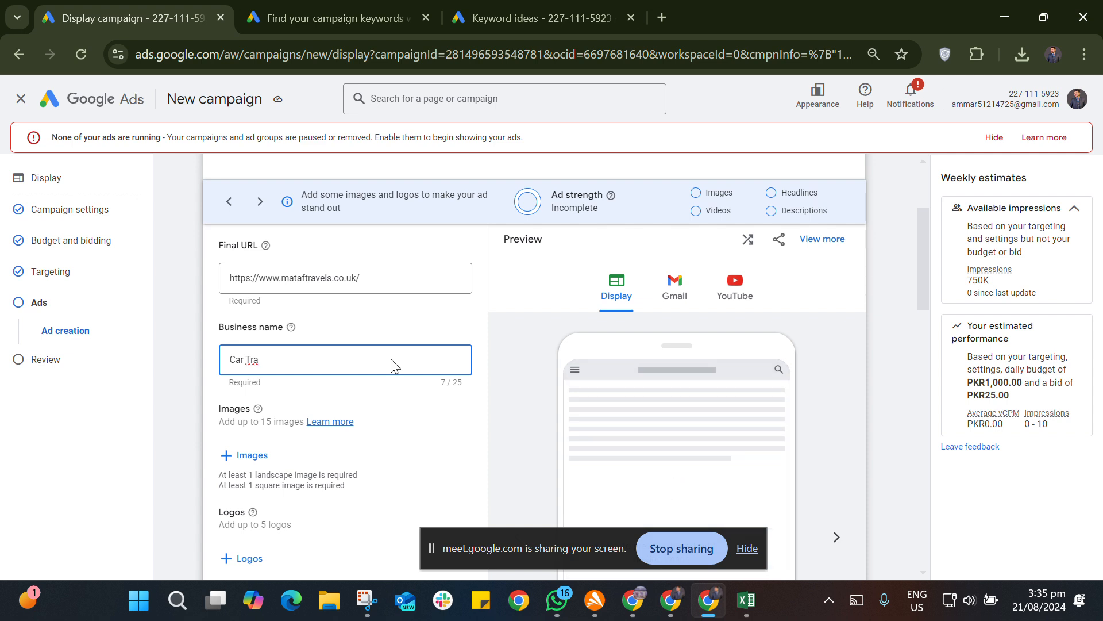
text(k)
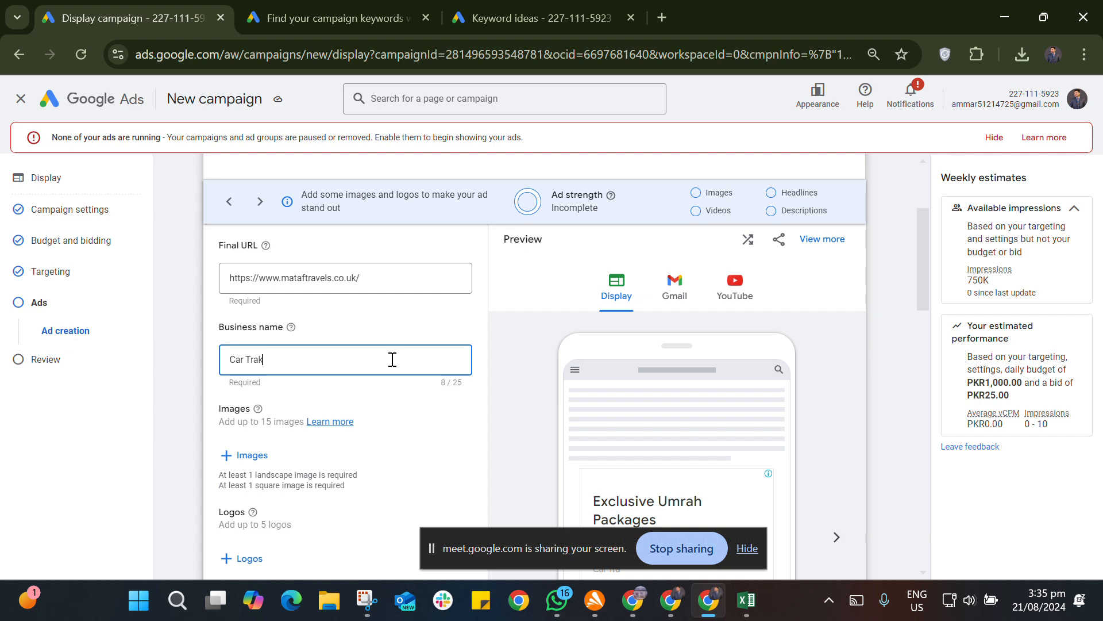
key(BackSpace)
text(cking)
click(414, 416)
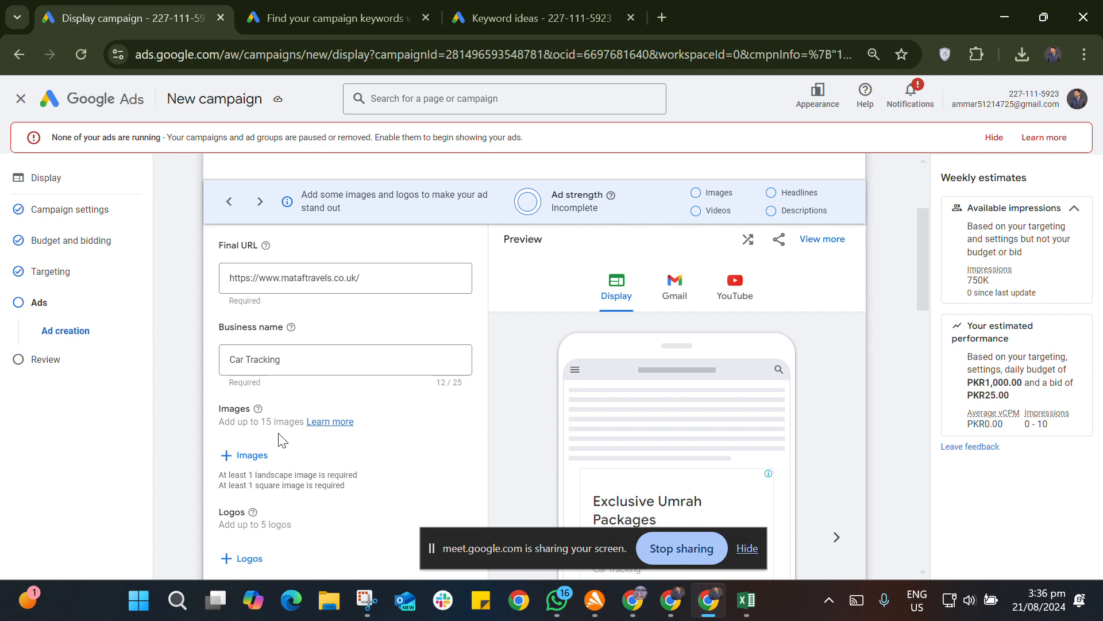
scroll(282, 440, down, 1)
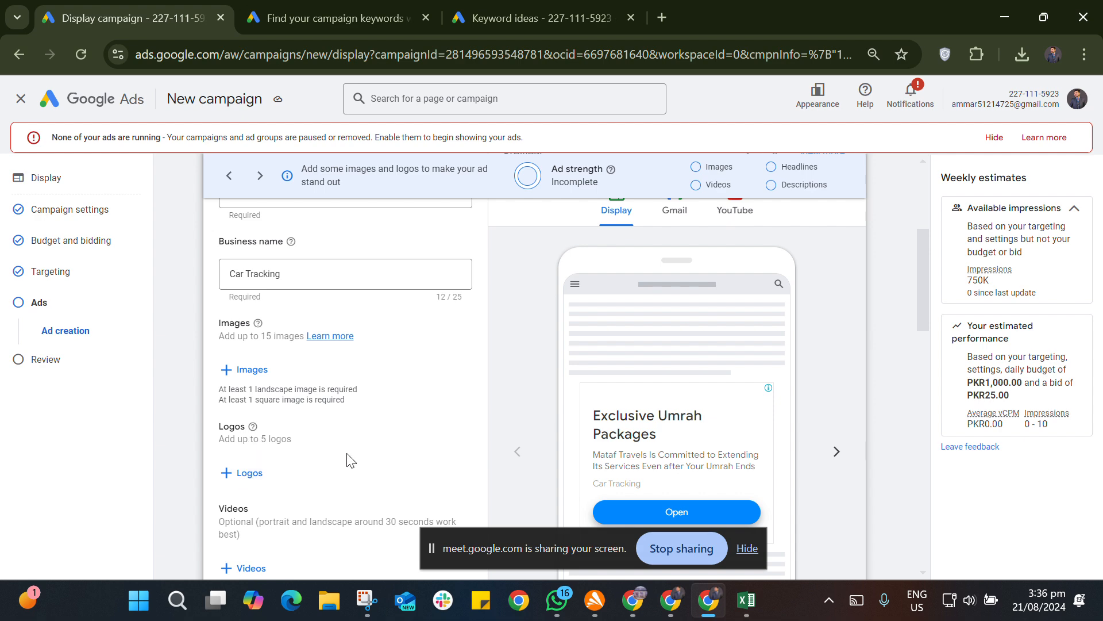
scroll(347, 458, down, 2)
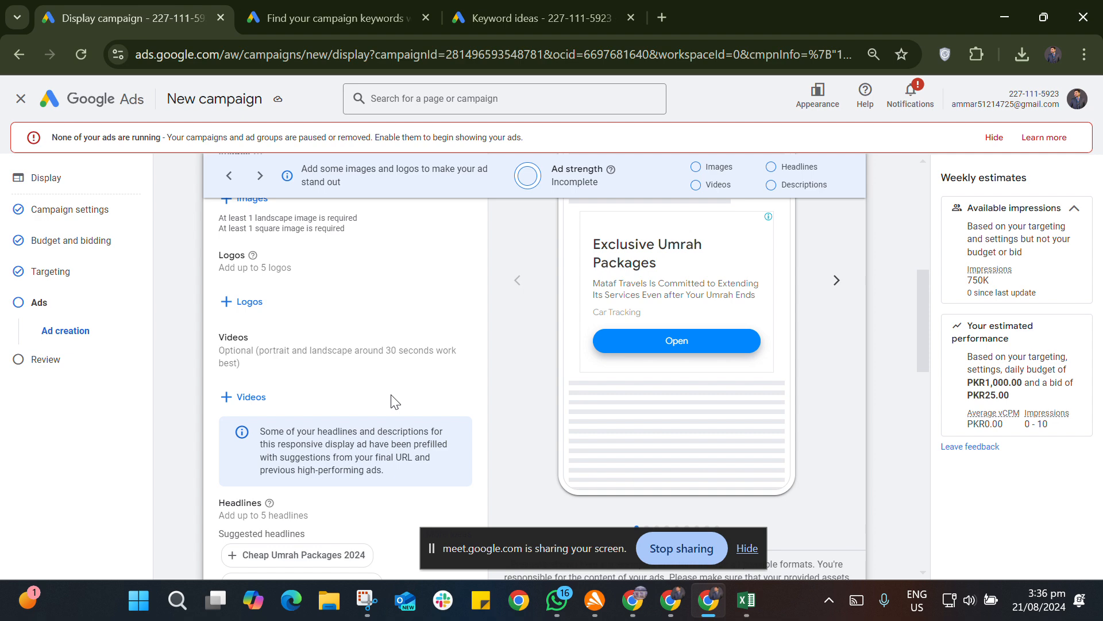
- Look over the responsive display ad form's final URL, images, logos, videos, headlines, descriptions and preview areas
scroll(395, 402, down, 2)
scroll(395, 402, up, 2)
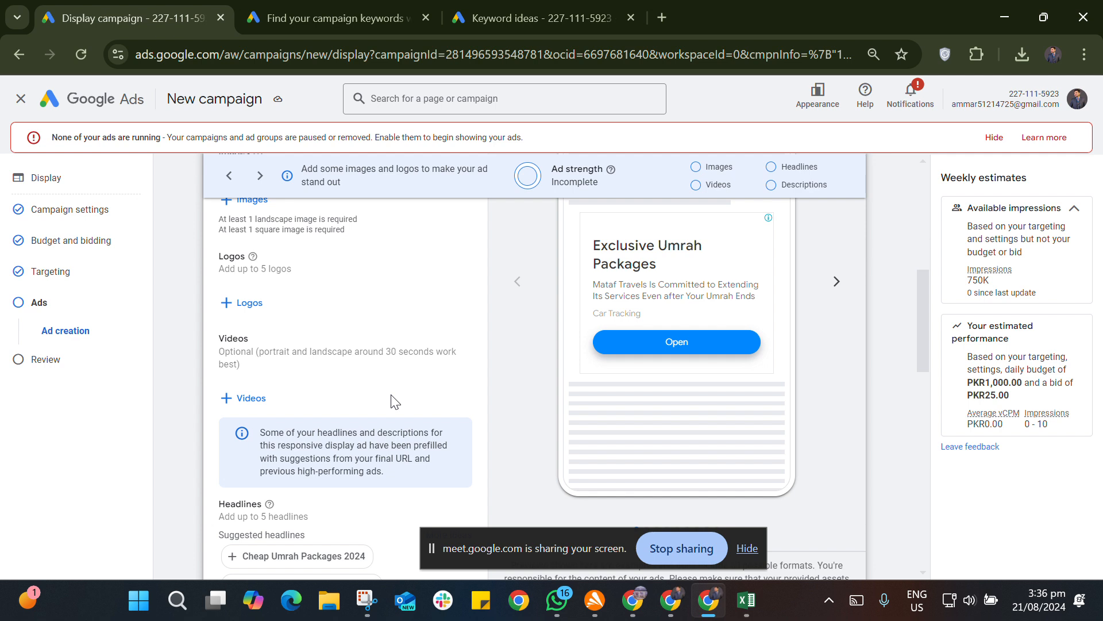
scroll(588, 310, up, 10)
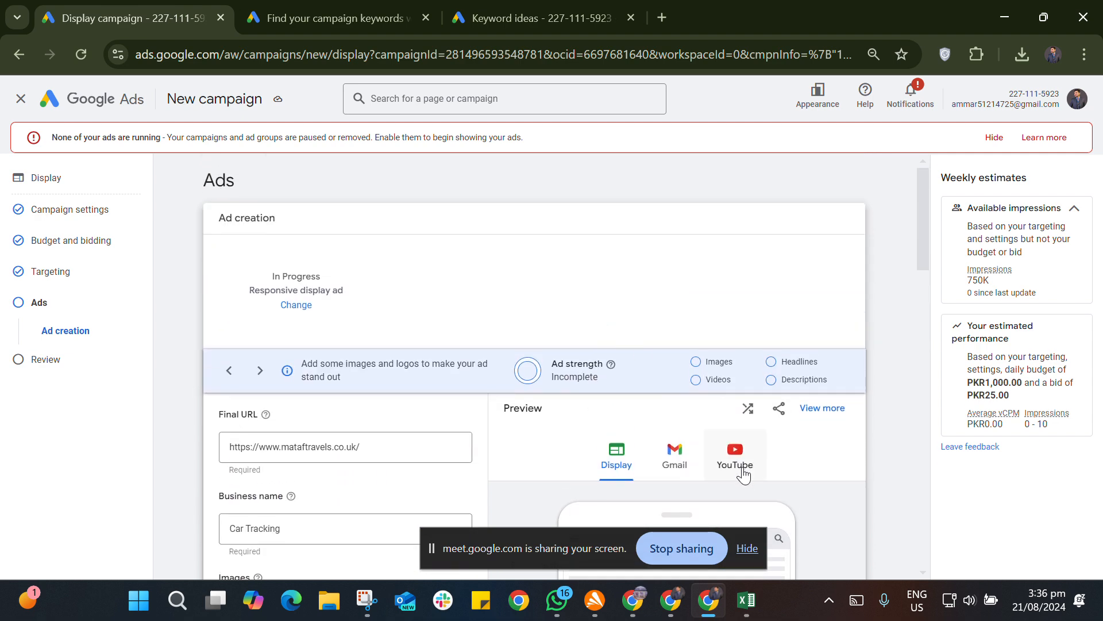
scroll(742, 470, down, 1)
scroll(742, 467, up, 1)
scroll(618, 468, down, 3)
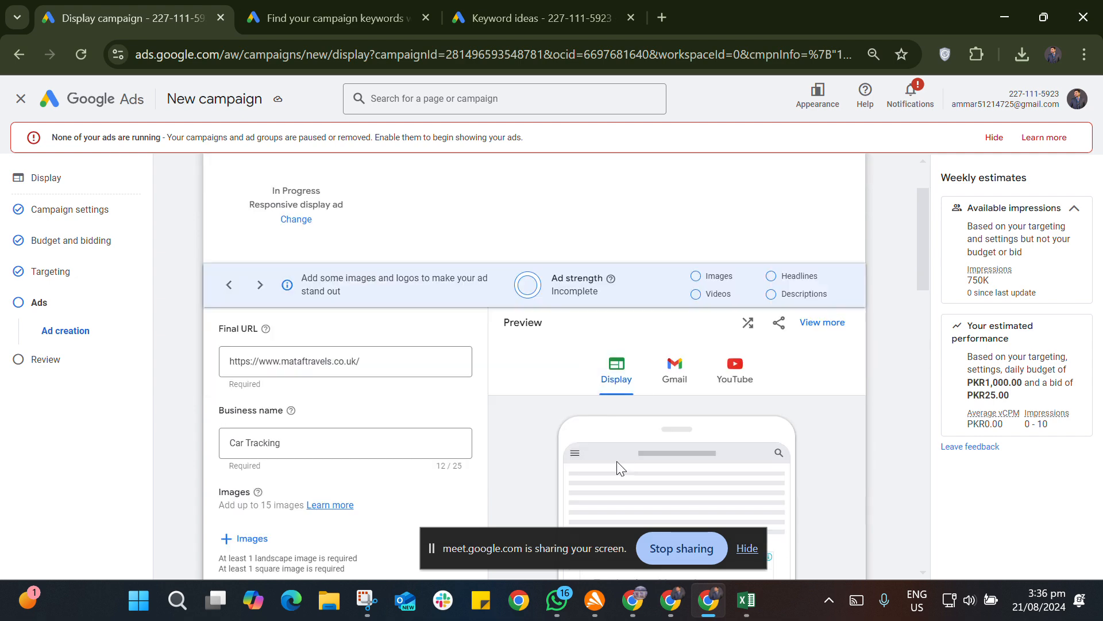
scroll(556, 480, down, 3)
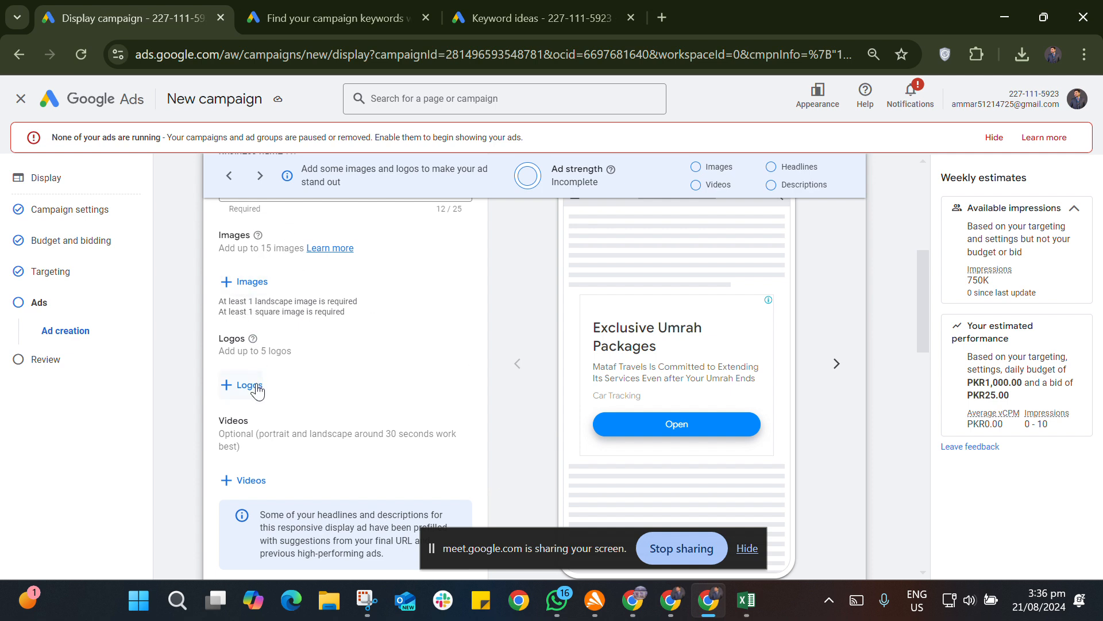
scroll(256, 391, down, 1)
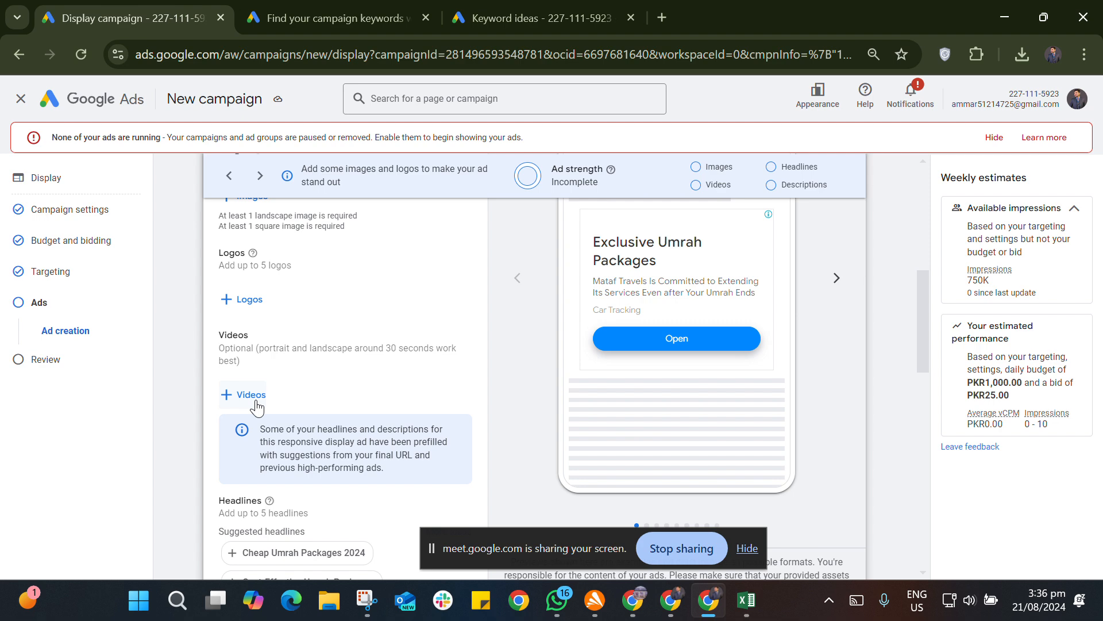
scroll(257, 408, down, 2)
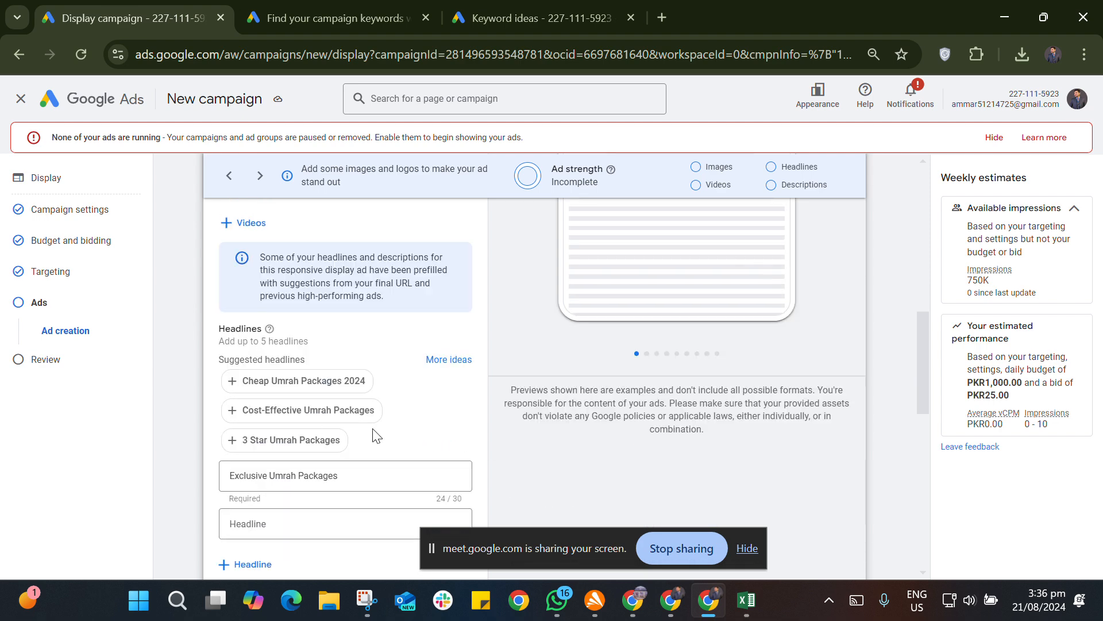
scroll(375, 436, down, 1)
scroll(375, 435, down, 1)
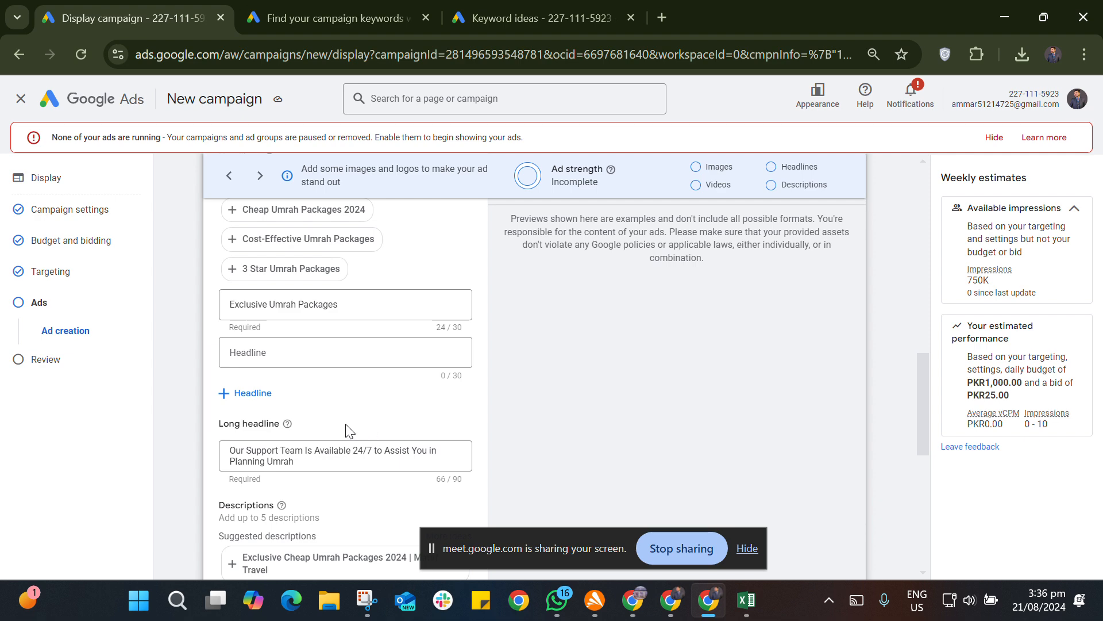
- Add three more headline fields to the responsive display ad so that it has five
click(271, 394)
scroll(320, 413, down, 1)
click(257, 352)
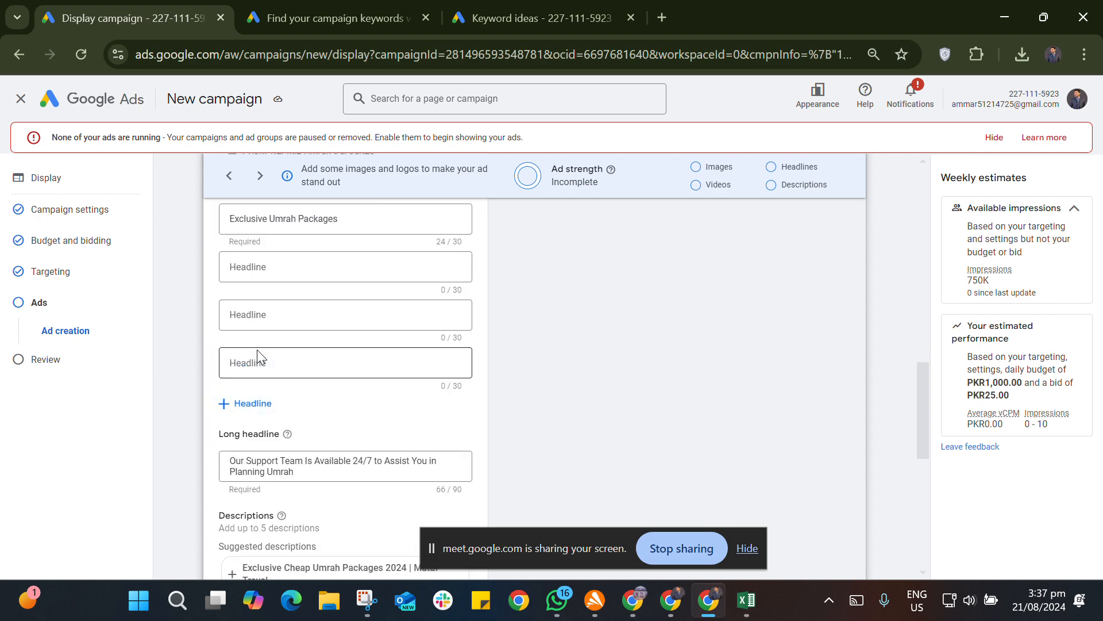
click(268, 404)
scroll(322, 420, up, 1)
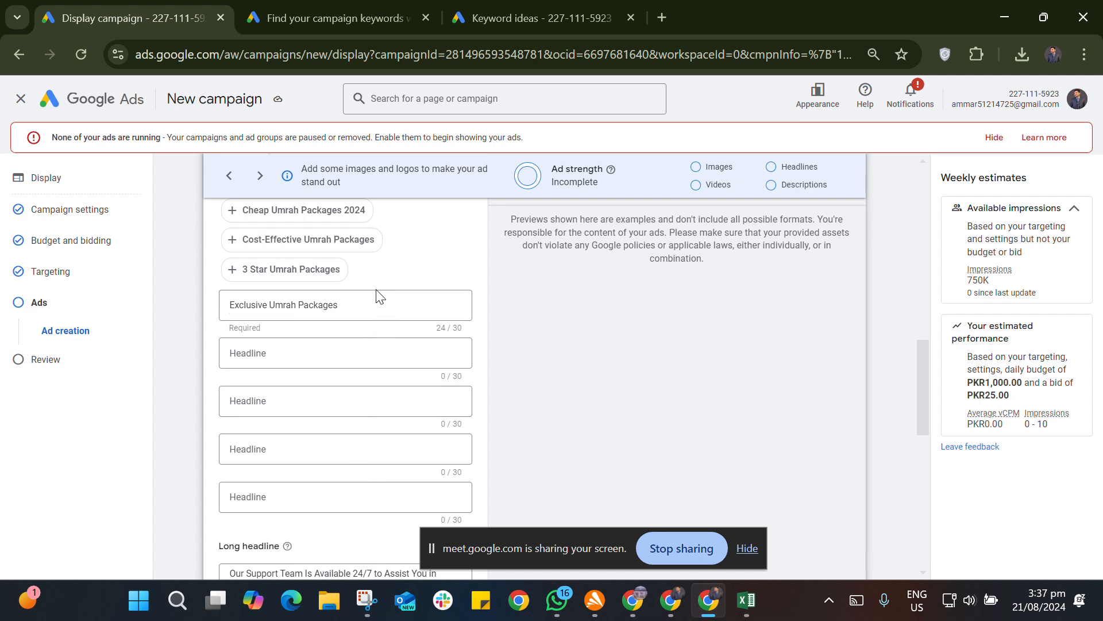
- Clear the prefilled text from the ad's first headline field and dismiss the headline suggestions
click(262, 305)
key(ctrl+a)
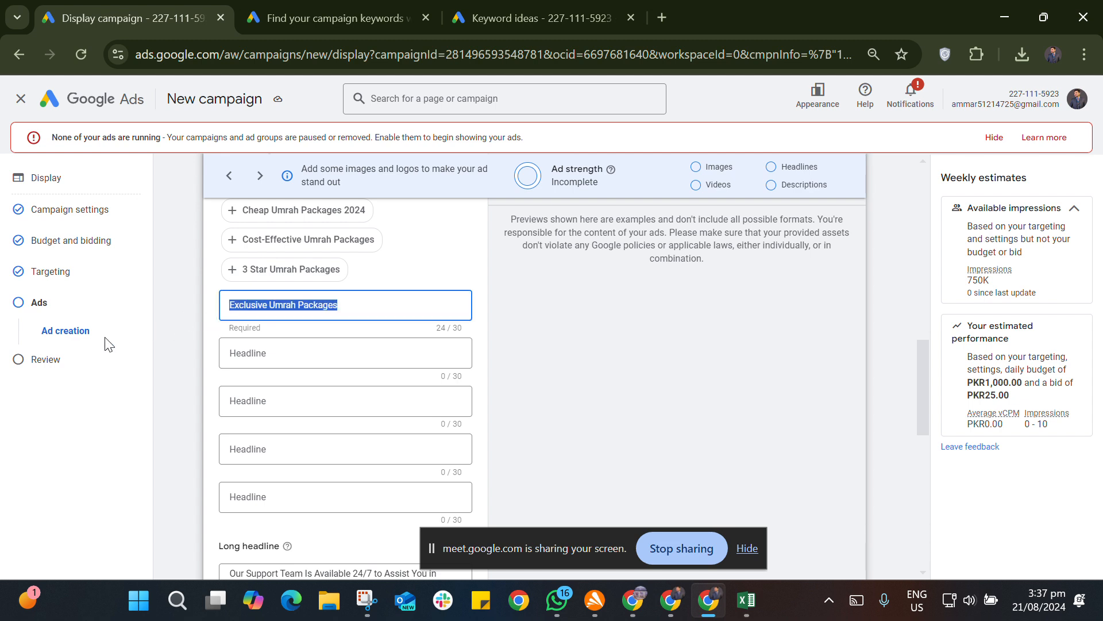
key(BackSpace)
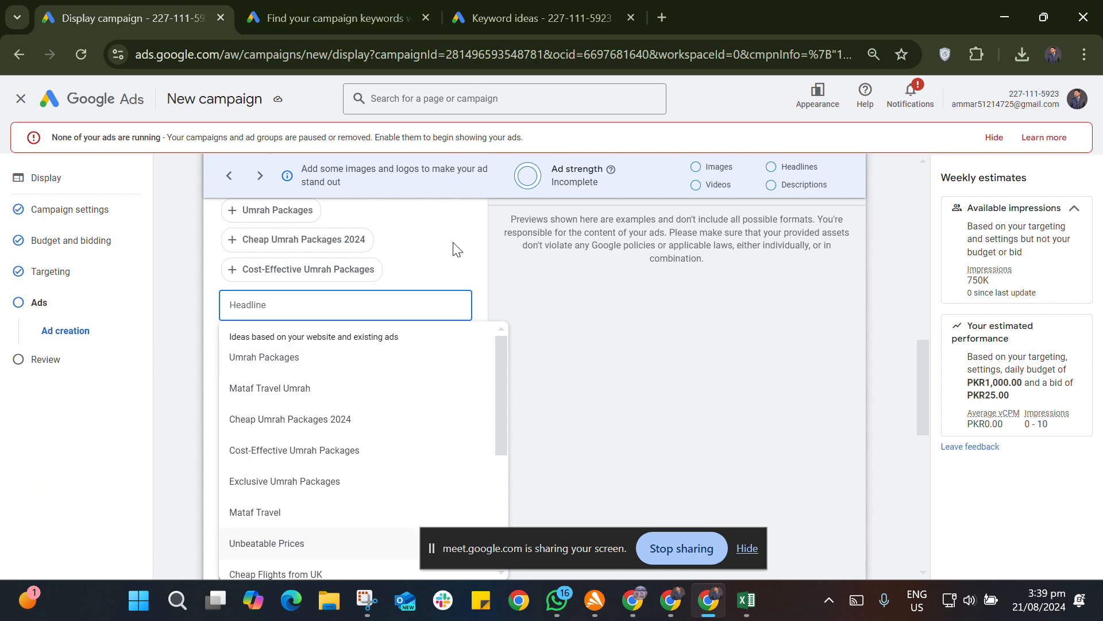
click(520, 304)
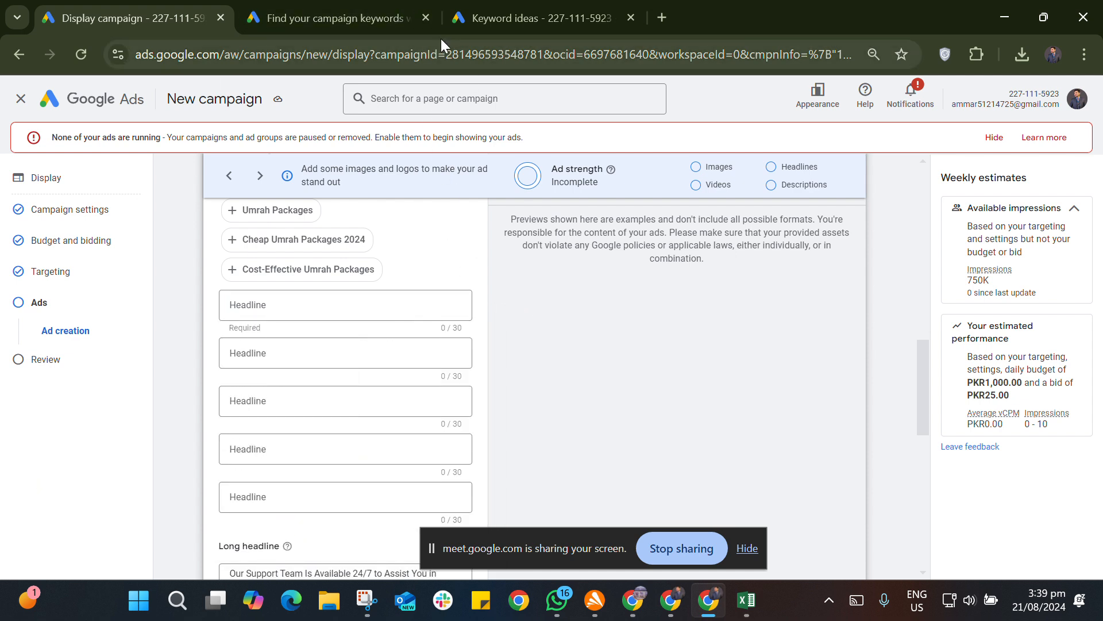
- Close the campaign keywords and Keyword ideas pages and open a new browser tab
click(425, 18)
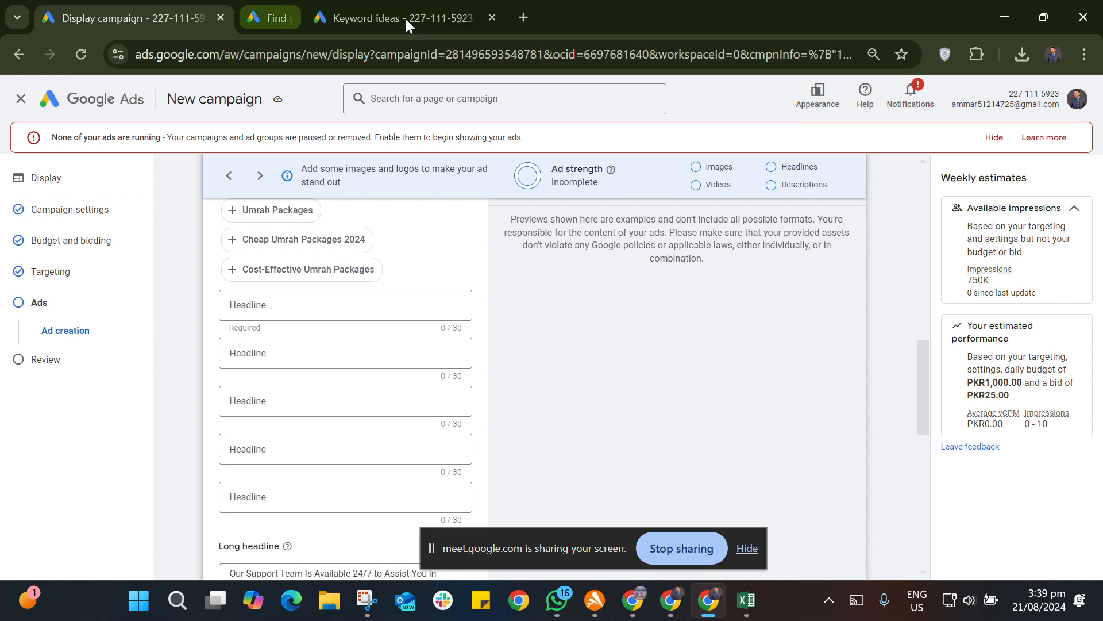
click(424, 18)
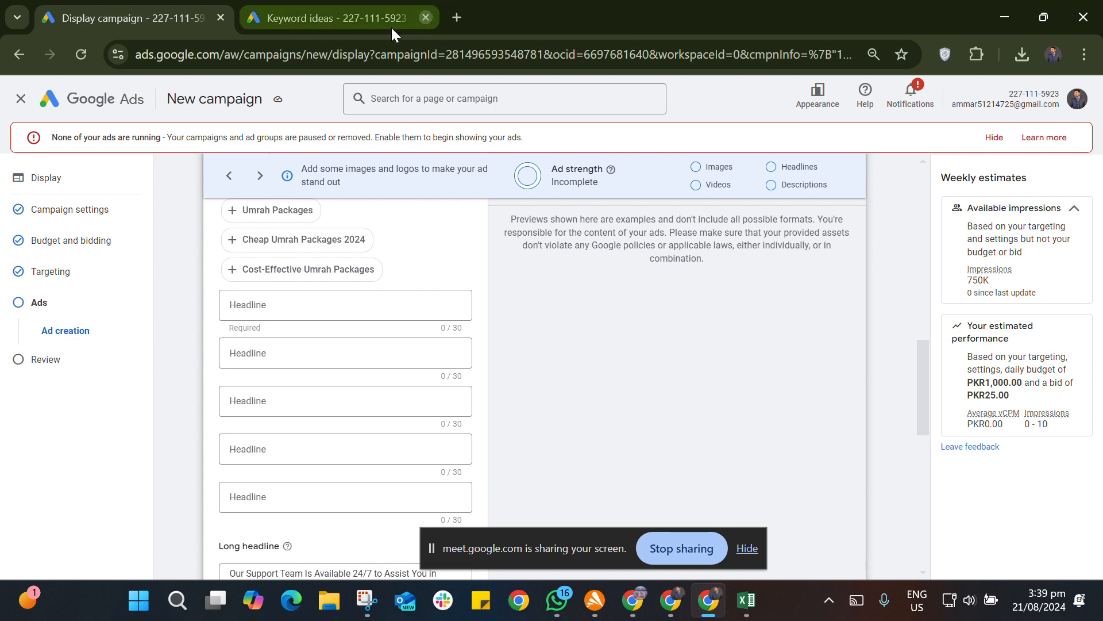
click(250, 14)
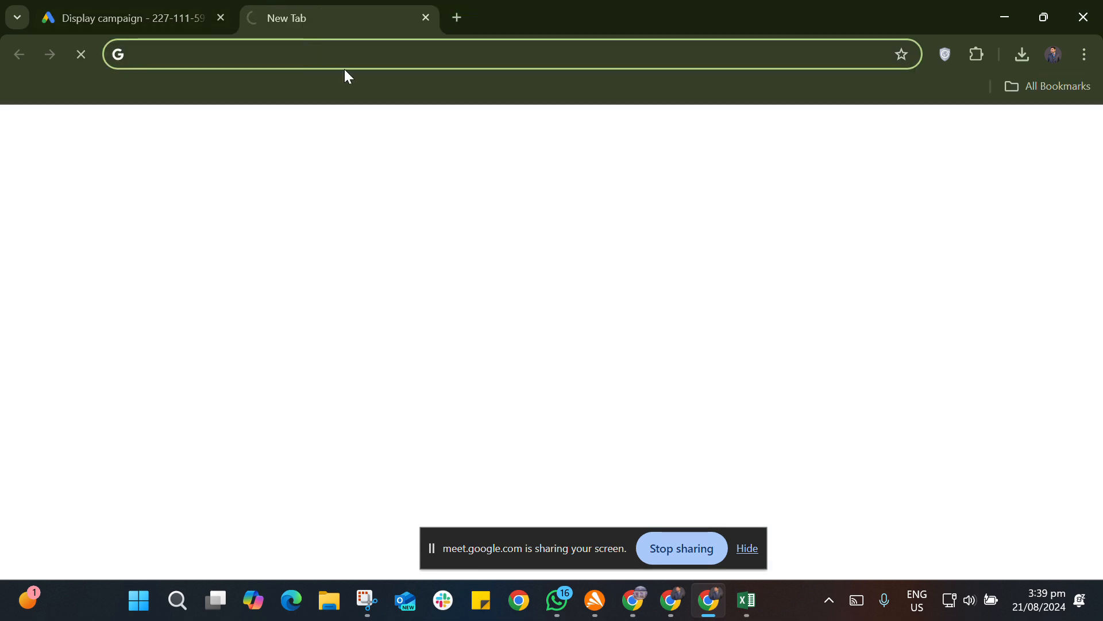
- Search for "google gemini" and open the Gemini web app from the results
click(345, 60)
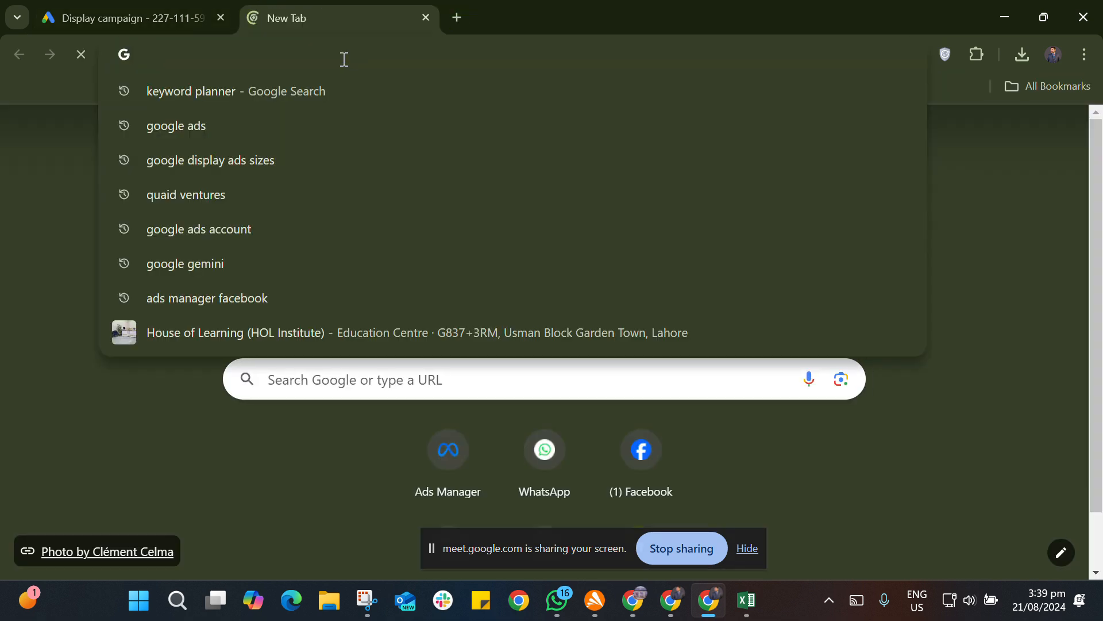
text(ogle display ads sizes)
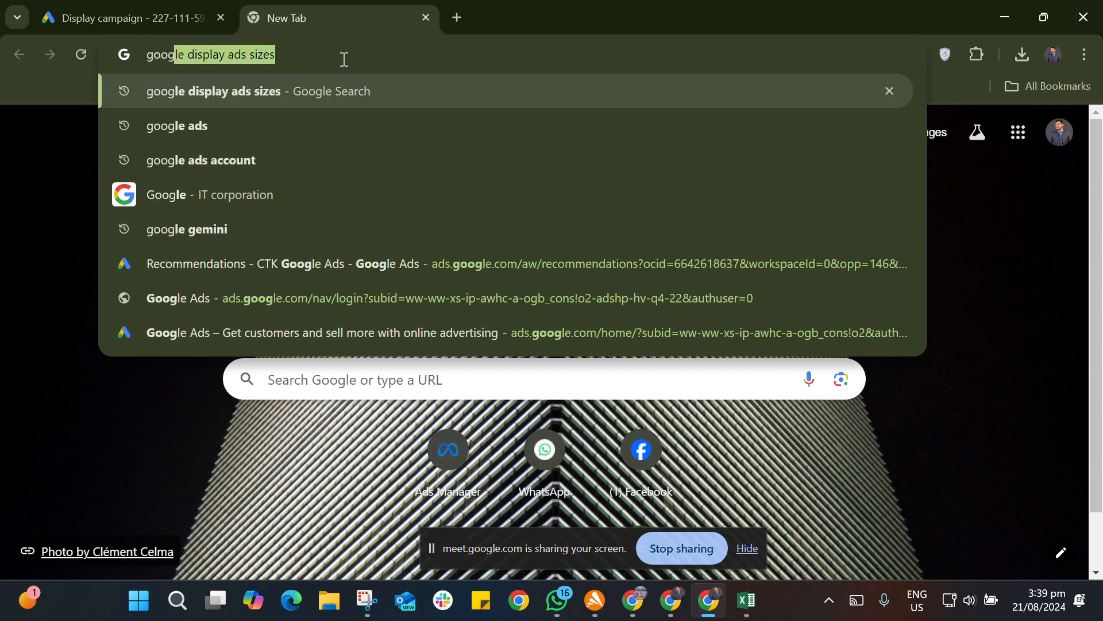
key(Down)
key(Down)
key(Down)
key(Down)
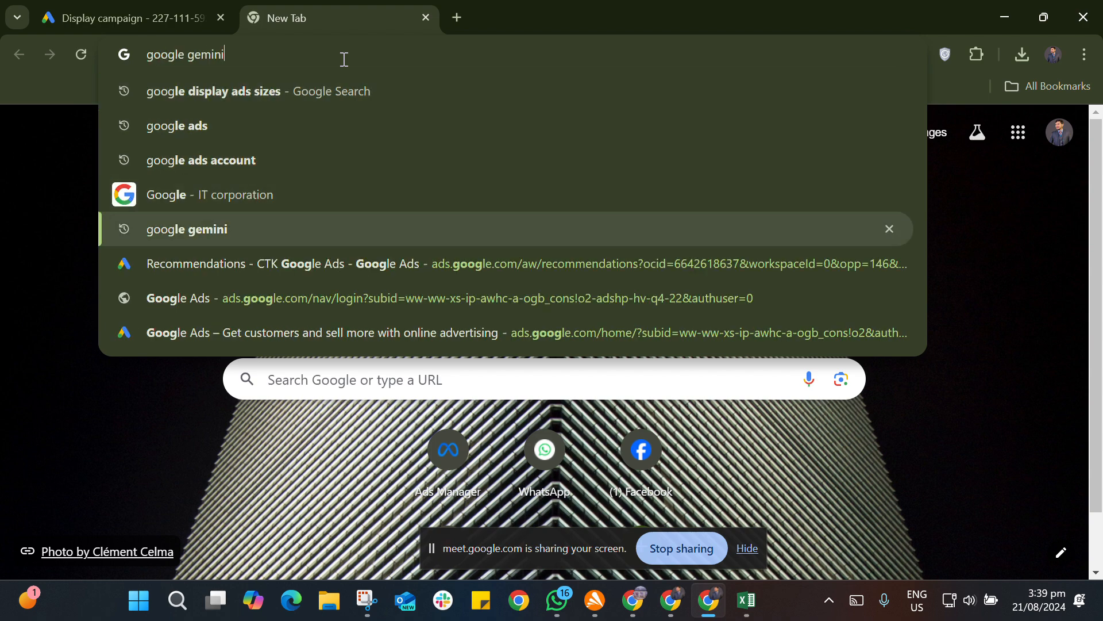
key(Return)
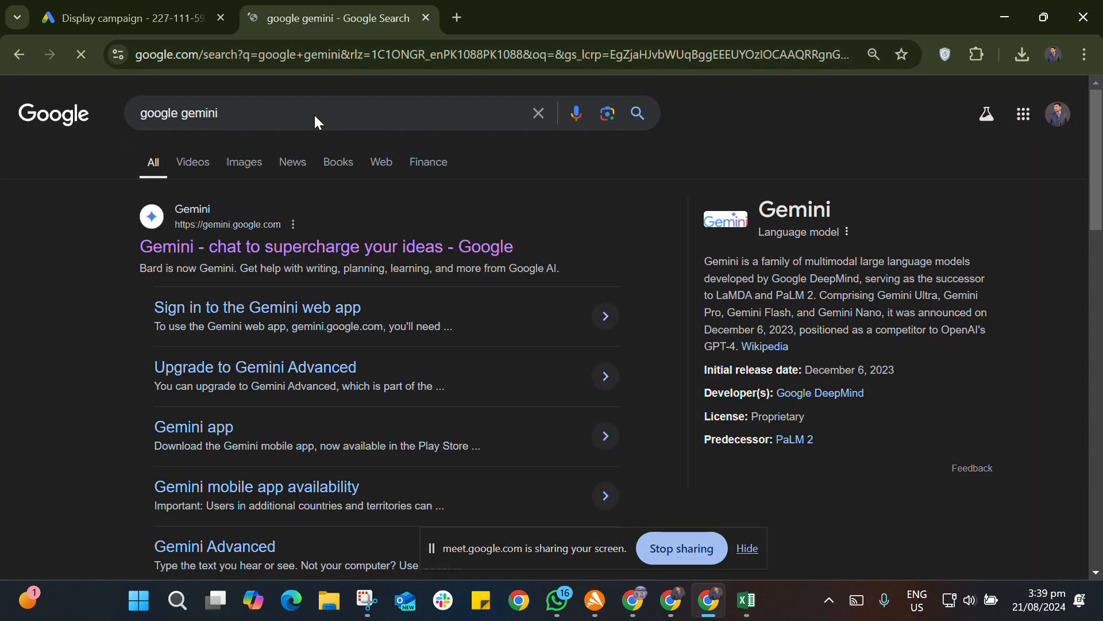
click(347, 259)
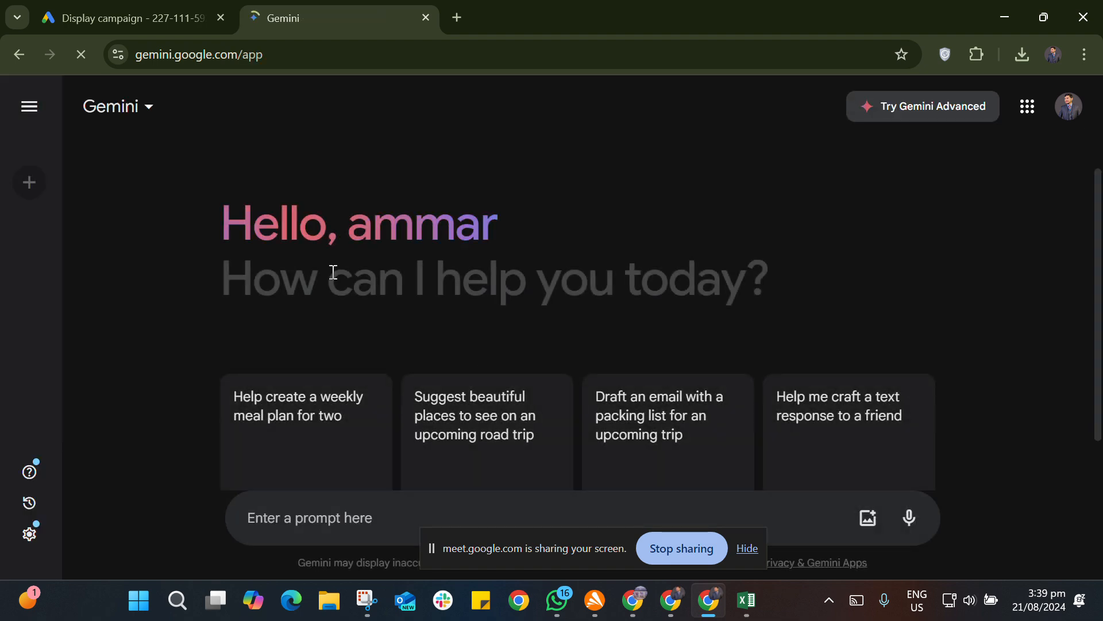
- Open the recent "Umrah Travel Search" chat and read its full keyword prompt and the generated Google Ads headlines
click(31, 107)
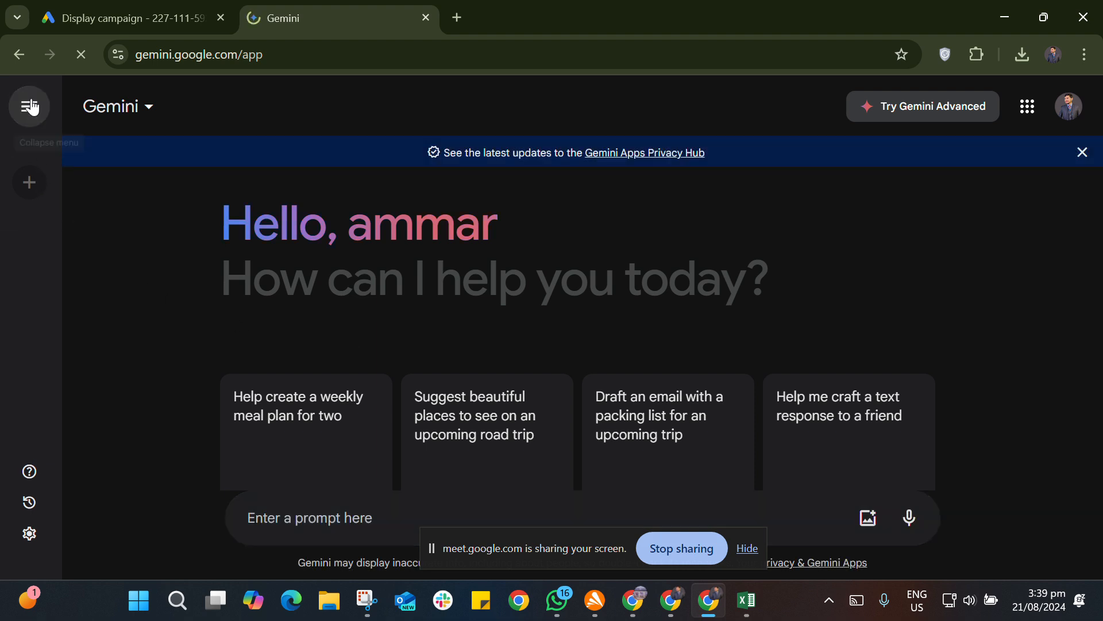
click(161, 260)
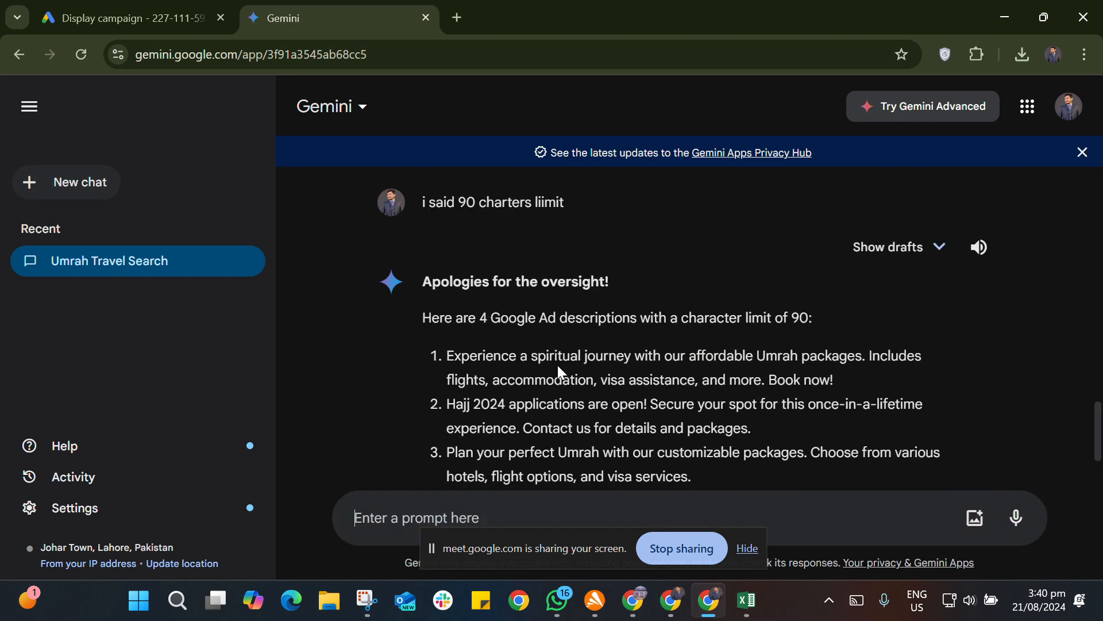
scroll(557, 364, up, 15)
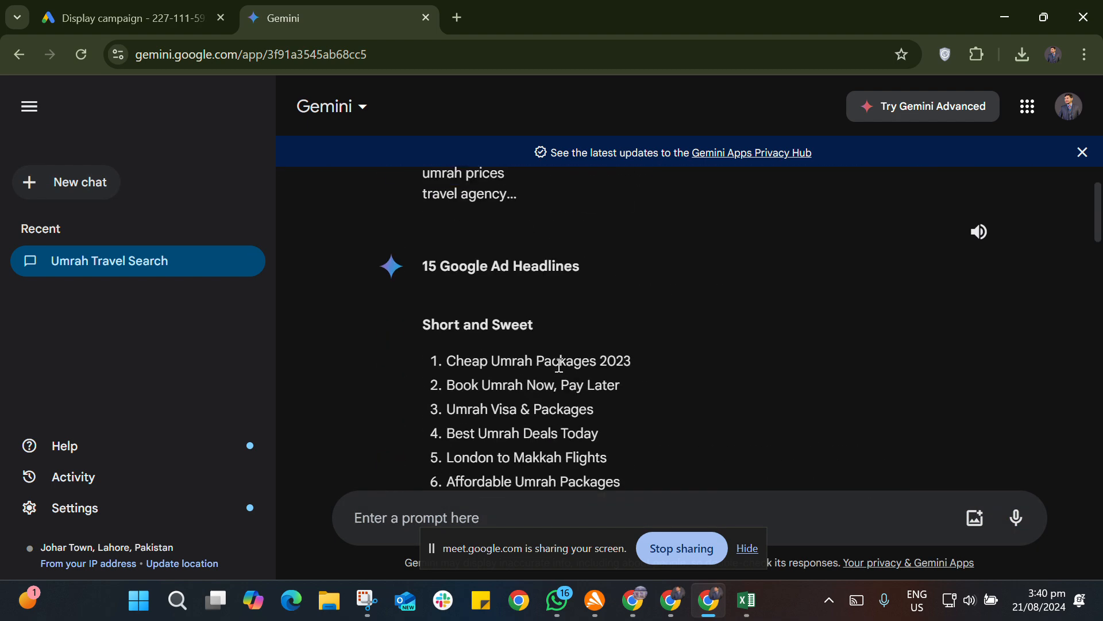
scroll(557, 365, up, 1)
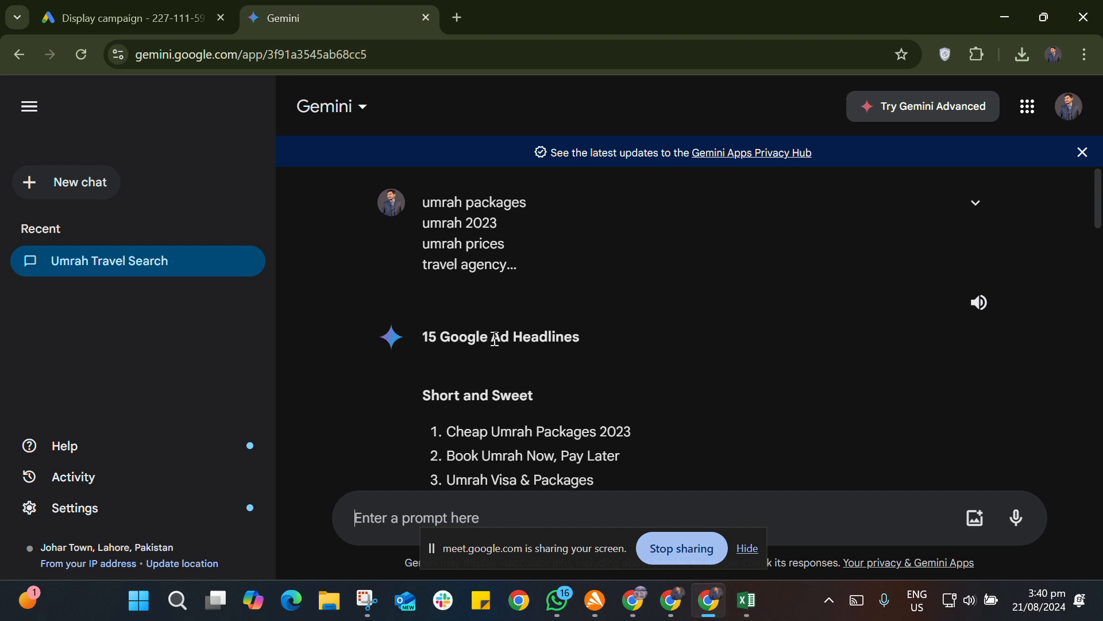
click(975, 203)
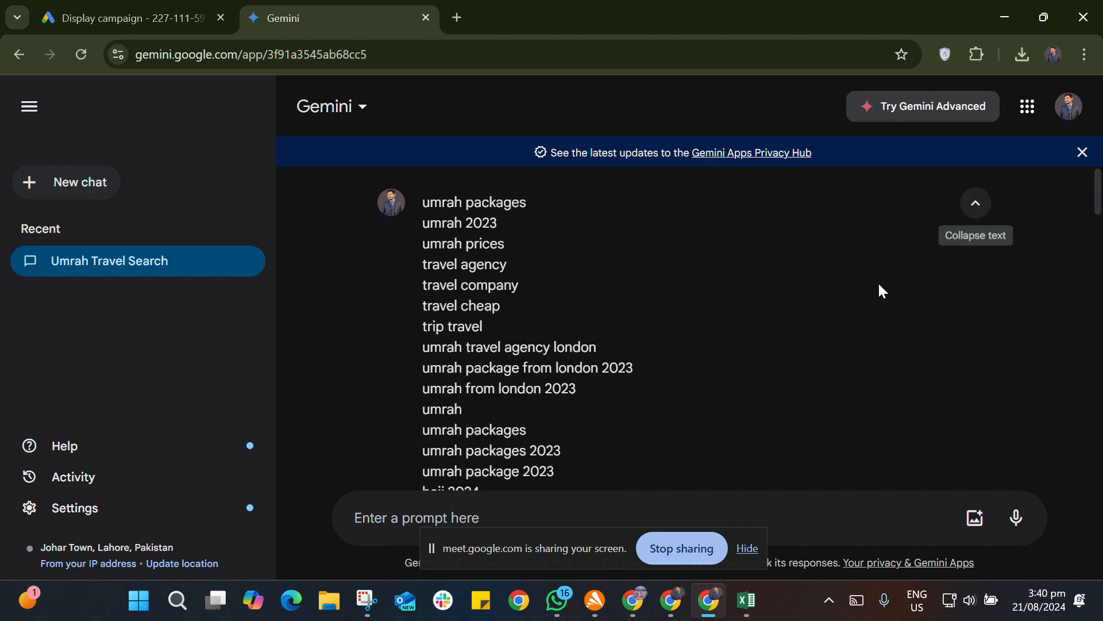
scroll(640, 369, down, 3)
scroll(567, 374, down, 9)
scroll(559, 374, up, 4)
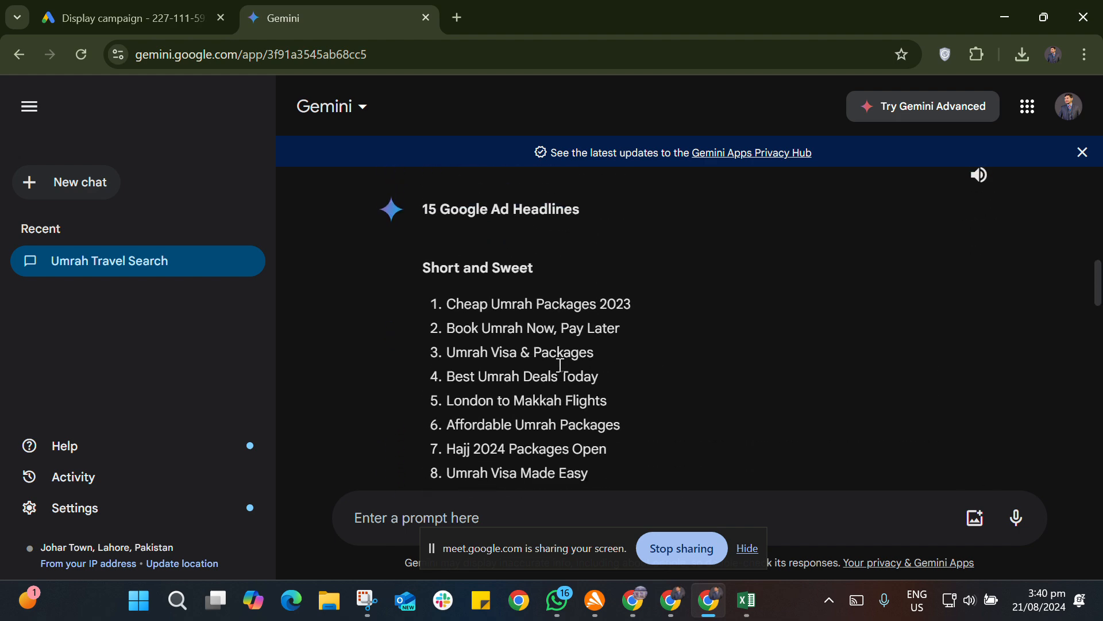
- Try to paste the copied tracking keywords into the Gemini prompt, removing the pasted image attachment each time
drag(565, 556, 581, 429)
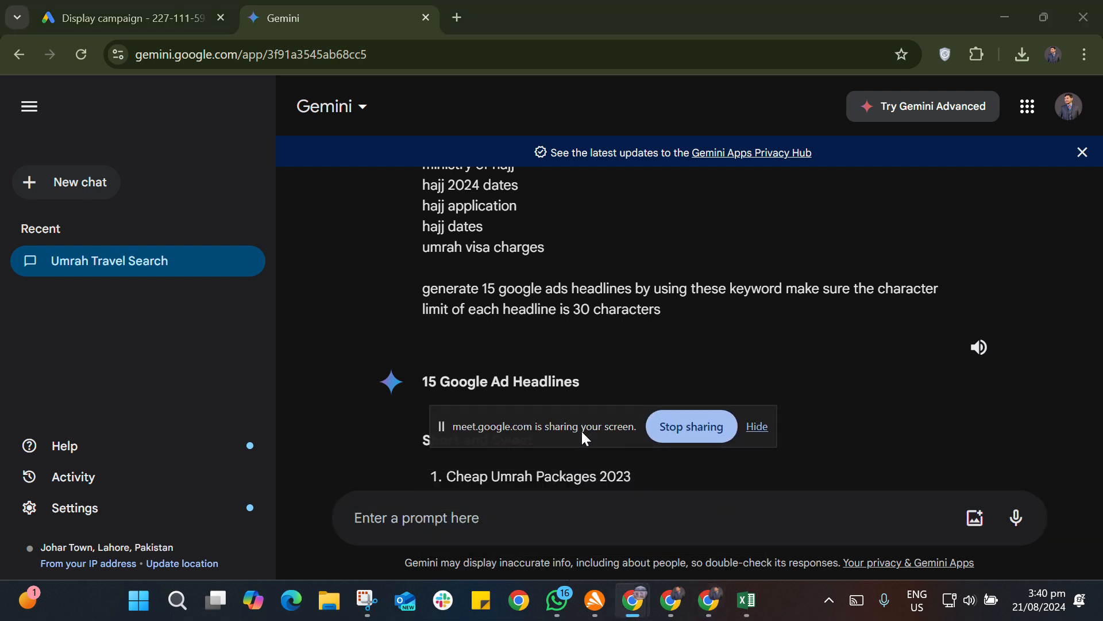
click(568, 524)
key(ctrl+v)
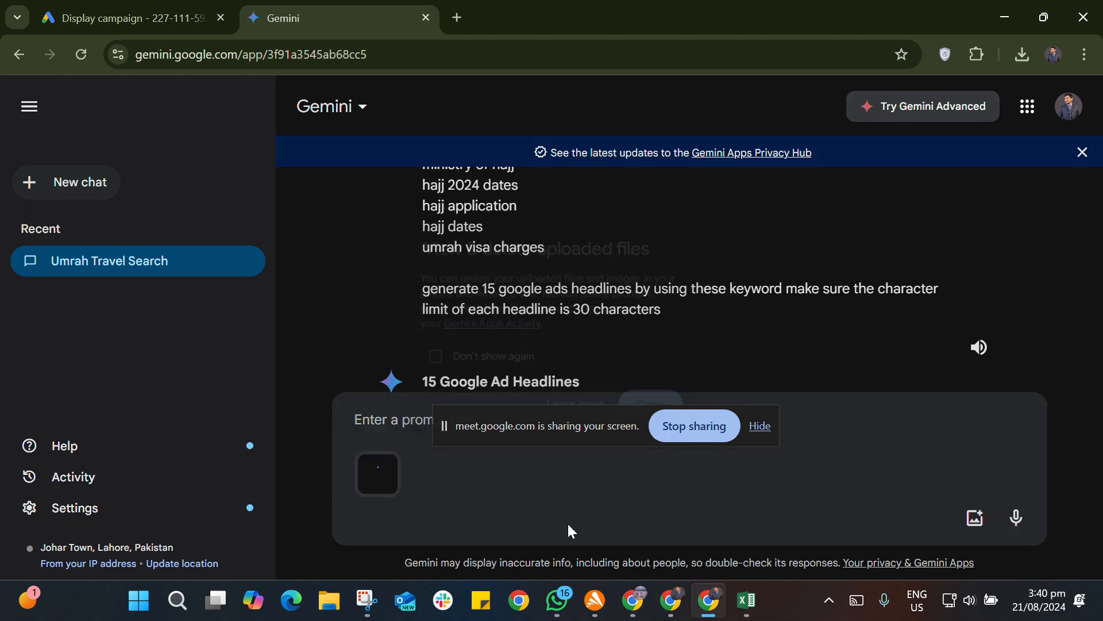
drag(587, 425, 754, 307)
click(655, 415)
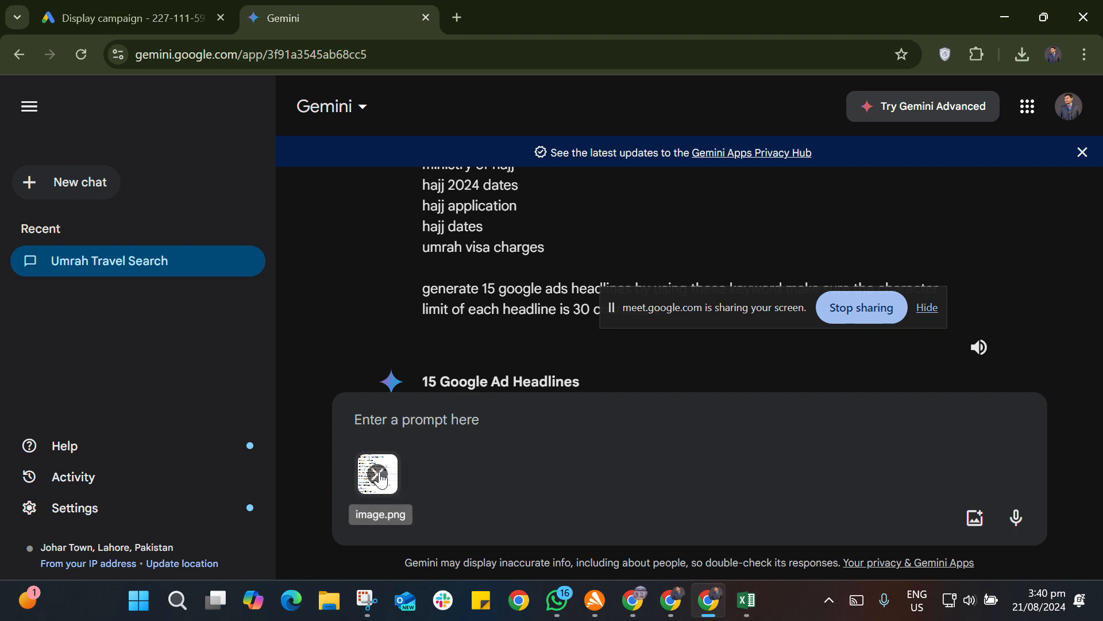
click(380, 473)
click(427, 479)
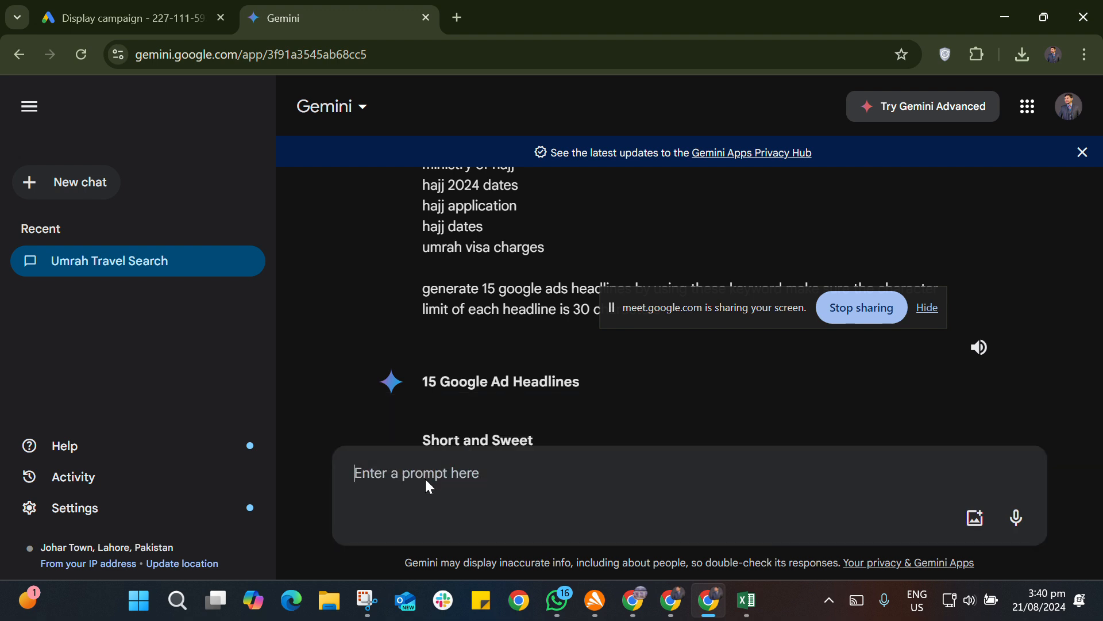
key(super+v)
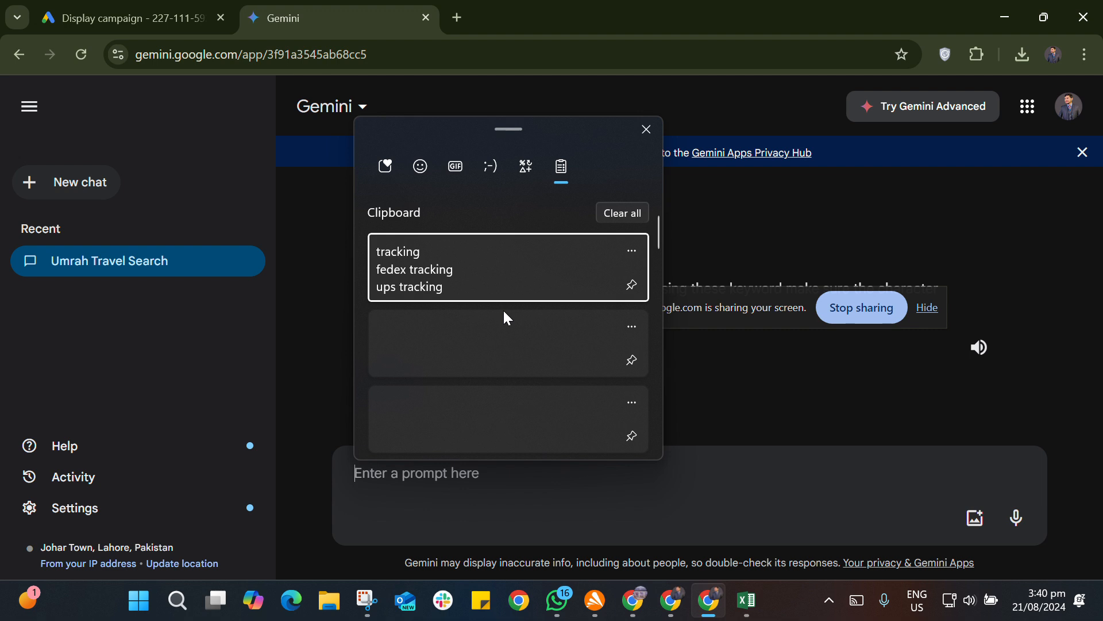
click(411, 268)
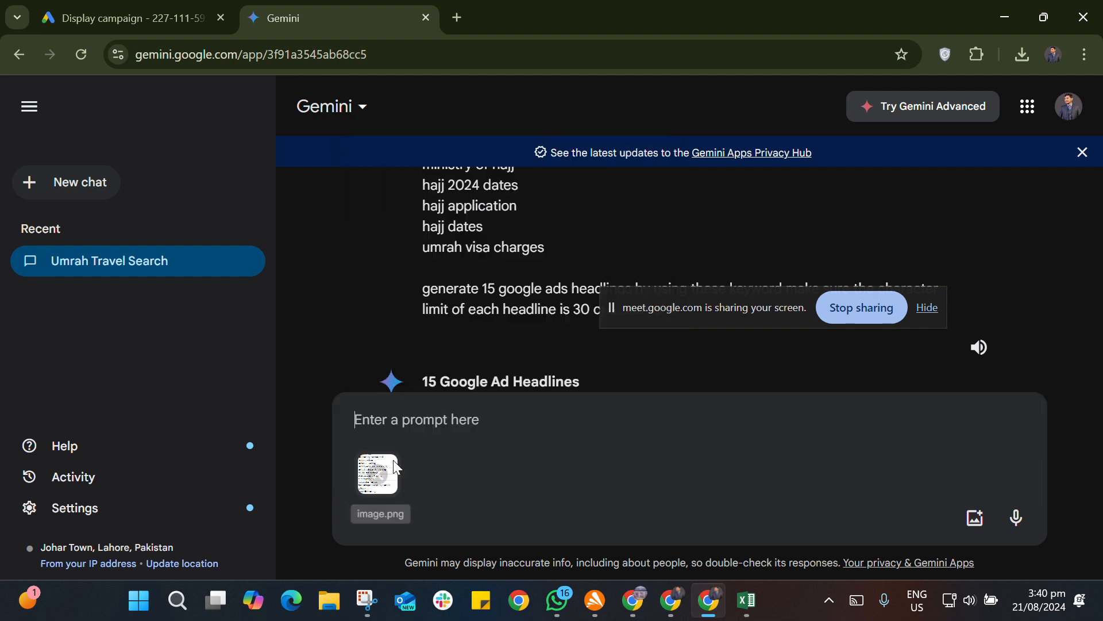
click(378, 474)
click(416, 471)
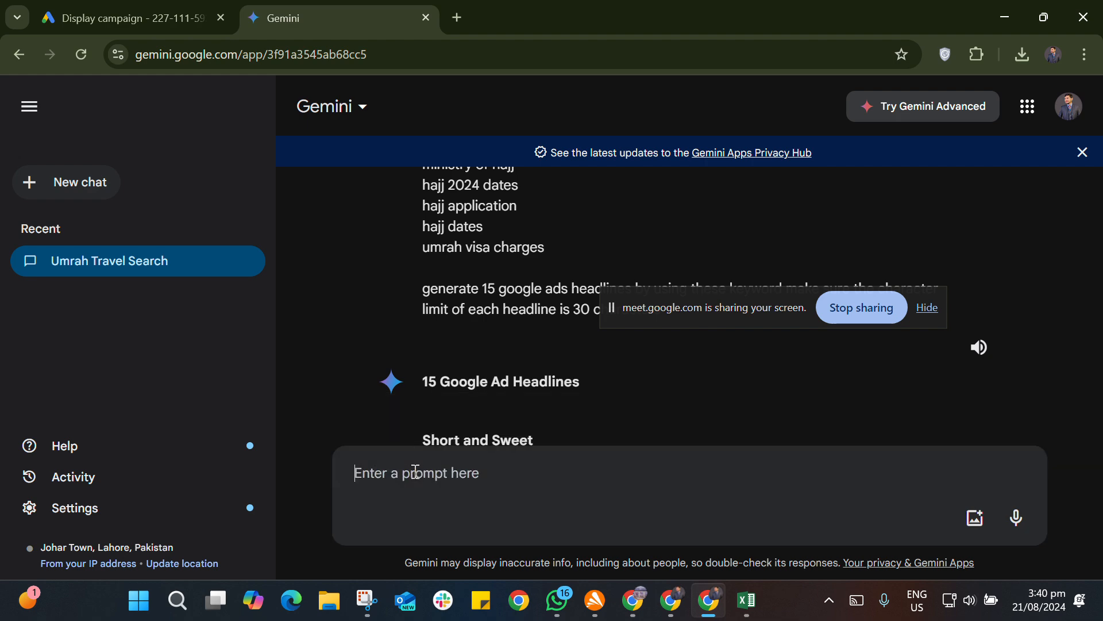
- Switch to the Excel keyword workbook and copy the selected tracking keywords in column A again
click(154, 5)
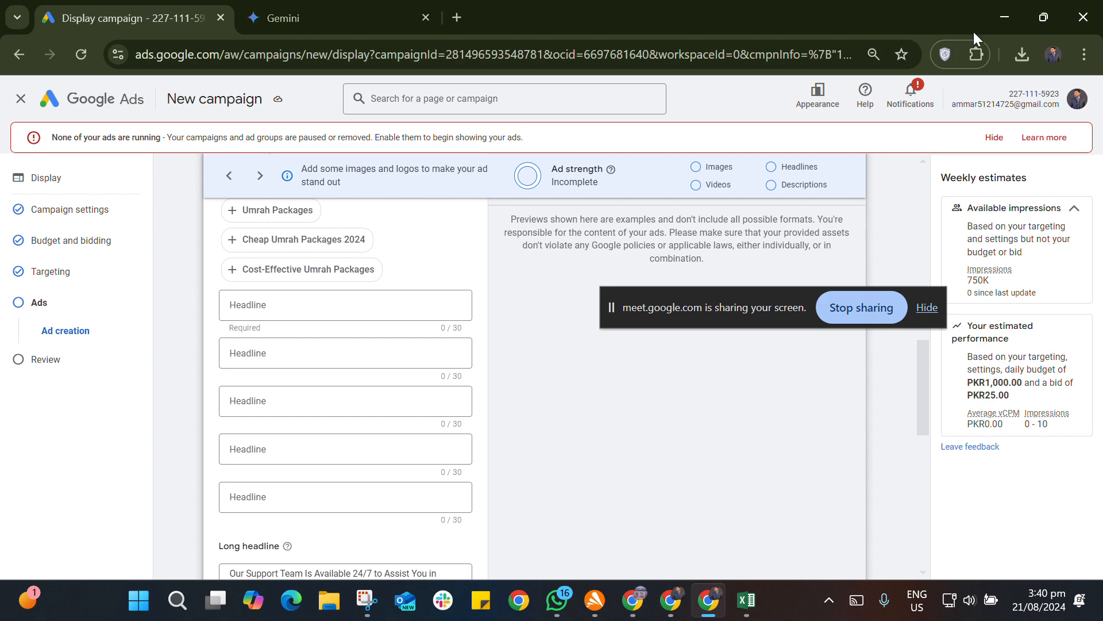
click(1004, 17)
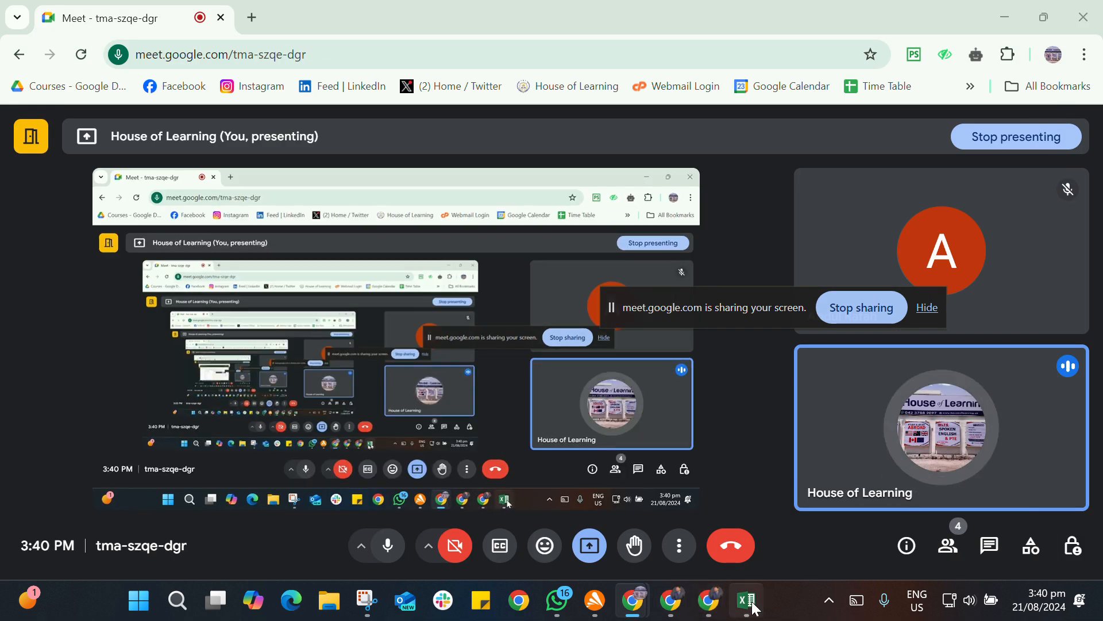
click(746, 601)
right_click(160, 212)
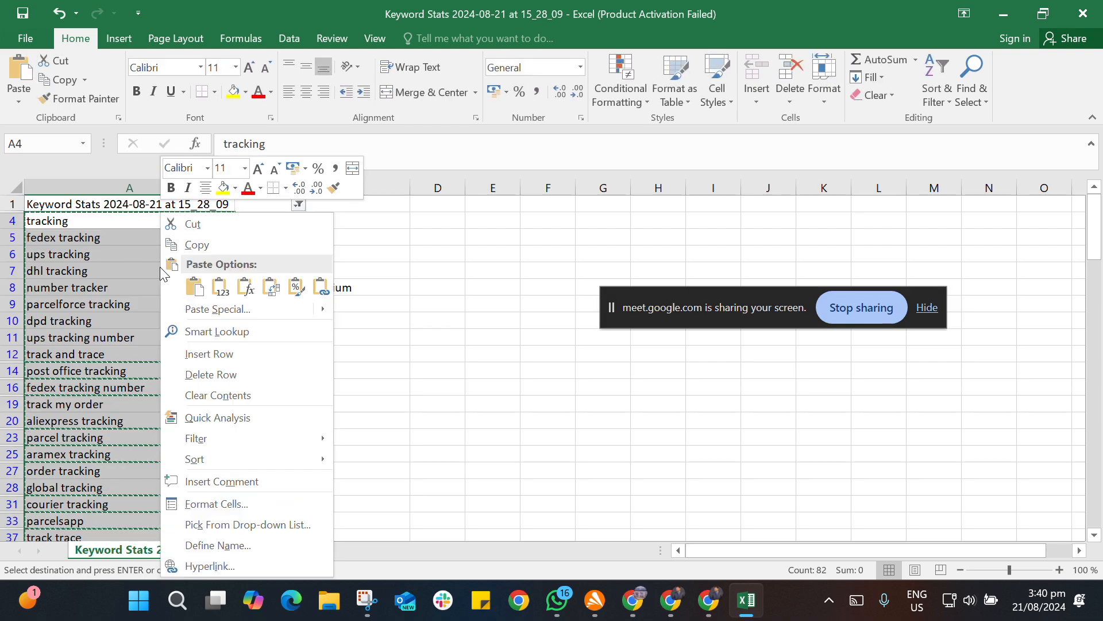
click(200, 245)
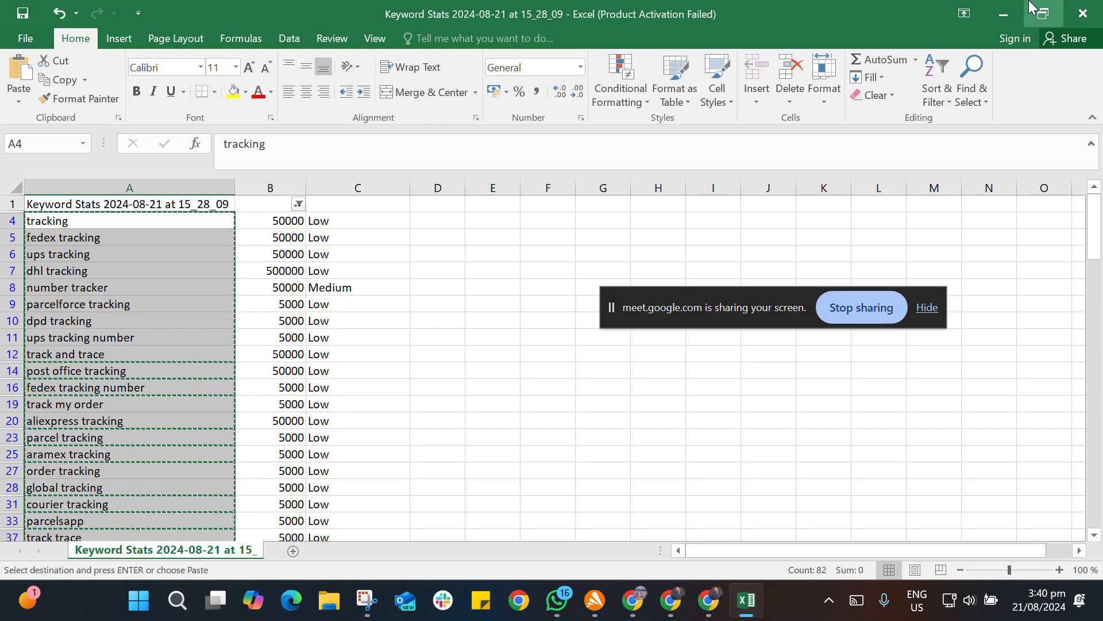
- Return to Gemini and try pasting the recopied keyword column into the prompt, removing the image attachment it produces
click(1007, 11)
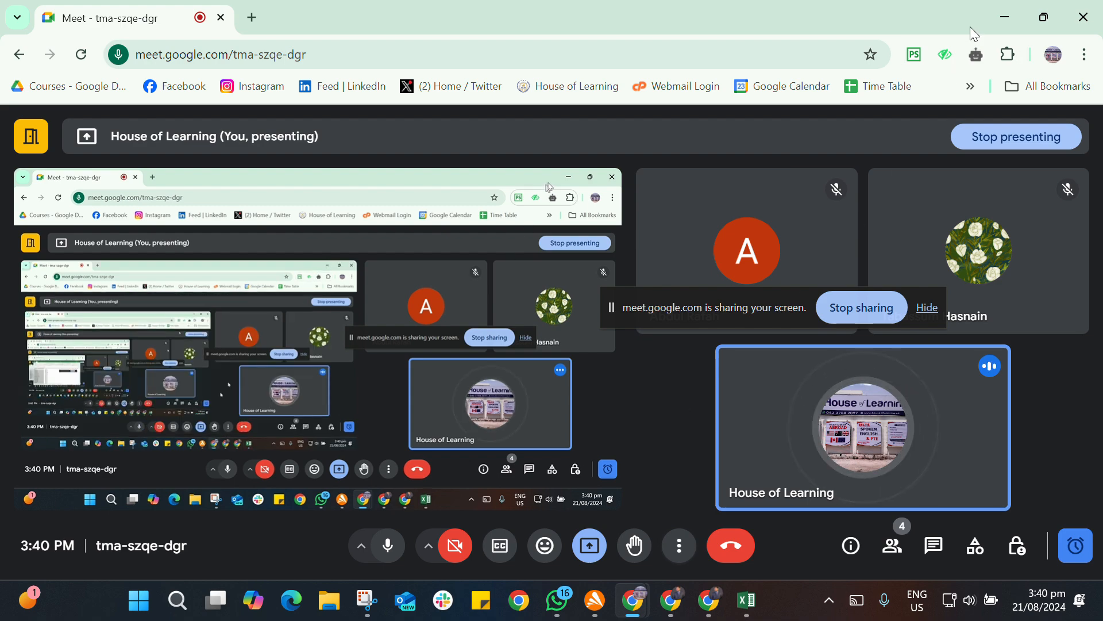
click(1006, 20)
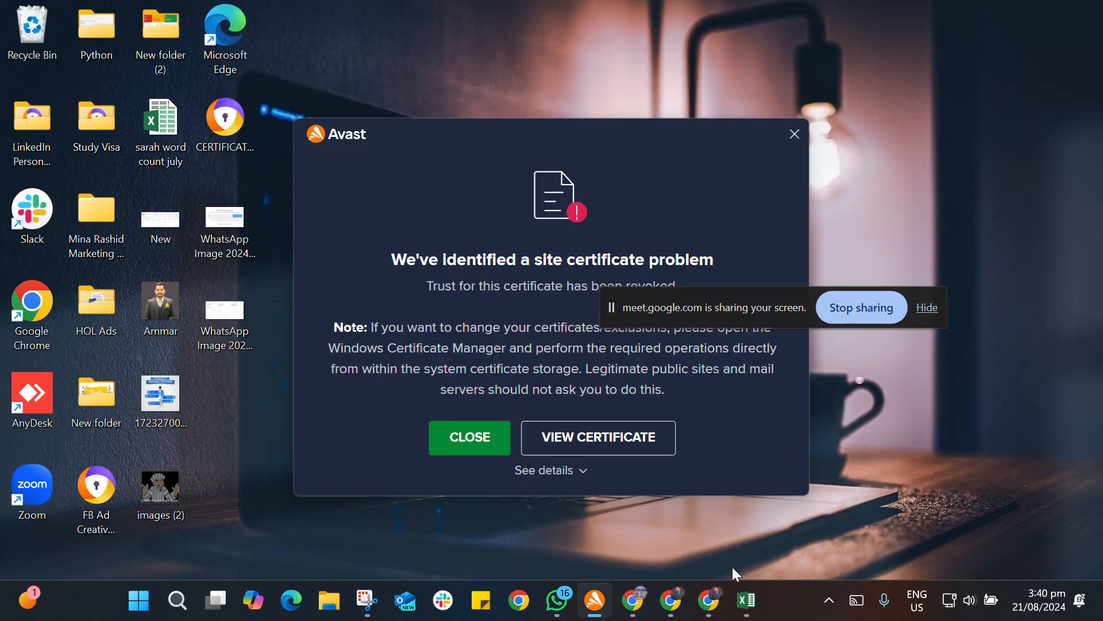
click(712, 597)
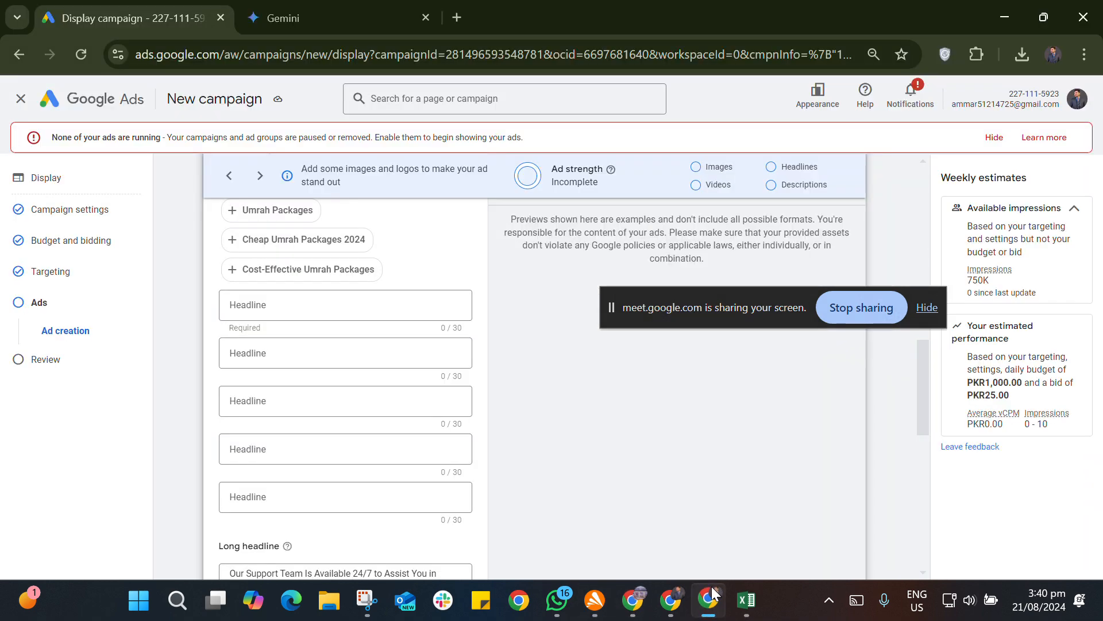
click(354, 14)
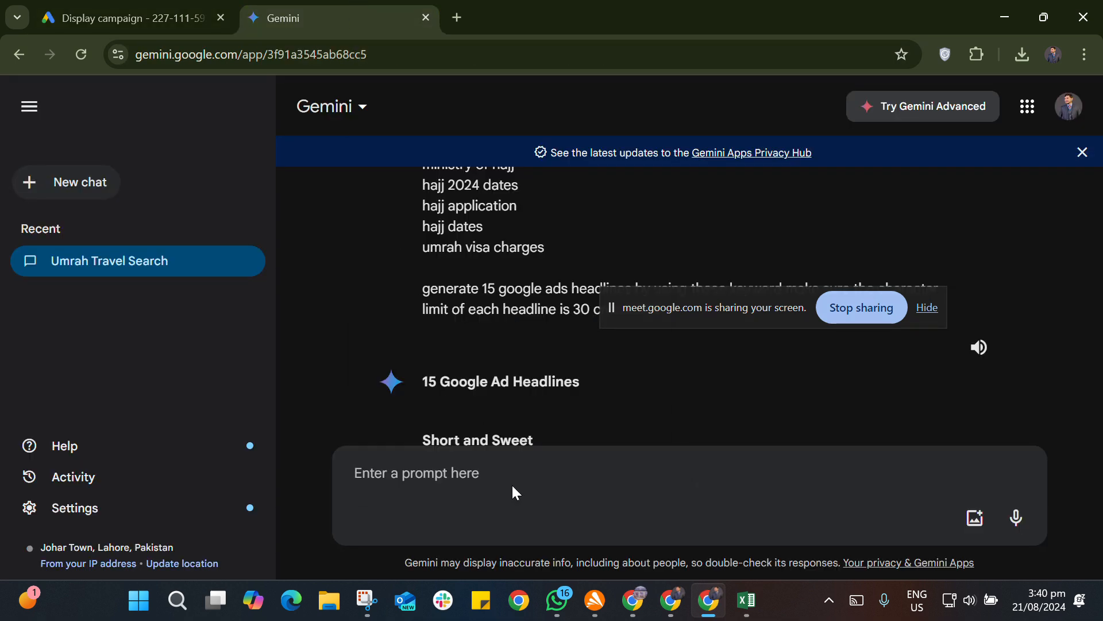
key(super+v)
click(480, 272)
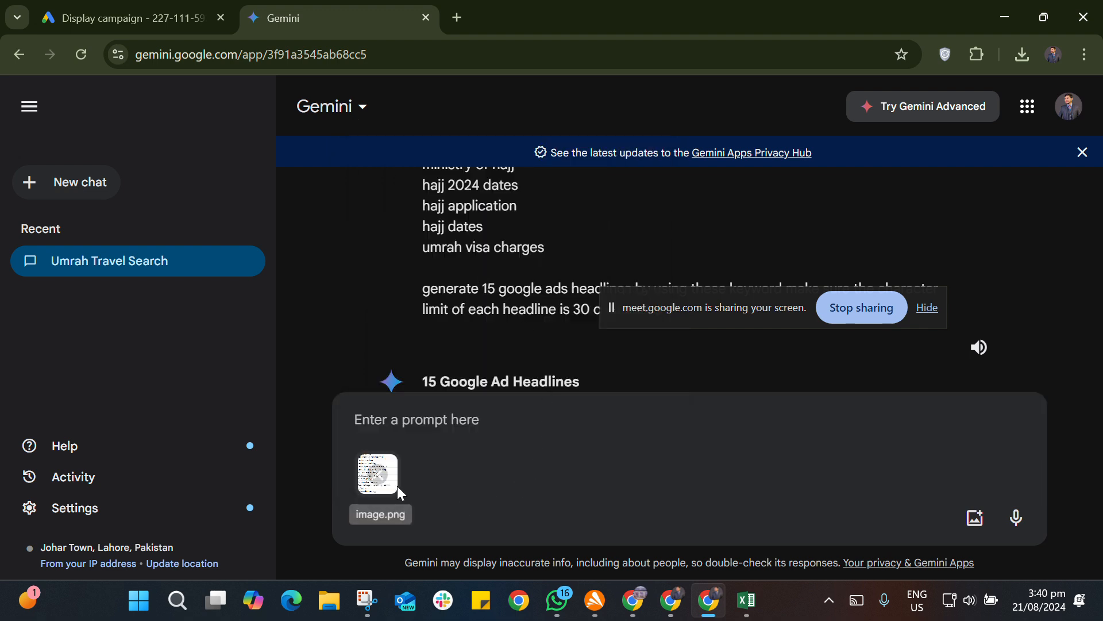
click(380, 473)
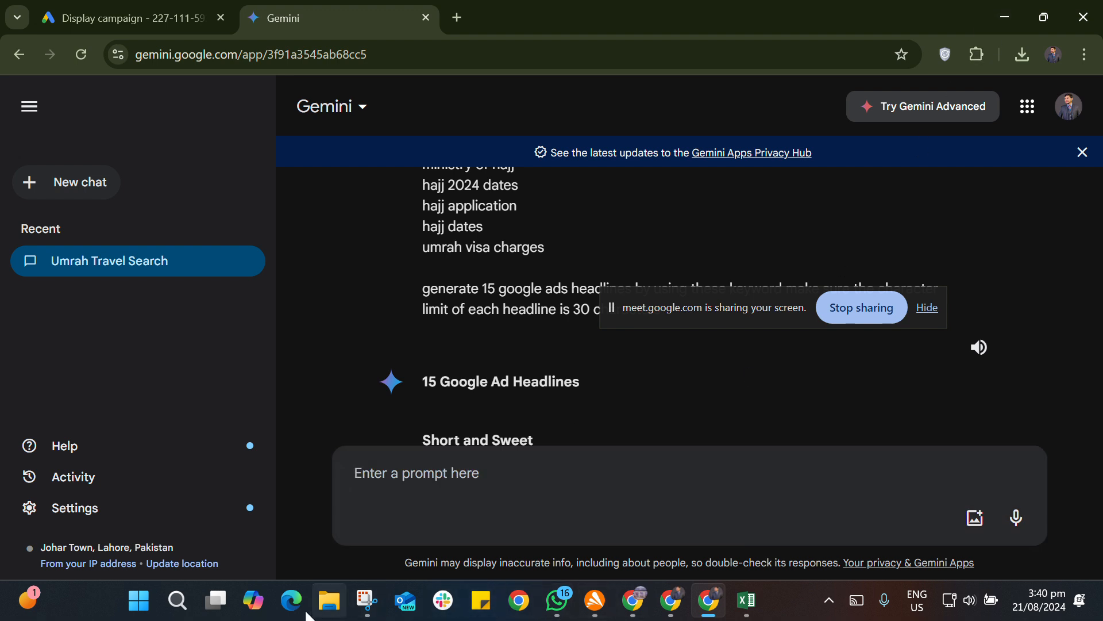
- Open Word 2016, paste the copied keywords into the blank document, and dismiss the Office activation wizard
click(180, 613)
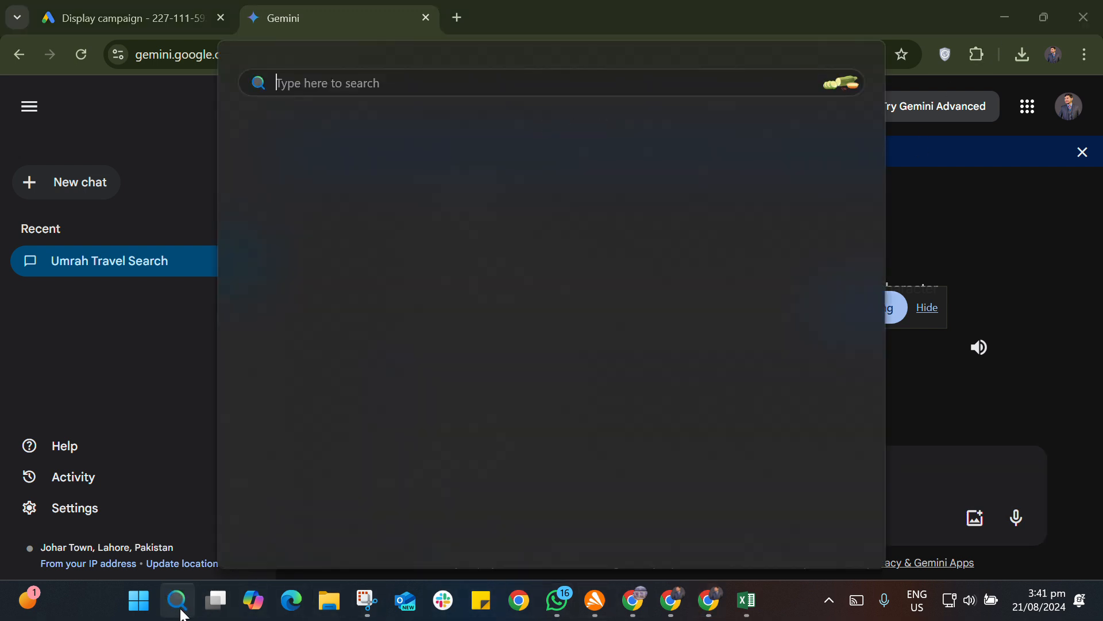
text(word 2016)
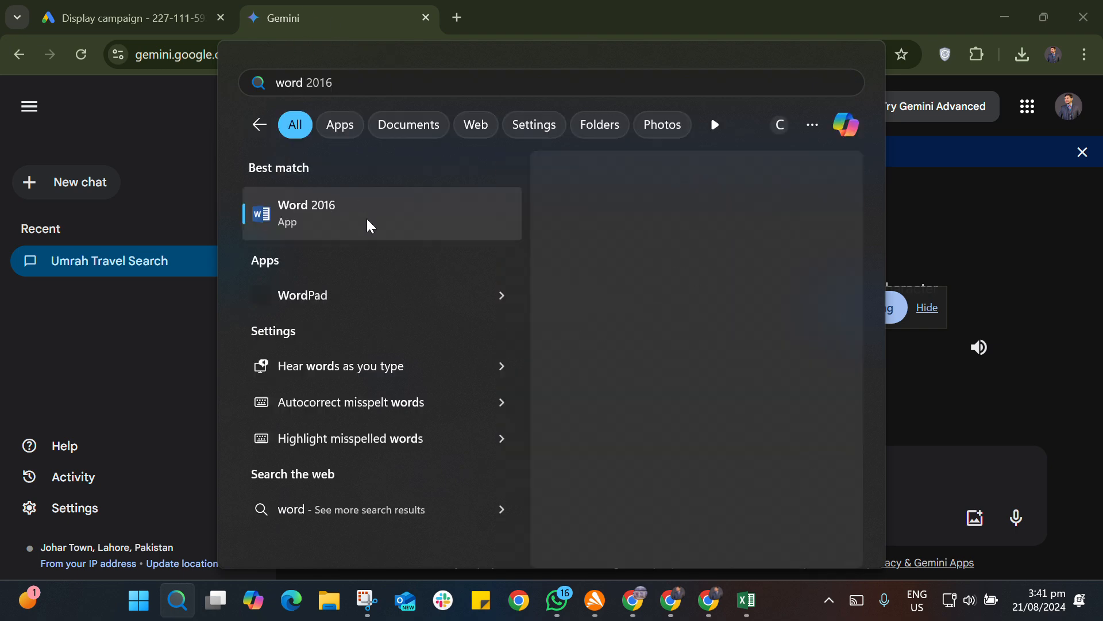
click(371, 224)
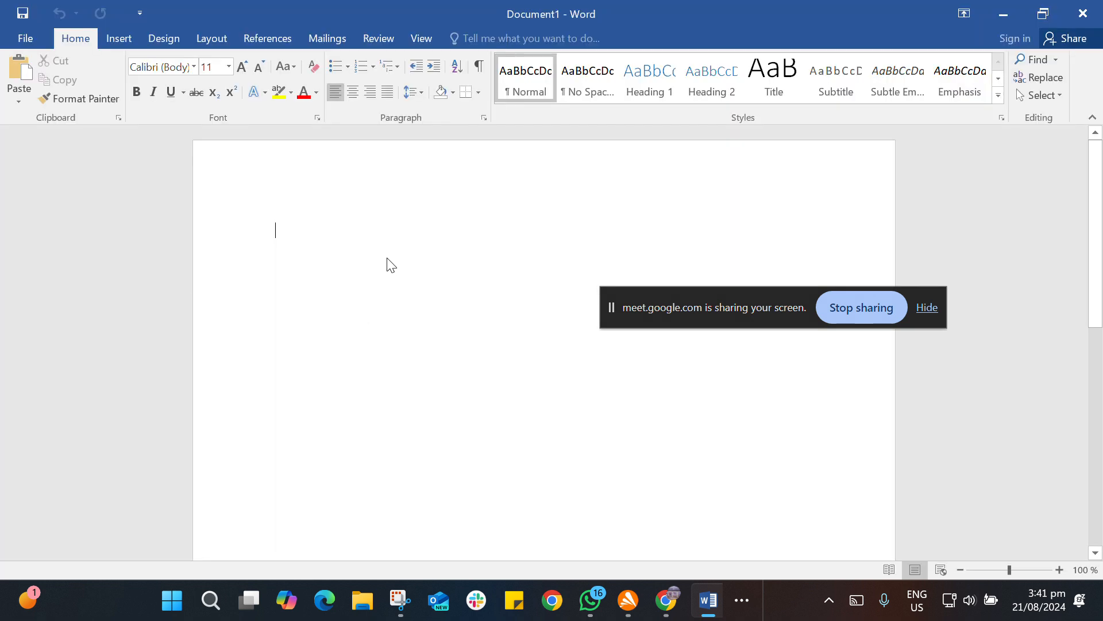
right_click(306, 237)
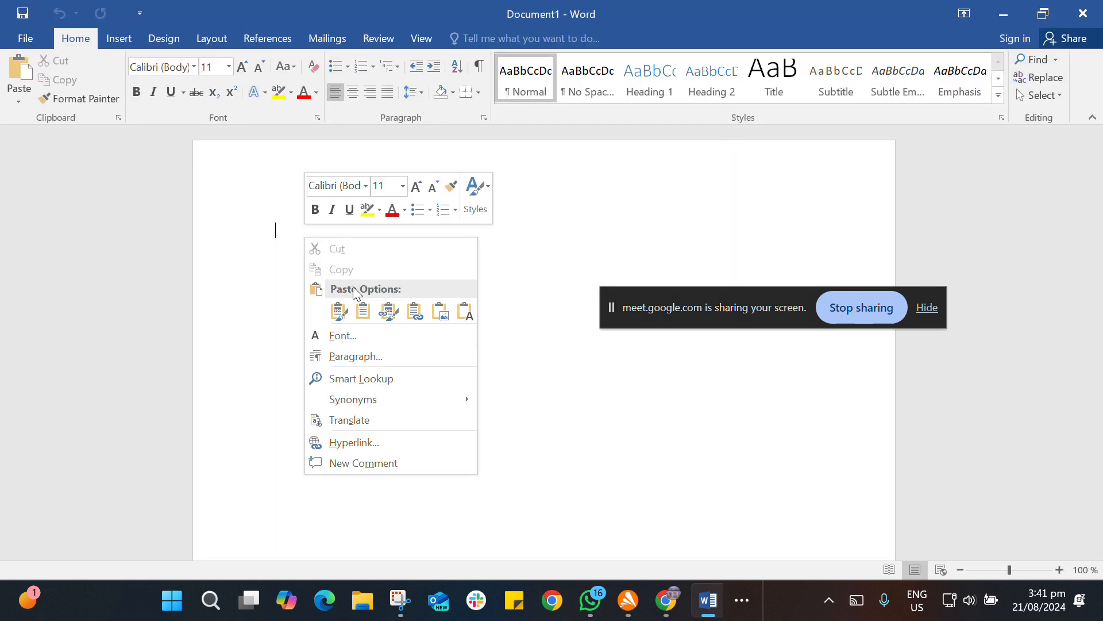
click(364, 310)
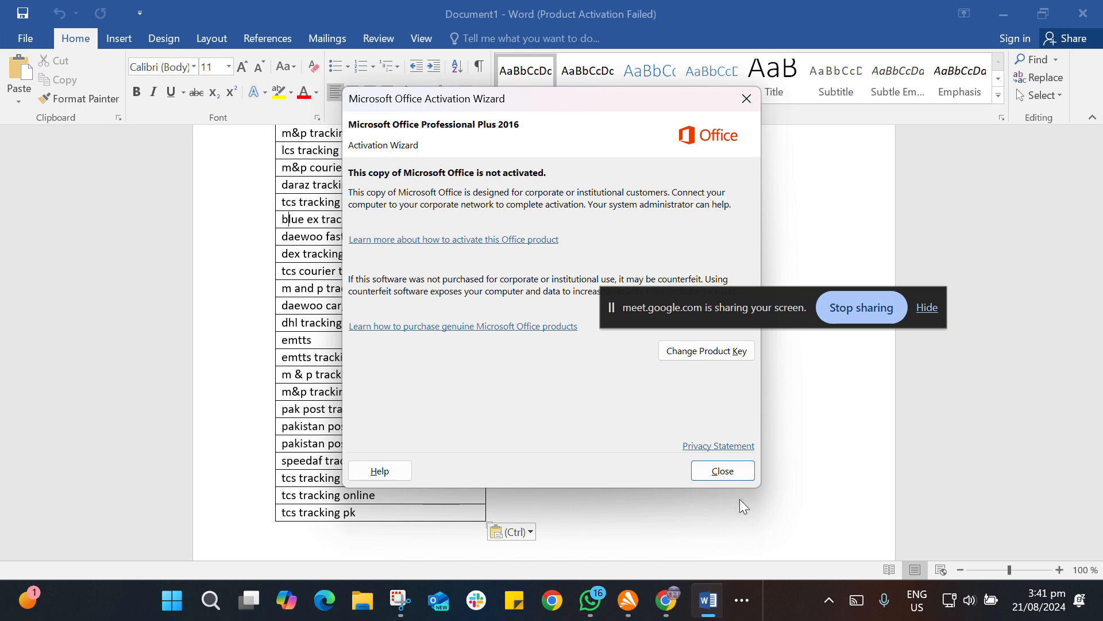
click(729, 476)
- Copy the Word table rows from "live tracker number" to "tcs tracking pk" and paste them into the Gemini prompt
scroll(475, 431, up, 10)
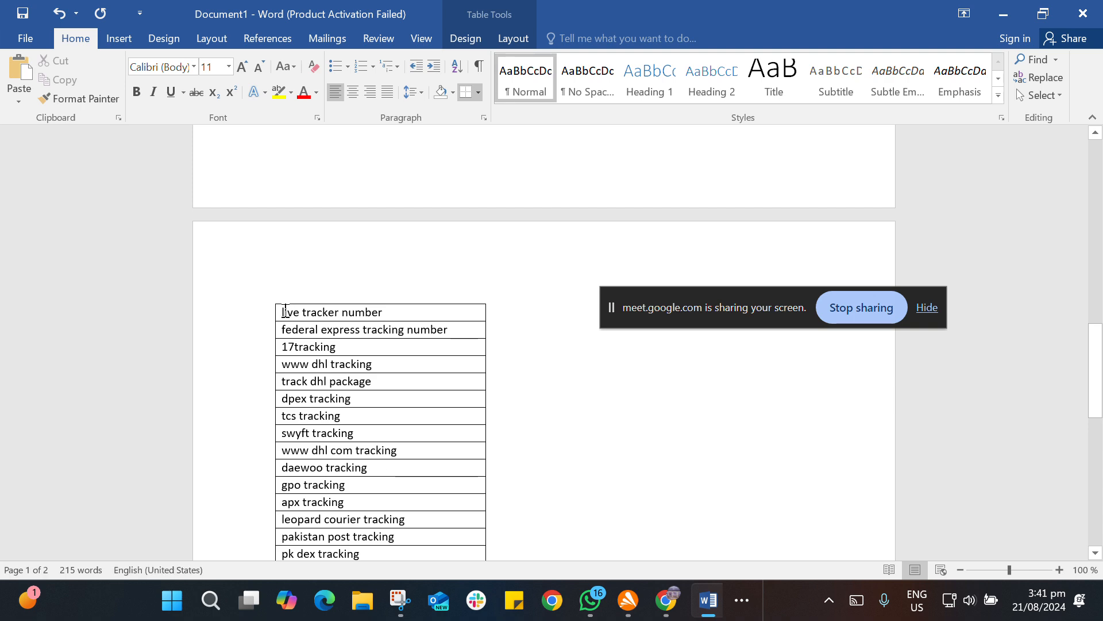
drag(284, 311, 397, 377)
right_click(394, 377)
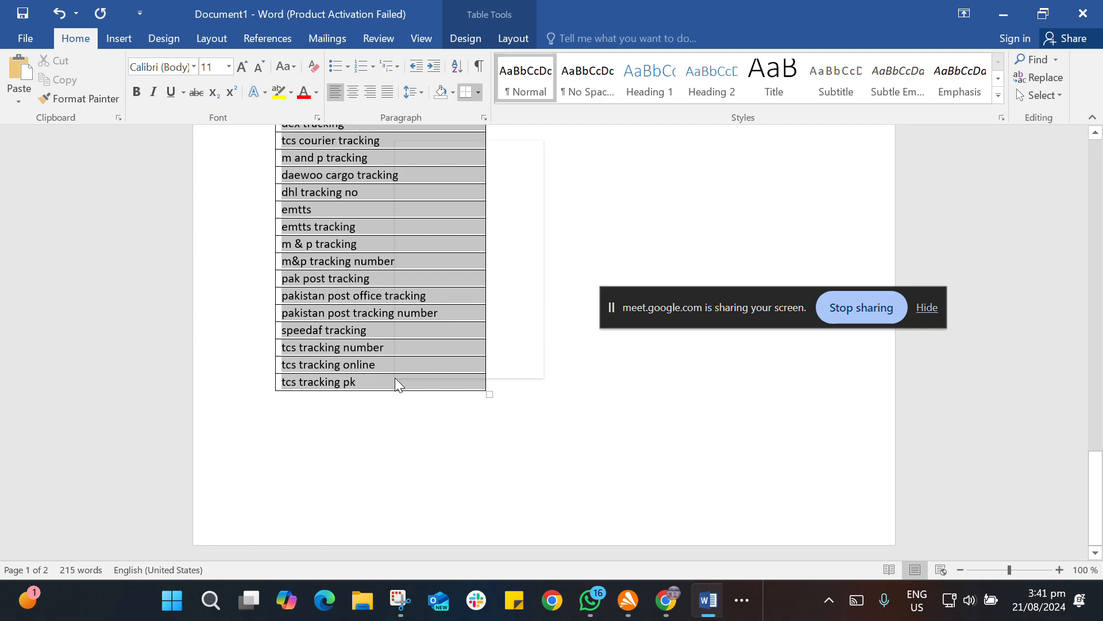
click(446, 173)
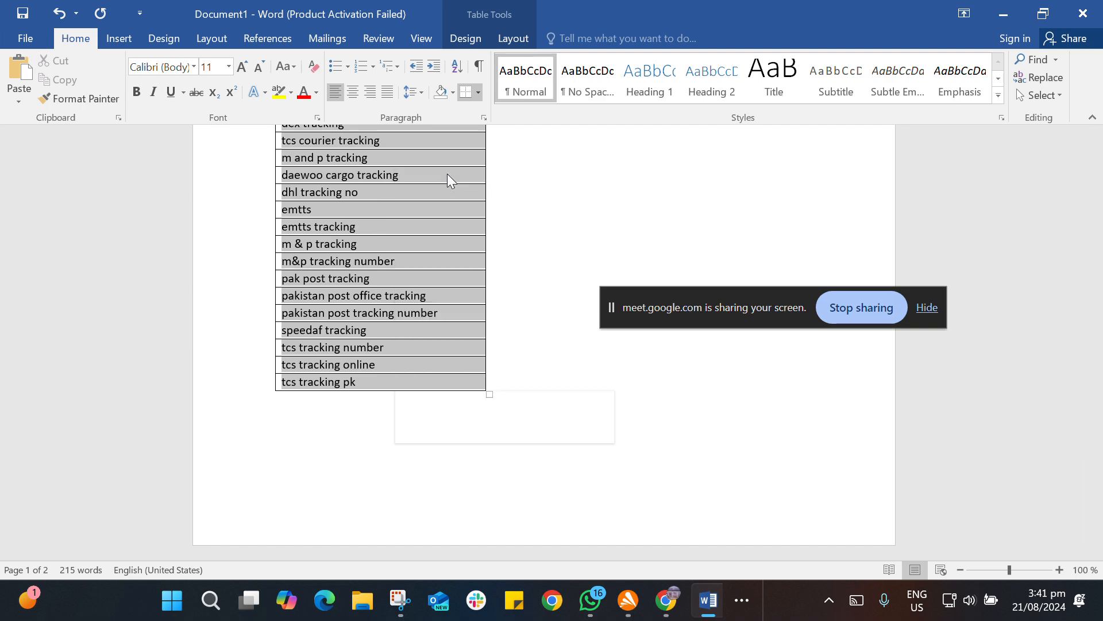
click(1006, 16)
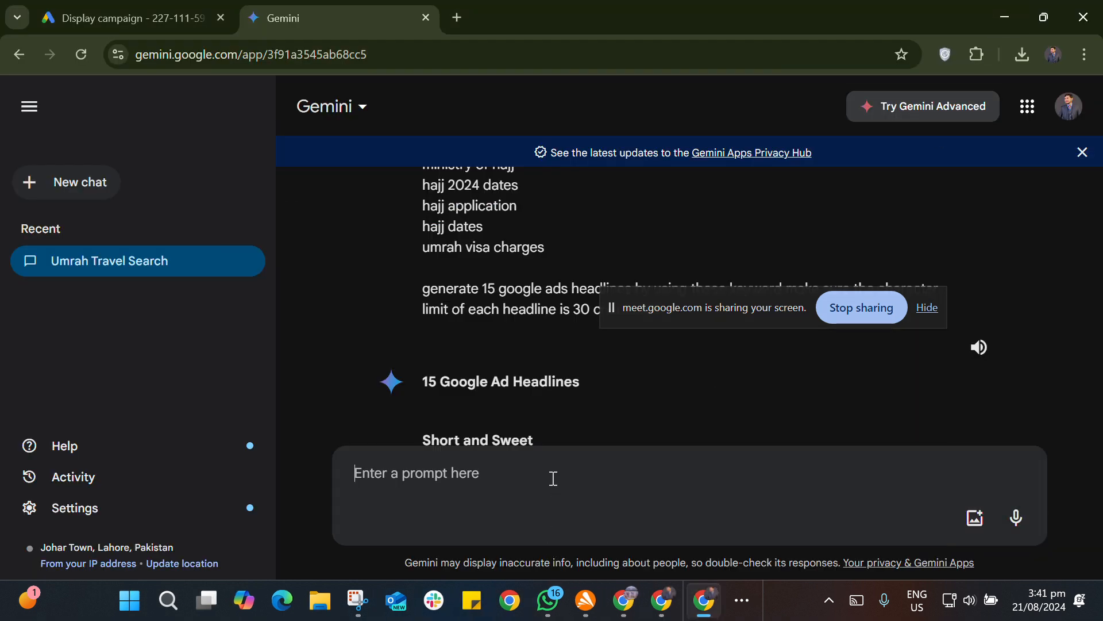
right_click(553, 479)
click(611, 266)
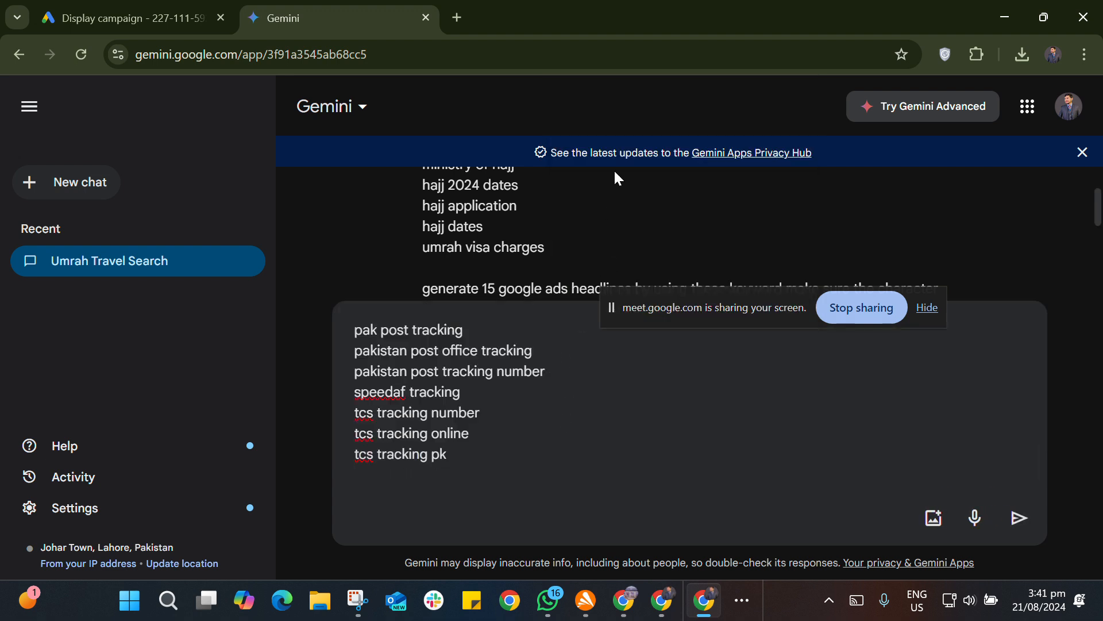
- Copy the earlier request for 15 Google Ads headlines of 30 characters and paste it below the keywords in the new prompt
scroll(617, 201, down, 2)
drag(428, 207, 648, 229)
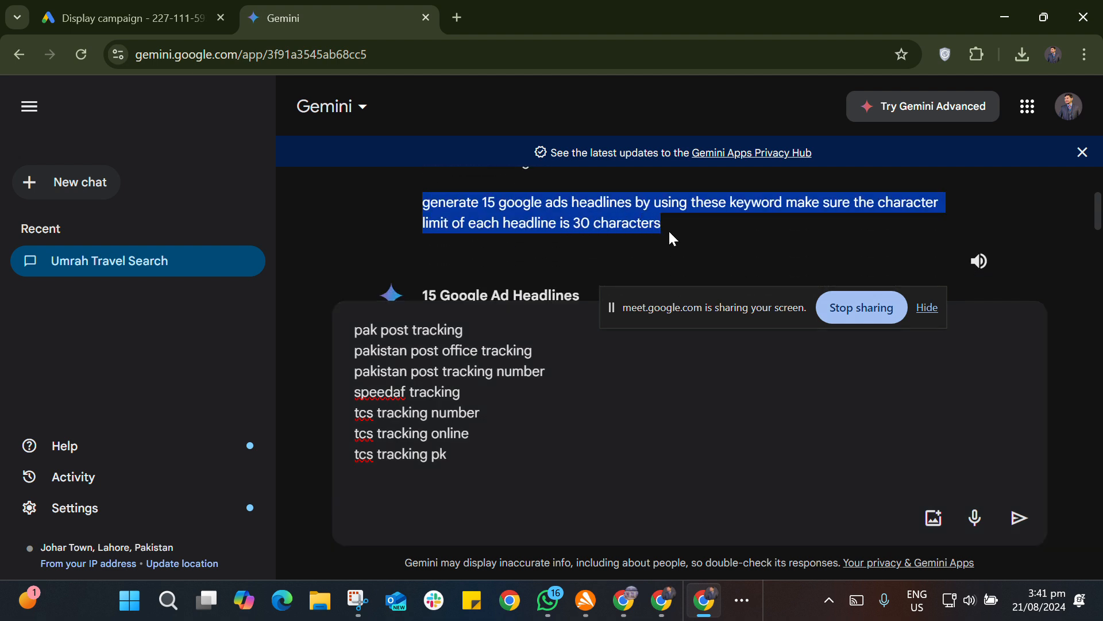
click(508, 470)
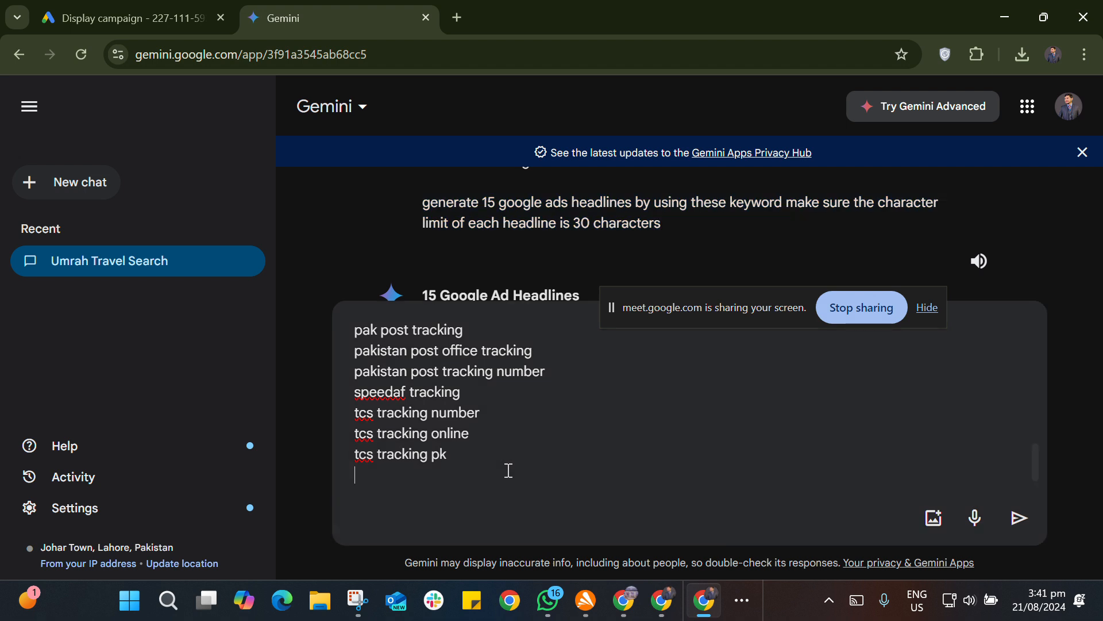
key(shift+Return)
key(ctrl+v)
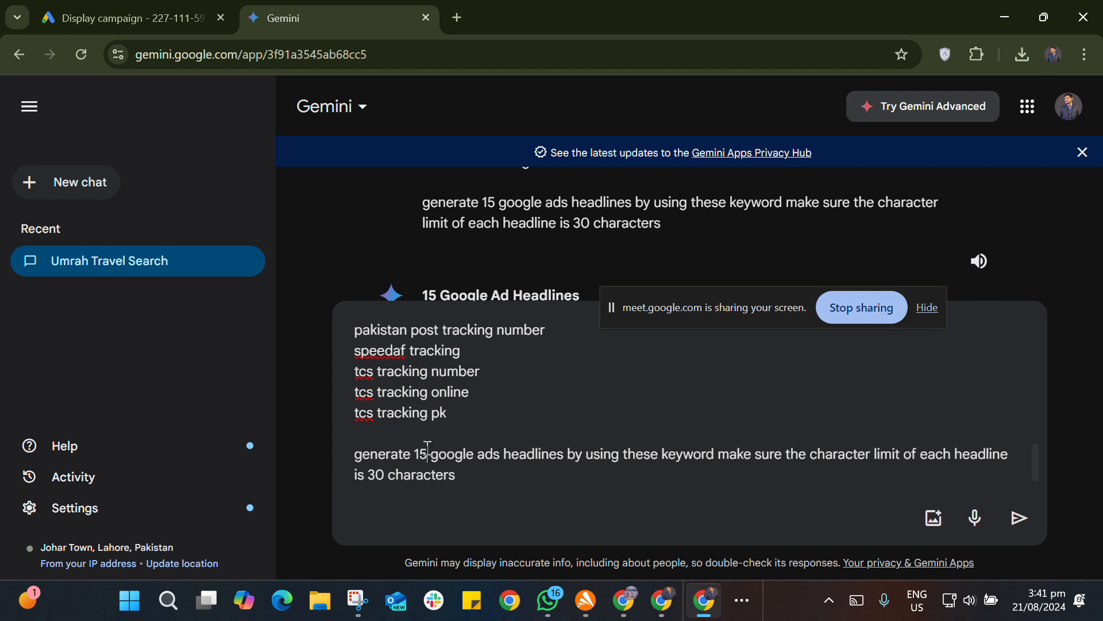
- Change the requested number of headlines in the prompt to 5 and submit it
key(BackSpace)
key(BackSpace)
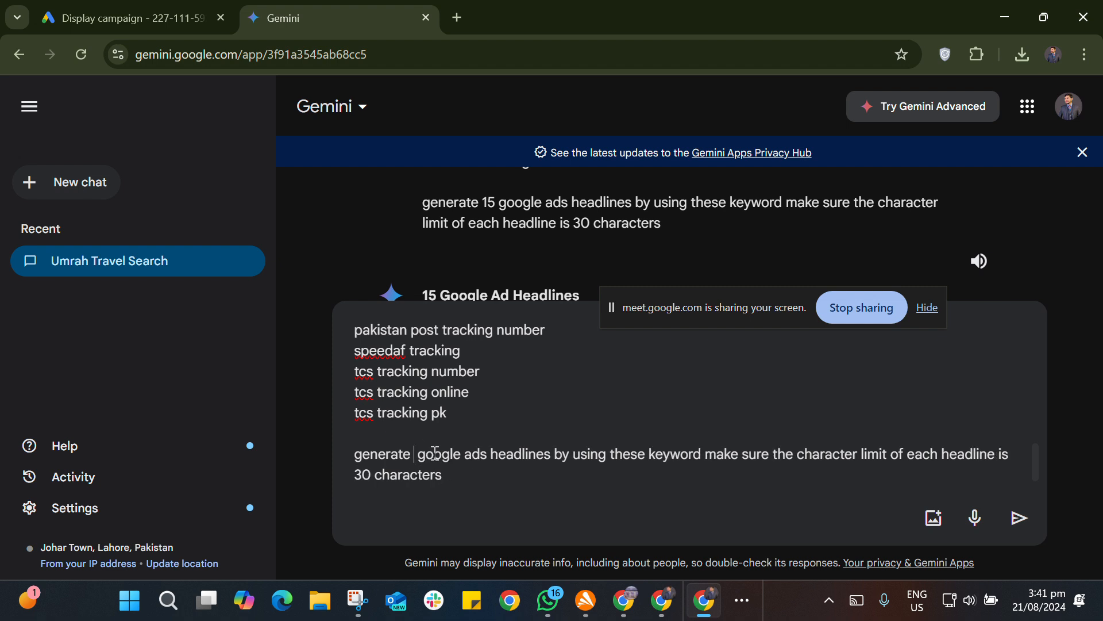
text(5)
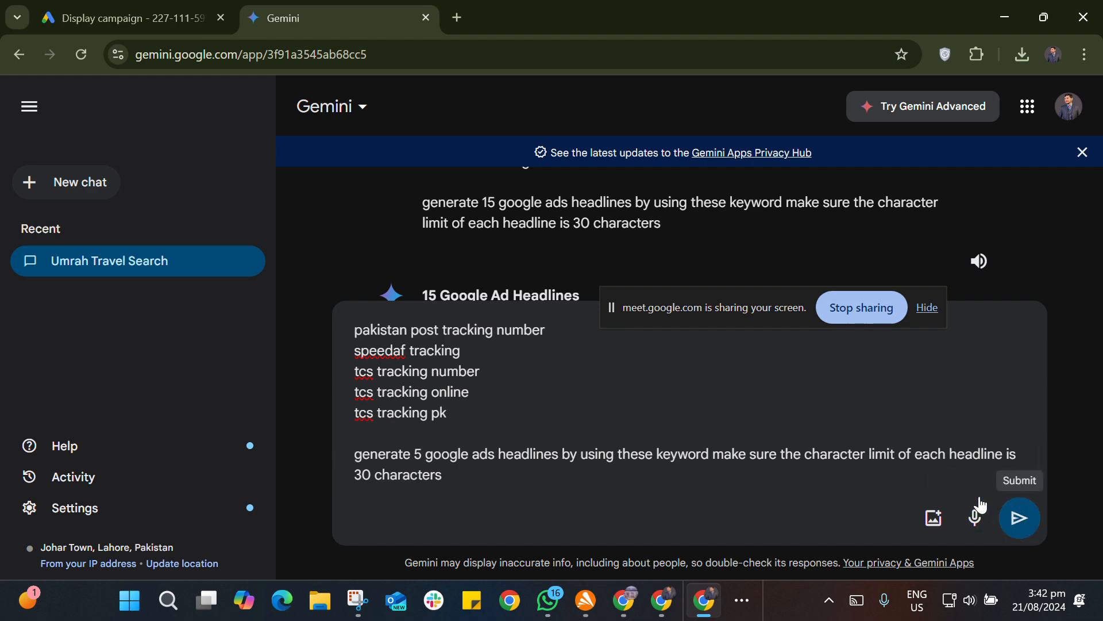
key(Return)
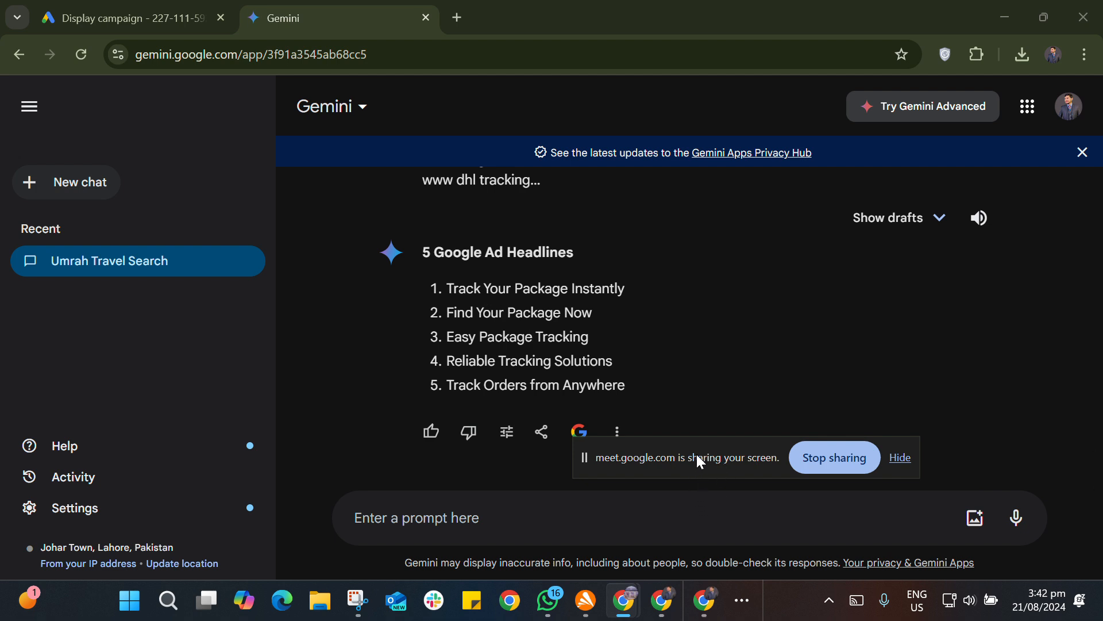
- Copy the generated headline "Track Your Package Instantly" and paste it into the first headline field of the Google Ads display ad
drag(696, 457, 644, 540)
drag(447, 288, 628, 296)
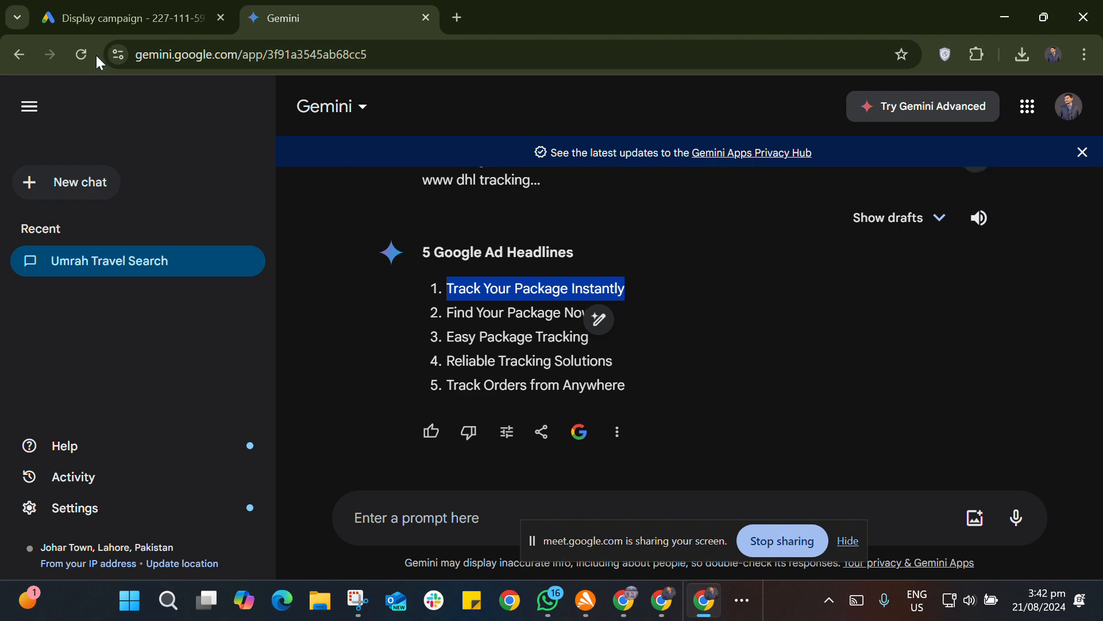
click(80, 9)
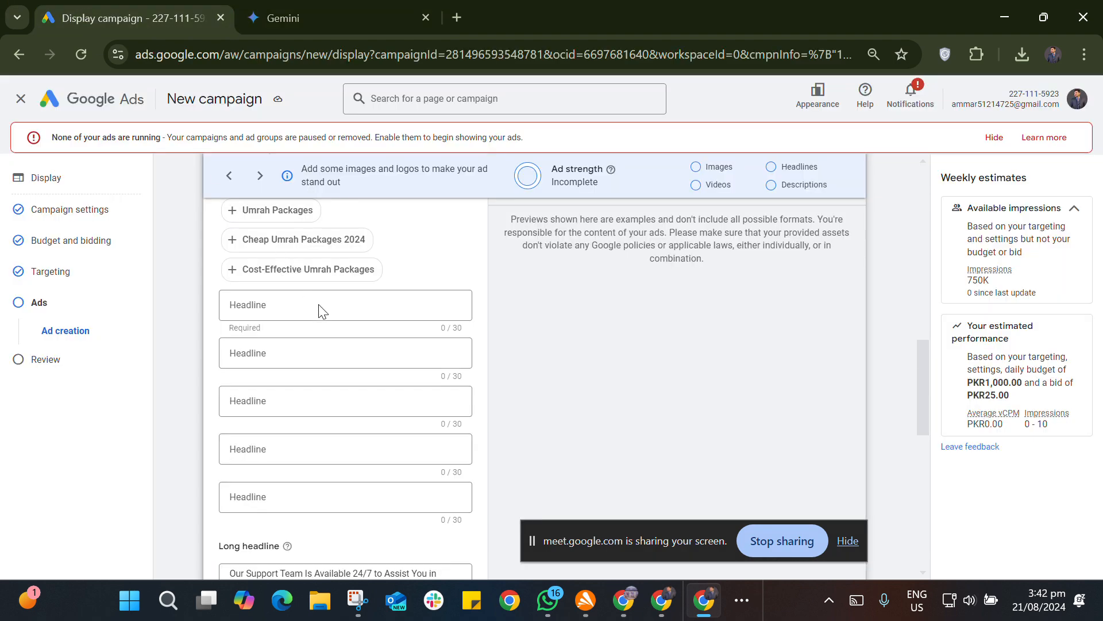
click(280, 309)
key(ctrl+v)
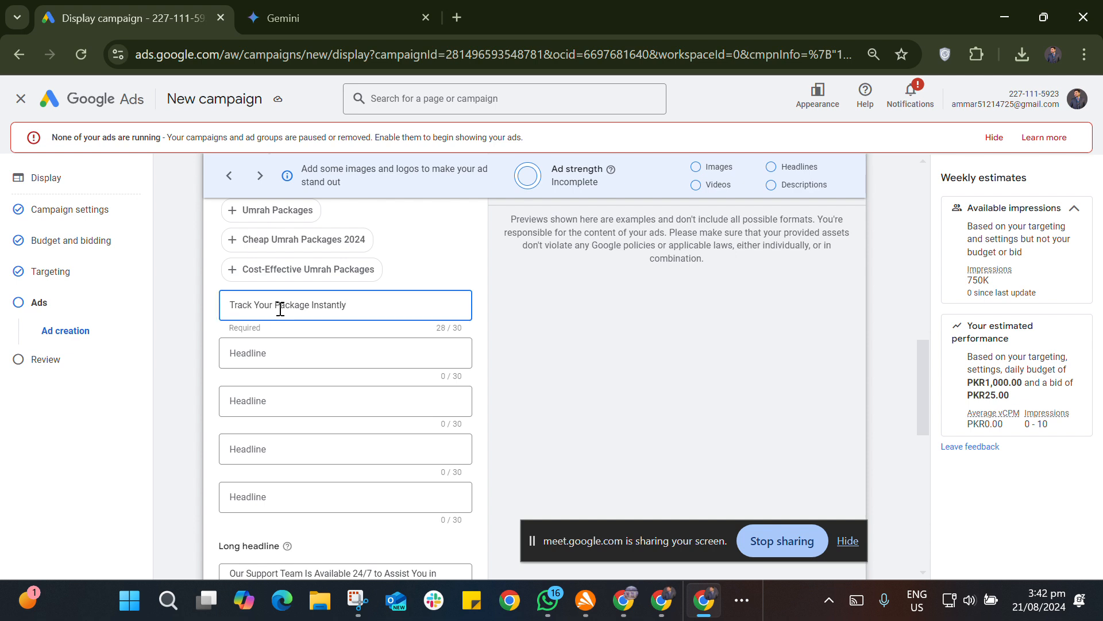
- Copy "Find Your Package Now" from Gemini and paste it into the ad's second headline field
click(329, 10)
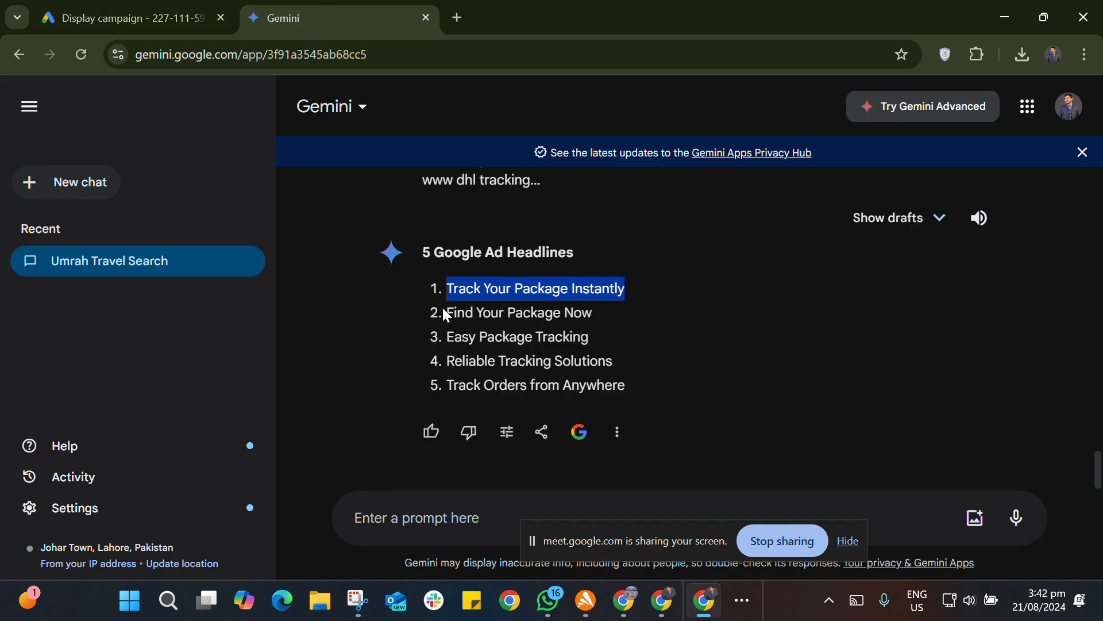
drag(448, 314, 591, 318)
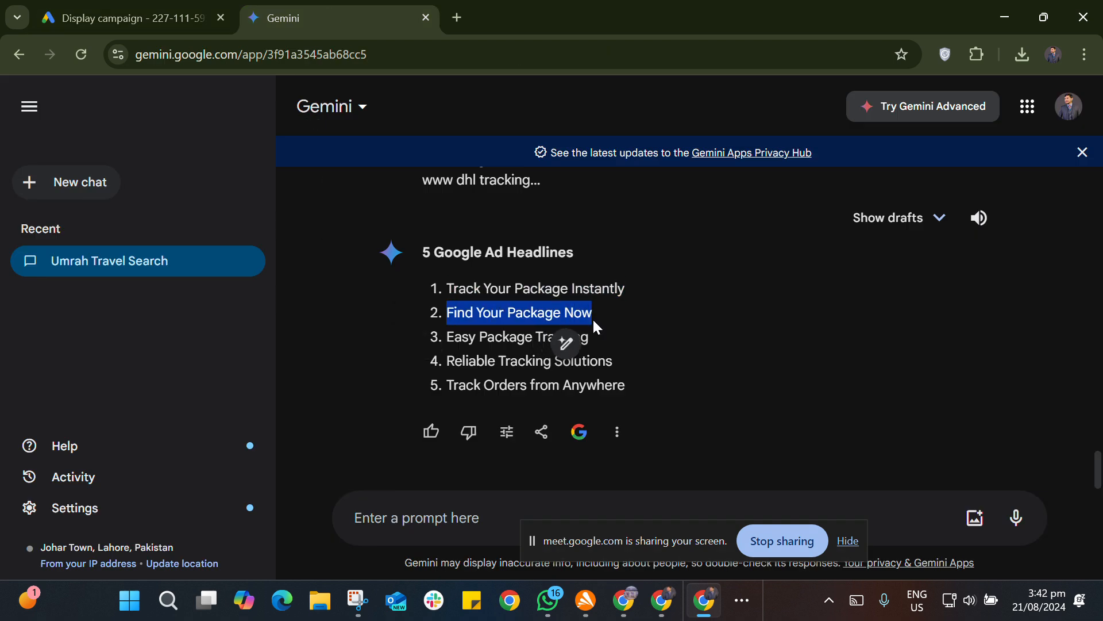
click(153, 15)
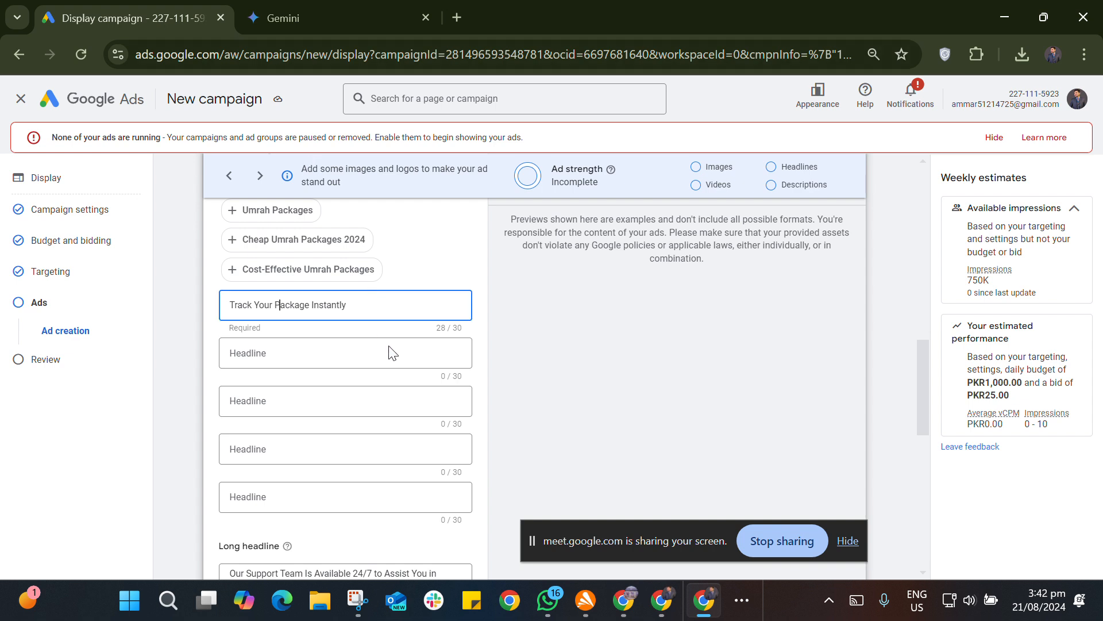
click(281, 362)
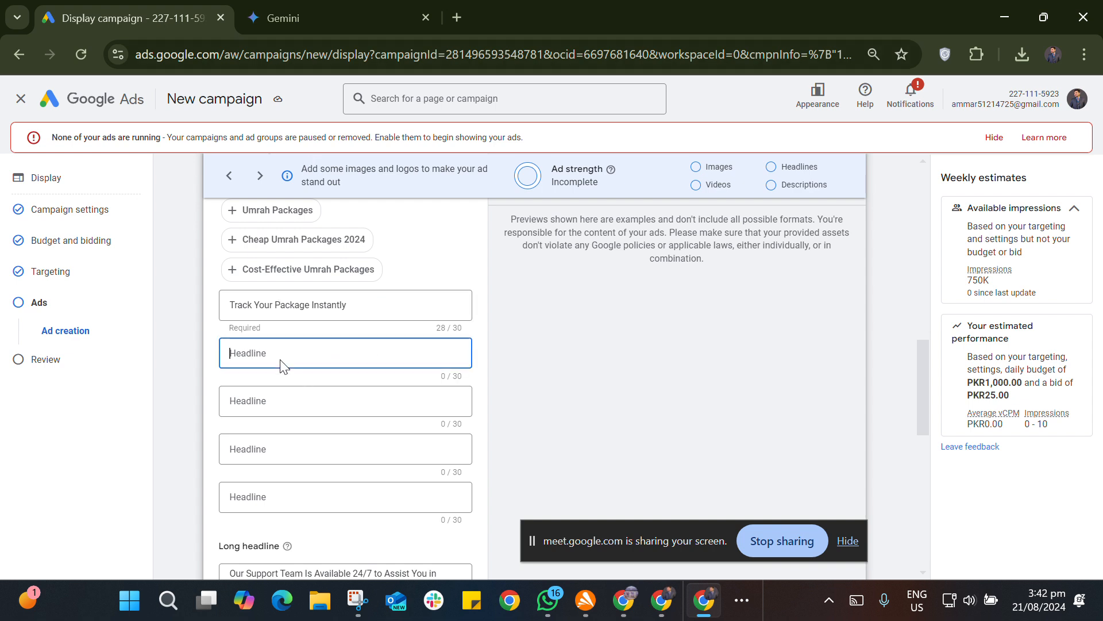
key(ctrl+v)
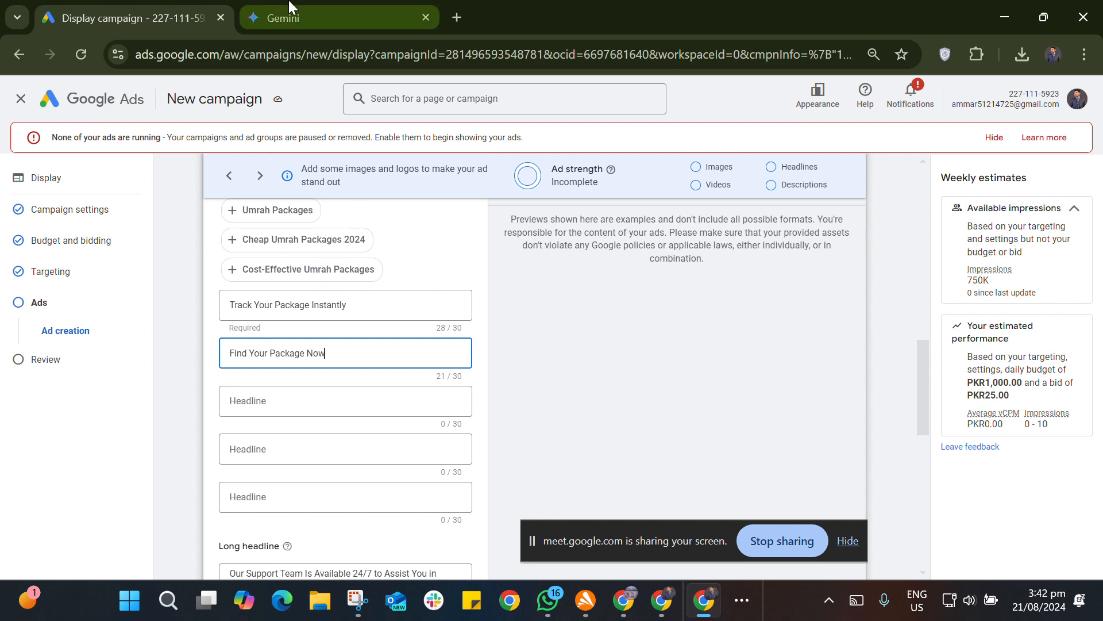
- Copy "Easy Package Tracking" from Gemini and paste it into the ad's third headline field
click(300, 9)
drag(451, 344, 631, 345)
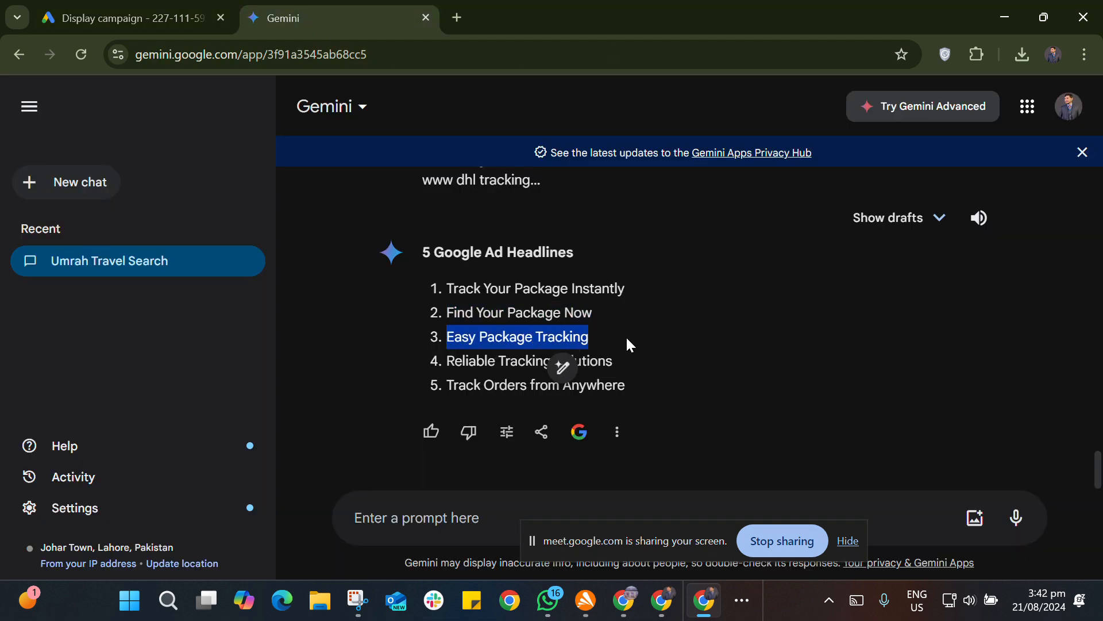
click(175, 12)
click(383, 402)
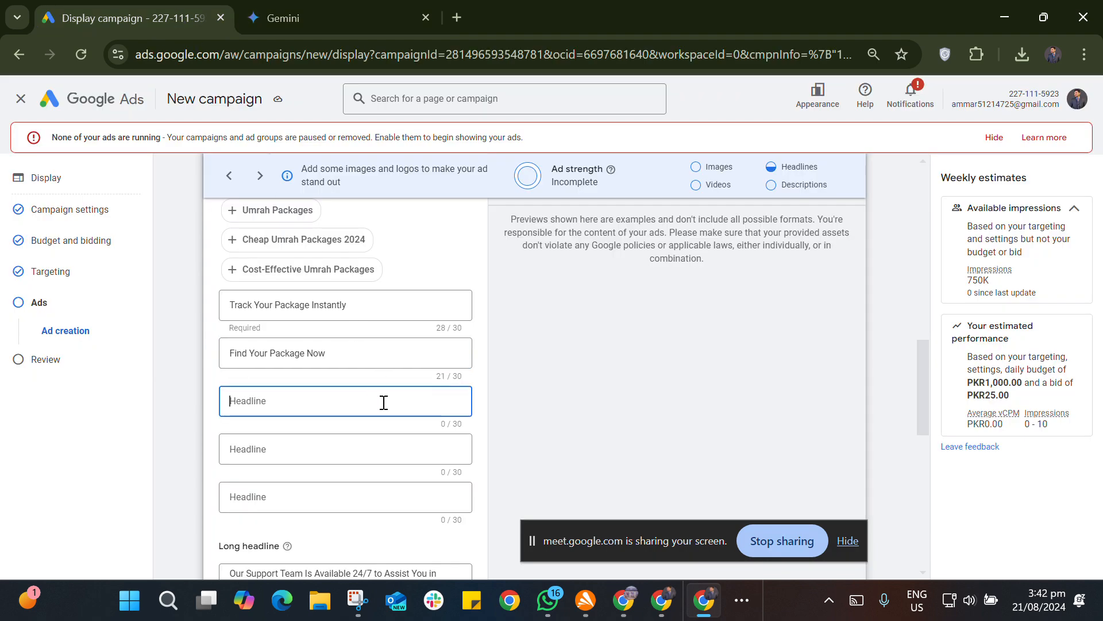
key(ctrl+v)
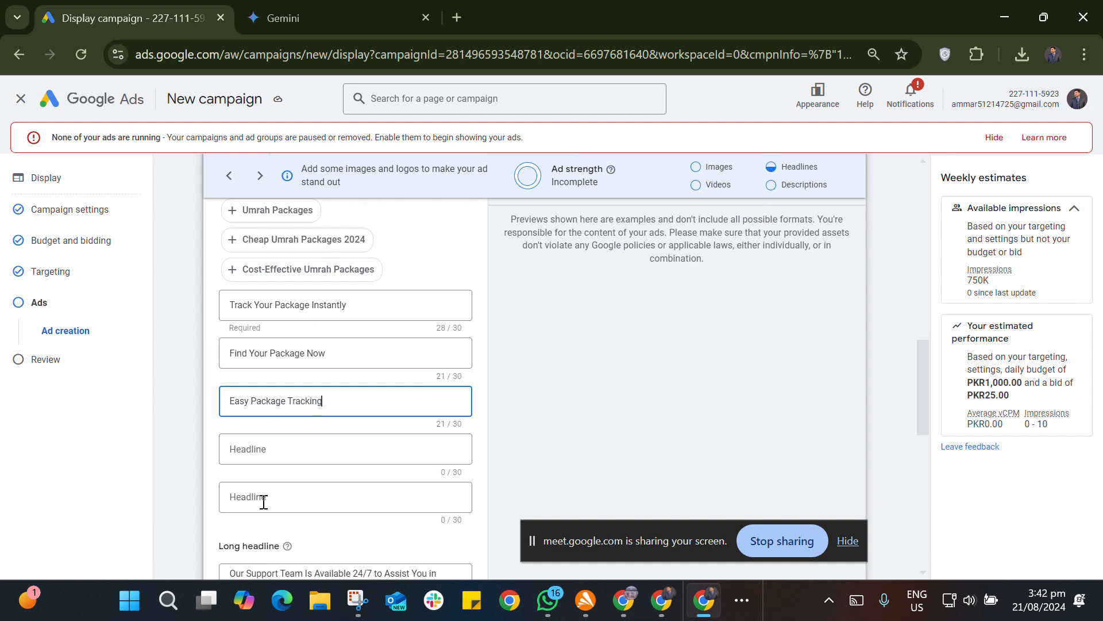
- Copy "Reliable Tracking Solutions" from Gemini and paste it into the fourth headline field, replacing any suggested Umrah text there
click(285, 448)
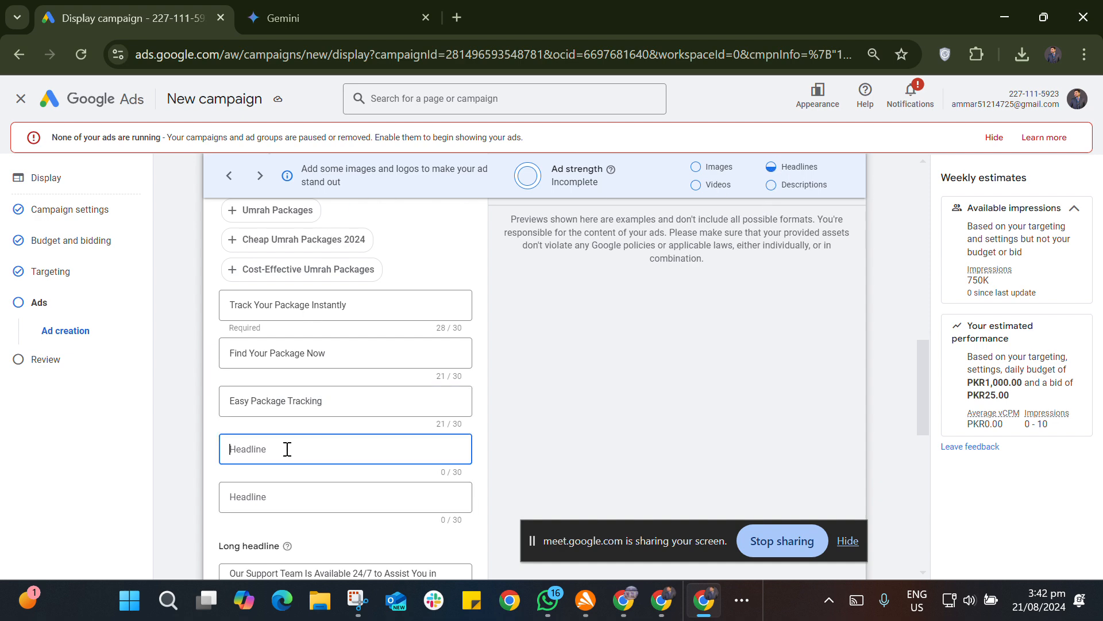
click(280, 5)
drag(449, 361, 615, 356)
key(ctrl+c)
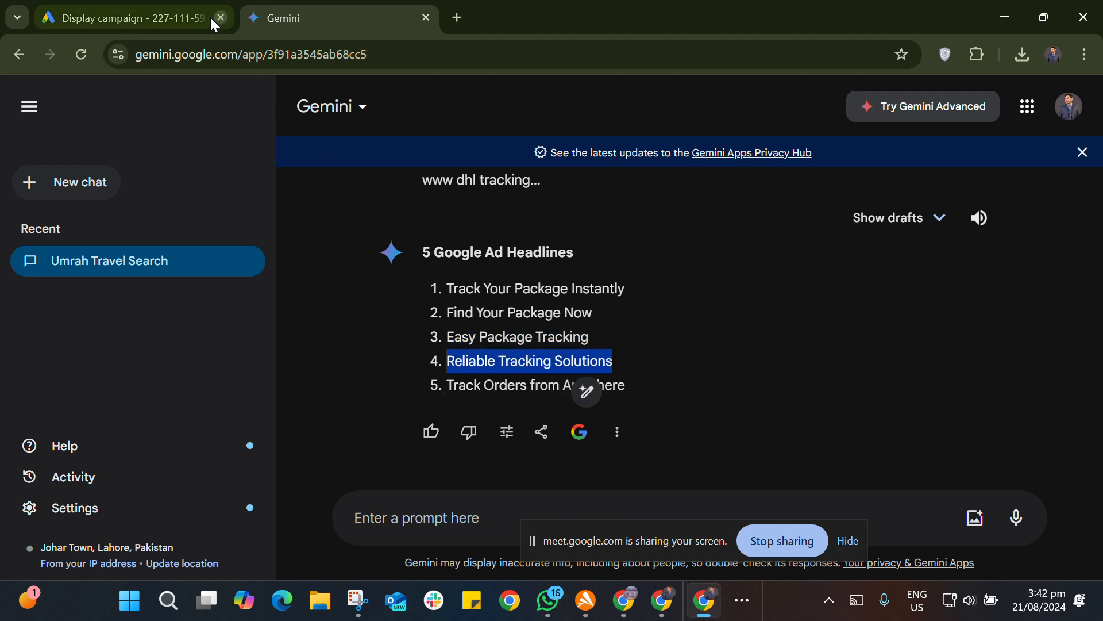
click(162, 16)
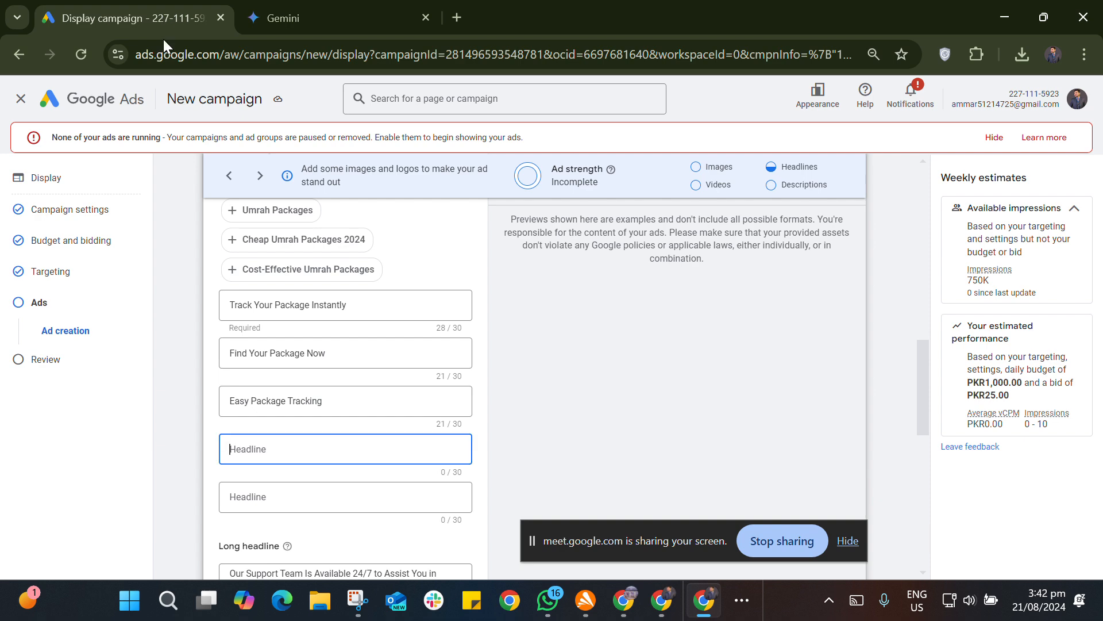
click(340, 449)
click(334, 445)
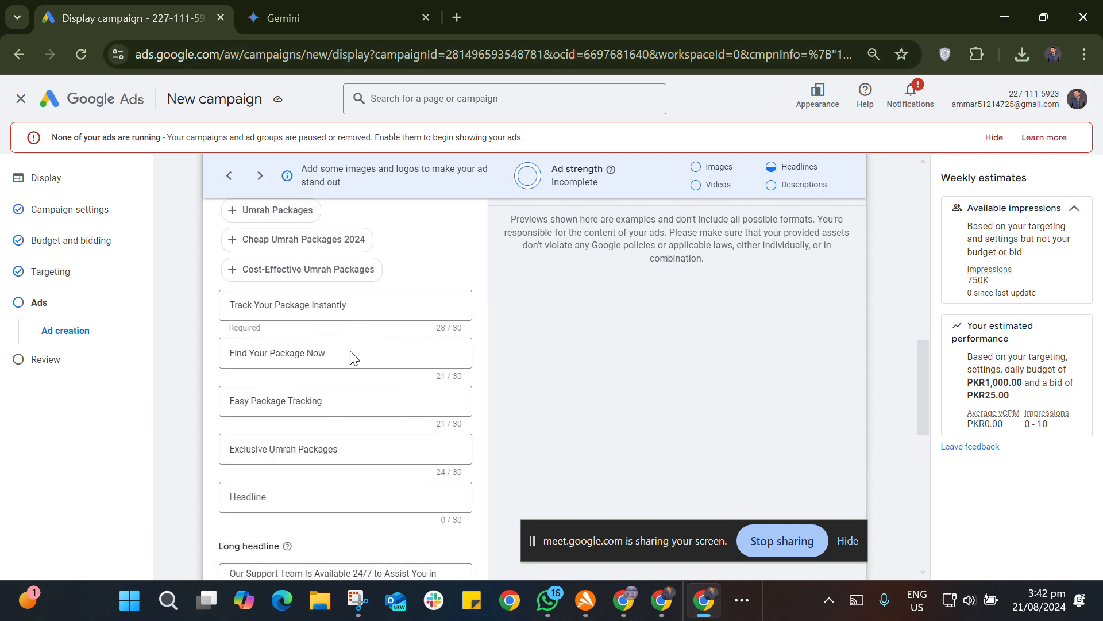
drag(340, 450, 195, 445)
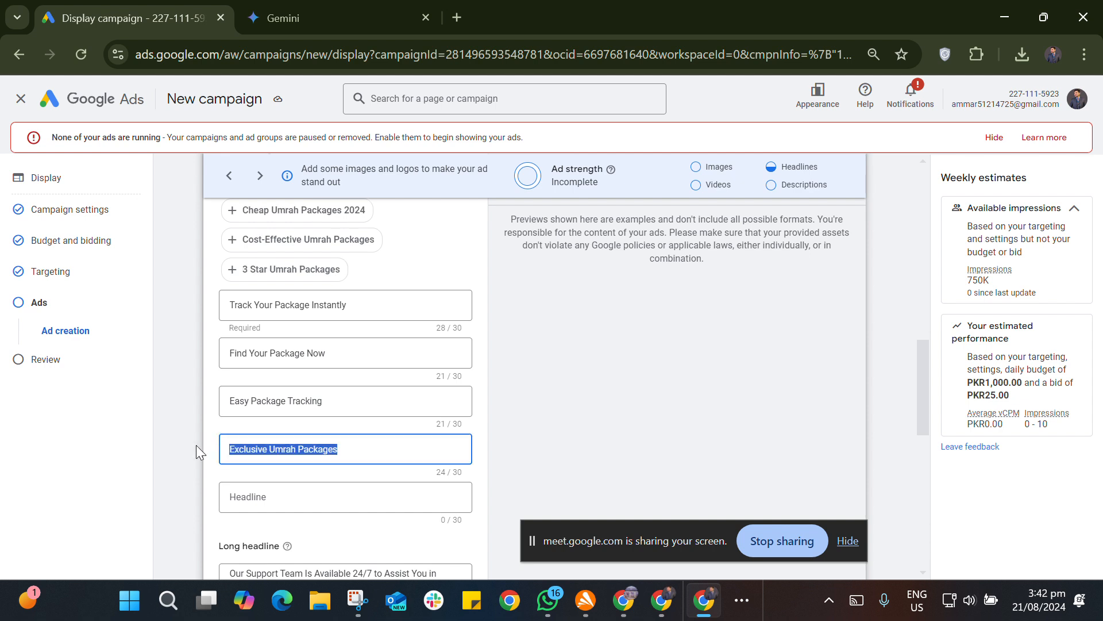
key(ctrl+v)
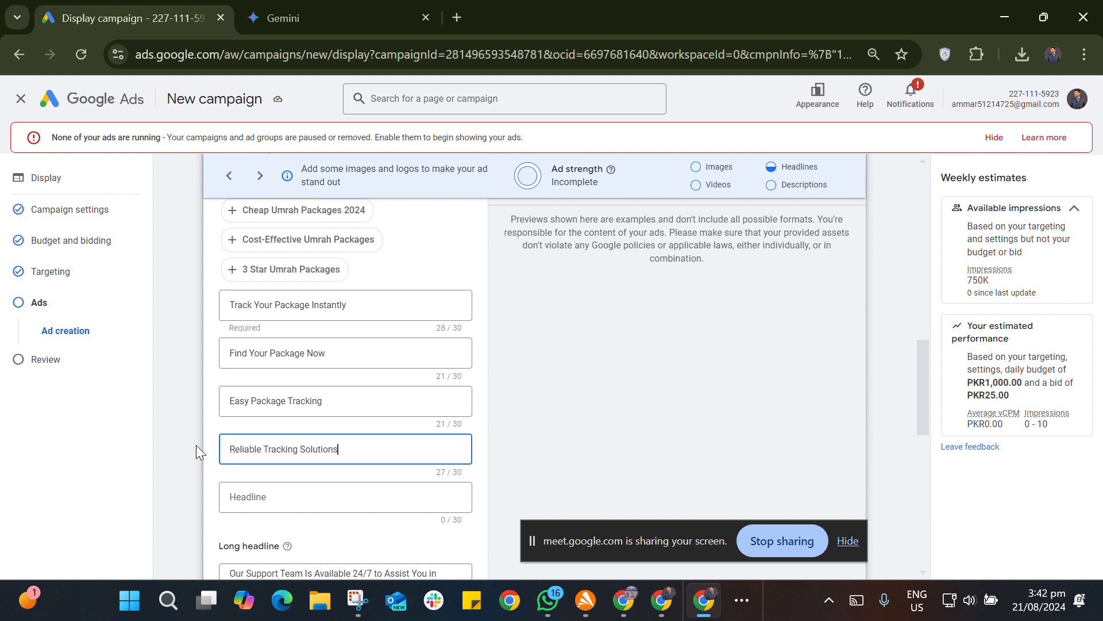
- Copy "Track Orders from Anywhere" from Gemini and paste it into the ad's fifth headline field
click(403, 495)
click(339, 12)
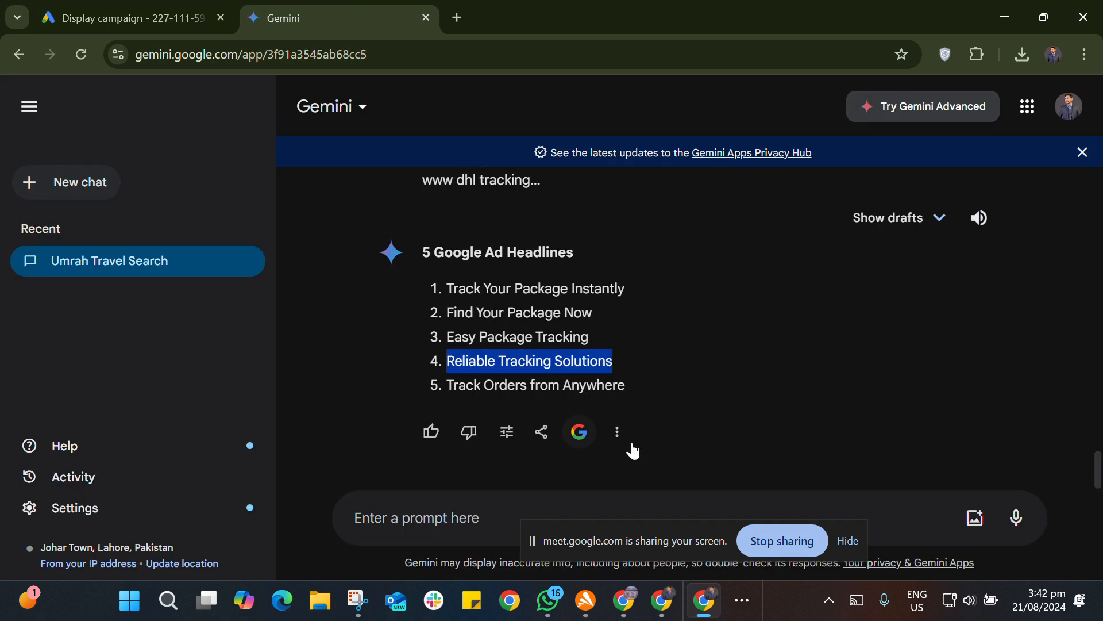
drag(627, 385, 450, 384)
key(ctrl+c)
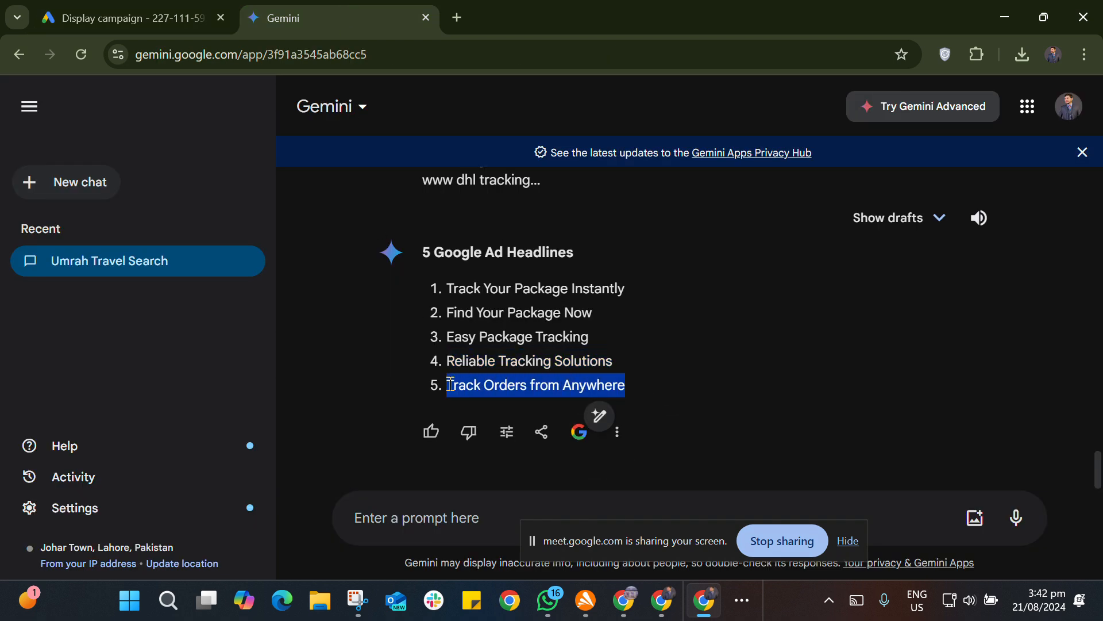
click(371, 497)
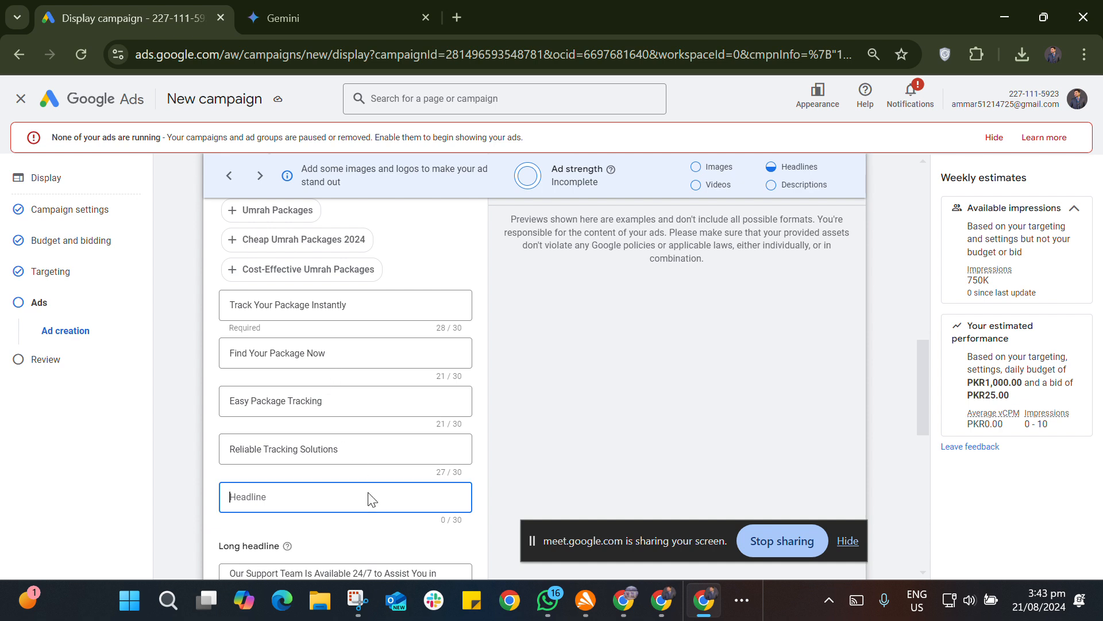
key(ctrl+v)
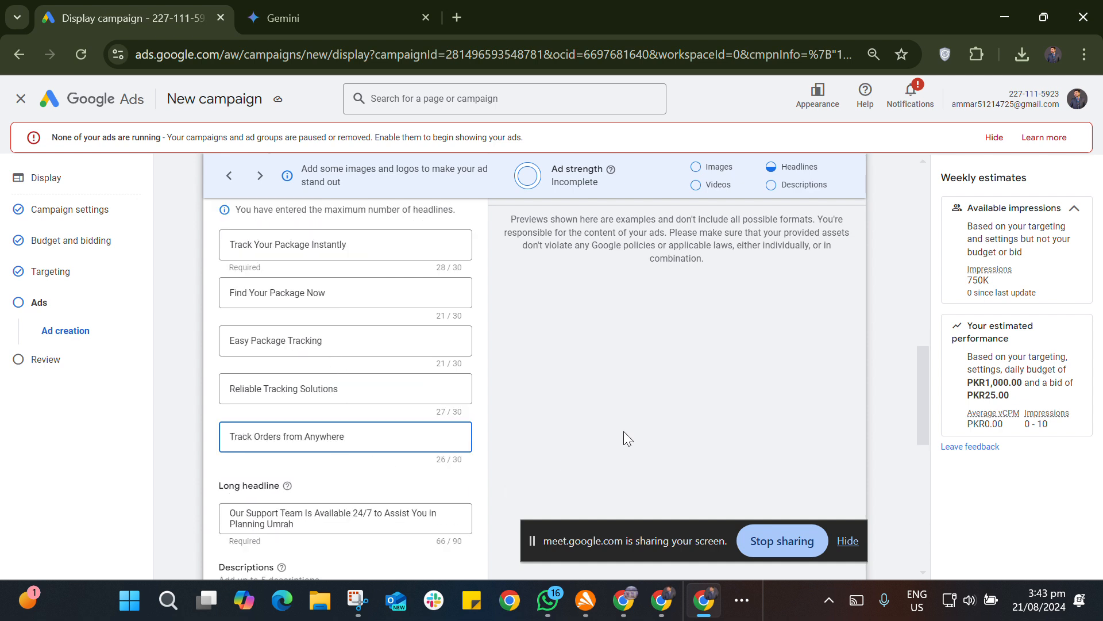
click(617, 428)
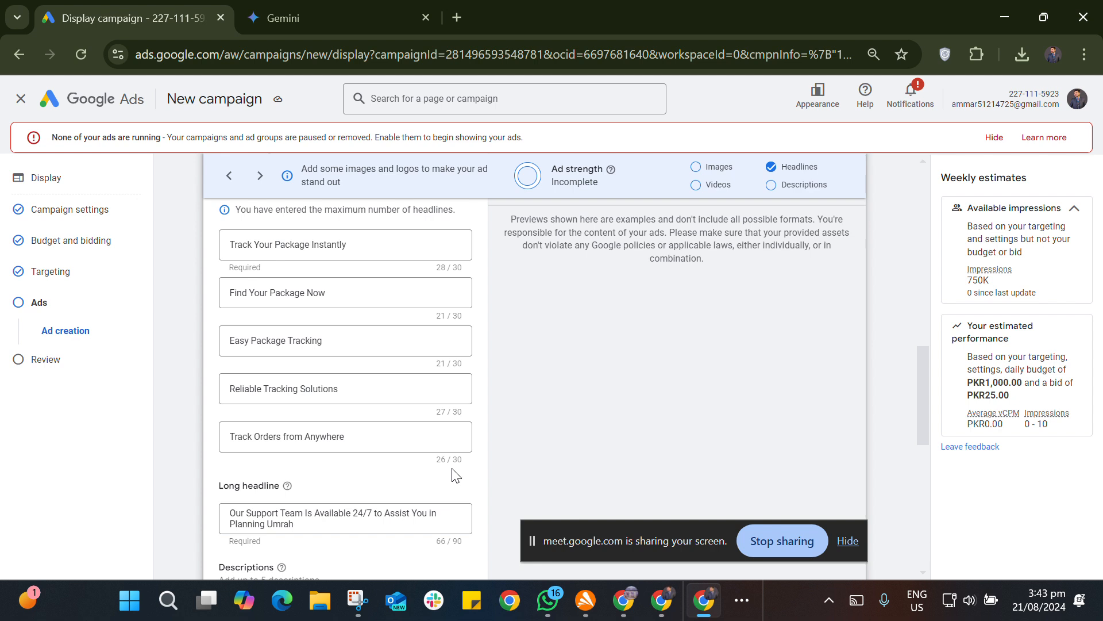
- Copy the earlier Gemini request for 4 Google Ads descriptions of 90 characters and paste it into a new prompt
scroll(454, 471, down, 2)
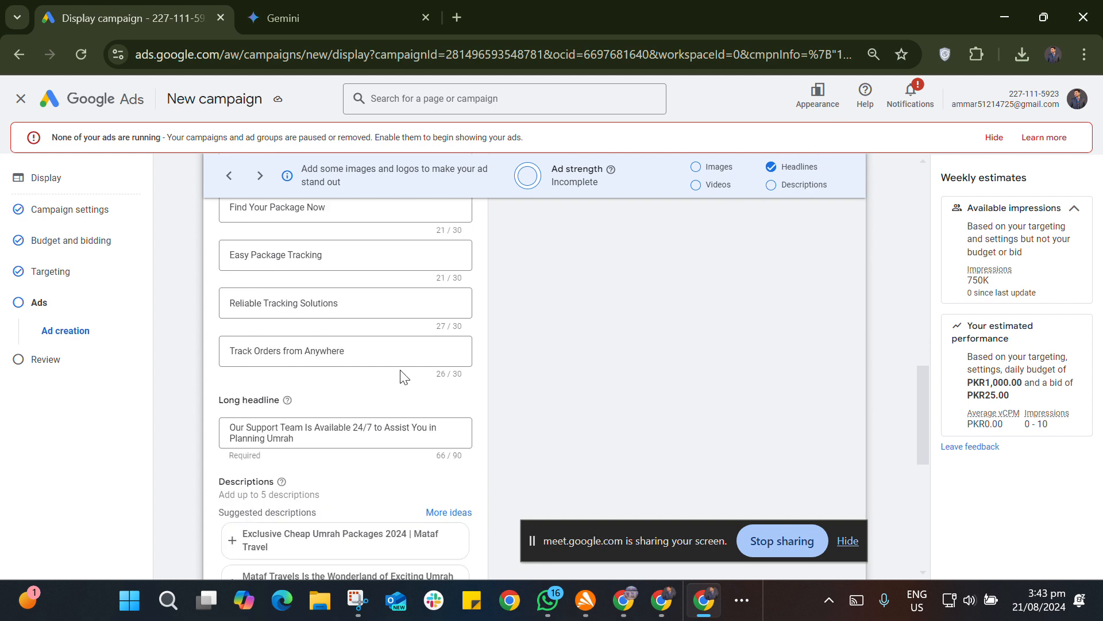
scroll(402, 375, down, 1)
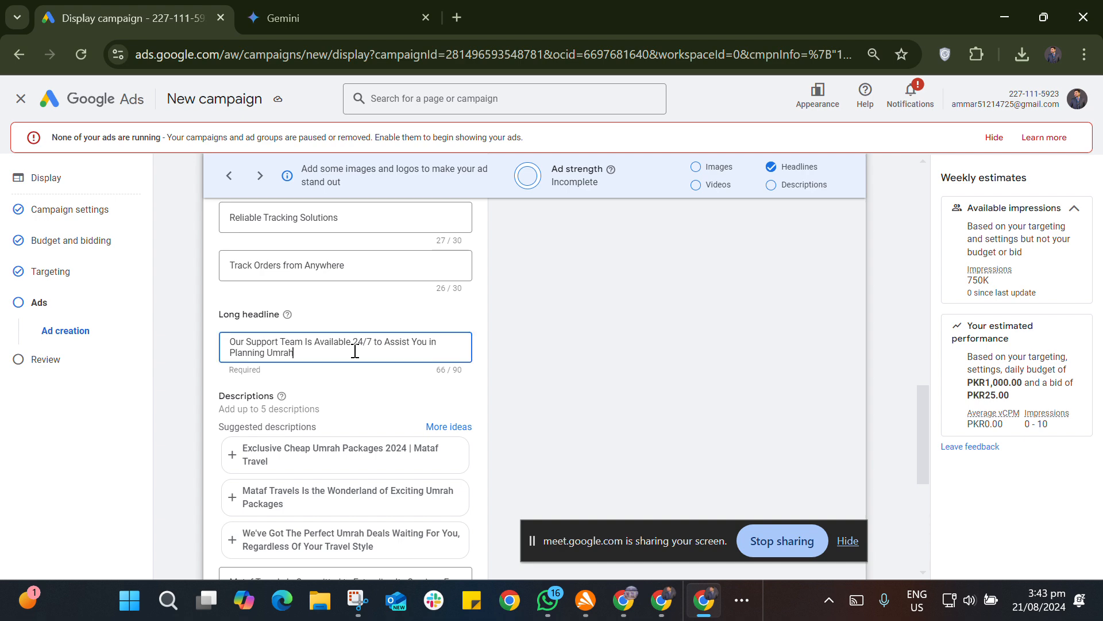
click(301, 8)
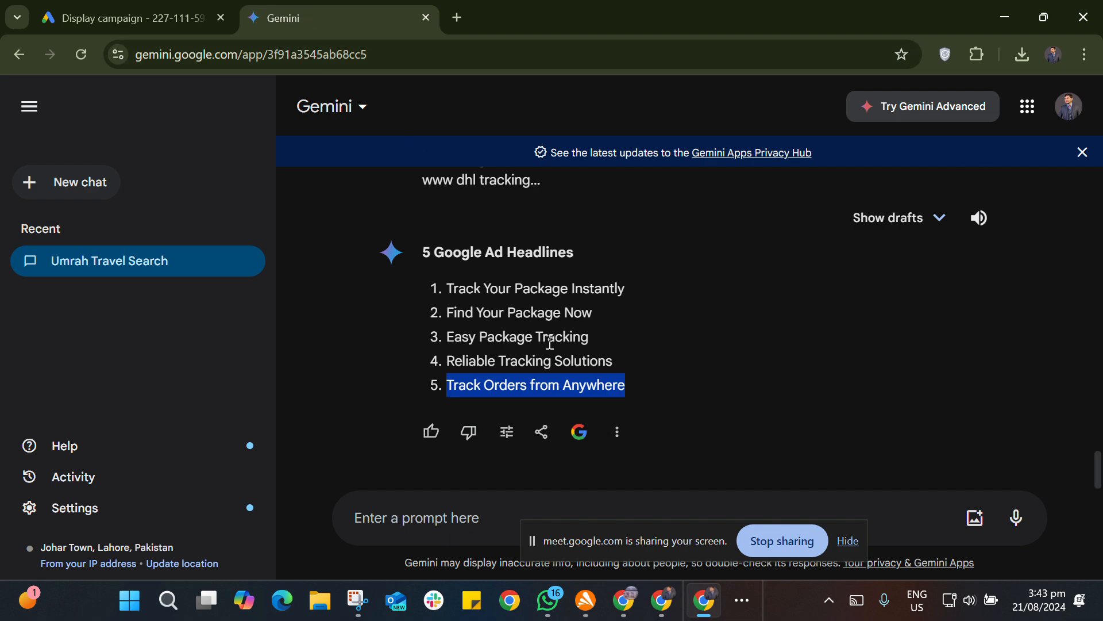
scroll(547, 343, up, 10)
scroll(568, 353, up, 5)
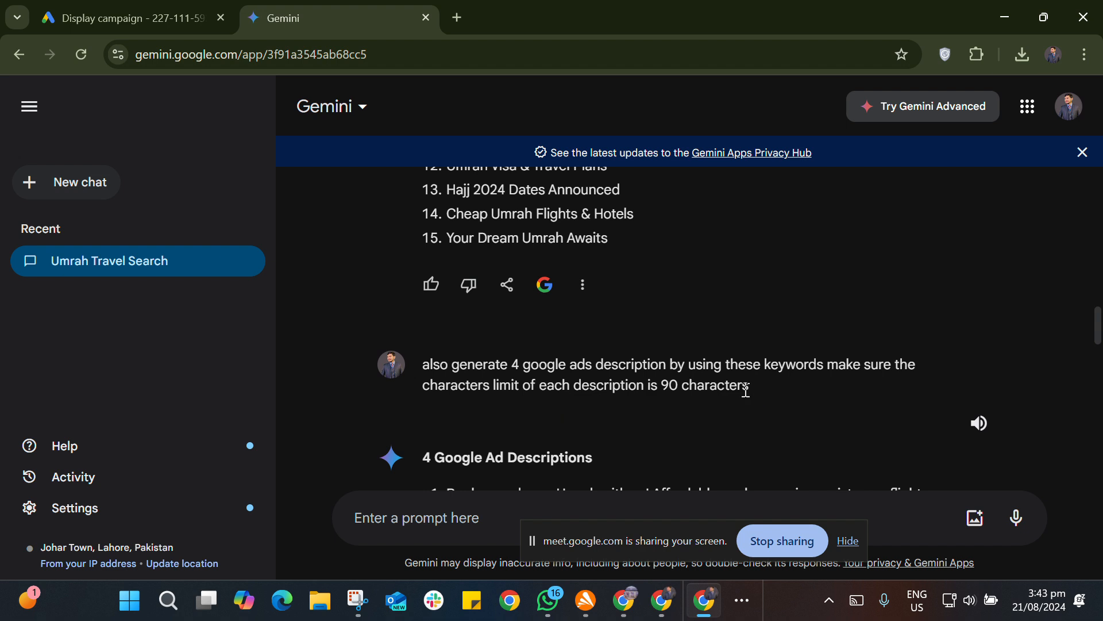
drag(746, 389, 430, 366)
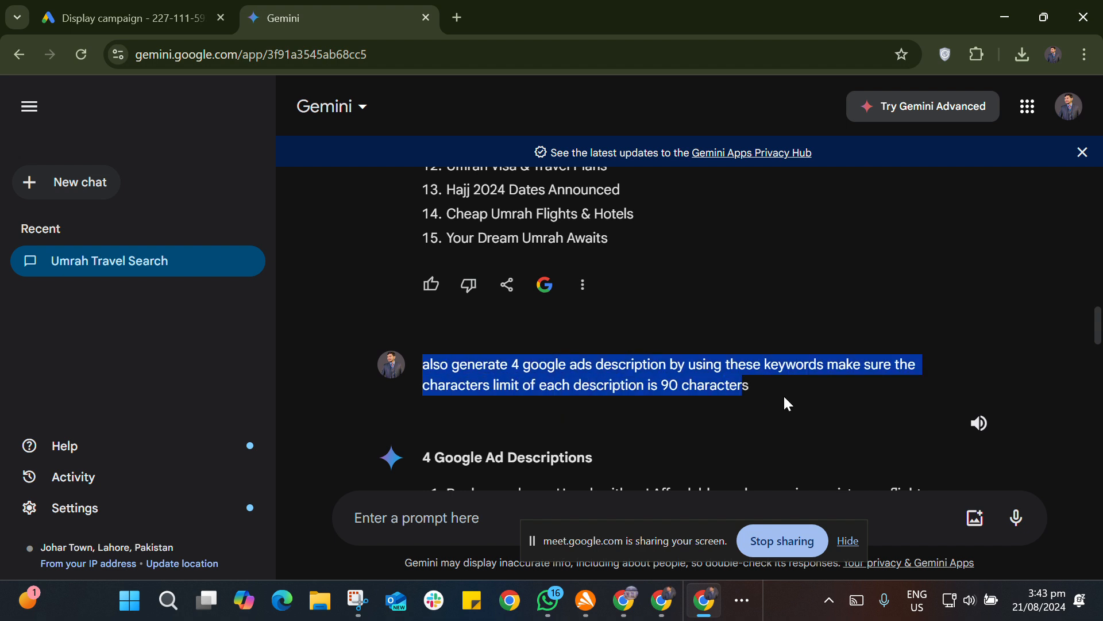
drag(783, 394, 426, 356)
scroll(686, 396, down, 15)
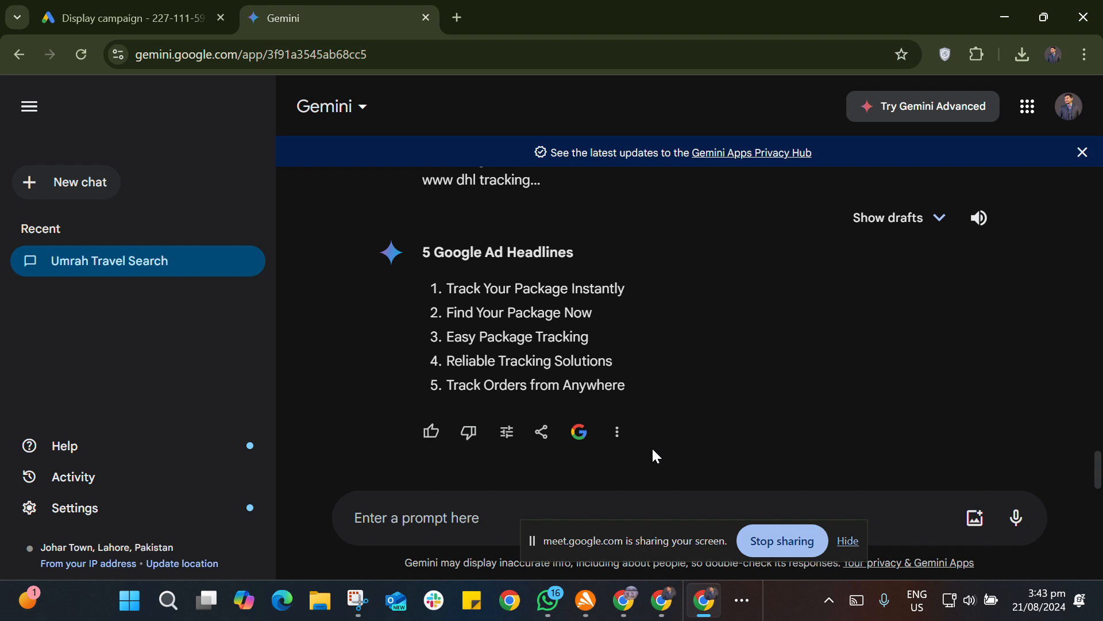
click(640, 505)
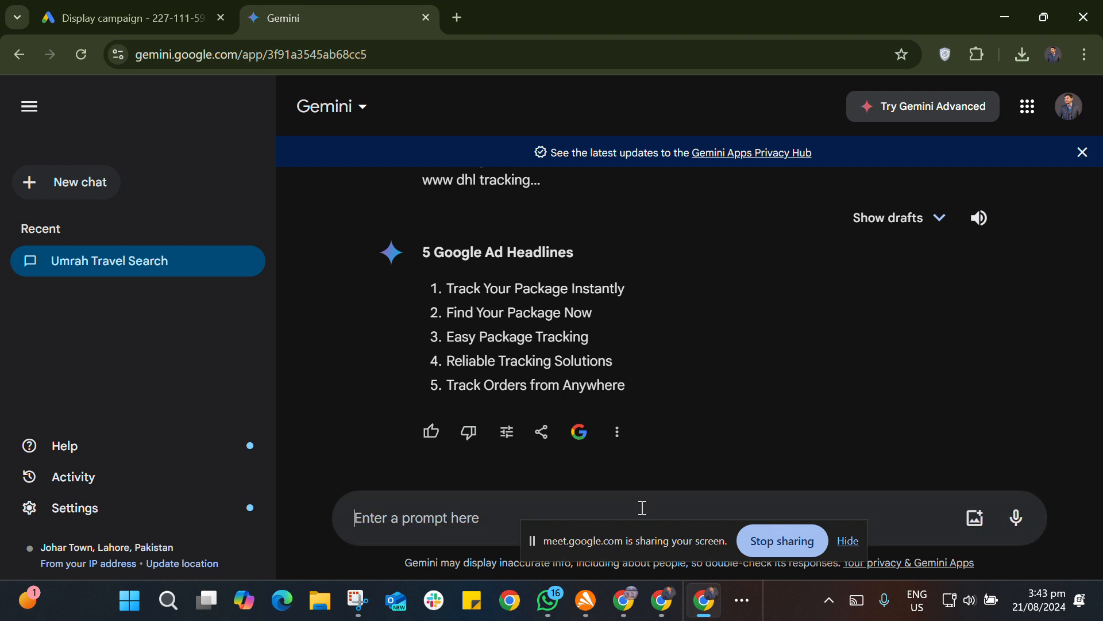
text(also generate 4 google ads description by using these keywords make sure the characters limit of each description is 90 characters)
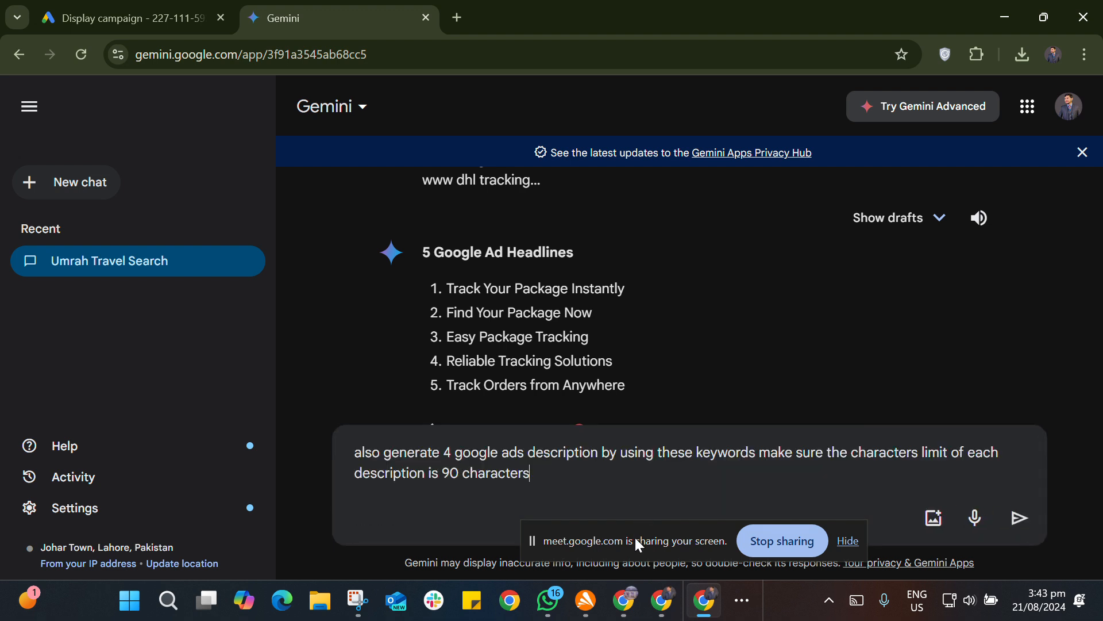
- Change the requested number of descriptions in the prompt to 1 and submit it
click(451, 452)
key(BackSpace)
text(1)
key(Return)
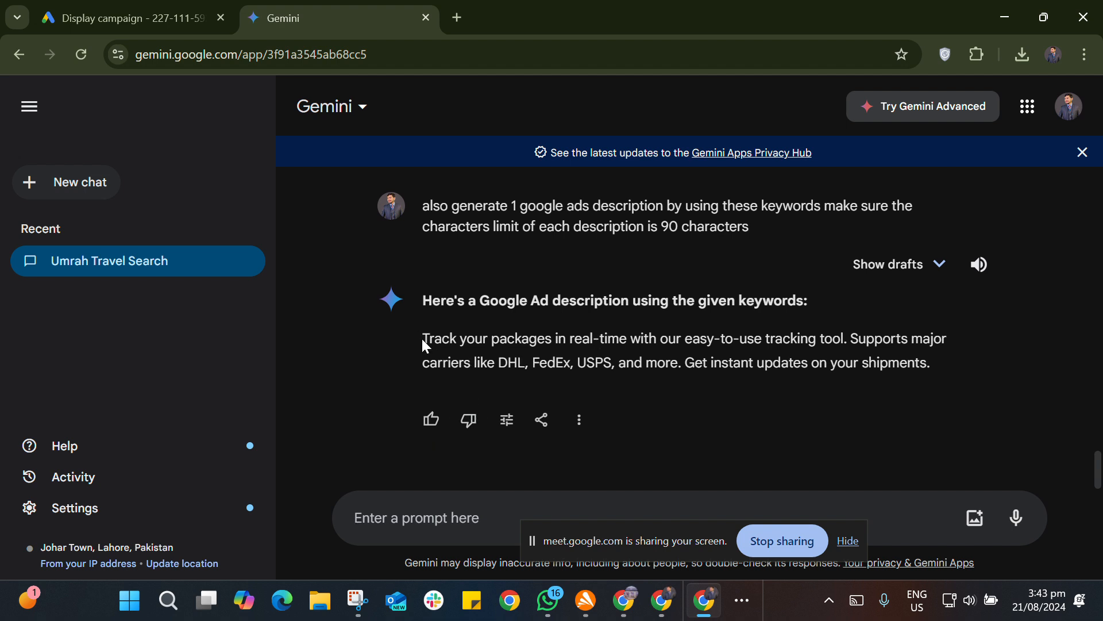
- Replace the ad's long headline with Gemini's generated description and delete its closing sentence "Get instant updates on your shipments."
drag(421, 339, 931, 370)
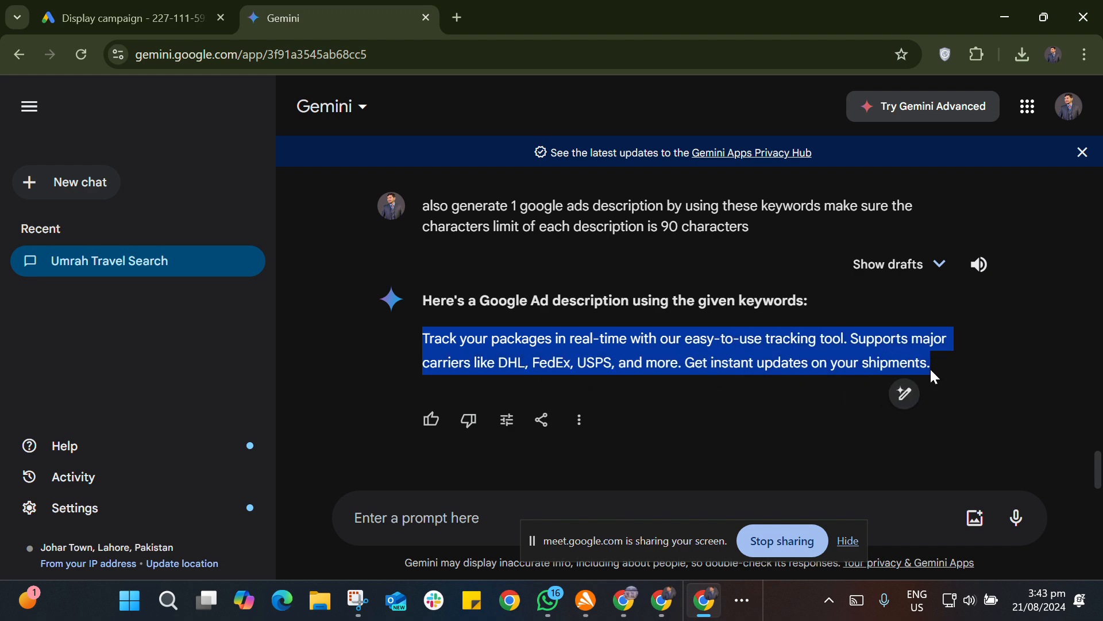
click(164, 16)
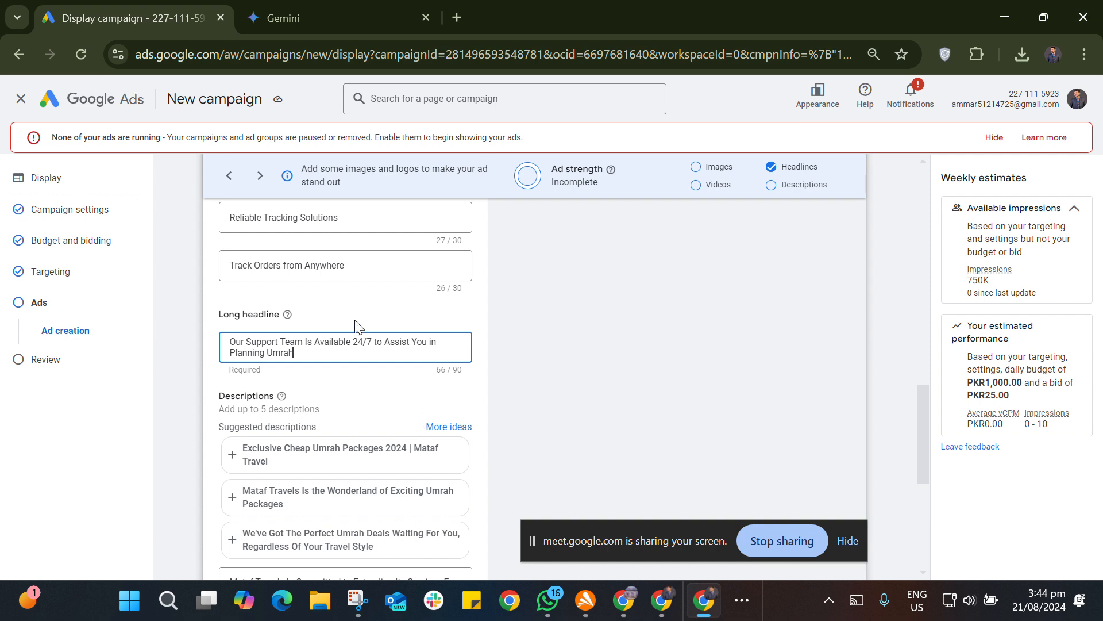
drag(296, 267, 213, 263)
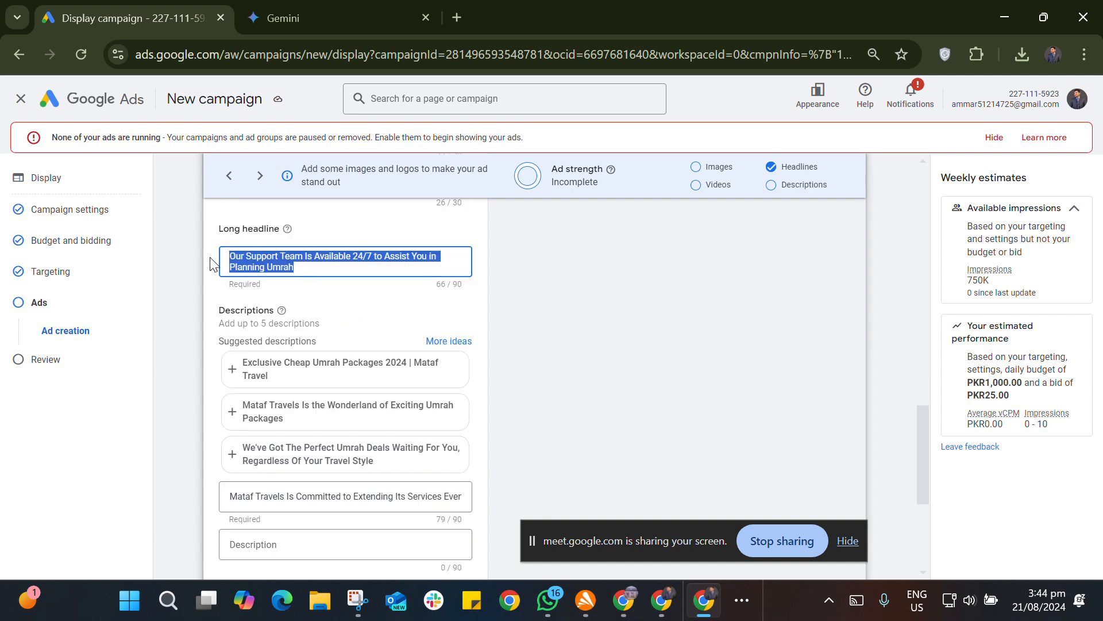
key(ctrl+v)
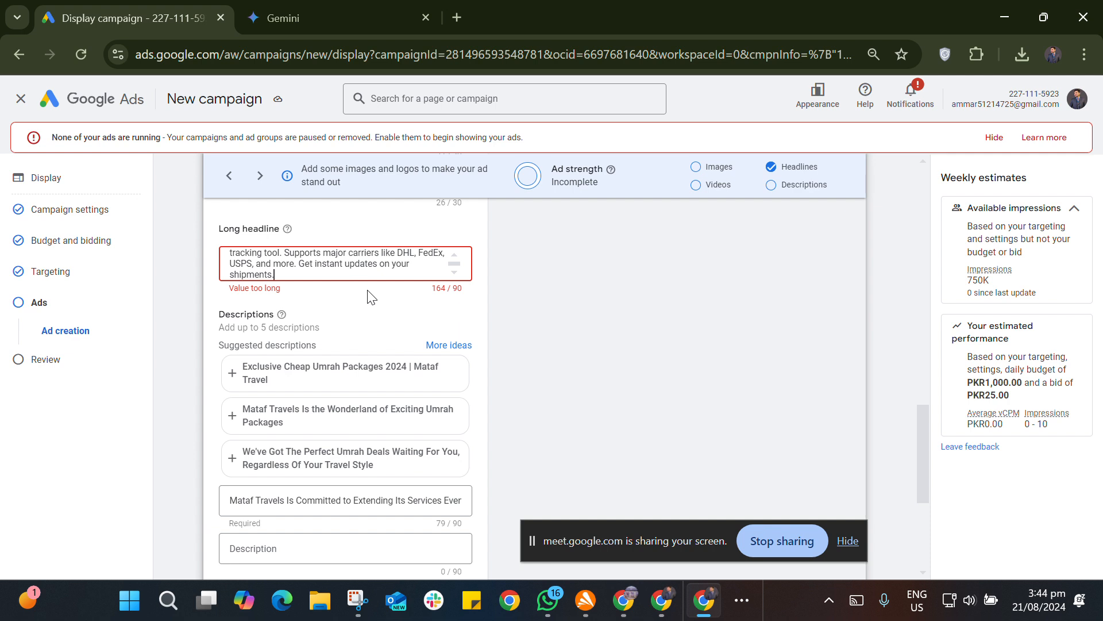
shift+click(300, 264)
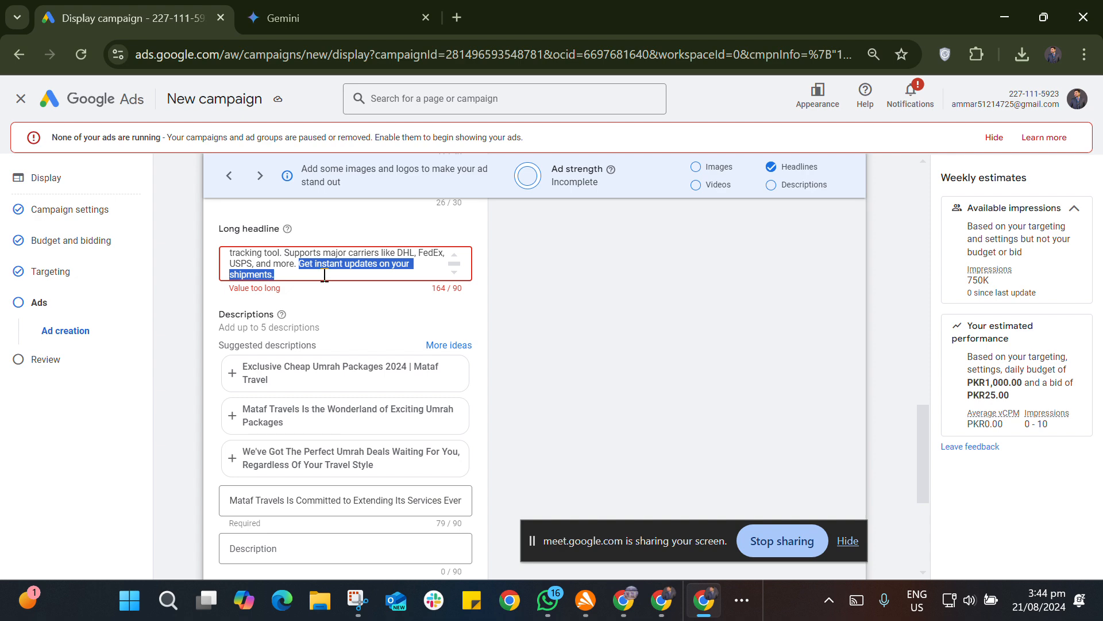
key(BackSpace)
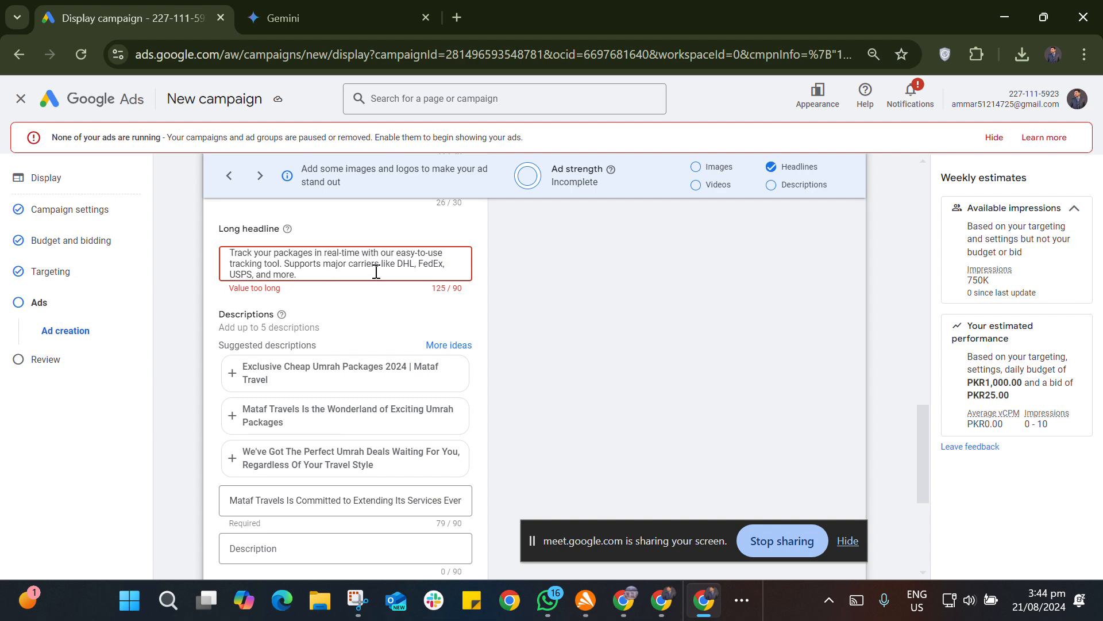
- Send Gemini the follow-up prompt "i said 90 chracters" to get a shorter description
click(320, 18)
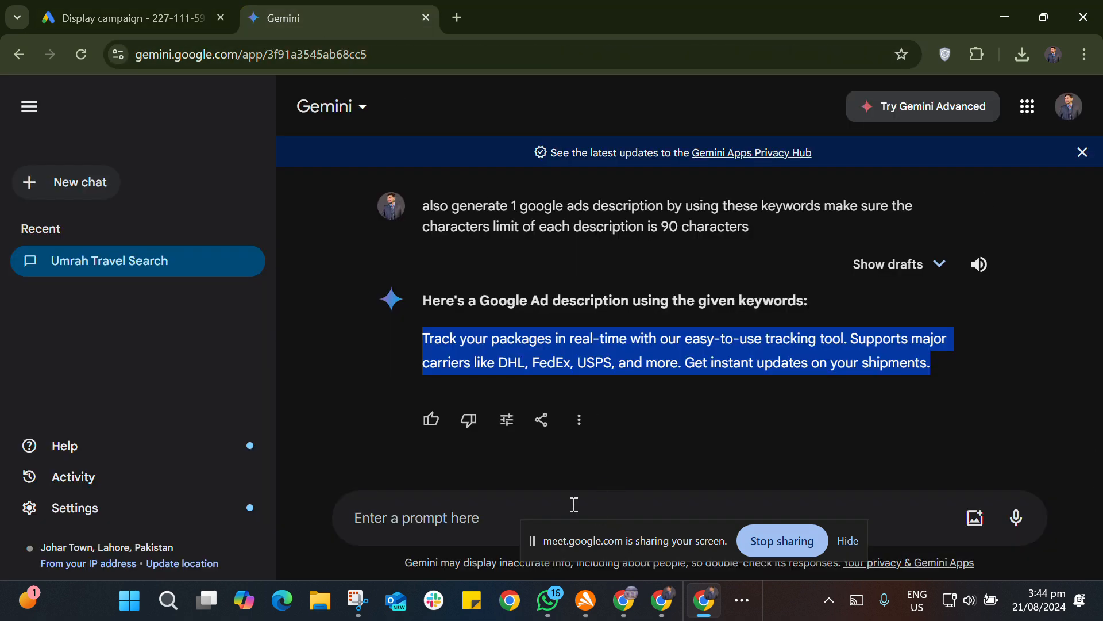
click(435, 513)
text(i ai)
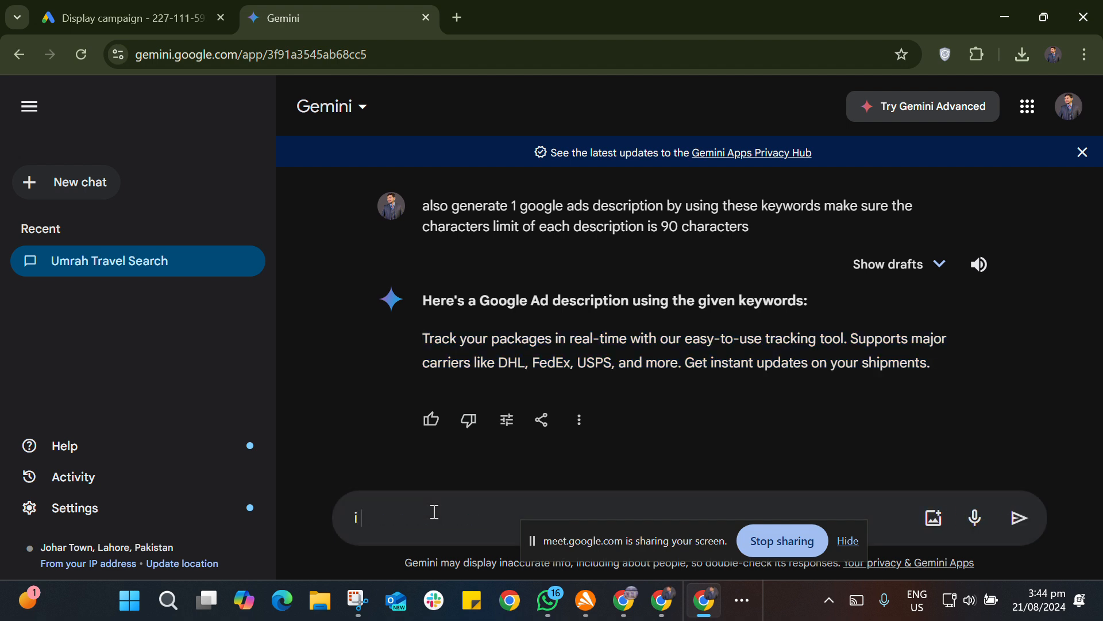
key(BackSpace)
key(BackSpace)
text(said 90 chraxters)
key(BackSpace)
key(BackSpace)
key(BackSpace)
key(BackSpace)
key(BackSpace)
text(cters)
key(Return)
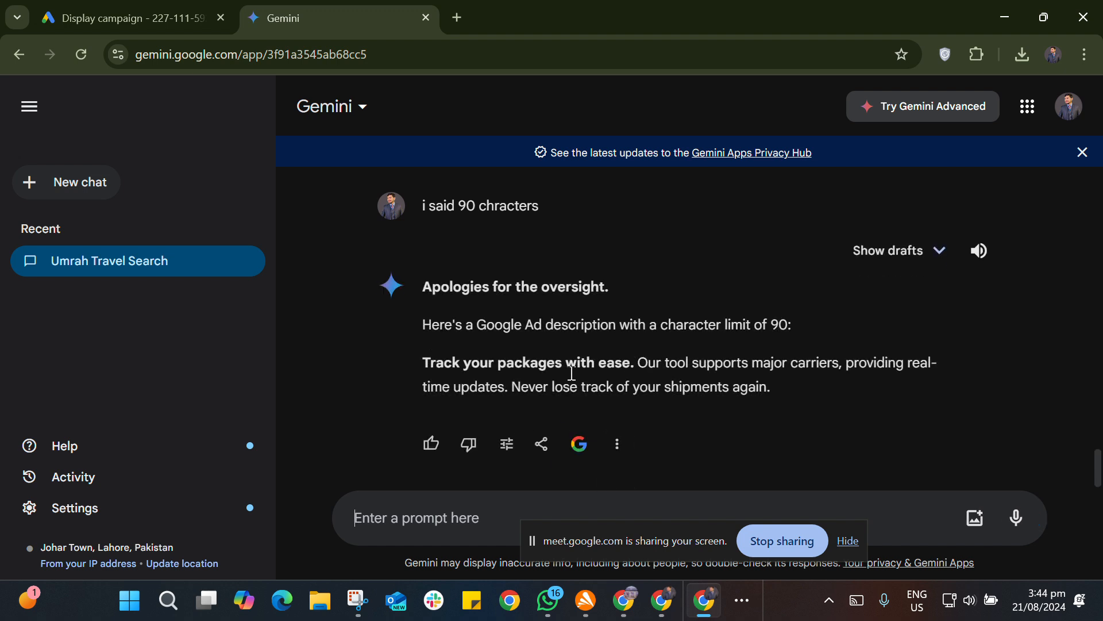
- Replace the ad's long headline with Gemini's new description, starting "Track your packages with ease."
drag(422, 362, 774, 384)
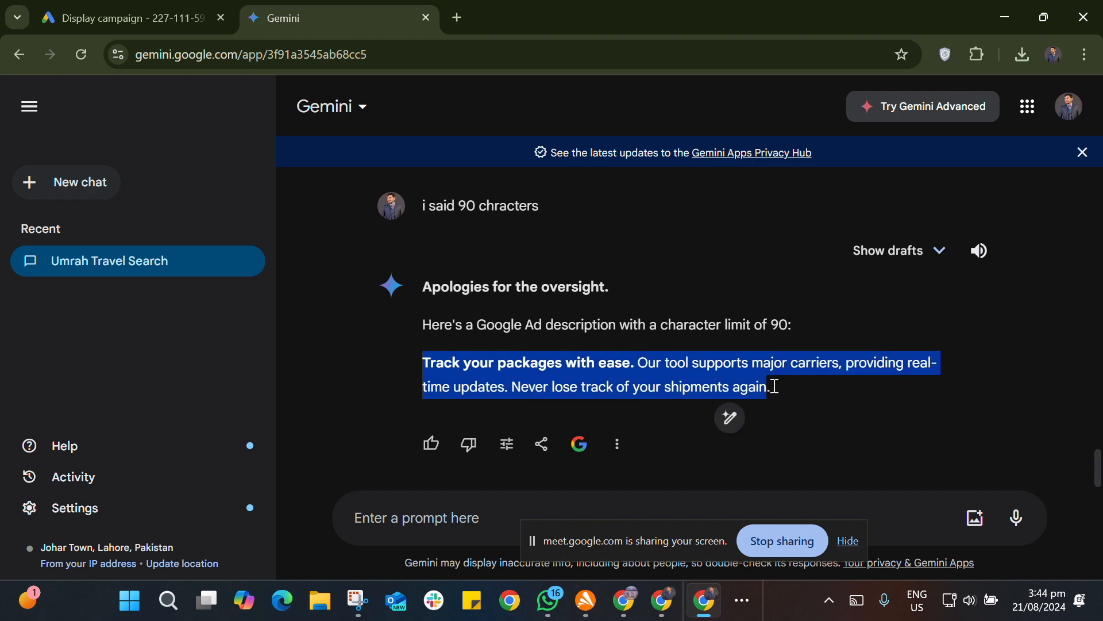
right_click(739, 386)
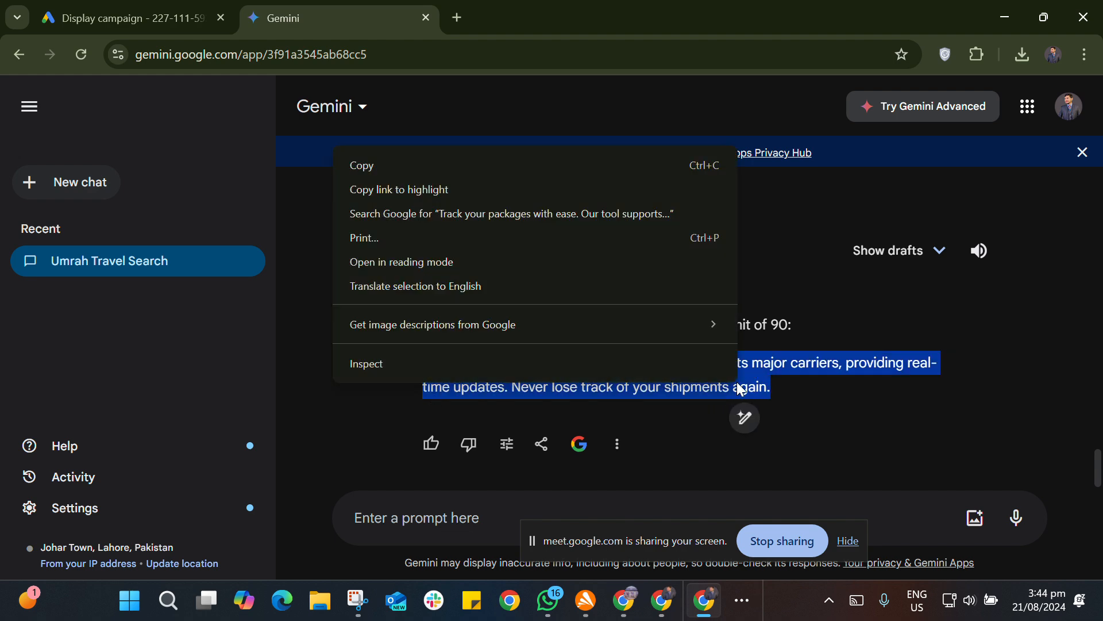
click(512, 166)
click(123, 18)
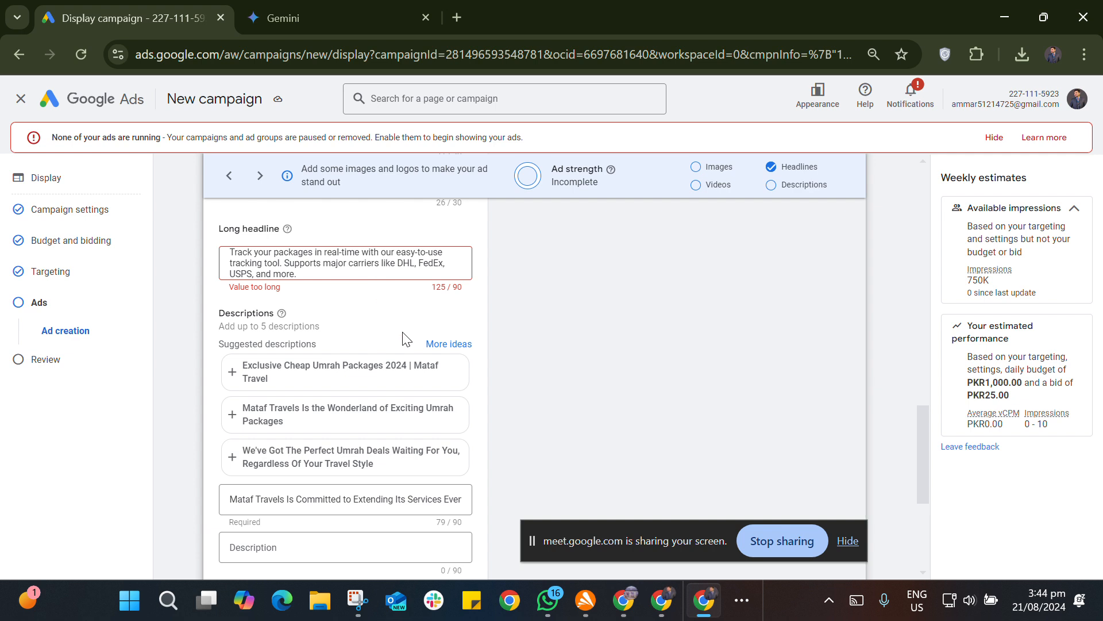
click(330, 273)
key(ctrl+a)
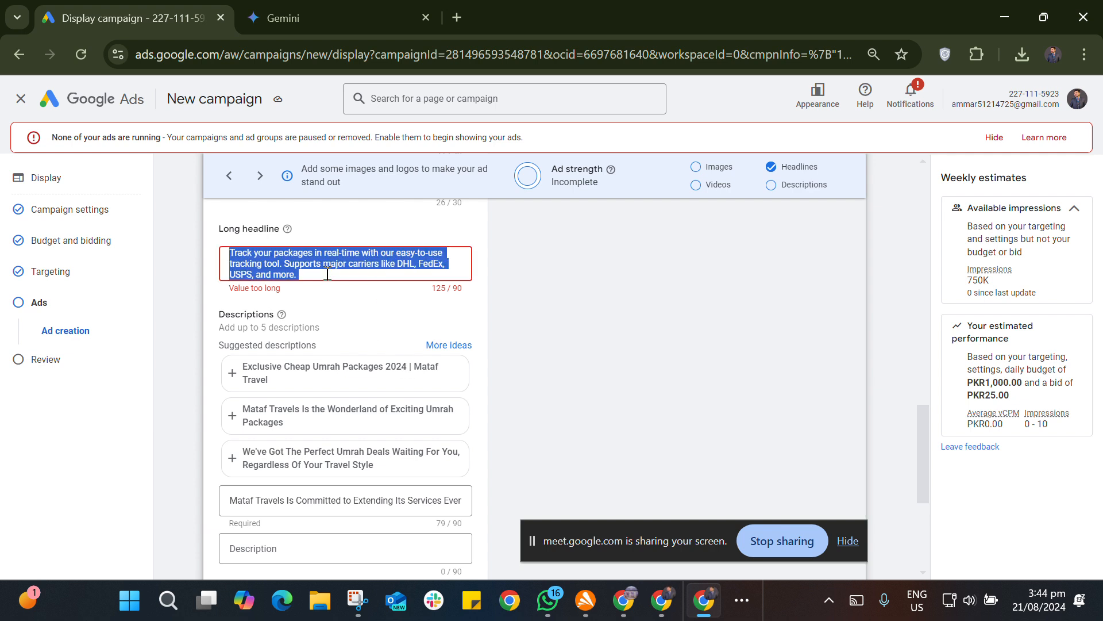
key(ctrl+v)
- Shorten the long headline to "Our tool supports major carriers, providing real-time updates. Never lose tracking."
drag(359, 253, 182, 249)
key(BackSpace)
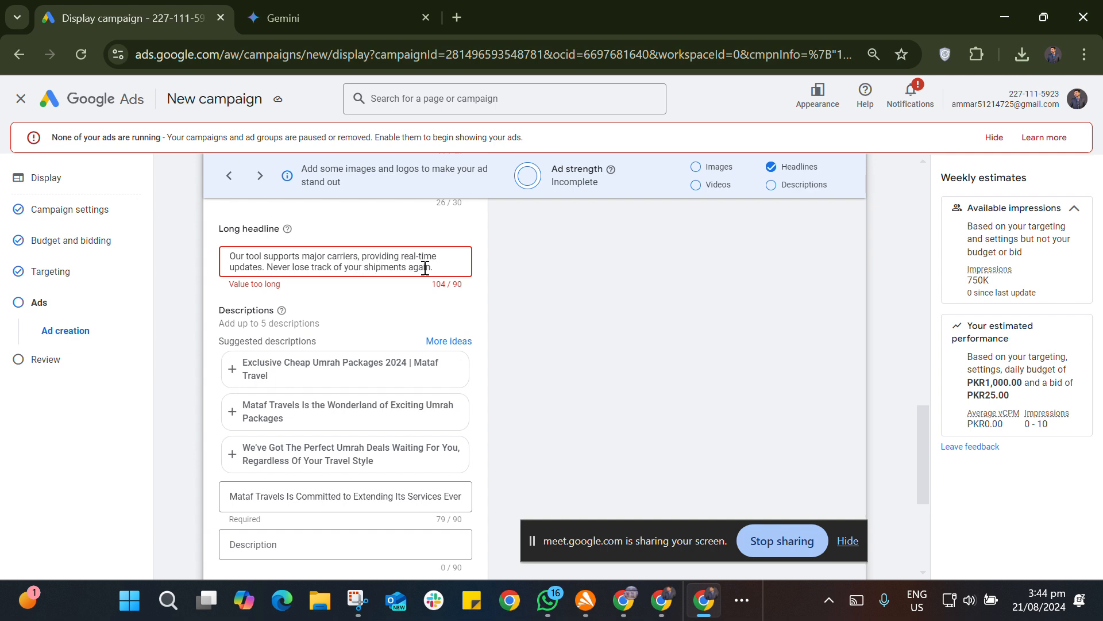
drag(409, 268, 425, 267)
key(BackSpace)
key(Delete)
drag(421, 270, 333, 265)
key(BackSpace)
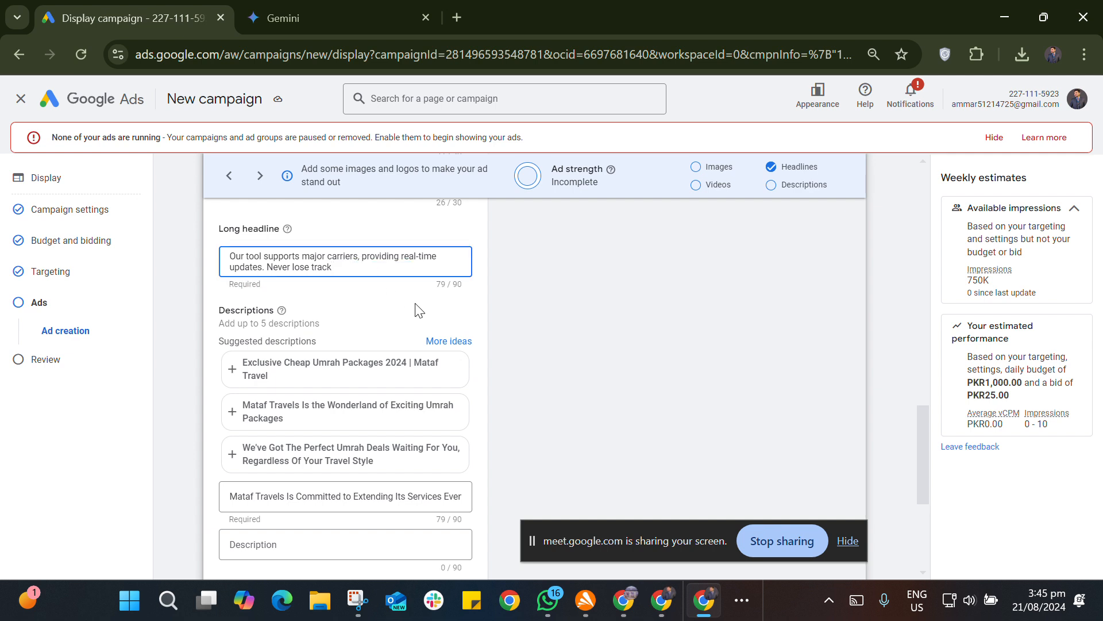
text(ing.)
scroll(617, 402, down, 2)
scroll(602, 398, up, 2)
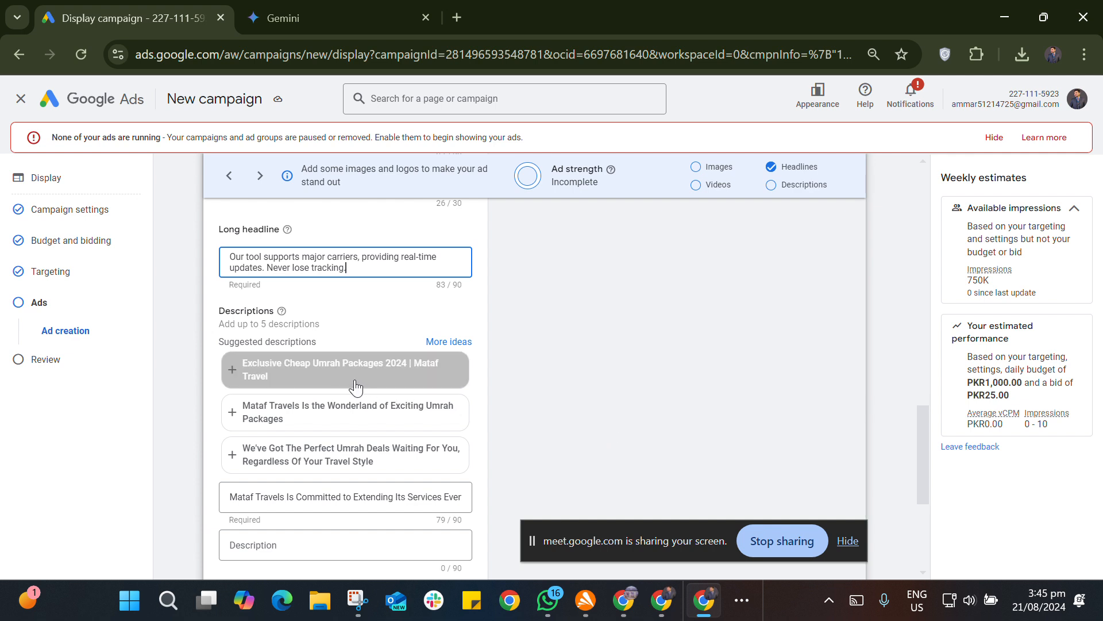
scroll(362, 422, down, 2)
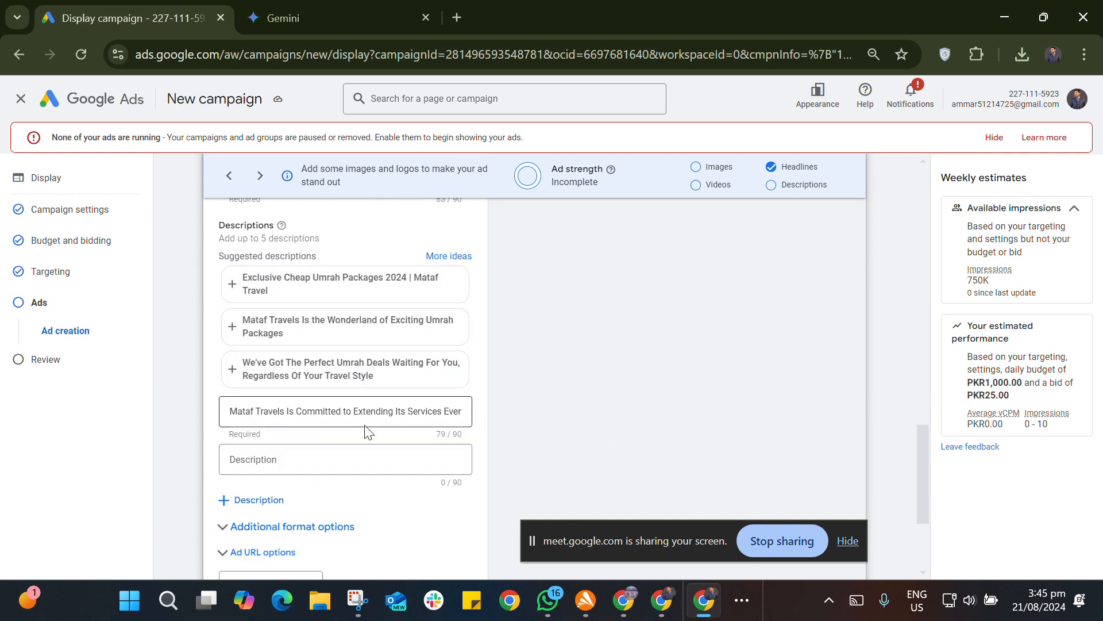
click(379, 461)
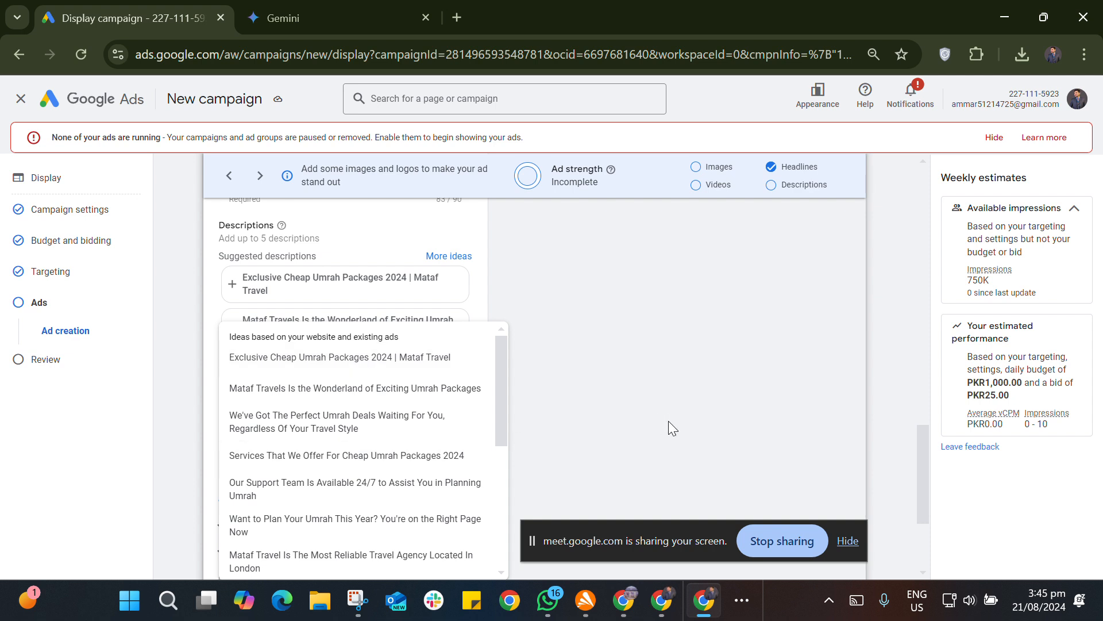
click(640, 395)
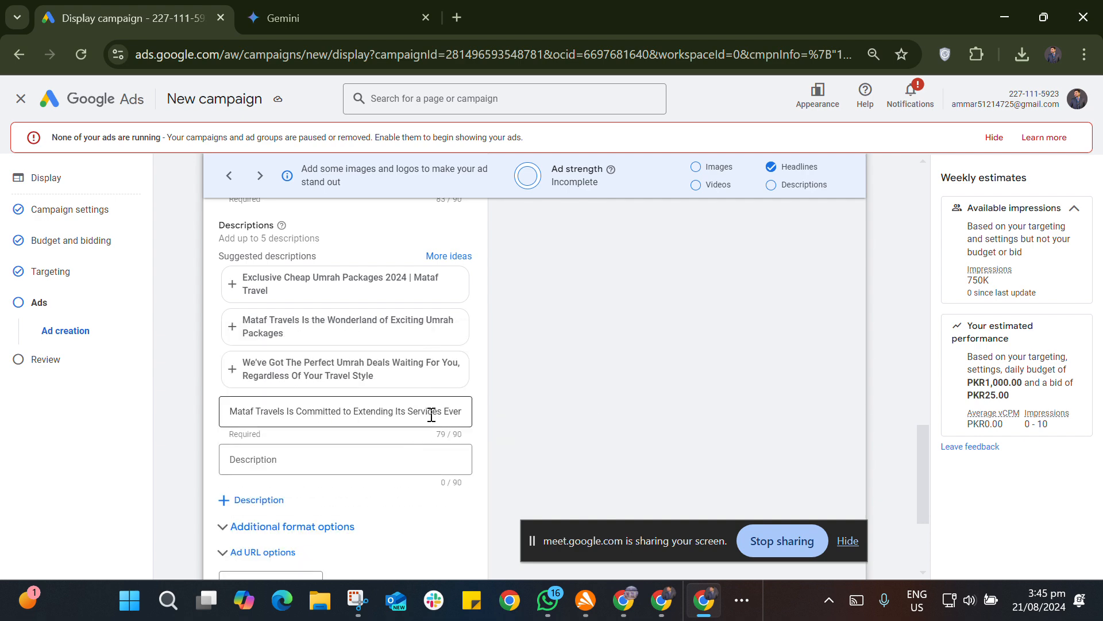
scroll(431, 413, down, 1)
scroll(495, 444, up, 1)
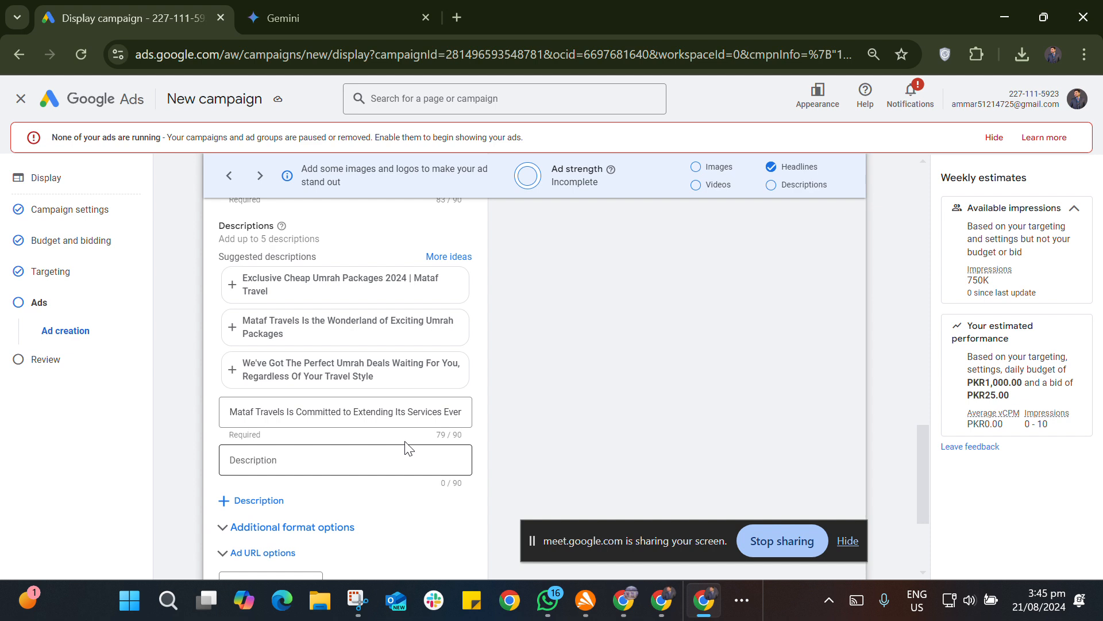
click(409, 425)
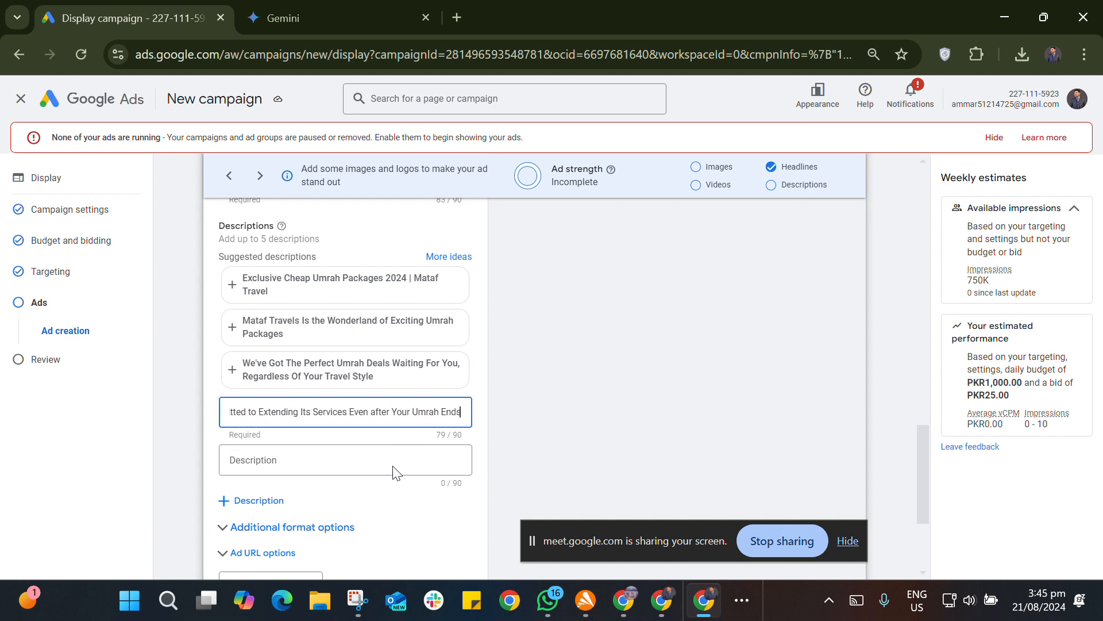
- Add three more empty description fields to the ad, making five in total
click(271, 500)
scroll(329, 461, down, 1)
click(276, 462)
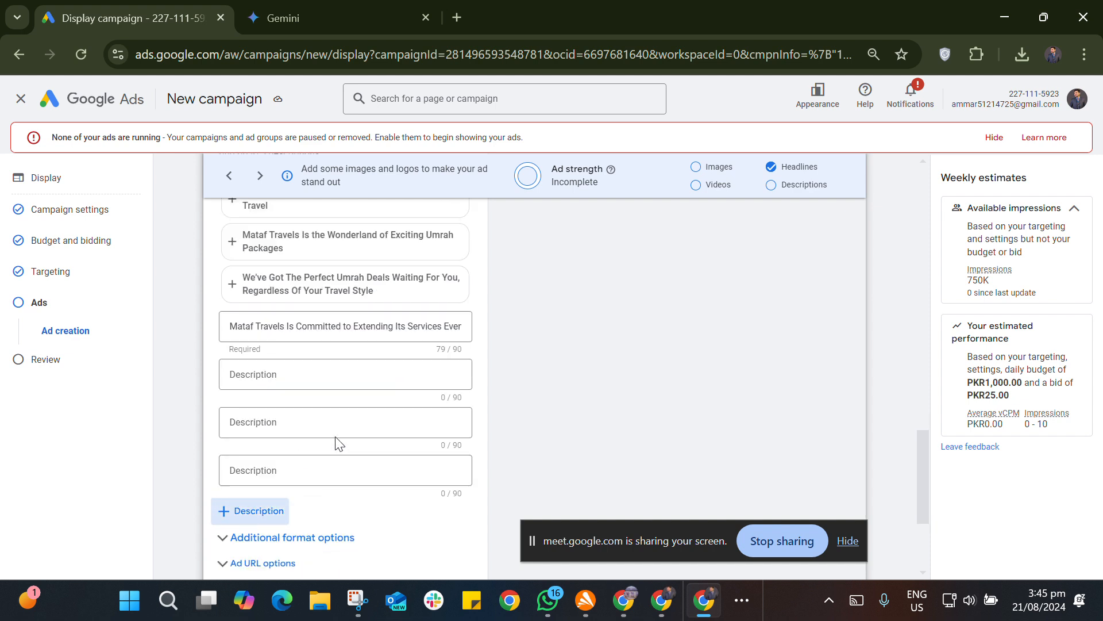
scroll(329, 461, down, 1)
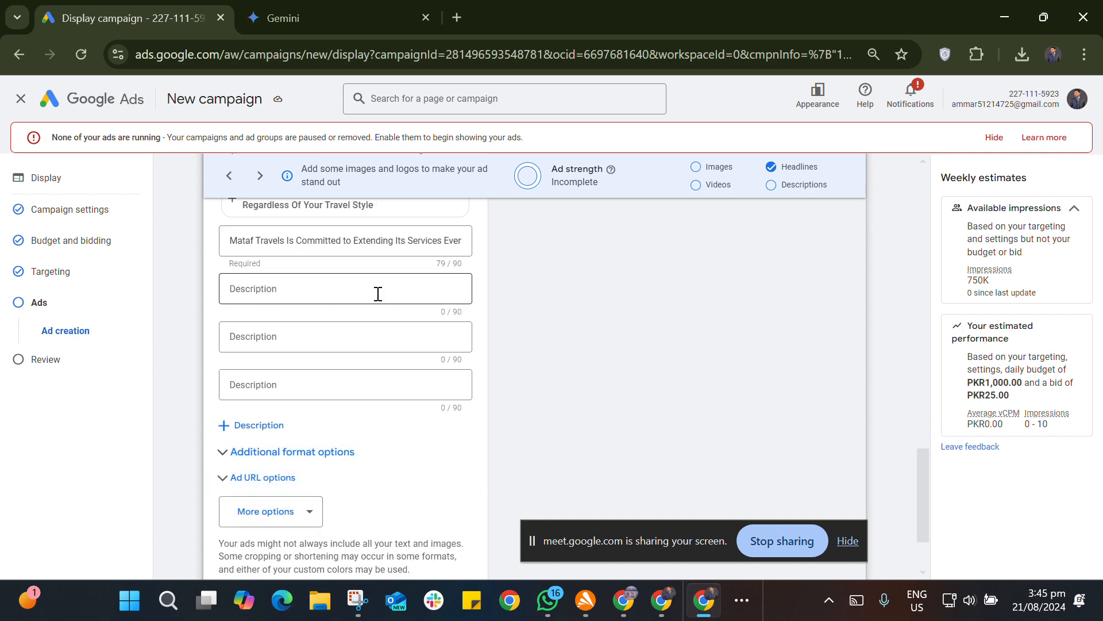
click(266, 425)
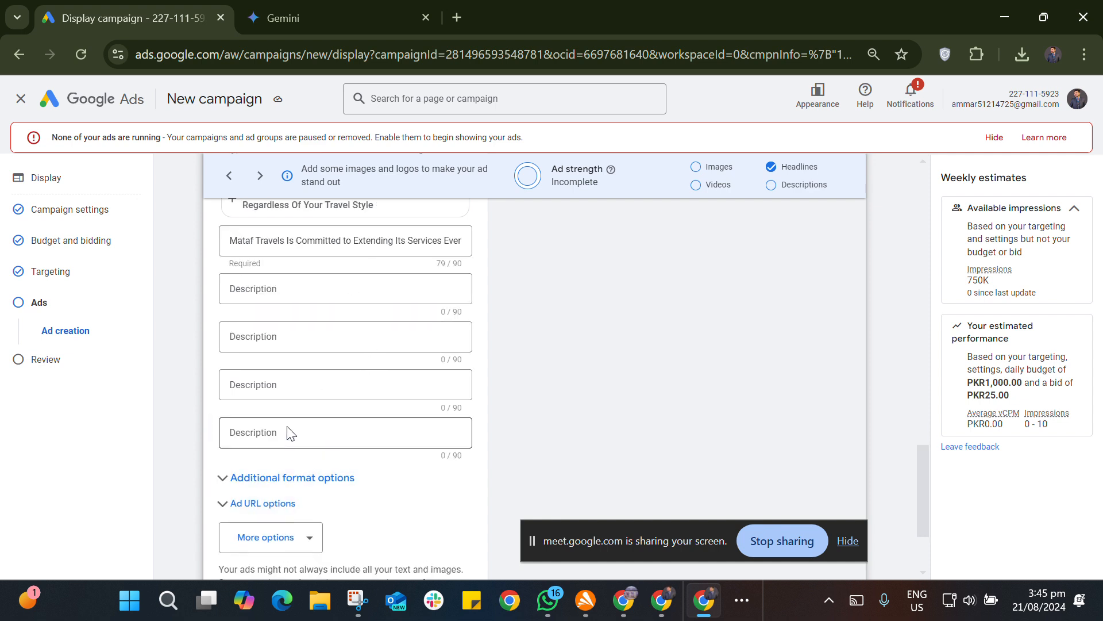
scroll(332, 448, up, 1)
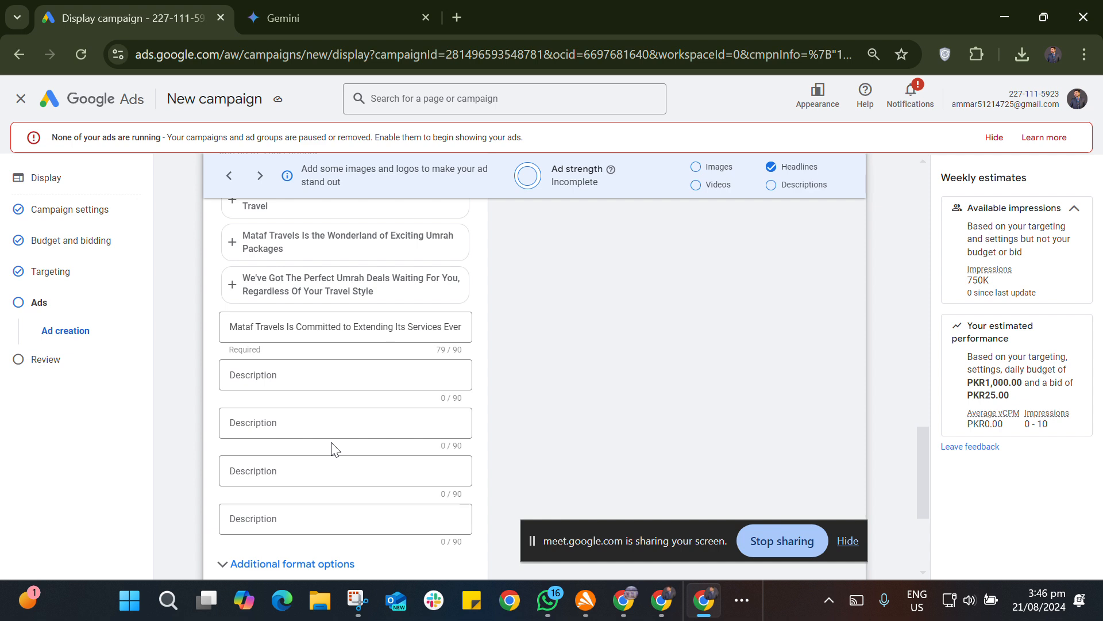
click(459, 329)
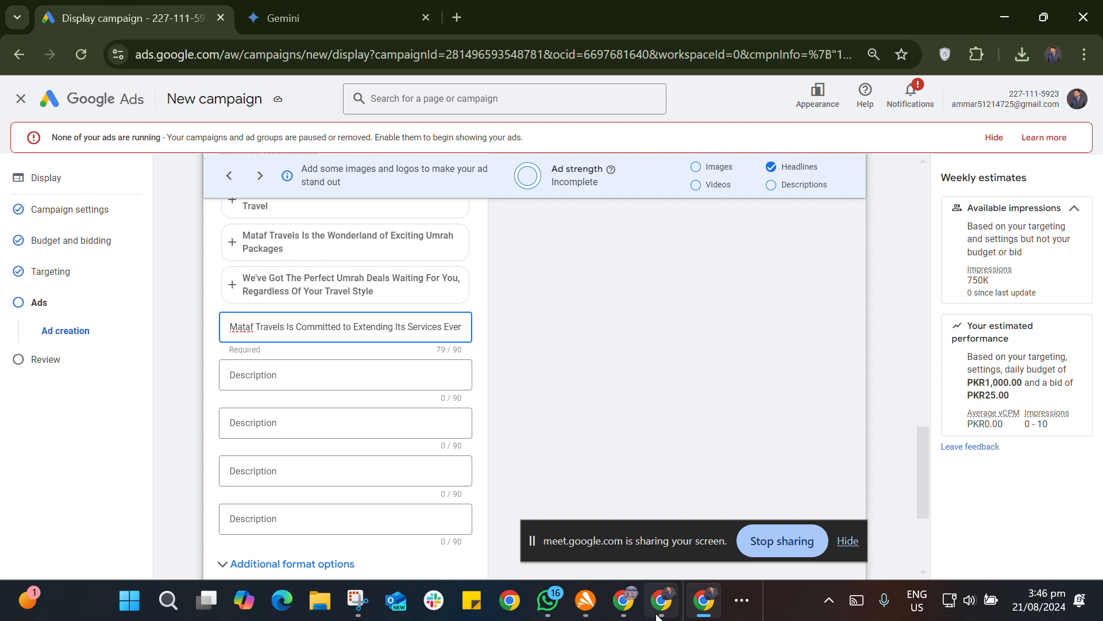
- Reuse the earlier Gemini request for 4 Google Ads descriptions of 90 characters as the text of a new prompt
mouse_move(660, 608)
click(290, 22)
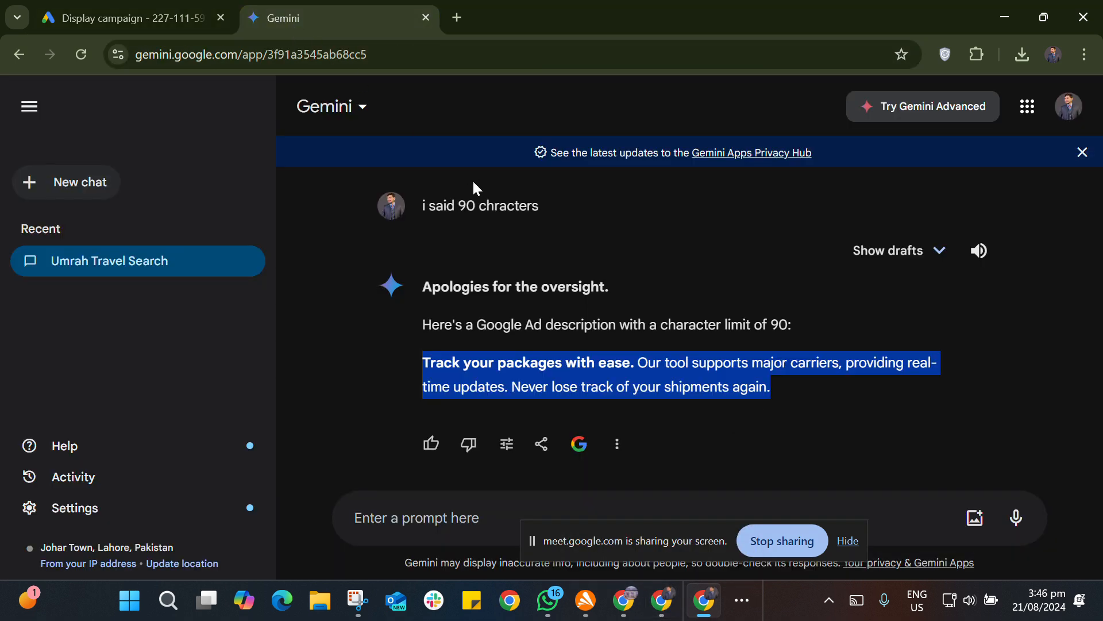
scroll(525, 300, up, 5)
scroll(574, 357, up, 1)
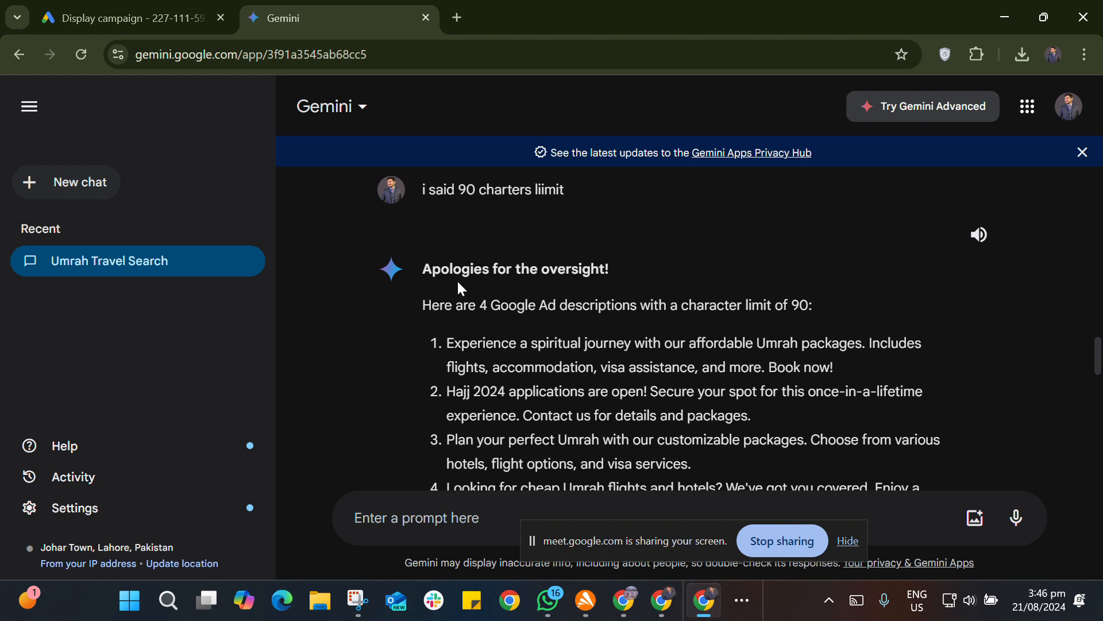
scroll(458, 290, up, 1)
drag(422, 276, 493, 276)
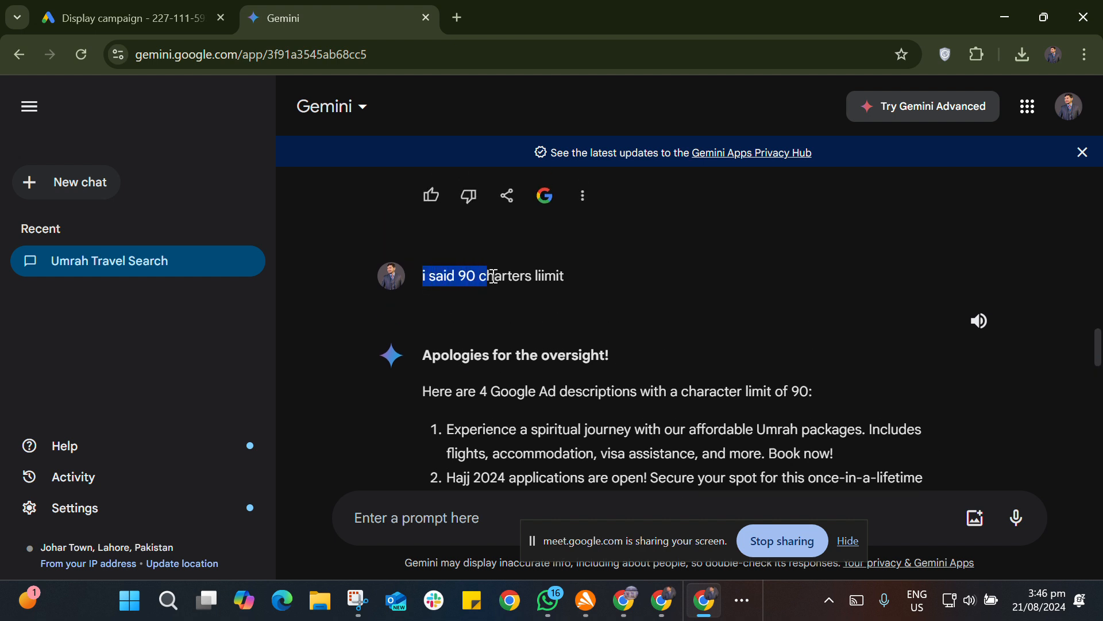
scroll(543, 336, up, 1)
scroll(544, 336, up, 10)
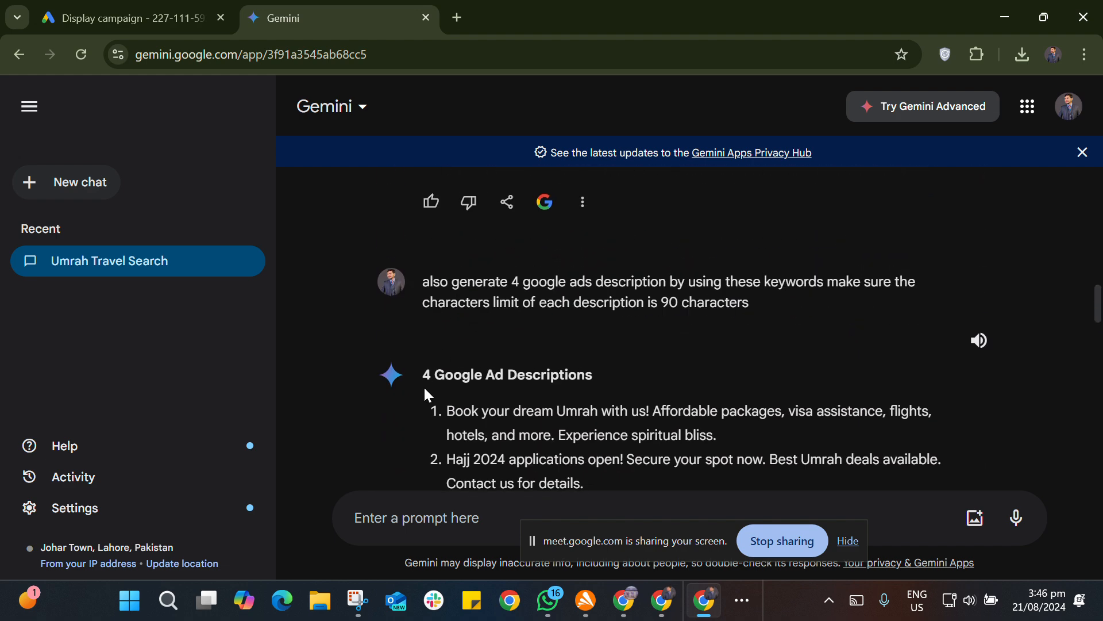
drag(424, 283, 750, 303)
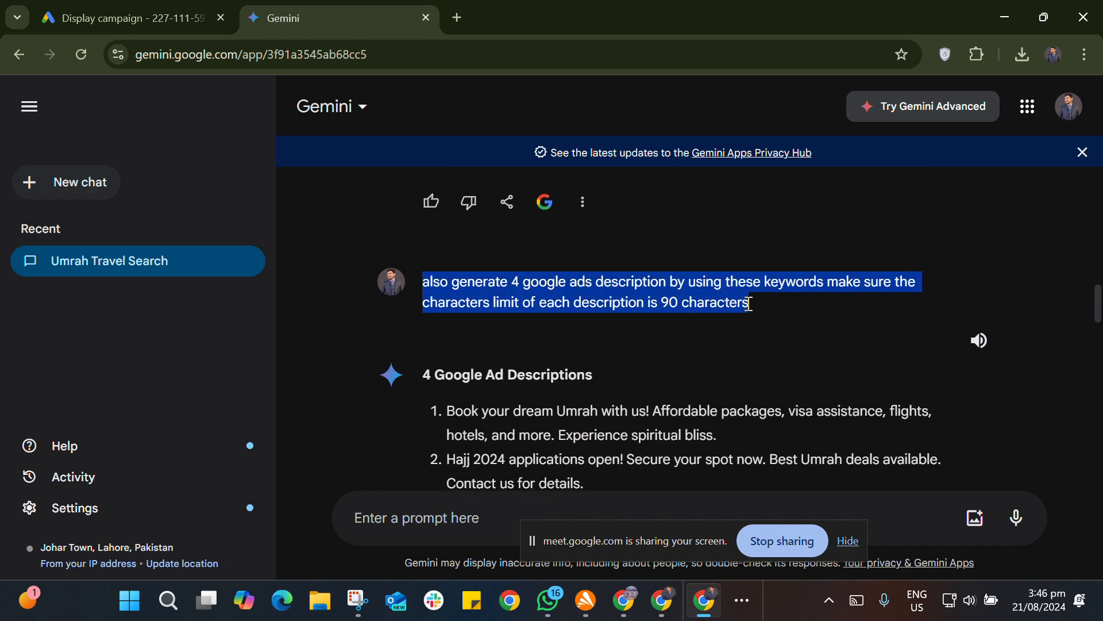
right_click(689, 287)
click(661, 305)
right_click(482, 510)
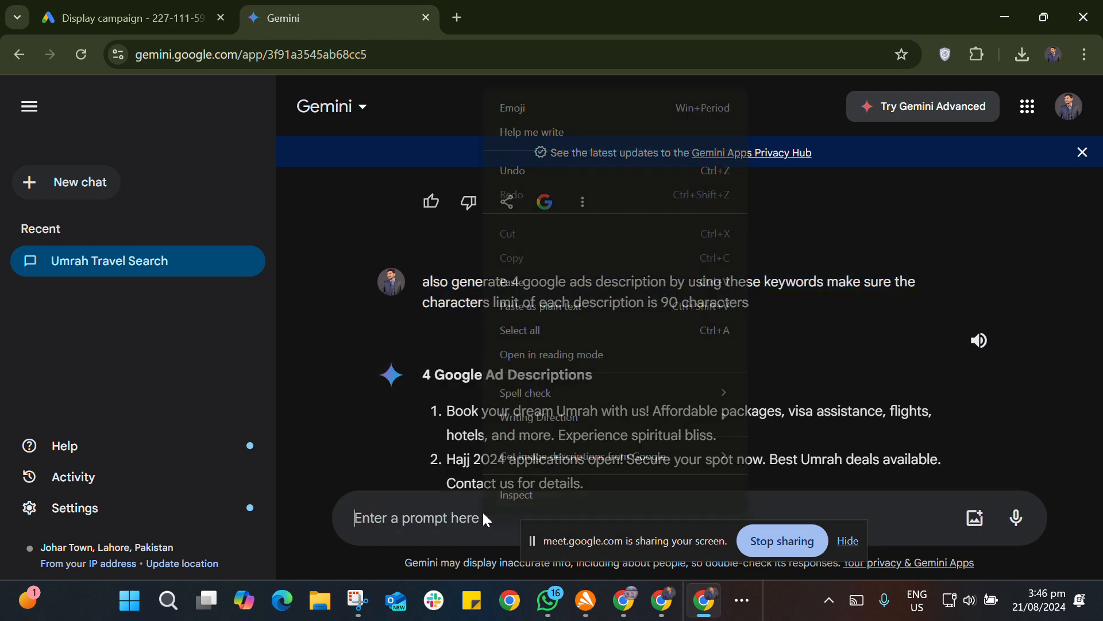
click(560, 280)
- Change the requested number of descriptions in the prompt to 5 and submit it
double_click(446, 453)
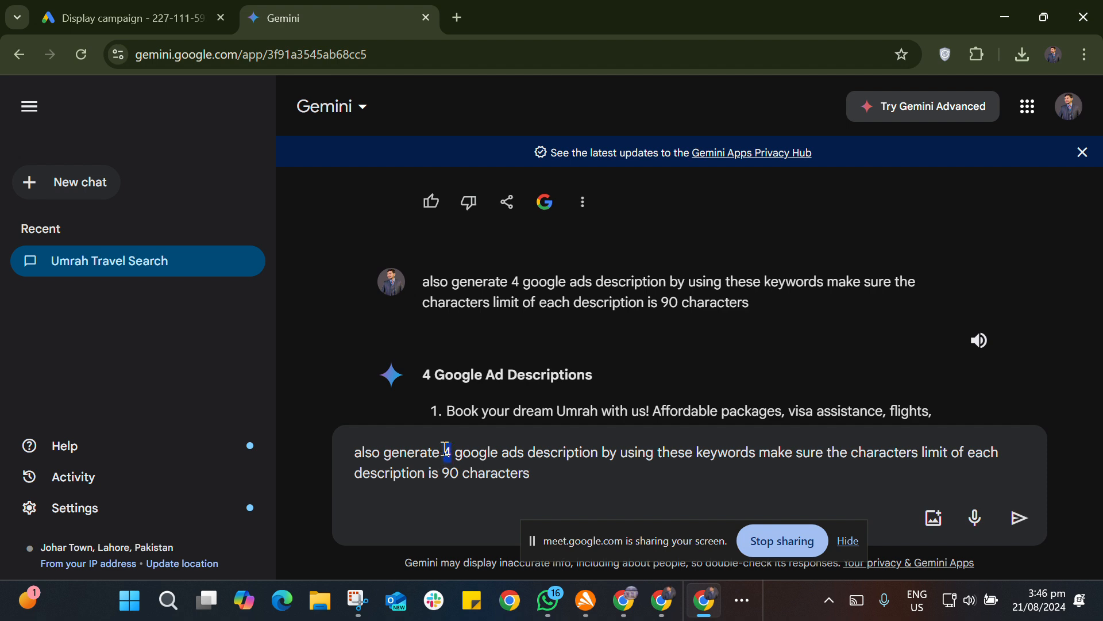
key(BackSpace)
text(5)
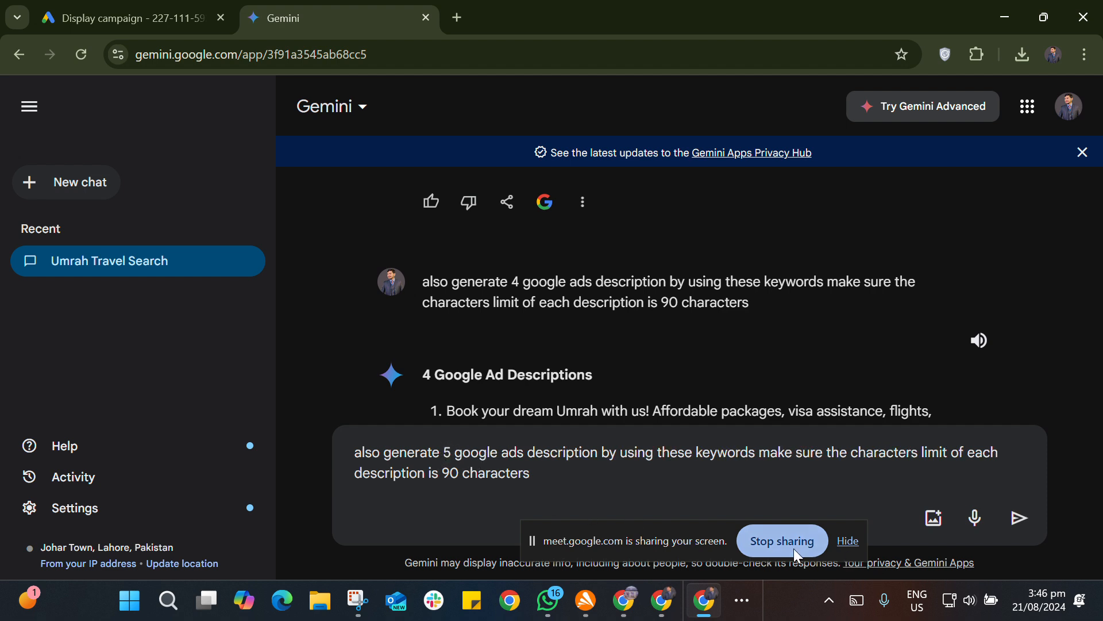
click(1020, 520)
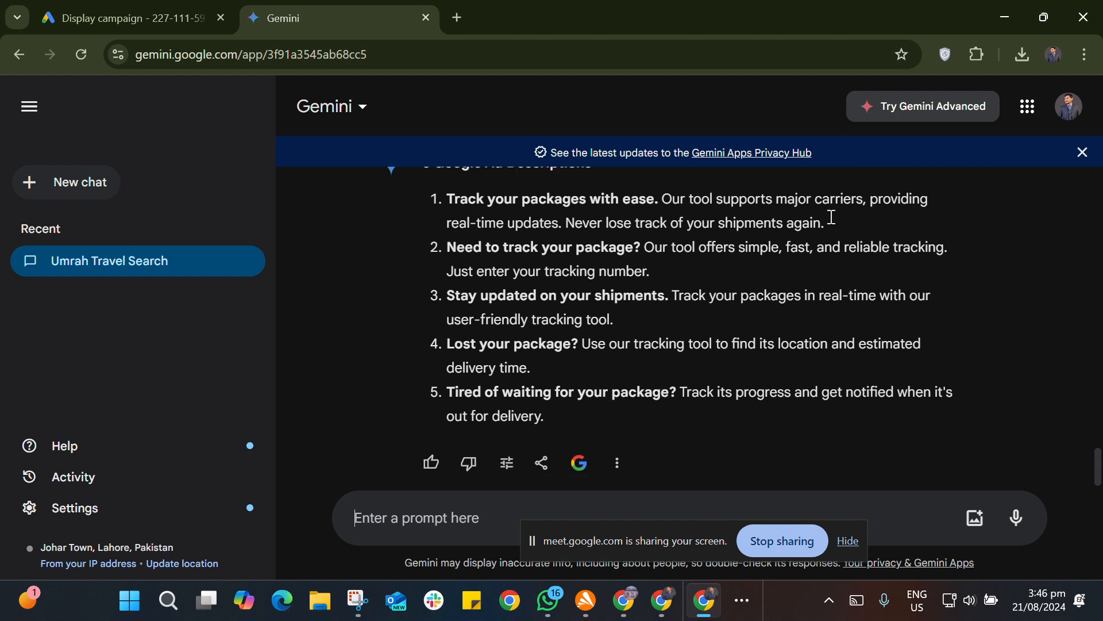
- Replace the ad's first description with Gemini's "Our tool offers simple, fast, and reliable tracking. Just enter your tracking number."
drag(830, 226, 820, 224)
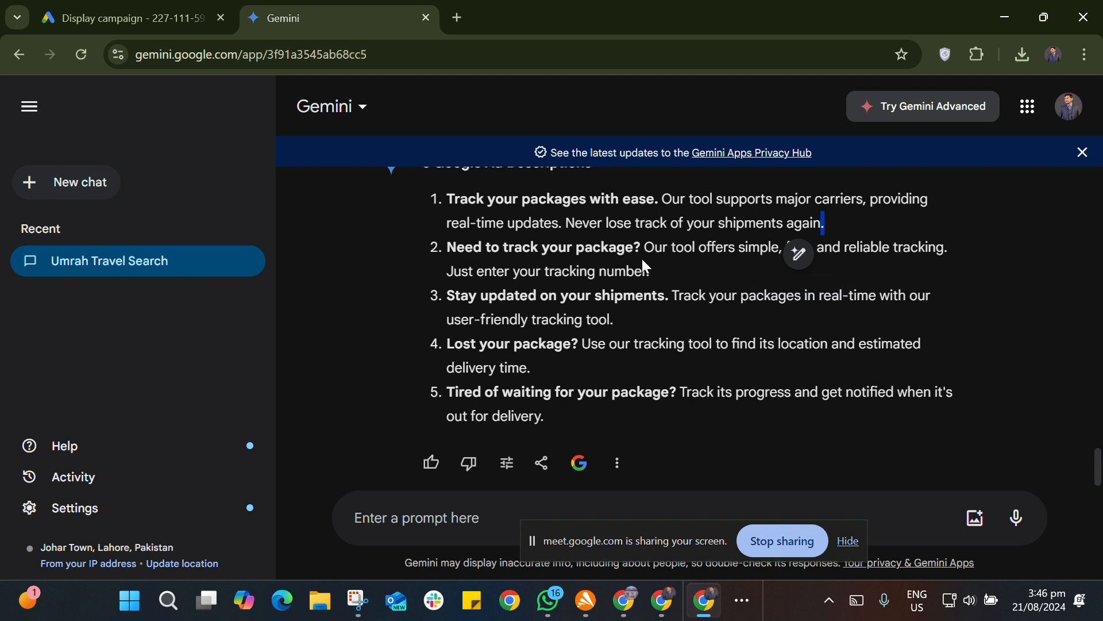
drag(644, 247, 653, 263)
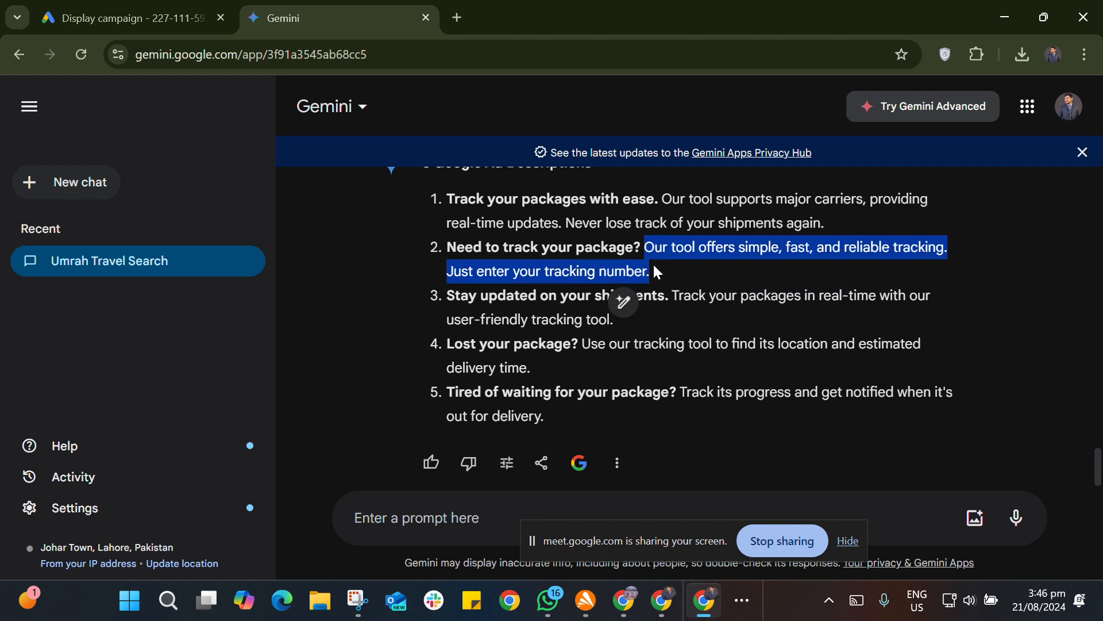
right_click(684, 251)
click(708, 268)
click(132, 18)
click(368, 326)
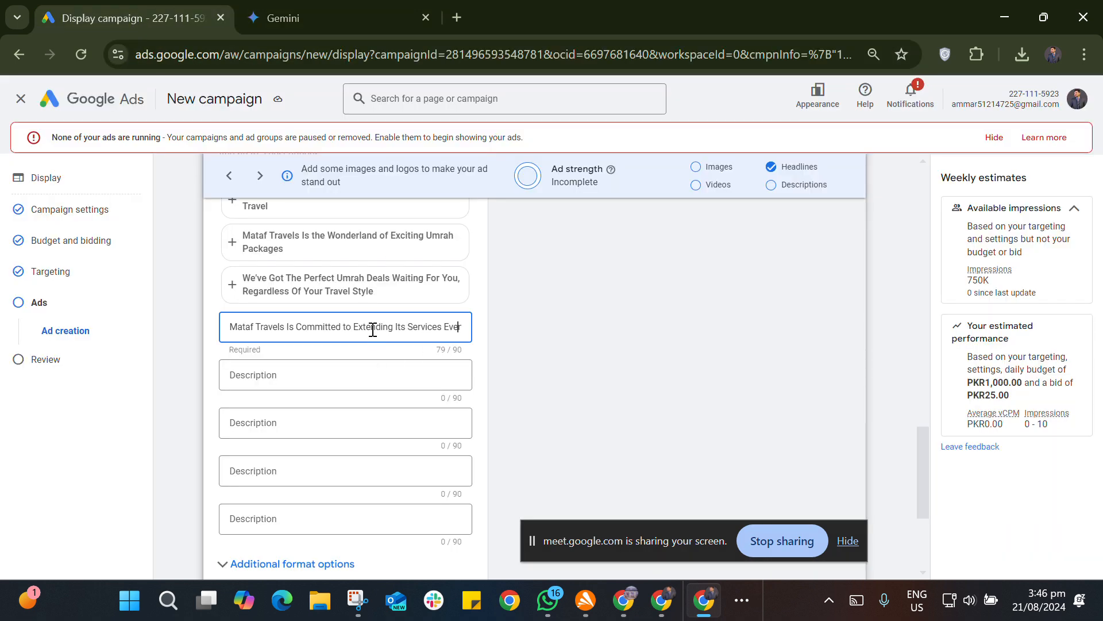
key(ctrl+a)
key(ctrl+v)
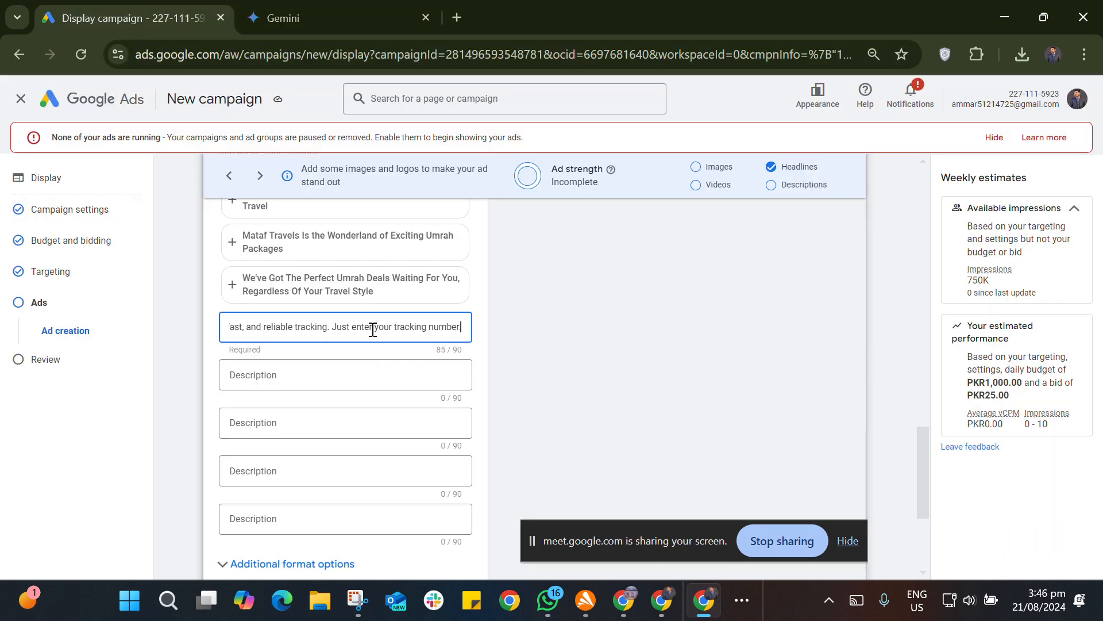
- Fill the second description with Gemini's "Track your packages in real-time with our user-friendly tracking tool."
click(340, 12)
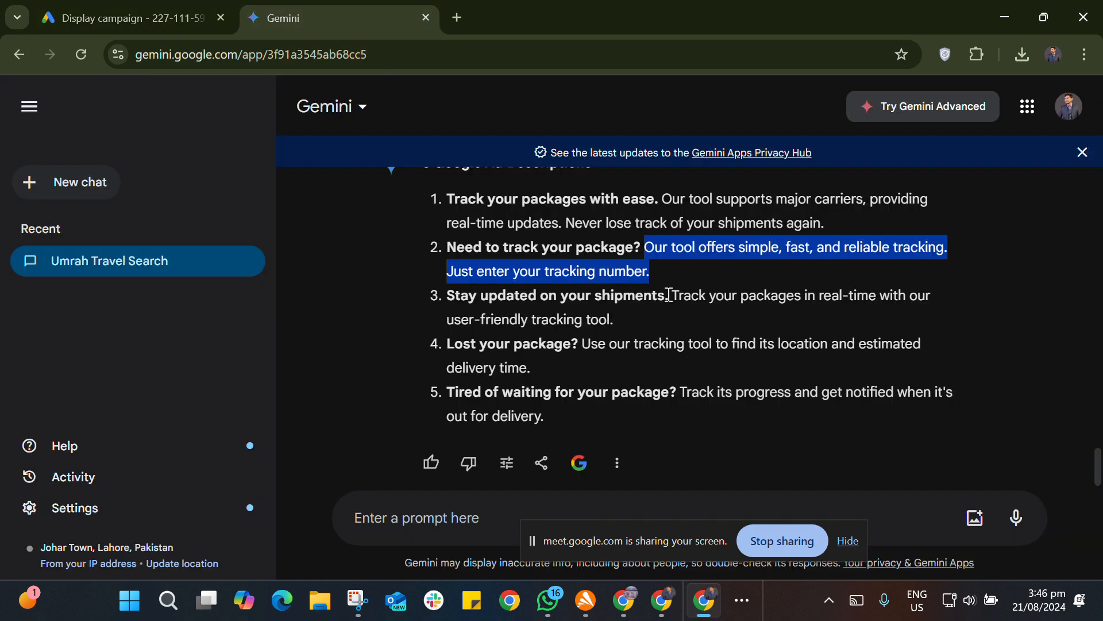
drag(671, 294, 682, 323)
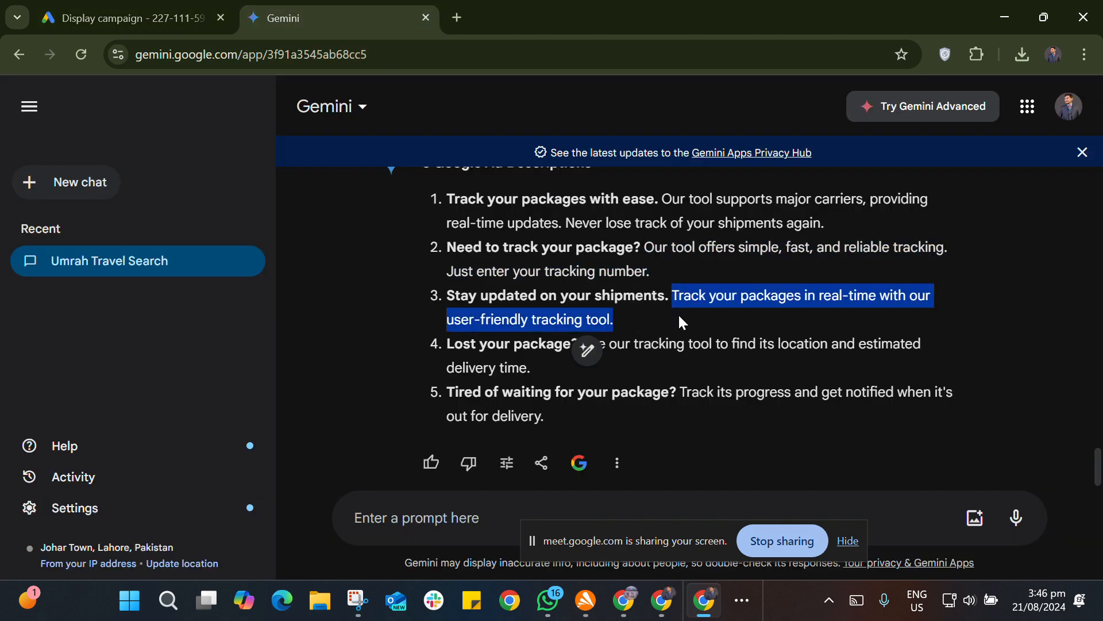
click(173, 14)
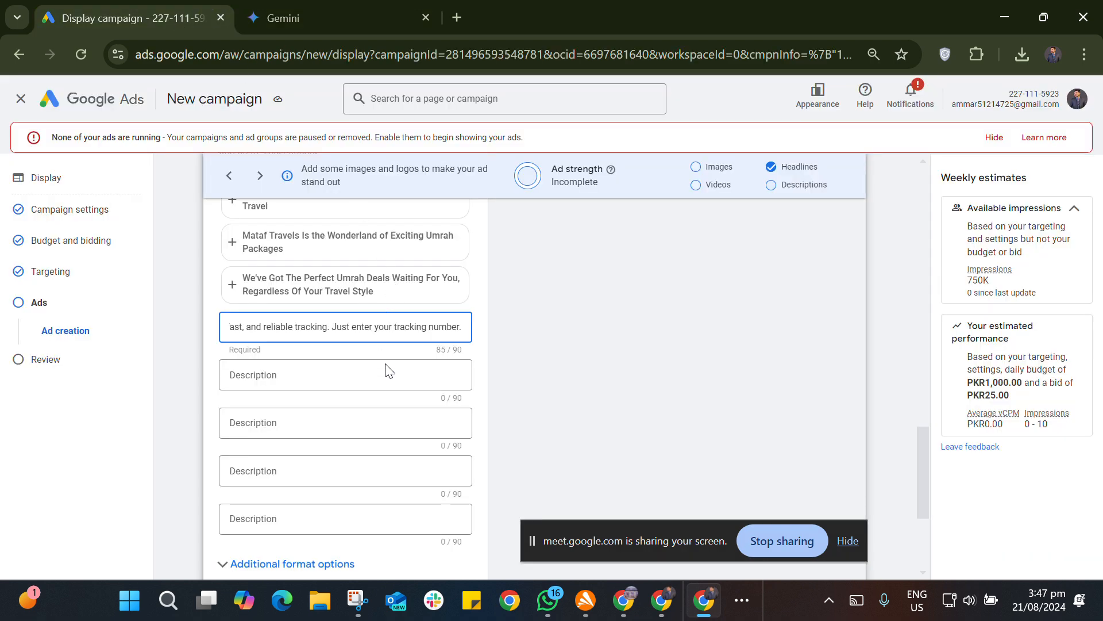
click(367, 376)
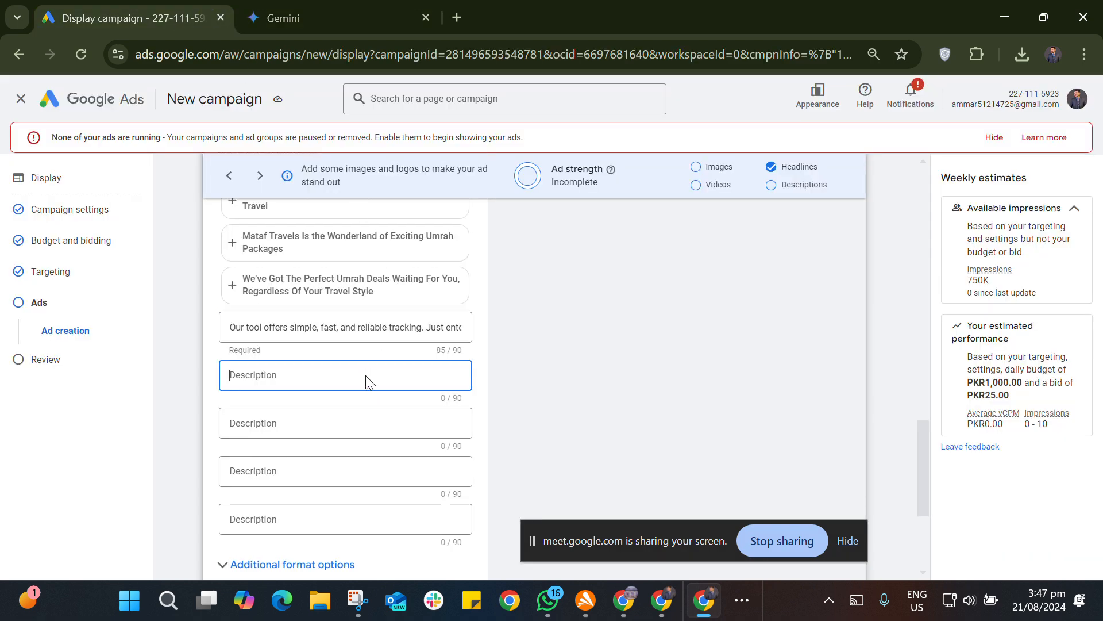
key(ctrl+v)
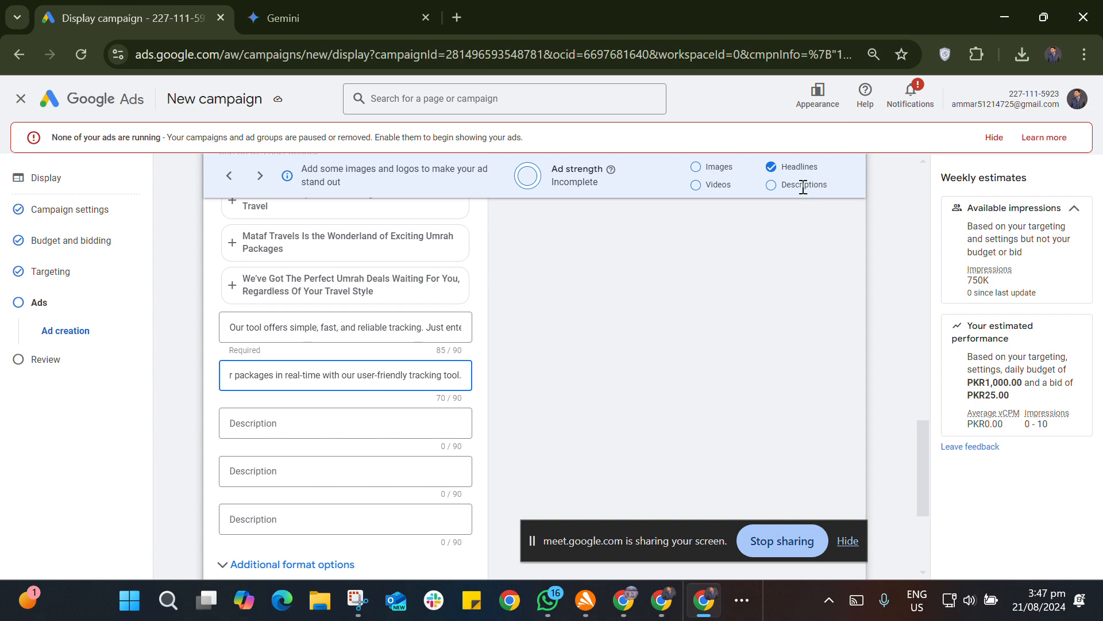
- Fill the third description with Gemini's "Use our tracking tool to find its location and estimated delivery time."
click(285, 11)
drag(583, 344, 609, 359)
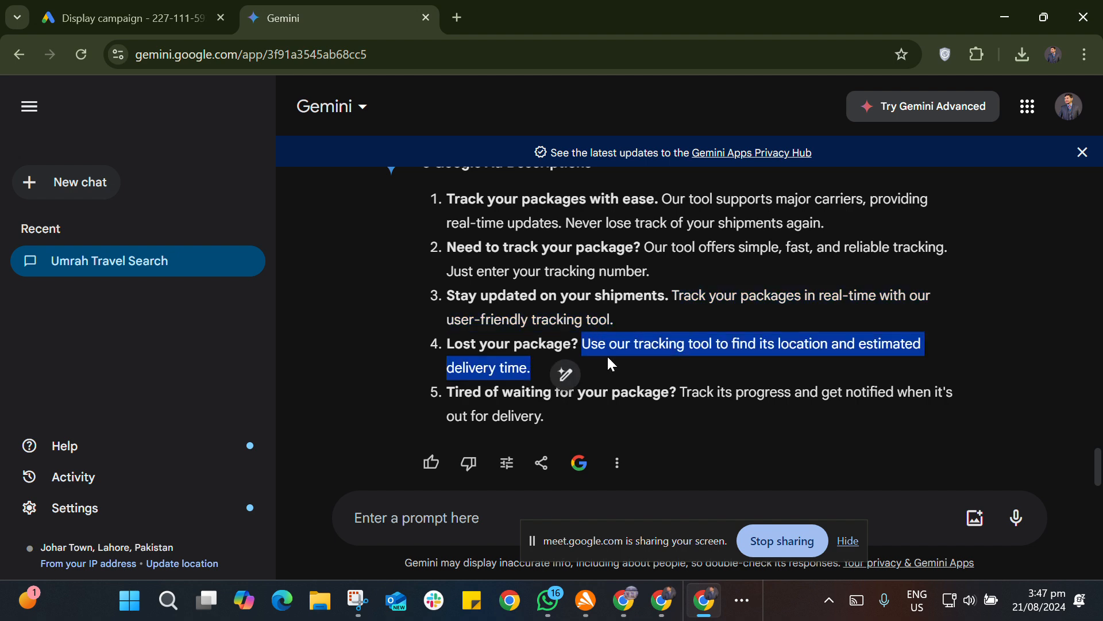
click(185, 23)
click(351, 423)
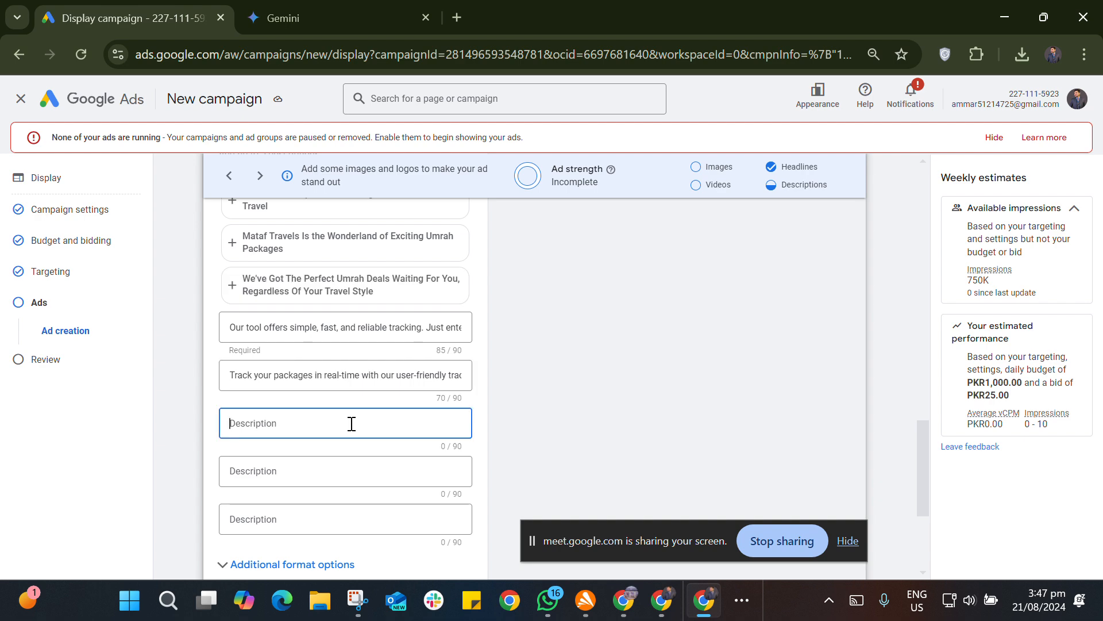
key(ctrl+v)
- Fill the fourth description with Gemini's "Track its progress and get notified when it's out for delivery."
click(357, 466)
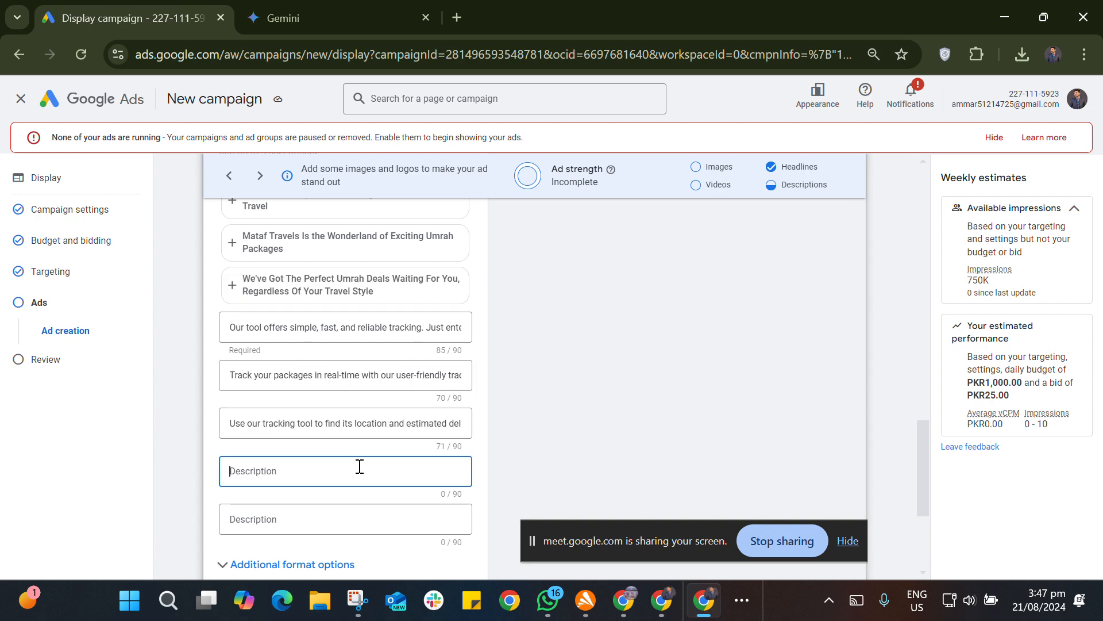
click(311, 20)
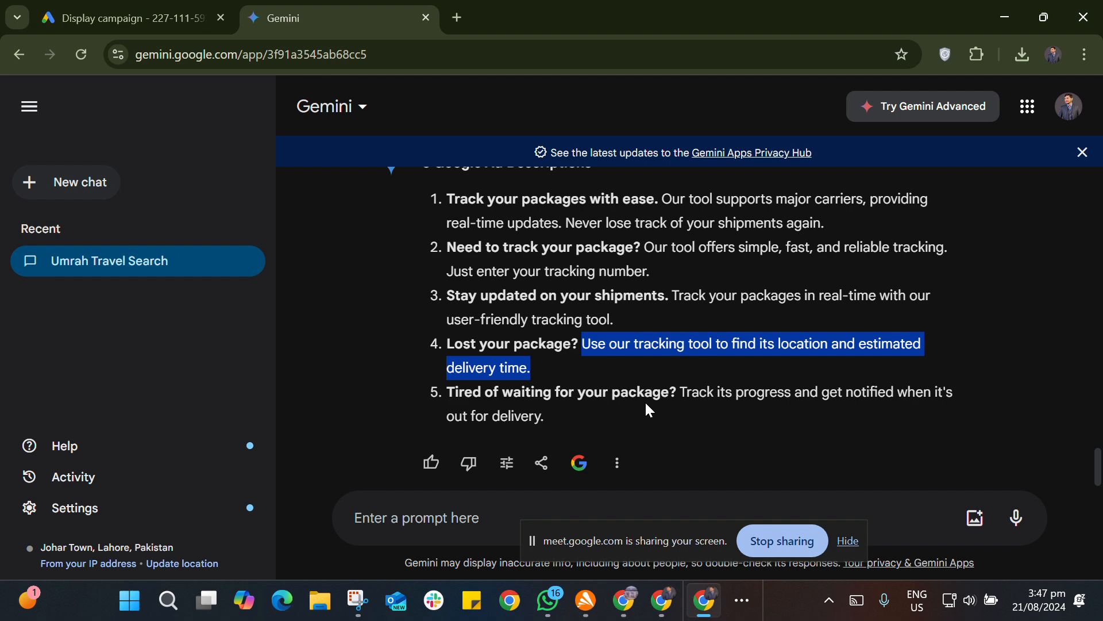
drag(680, 392, 718, 414)
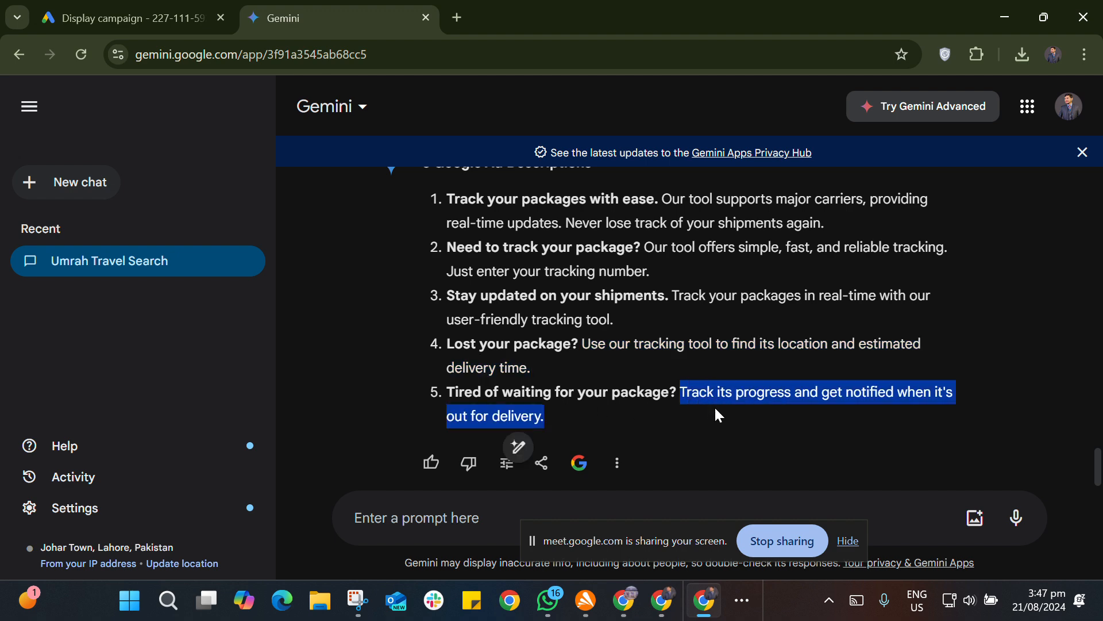
key(ctrl+c)
click(201, 9)
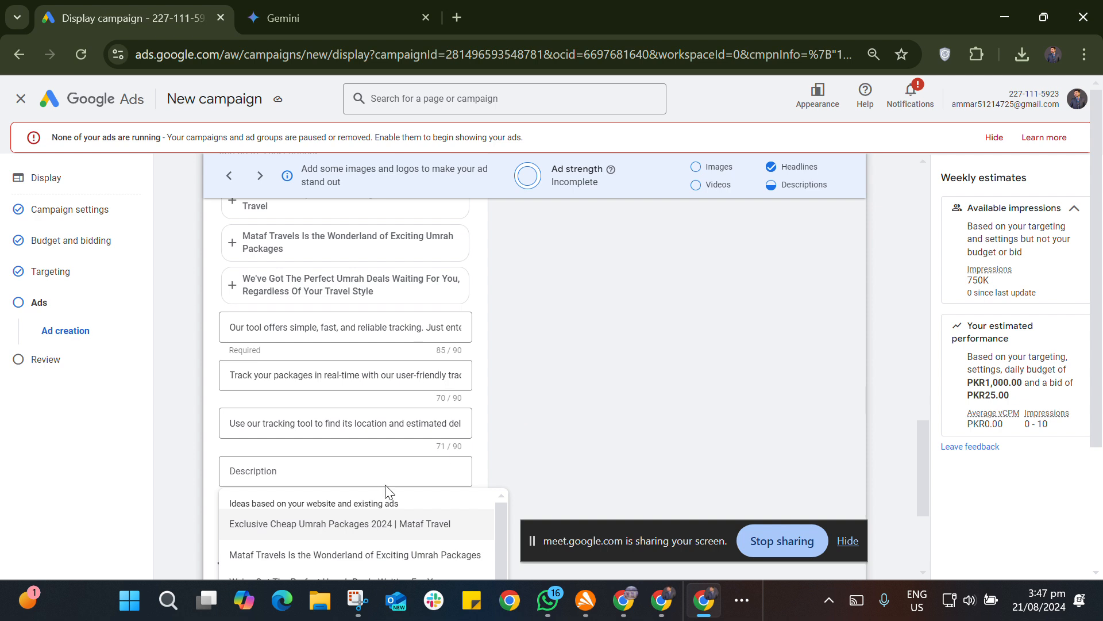
key(ctrl+v)
- Fill the fifth description with Gemini's "Our tool supports major carriers, providing real-time updates."
scroll(375, 472, down, 1)
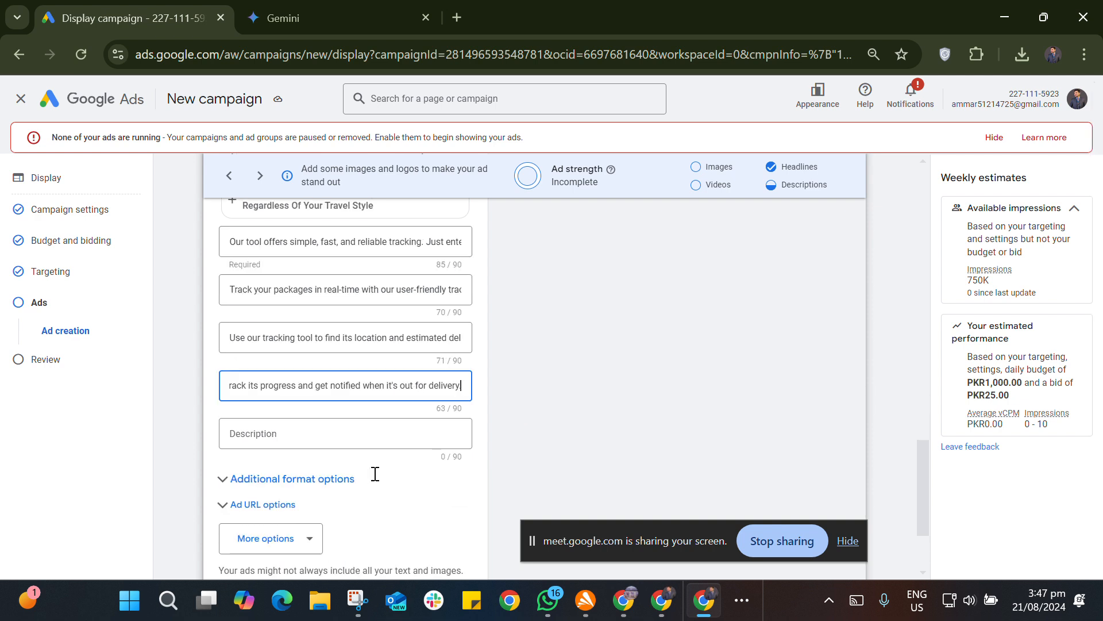
click(399, 430)
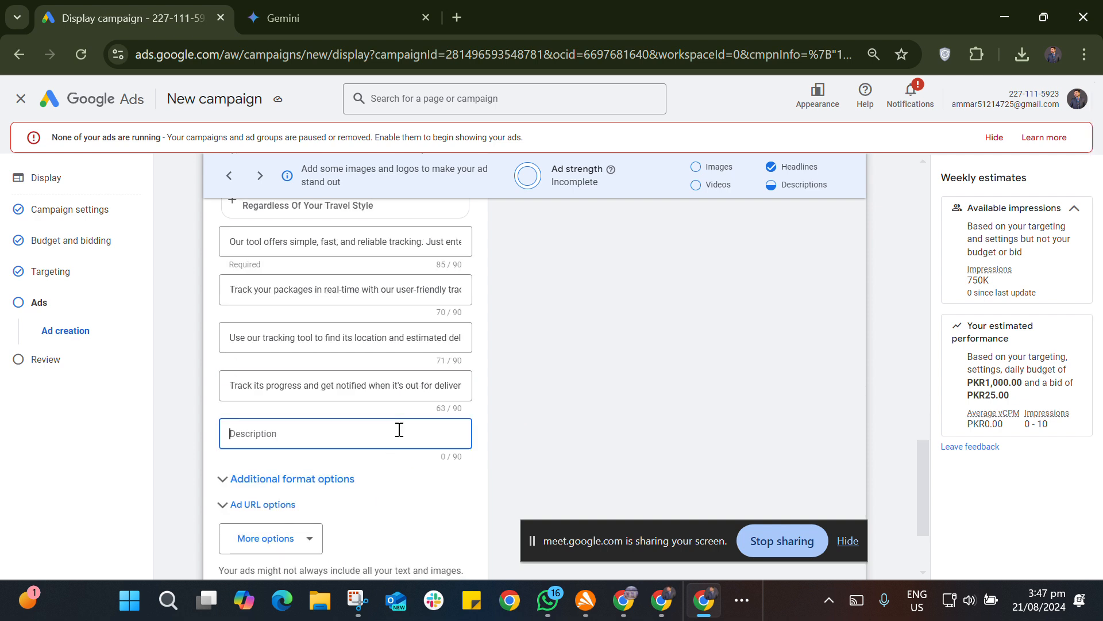
click(287, 12)
click(669, 196)
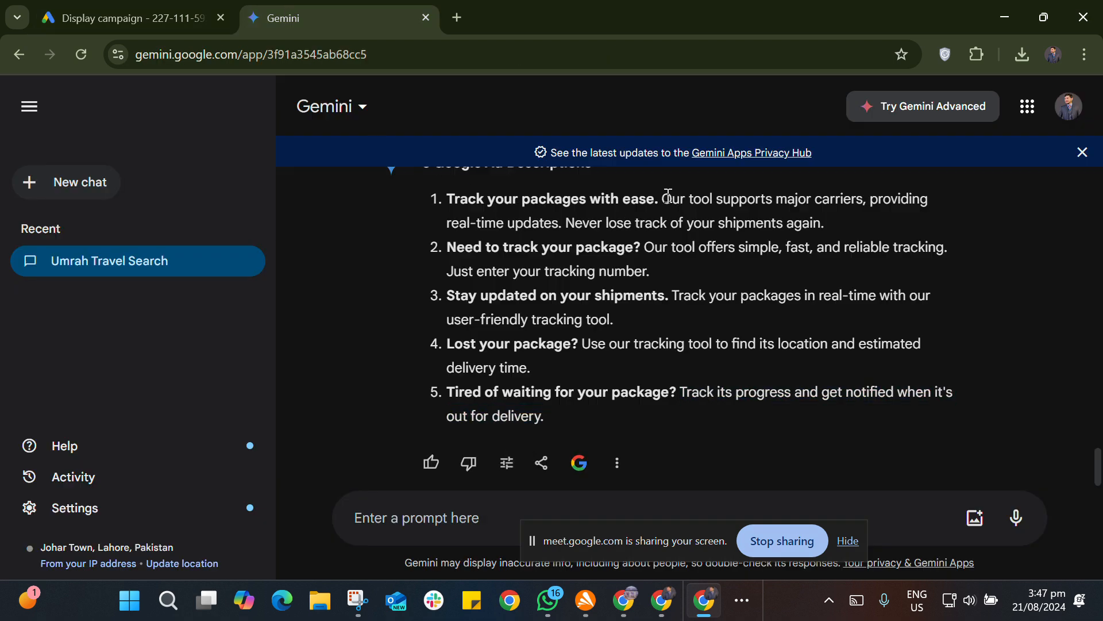
drag(662, 199, 569, 223)
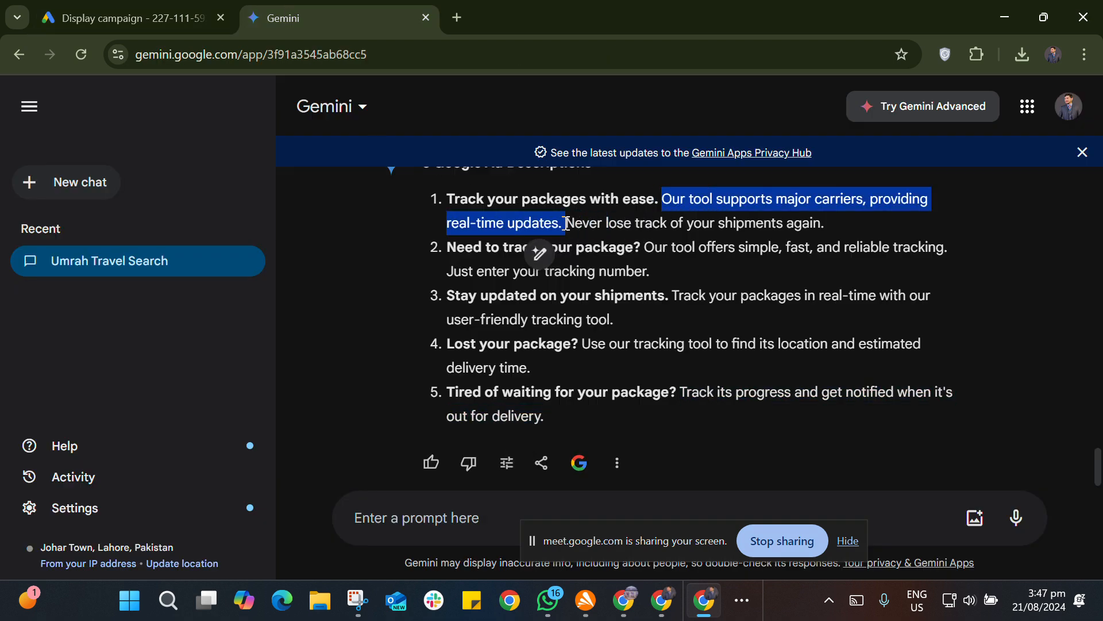
click(199, 14)
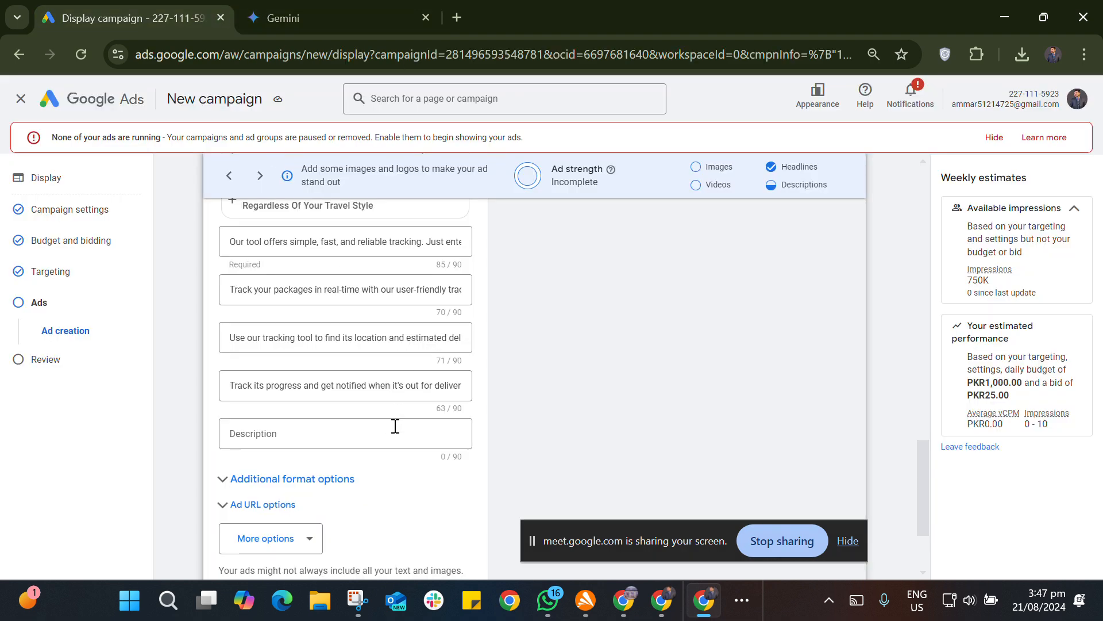
click(393, 428)
key(ctrl+v)
- Open the ad's image selection and look through the suggested images and the asset library
scroll(697, 385, down, 2)
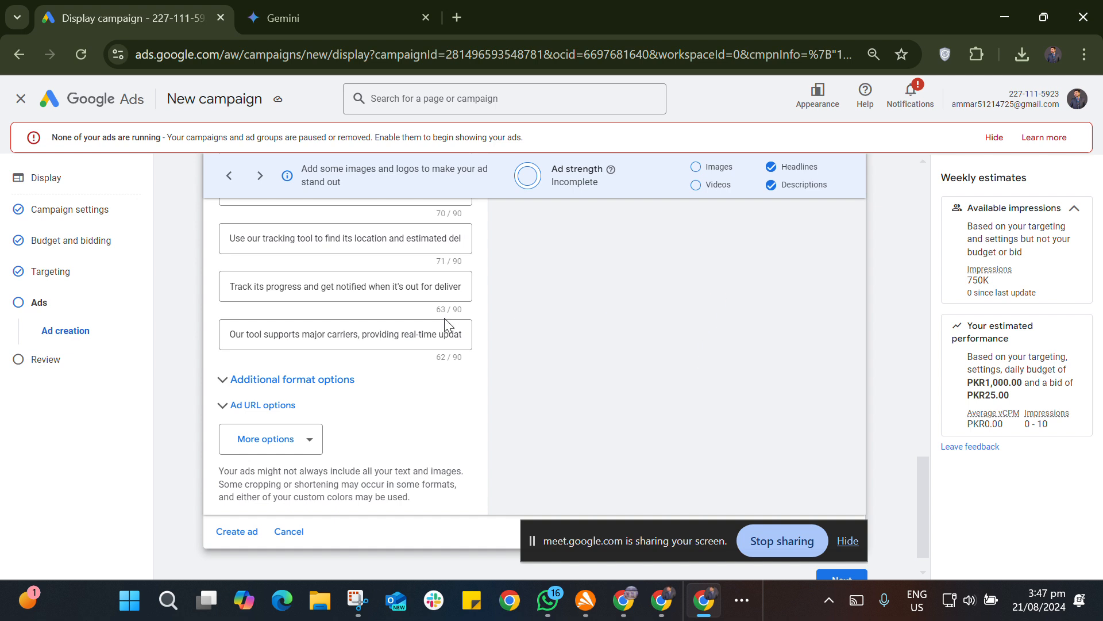
scroll(448, 325, up, 2)
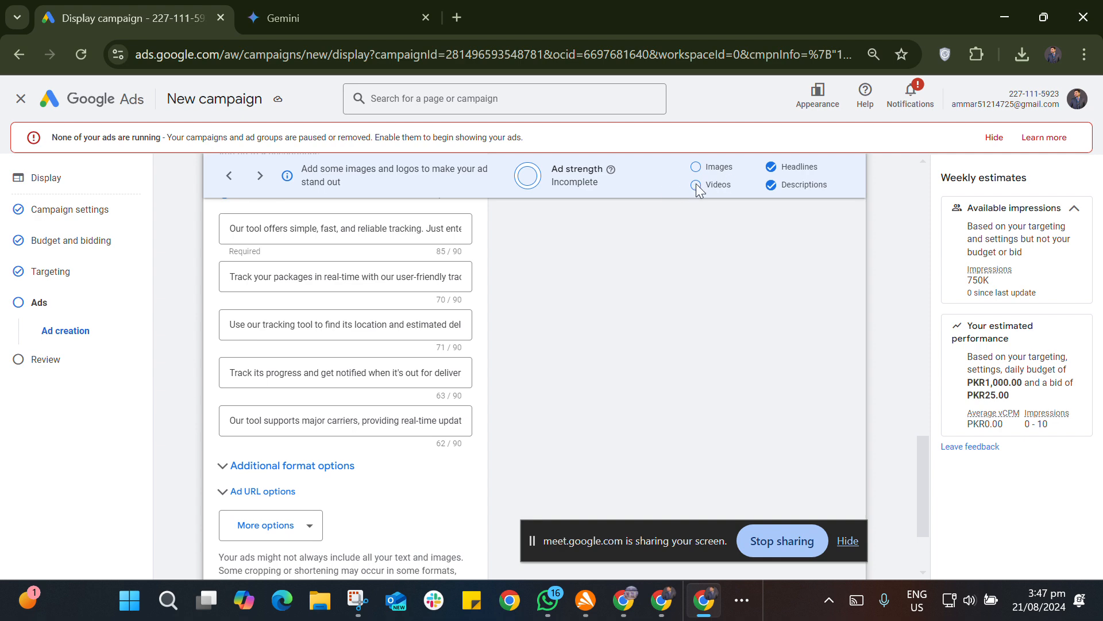
scroll(276, 379, up, 10)
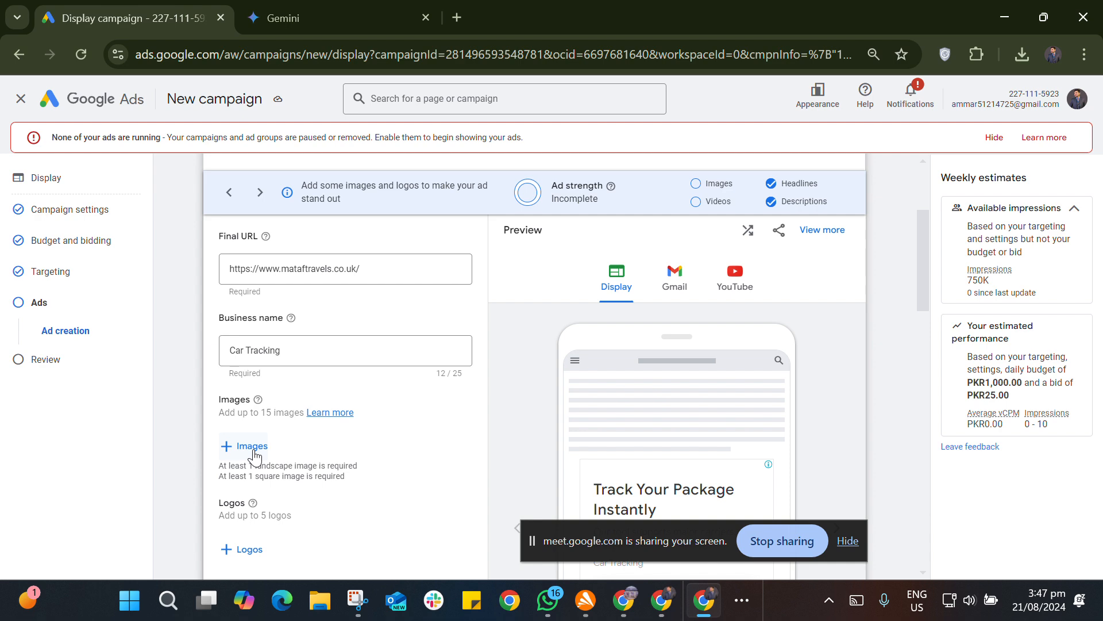
scroll(276, 531, down, 3)
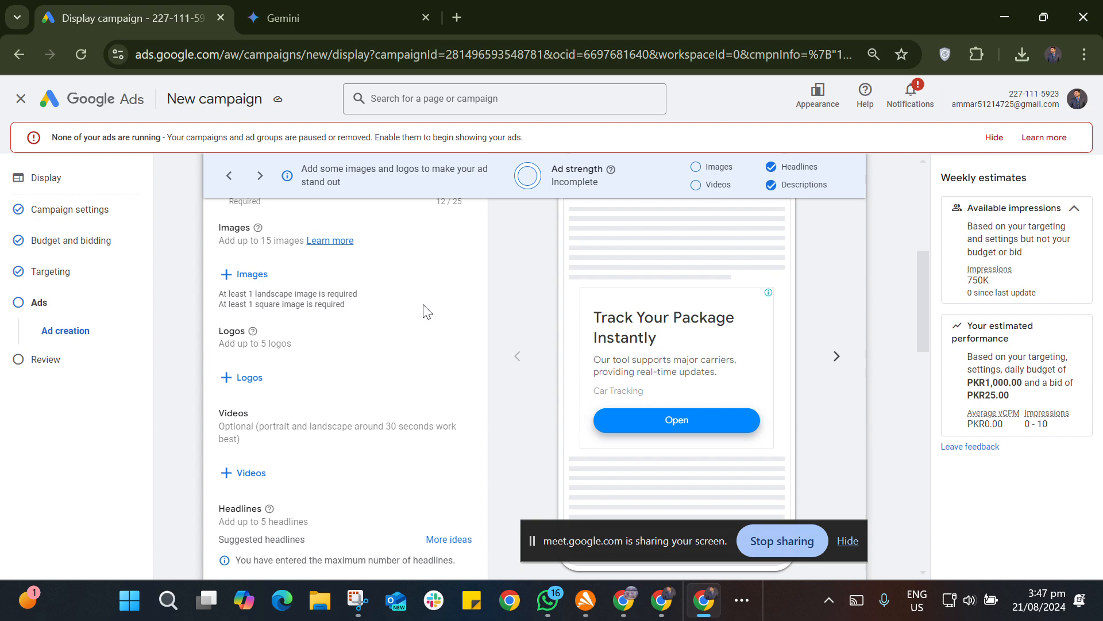
scroll(428, 312, up, 1)
click(244, 368)
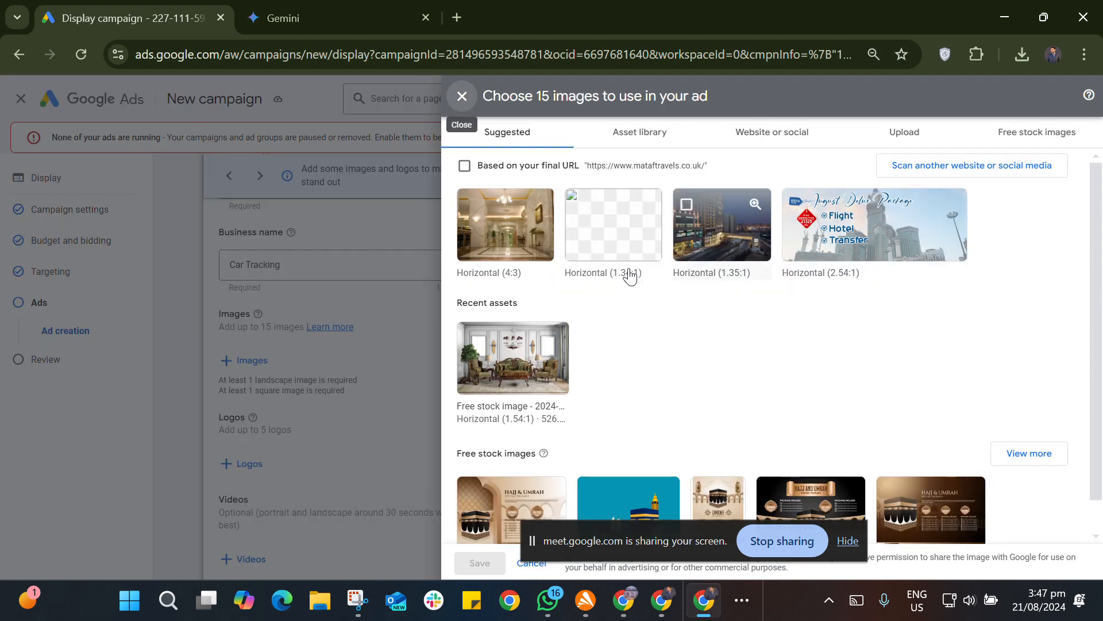
scroll(630, 287, down, 1)
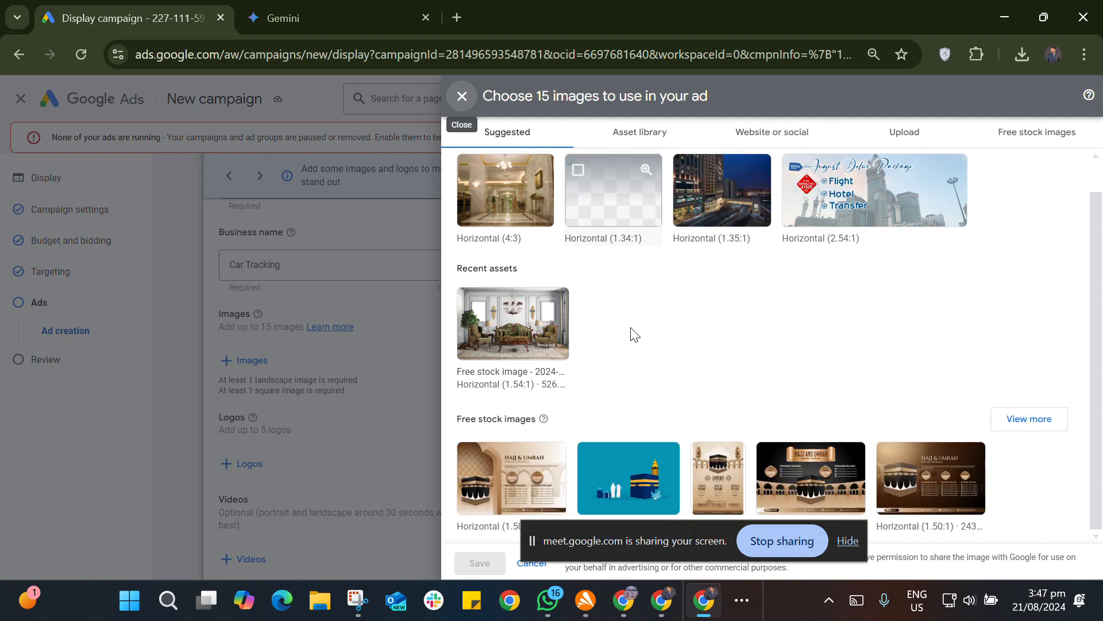
click(652, 128)
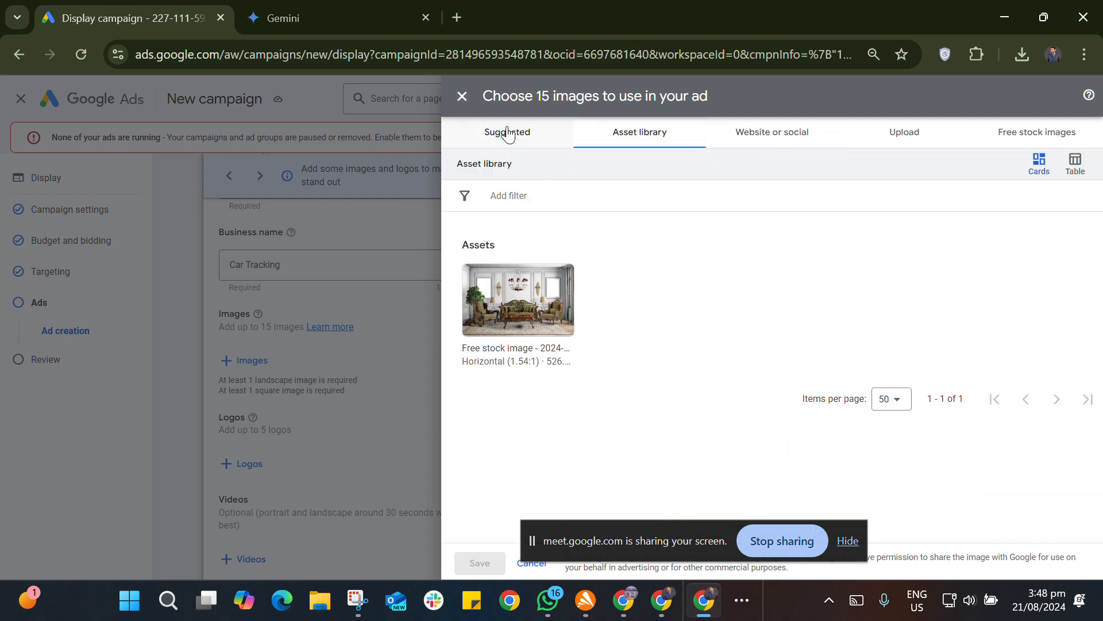
click(508, 133)
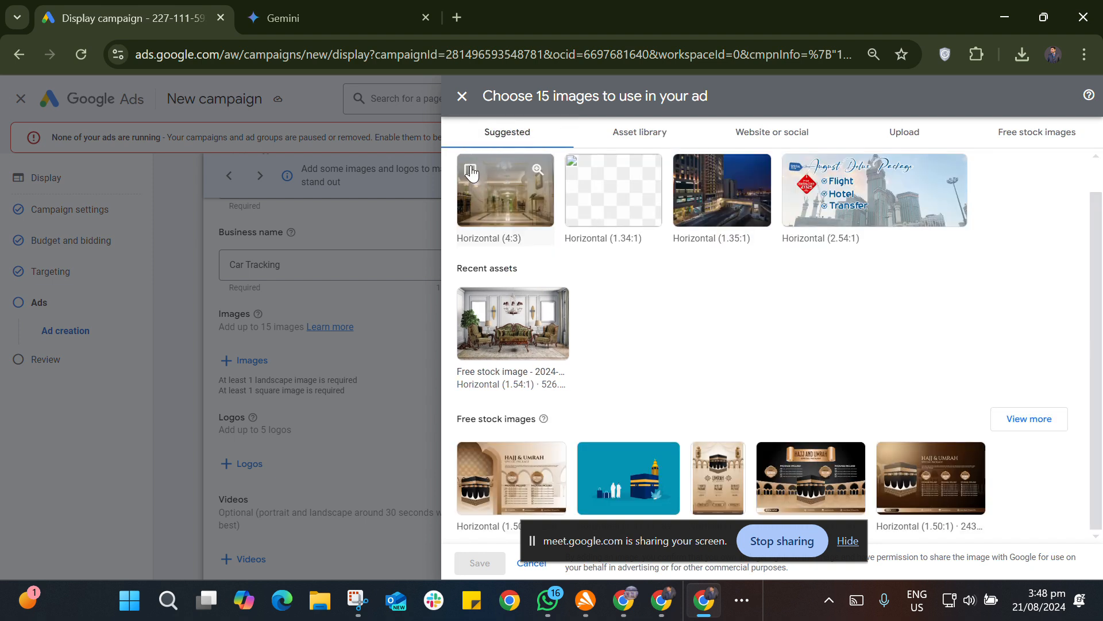
- Add the suggested lobby and night cityscape images plus the first two Hajj and Umrah free stock images to the ad, and save
click(687, 173)
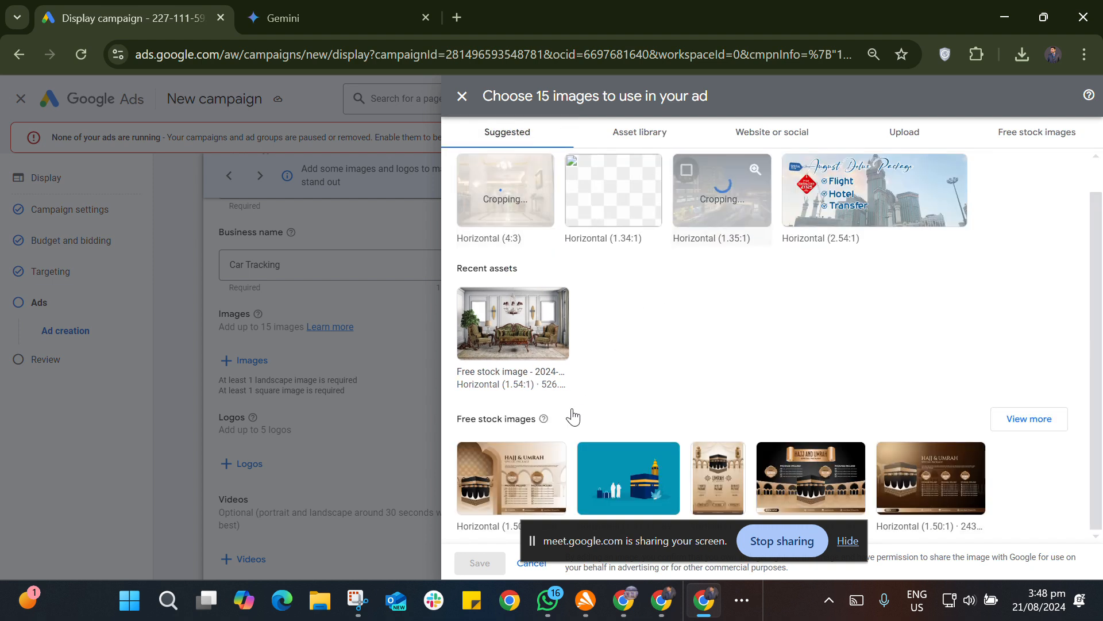
click(471, 458)
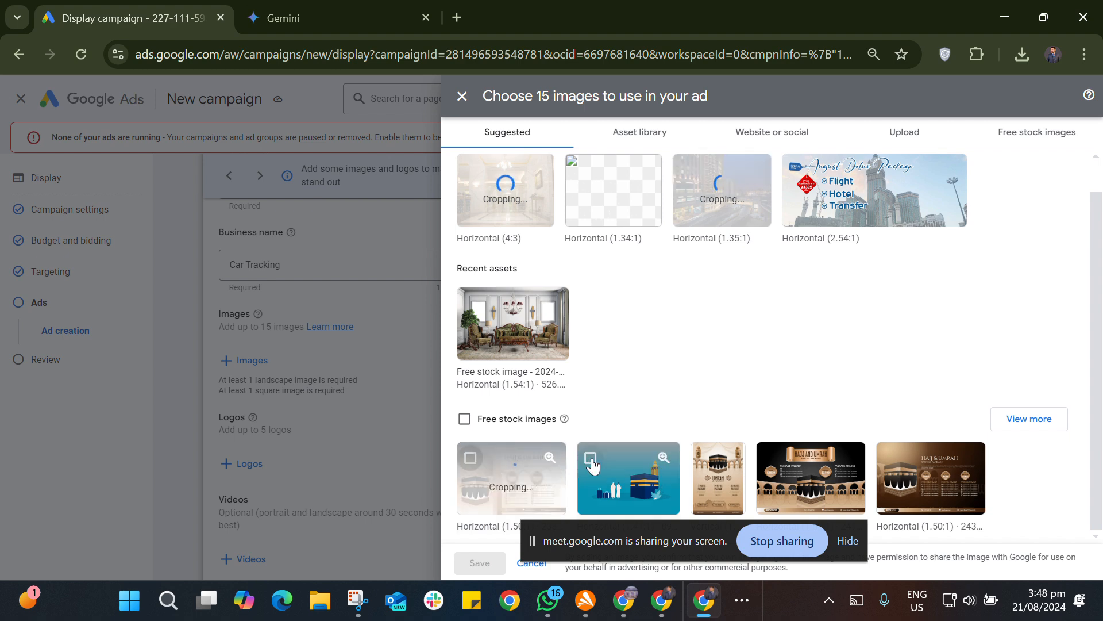
click(618, 456)
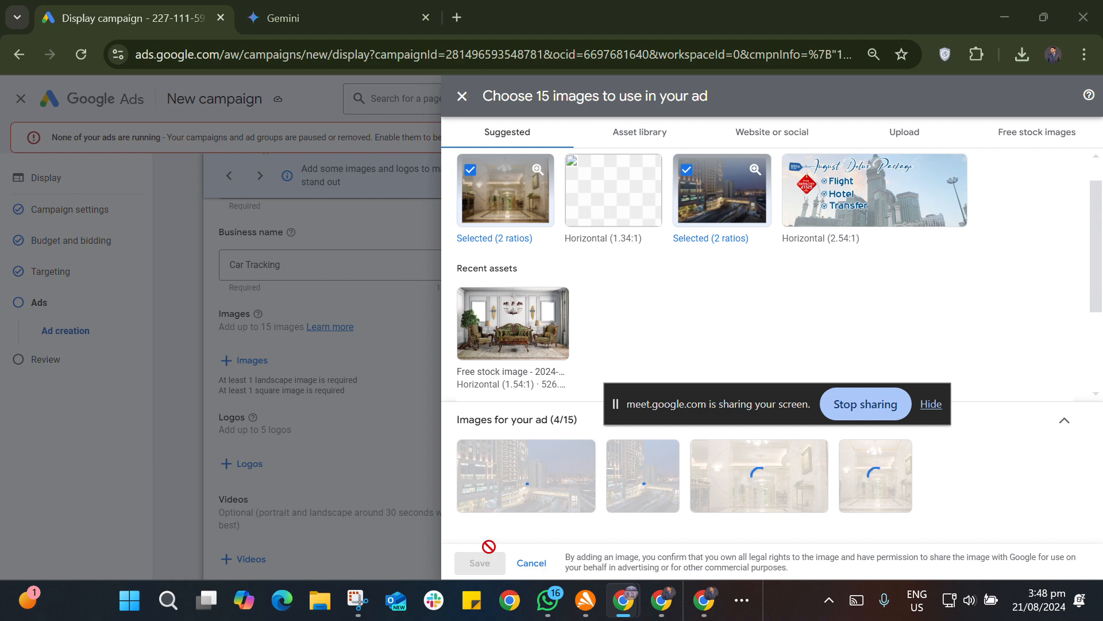
drag(716, 401, 734, 353)
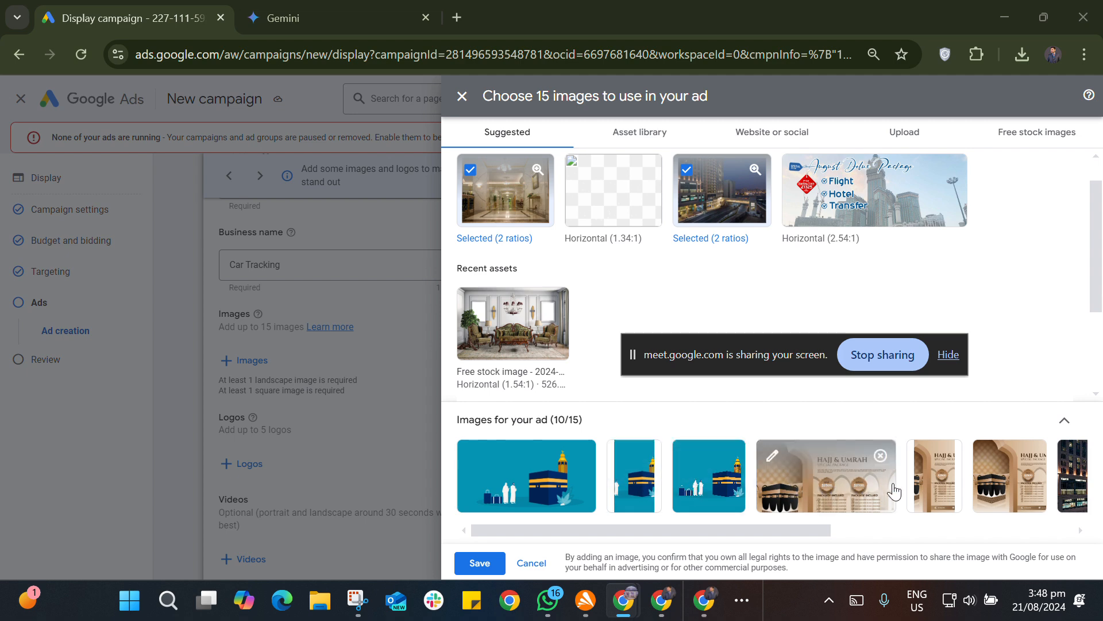
click(488, 565)
click(487, 563)
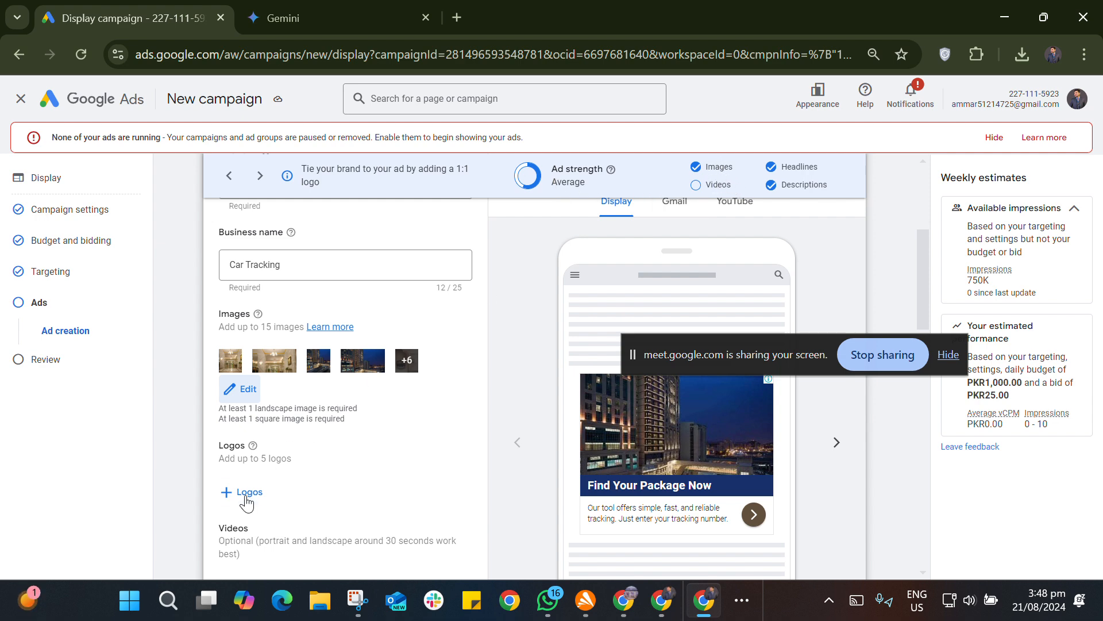
- Open the ad's video selection and choose to search YouTube for videos
scroll(247, 503, down, 1)
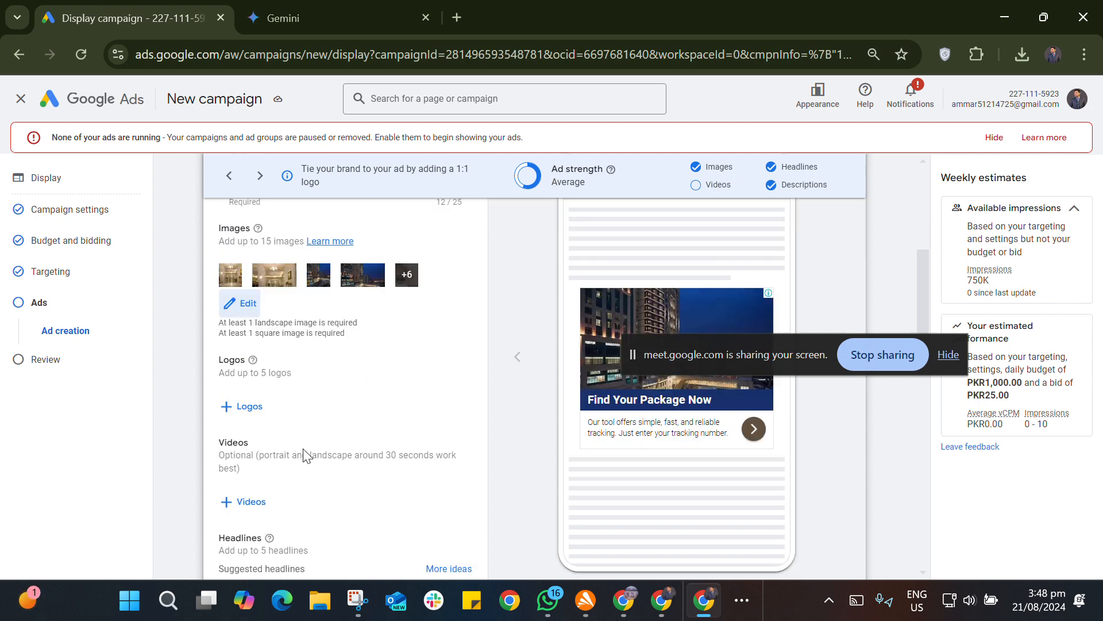
click(256, 501)
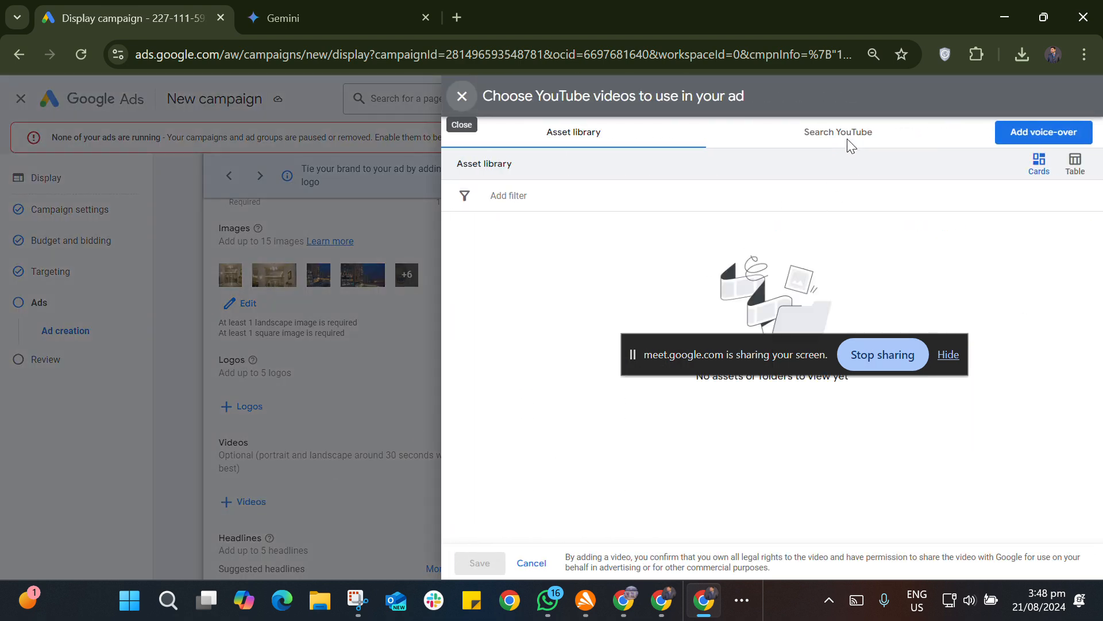
click(849, 144)
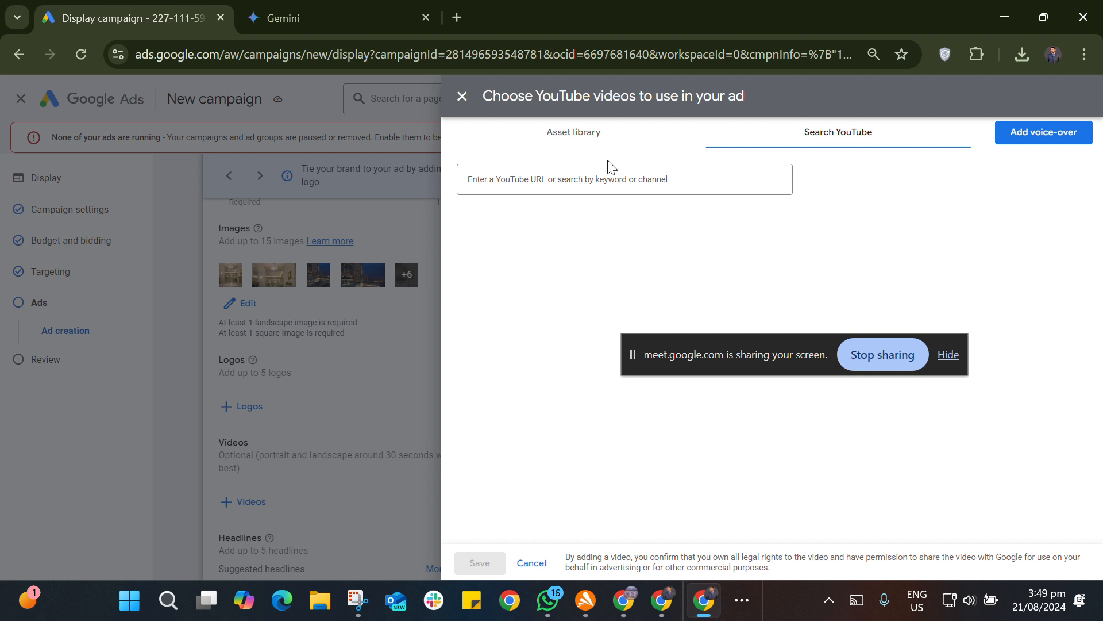
click(661, 179)
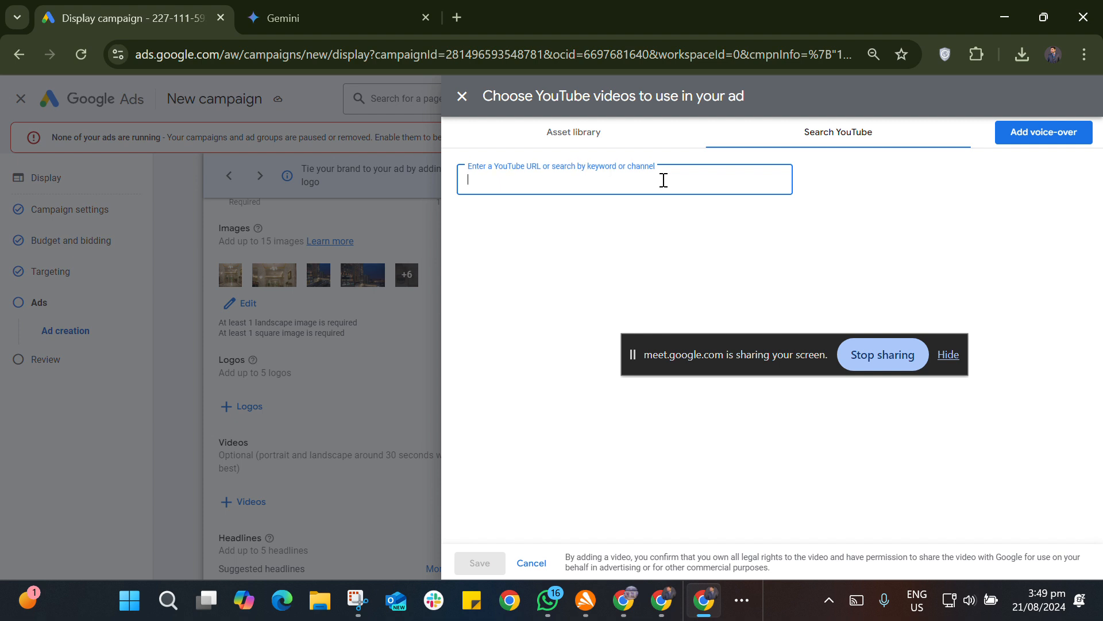
click(603, 142)
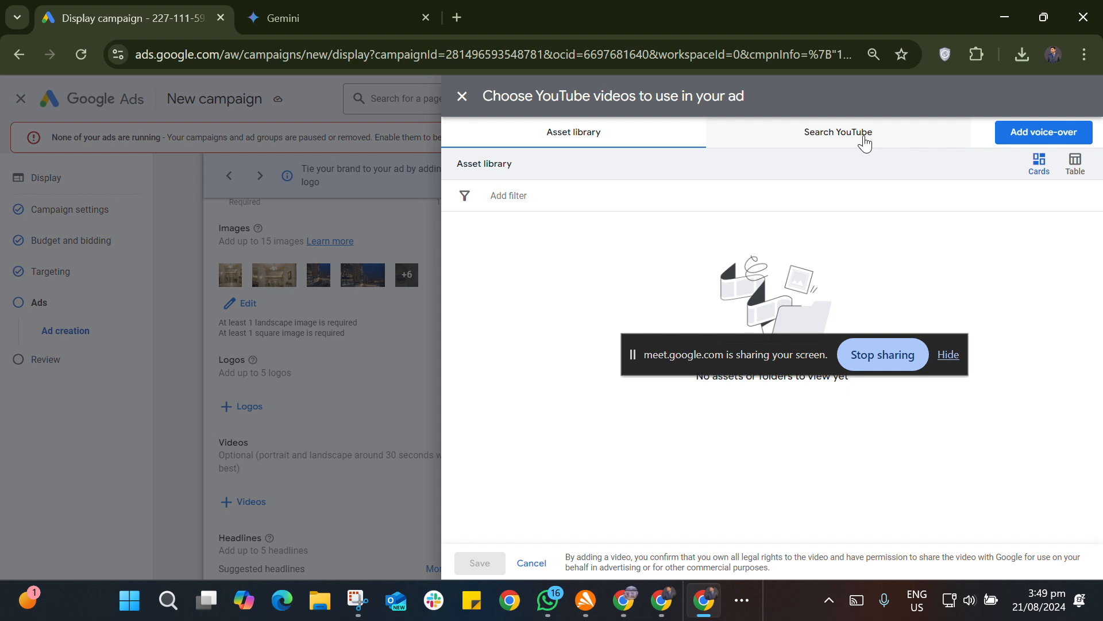
click(864, 141)
- Search YouTube for "tracking" and select the 4:04 video on how to track anyone's location for the ad
click(684, 177)
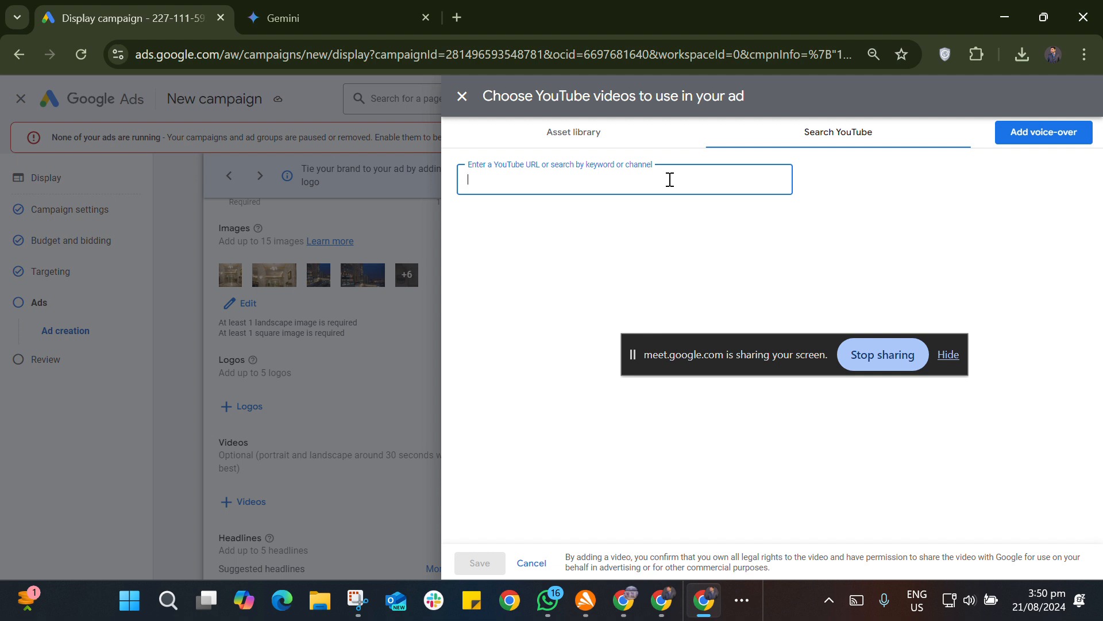
text(R)
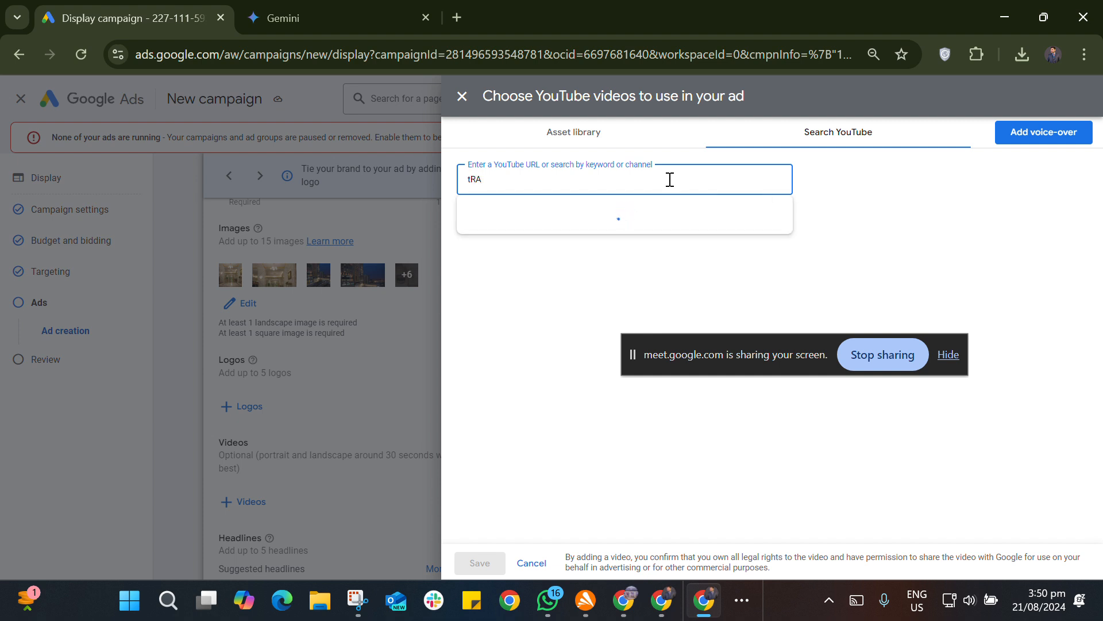
key(BackSpace)
text(racking)
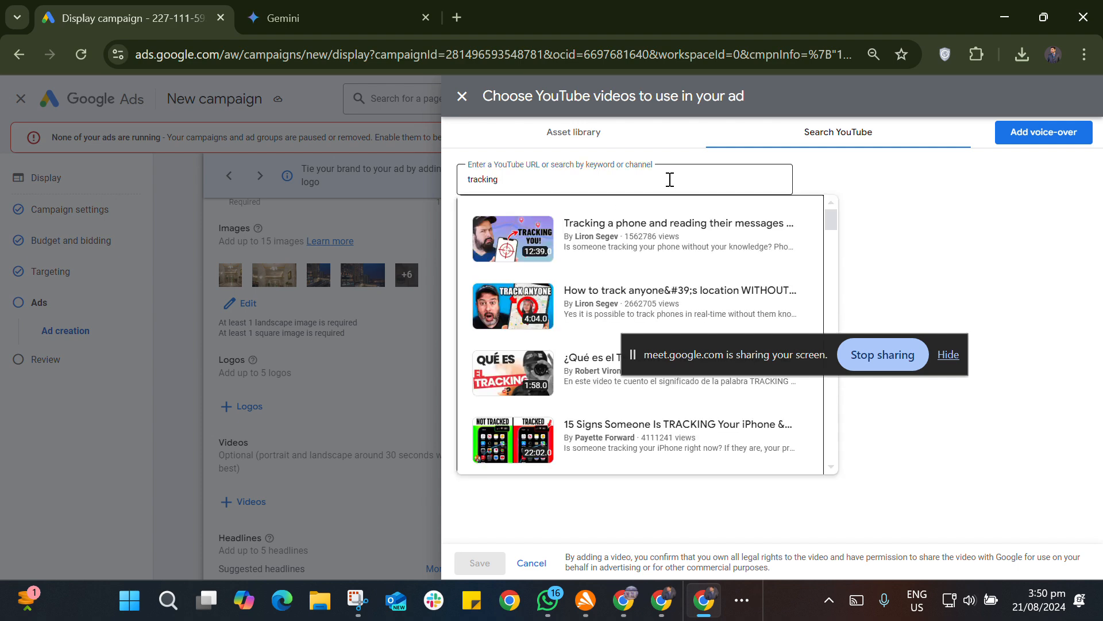
scroll(684, 287, up, 3)
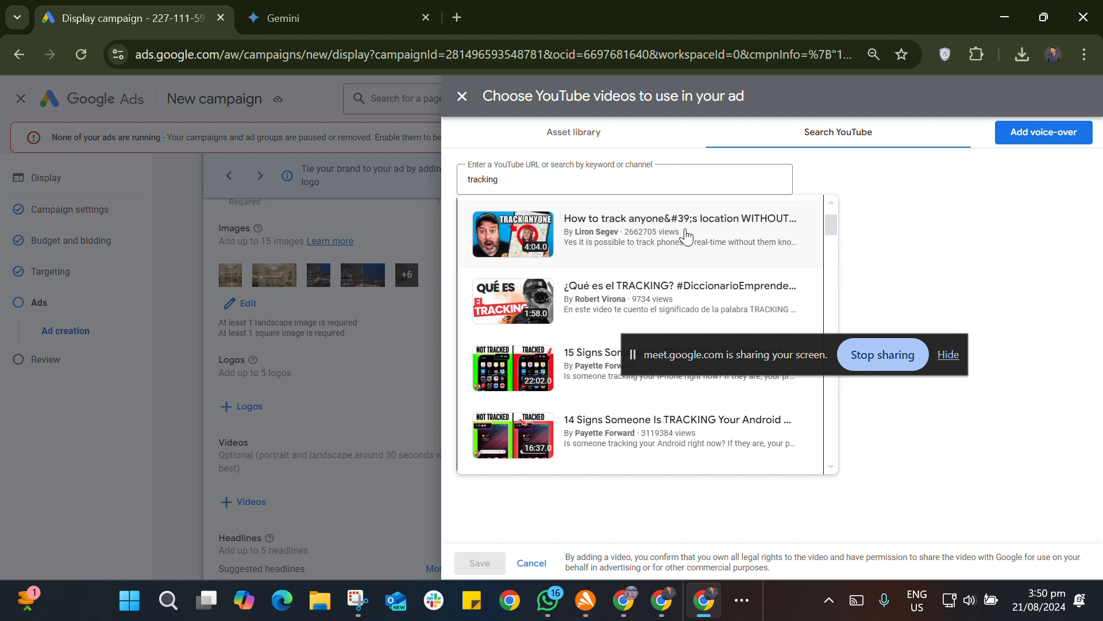
click(595, 246)
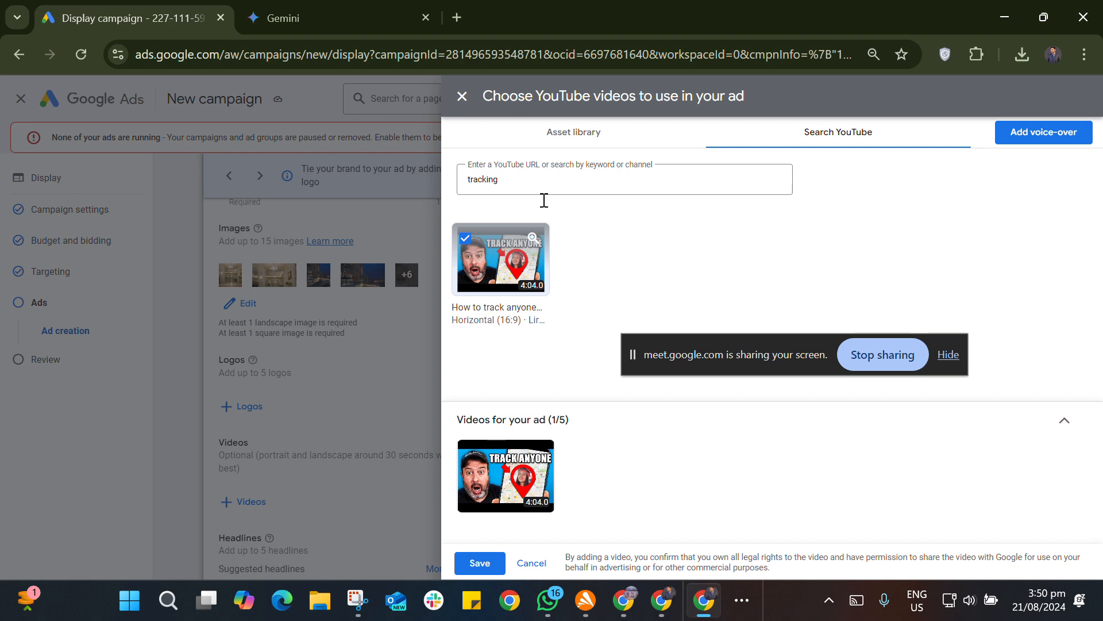
- Add the 12:39 phone-tracking video, the 1:58 "¿Qué es el TRACKING?" video and the 22:02 "15 Signs Someone Is TRACKING Your iPhone" video to the ad
click(531, 184)
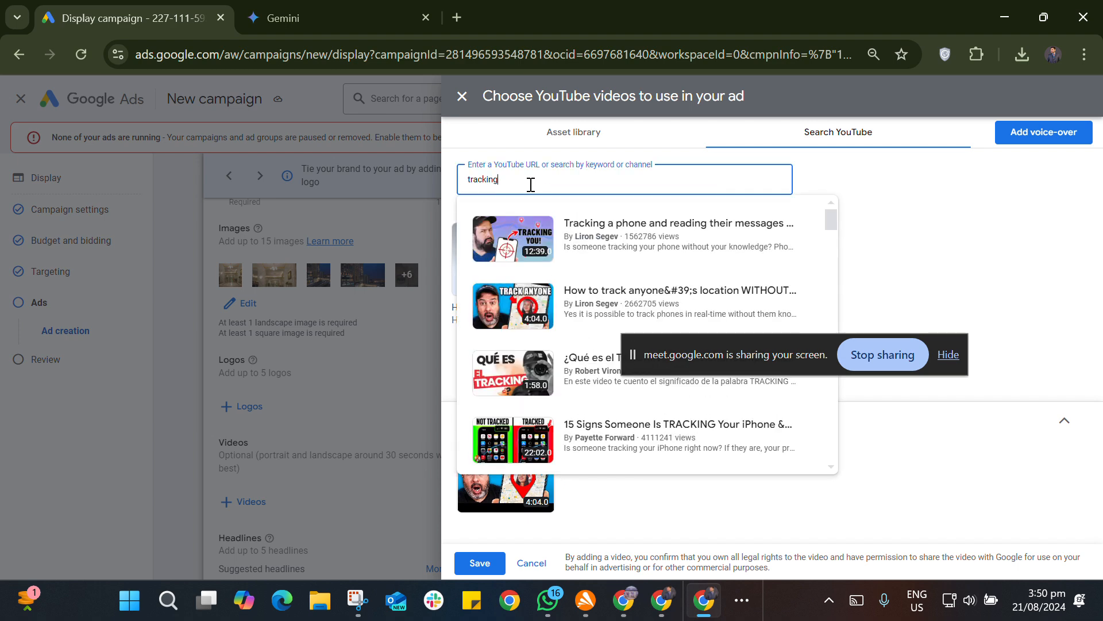
click(549, 312)
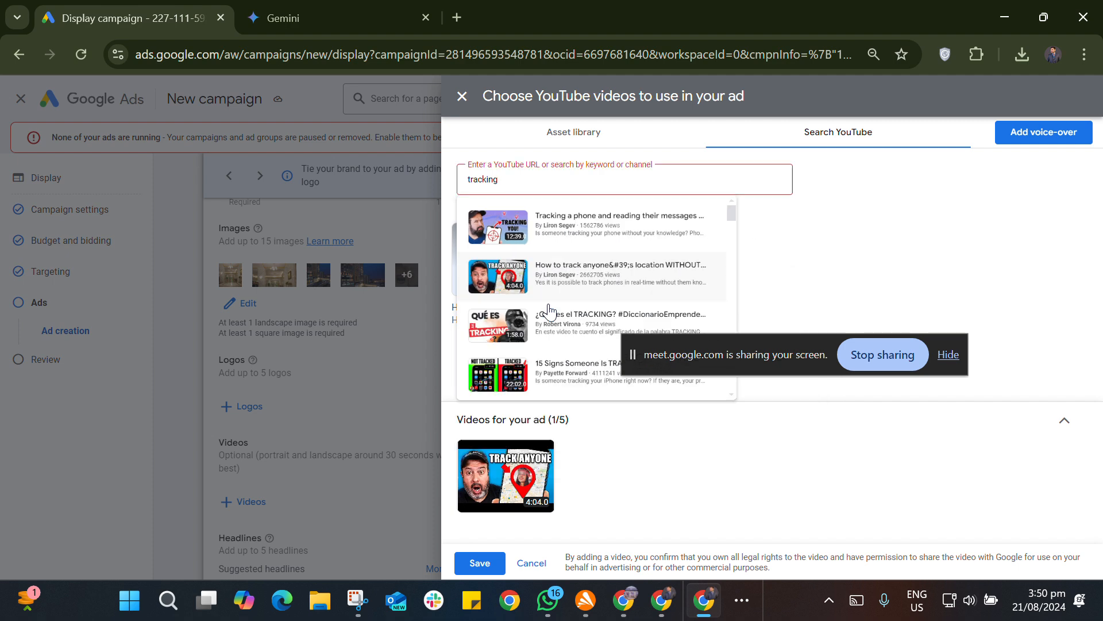
click(544, 181)
click(561, 247)
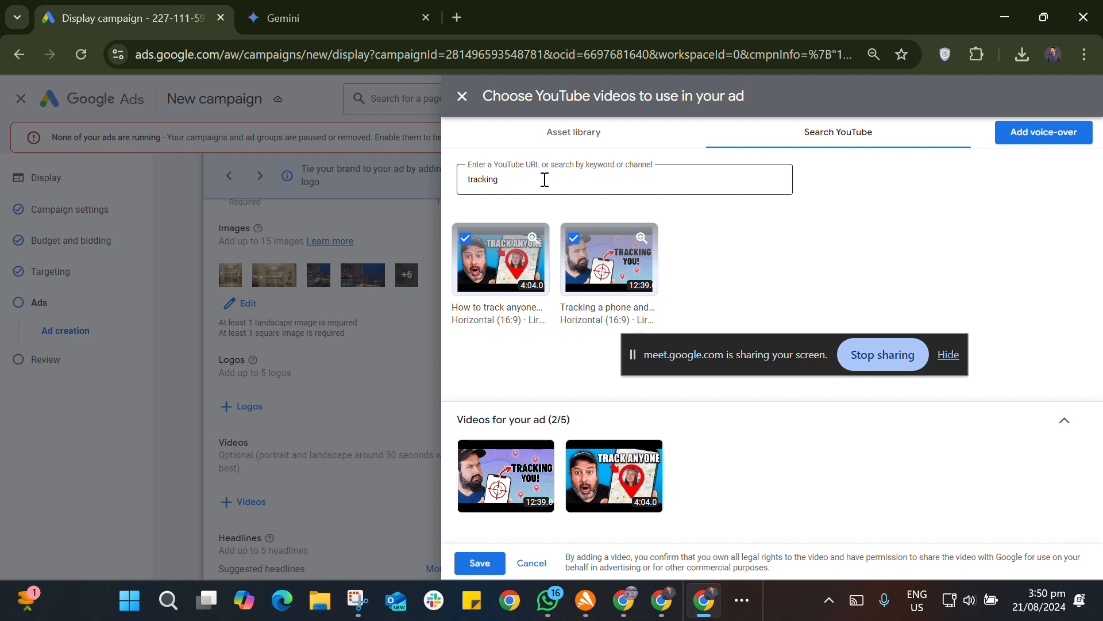
click(544, 180)
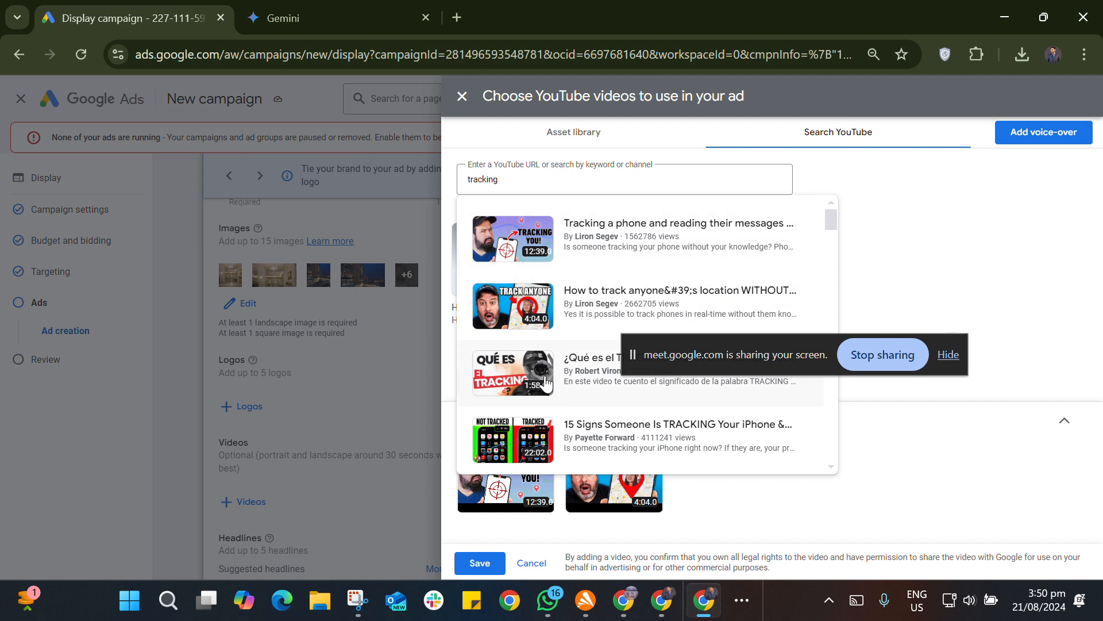
click(546, 382)
click(544, 184)
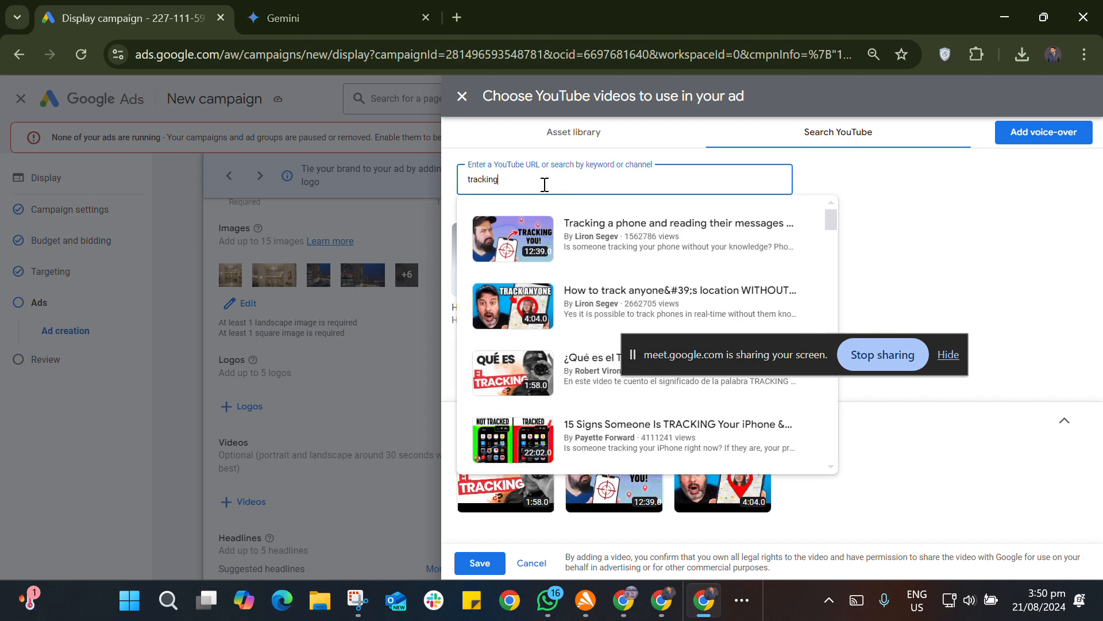
click(563, 441)
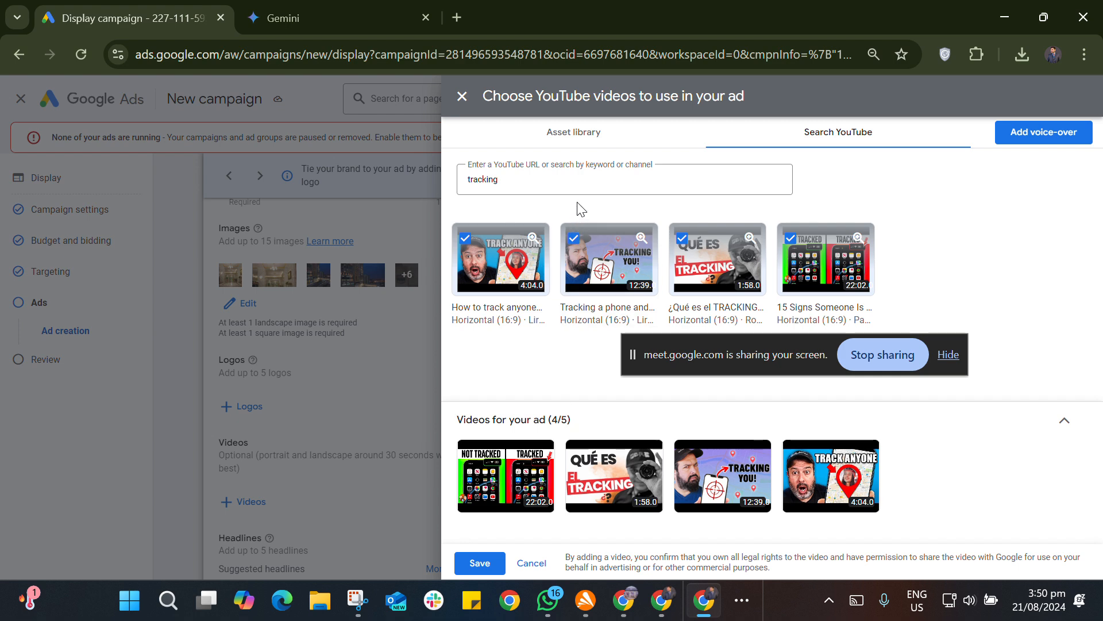
- Browse further down the YouTube results for "tracking" to find another video for the ad
click(562, 182)
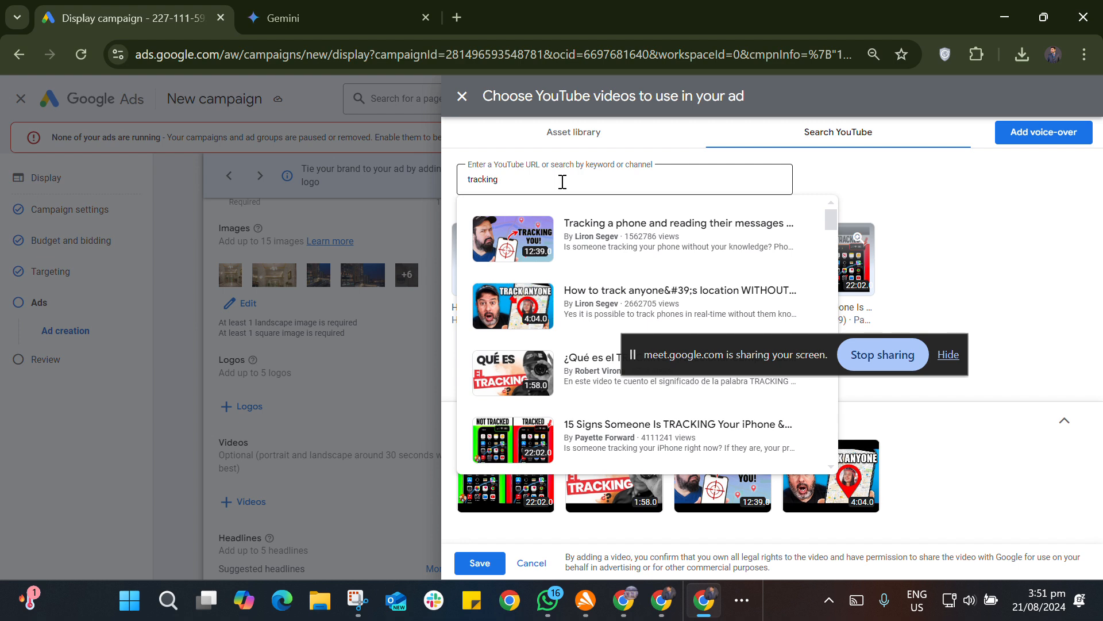
scroll(567, 319, down, 2)
scroll(545, 413, down, 1)
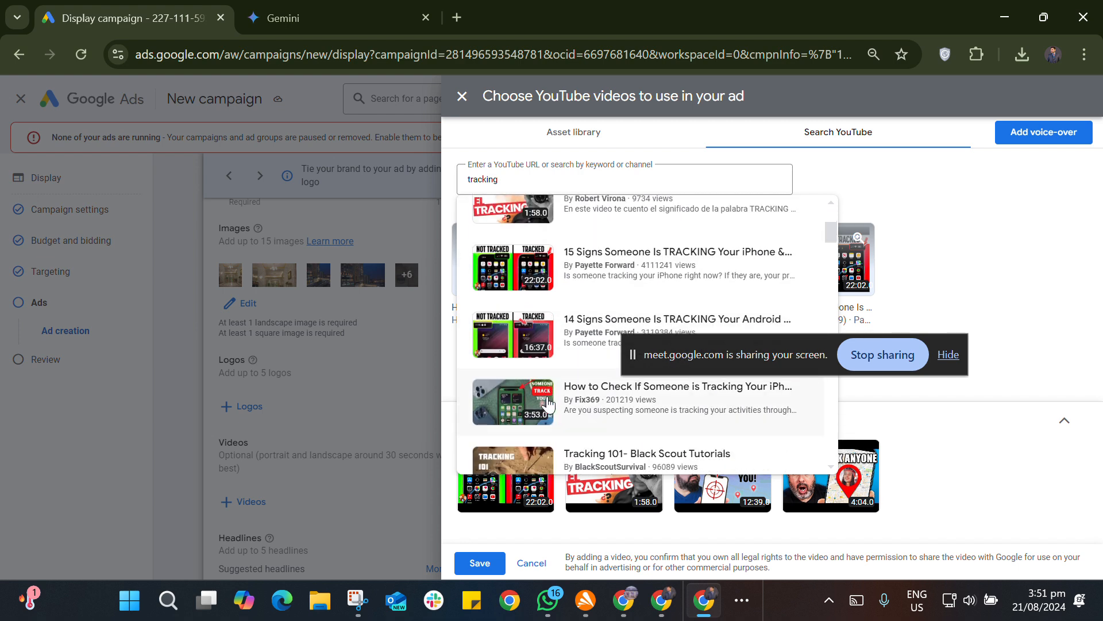
- Add the Fix369 video "How to Check If Someone is Tracking Your iPh..." to the ad and save the video selection
click(535, 405)
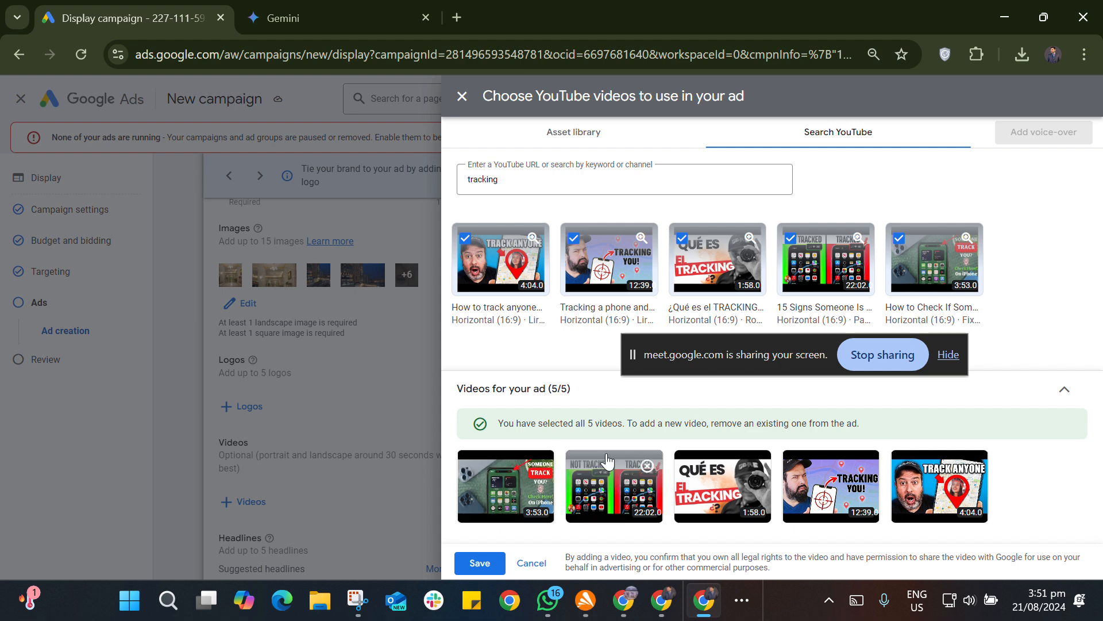
click(487, 563)
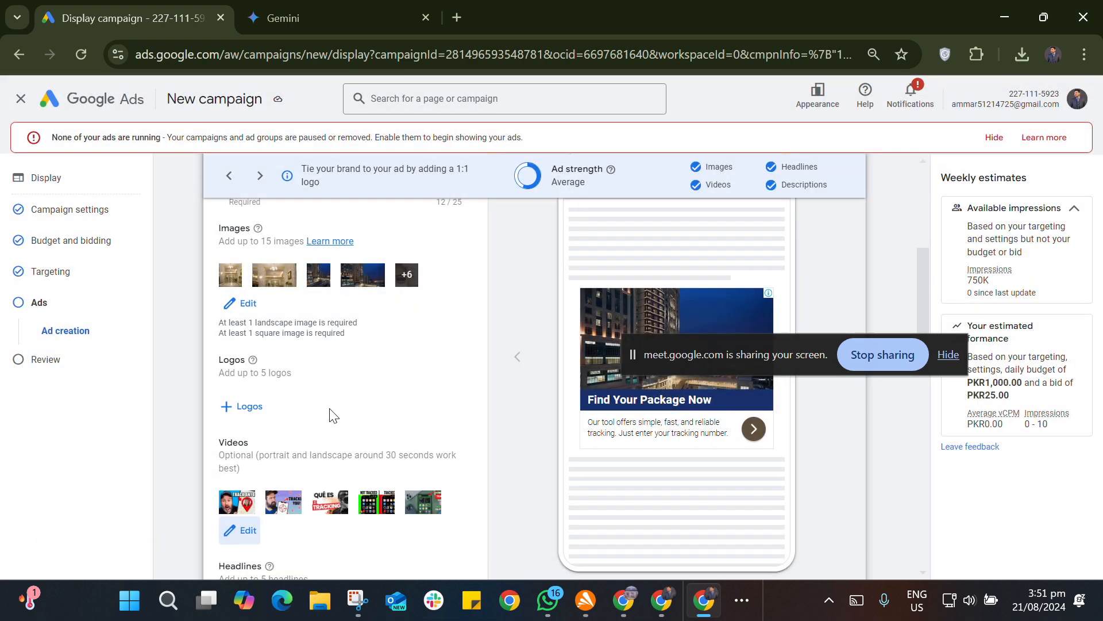
- Add the Mataf Travel logo found on the mataftravels.co.uk website to the ad and save the logo selection
scroll(353, 413, up, 5)
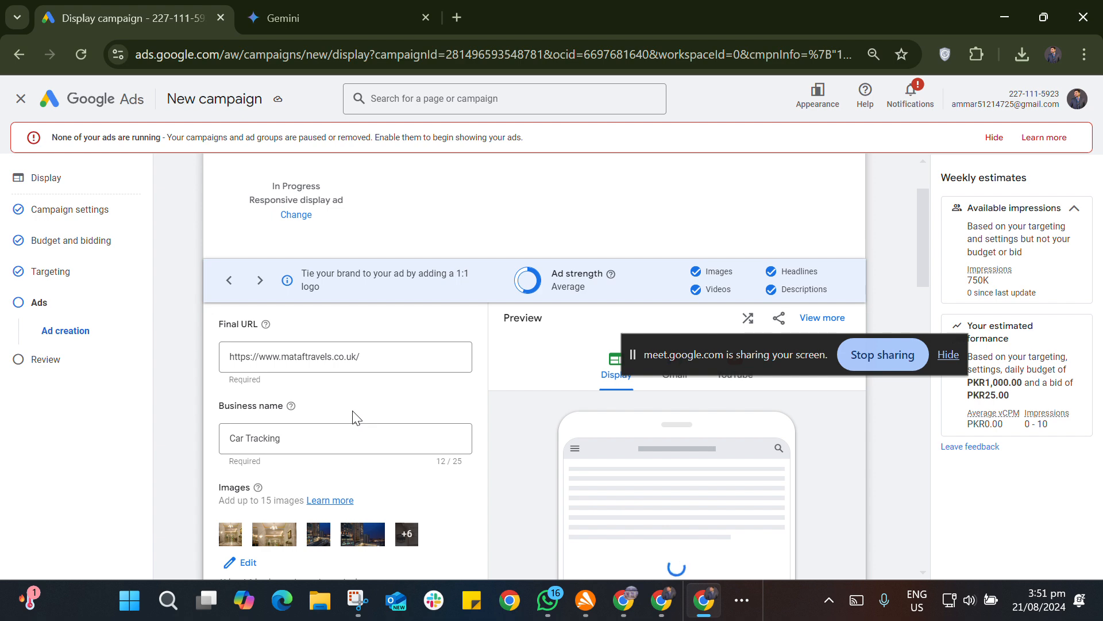
scroll(356, 417, down, 3)
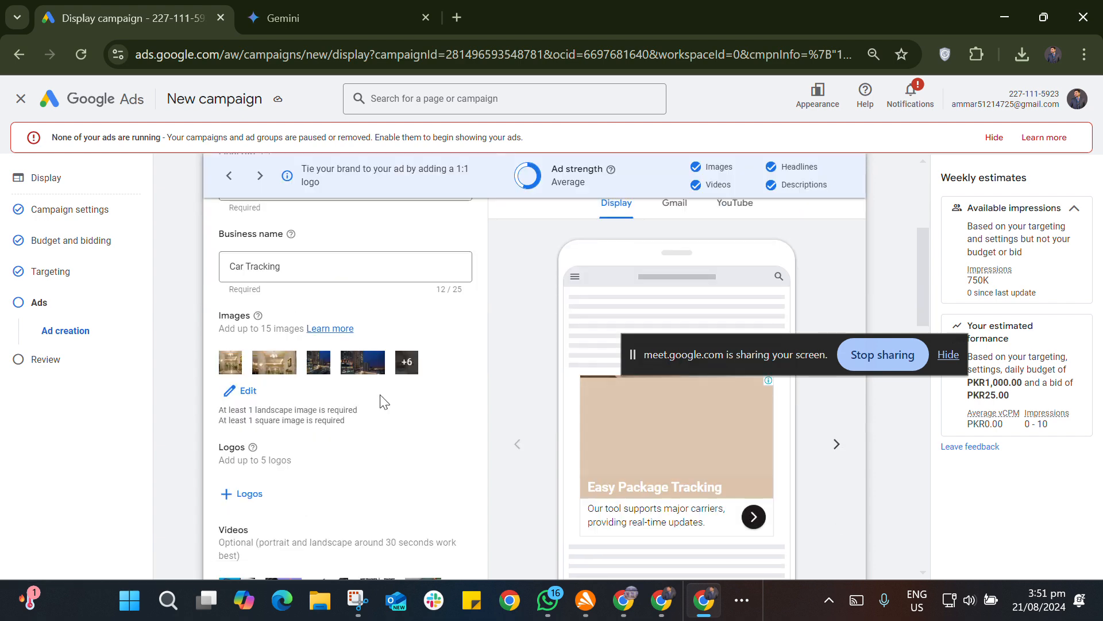
scroll(380, 397, down, 3)
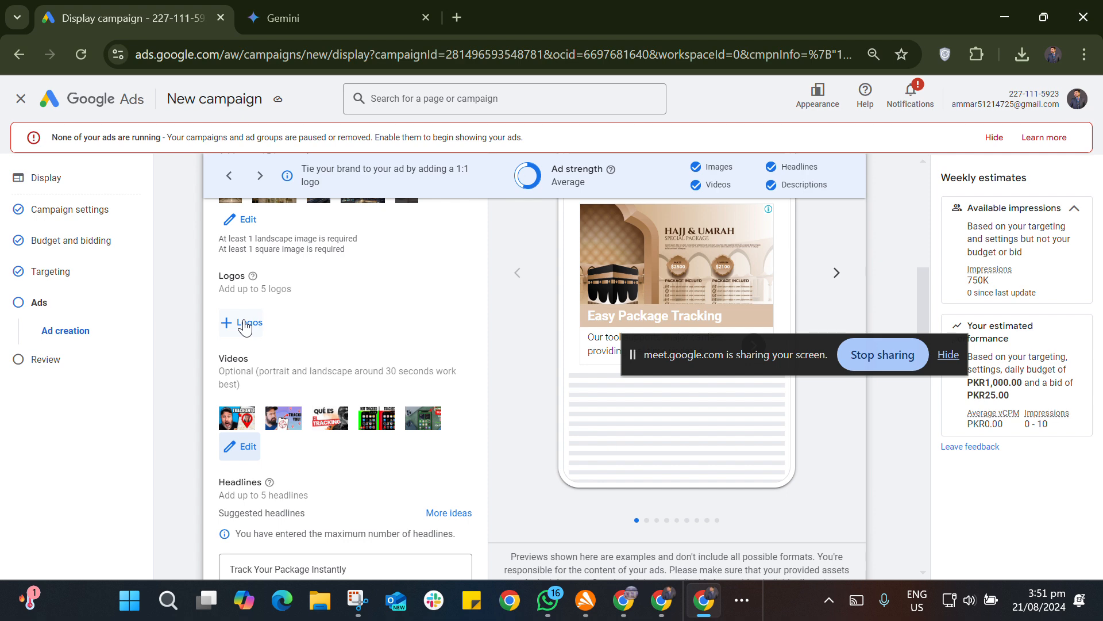
click(246, 325)
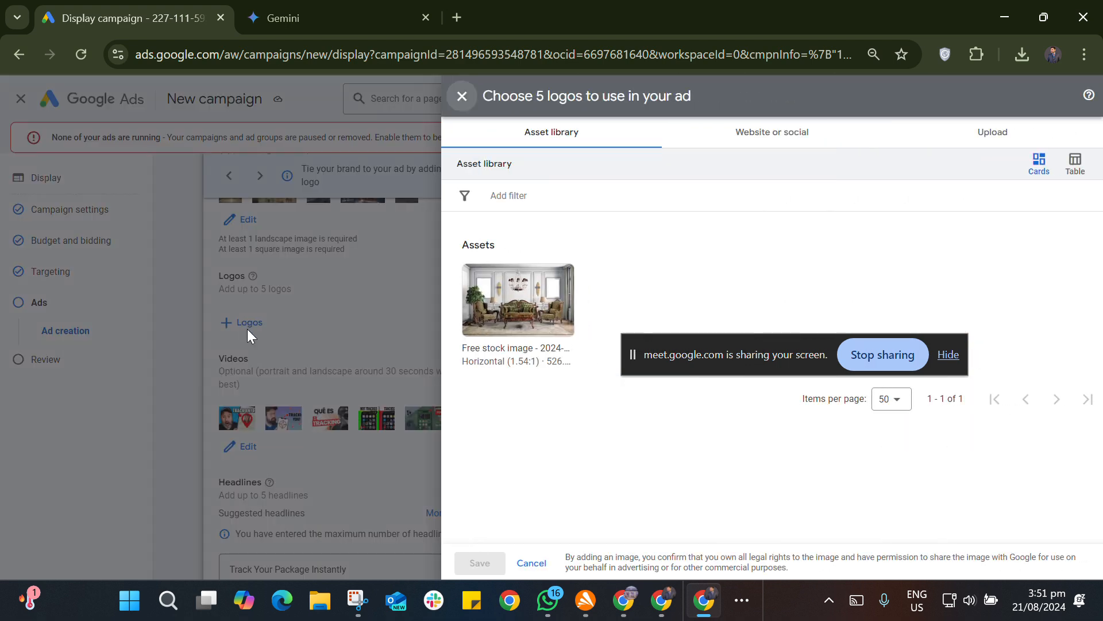
click(987, 137)
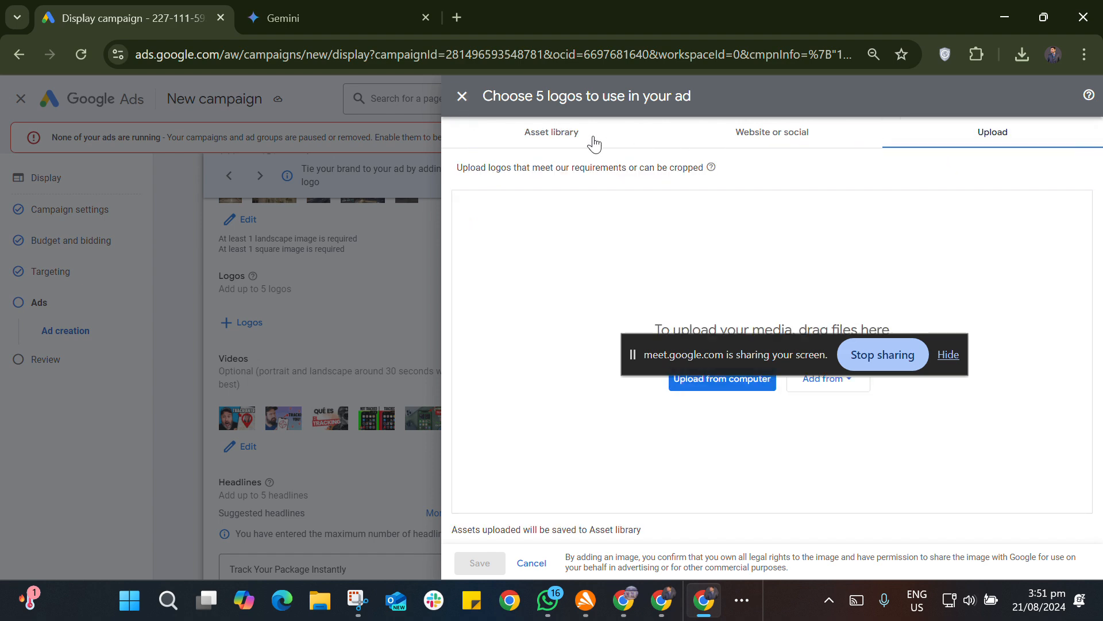
click(749, 144)
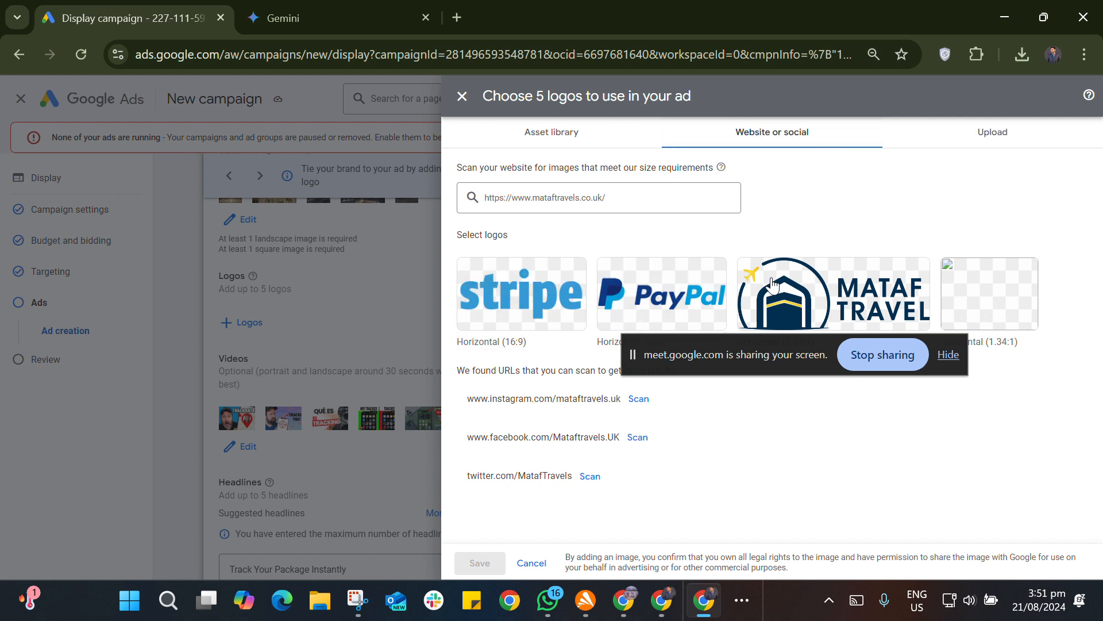
drag(781, 357, 797, 544)
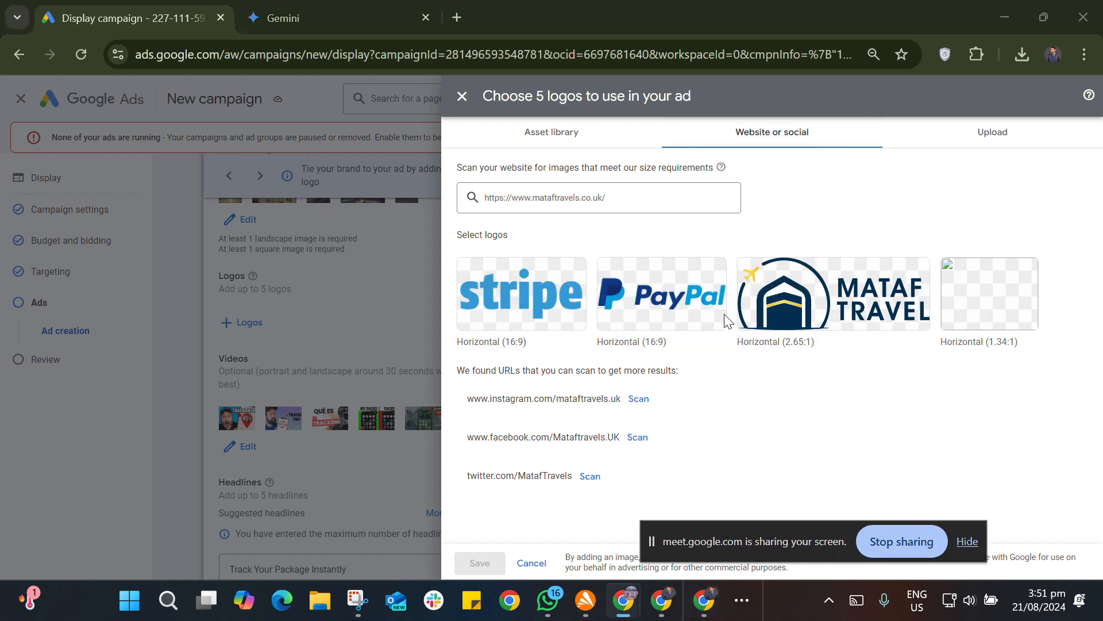
click(752, 283)
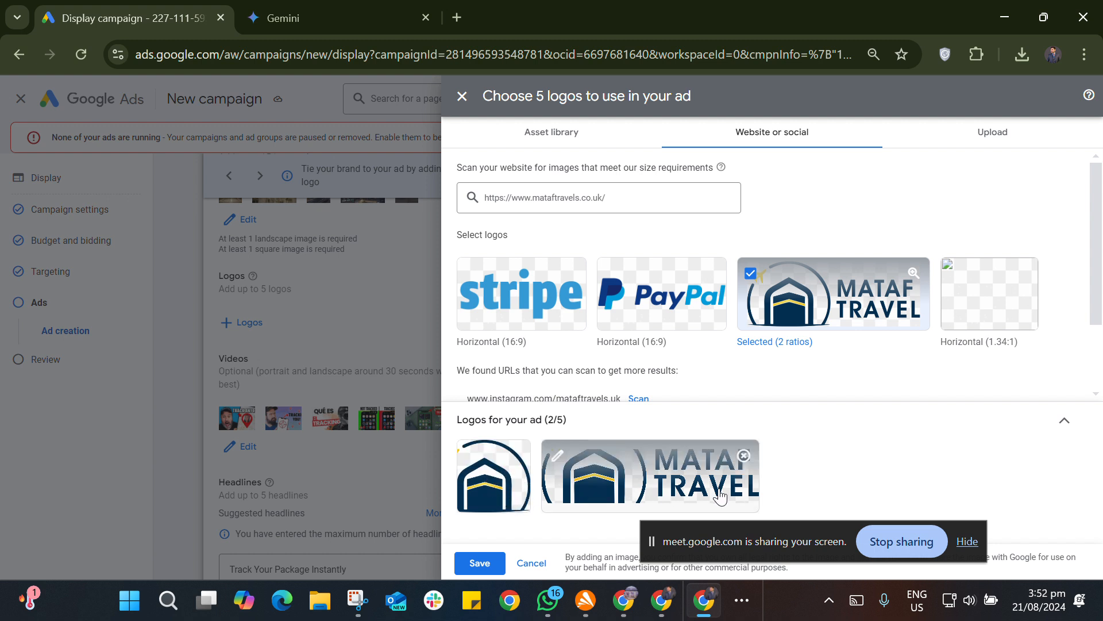
click(483, 566)
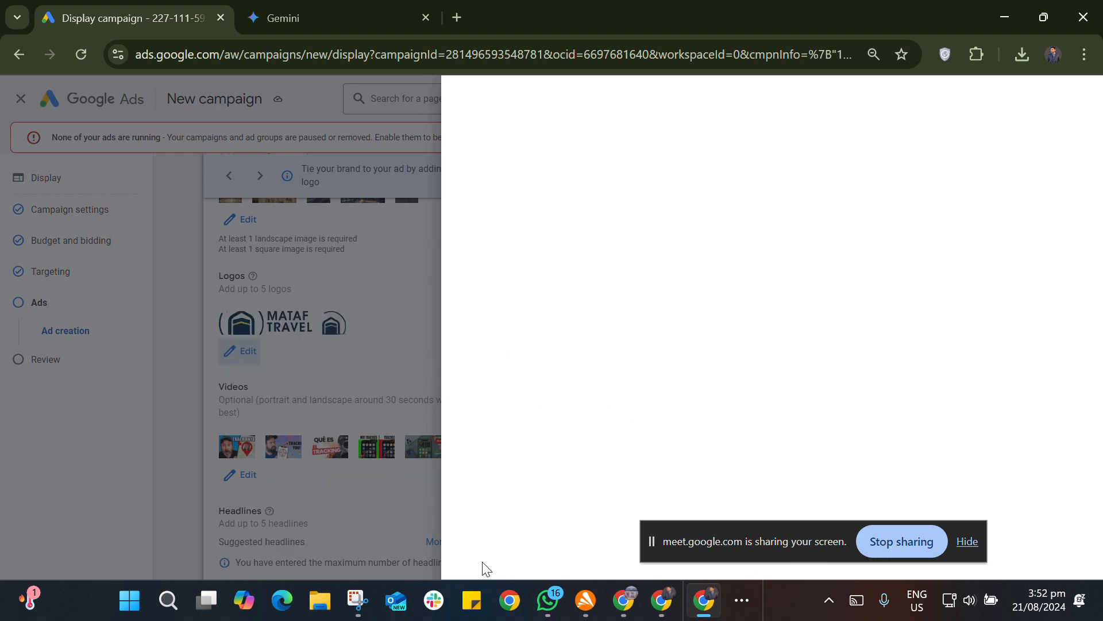
- Continue from ad creation to the campaign review and look over the campaign summary
scroll(359, 345, down, 12)
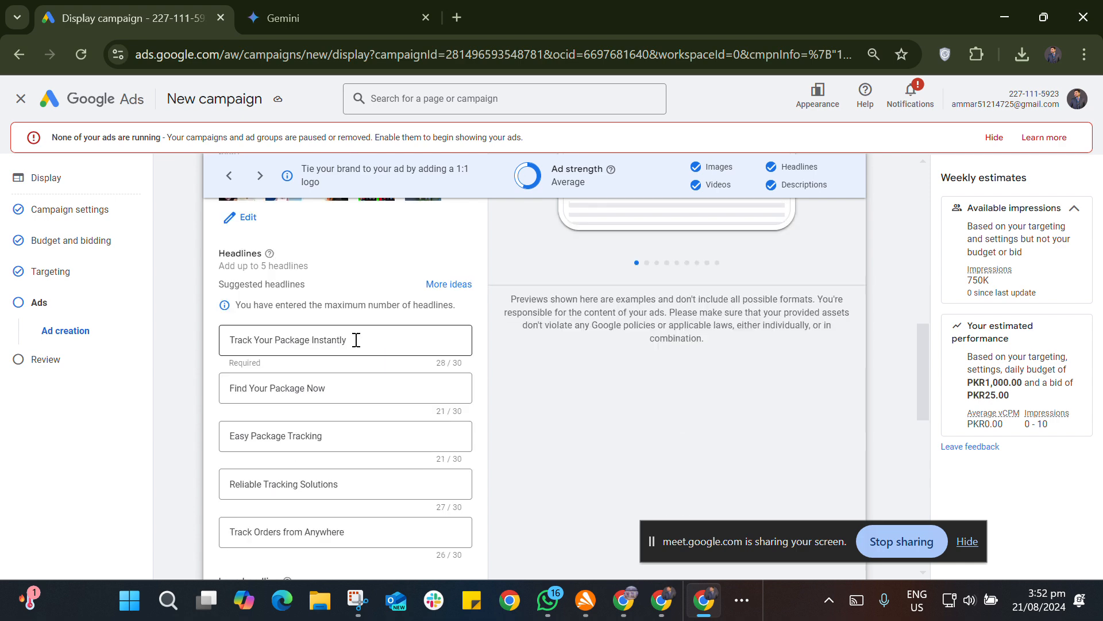
scroll(358, 396, down, 2)
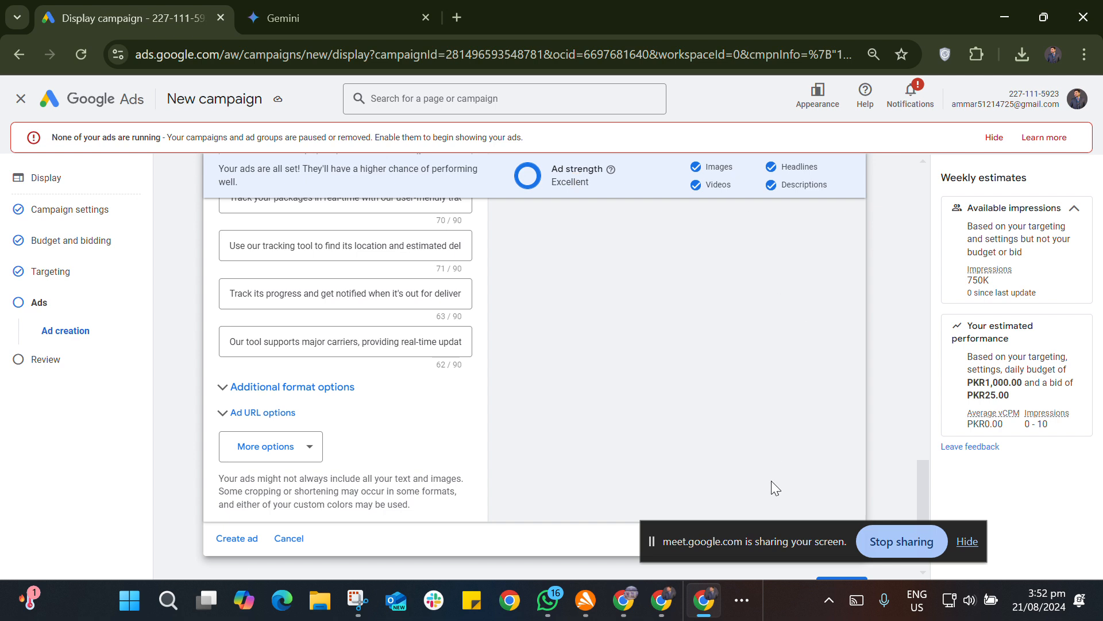
drag(770, 540, 602, 458)
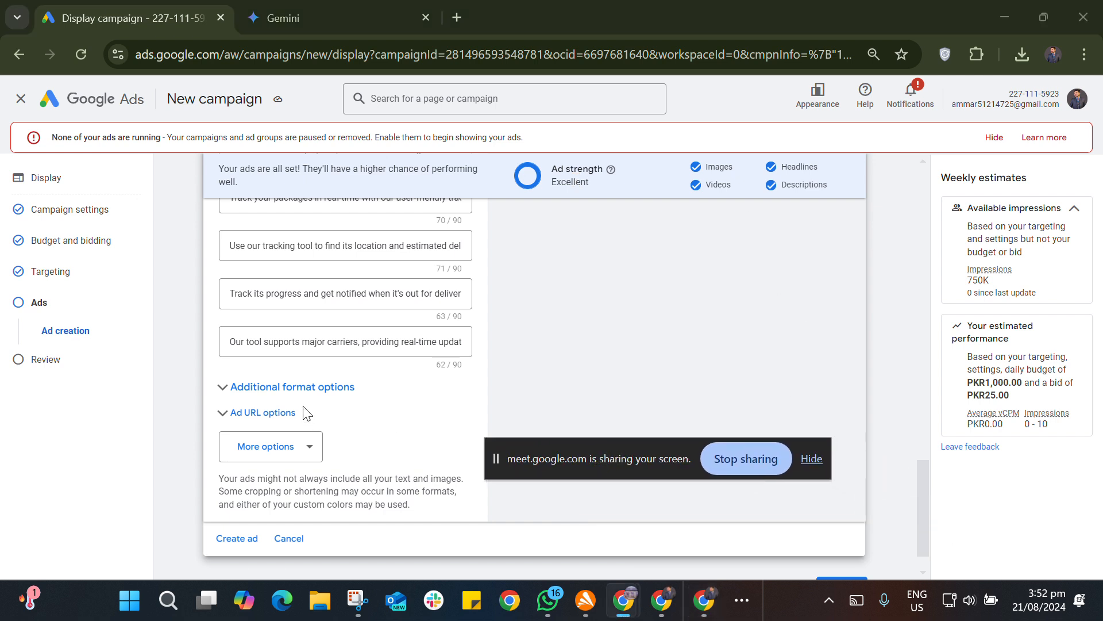
scroll(689, 511, down, 1)
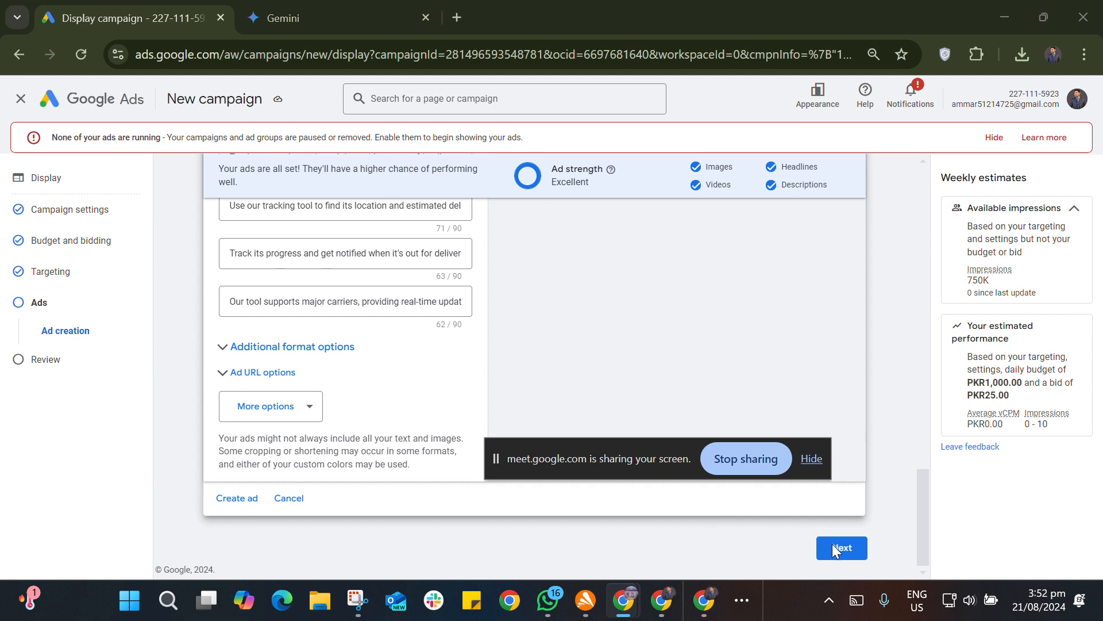
click(847, 555)
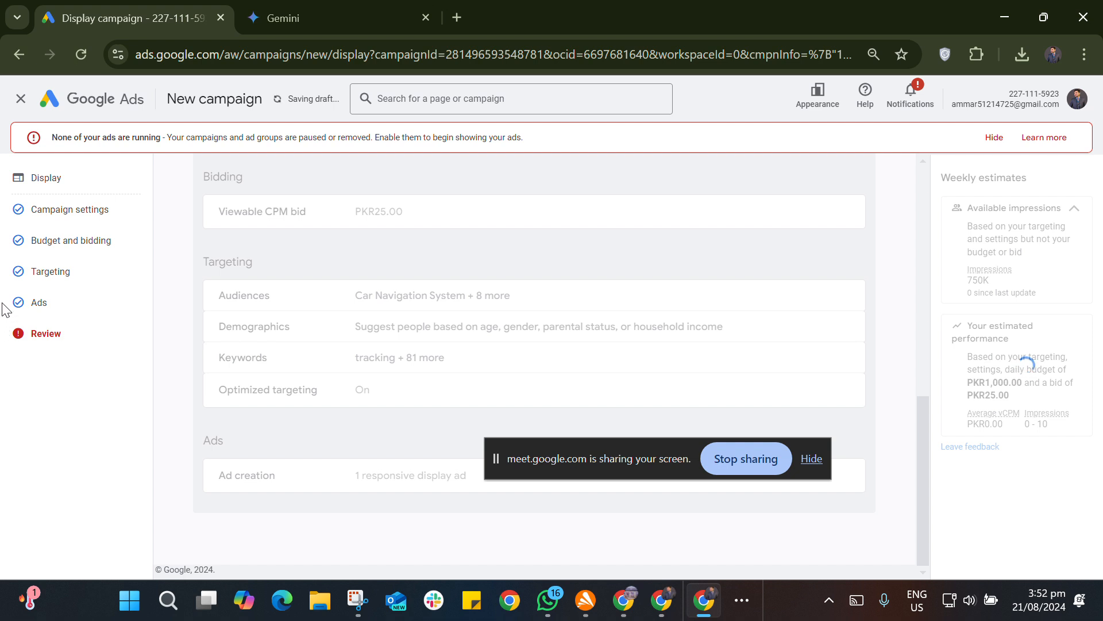
drag(570, 460, 437, 532)
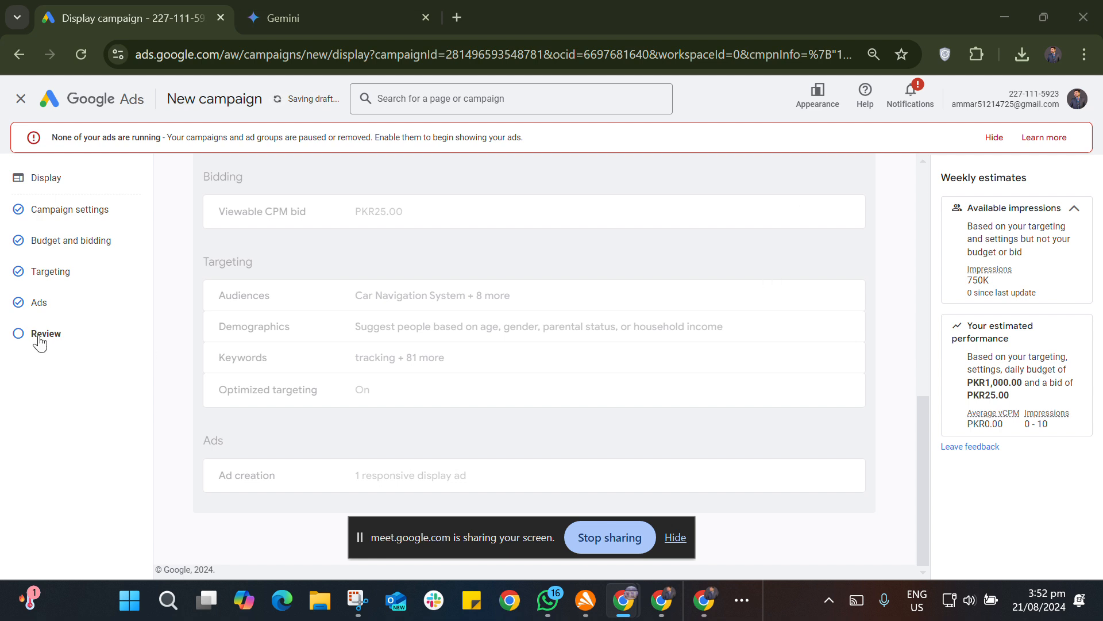
scroll(614, 347, up, 6)
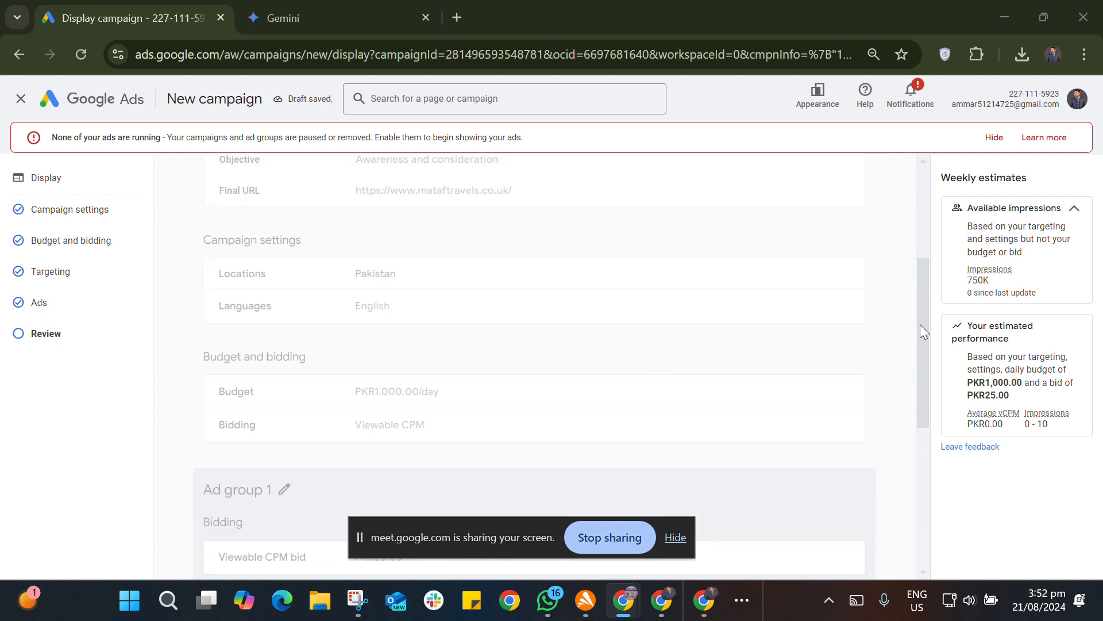
drag(919, 324, 916, 219)
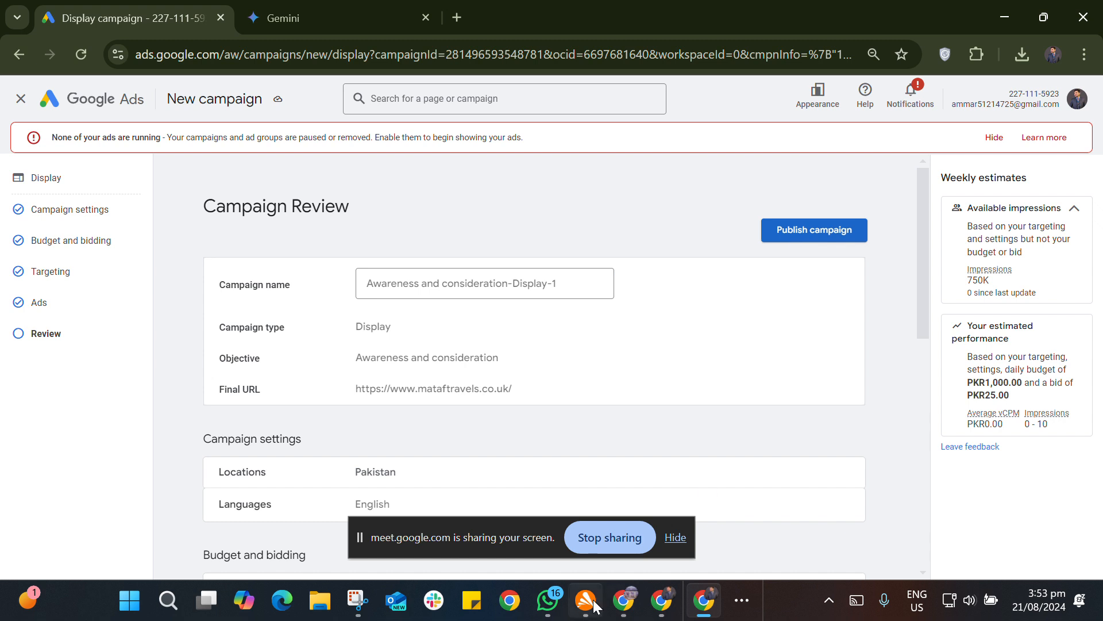
- Switch to the Google Meet call window to check on the participants and return to the campaign review
click(620, 602)
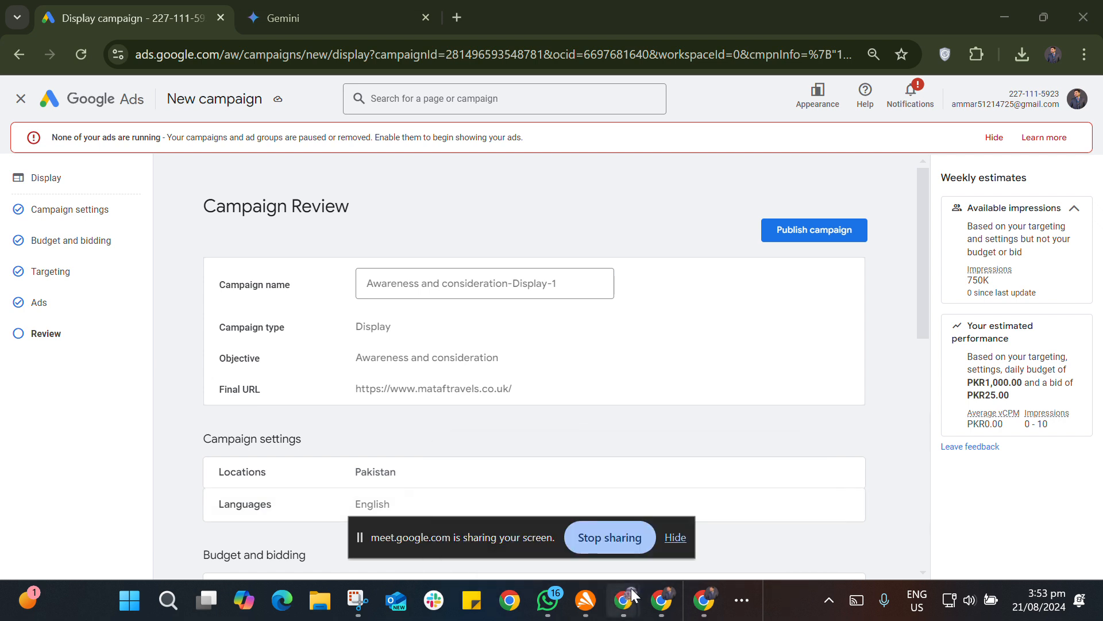
mouse_move(631, 588)
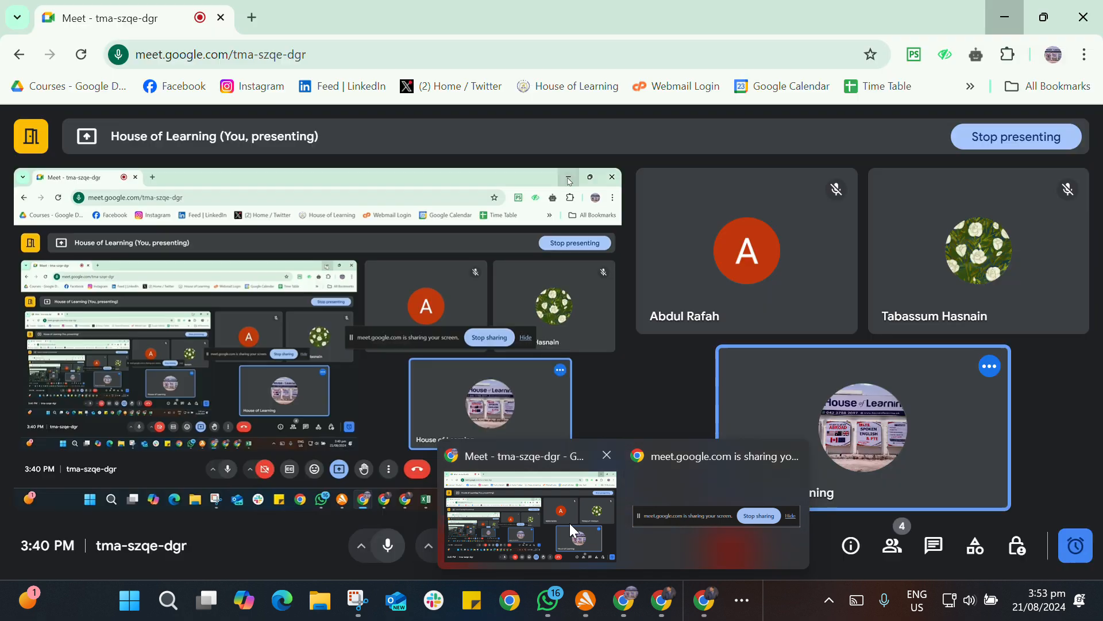
click(570, 523)
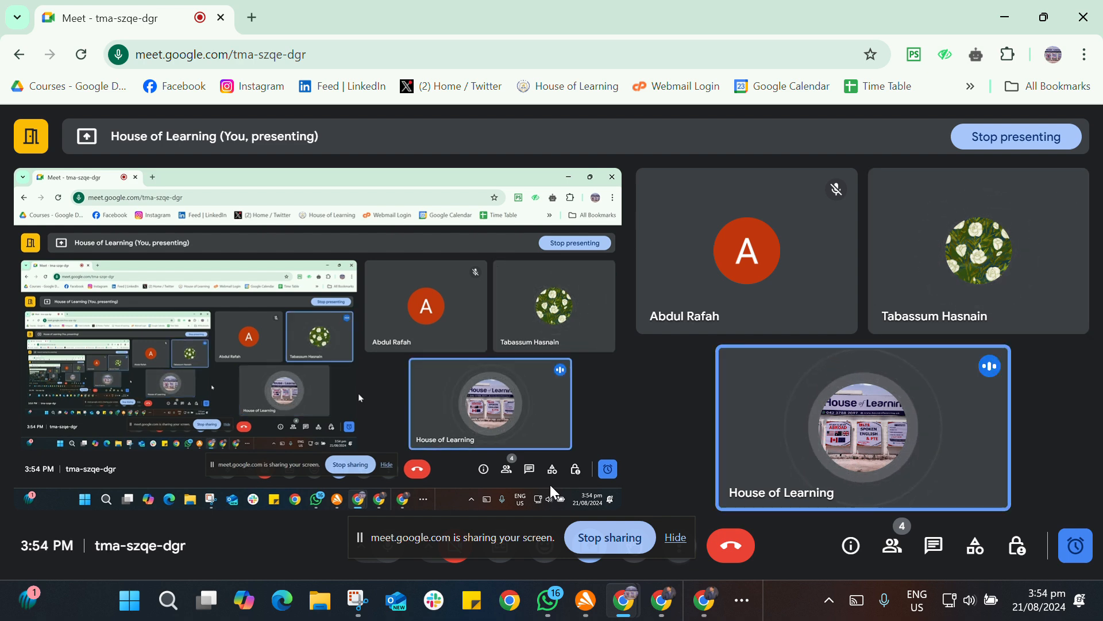
drag(516, 526, 574, 547)
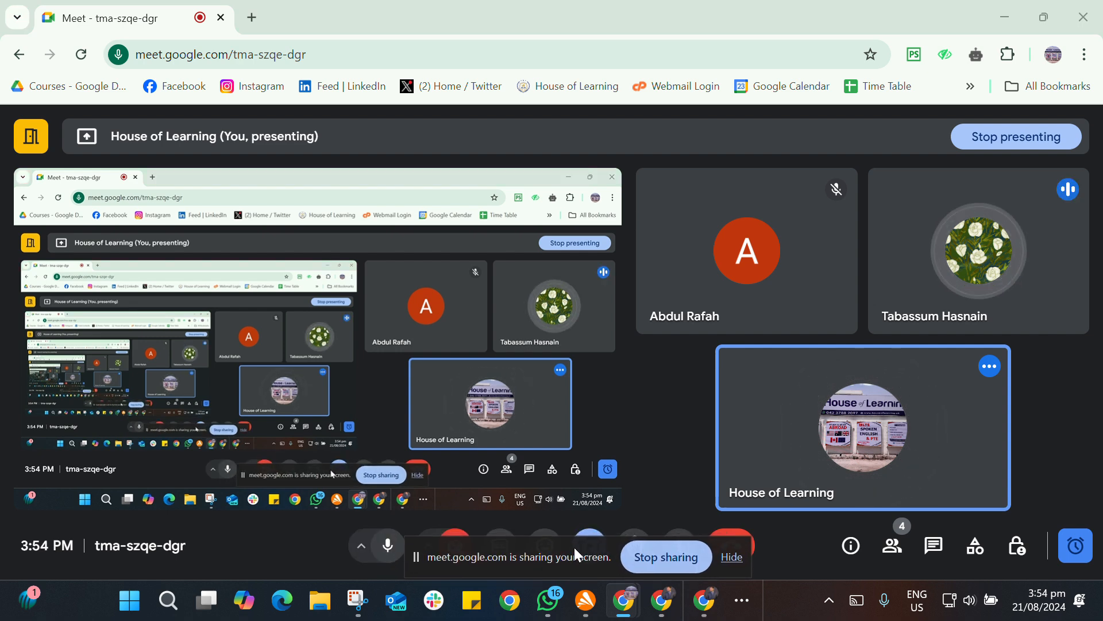
click(1005, 19)
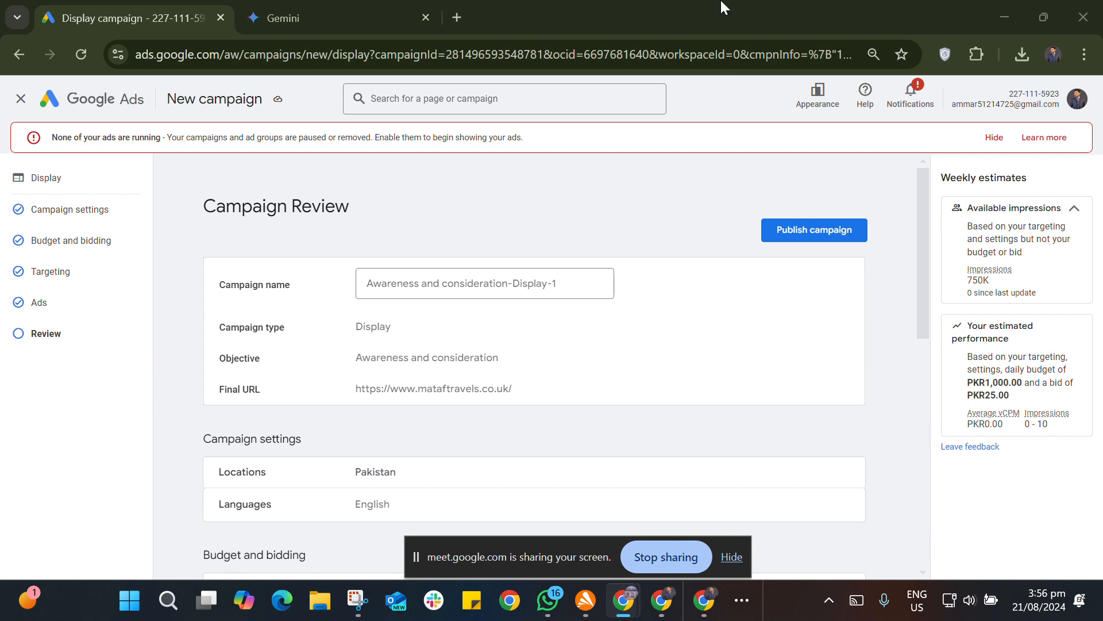
- Close the Gemini page and search Google for "keyword planner" in a new browser tab
click(428, 14)
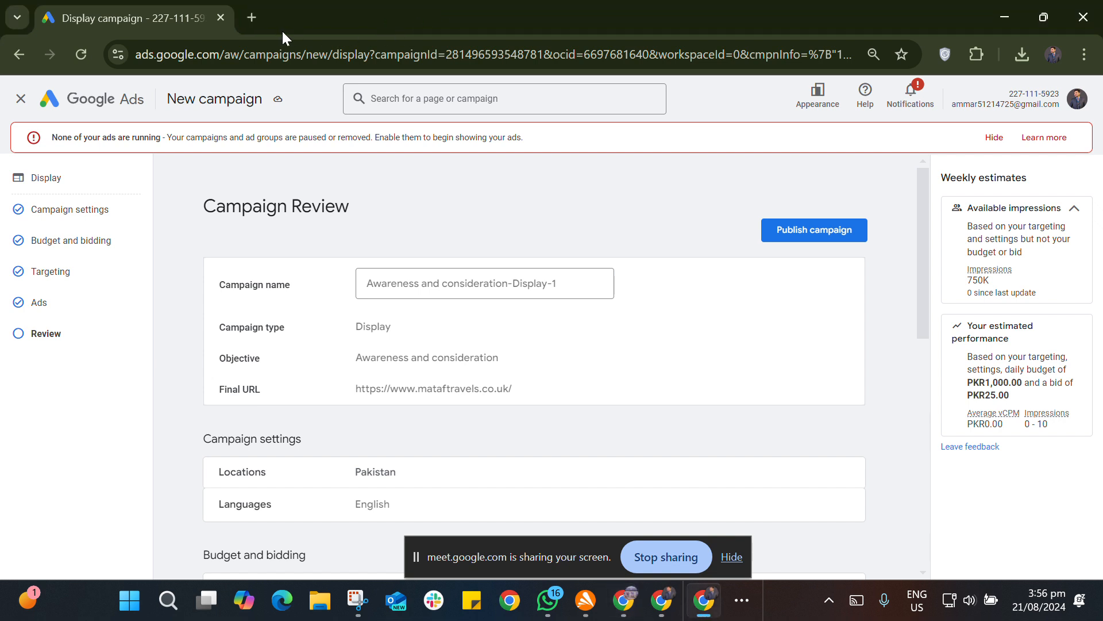
click(252, 19)
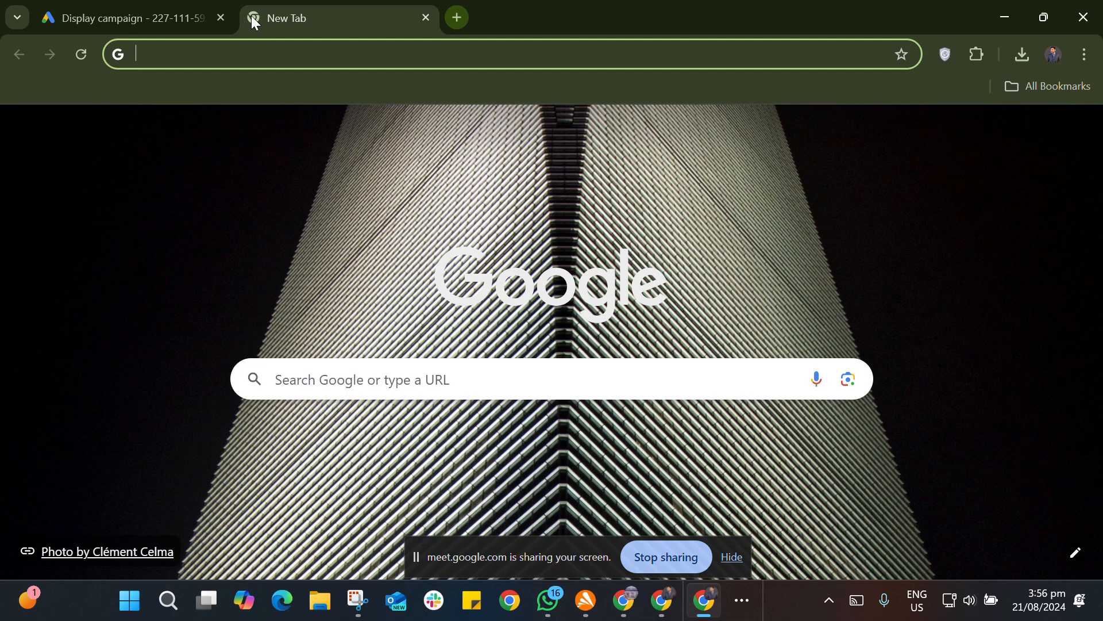
click(278, 59)
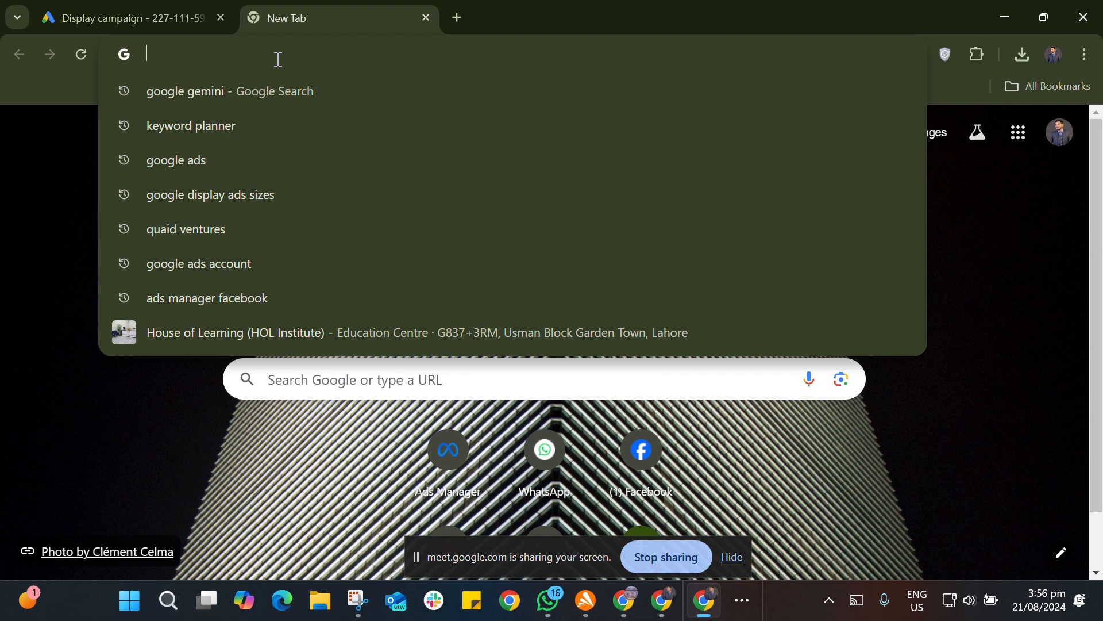
click(85, 138)
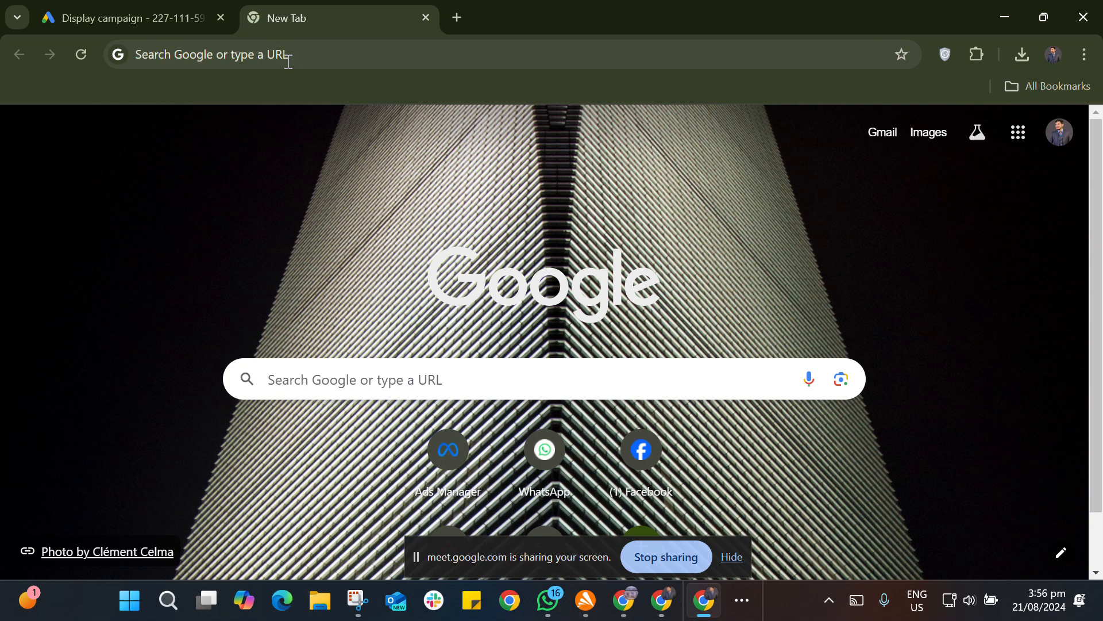
click(313, 63)
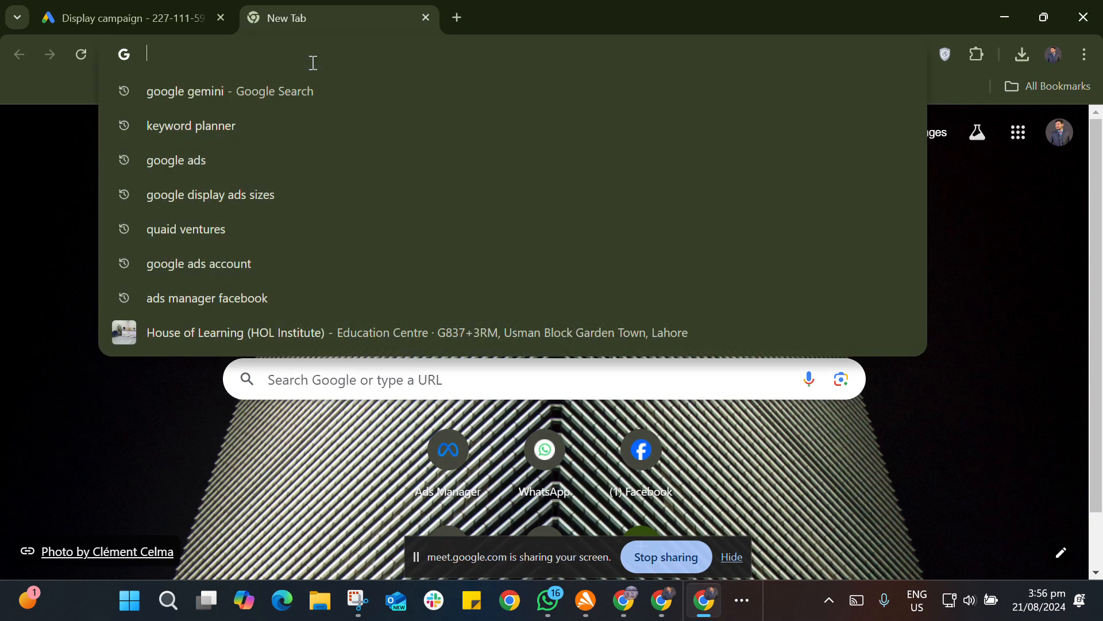
click(333, 125)
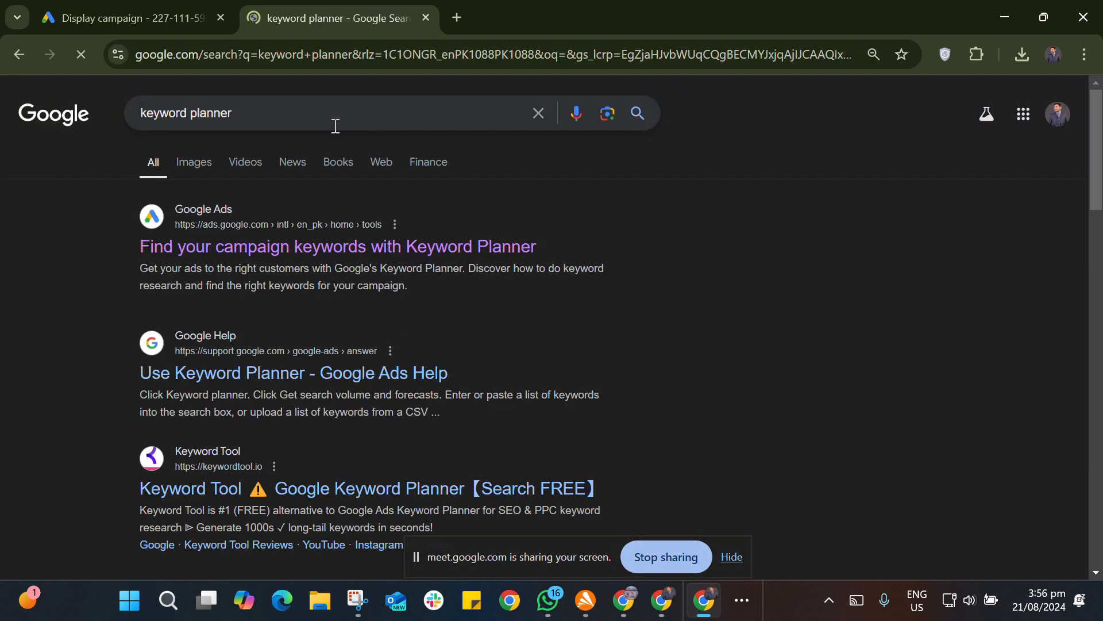
- Open Google Ads Keyword Planner from the search results with the same Google Ads account as the display campaign
click(385, 244)
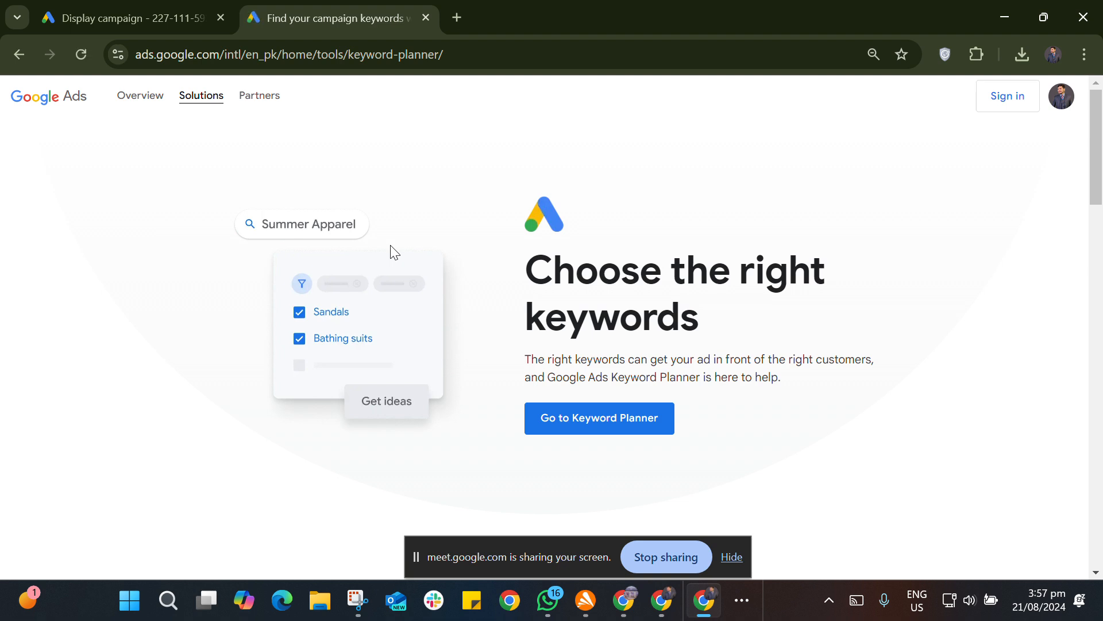
click(604, 424)
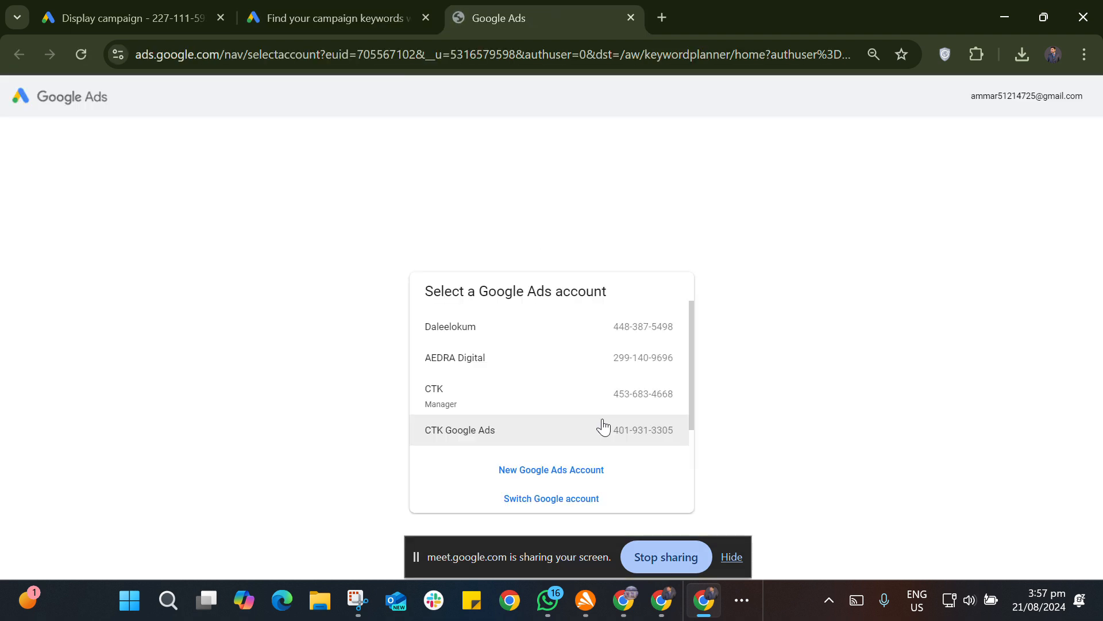
scroll(603, 427, down, 1)
click(609, 430)
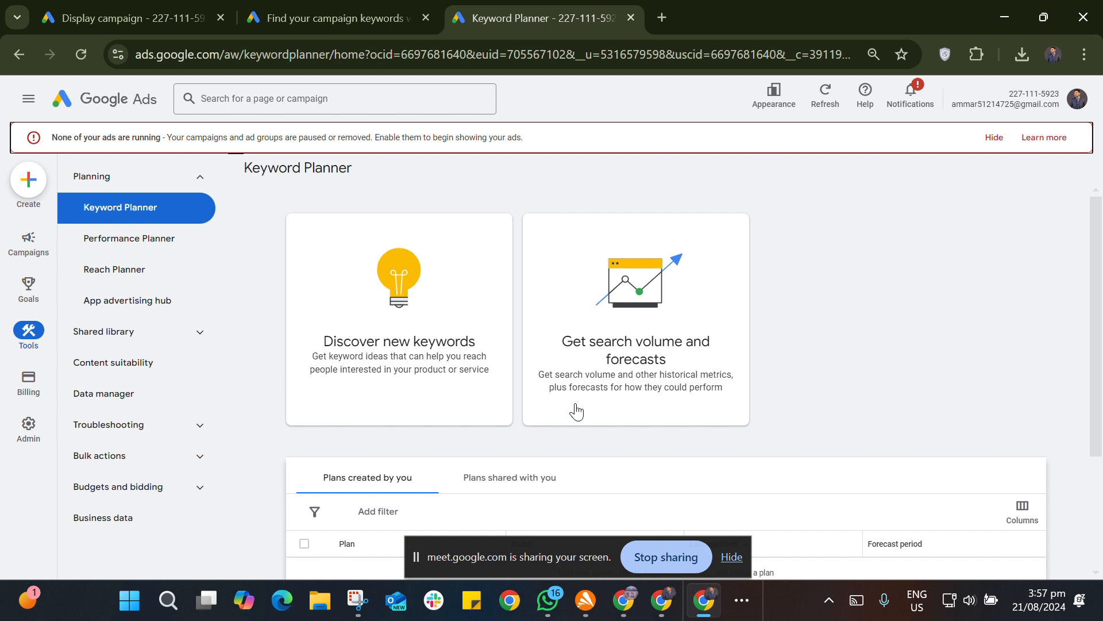
- Start discovering new keywords from "leather boots" and get the keyword ideas for it
click(463, 345)
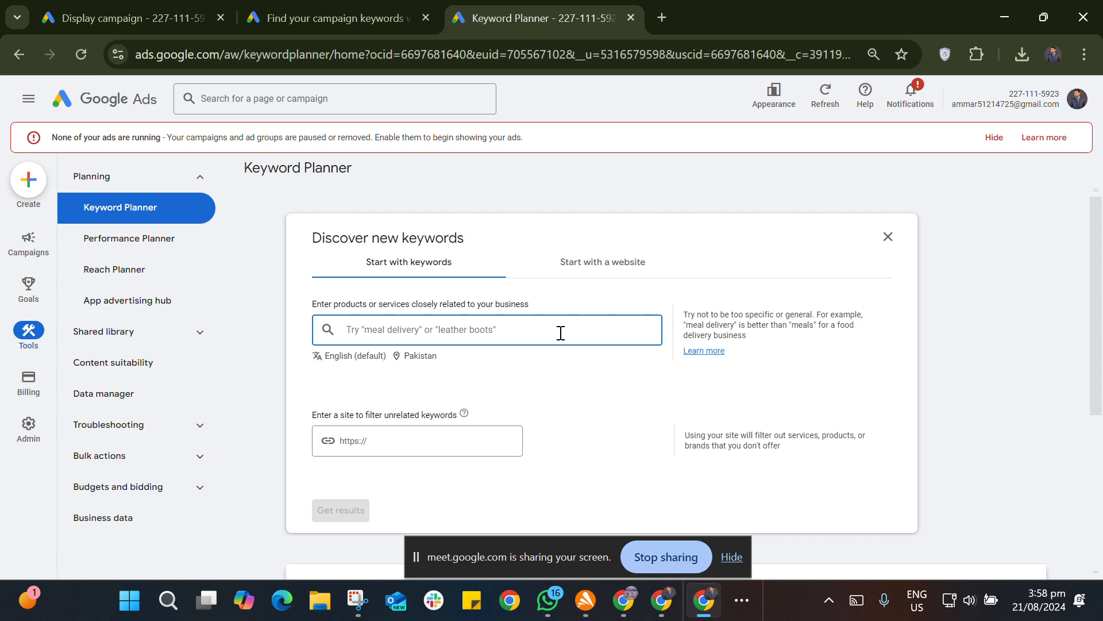
text(lea)
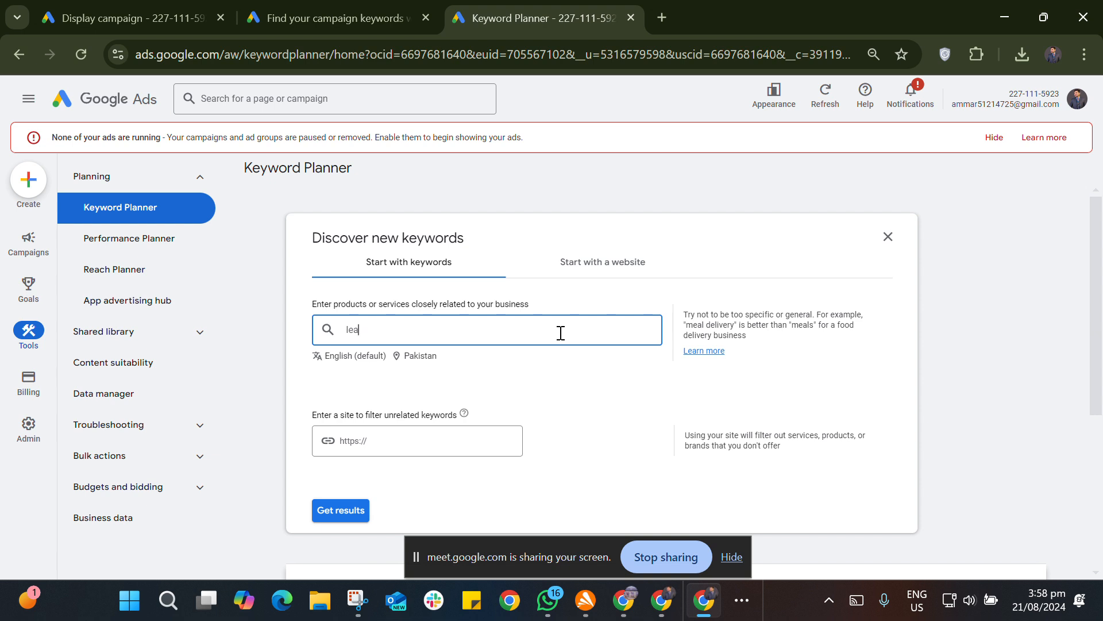
text(ther boots)
key(Return)
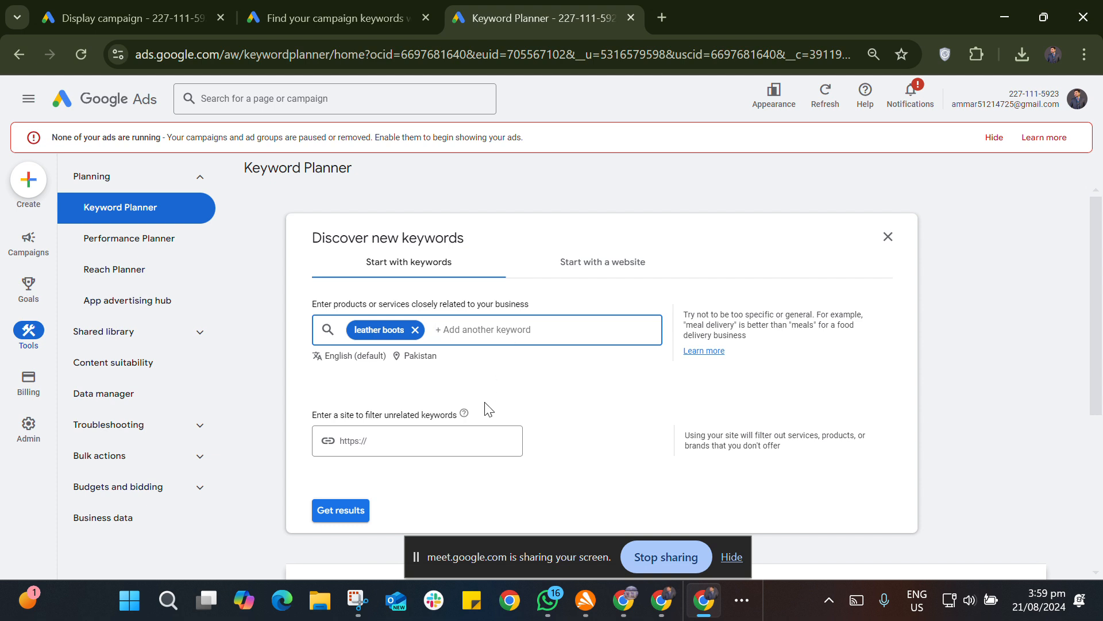
click(364, 508)
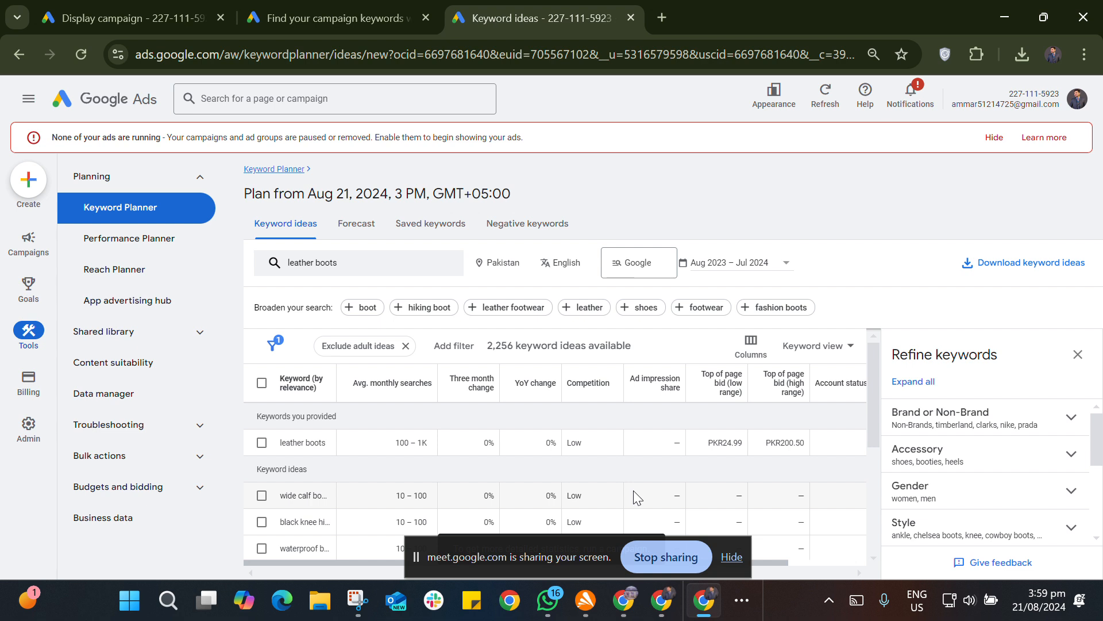
- Download the leather boots keyword ideas as a .csv file and open the downloaded file in Excel
click(262, 383)
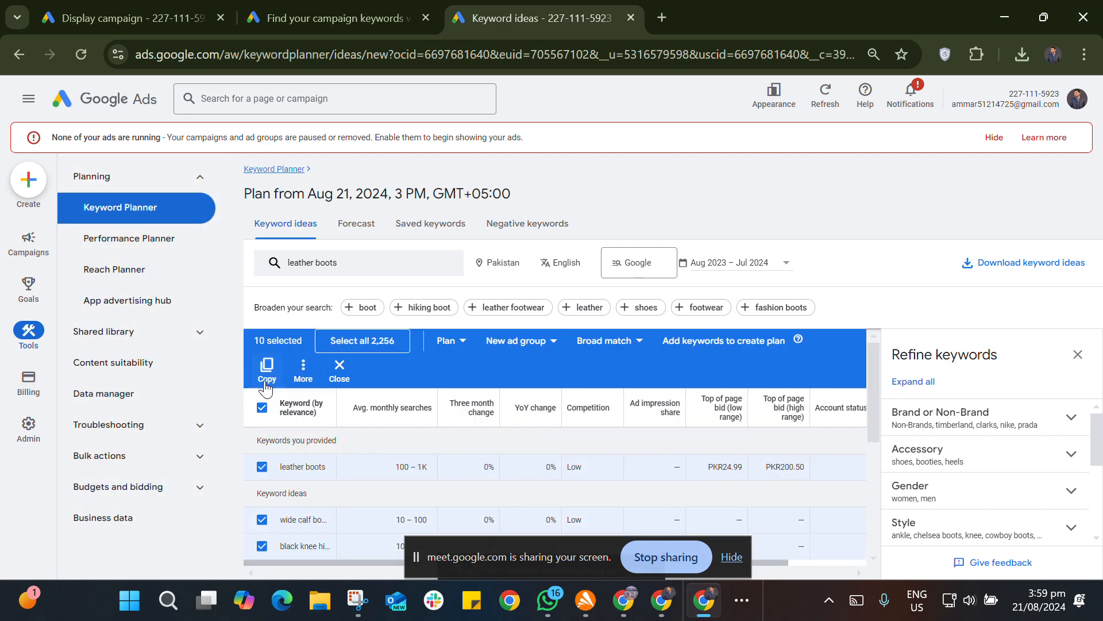
click(262, 408)
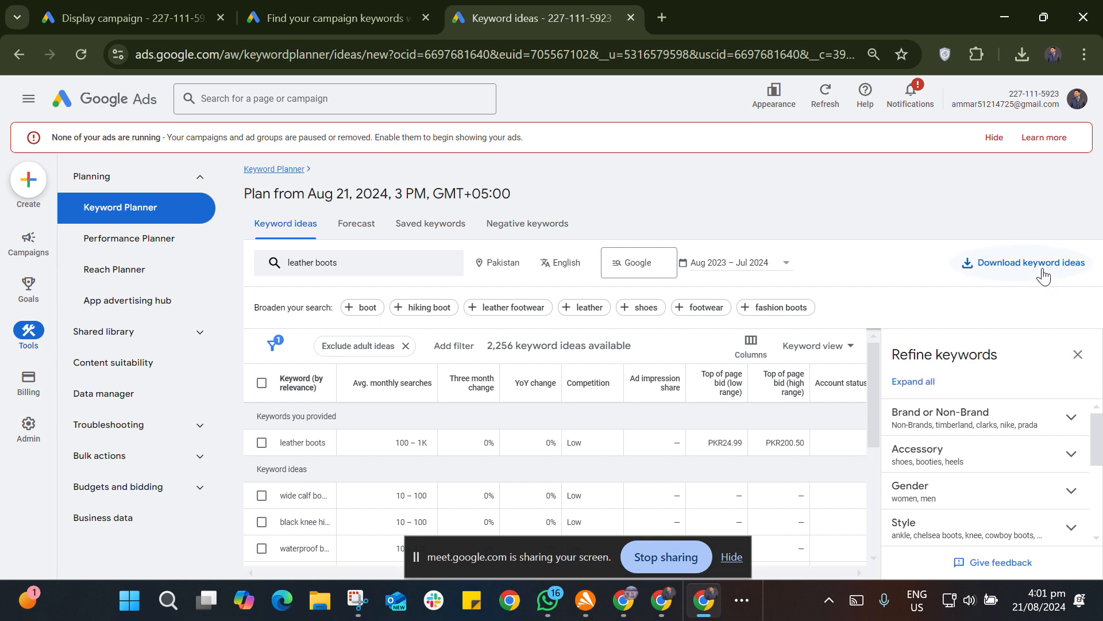
click(1043, 276)
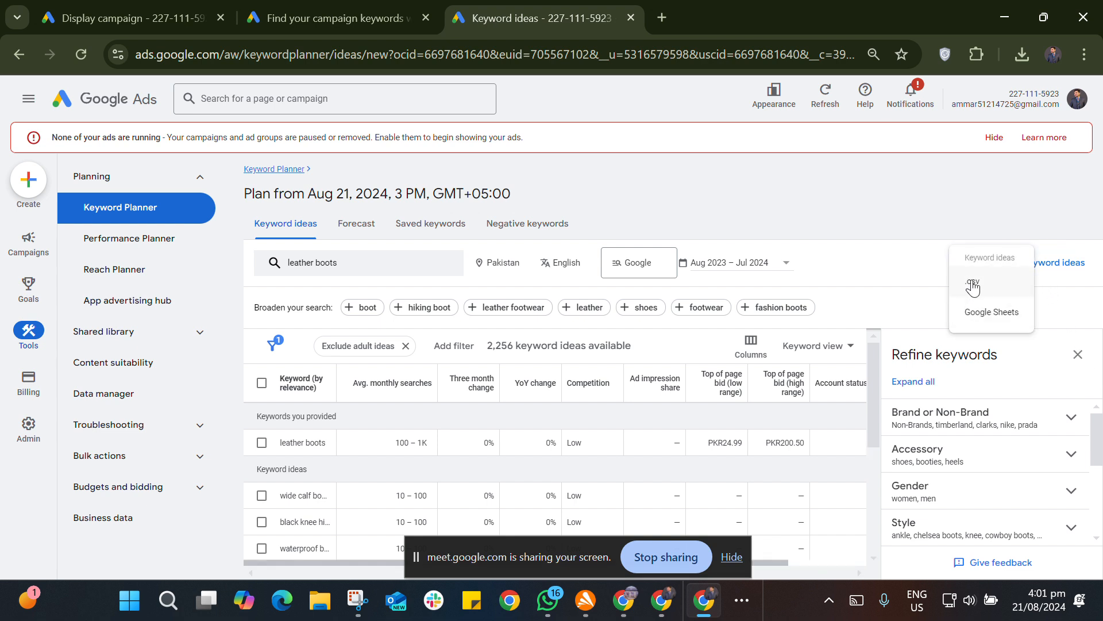
click(975, 285)
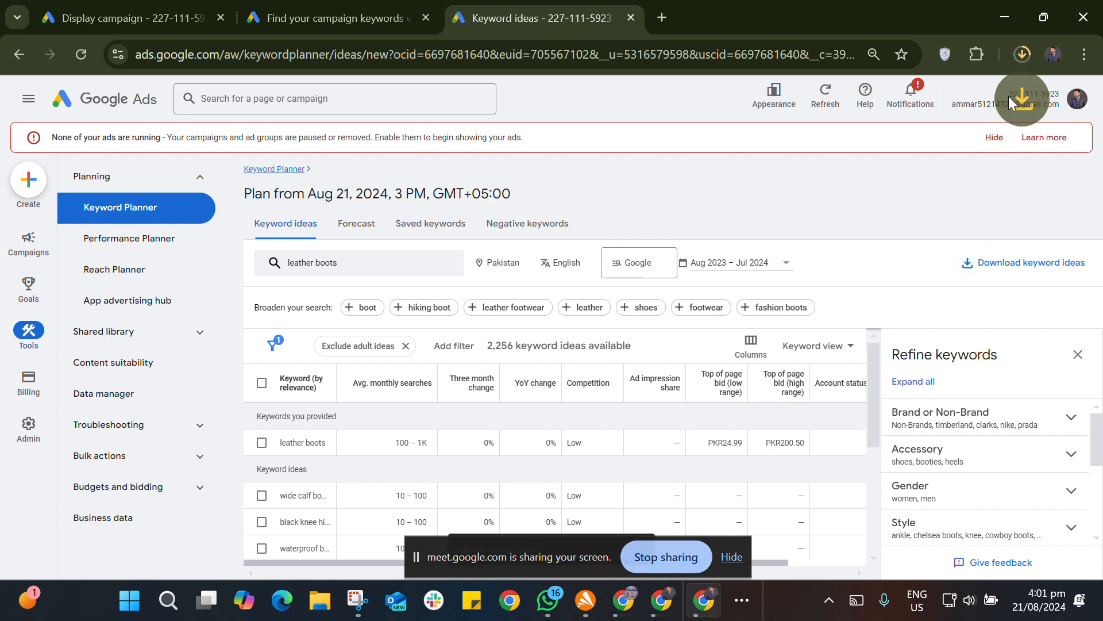
click(1023, 54)
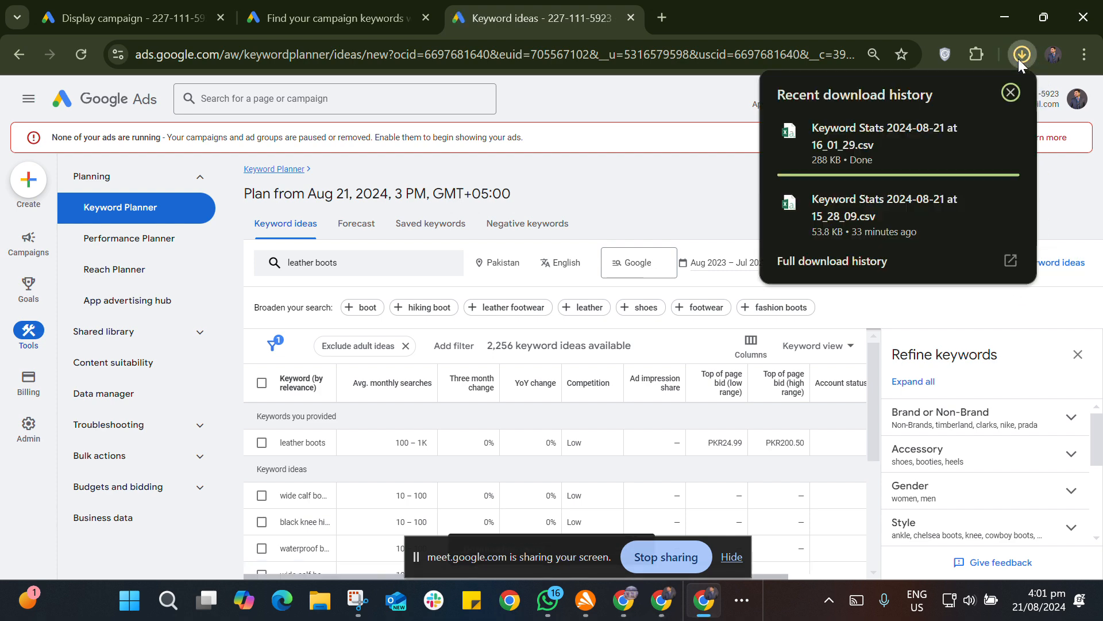
click(935, 167)
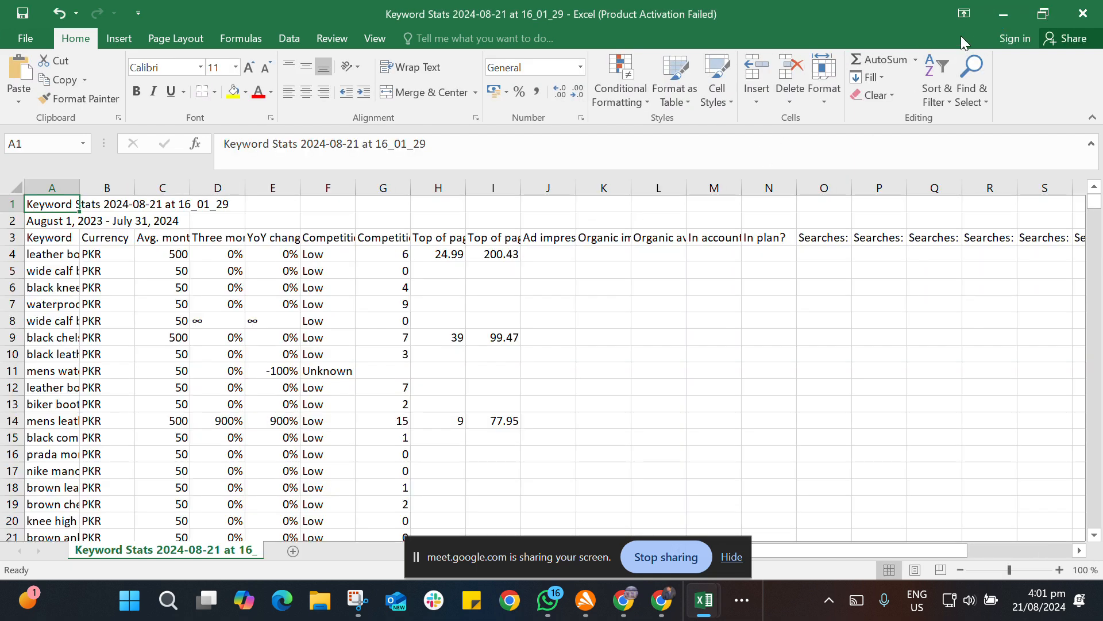
- Close the older "Keyword Stats 2024-08-21 at 15_28_09" workbook and bring back the "Keyword Stats 2024-08-21 at 16_01_29" workbook
click(988, 22)
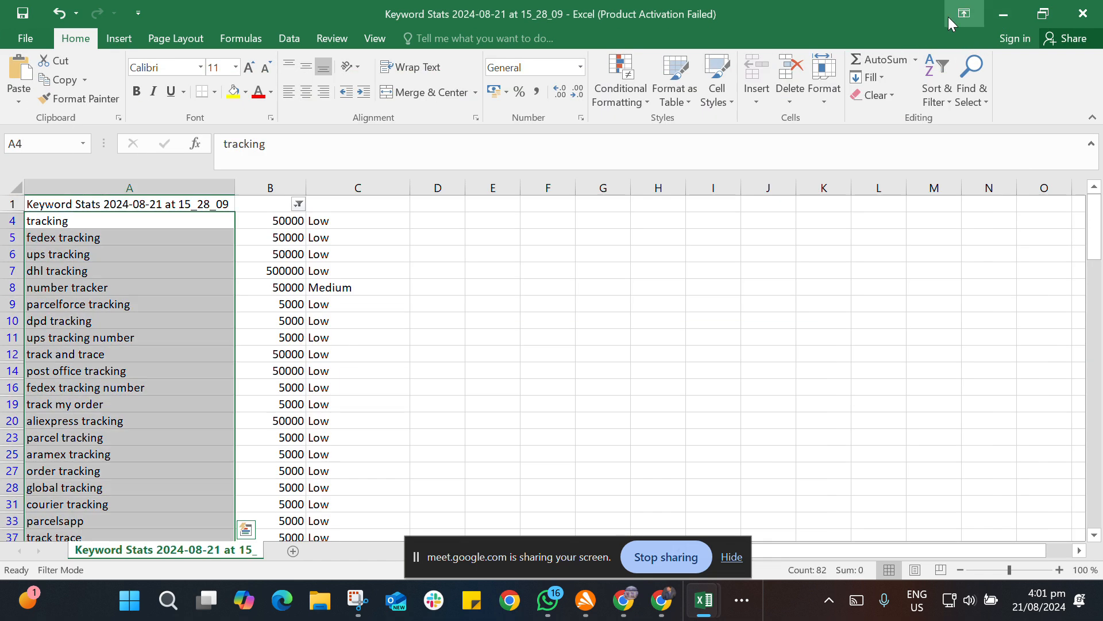
click(1082, 14)
click(551, 332)
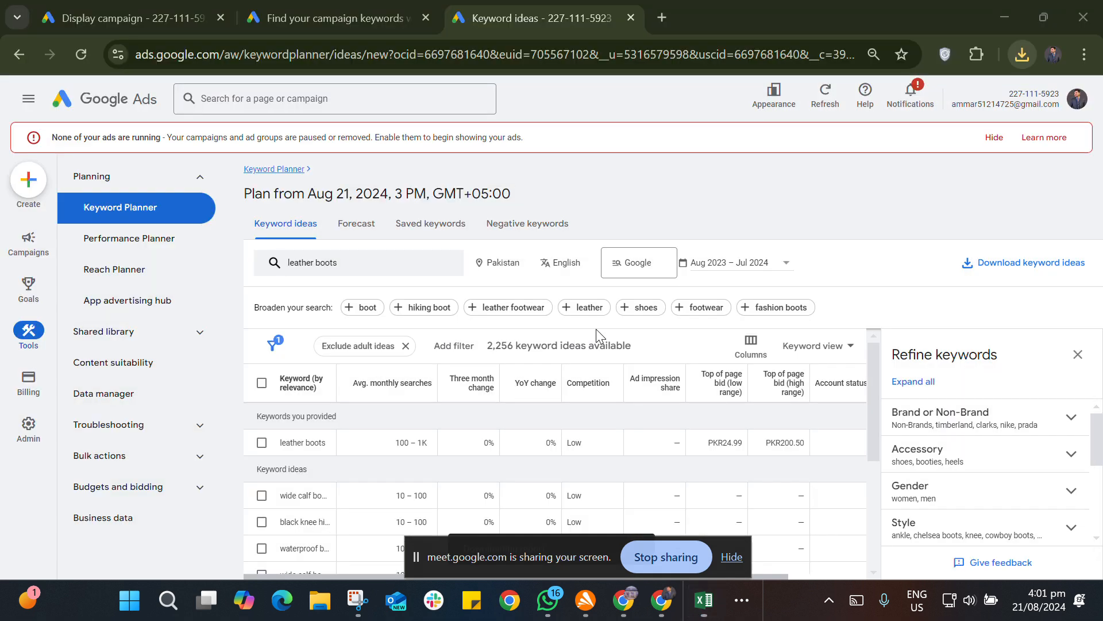
mouse_move(703, 599)
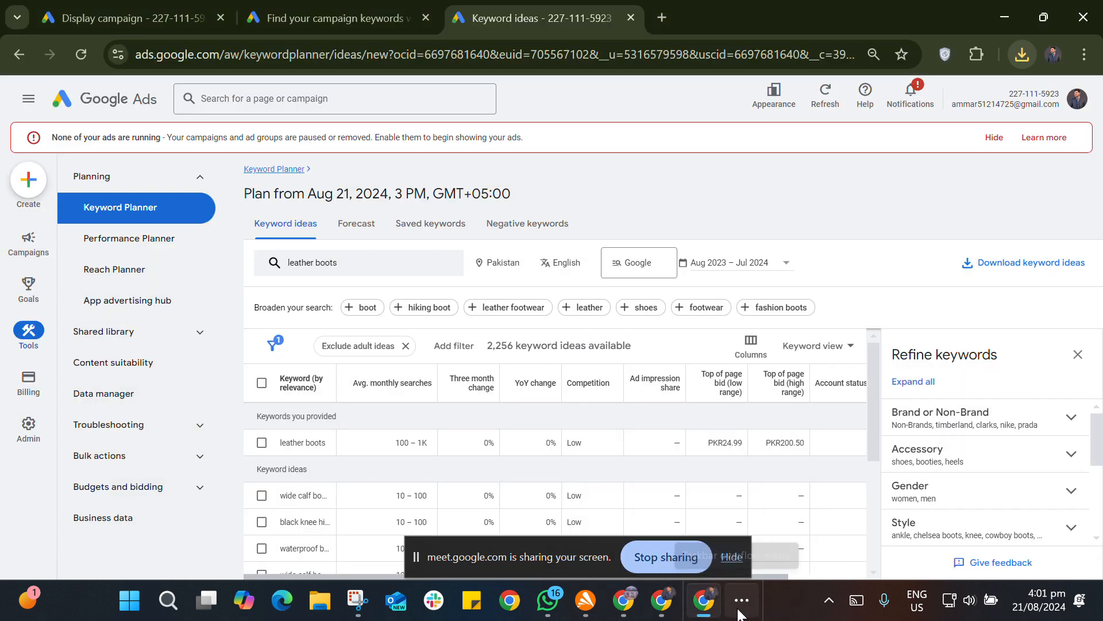
click(742, 600)
click(742, 552)
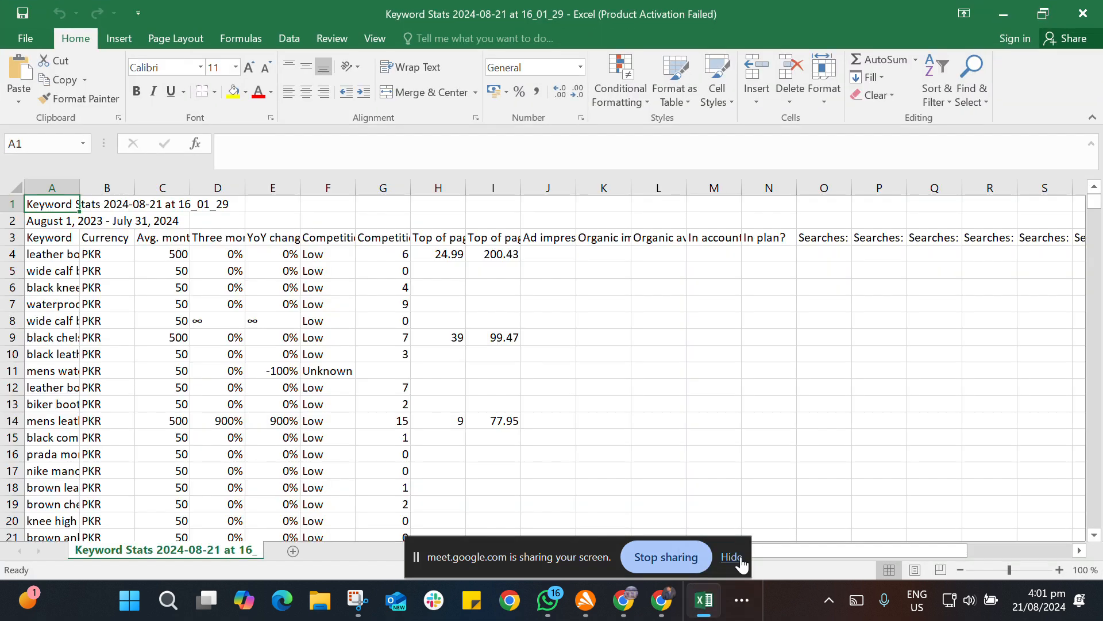
click(707, 335)
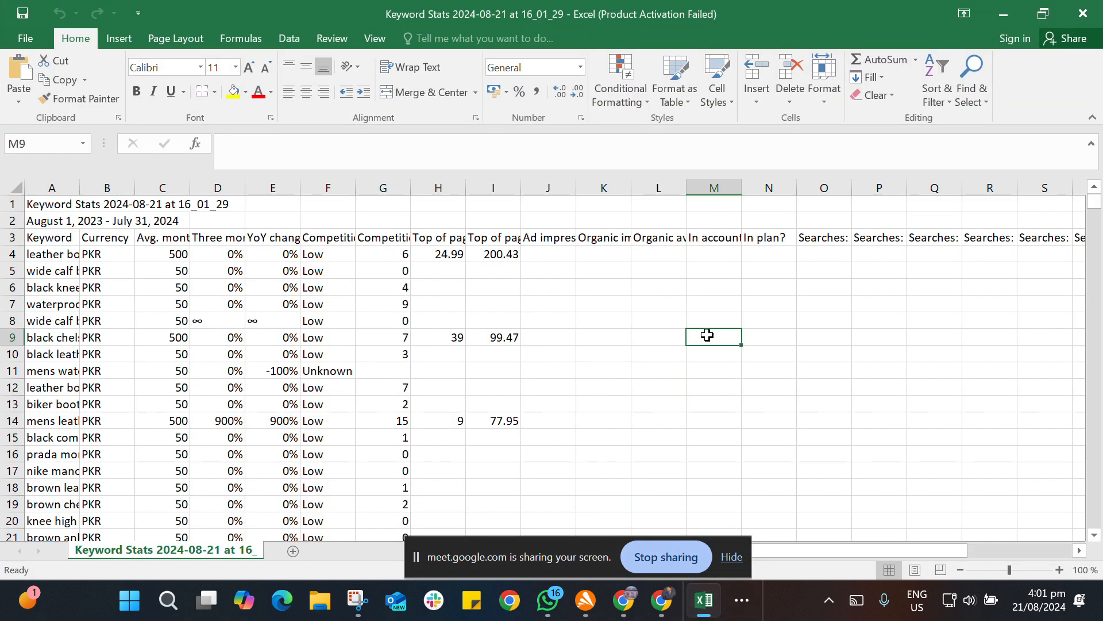
click(659, 300)
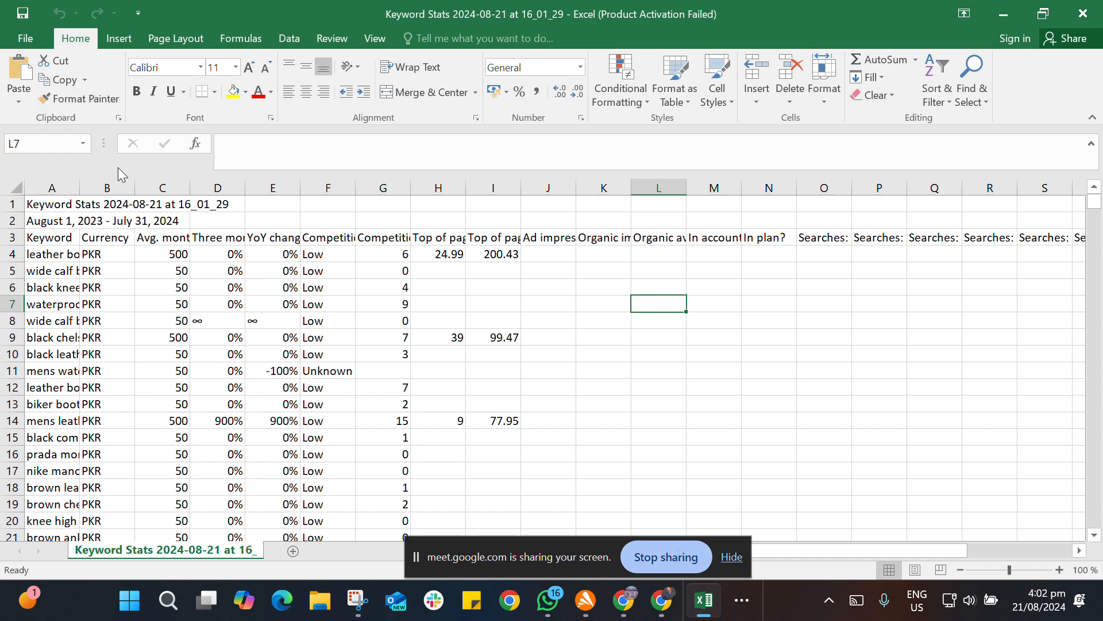
- Delete the Currency column, the three month change column and the YoY change column from the keyword sheet
click(112, 189)
right_click(109, 265)
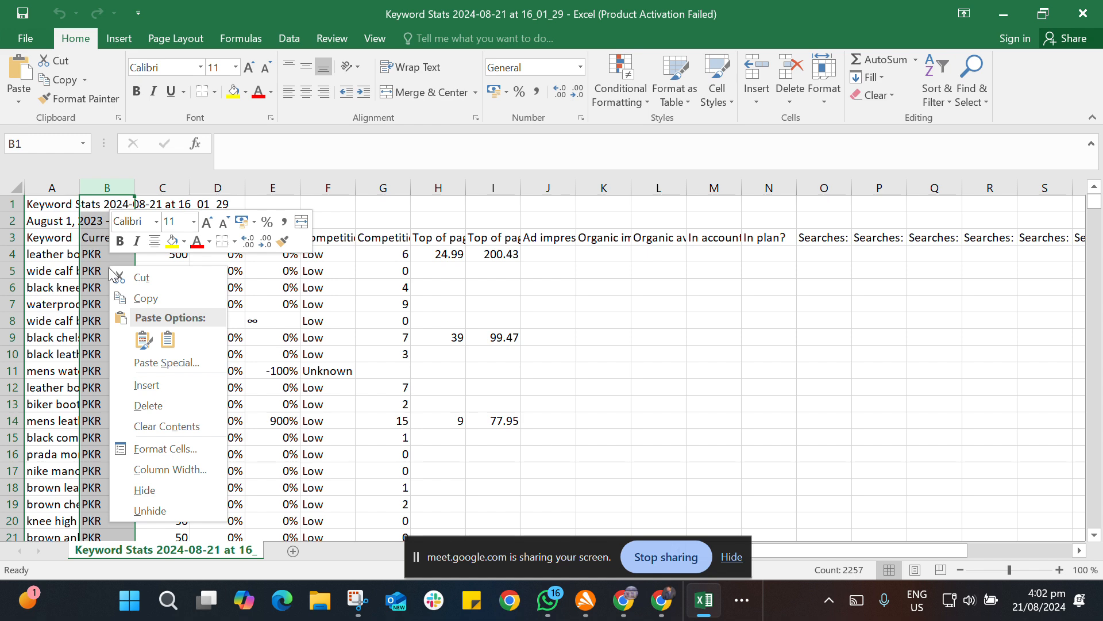
click(170, 405)
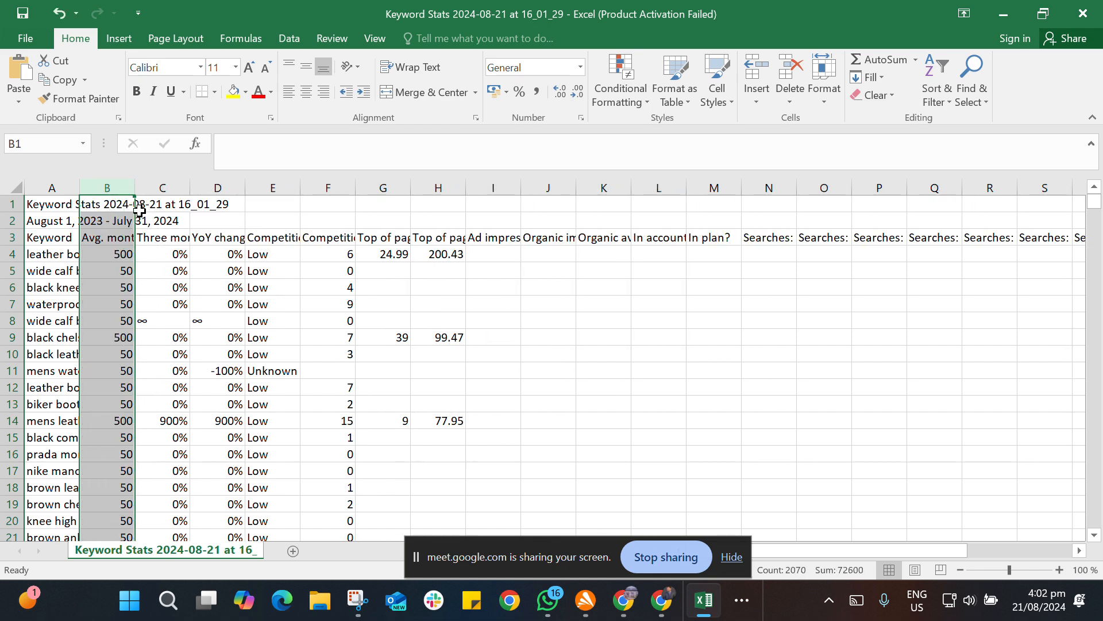
drag(172, 190, 202, 240)
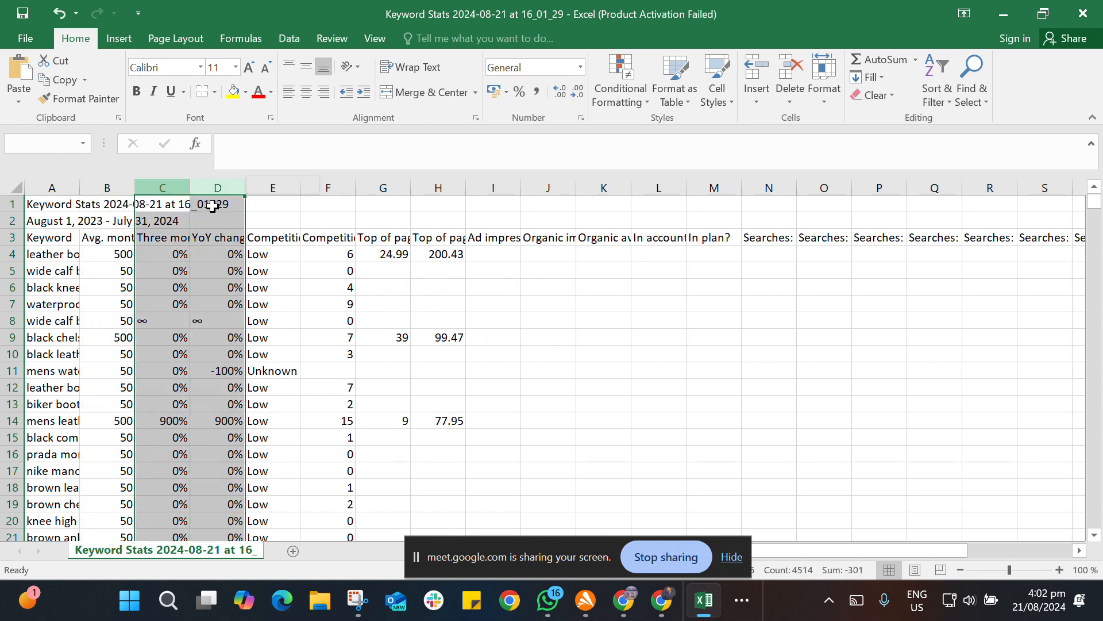
right_click(205, 245)
click(271, 388)
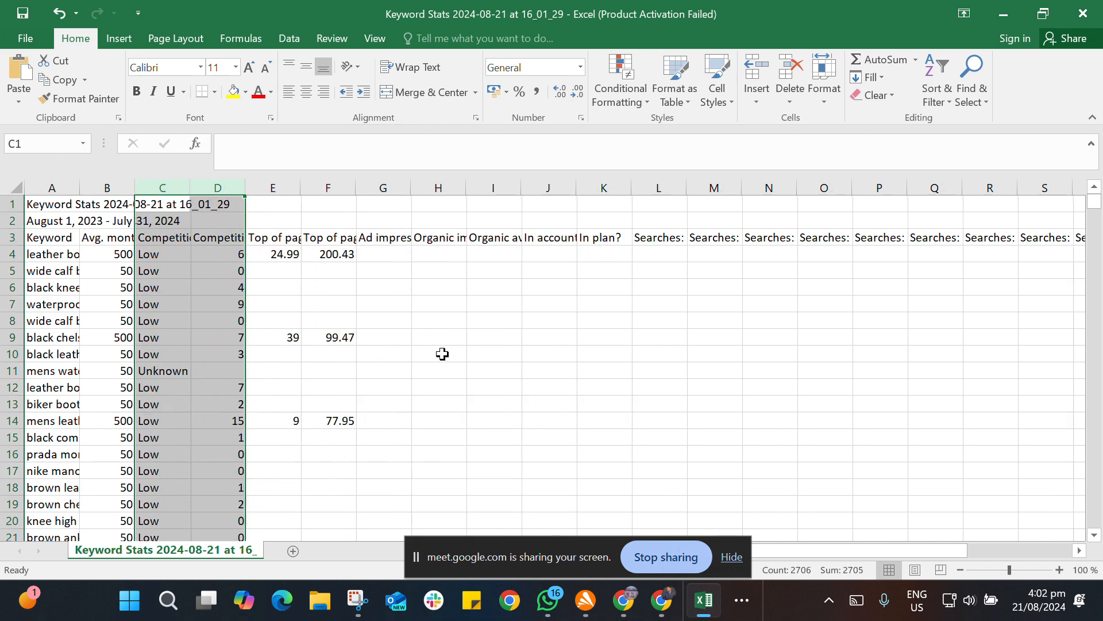
click(488, 353)
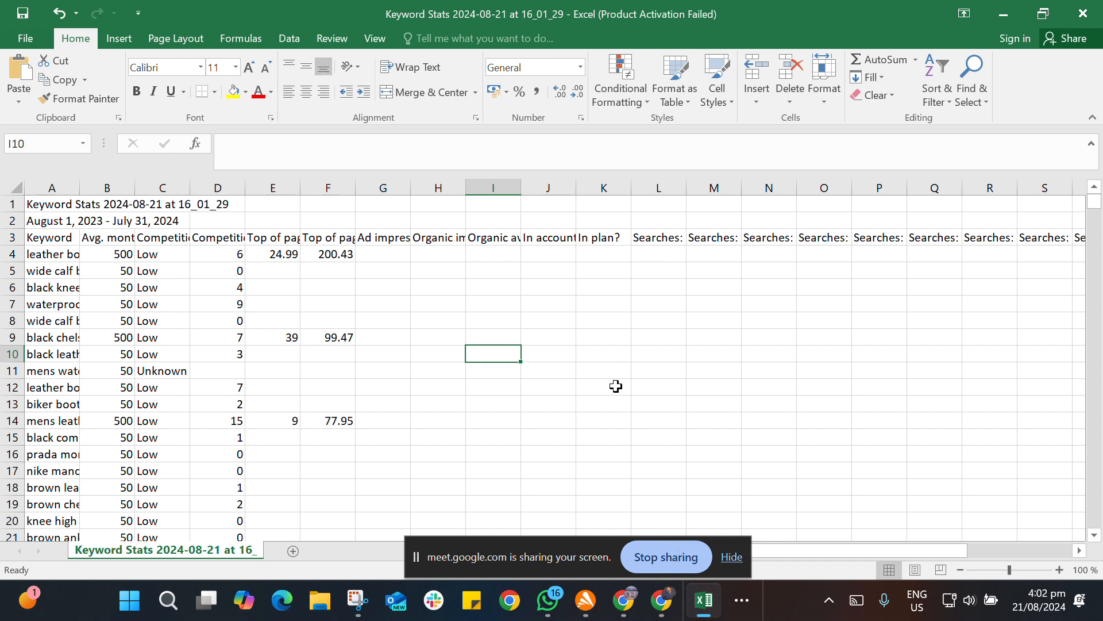
- Delete columns D through X, keeping only the keyword, average monthly searches and competition columns
drag(230, 187, 878, 251)
right_click(878, 252)
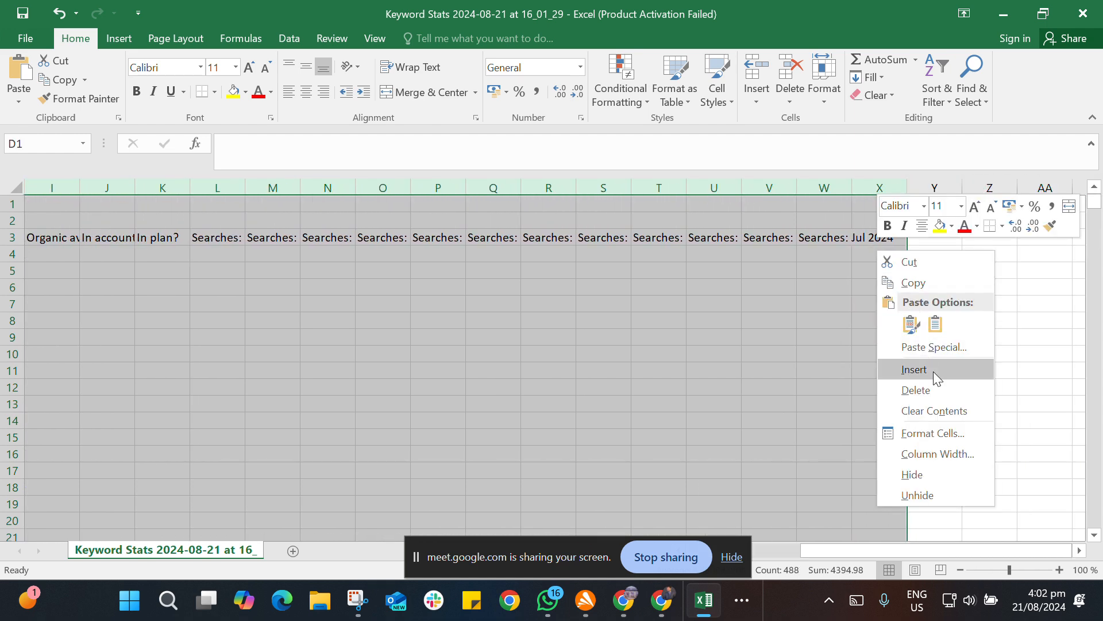
click(941, 383)
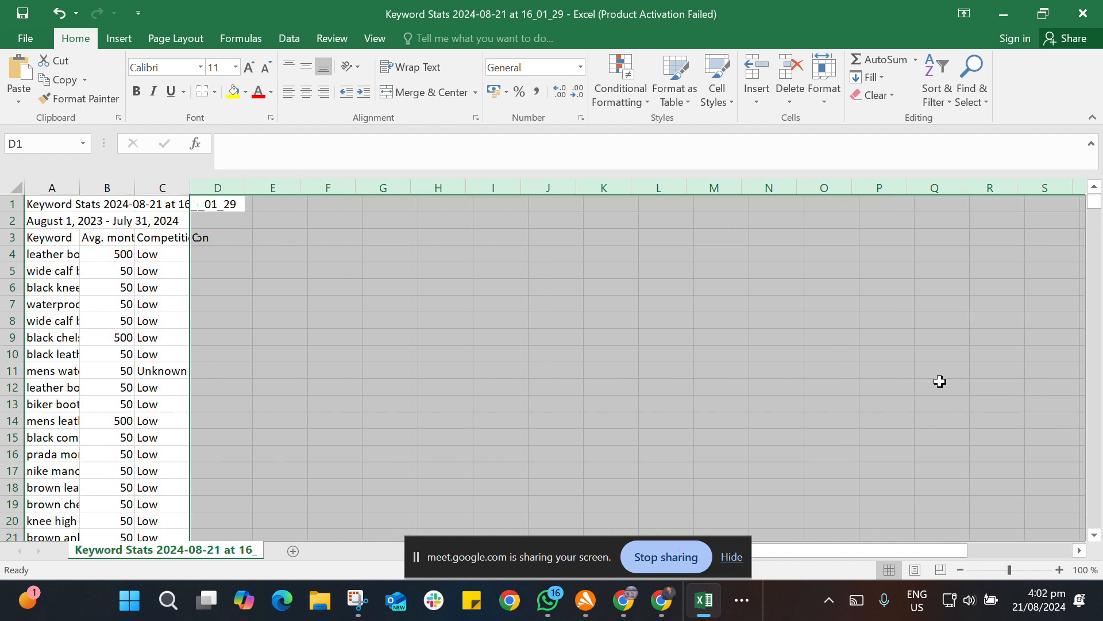
click(269, 154)
- Widen columns A, B and C so that the keywords and column headings are readable
drag(75, 181, 174, 182)
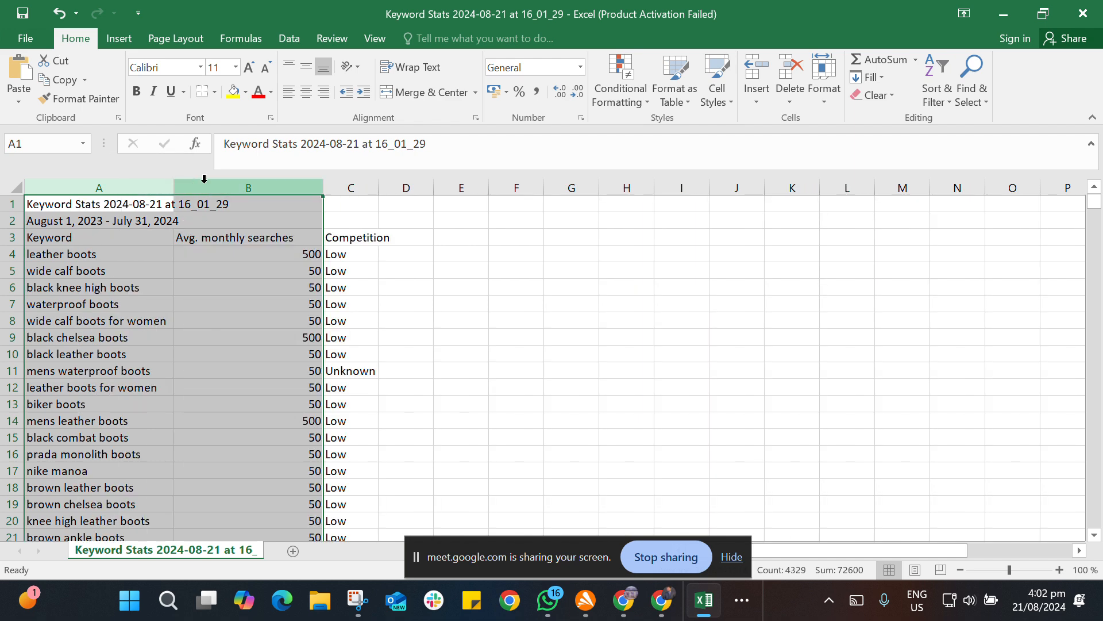
drag(323, 182, 343, 198)
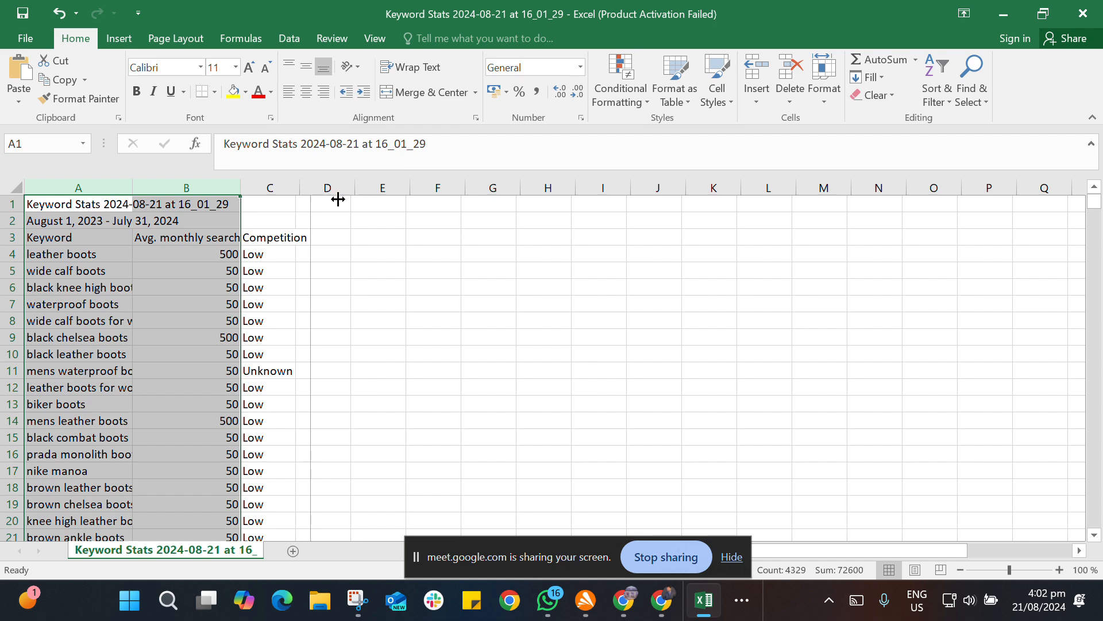
click(476, 298)
drag(131, 187, 204, 210)
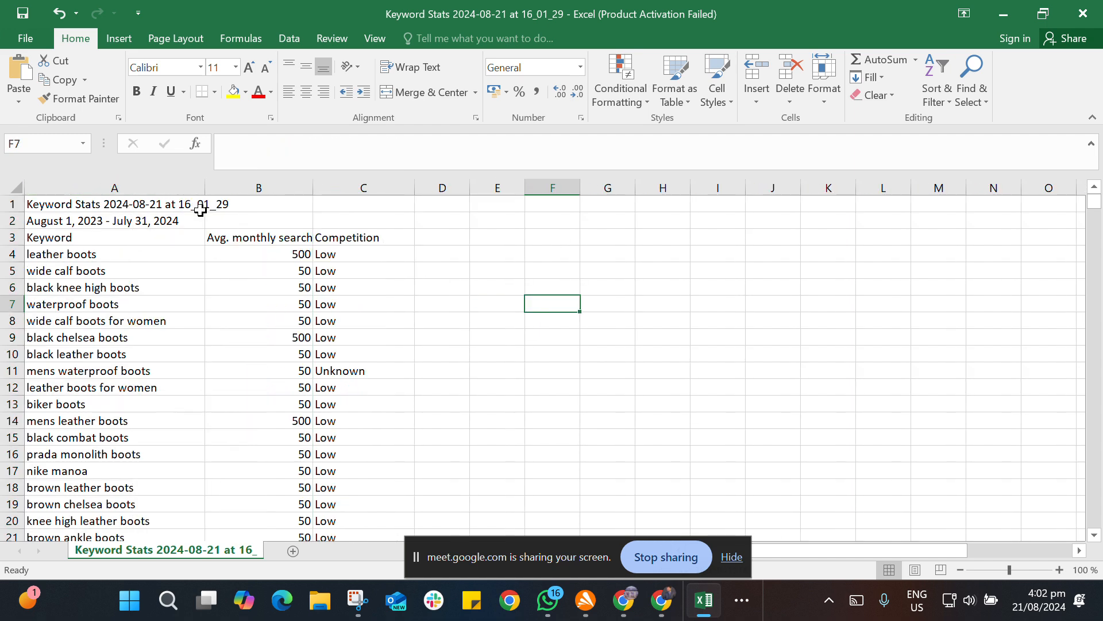
click(538, 372)
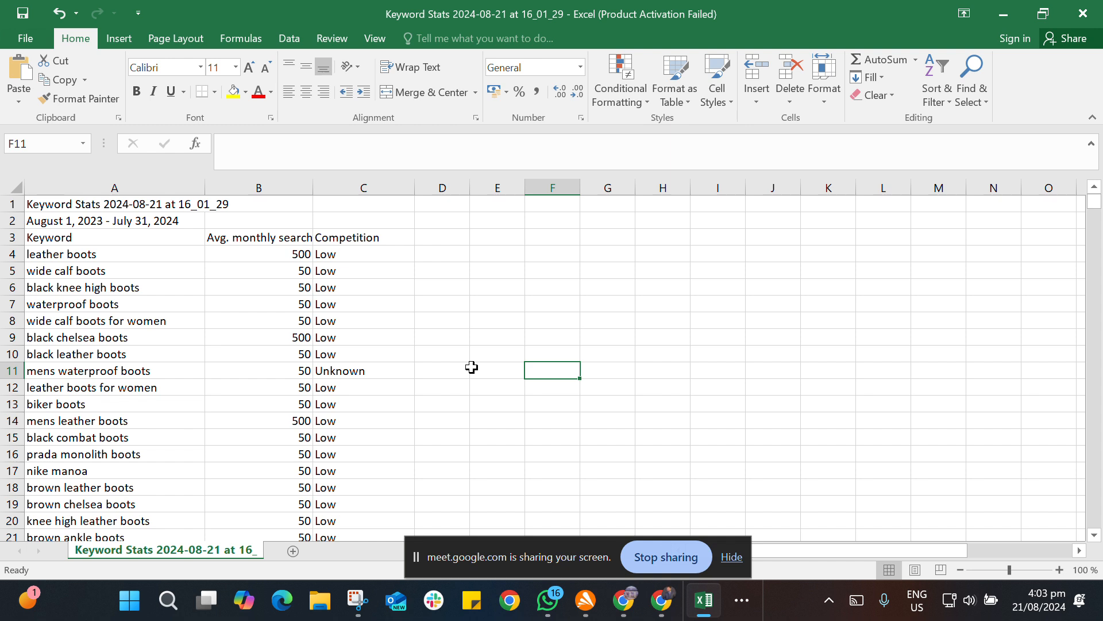
- Add a filter to column B, the average monthly searches
click(288, 187)
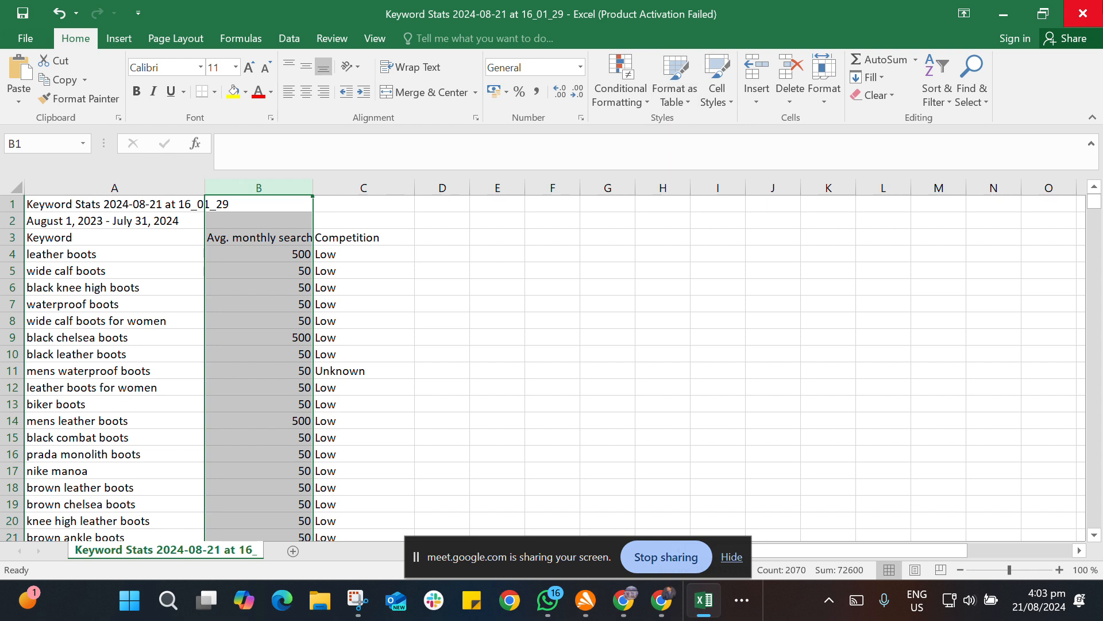
click(944, 102)
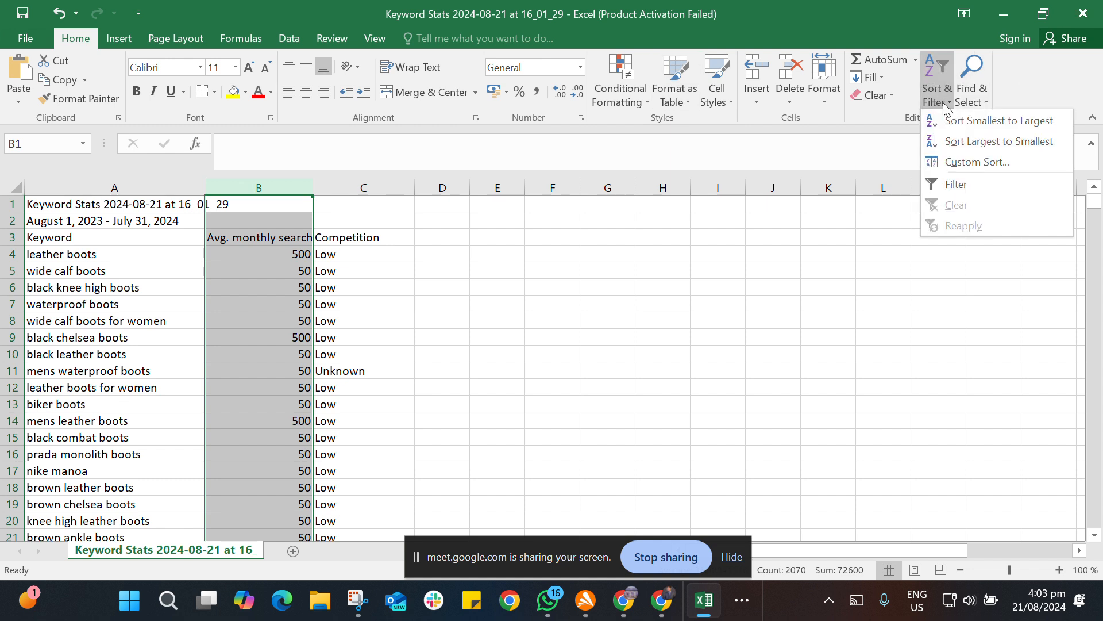
click(963, 184)
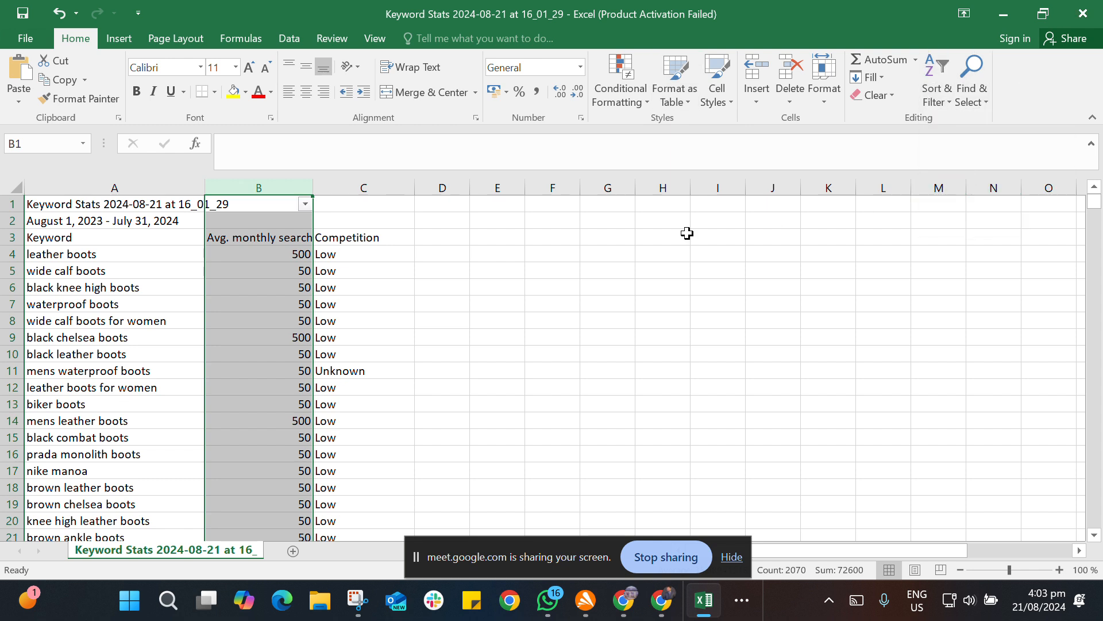
- Filter column B to show only keywords with 500 average monthly searches, excluding 0, 50, the heading text and blanks
click(305, 204)
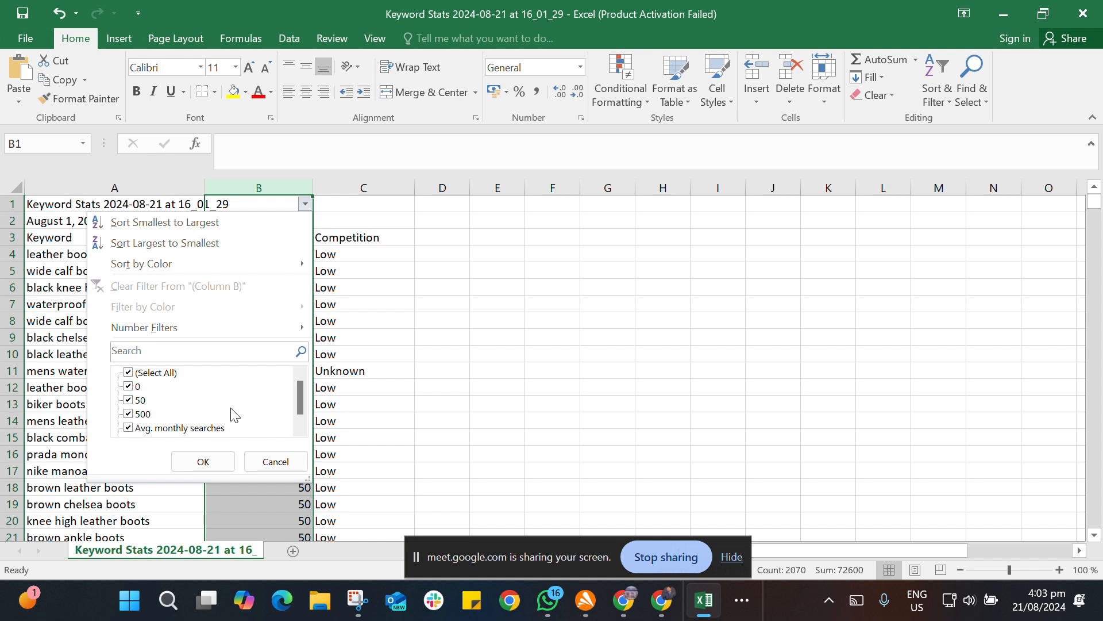
drag(303, 394, 303, 426)
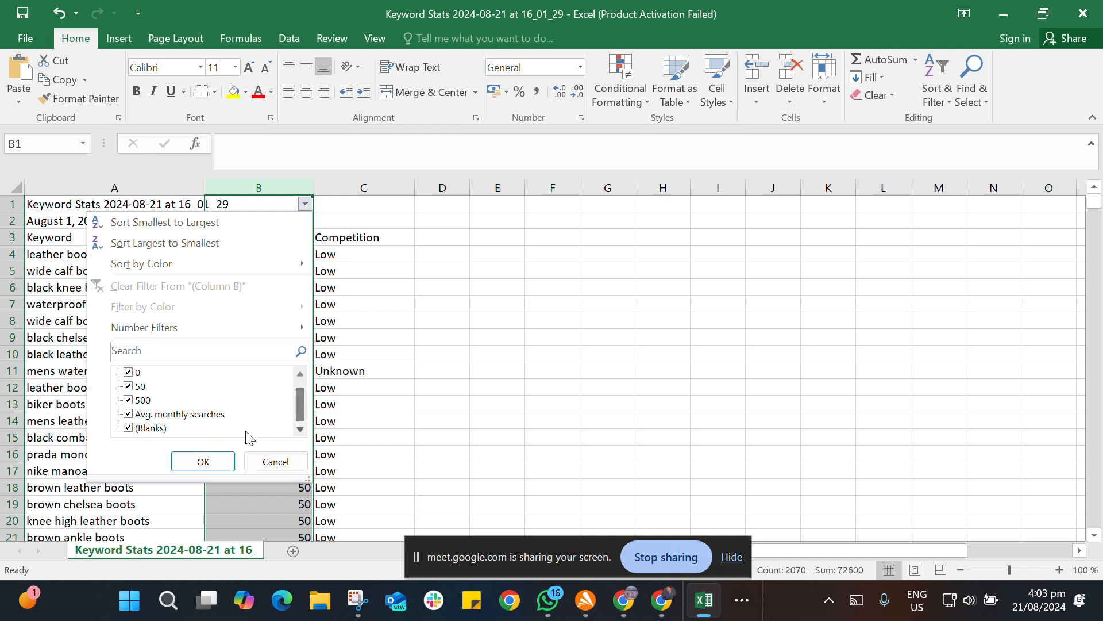
click(128, 414)
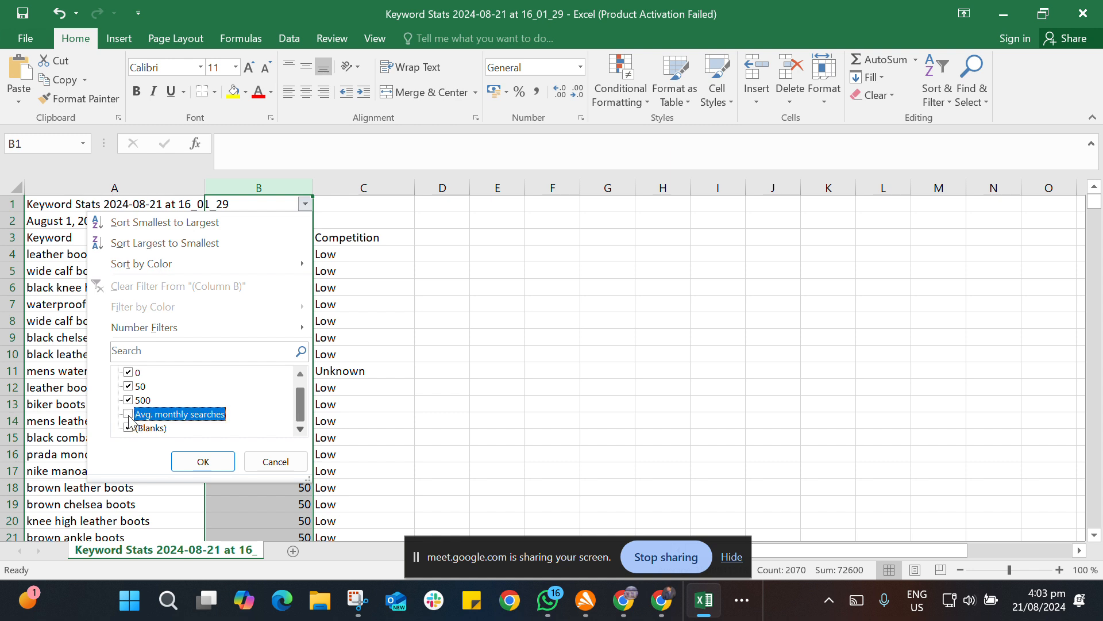
click(128, 428)
scroll(215, 408, up, 1)
scroll(214, 408, down, 1)
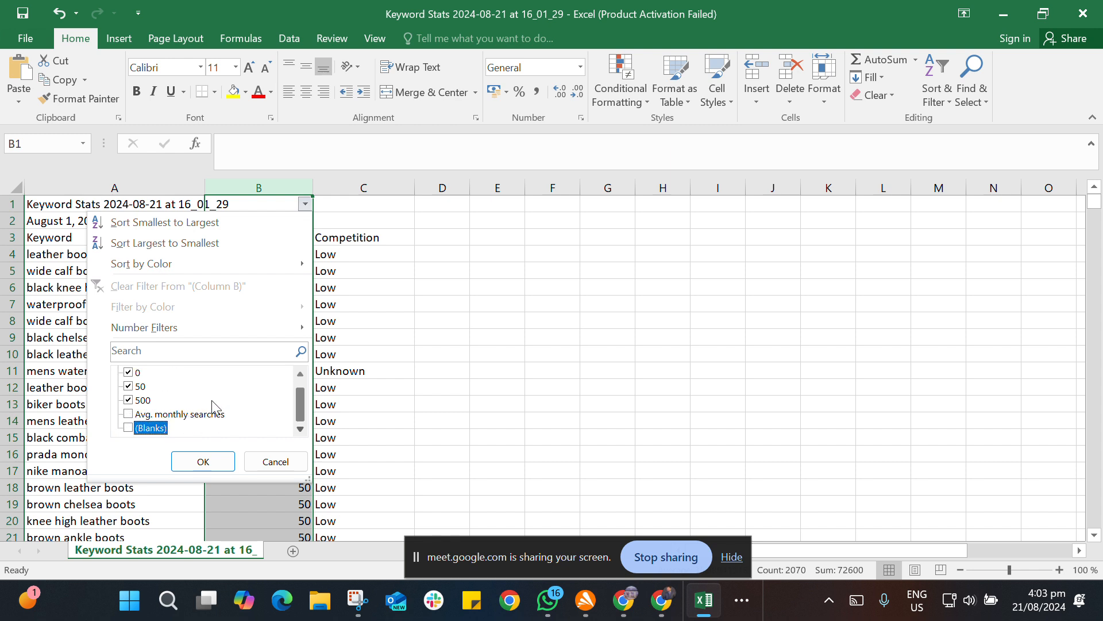
click(128, 385)
click(128, 371)
scroll(184, 396, up, 1)
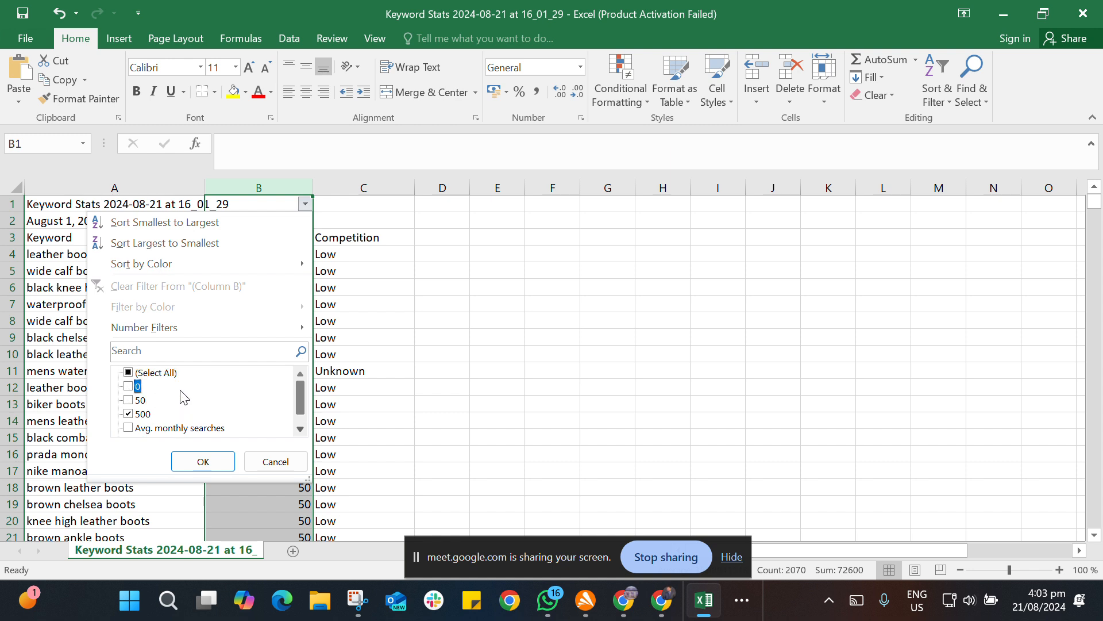
scroll(183, 396, down, 1)
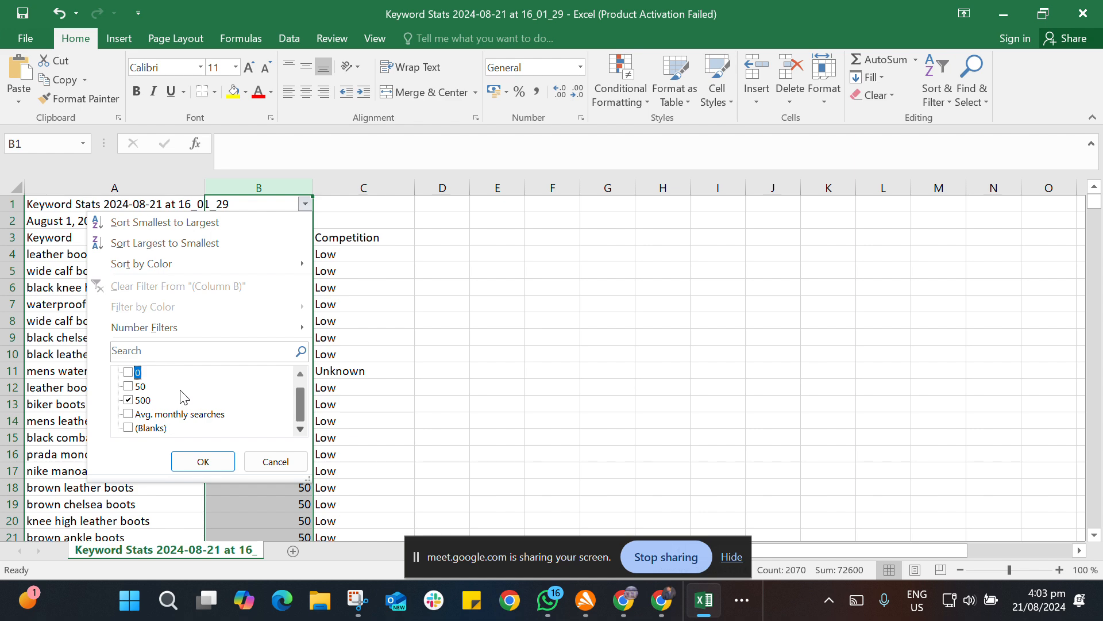
click(202, 463)
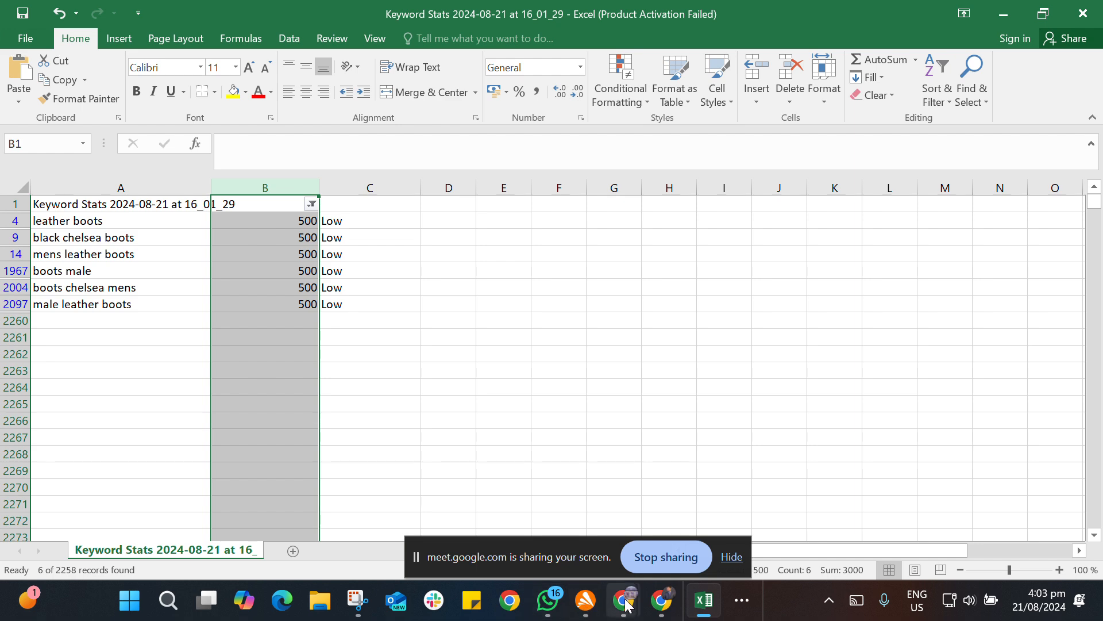
click(628, 605)
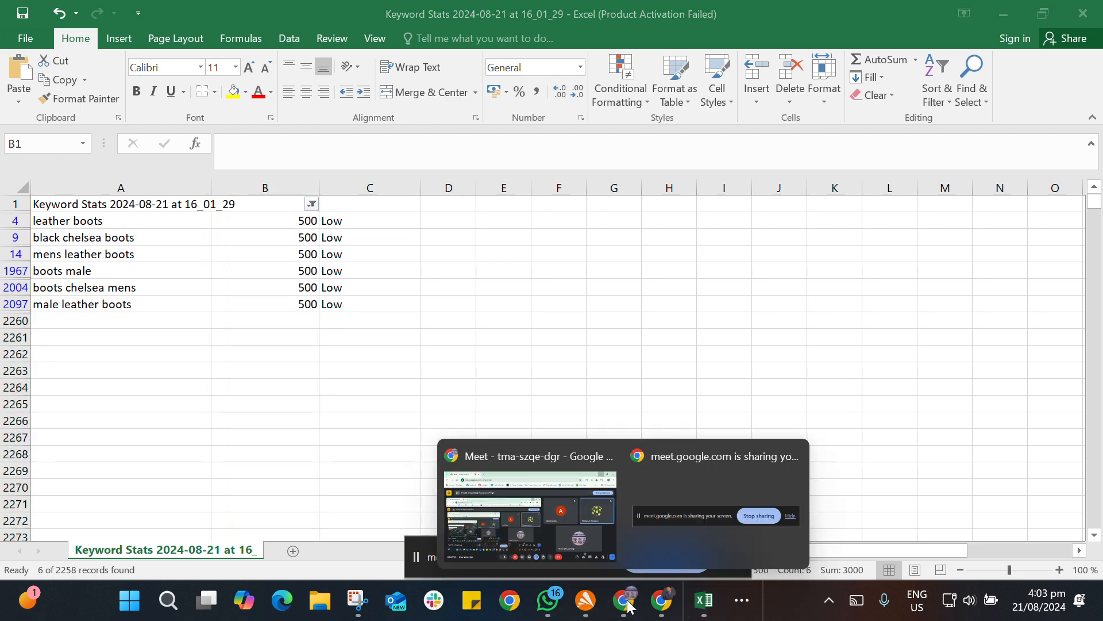
click(566, 510)
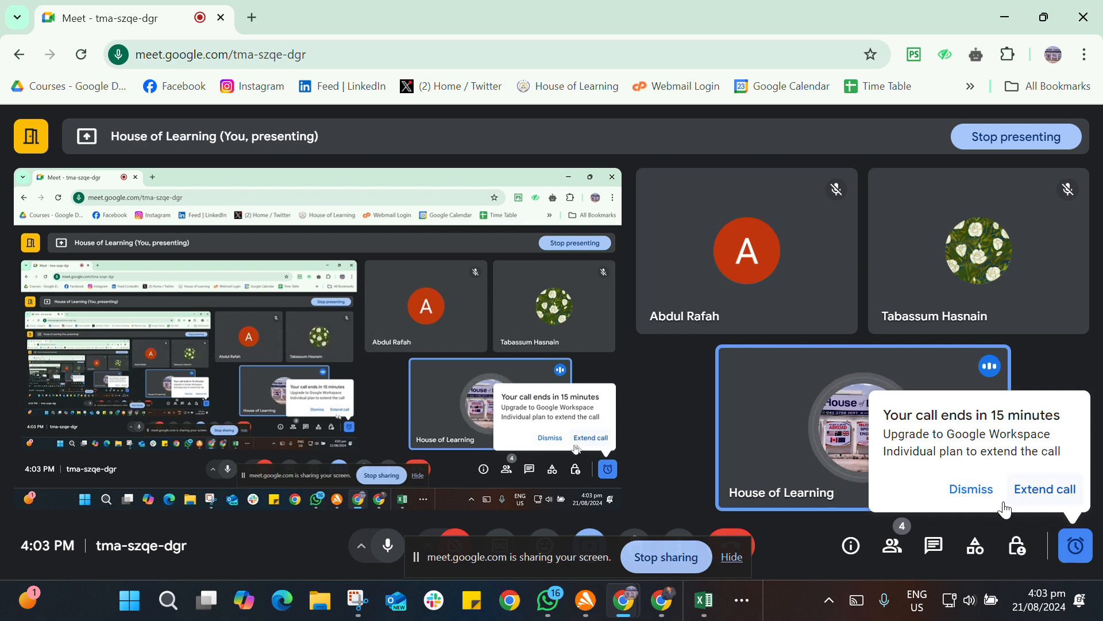
click(1037, 495)
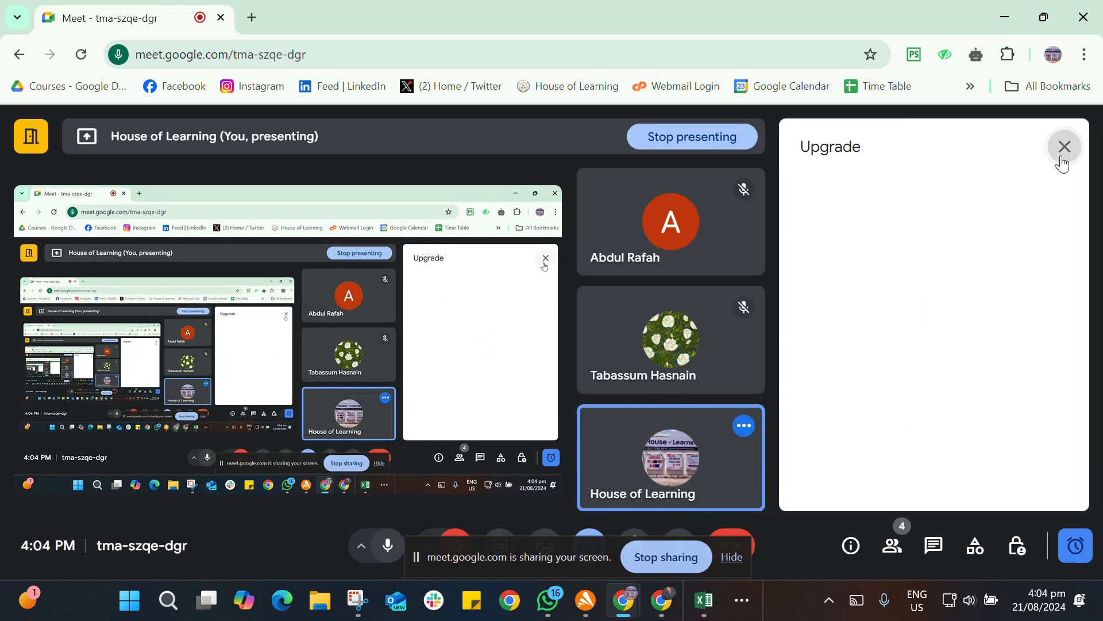
click(1063, 154)
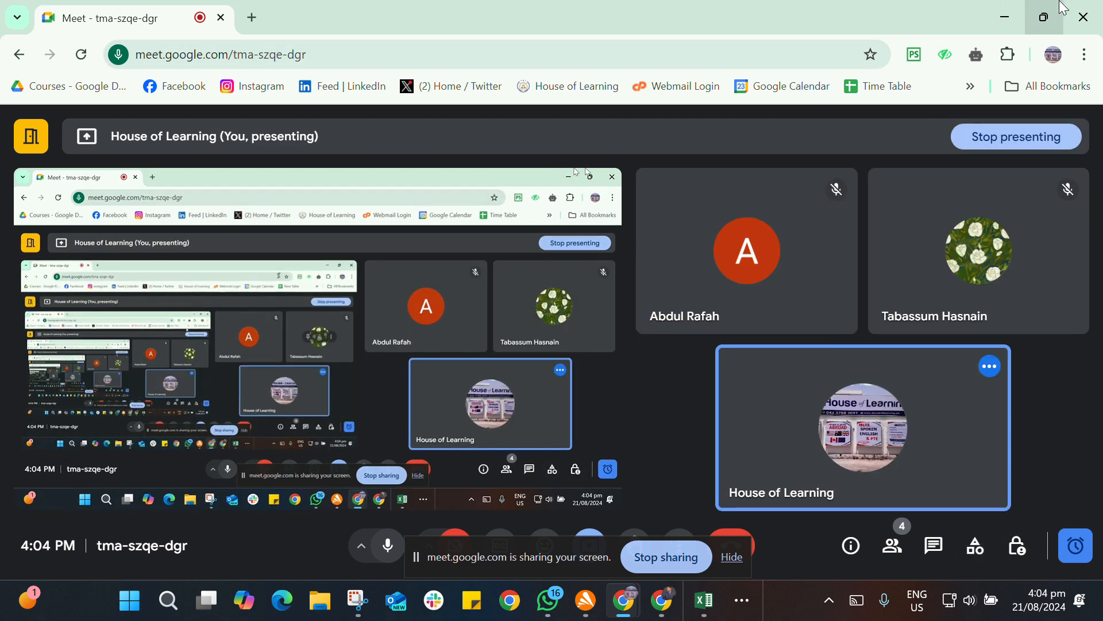
click(1010, 11)
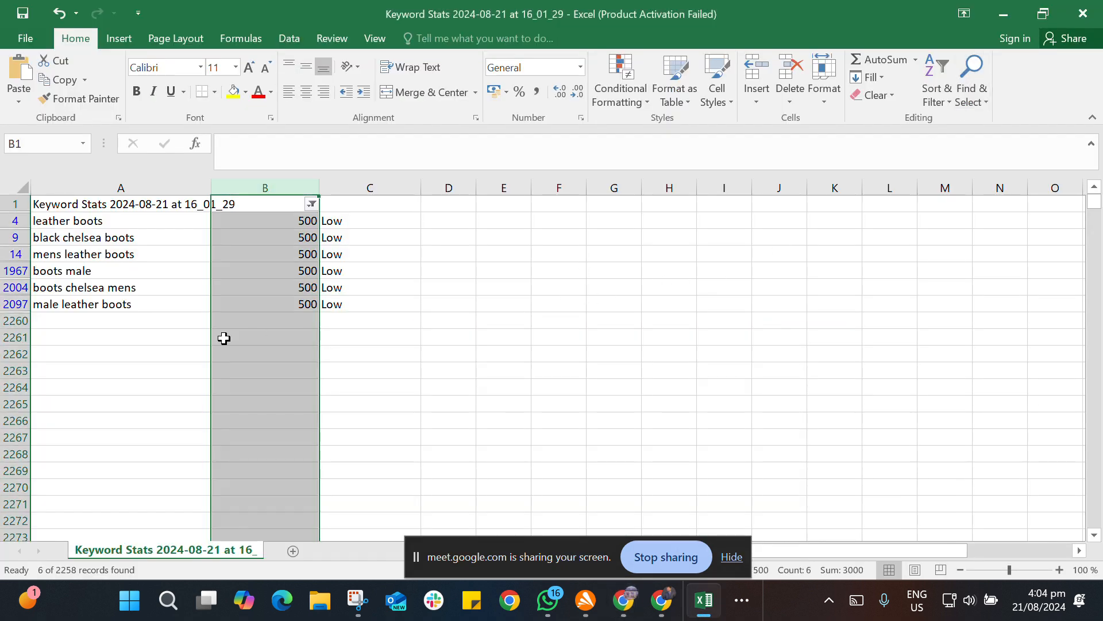
- Highlight the average monthly search values of the filtered keywords in column B for review
click(413, 300)
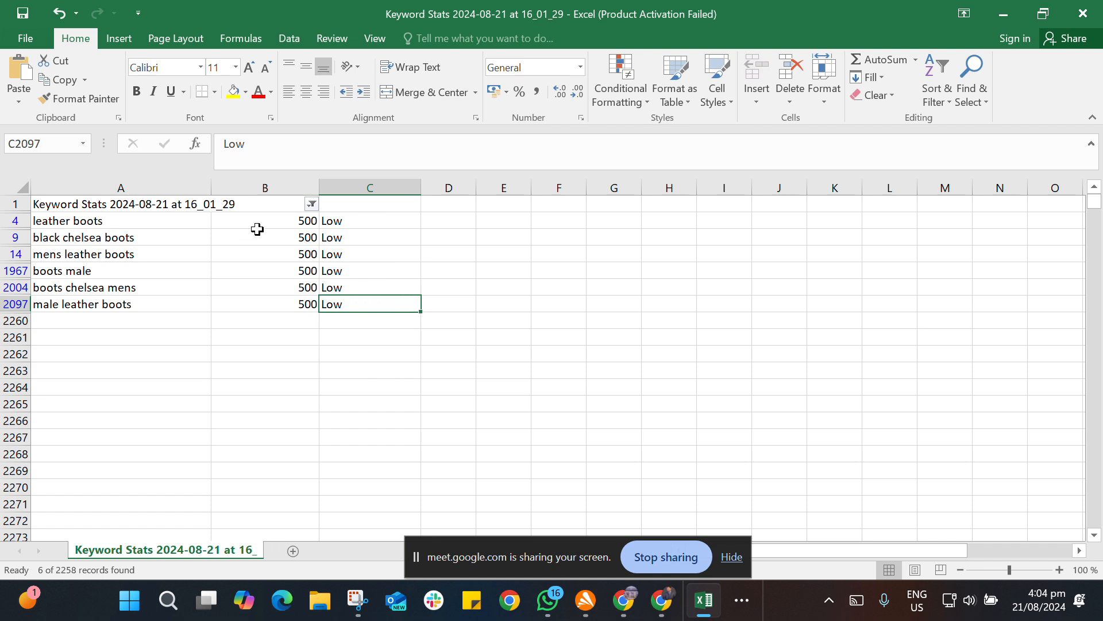
drag(270, 224, 278, 299)
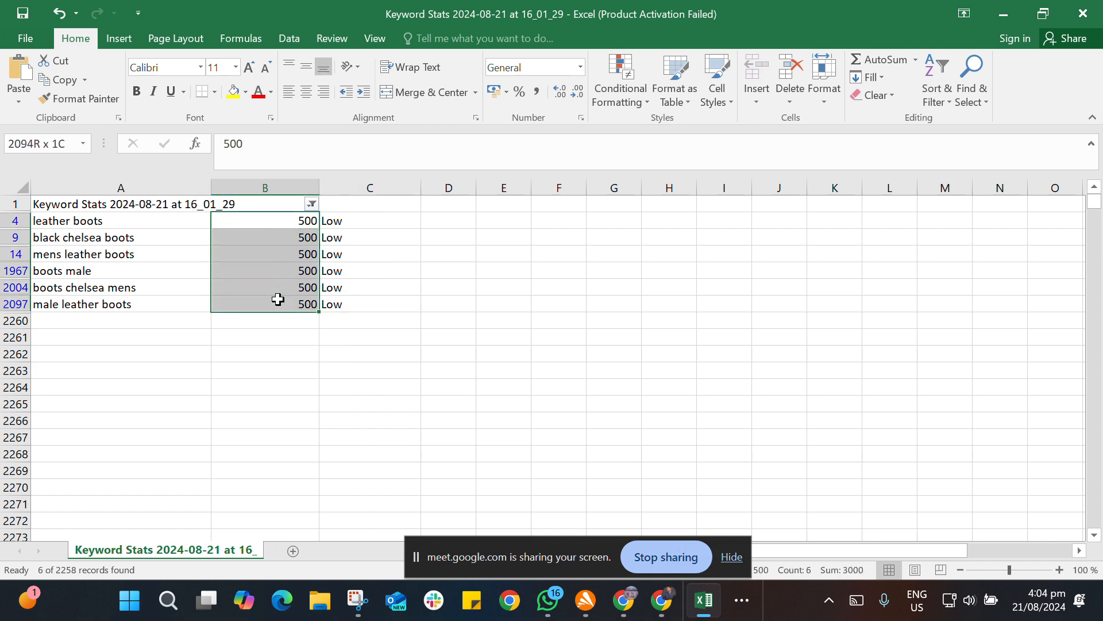
click(665, 358)
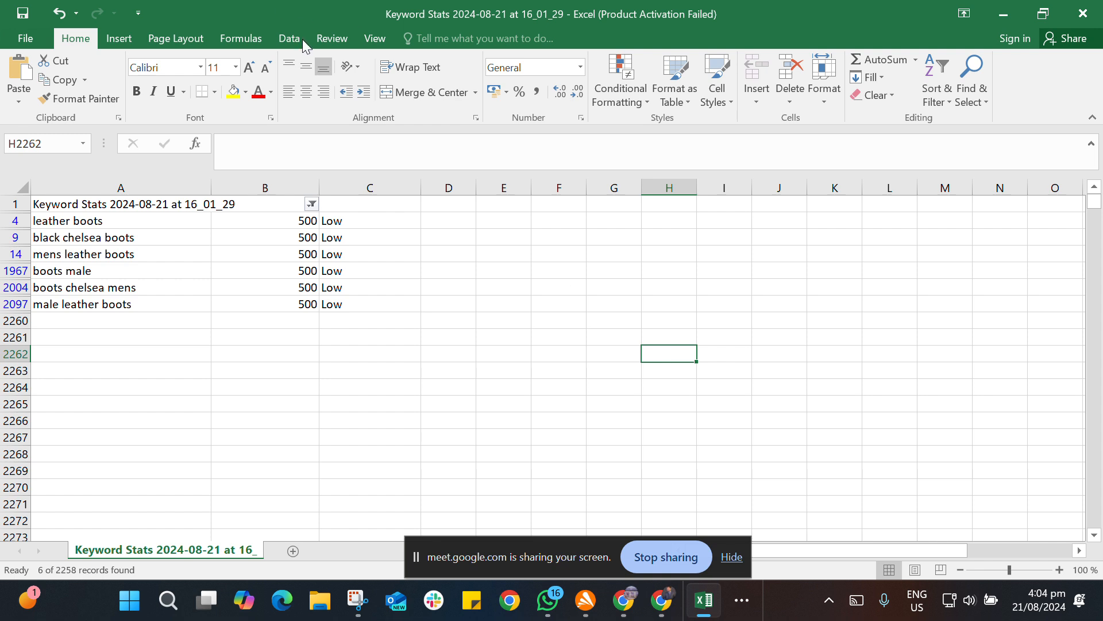
- Extend the column B filter to include keywords with 50 average monthly searches as well as 500
click(312, 205)
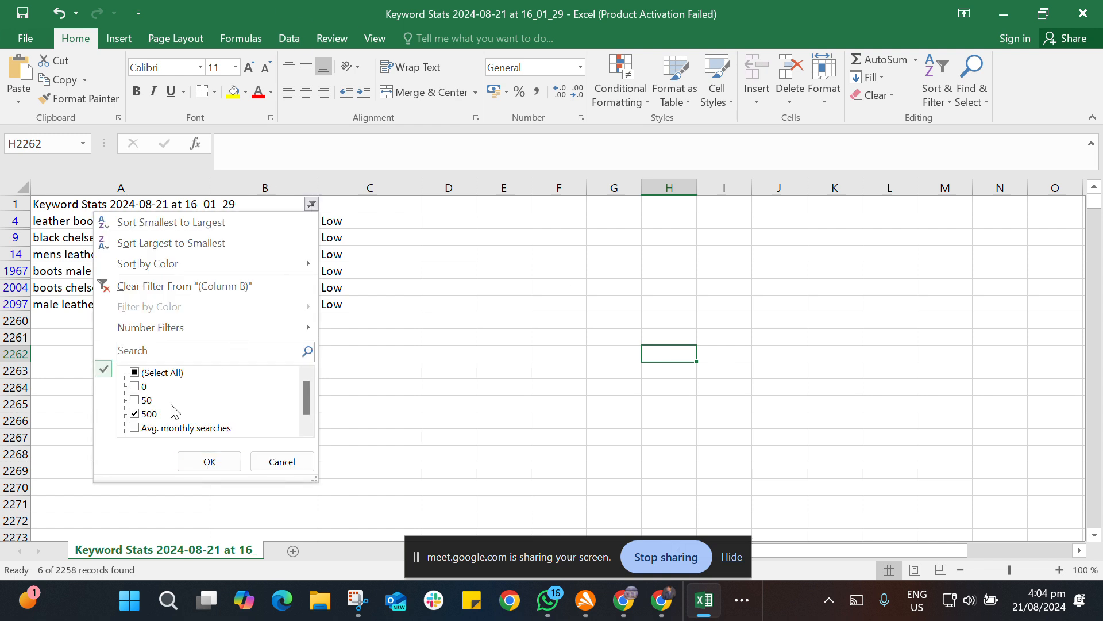
click(135, 400)
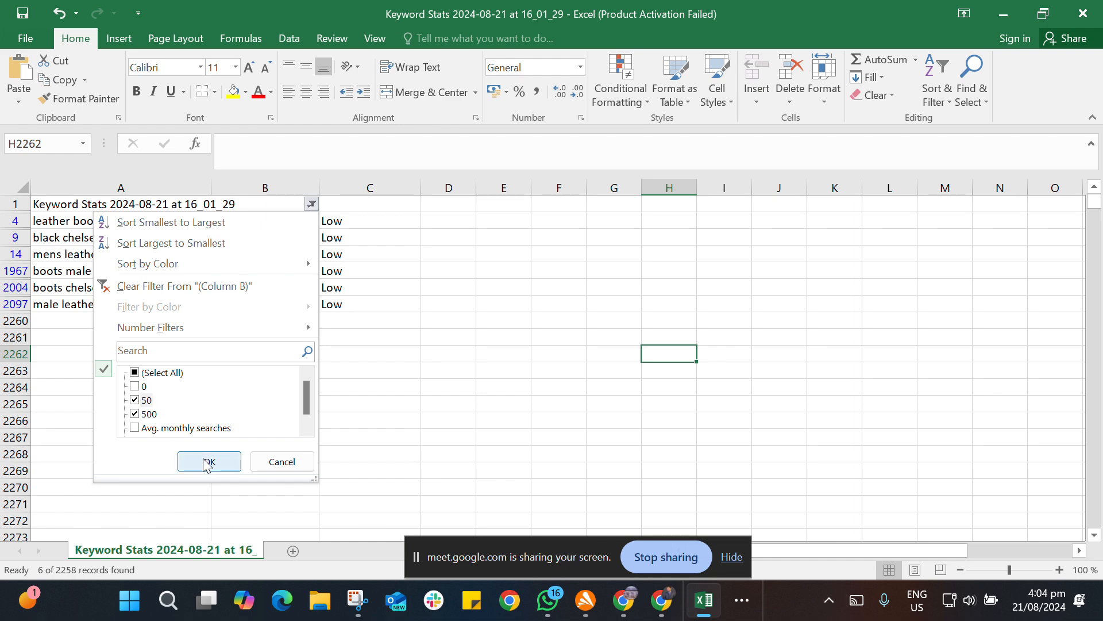
click(207, 462)
scroll(463, 301, down, 5)
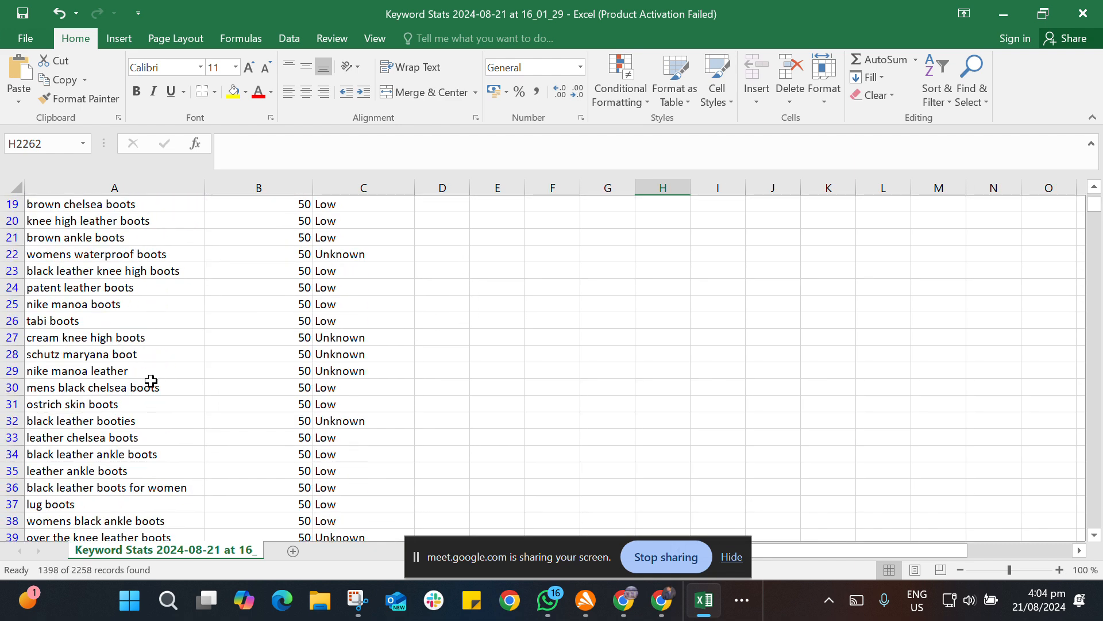
scroll(150, 380, down, 5)
scroll(150, 380, up, 10)
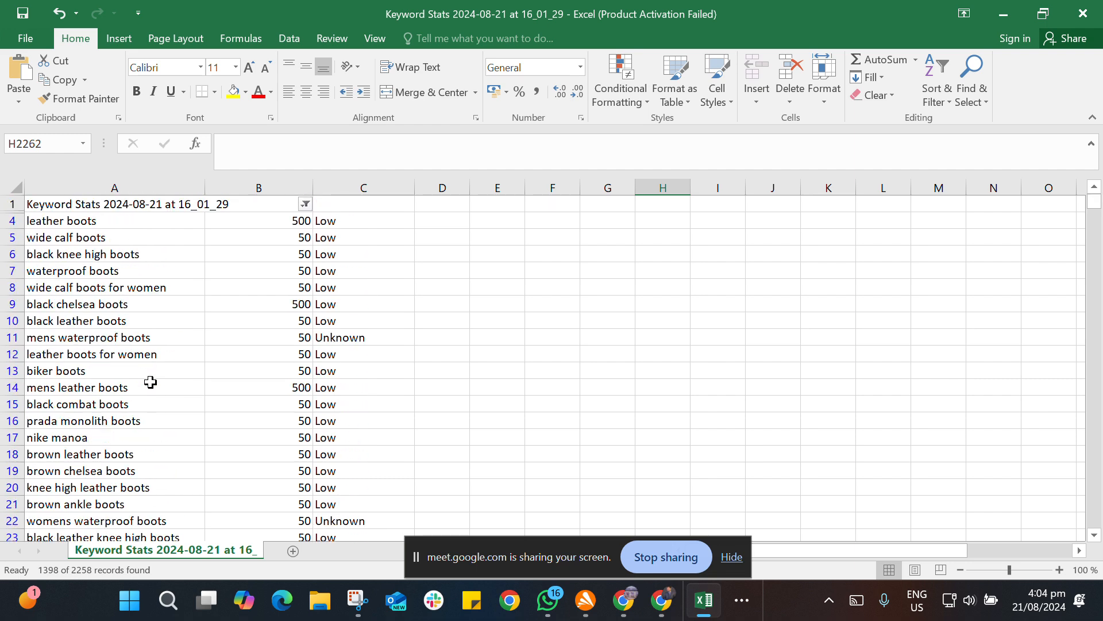
- Review the filtered keywords in column A by selecting down the list from leather boots
drag(91, 222, 134, 606)
click(440, 404)
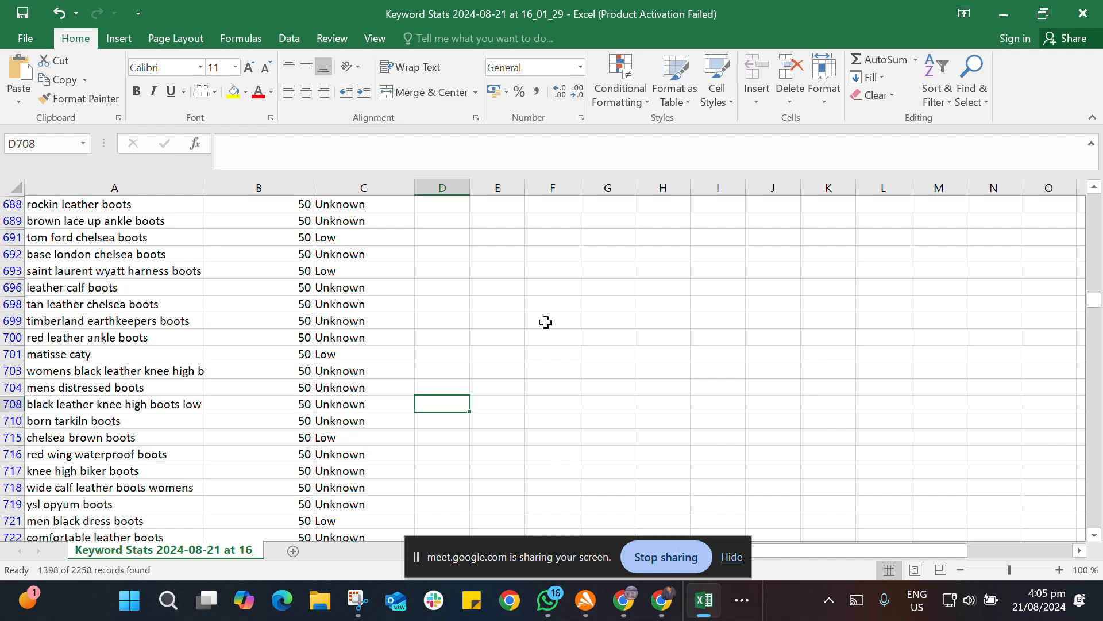
scroll(545, 321, up, 15)
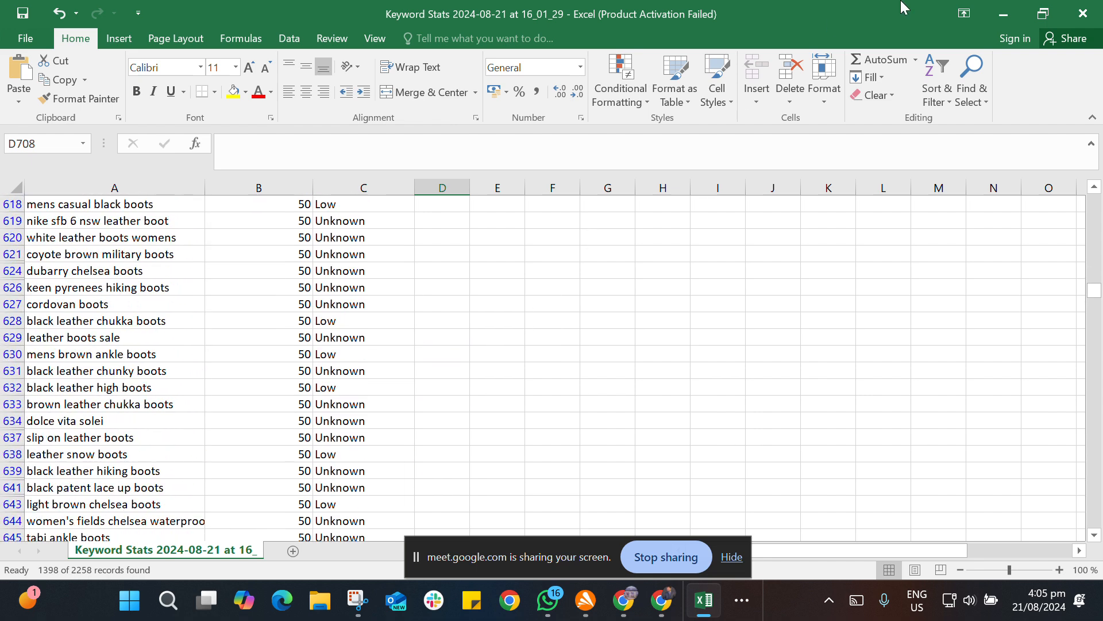
- Switch to Google Ads Keyword Planner and get keyword ideas for "leather" instead of leather boots
click(1008, 6)
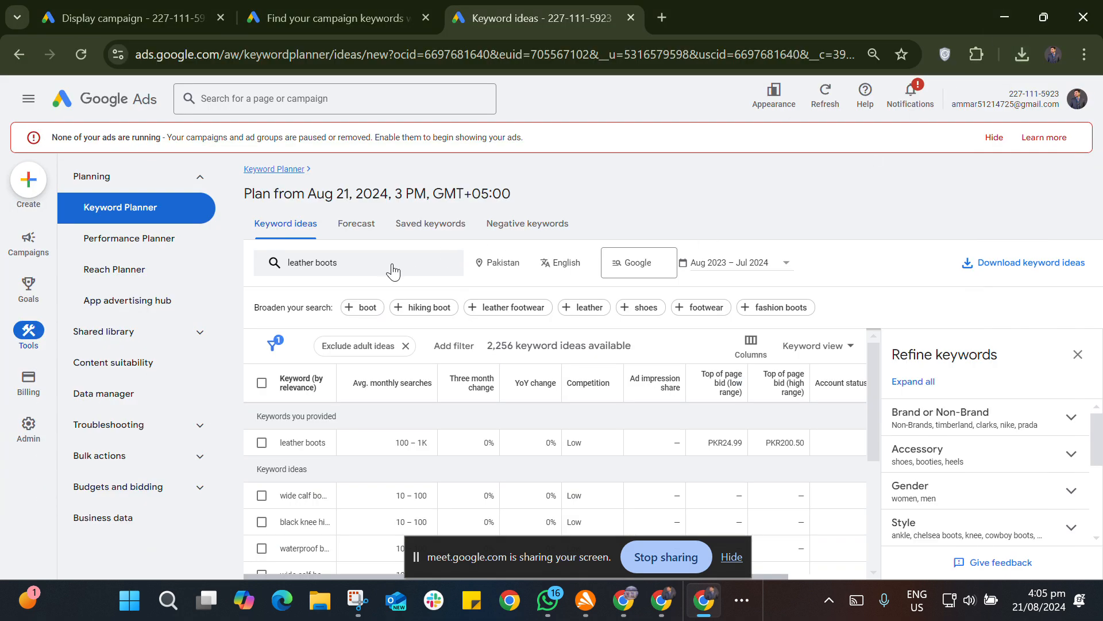
click(390, 264)
click(372, 327)
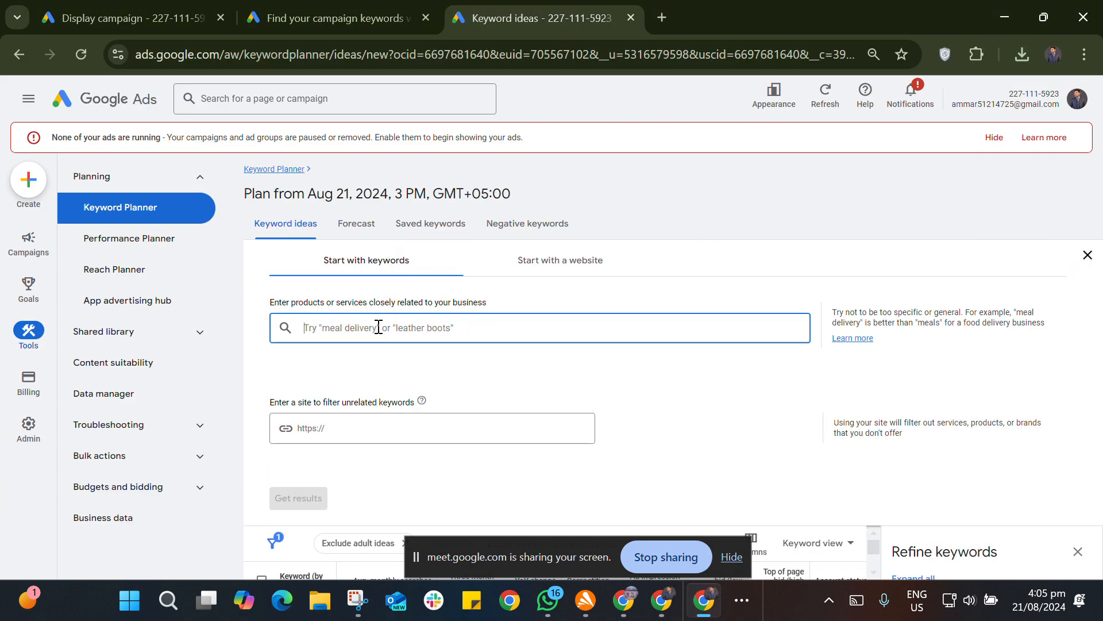
text(lea)
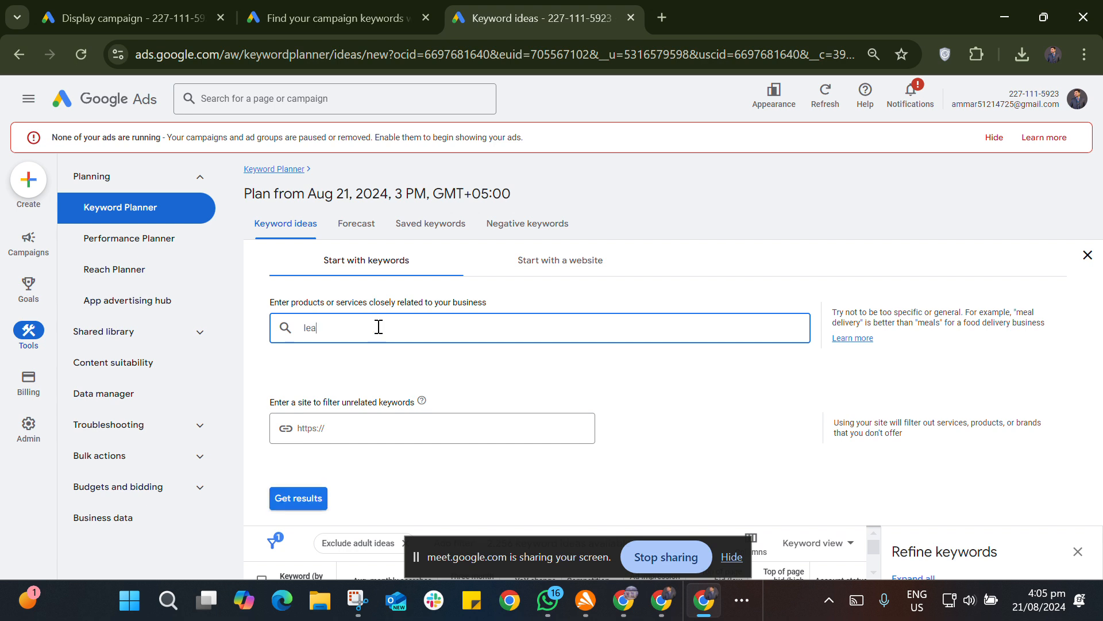
text(ther)
key(Return)
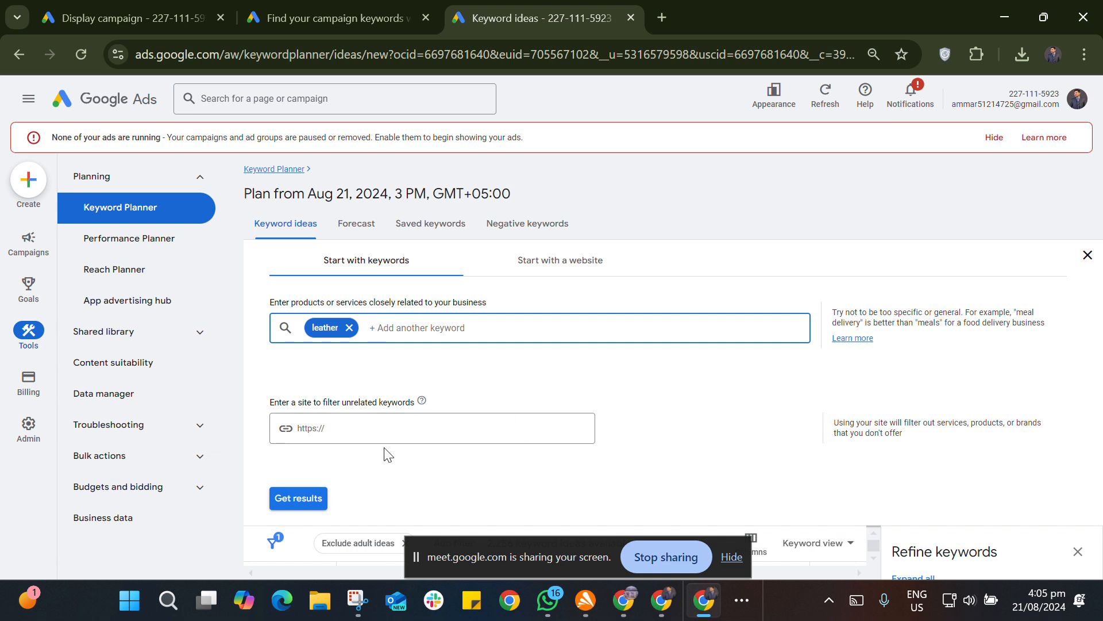
click(312, 504)
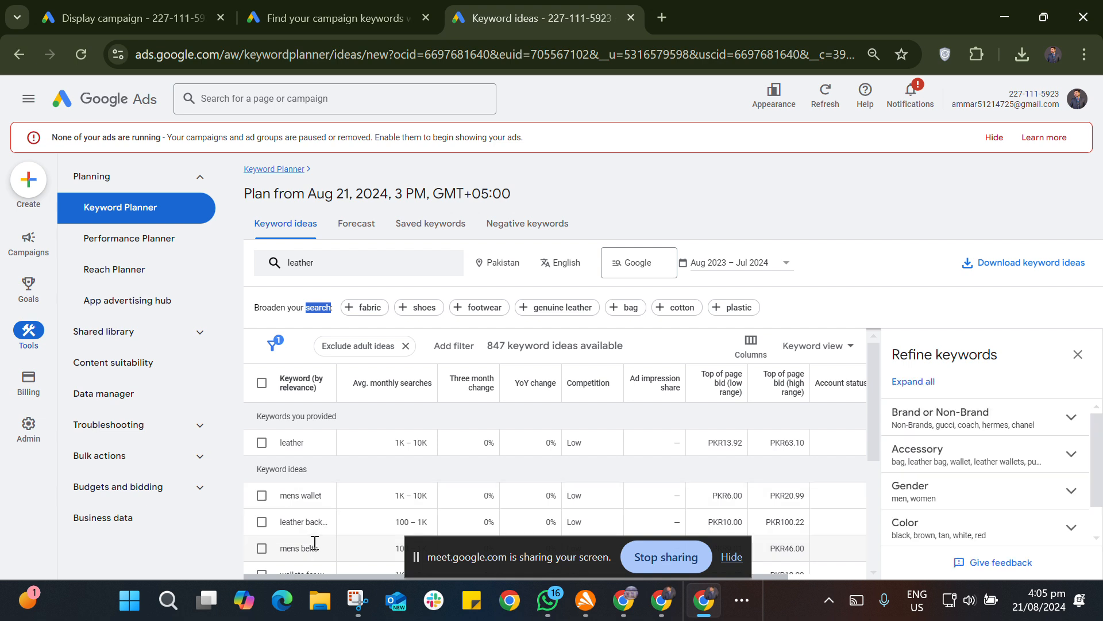
- Download the keyword ideas for leather as a .csv file
scroll(307, 526, down, 3)
scroll(308, 523, up, 3)
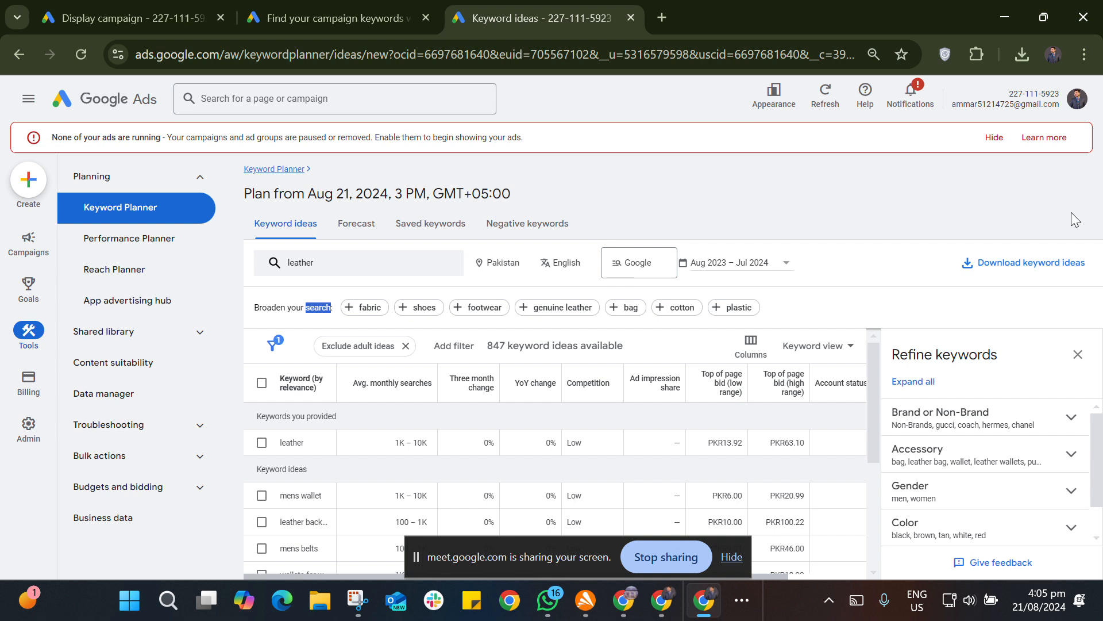
click(1009, 269)
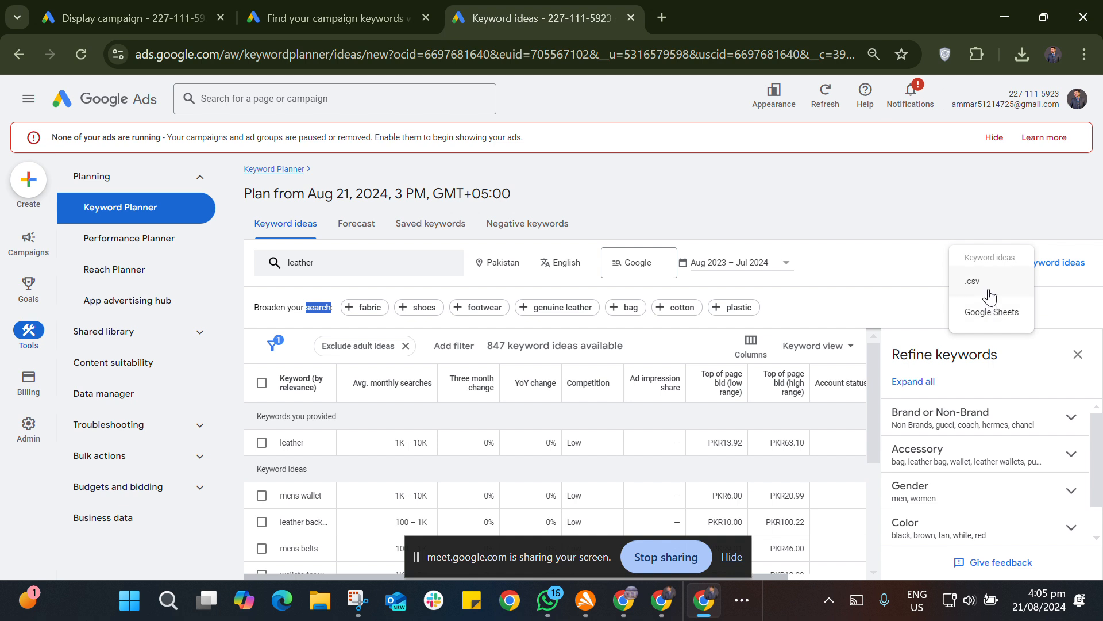
click(981, 285)
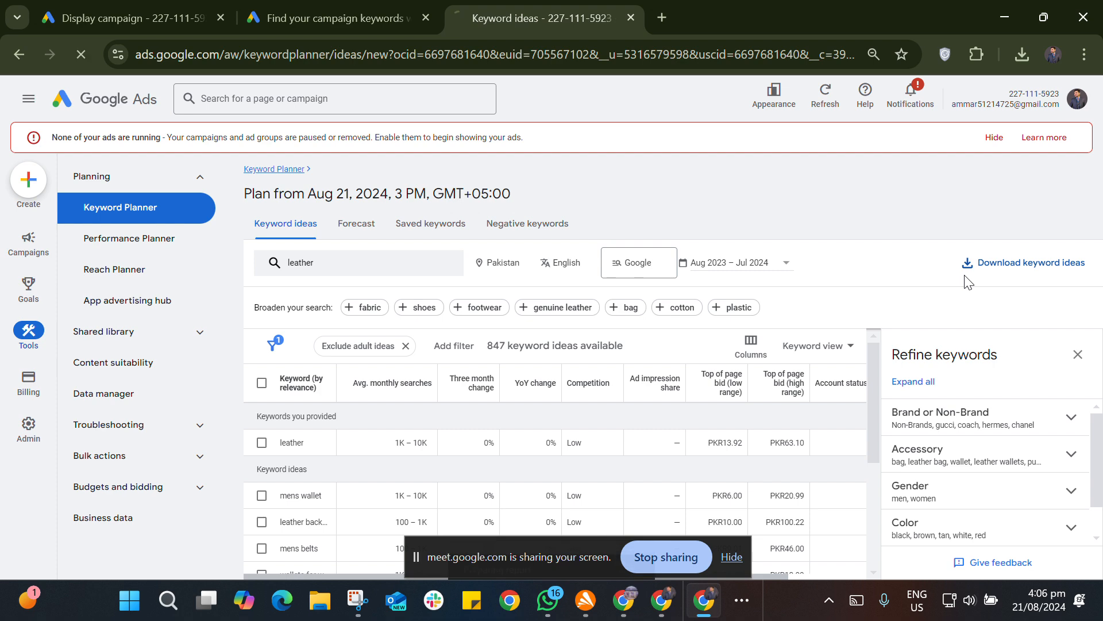
- Minimize the browser, switch to the open Word document, and close it without saving the changes
click(1004, 18)
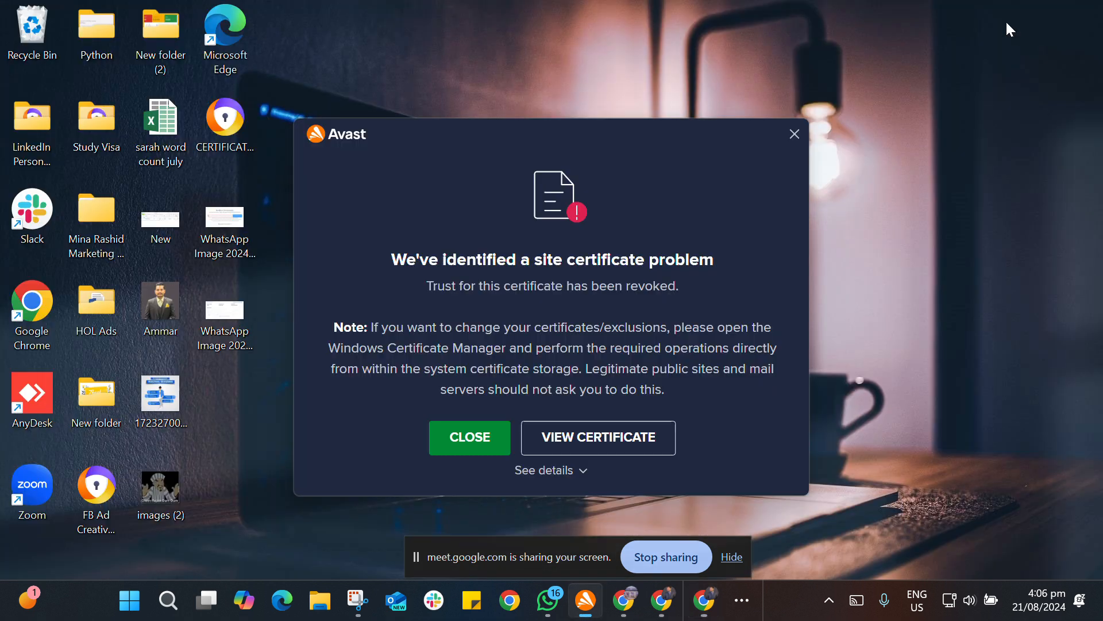
click(741, 601)
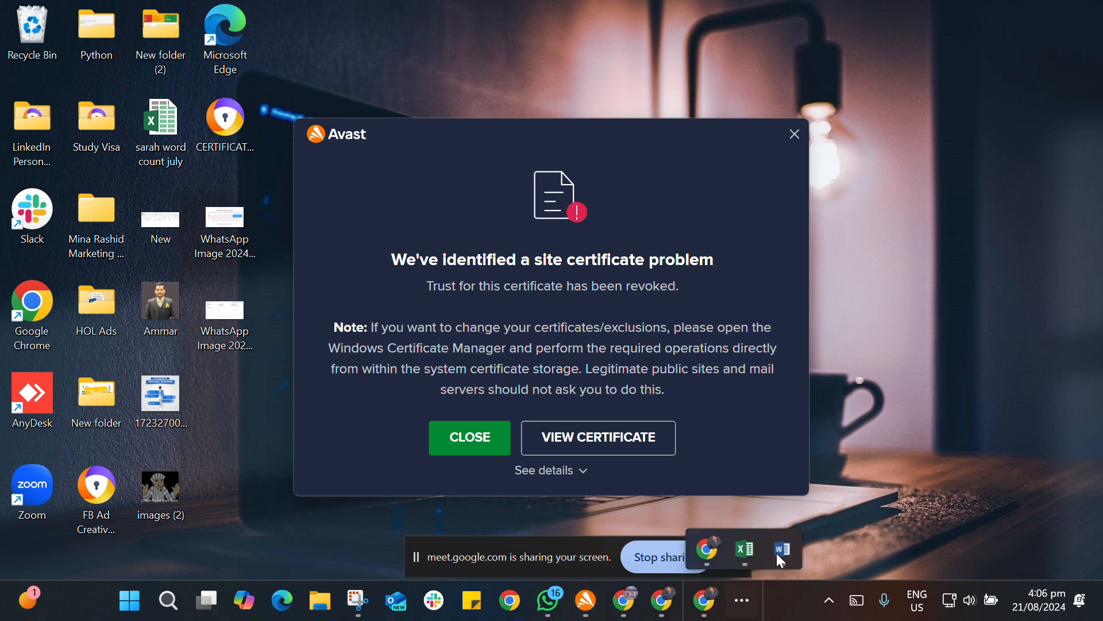
click(782, 549)
click(1083, 13)
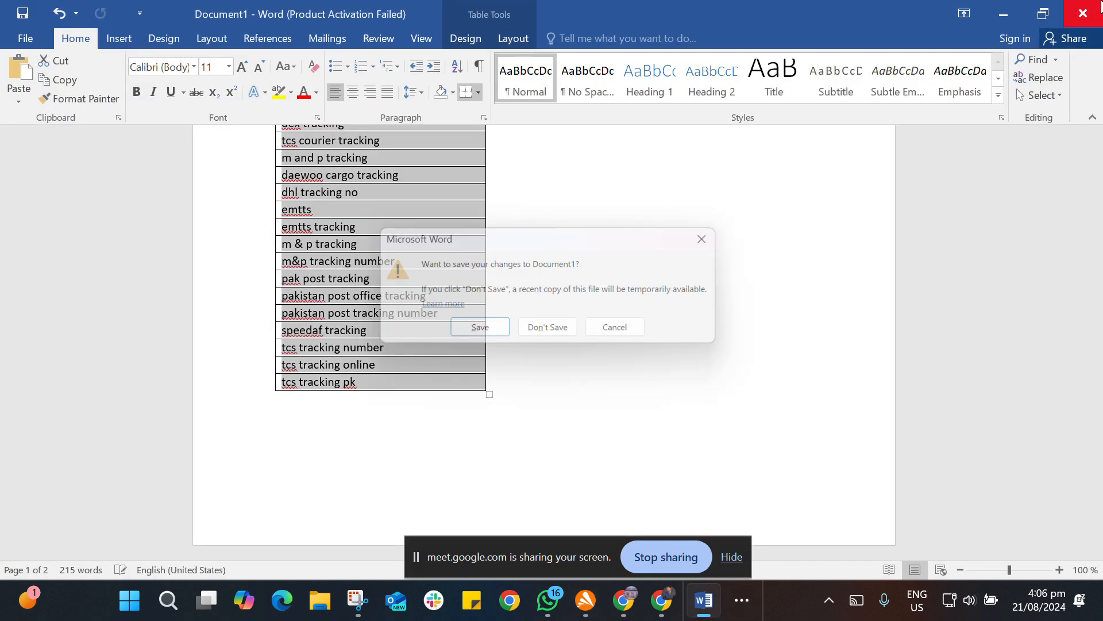
click(571, 333)
- Close the leather boots keyword workbook without saving and open the newly downloaded leather keyword file in Excel
click(718, 608)
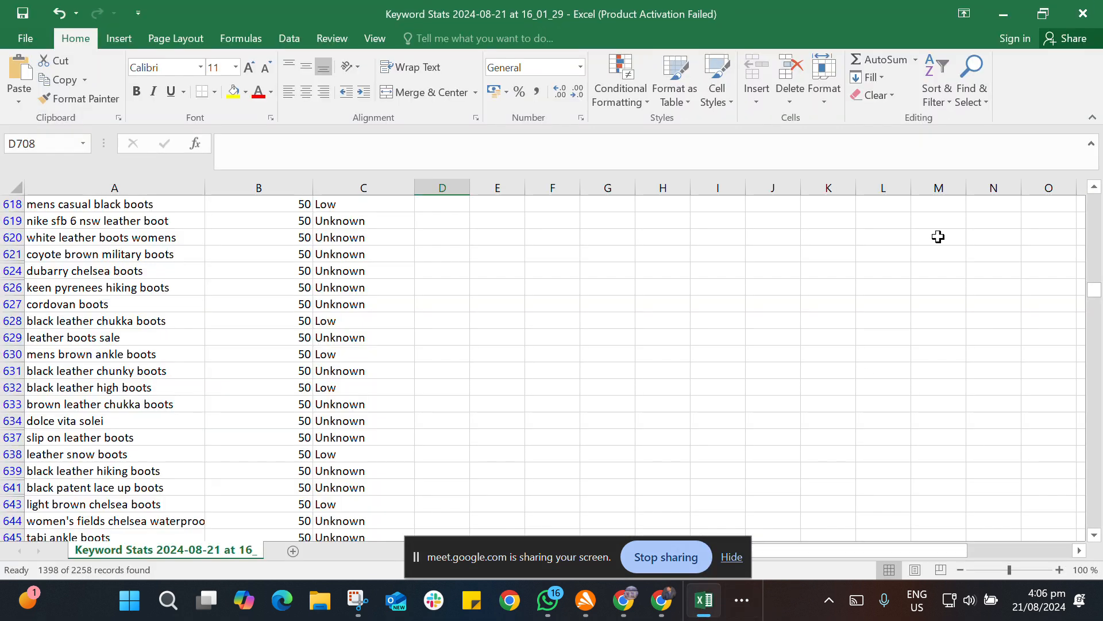
click(1099, 5)
click(552, 320)
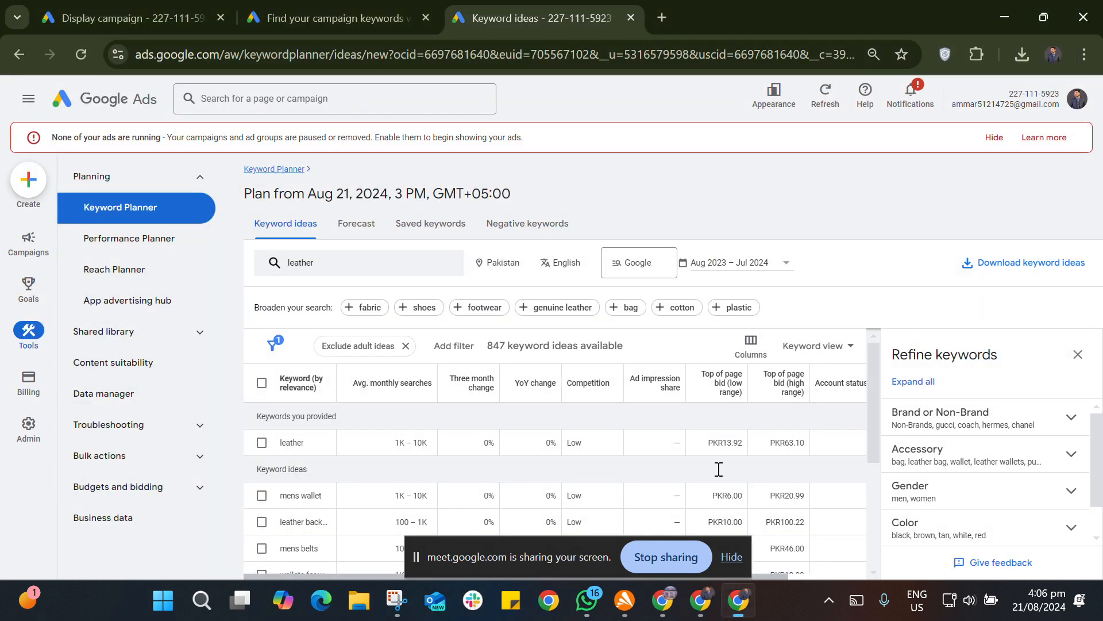
click(1028, 55)
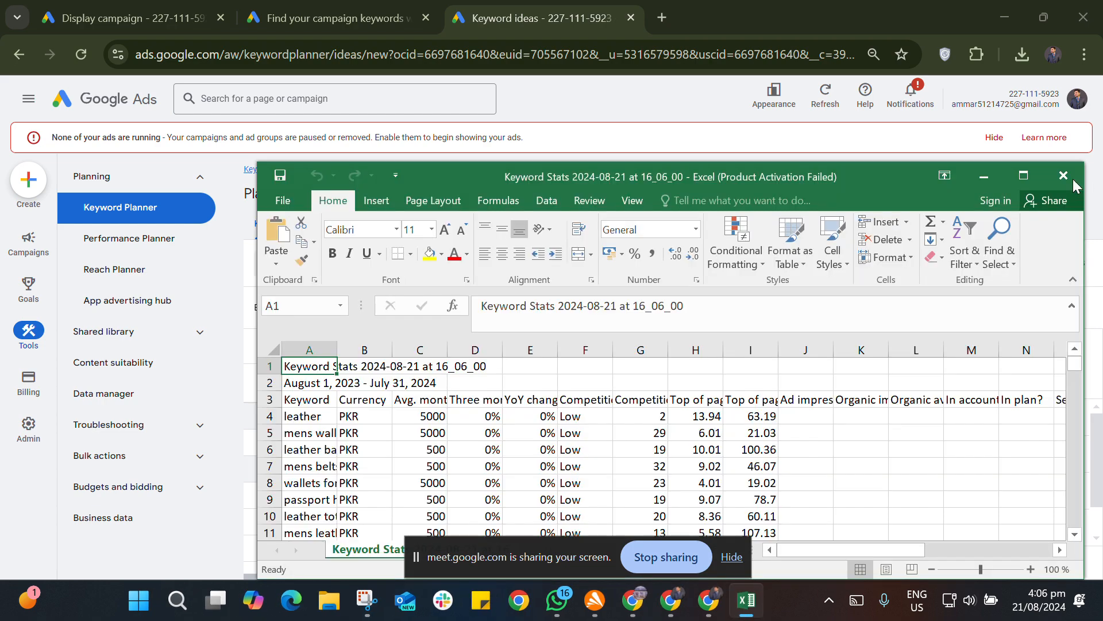
- Maximize the workbook, dismiss the Office activation wizard, and delete the Currency, Three month change and YoY change columns
click(1043, 170)
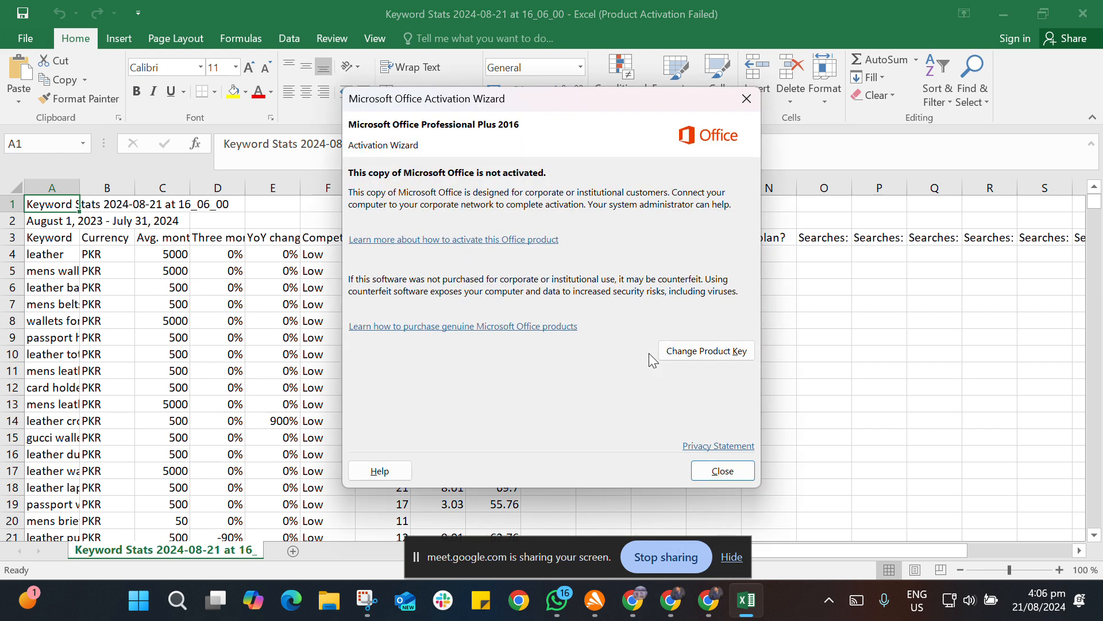
click(747, 99)
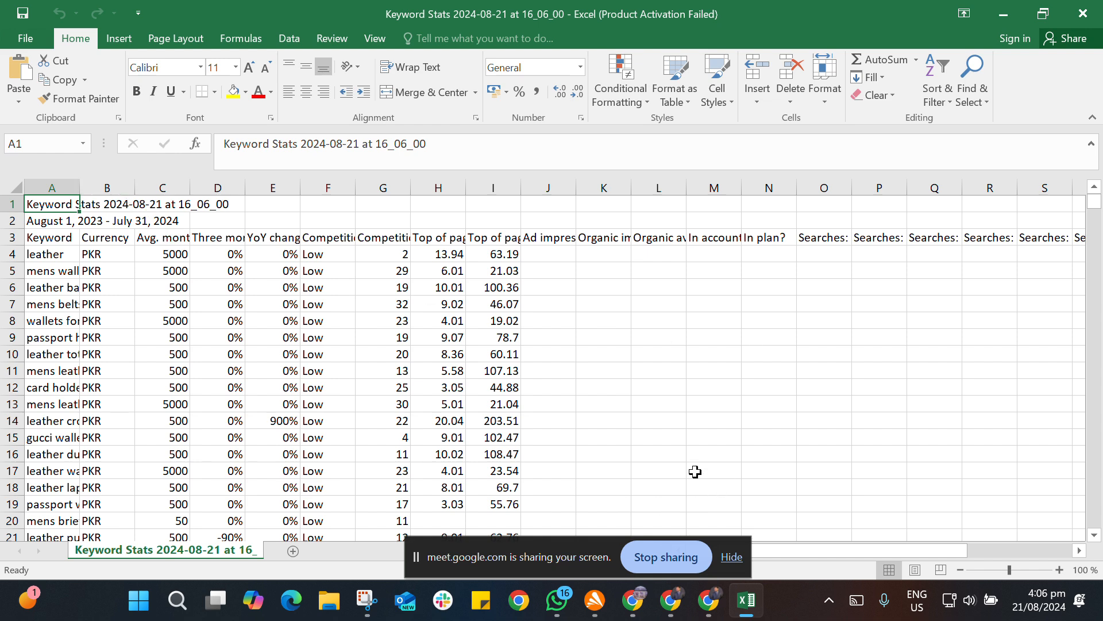
click(107, 188)
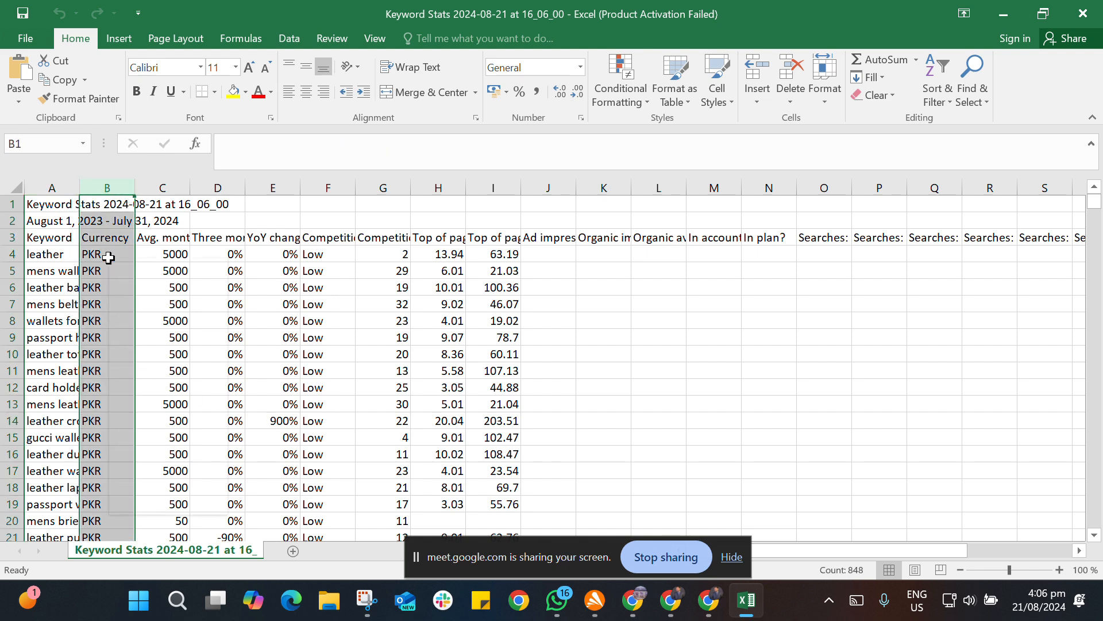
right_click(110, 257)
click(204, 400)
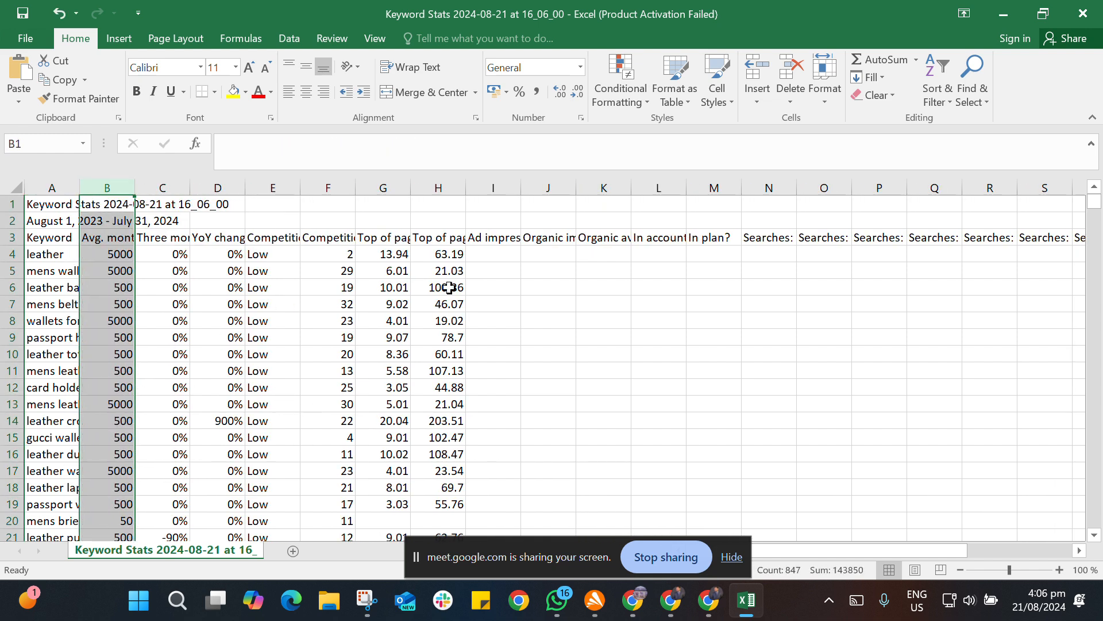
drag(183, 189, 218, 189)
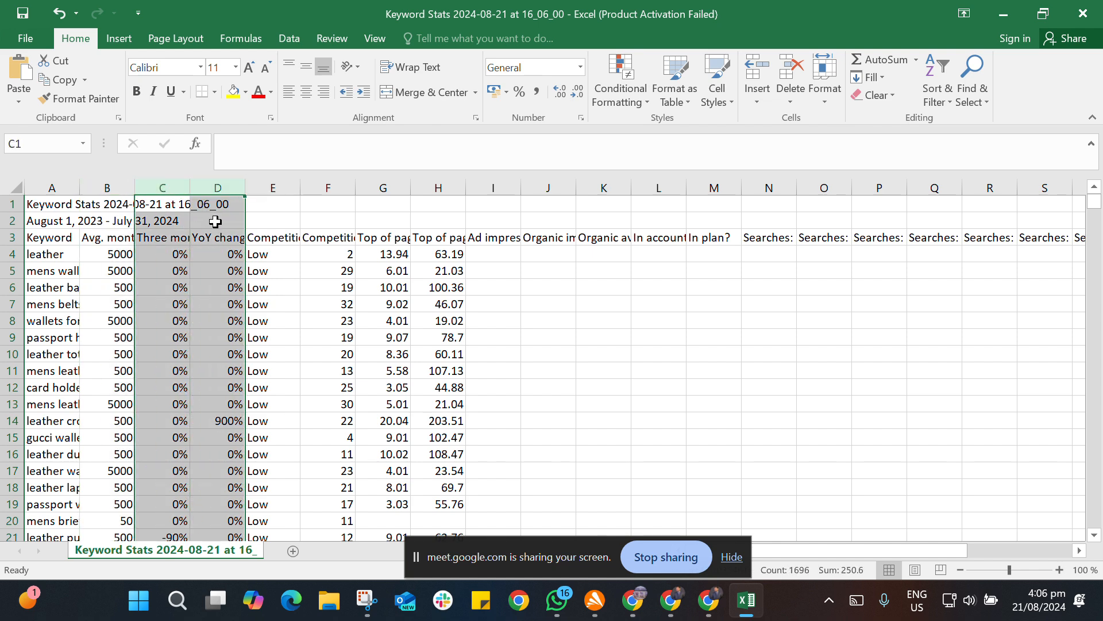
right_click(214, 283)
click(308, 421)
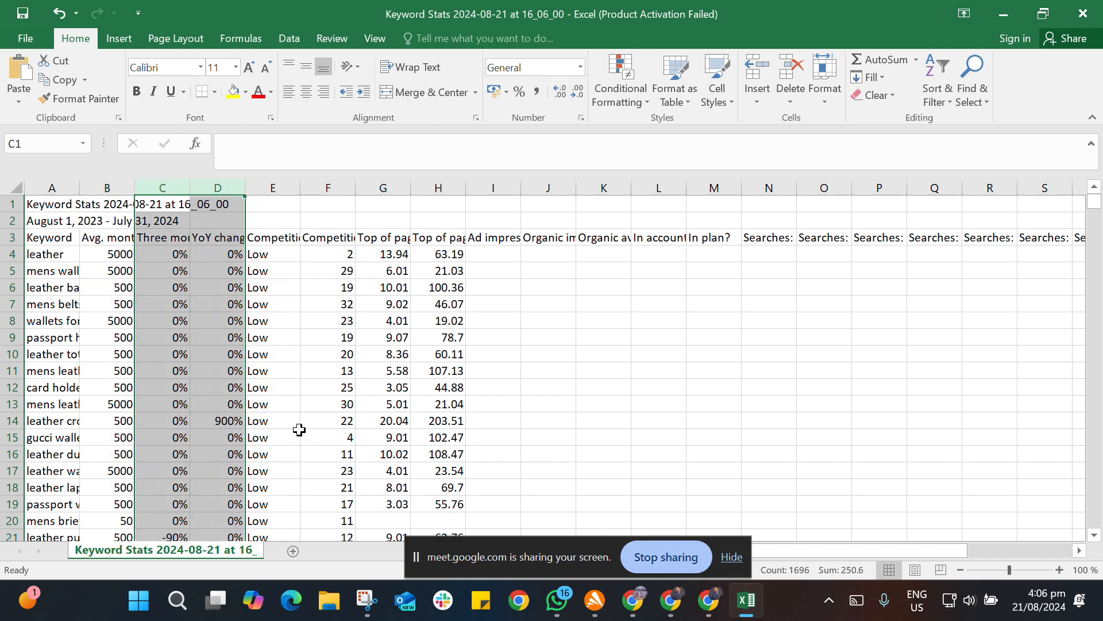
click(534, 405)
drag(217, 187, 852, 384)
click(853, 385)
right_click(857, 383)
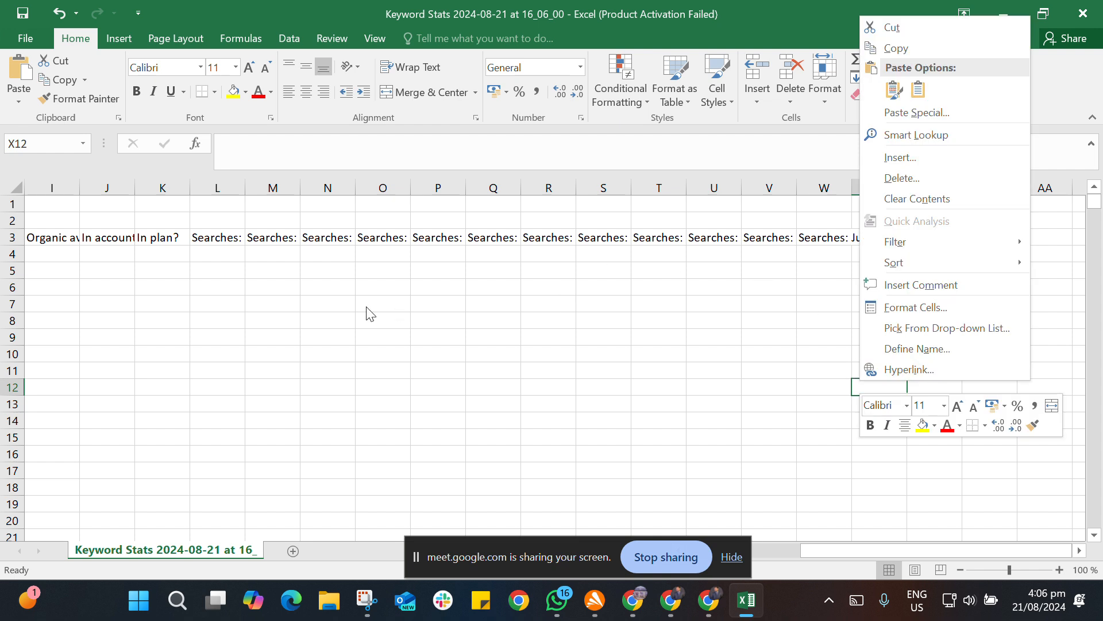
click(49, 171)
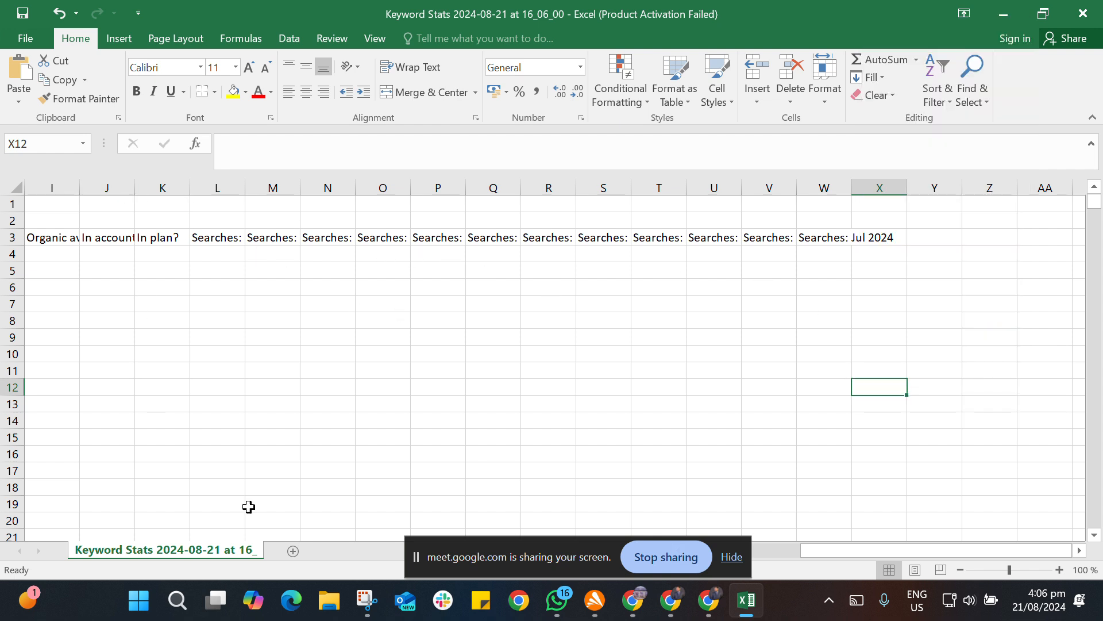
drag(507, 543, 516, 511)
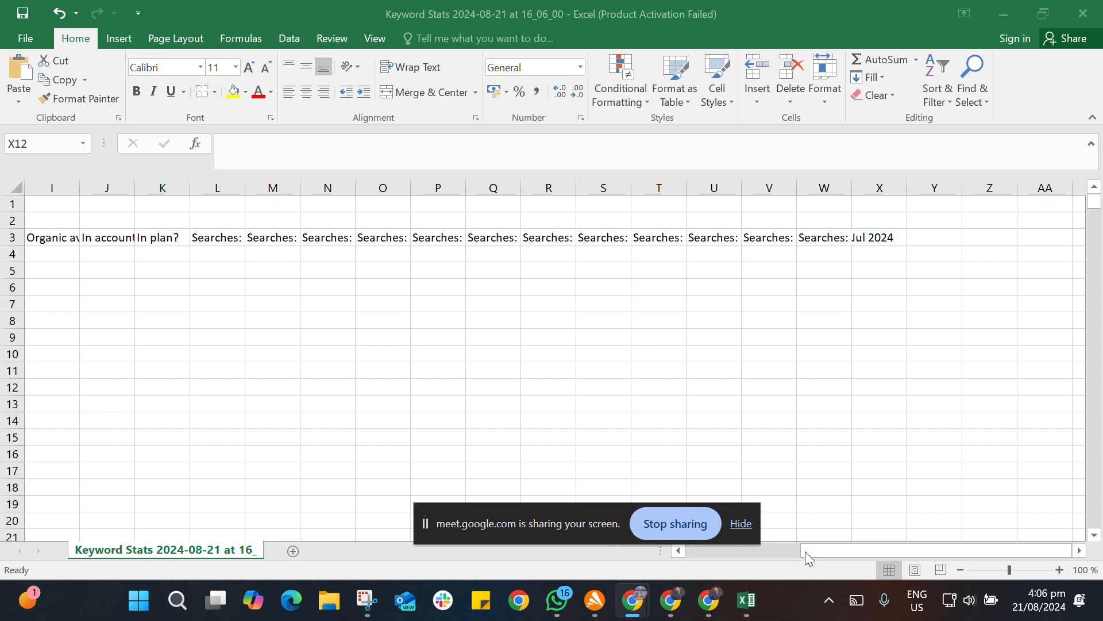
click(791, 549)
click(754, 550)
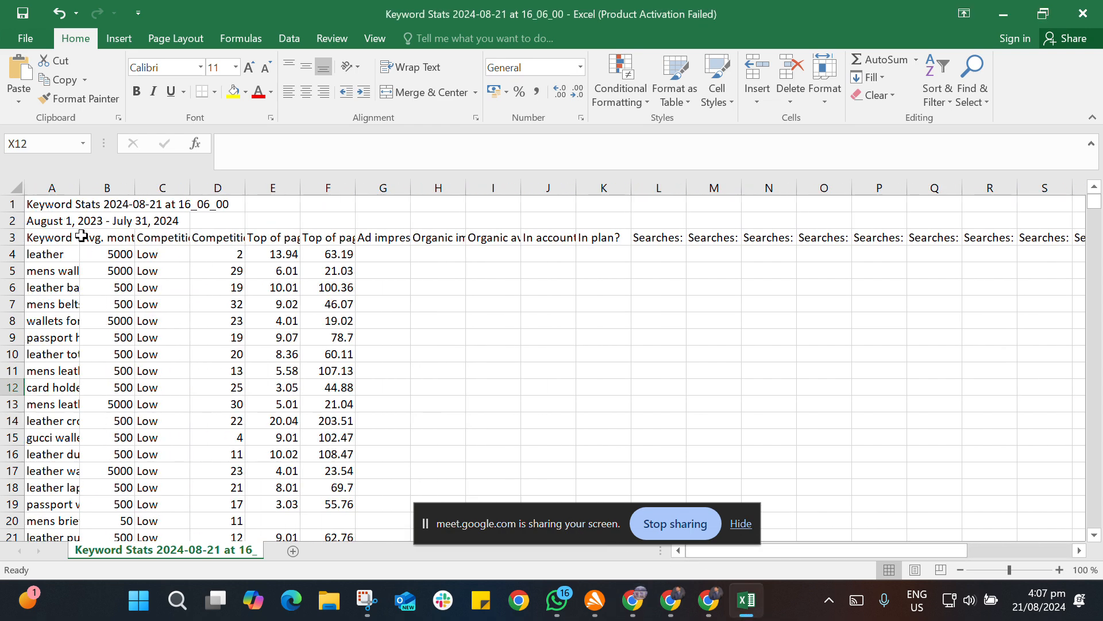
- Delete every column after the first Competition column, including the top of page bid and monthly Searches columns
drag(204, 189, 1072, 389)
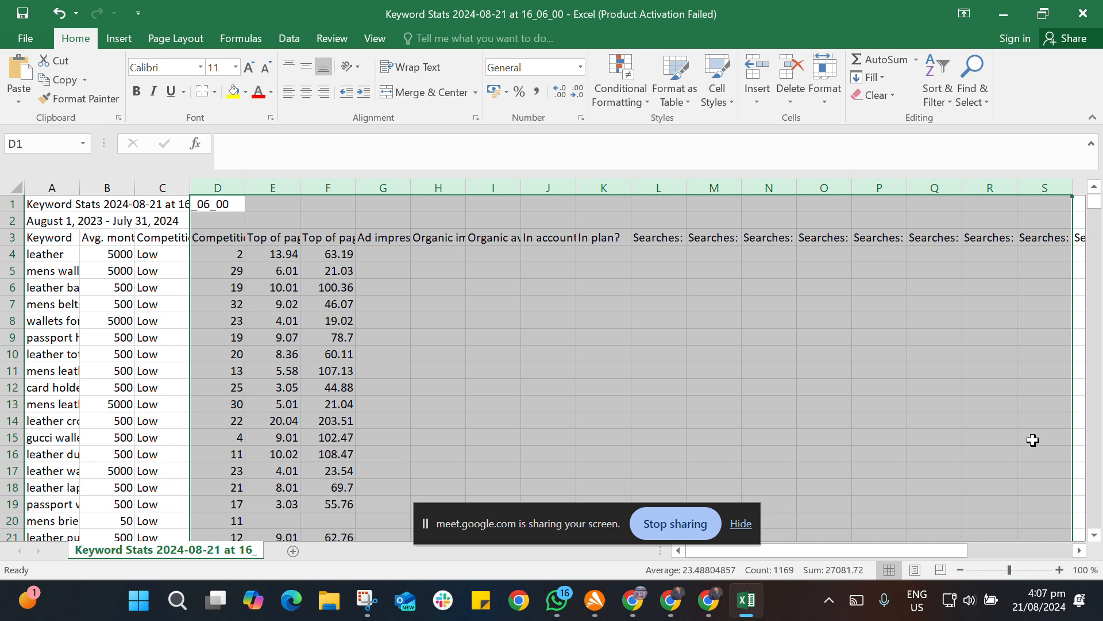
right_click(953, 439)
click(977, 332)
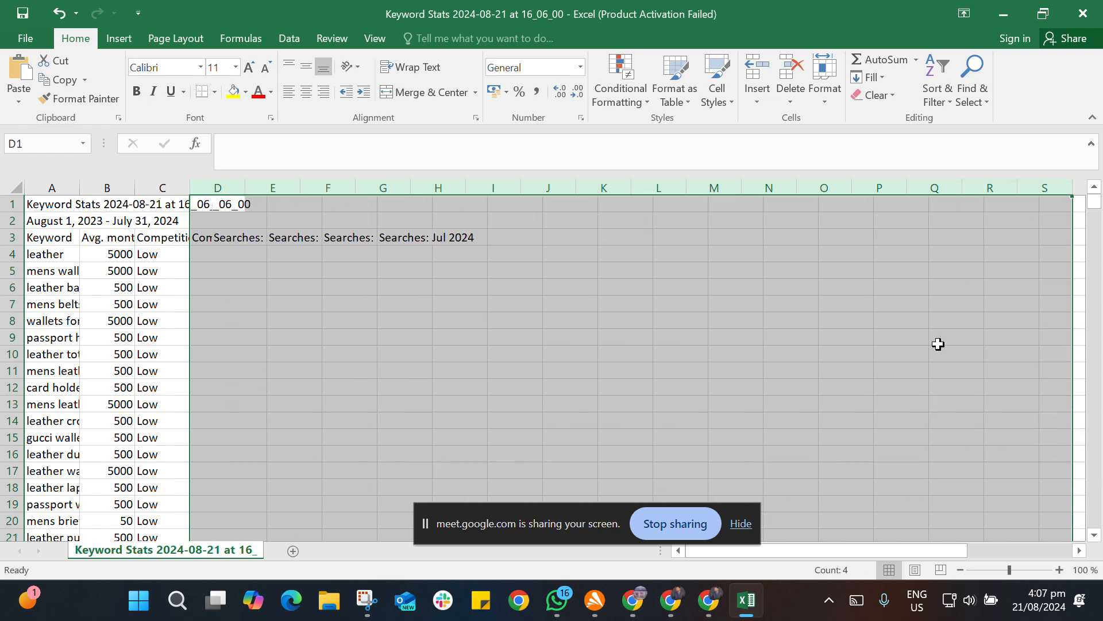
click(932, 301)
drag(211, 190, 413, 234)
right_click(412, 235)
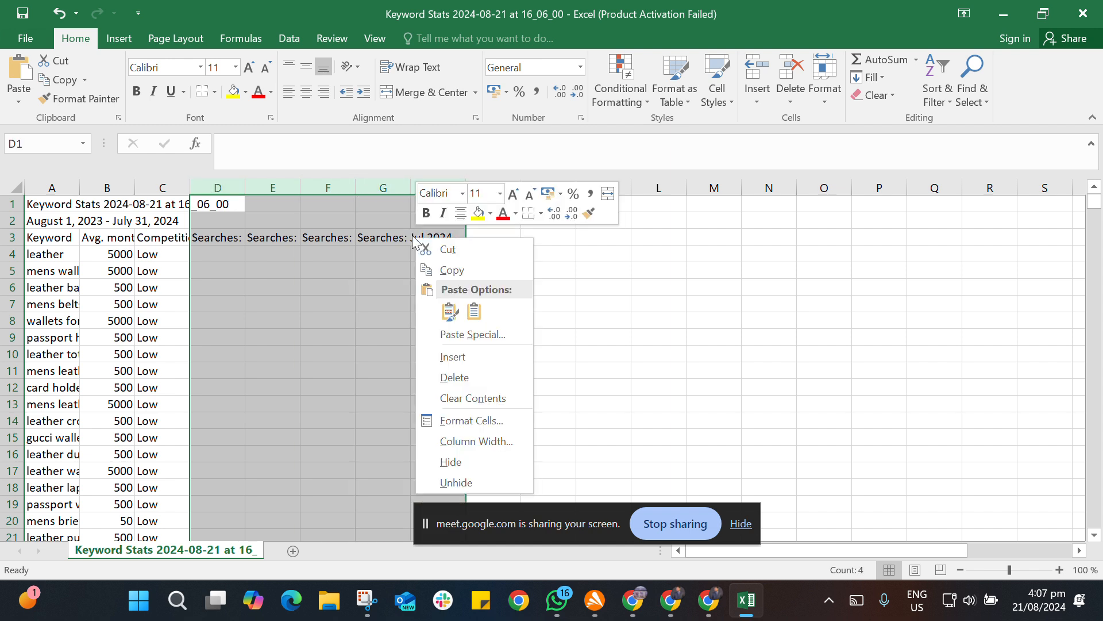
click(492, 378)
click(612, 371)
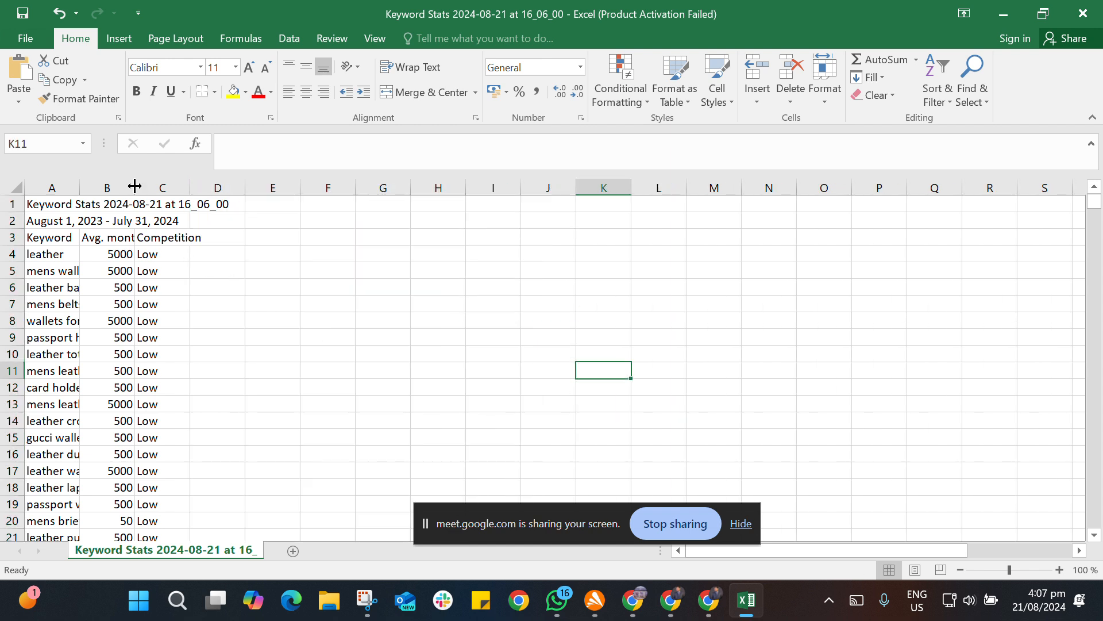
- Widen the Keyword and Avg. monthly searches columns and add a filter to the Avg. monthly searches column
drag(134, 186, 264, 190)
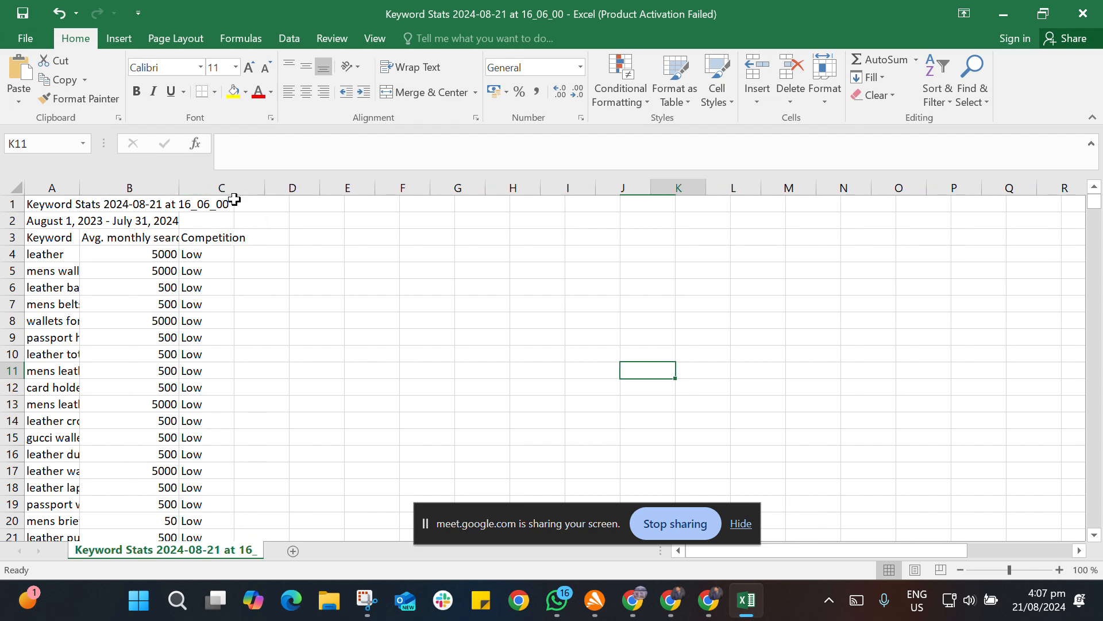
drag(79, 185, 258, 219)
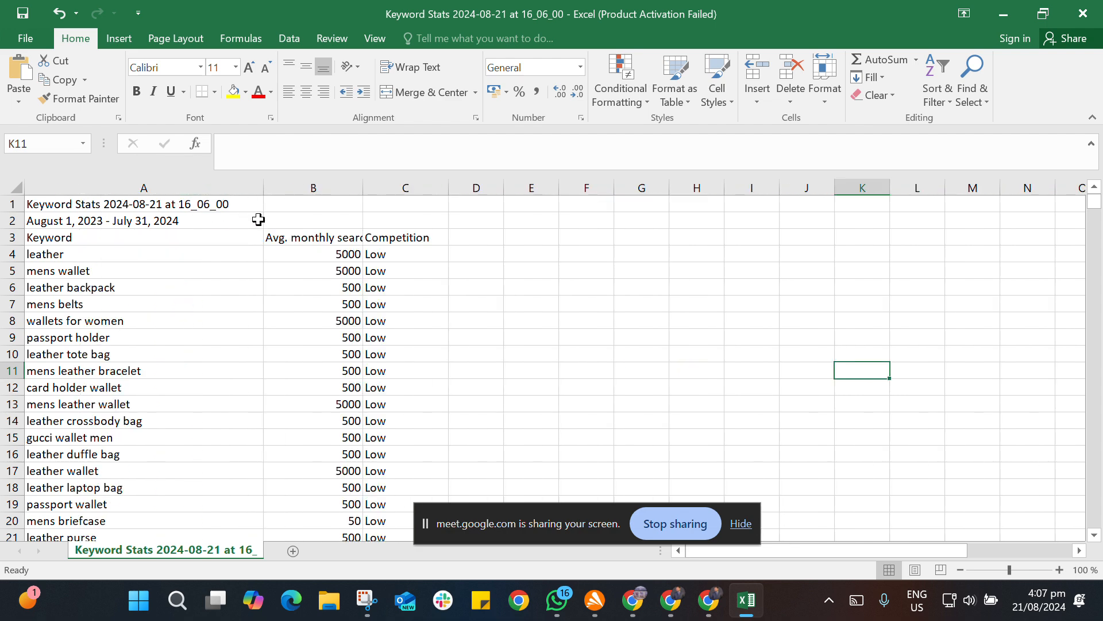
click(339, 187)
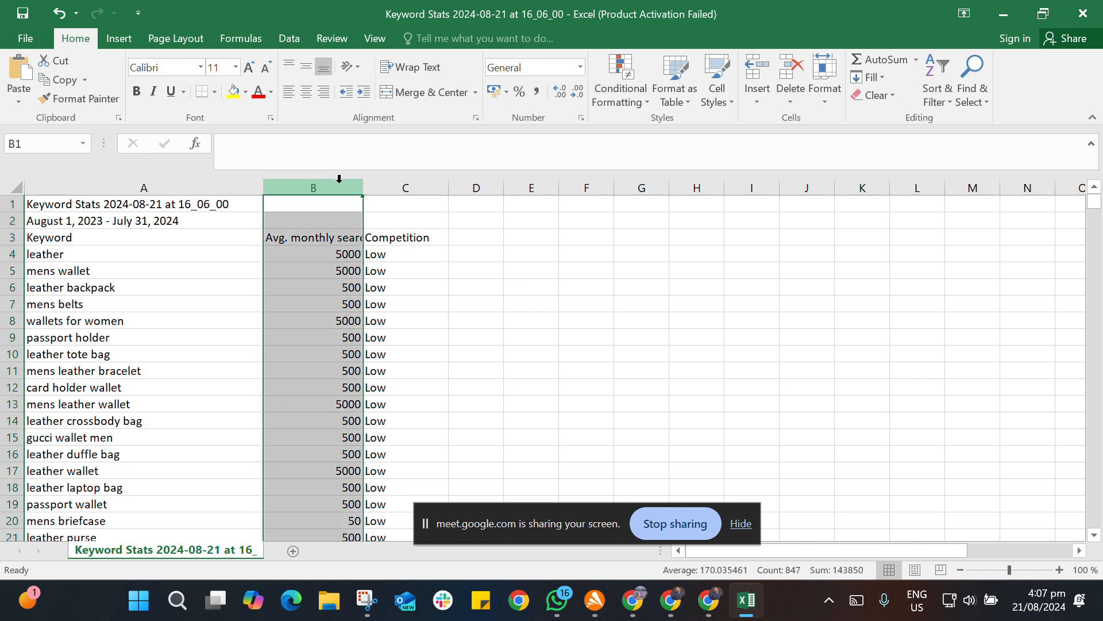
click(936, 92)
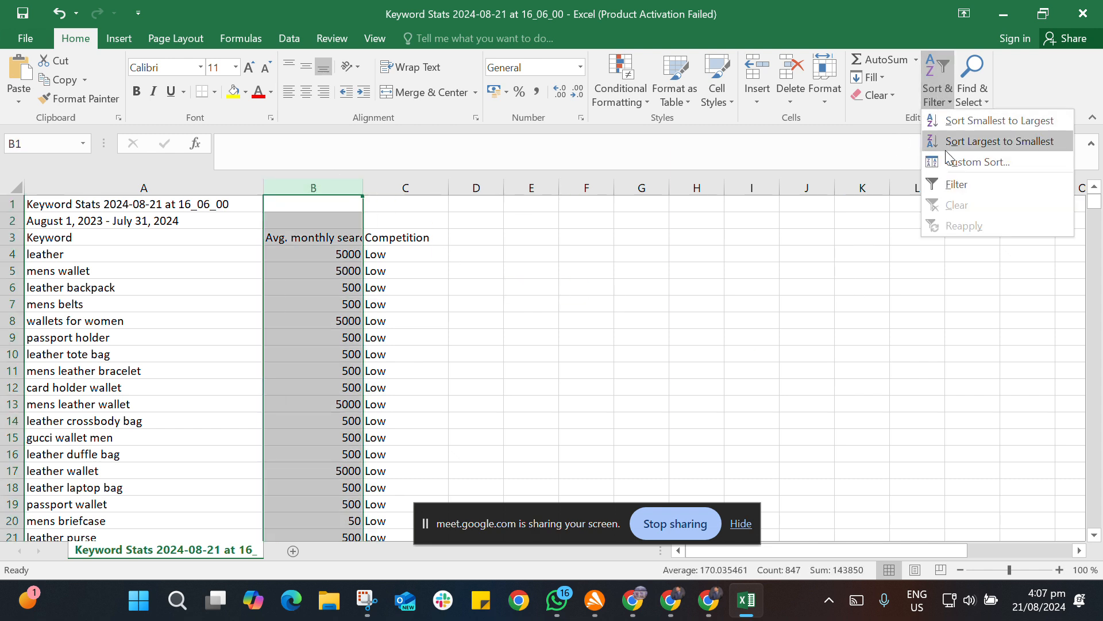
click(951, 181)
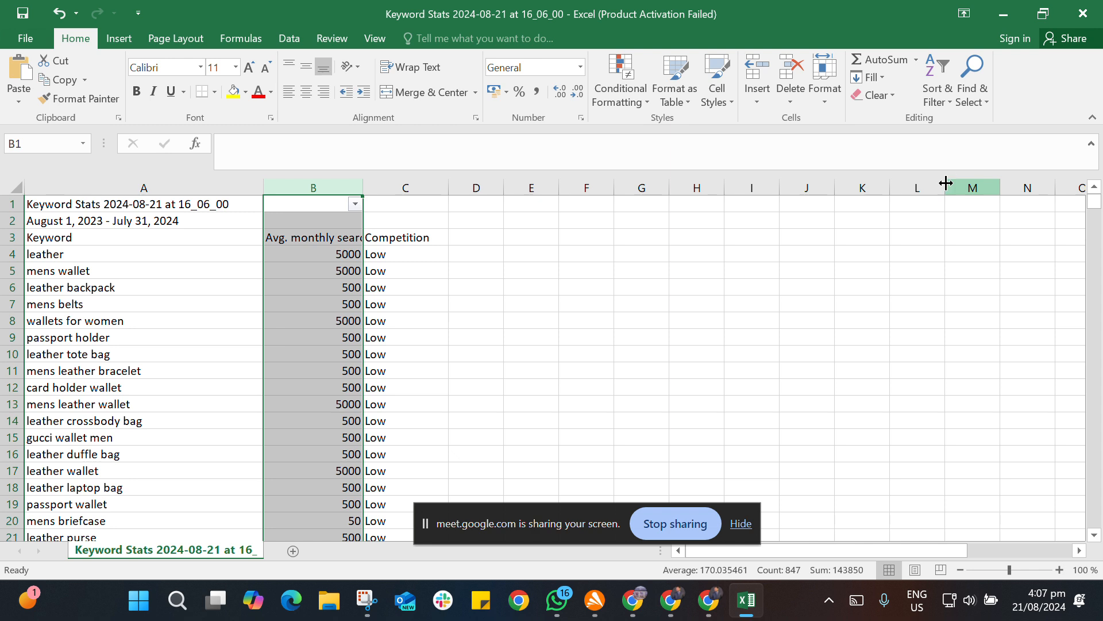
- Filter the Avg. monthly searches column to show only rows with a value of 5000
click(355, 204)
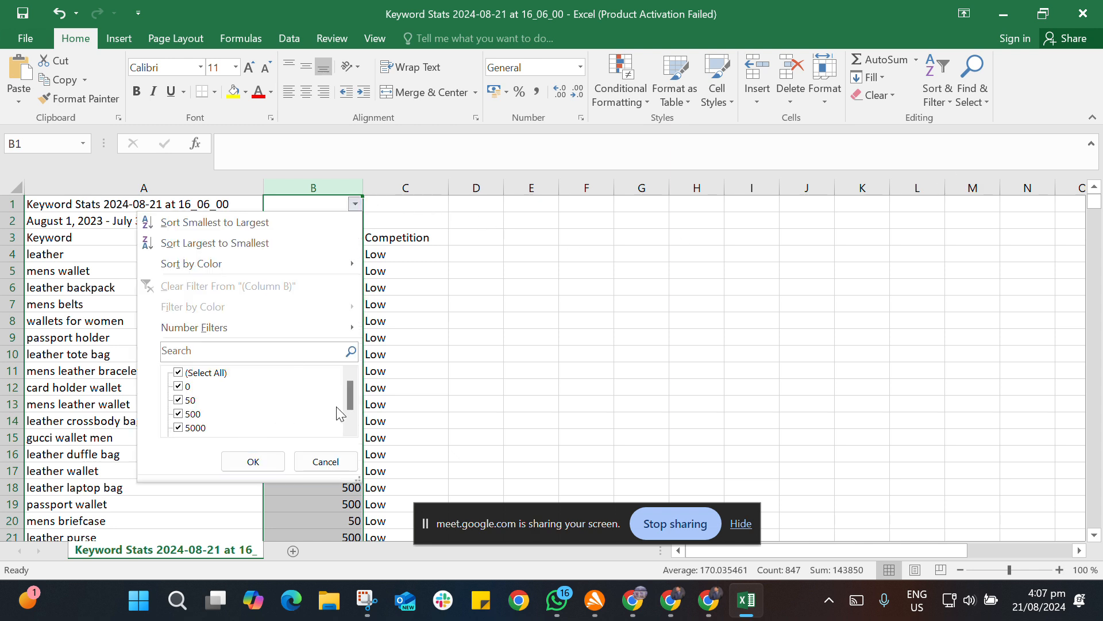
scroll(347, 414, down, 1)
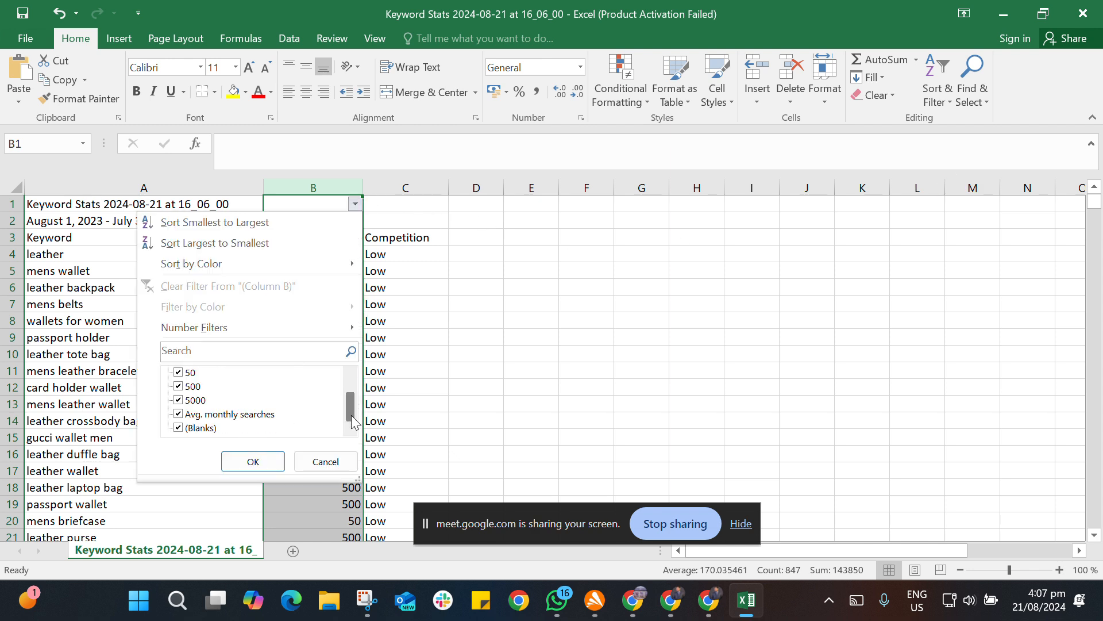
click(179, 415)
click(178, 427)
click(178, 372)
drag(352, 408, 353, 395)
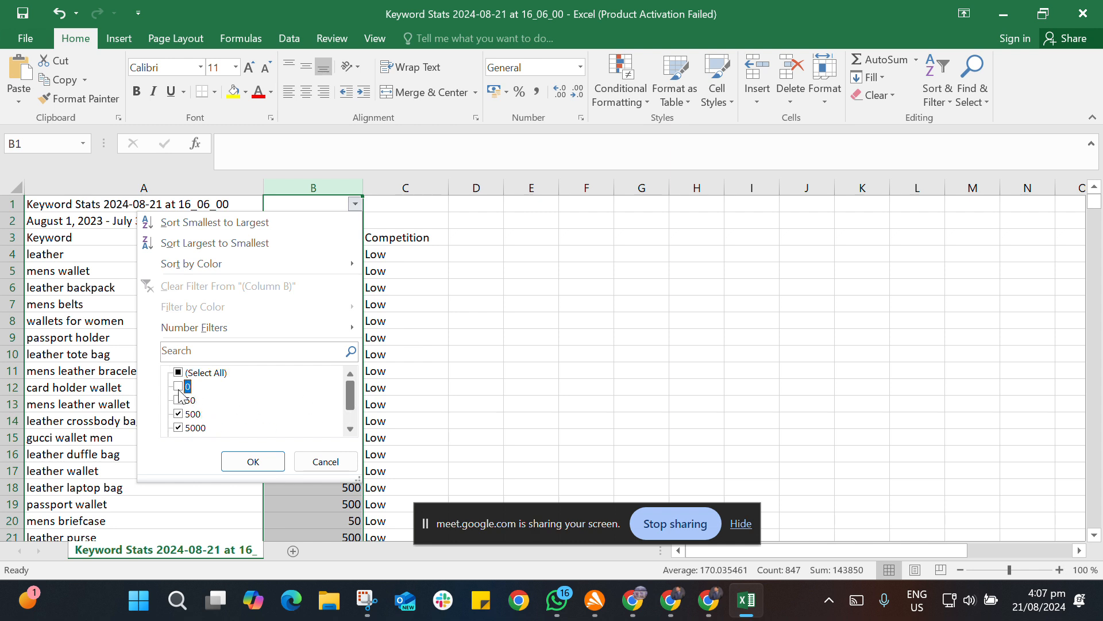
click(244, 471)
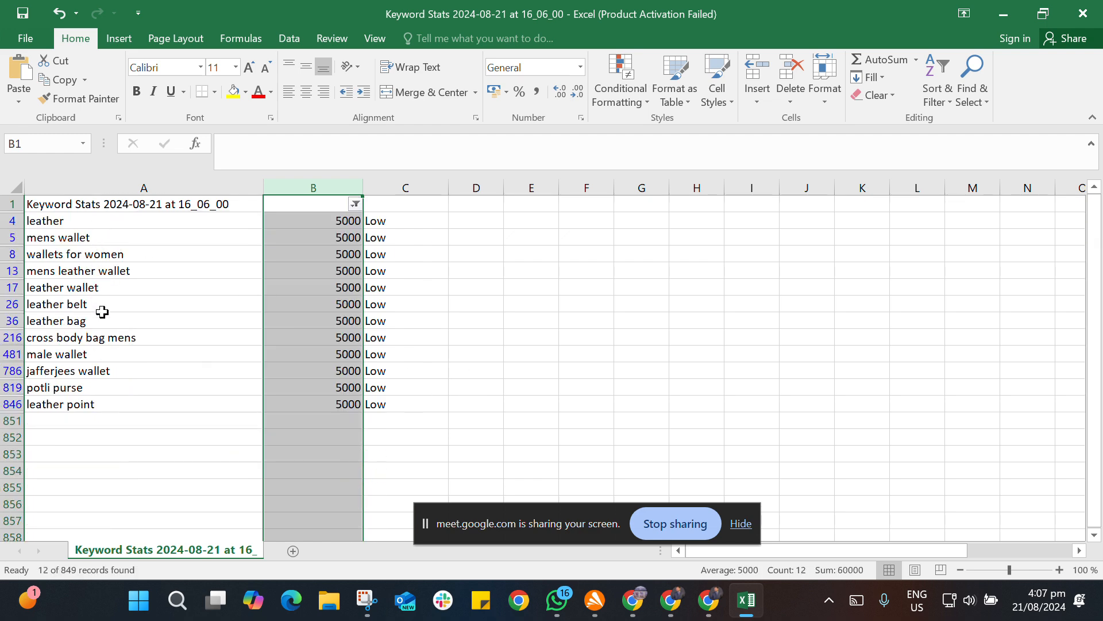
- Copy the filtered keywords in column A, from "leather" through "leather point"
click(139, 423)
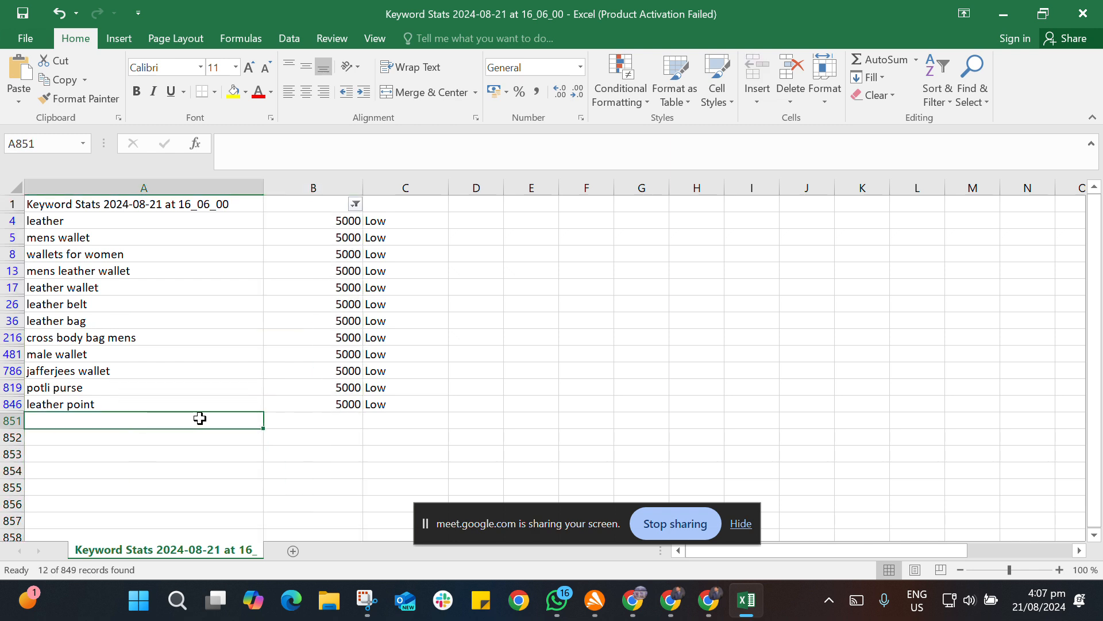
drag(134, 221, 177, 395)
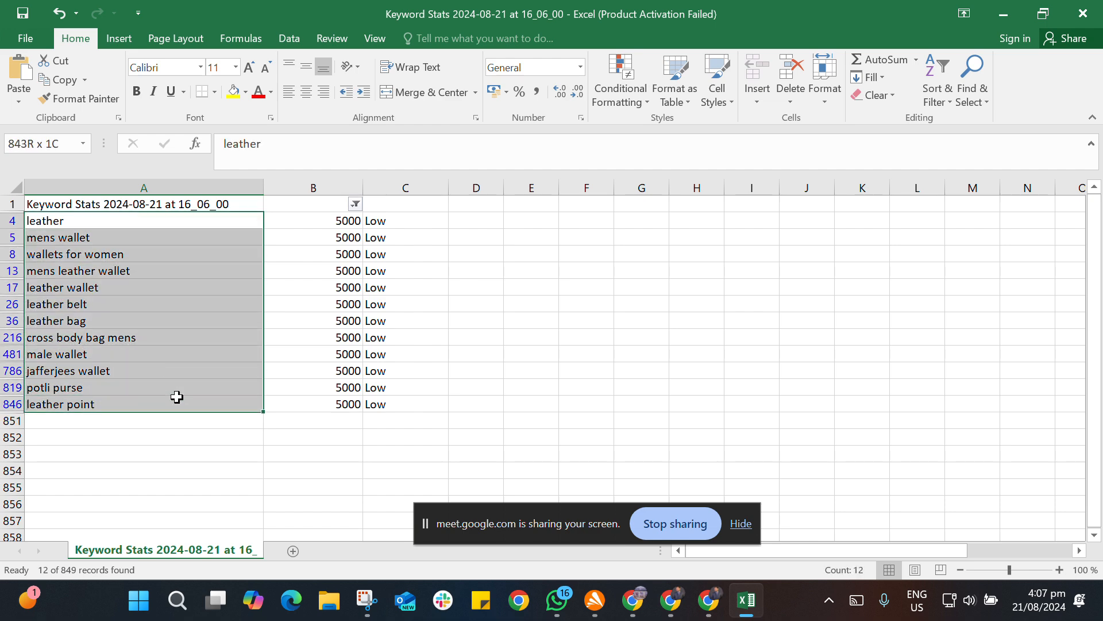
right_click(177, 394)
click(292, 54)
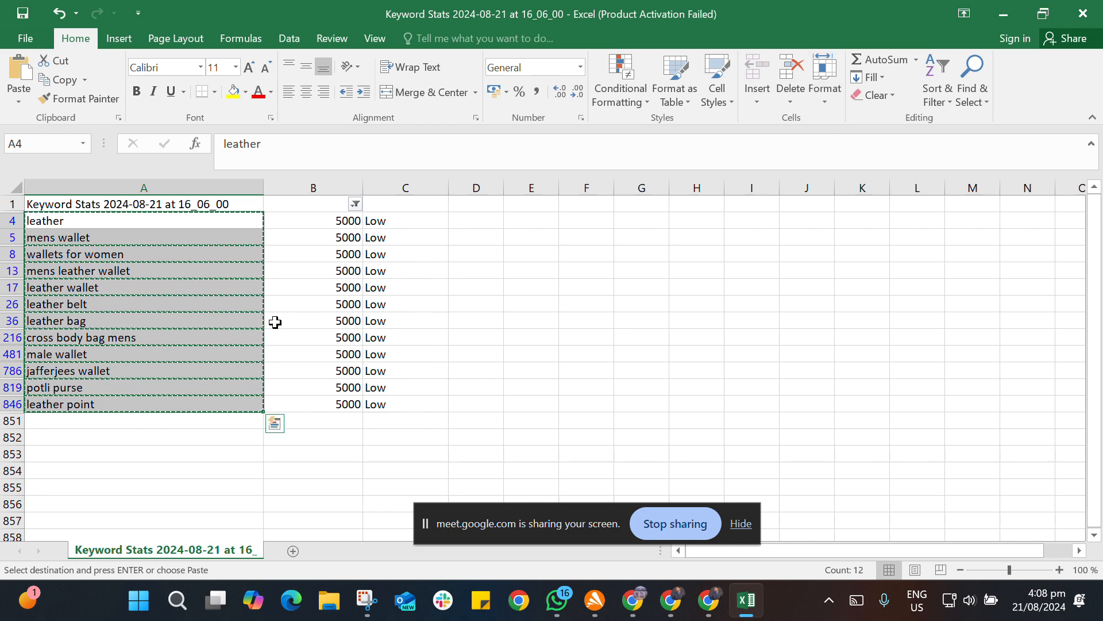
click(675, 339)
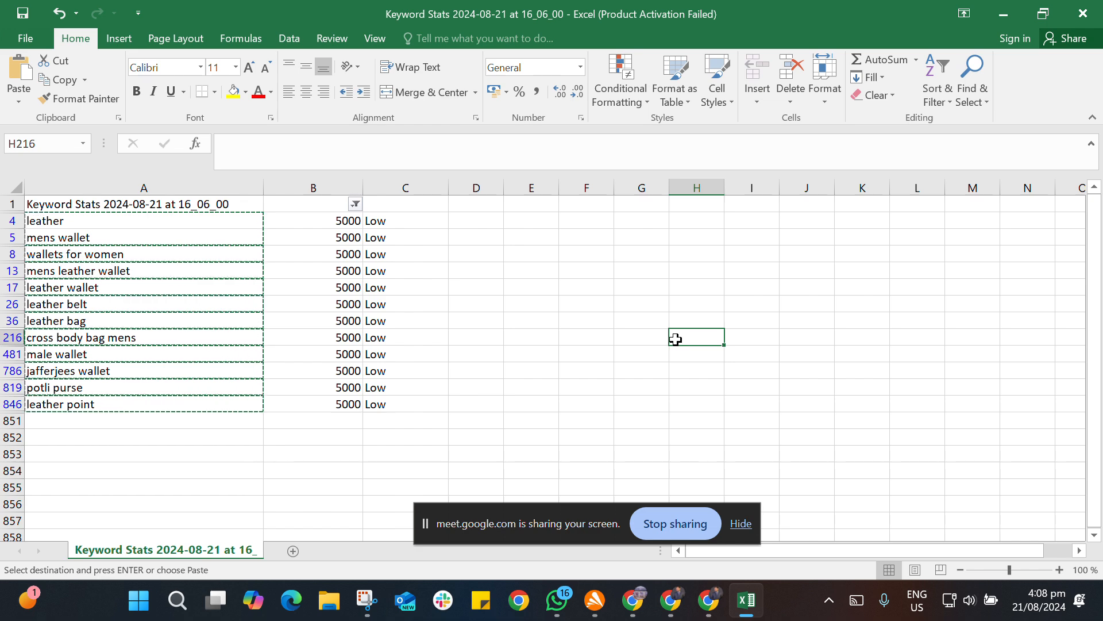
- Close the leather keyword workbook without saving the changes, keeping the copied keywords on the clipboard
click(1082, 13)
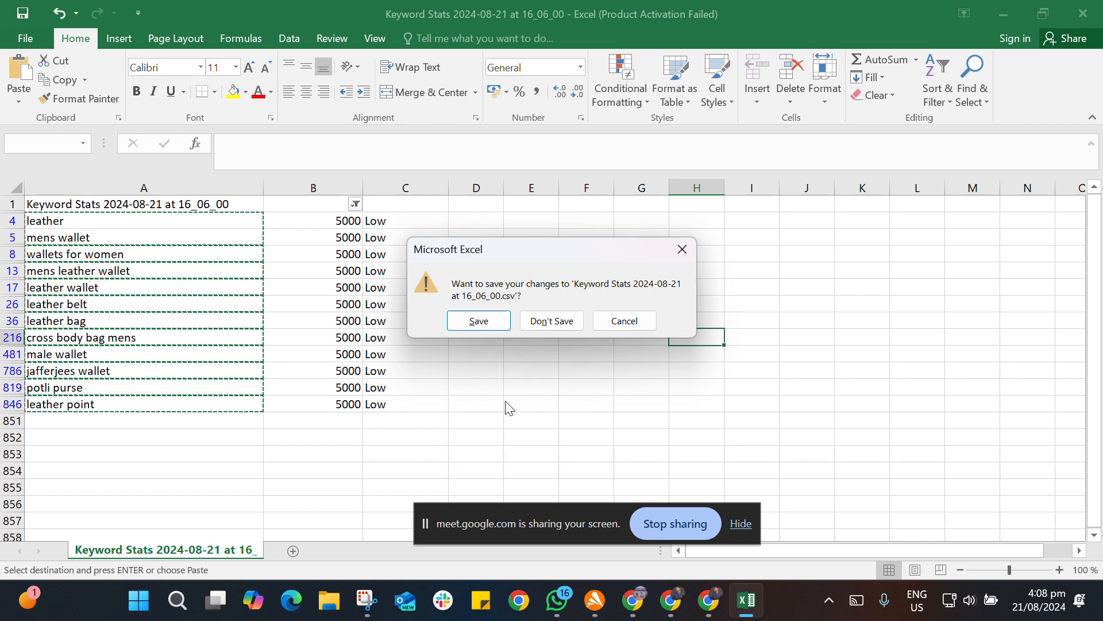
click(549, 323)
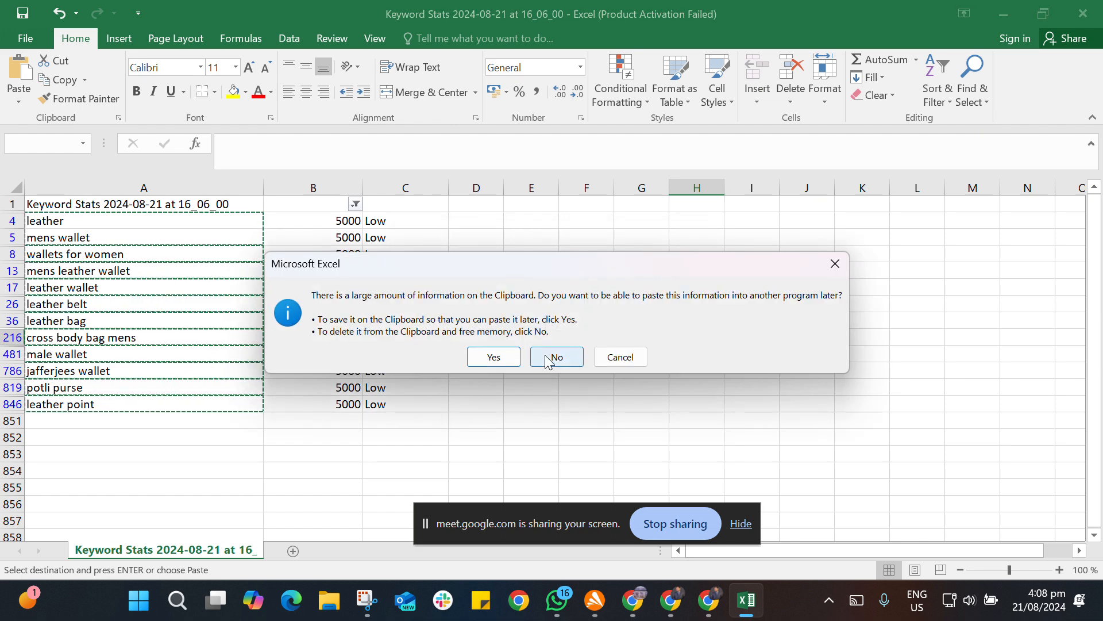
click(513, 359)
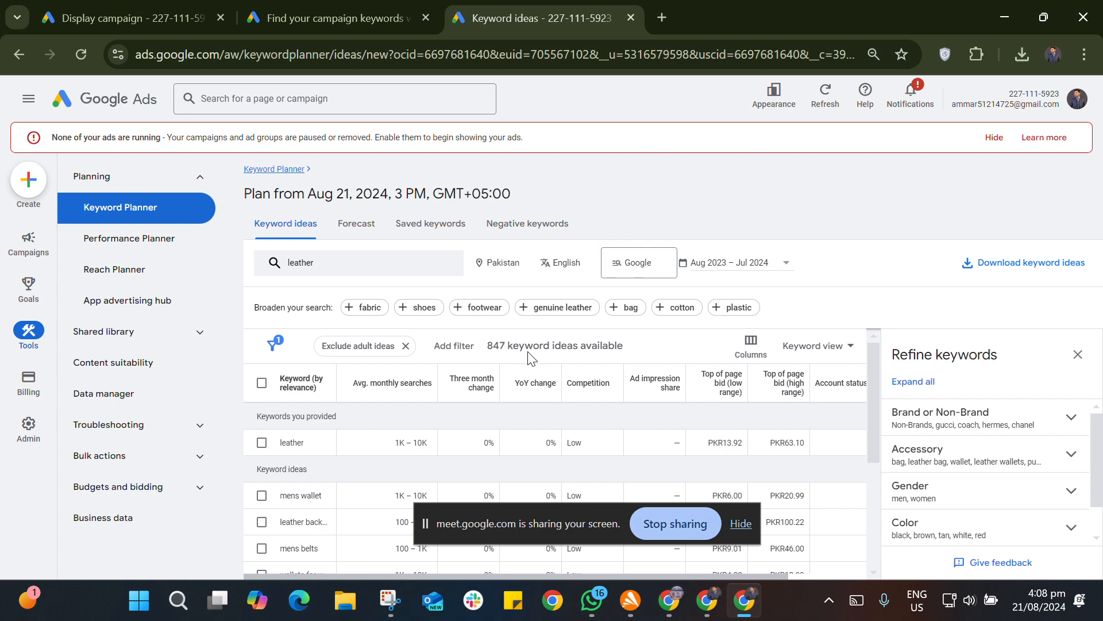
- Close both Keyword Planner tabs in the browser and open the Google Ads Keyword Planner home page in a new tab
click(426, 18)
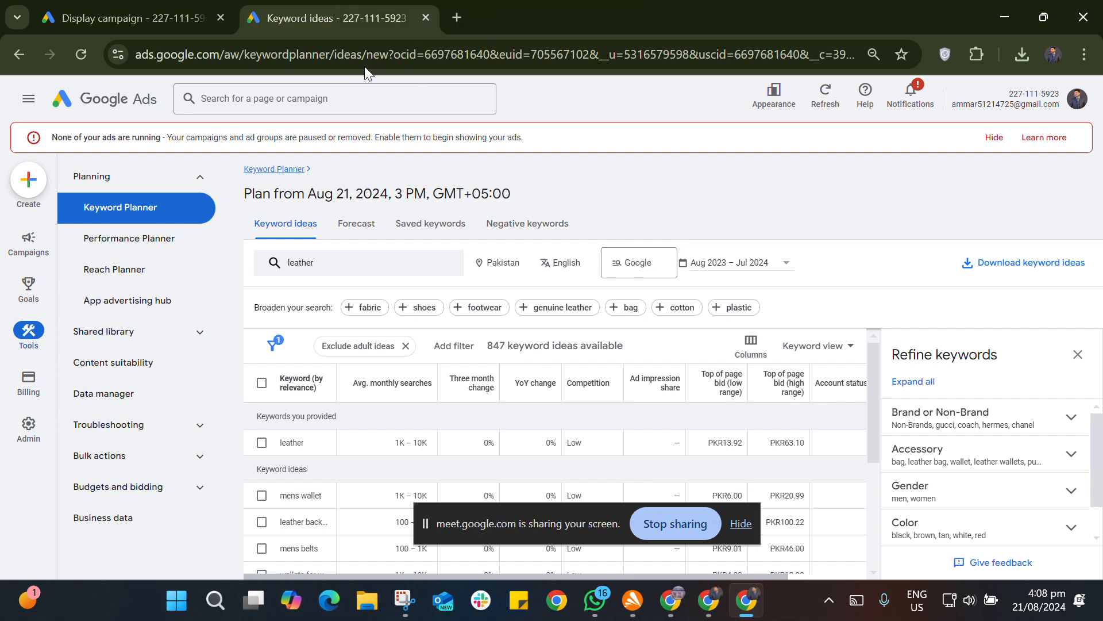
click(425, 18)
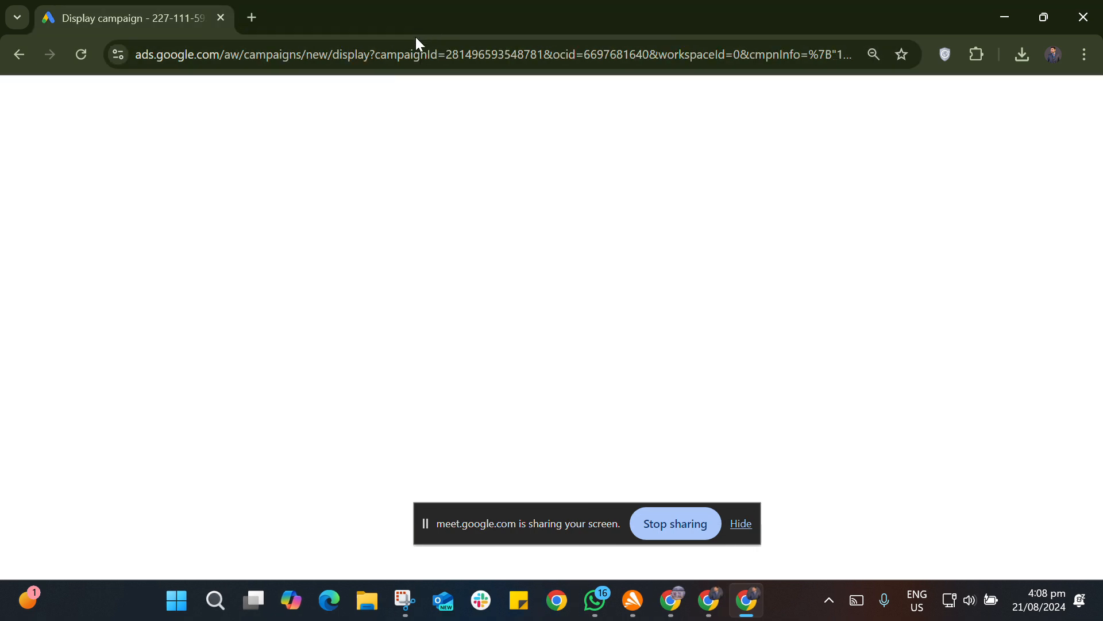
click(252, 18)
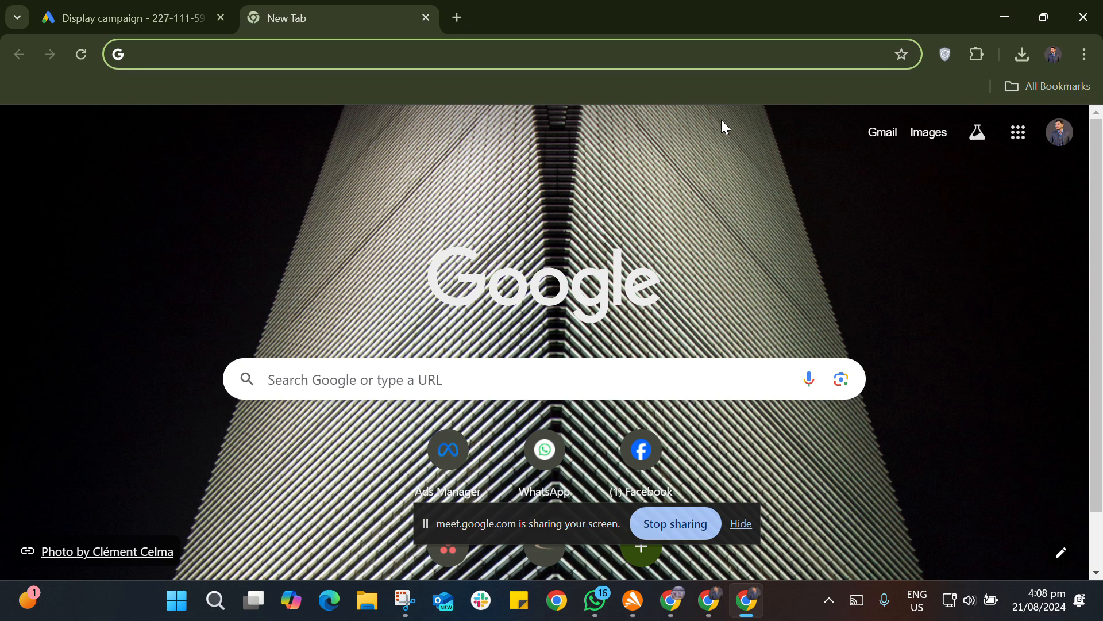
text(kr)
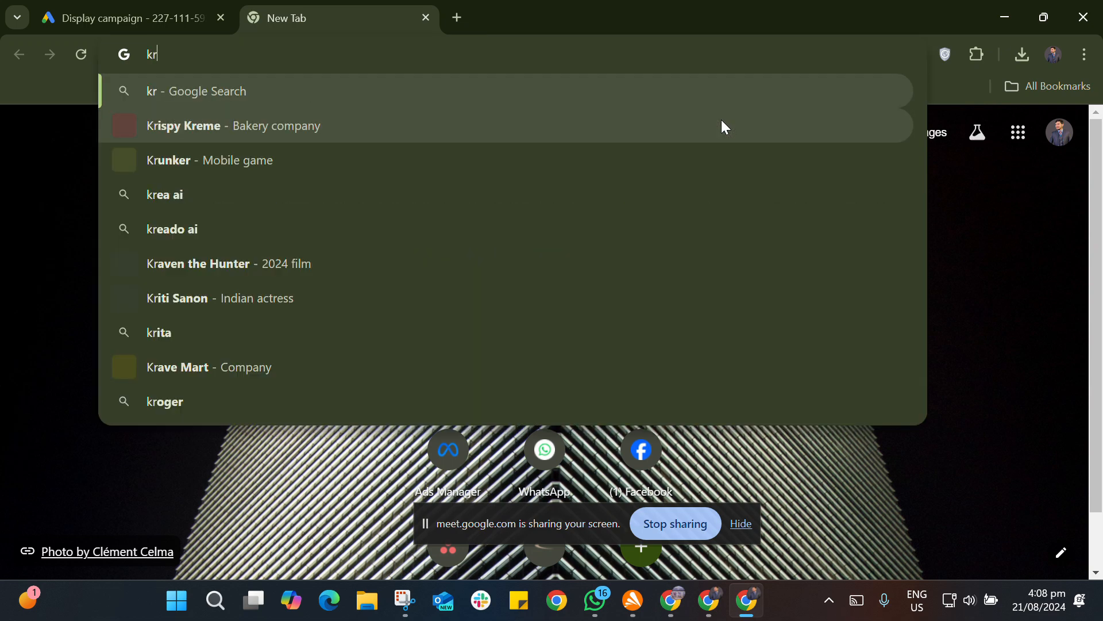
key(BackSpace)
text(e)
key(Right)
key(Return)
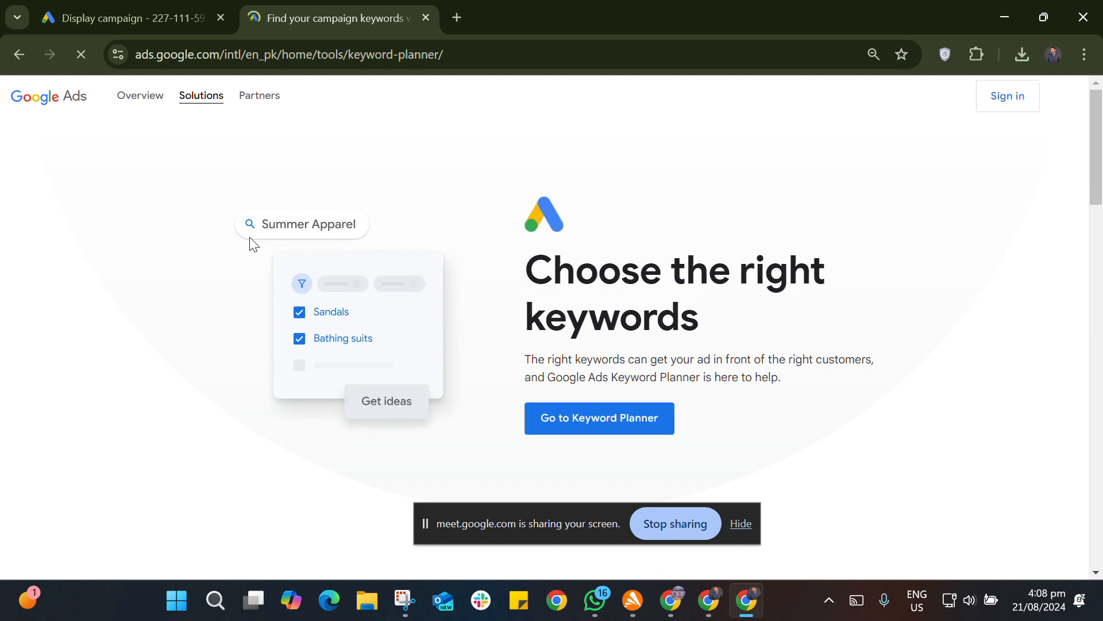
- Open Keyword Planner with the account named "Google Ads account" and move the screen-sharing notice out of the way
click(640, 426)
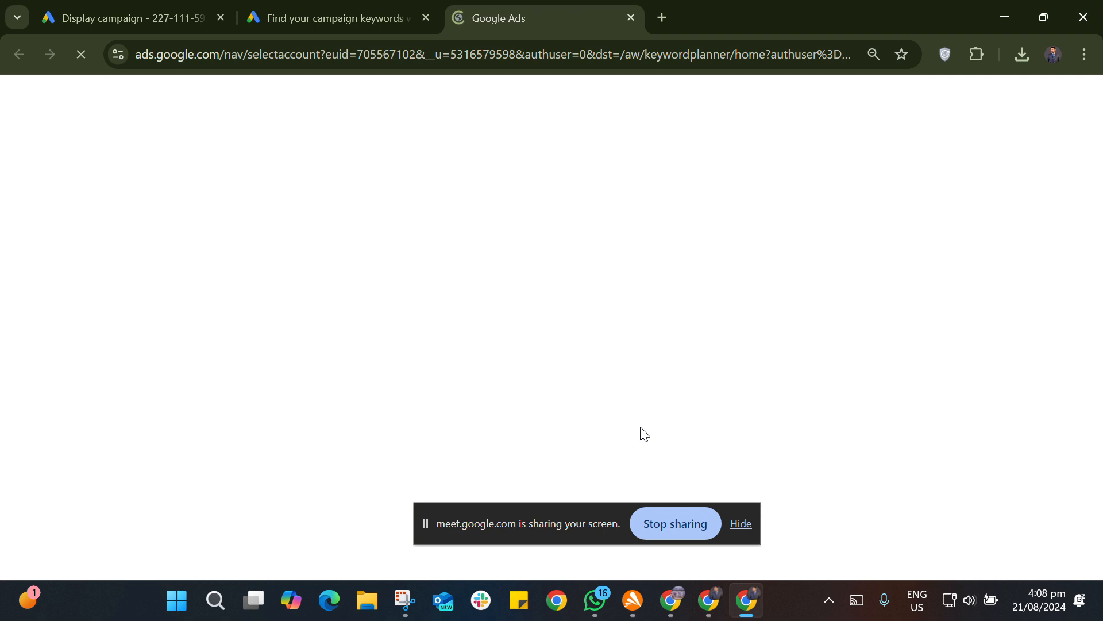
scroll(649, 439, down, 1)
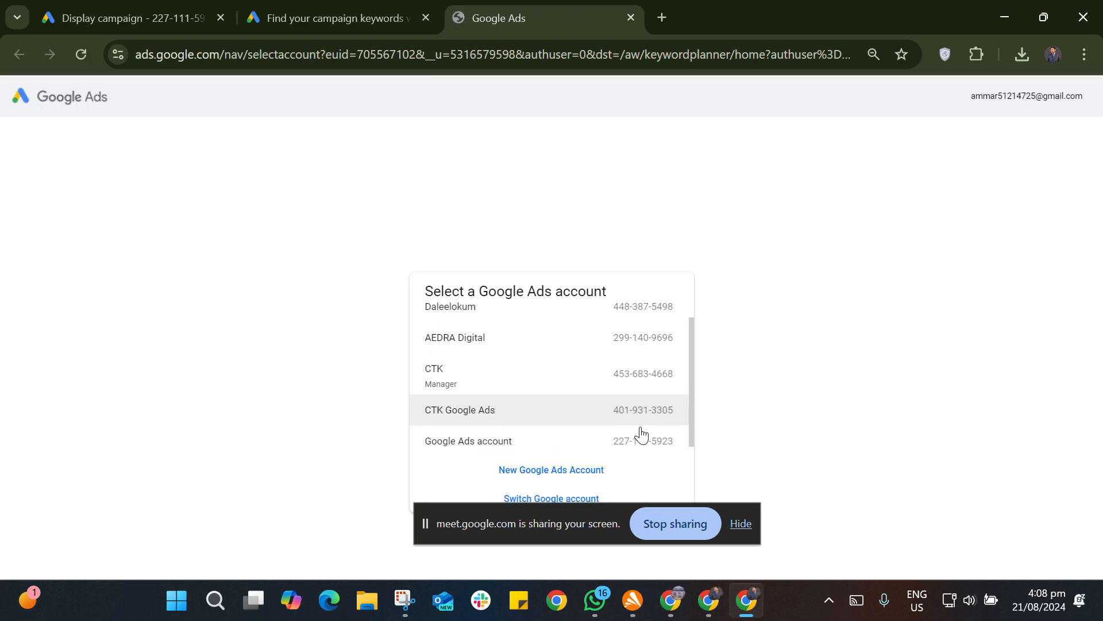
click(649, 437)
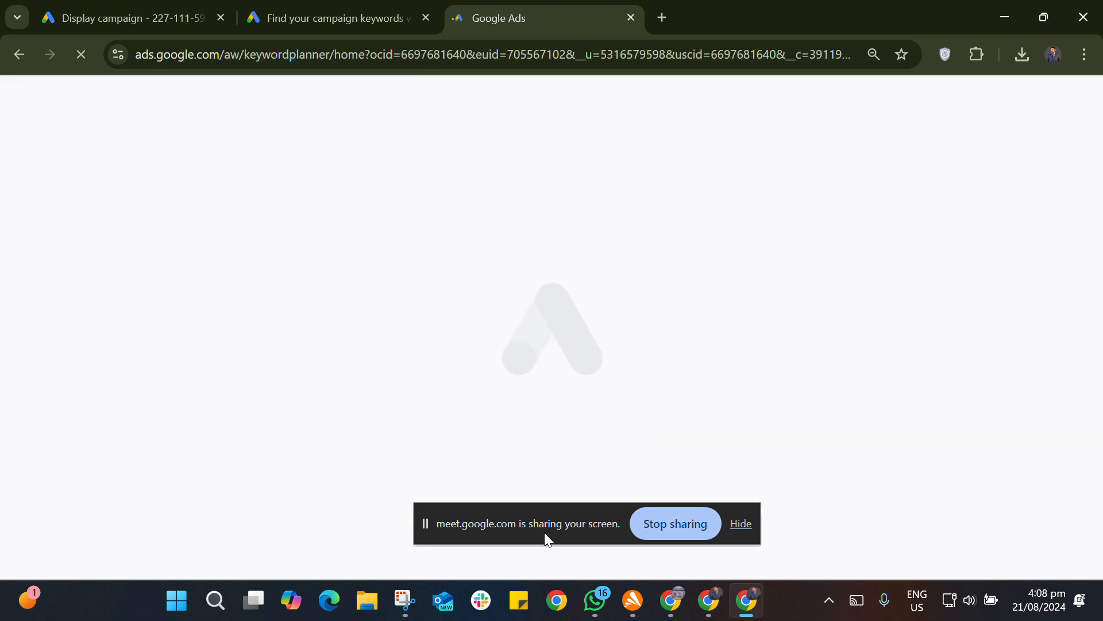
drag(544, 532, 1029, 608)
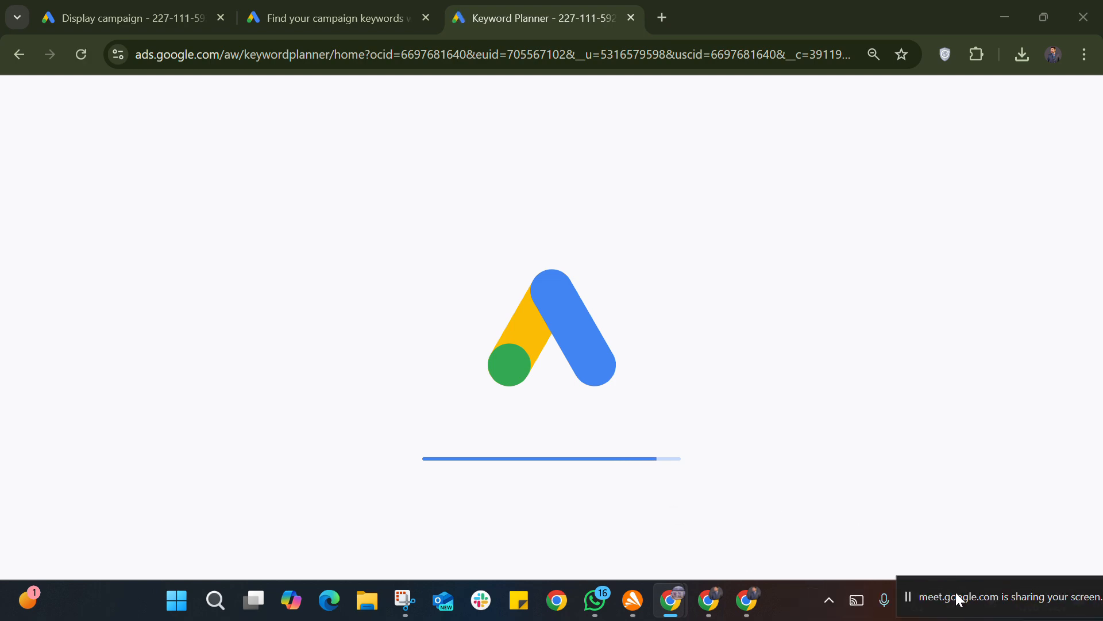
drag(957, 592, 970, 562)
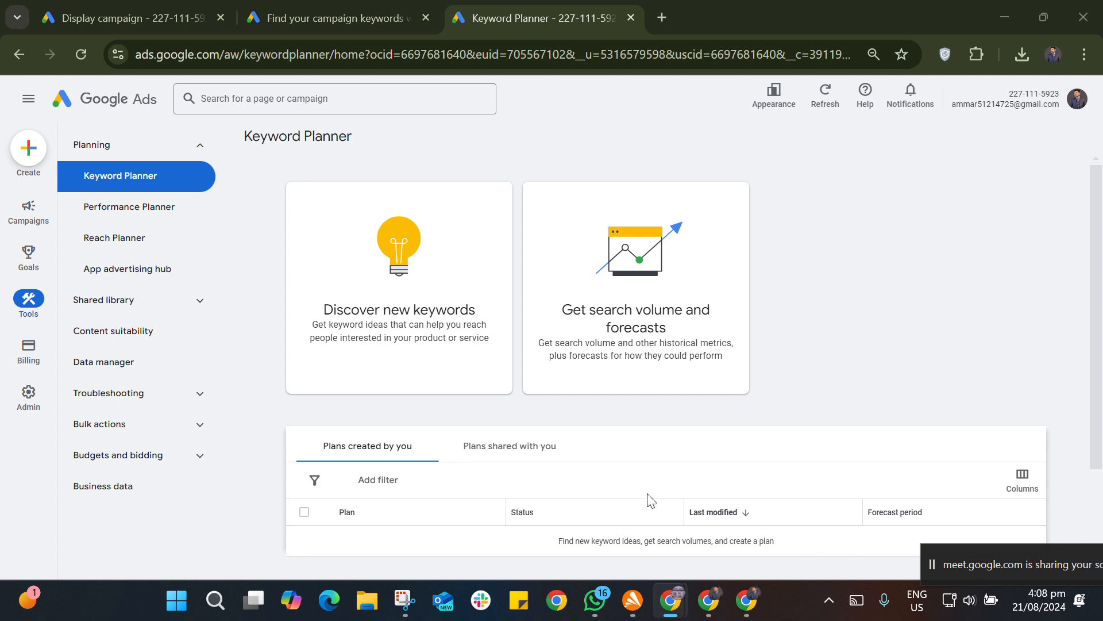
- Discover new keywords for "laptop" in English and Pakistan and get the results
click(382, 377)
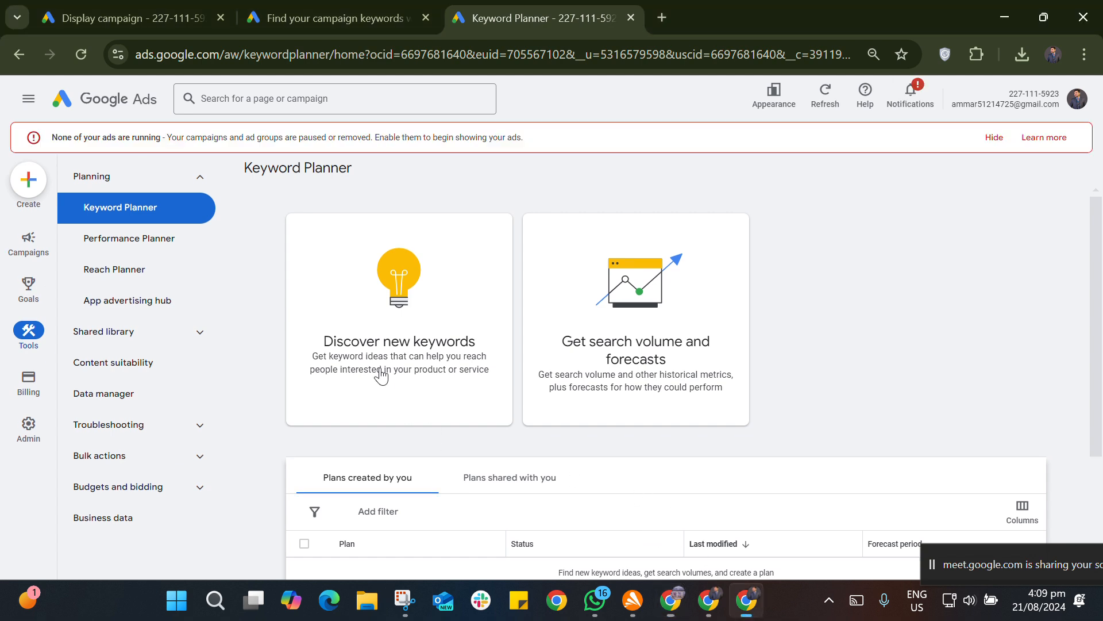
click(382, 377)
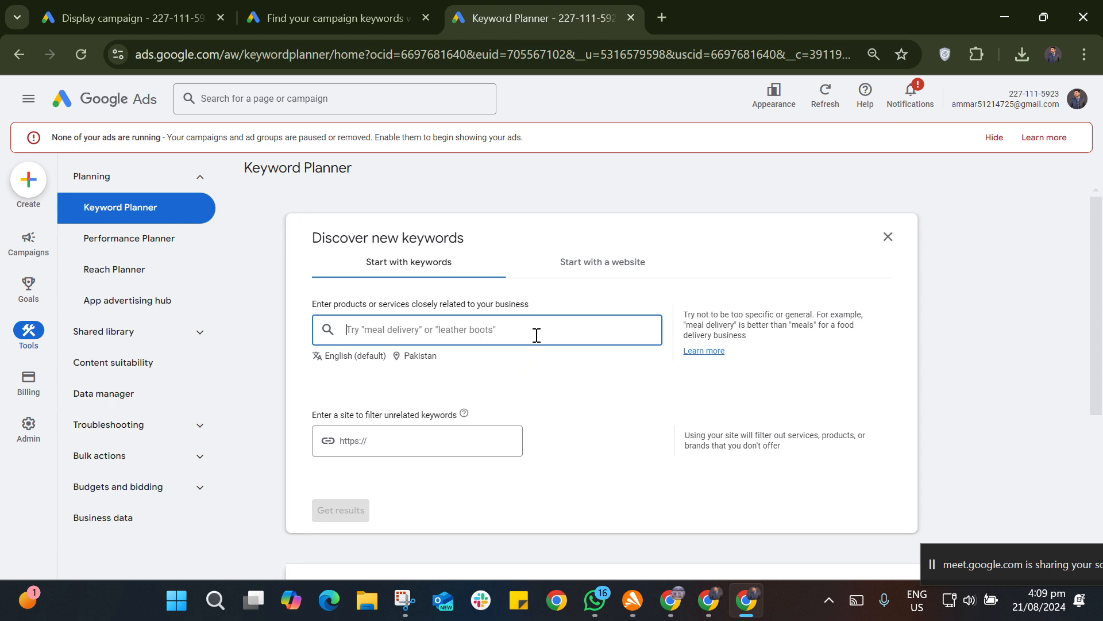
text(laptop)
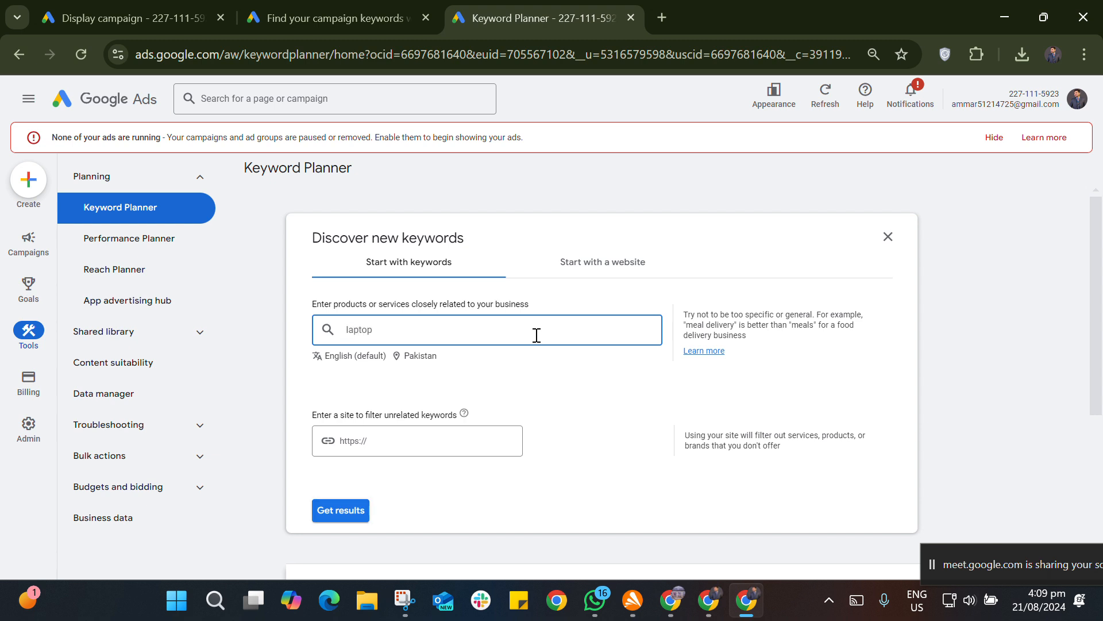
key(Return)
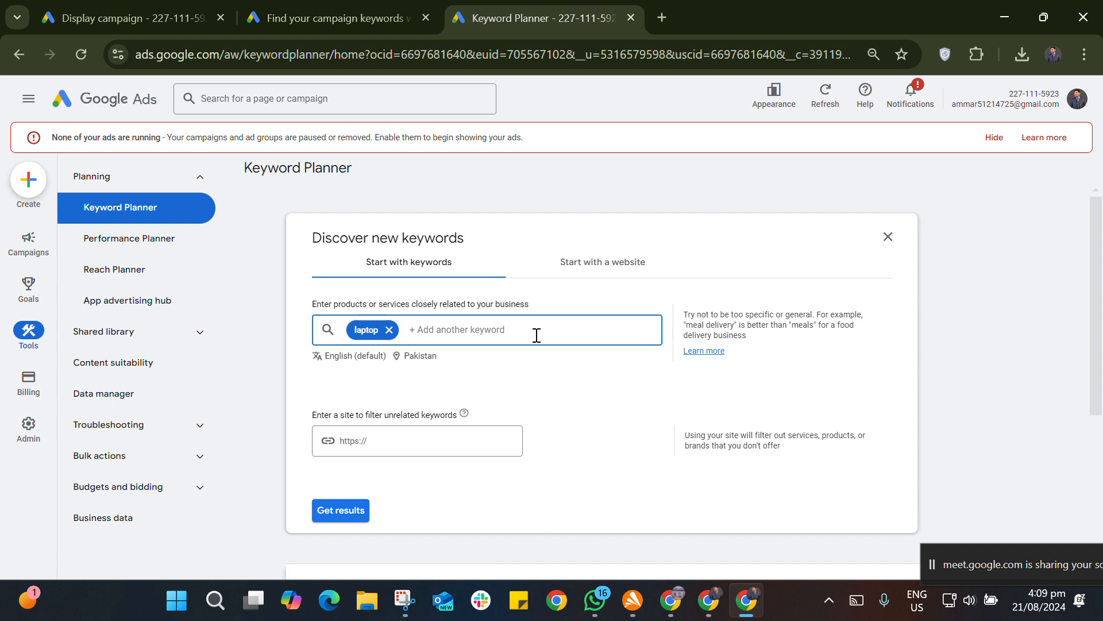
click(333, 518)
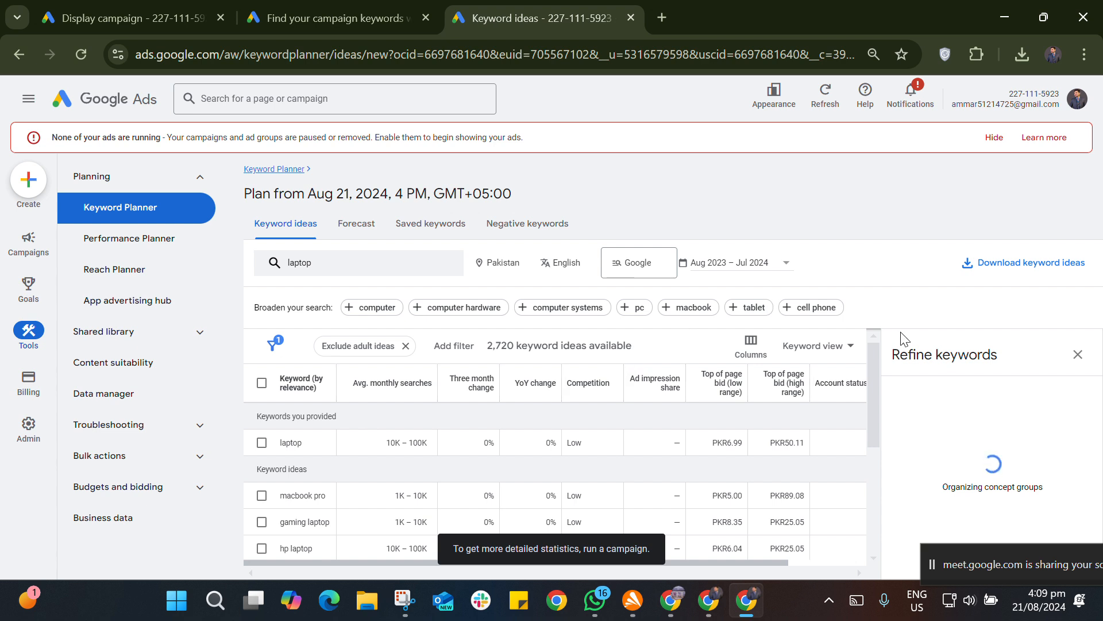
- Download the laptop keyword ideas as a .csv file, open it in Excel and dismiss the Office activation wizard
click(987, 270)
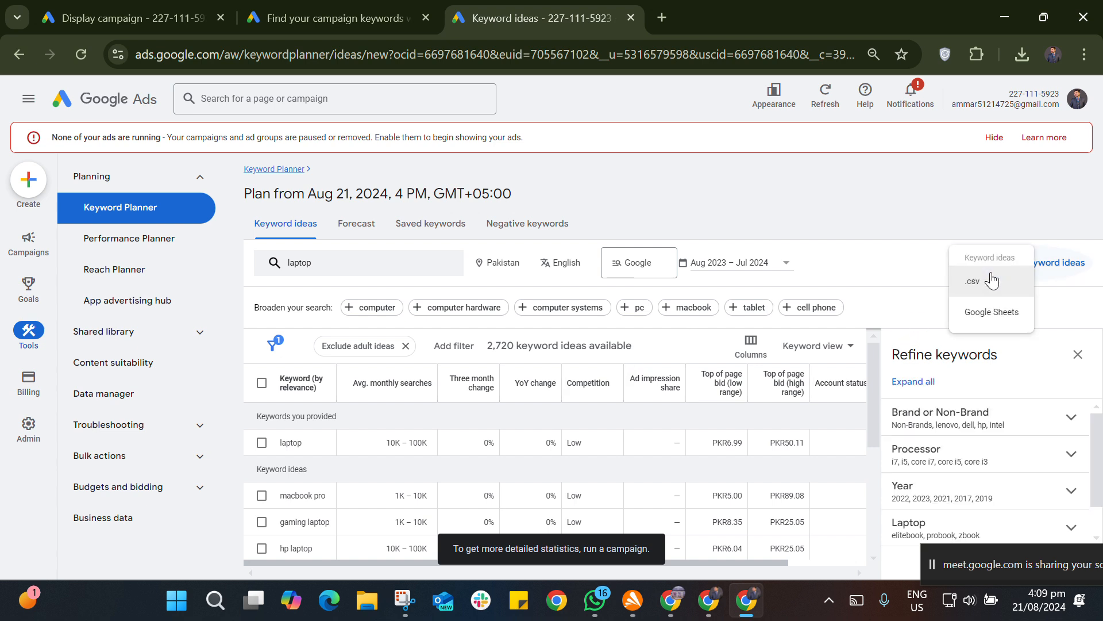
click(990, 279)
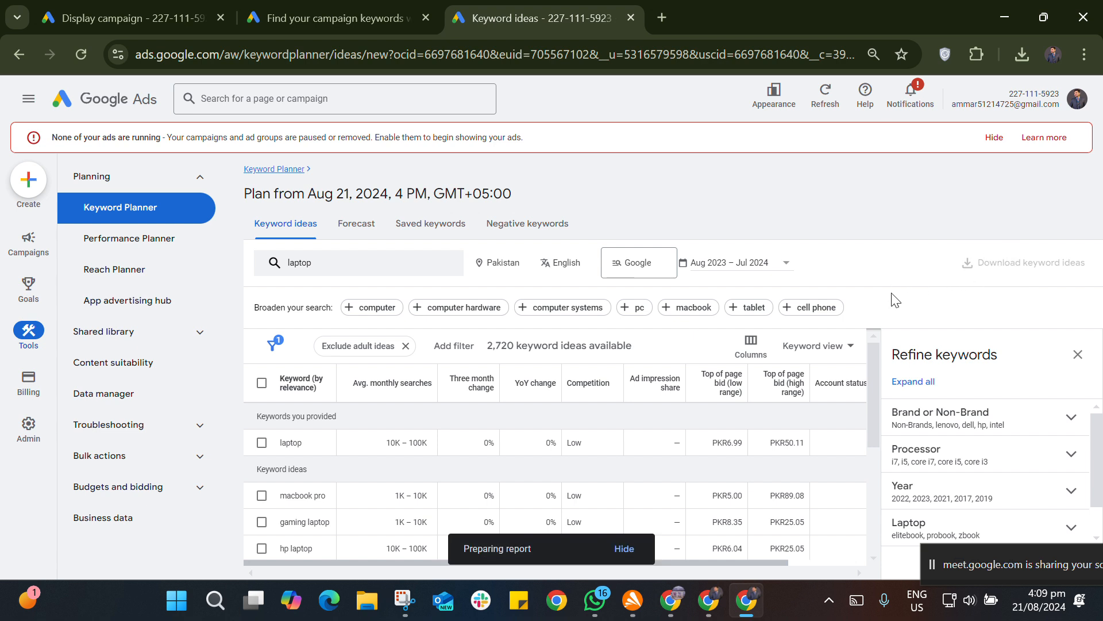
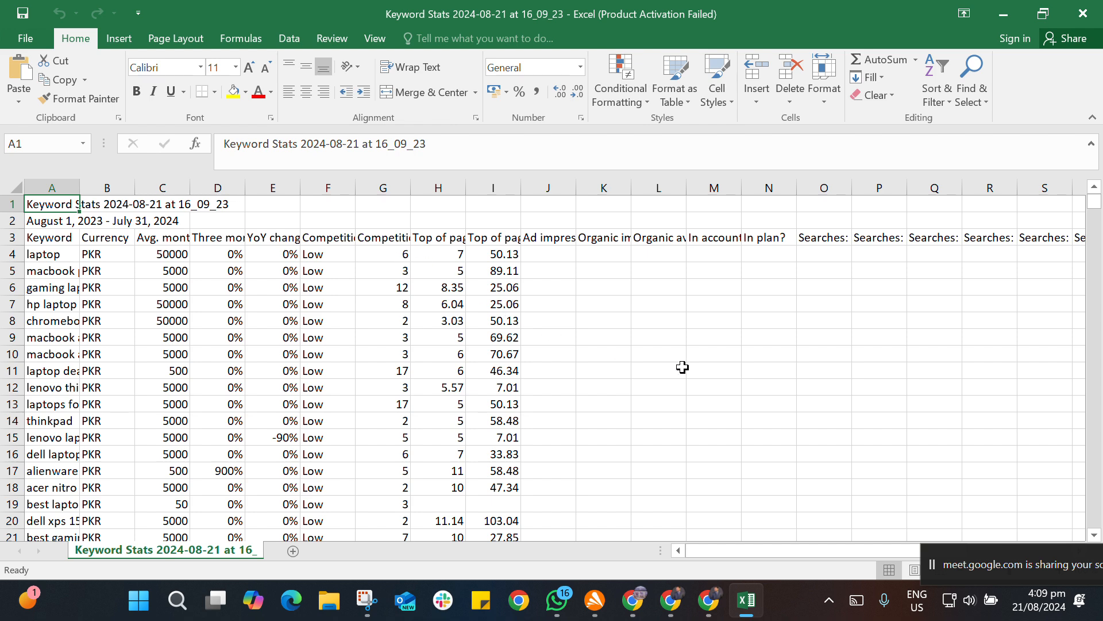
click(682, 367)
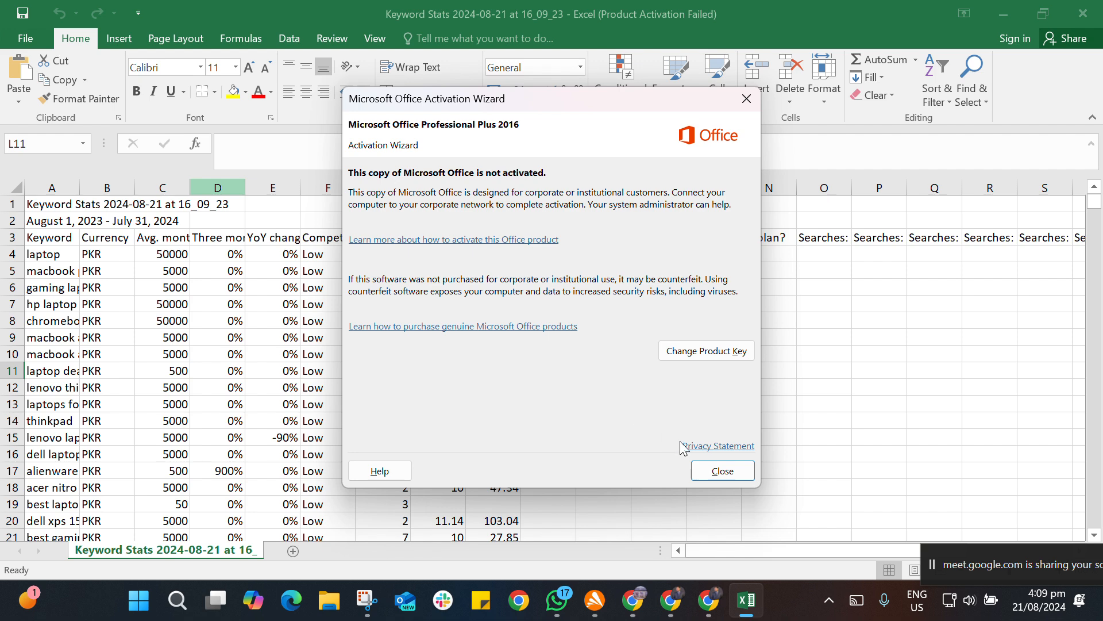
click(733, 472)
- Delete the Currency column from the laptop keyword sheet
click(122, 183)
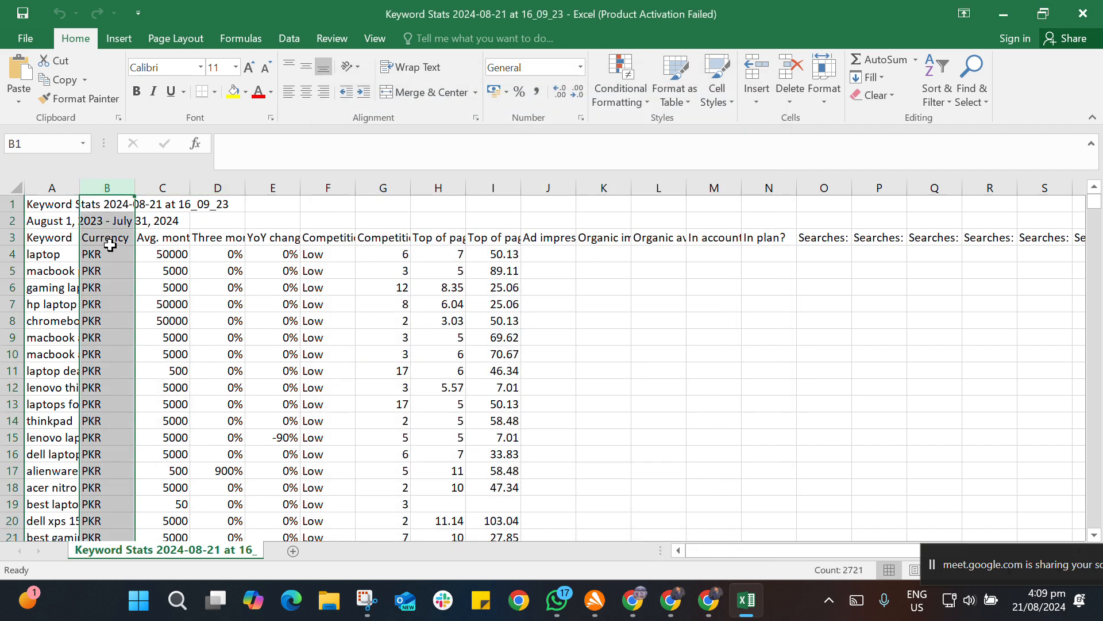
right_click(113, 286)
click(172, 423)
click(613, 404)
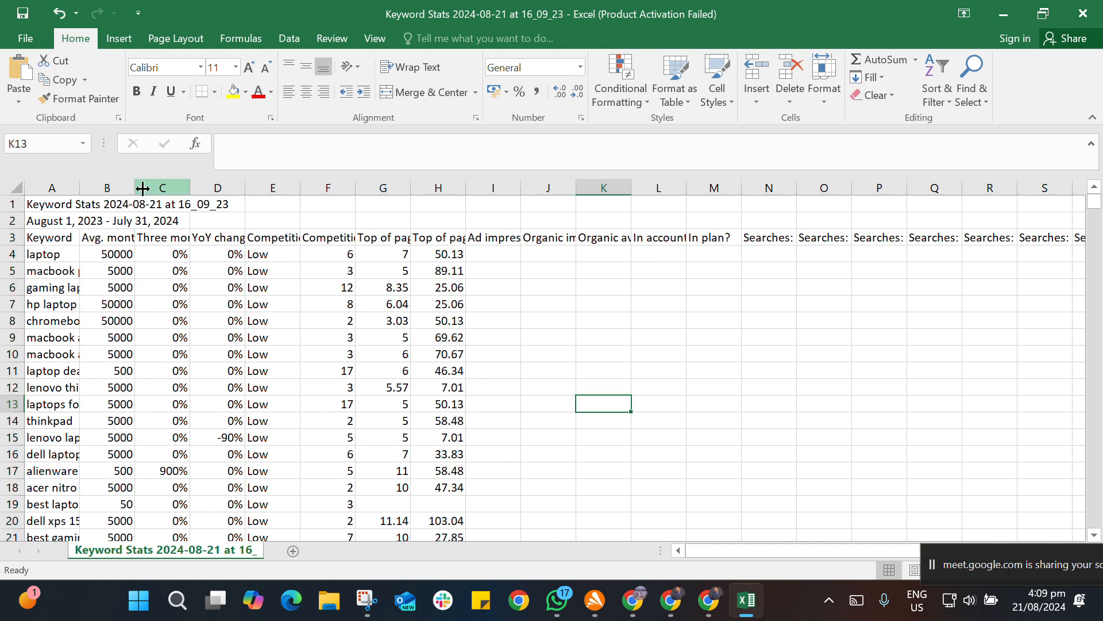
- Widen the Avg. monthly searches column to fit its heading and delete the Three month change and YoY change columns
drag(134, 188, 324, 225)
right_click(324, 225)
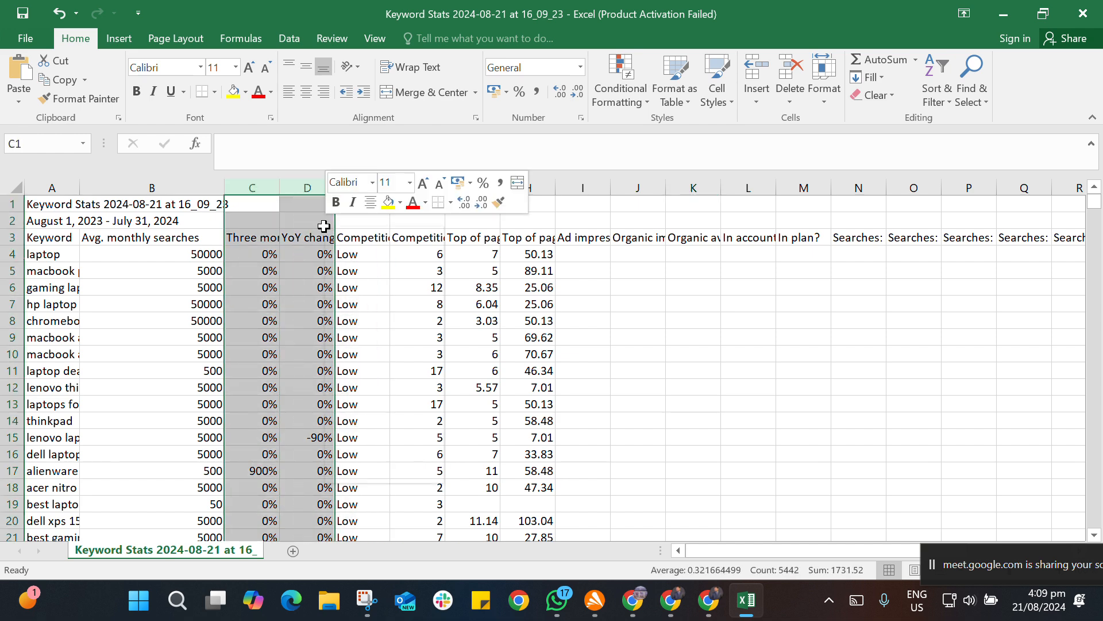
click(397, 365)
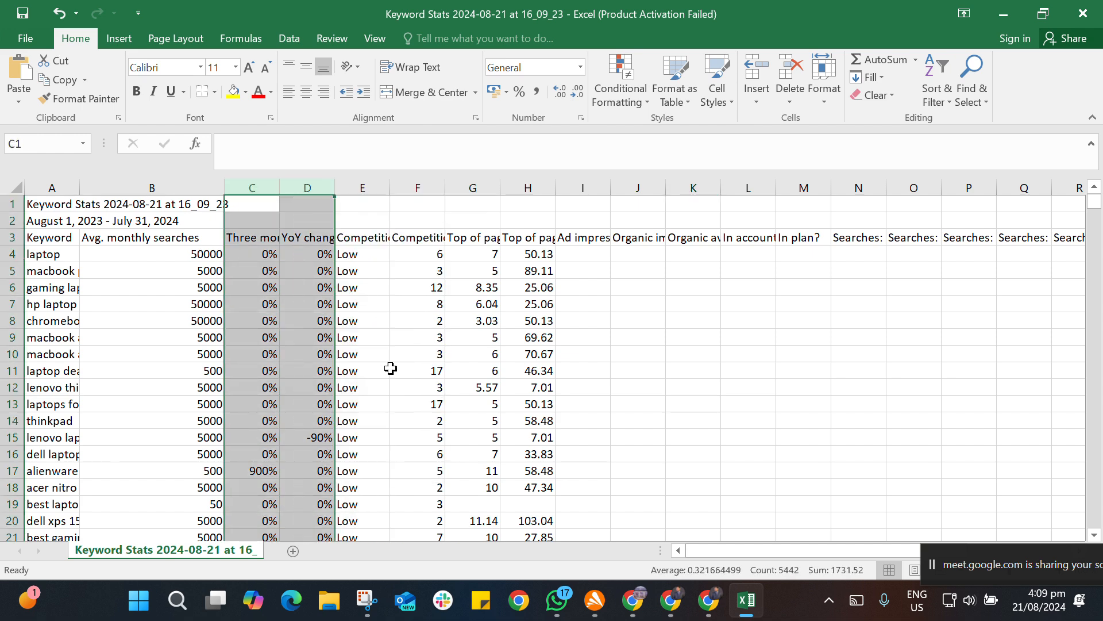
click(608, 343)
- Delete every column after Competition, from D through X, and widen column A so the keywords are fully readable
drag(307, 188, 853, 286)
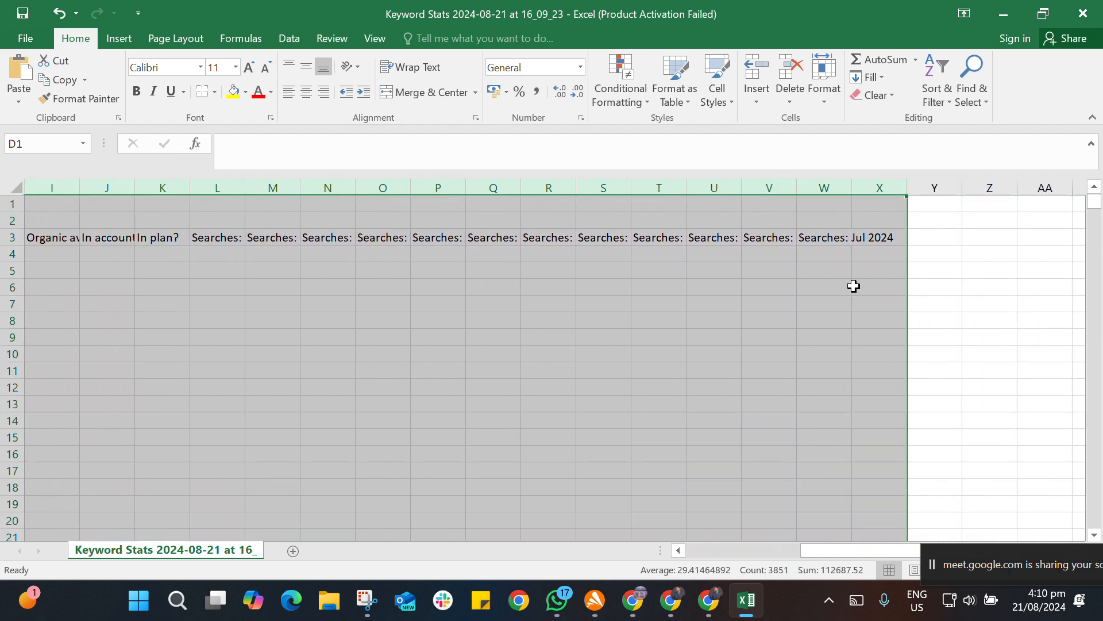
right_click(853, 286)
click(922, 427)
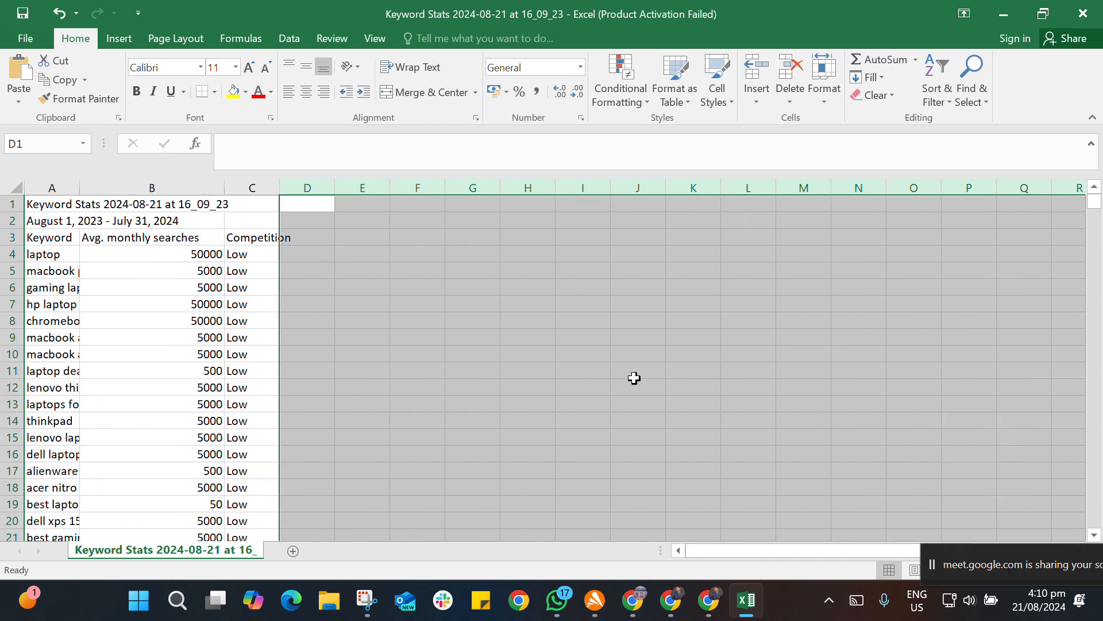
click(249, 256)
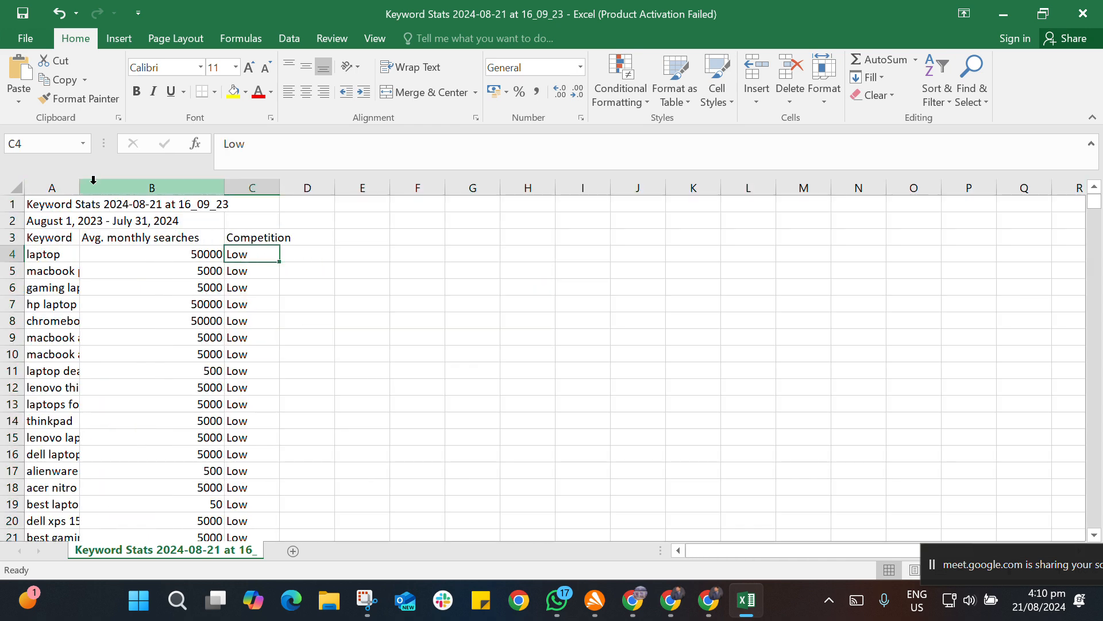
drag(80, 181, 205, 202)
click(648, 302)
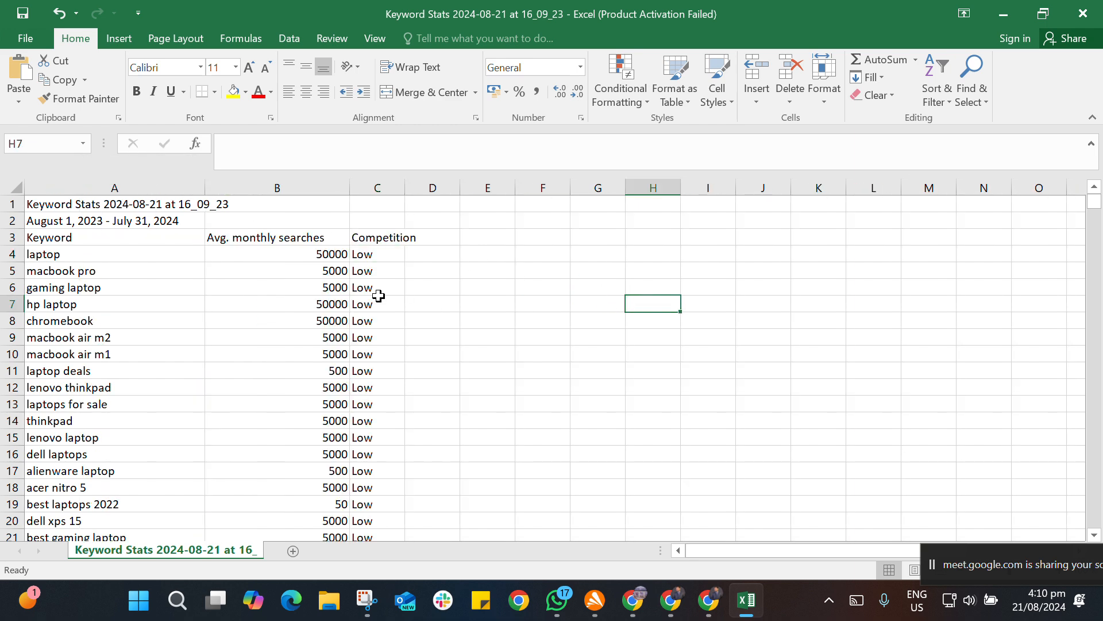
- Add a filter to column B, Avg. monthly searches
click(251, 182)
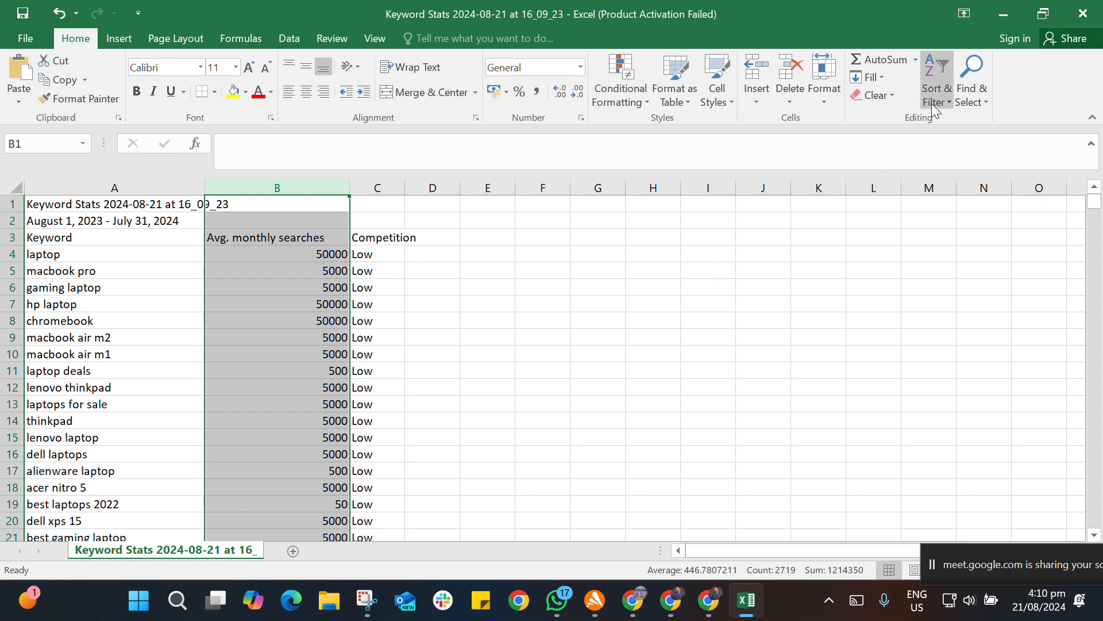
click(936, 86)
click(972, 178)
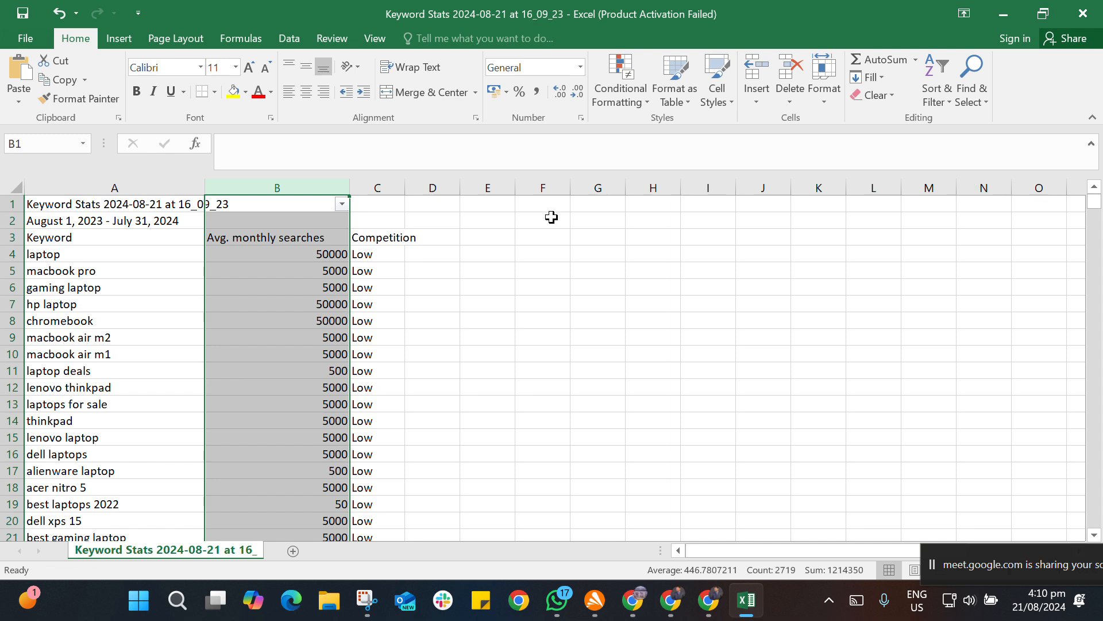
- Filter column B to show only the values 5000 and 50000, excluding 0, 50, 500, the heading text and blanks
click(342, 205)
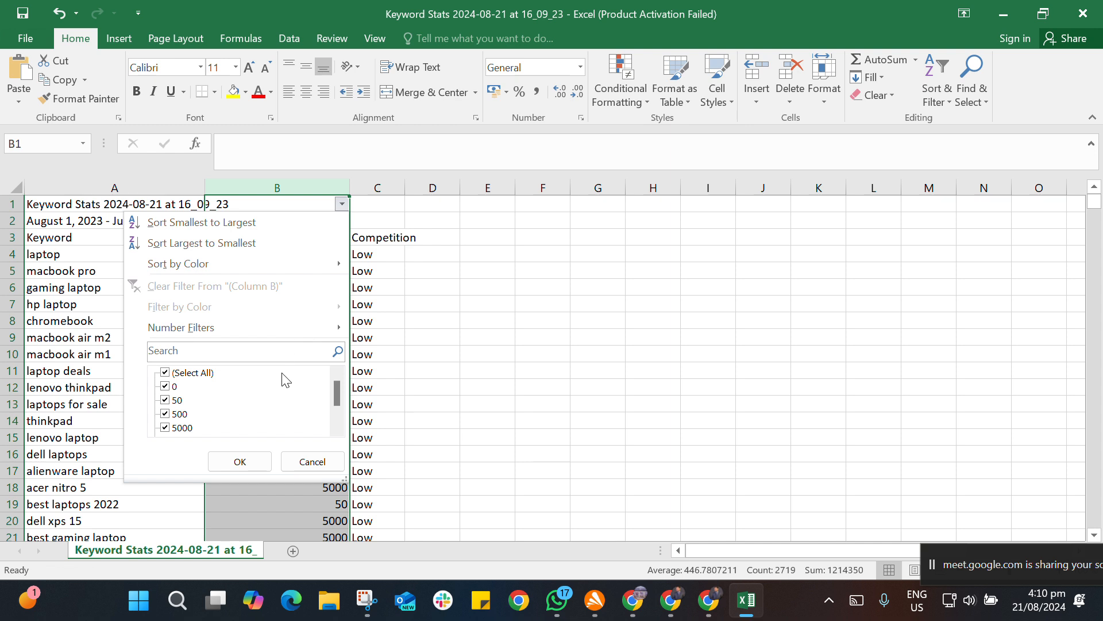
scroll(325, 395, down, 1)
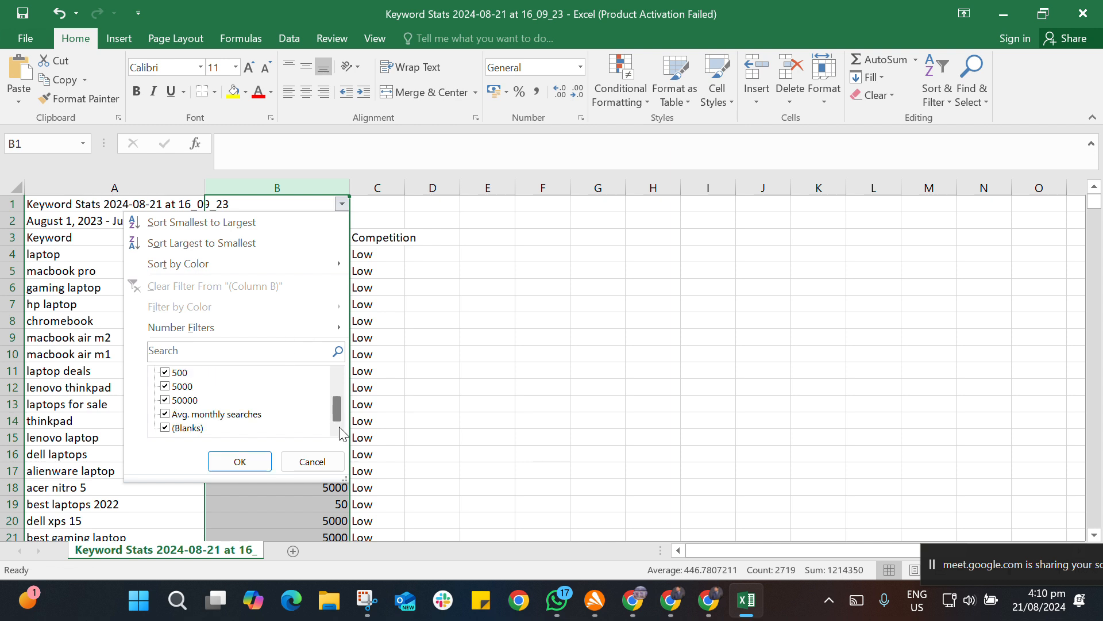
click(182, 413)
click(181, 427)
click(166, 372)
scroll(197, 401, up, 1)
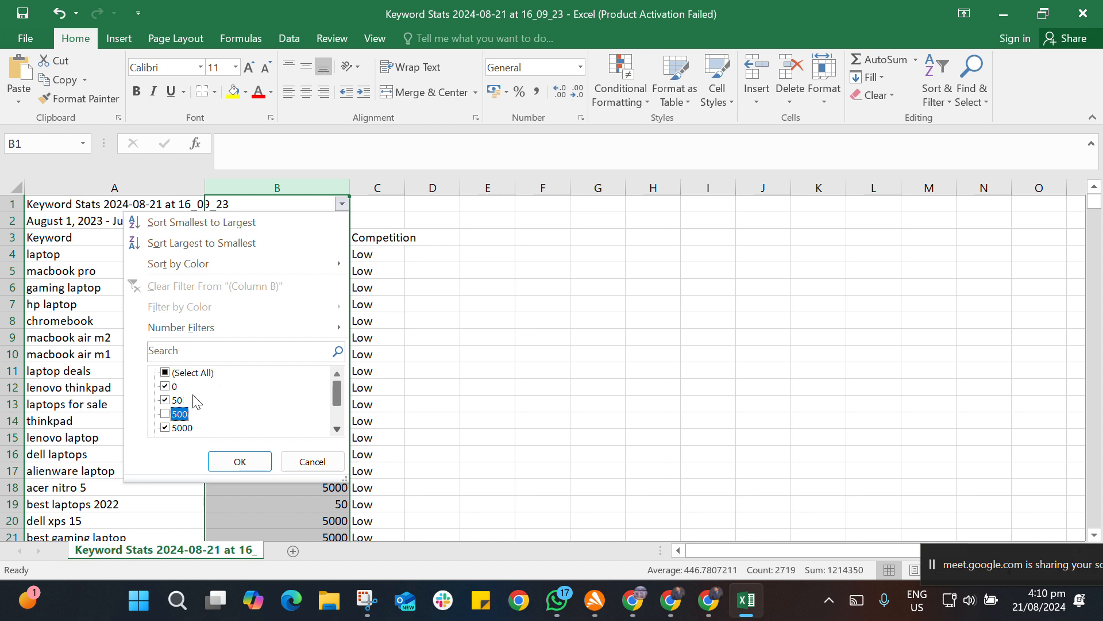
click(166, 399)
click(165, 387)
scroll(218, 397, down, 1)
click(240, 461)
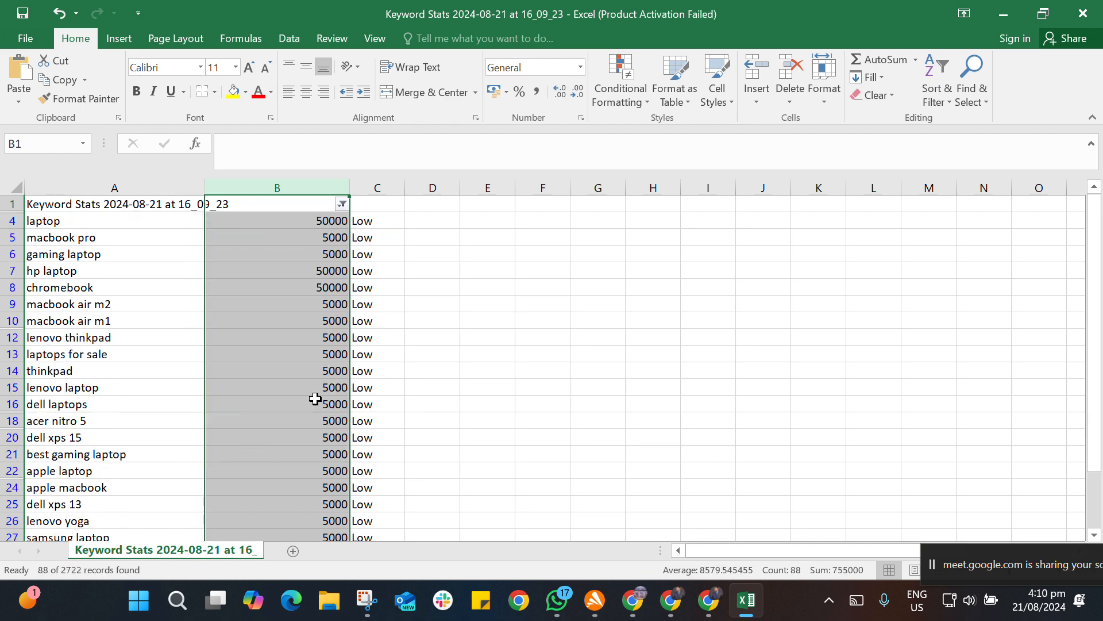
- Review the filtered laptop keywords and their monthly searches from the top of the list to the end
scroll(395, 357, down, 6)
scroll(795, 483, down, 6)
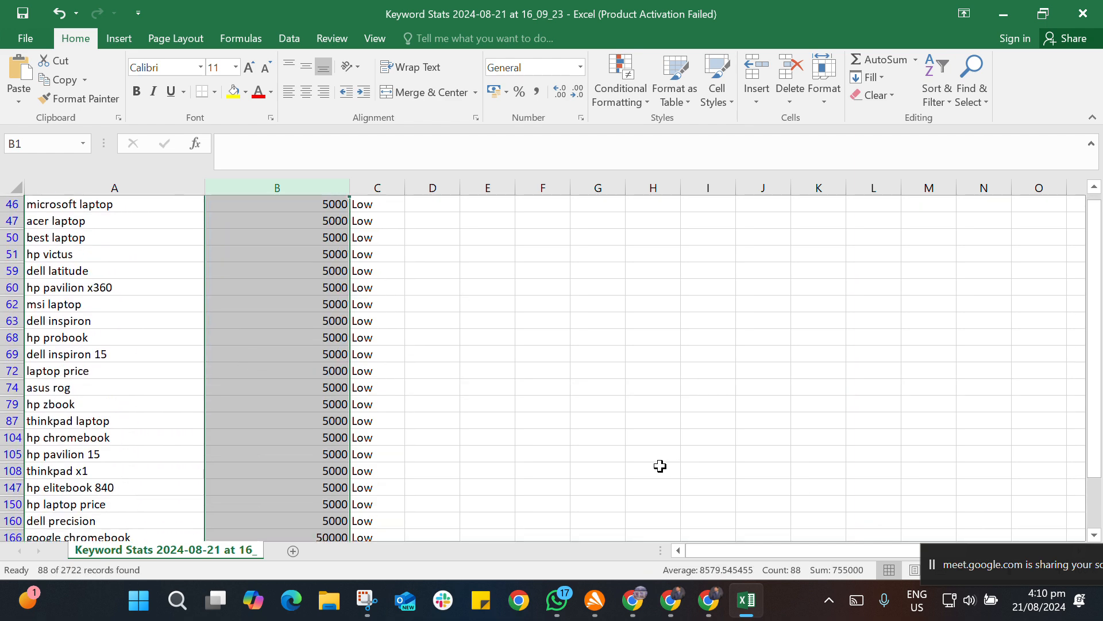
scroll(695, 485, down, 2)
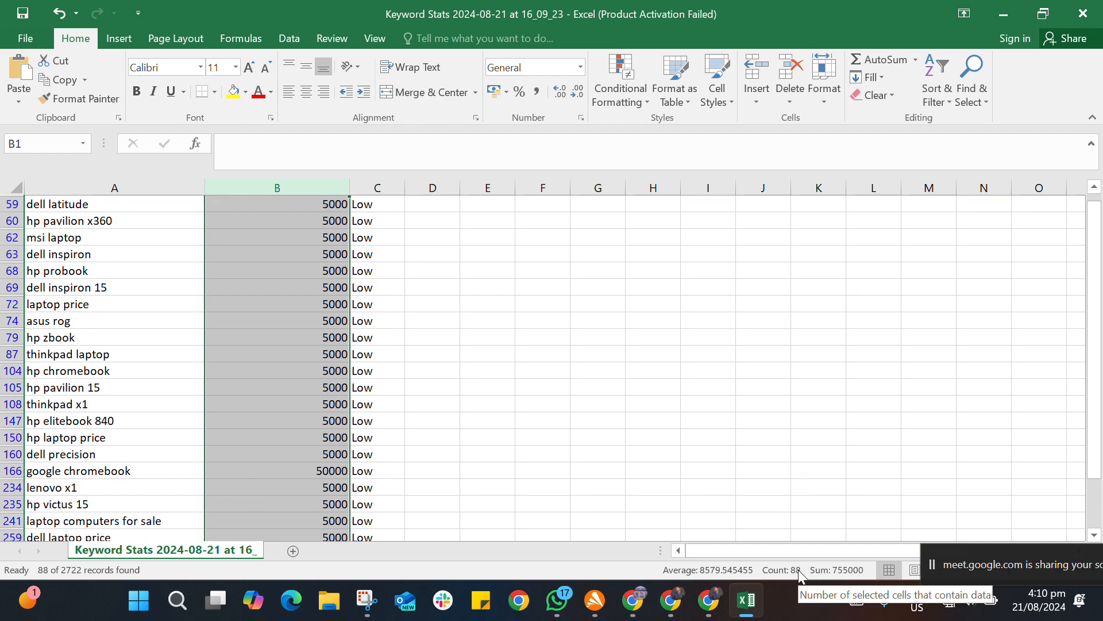
scroll(643, 432, up, 13)
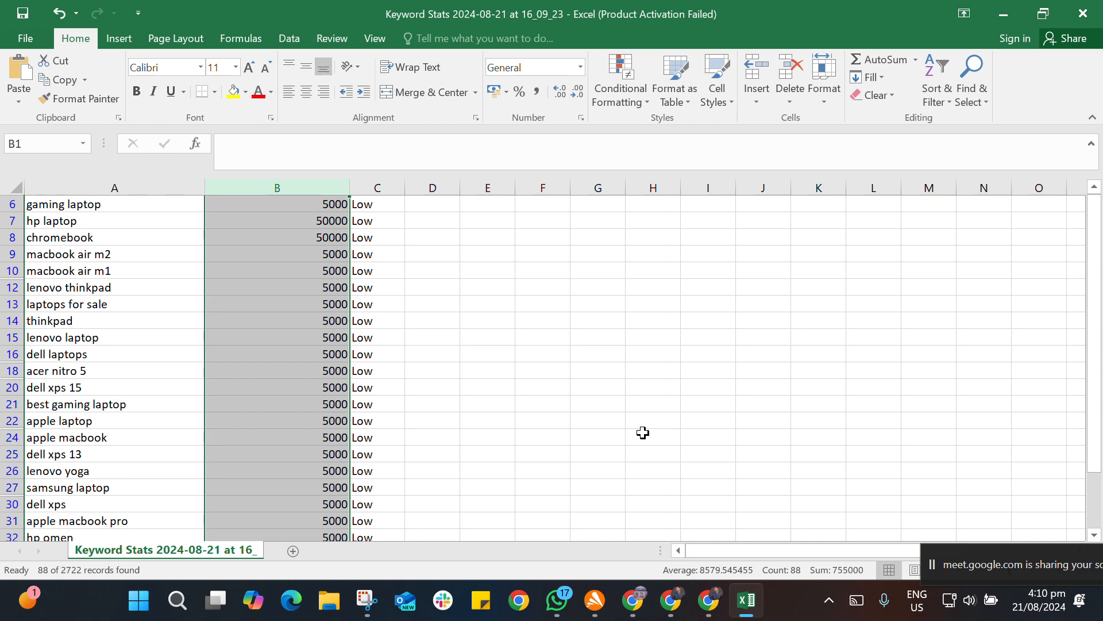
scroll(643, 432, up, 1)
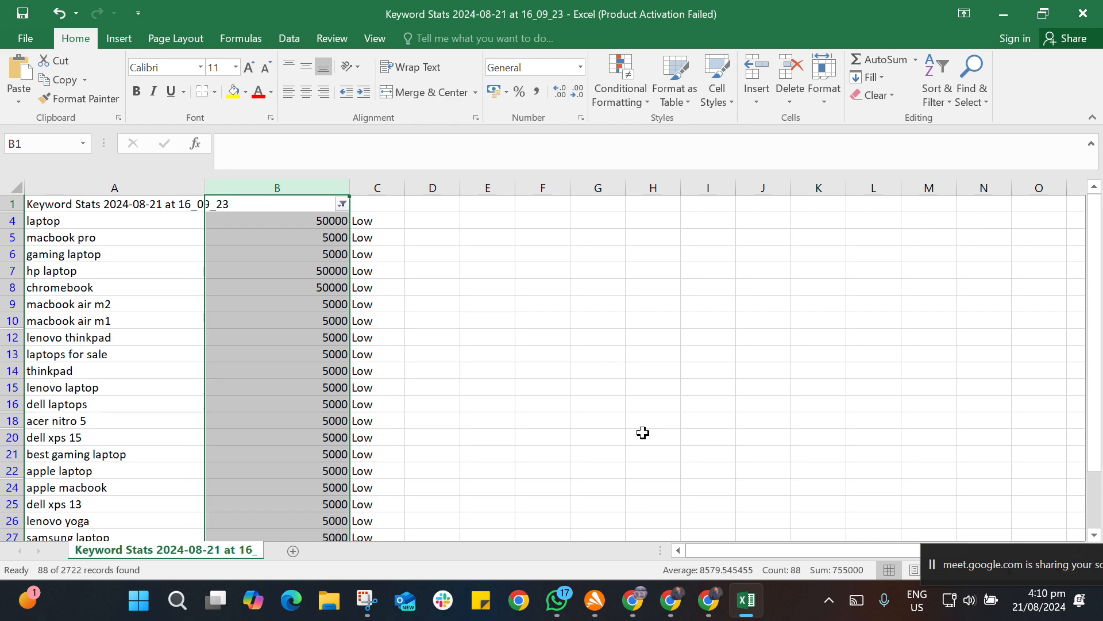
click(546, 412)
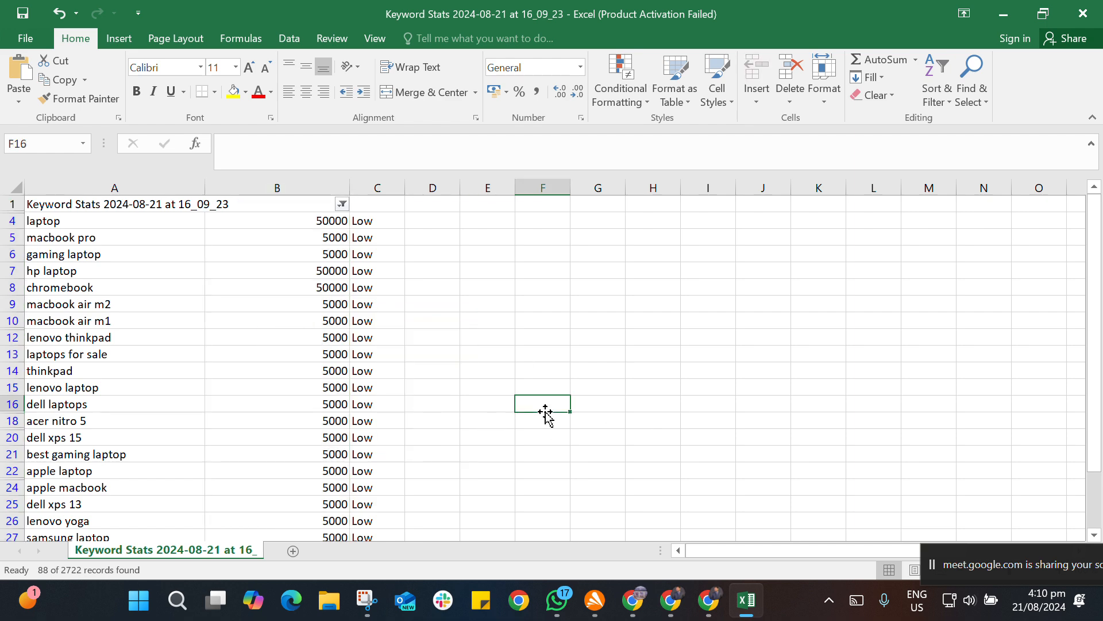
scroll(382, 344, down, 10)
scroll(382, 344, down, 13)
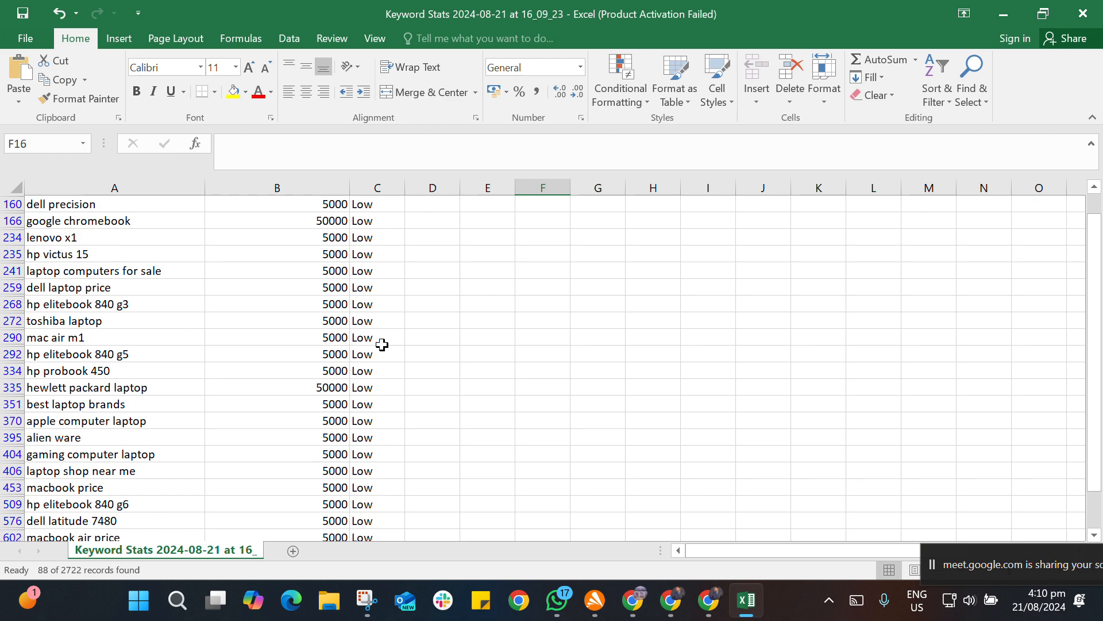
scroll(402, 436, up, 11)
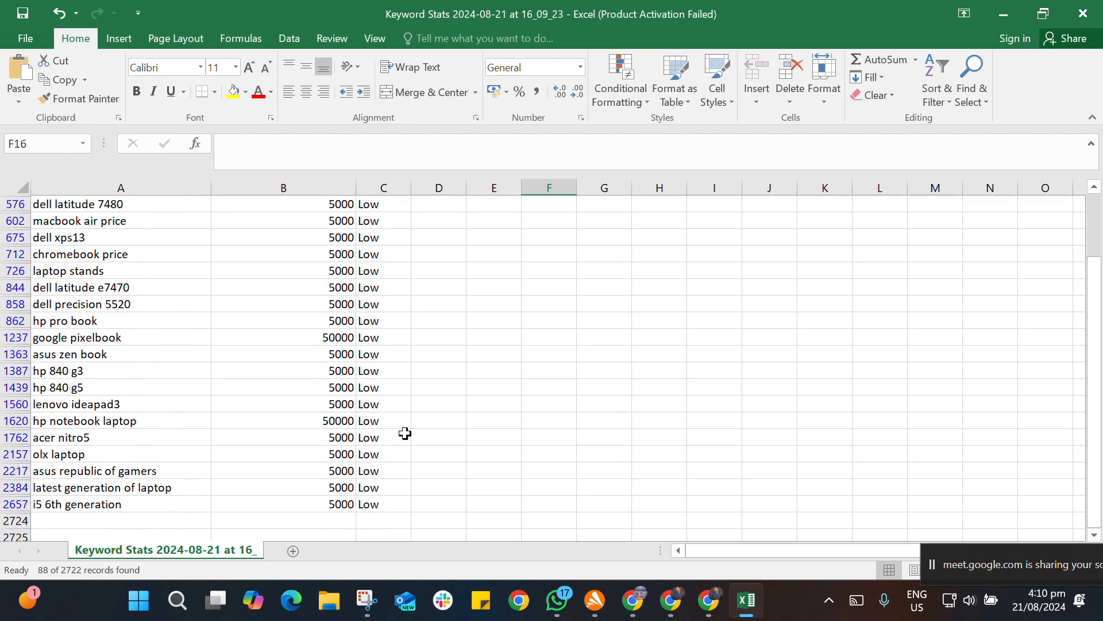
- Turn off the monthly searches filter on the laptop keyword sheet
scroll(400, 461, up, 15)
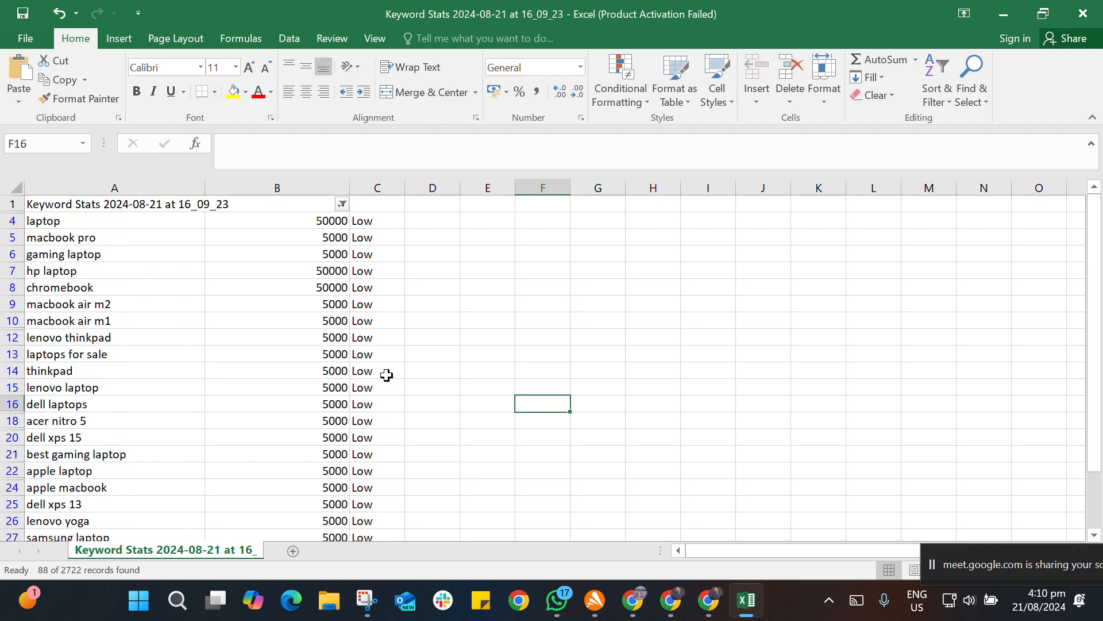
click(377, 189)
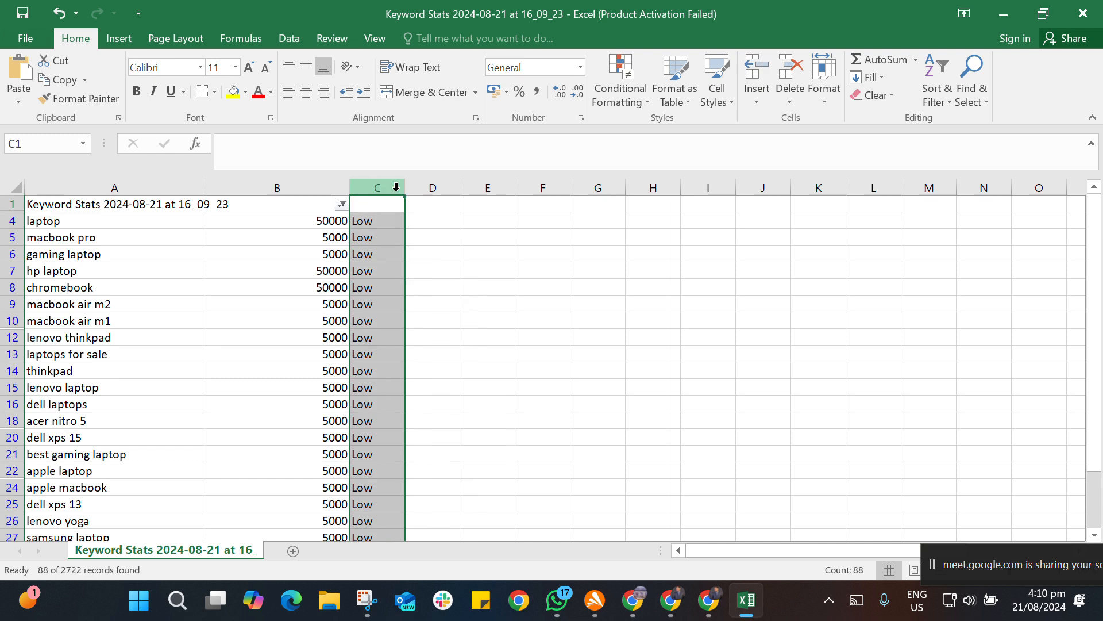
click(977, 102)
click(940, 113)
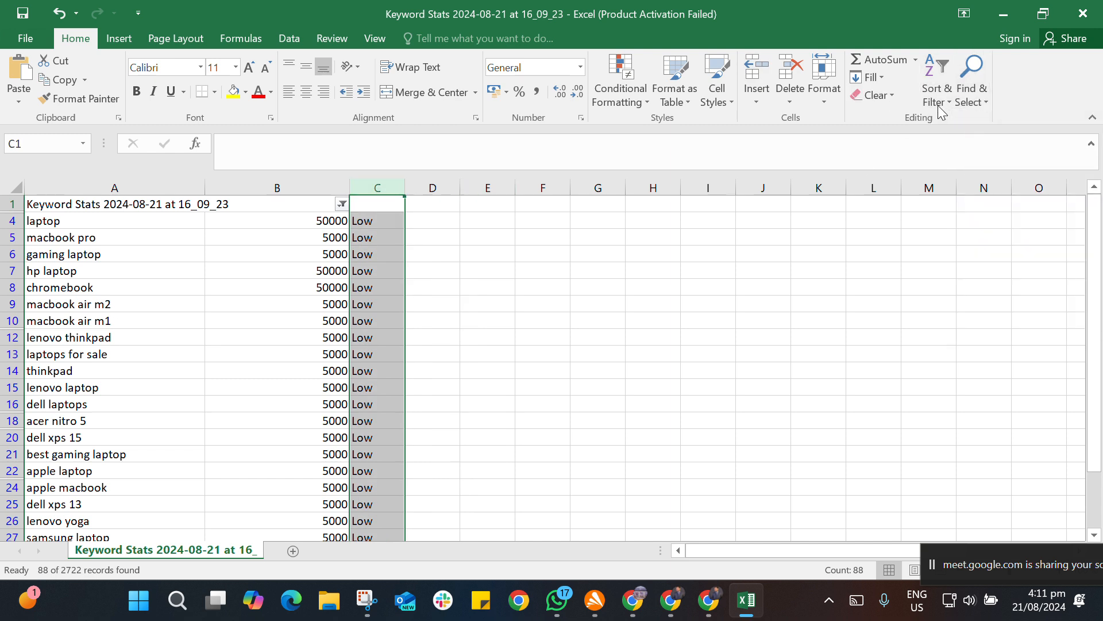
click(939, 104)
click(954, 184)
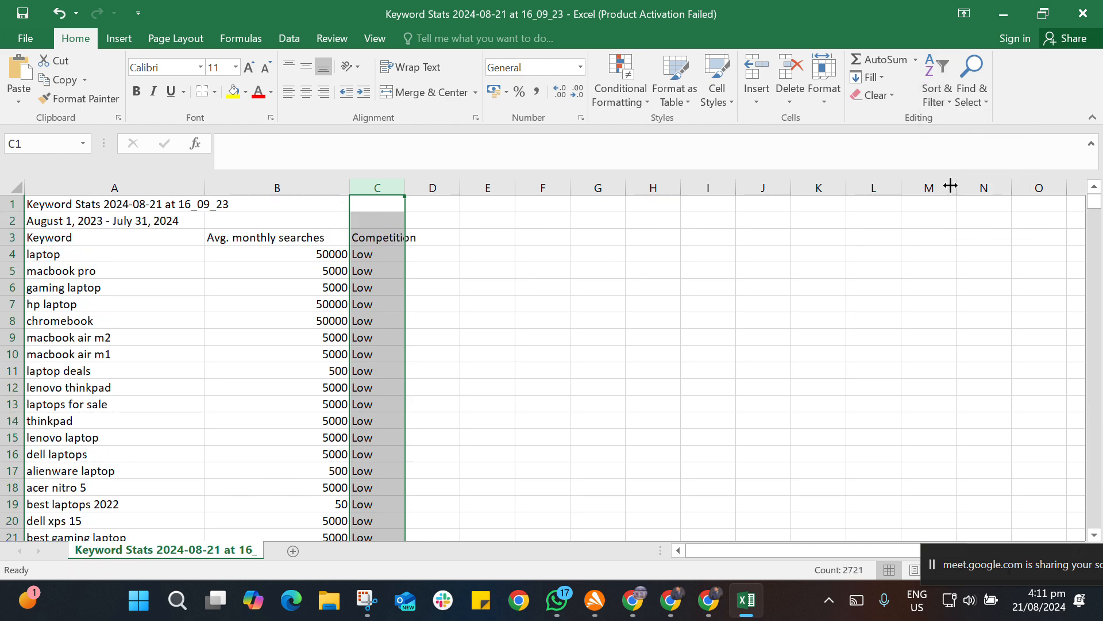
click(563, 286)
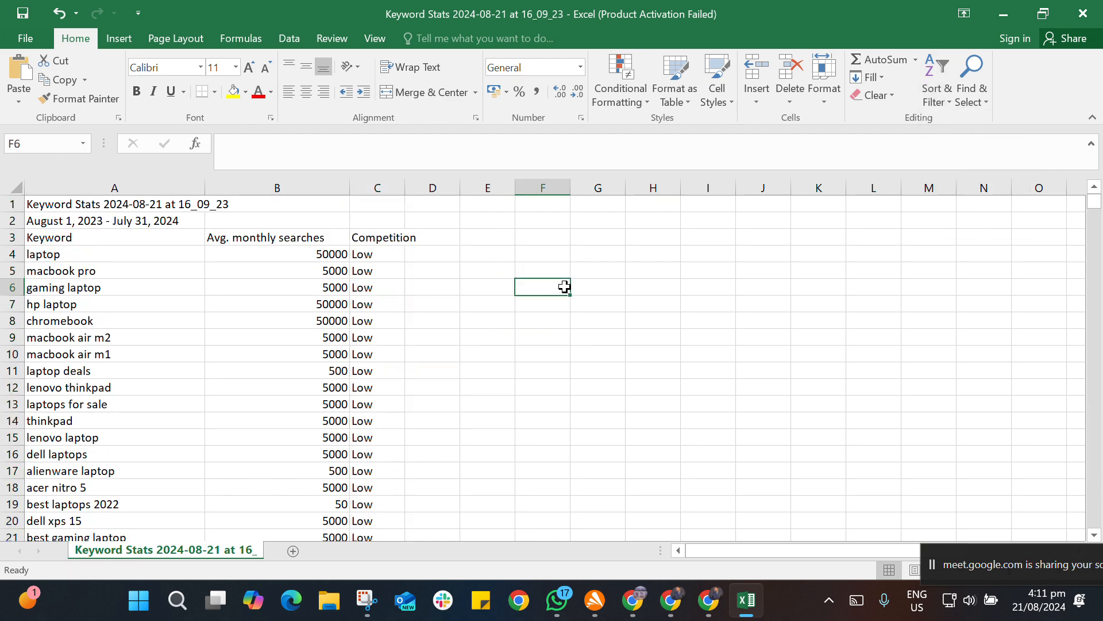
- Close the laptop keyword workbook without saving, and close the laptop Keyword ideas page and the Keyword Planner landing page in Chrome
click(1083, 12)
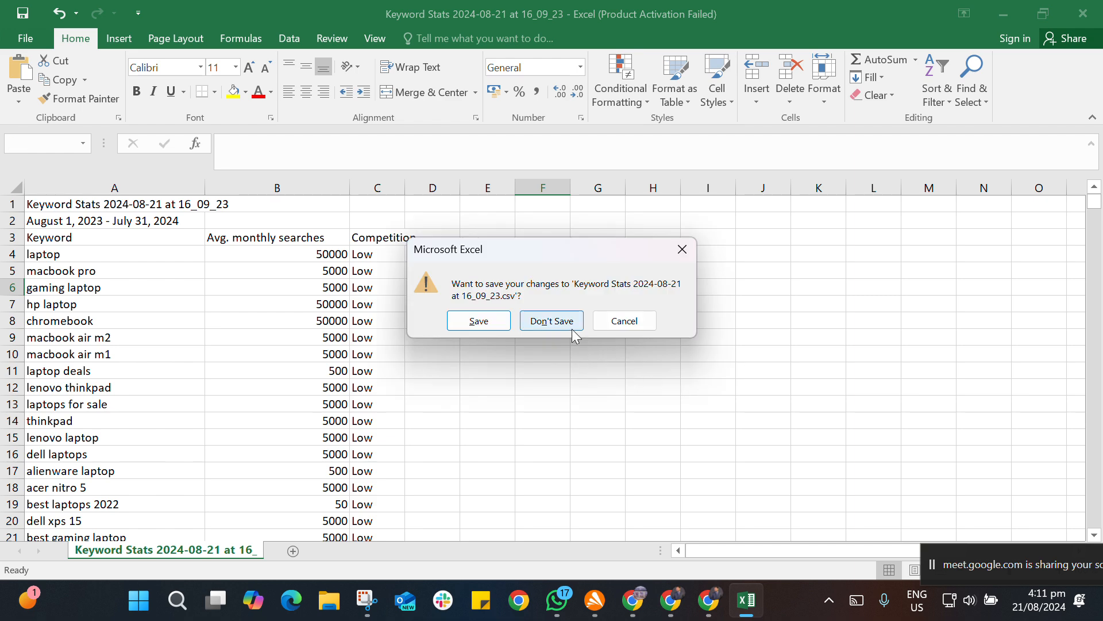
click(570, 326)
click(425, 18)
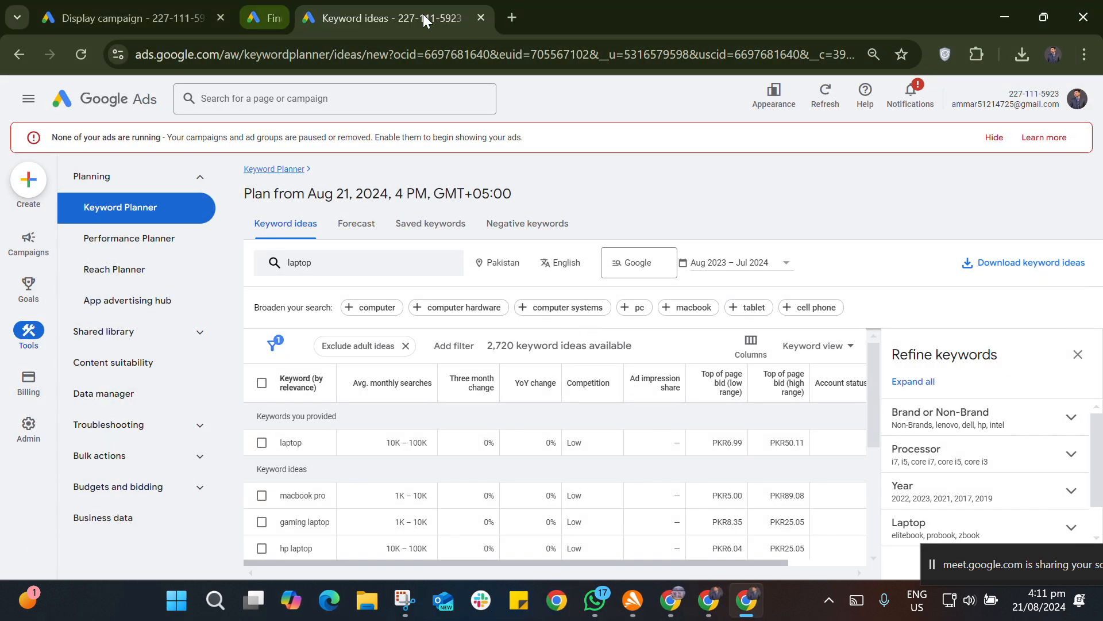
click(426, 17)
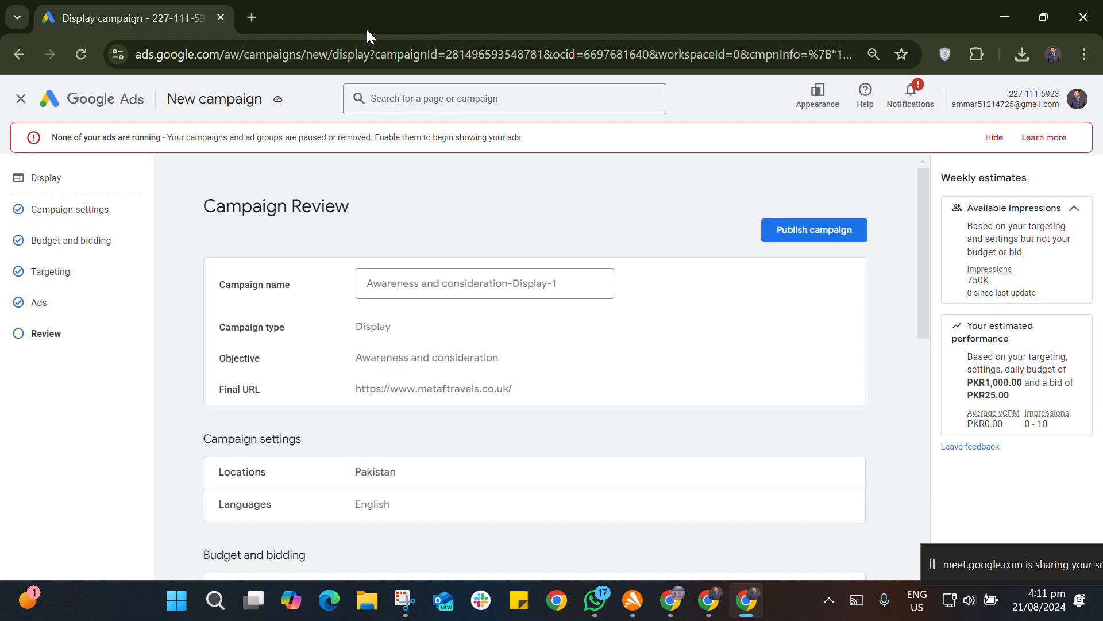
- Search the web for "keyword planner" in a new tab and enter Keyword Planner with the Google Ads account used for the display campaign
click(253, 21)
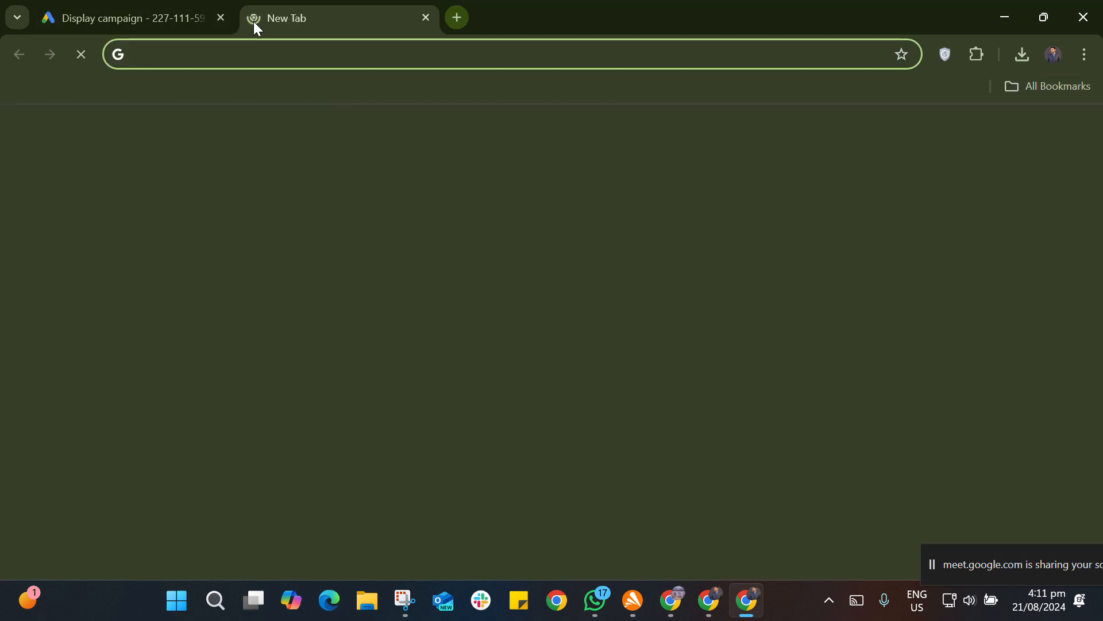
text(keyw)
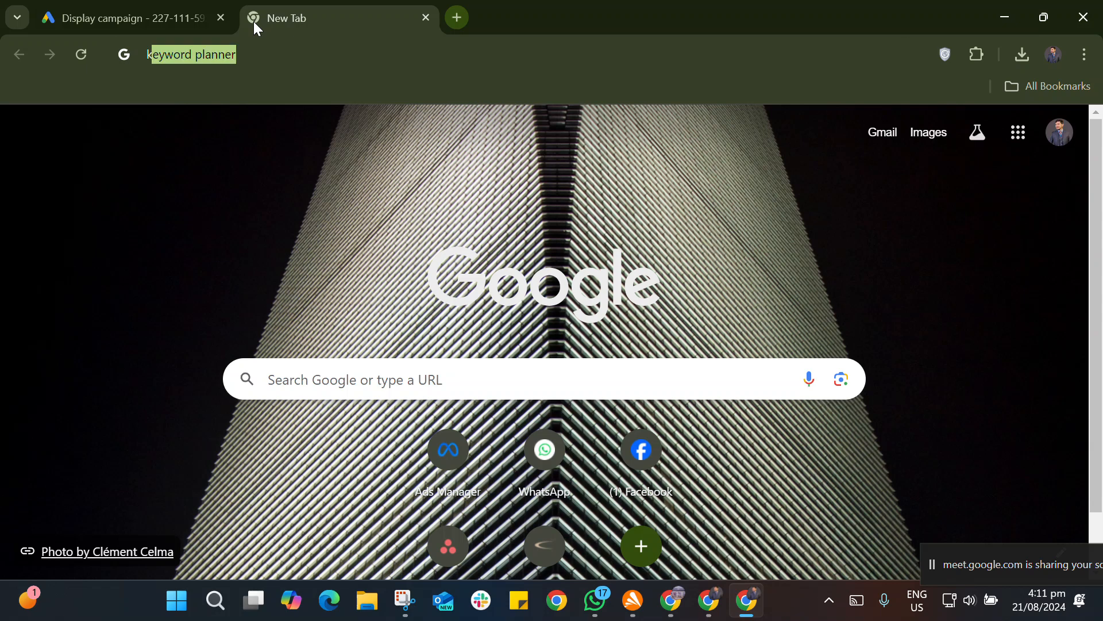
text(ord planner)
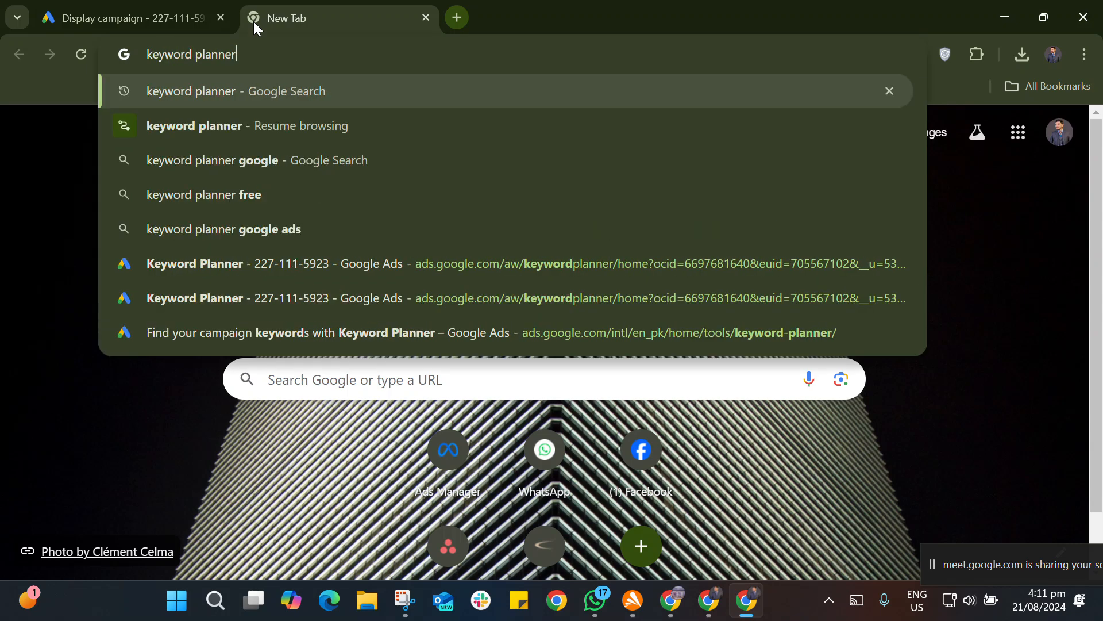
key(Return)
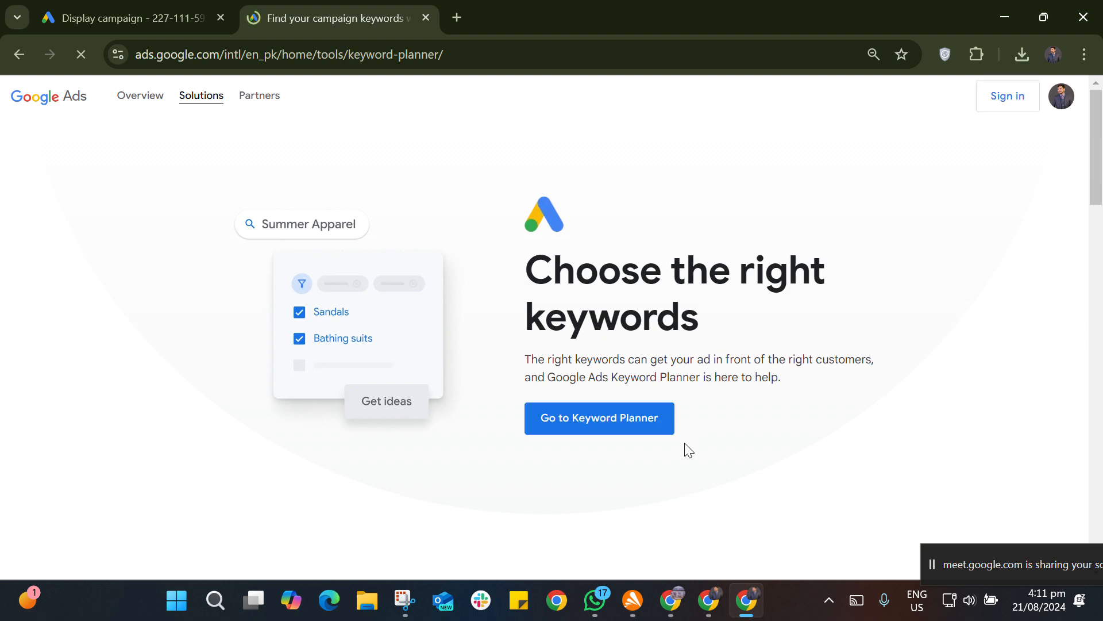
click(635, 422)
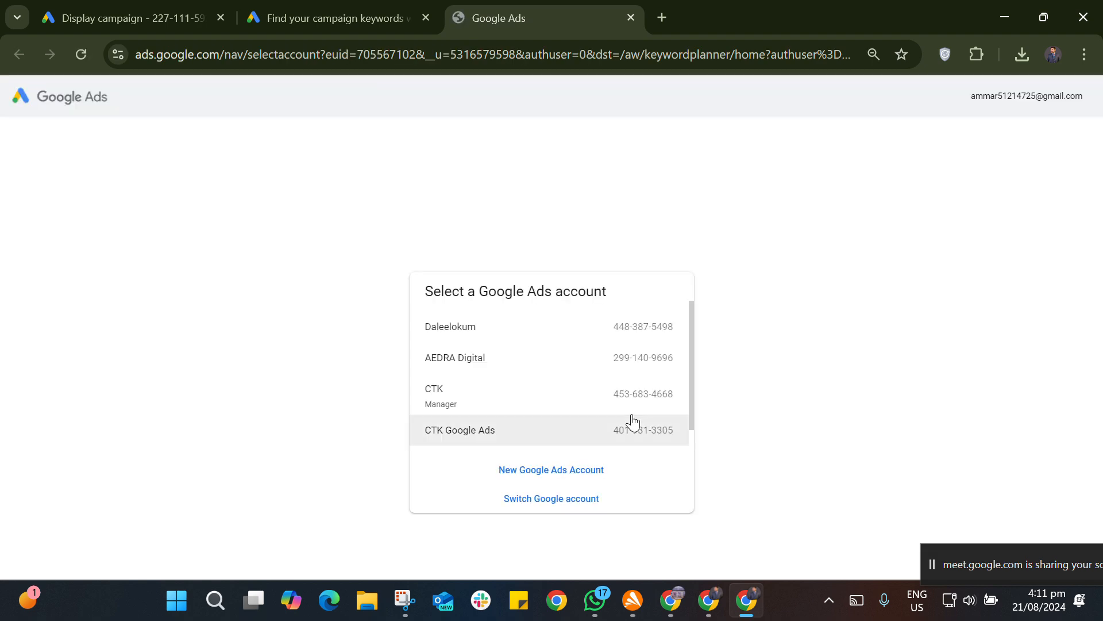
scroll(631, 421, down, 1)
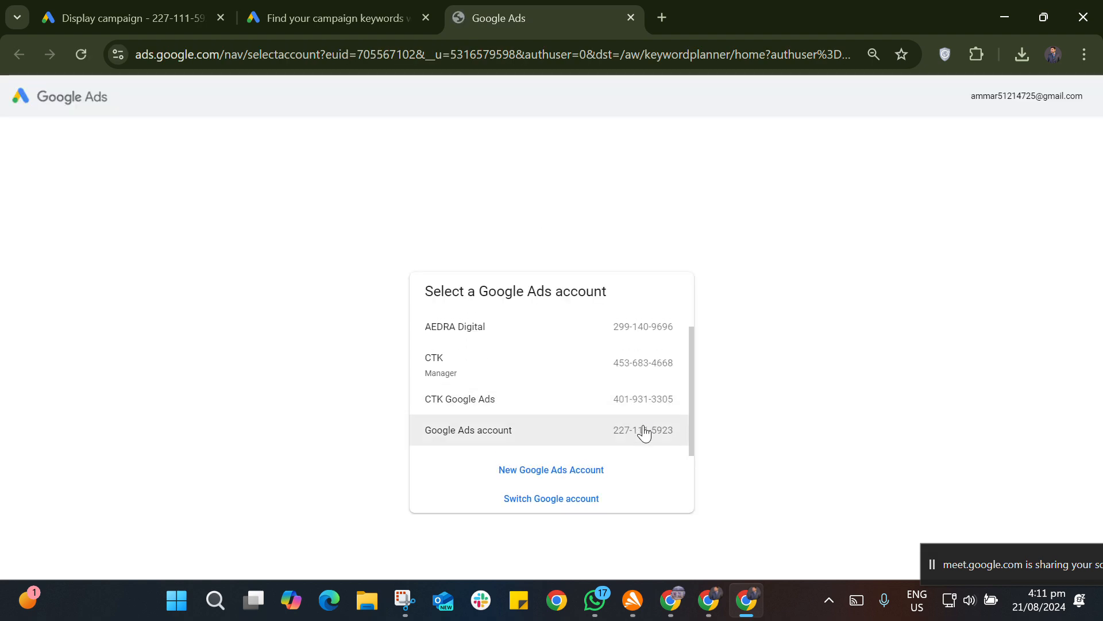
click(644, 430)
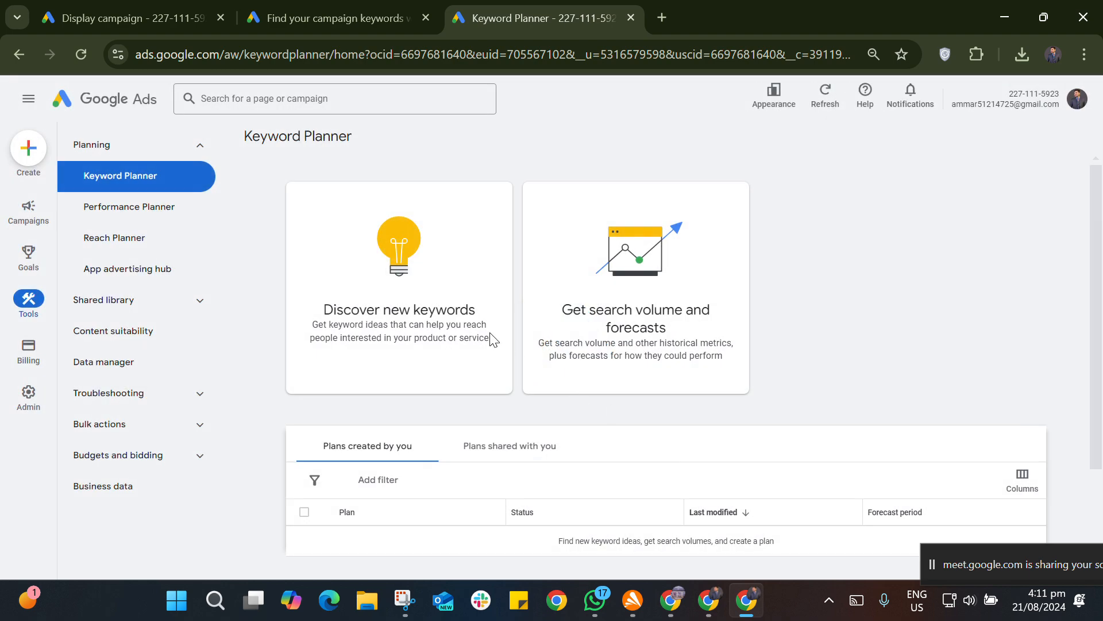
- Discover new keywords for "mobile" in English for Pakistan and get the keyword ideas
click(431, 300)
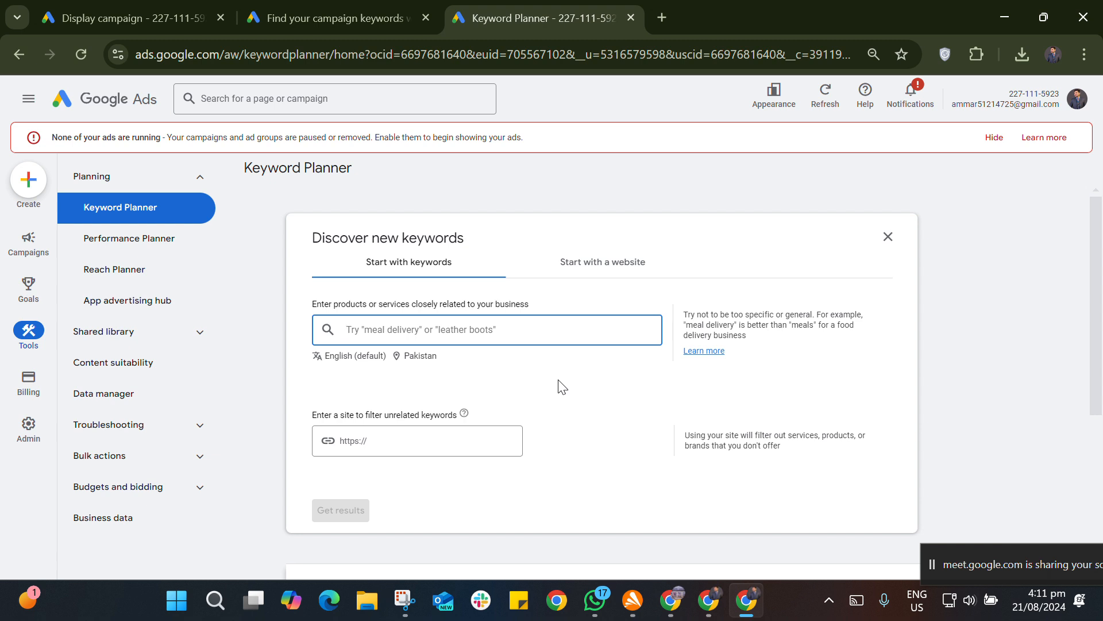
text(mobile)
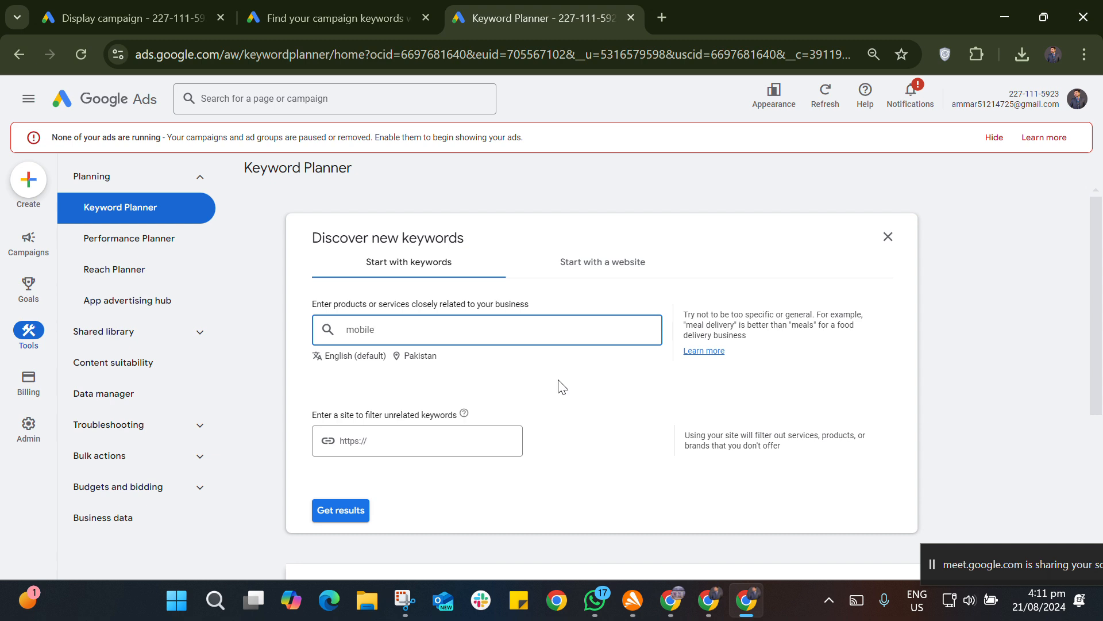
key(Return)
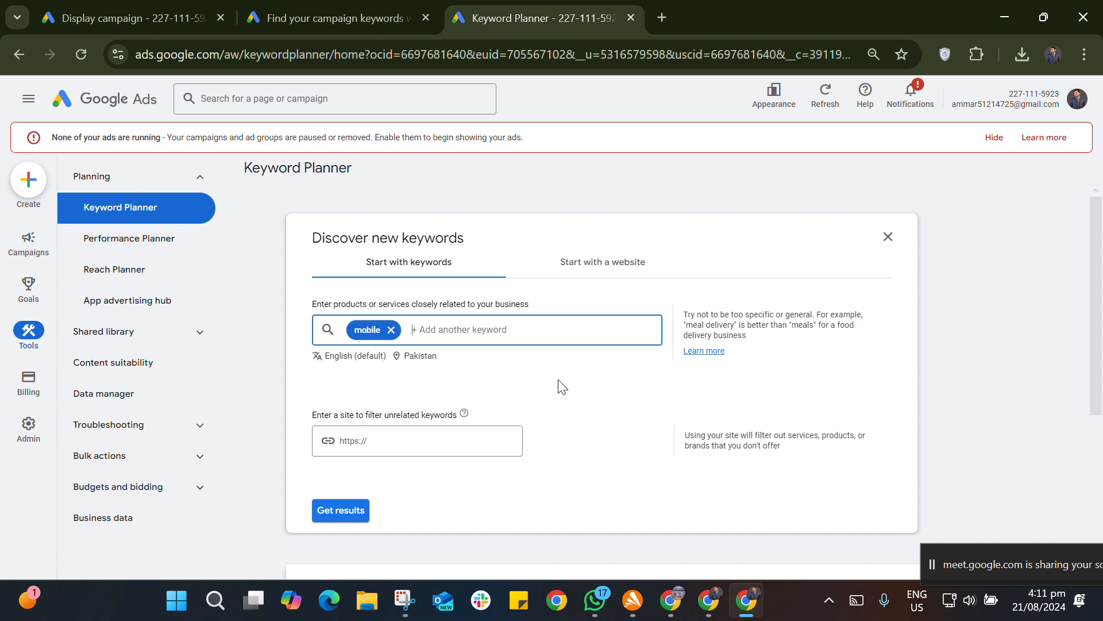
click(324, 516)
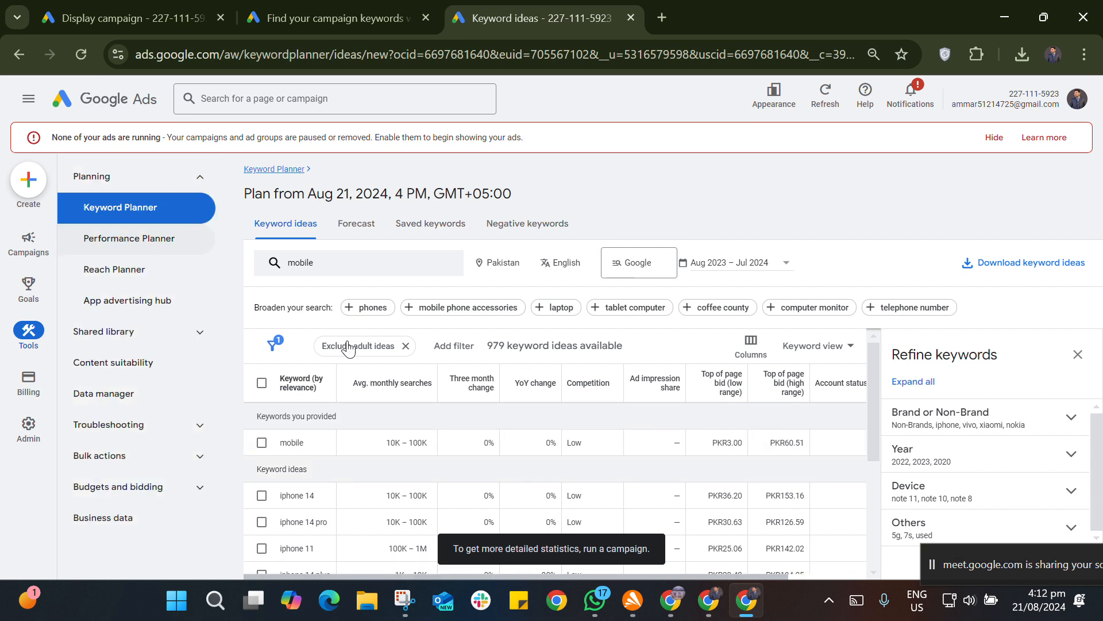
- Download the mobile keyword ideas as a .csv file and open it in Excel
click(1000, 268)
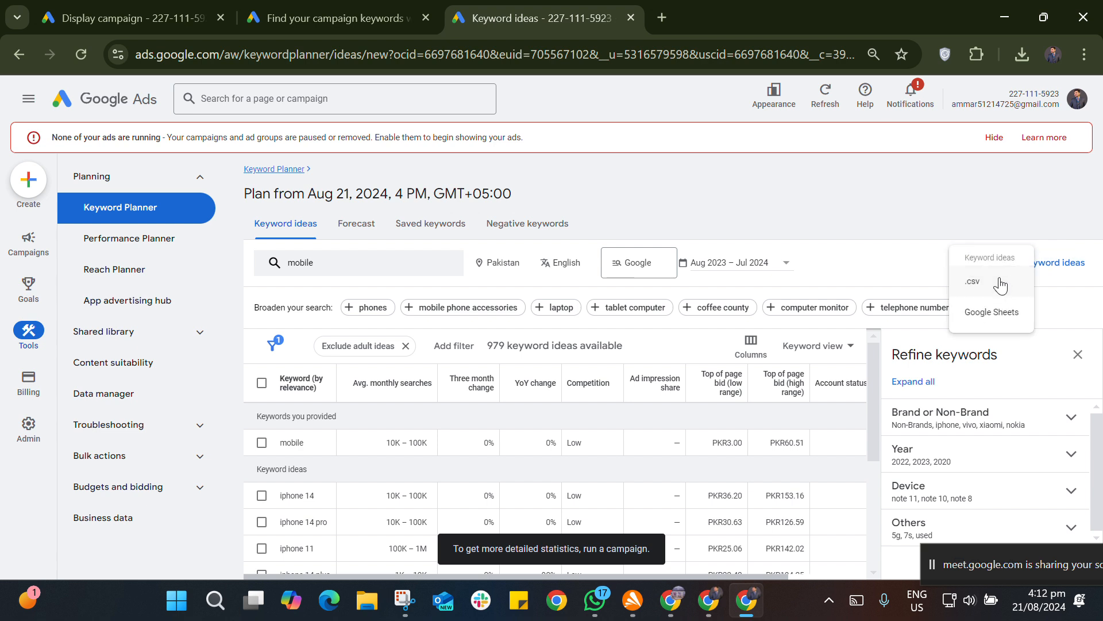
click(1005, 289)
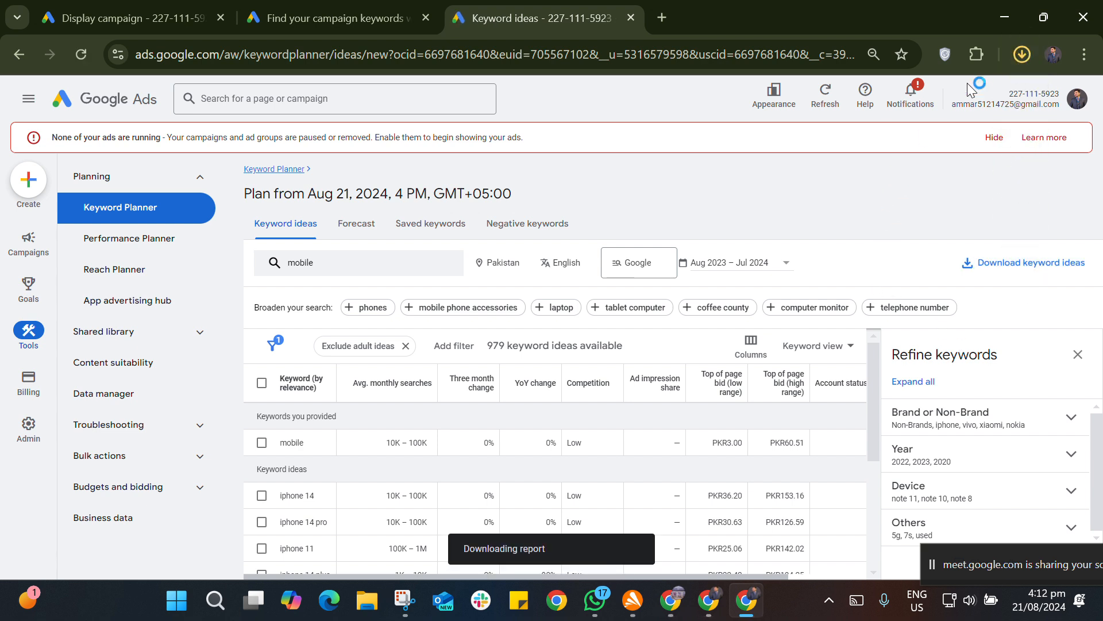
click(1020, 57)
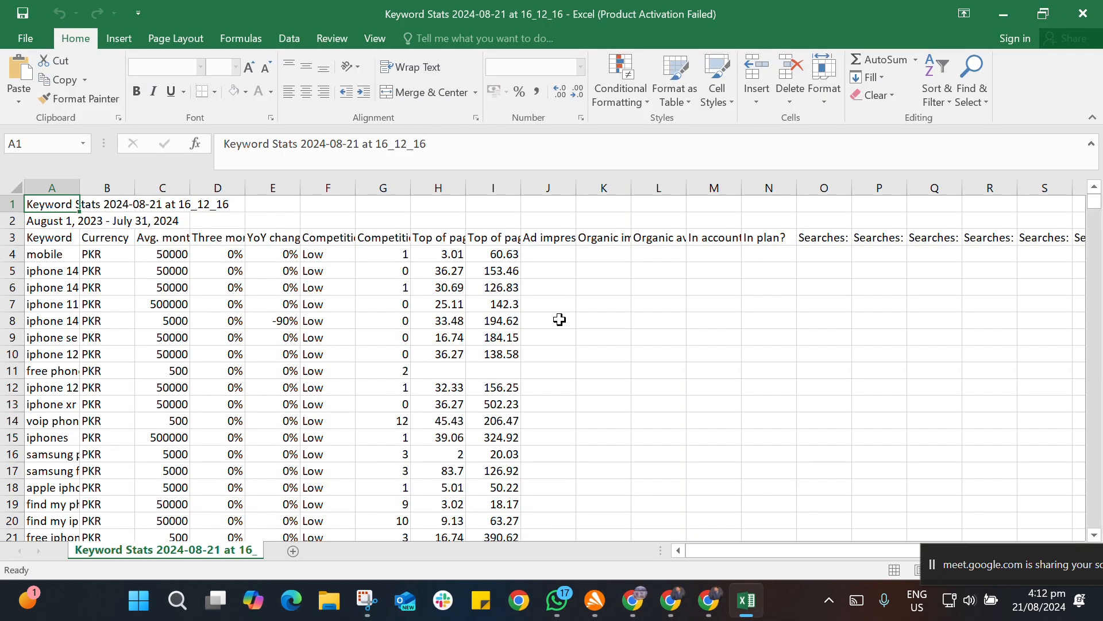
click(649, 331)
click(642, 293)
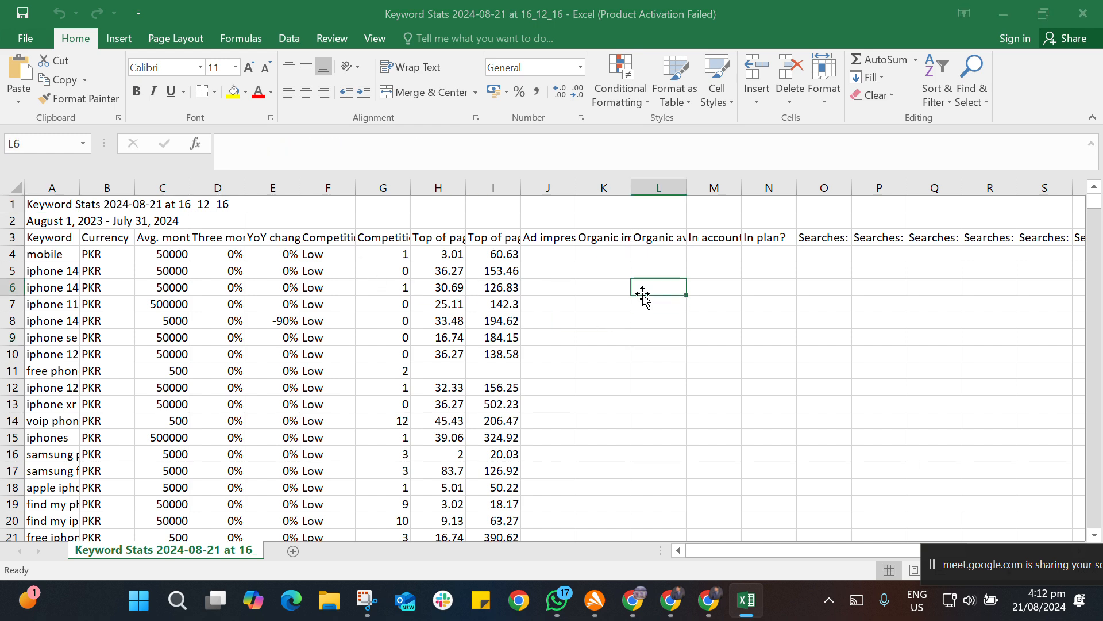
click(725, 468)
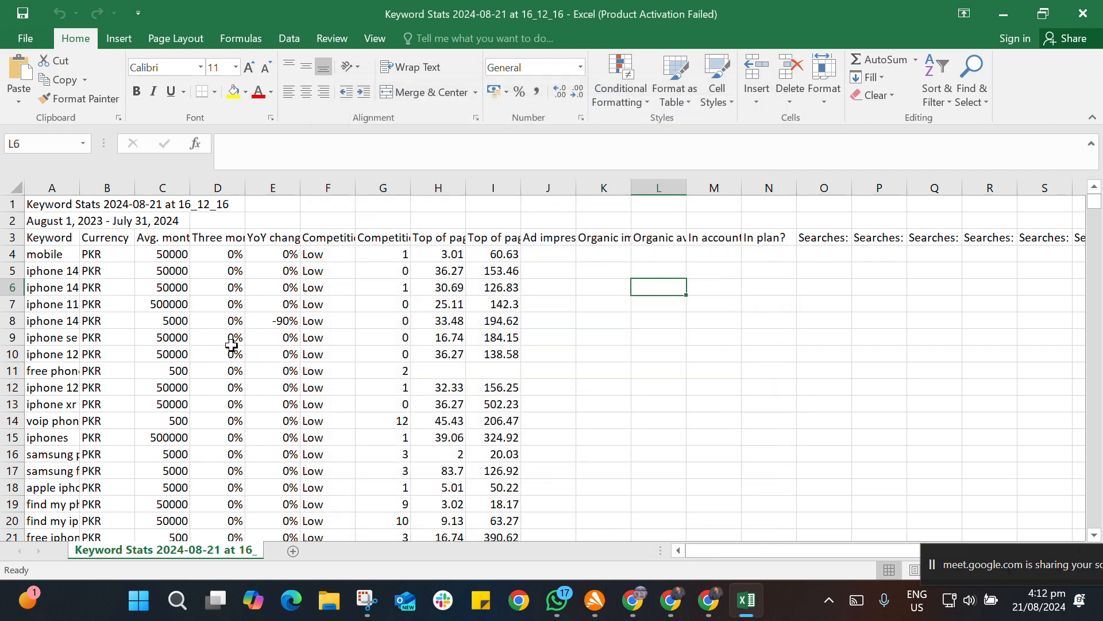
- Delete the Currency, Three month change and YoY change columns from the mobile keyword sheet
click(109, 195)
right_click(102, 245)
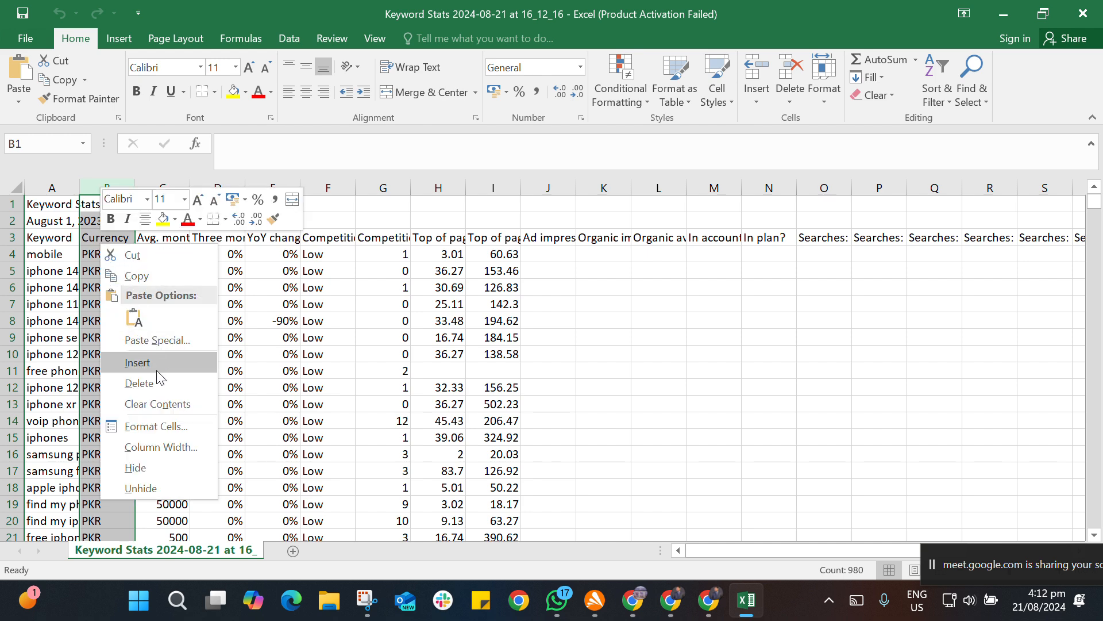
click(150, 383)
click(598, 369)
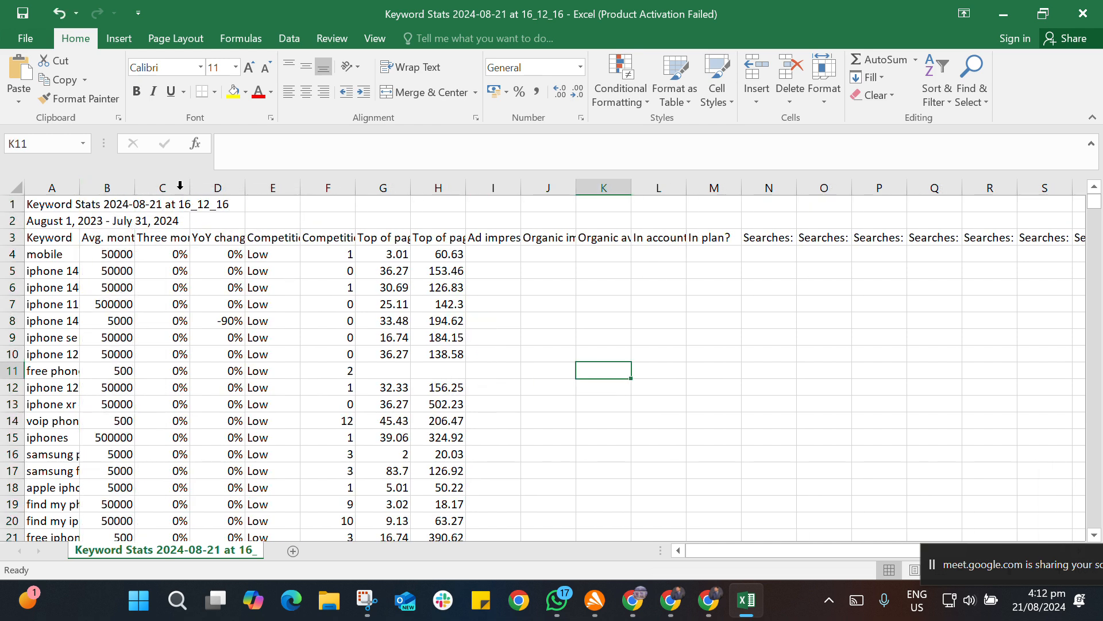
drag(180, 185, 223, 229)
right_click(225, 293)
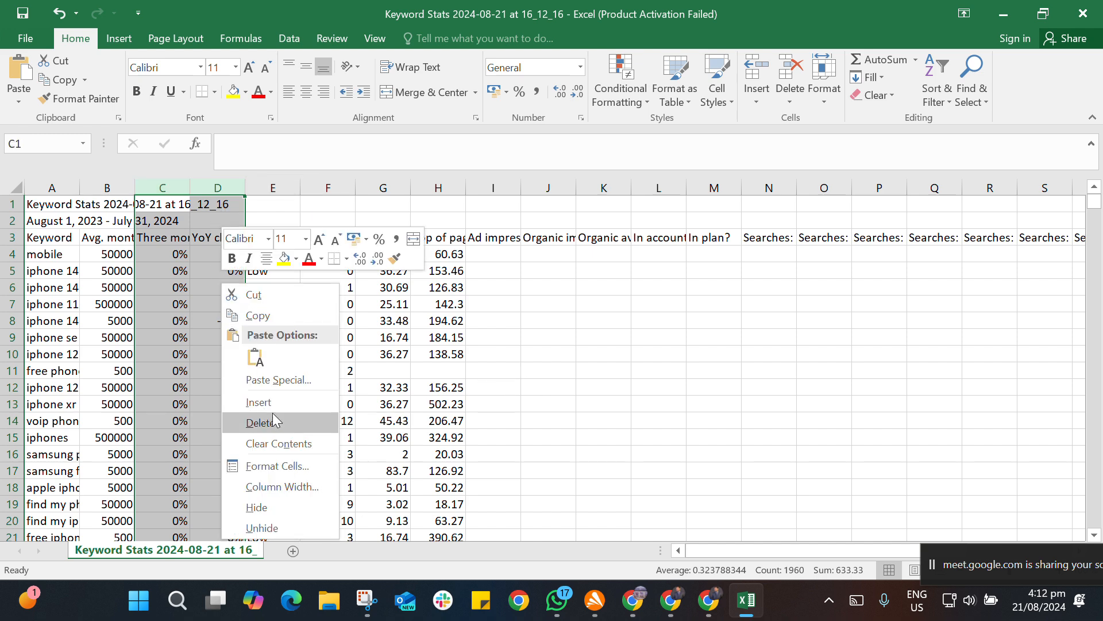
click(260, 422)
click(490, 336)
drag(180, 188, 709, 369)
click(709, 370)
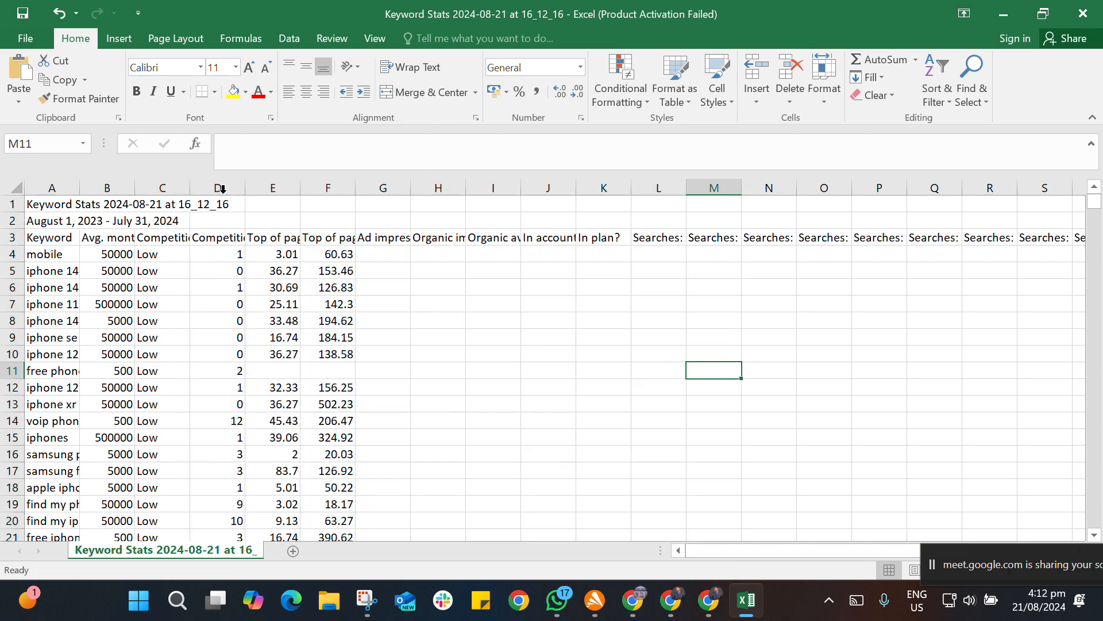
- Delete all columns after Competition, from D through X, and widen column A so the mobile keywords are fully readable
drag(221, 187, 868, 333)
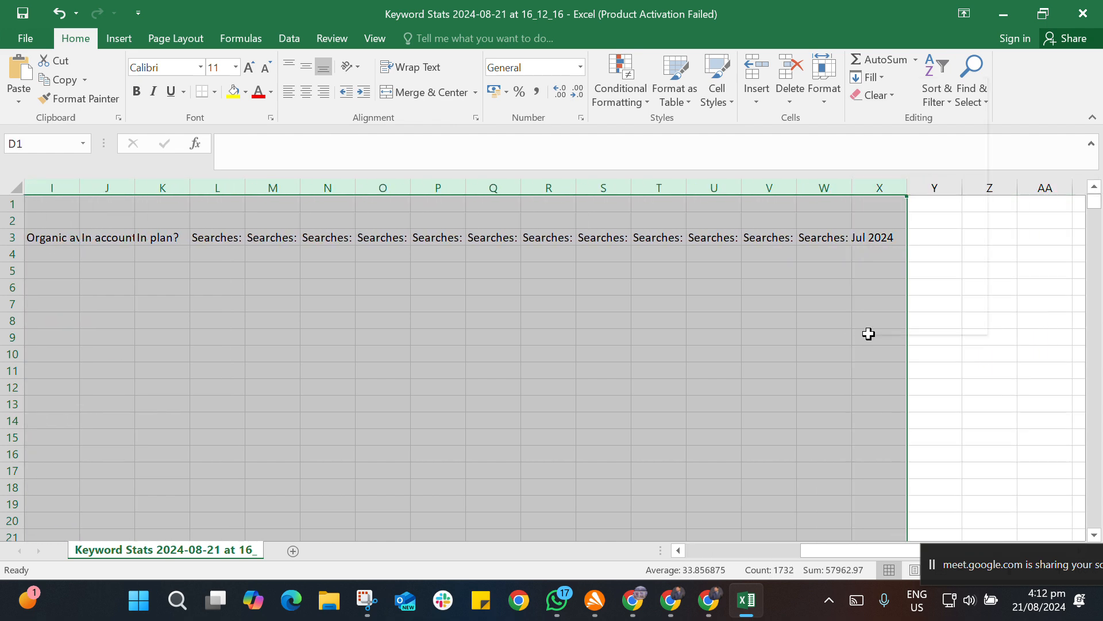
right_click(869, 333)
click(910, 217)
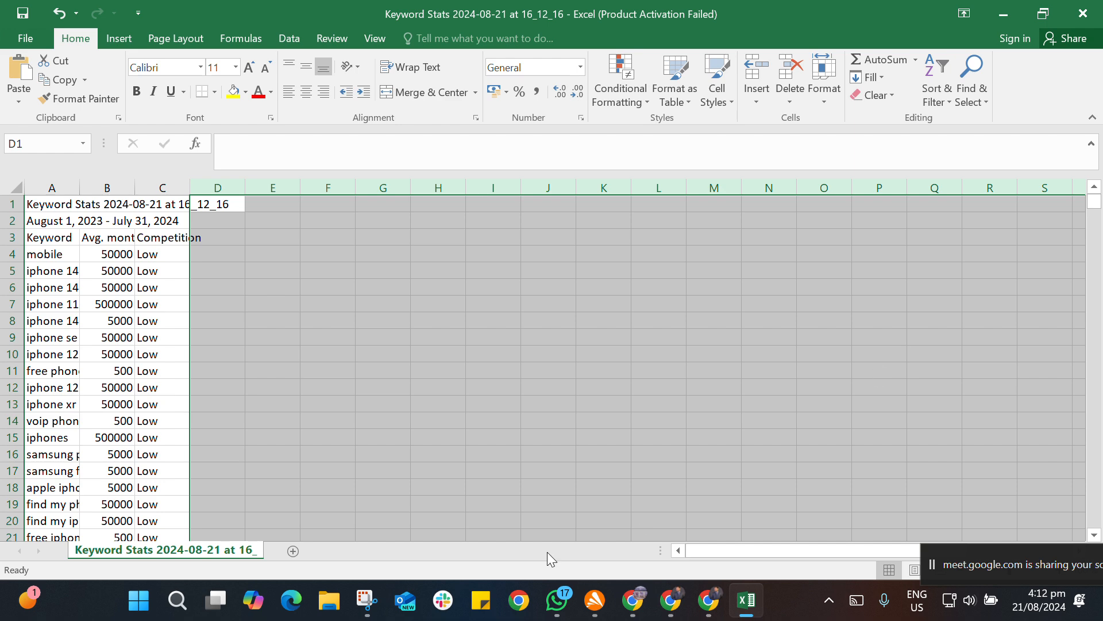
drag(79, 188, 203, 201)
click(280, 280)
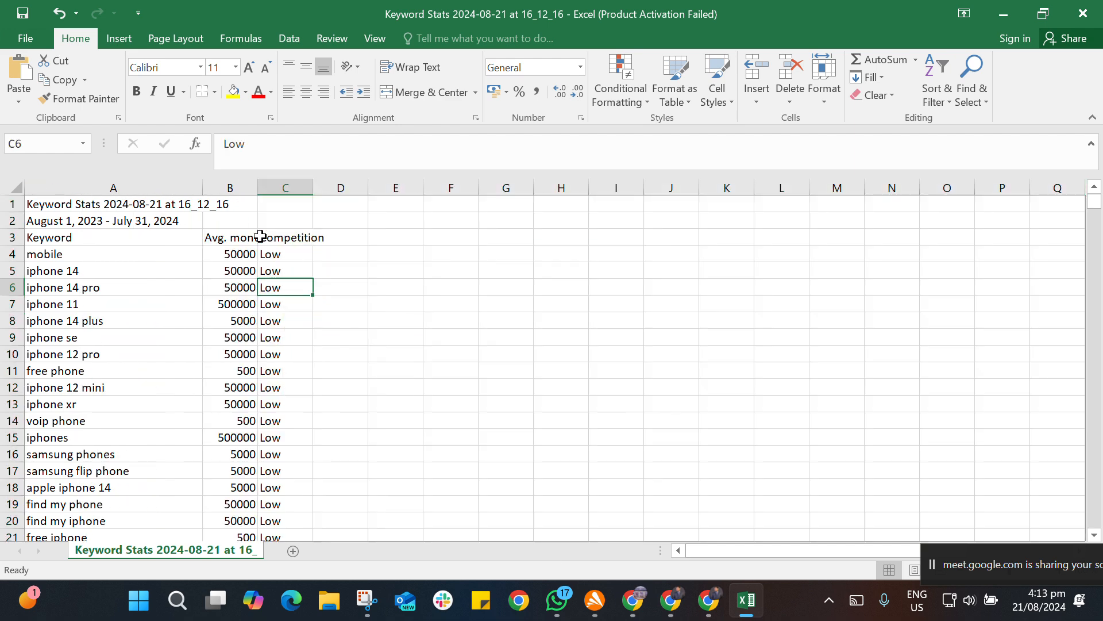
- Add a filter to the average monthly searches column of the mobile keyword sheet
click(230, 188)
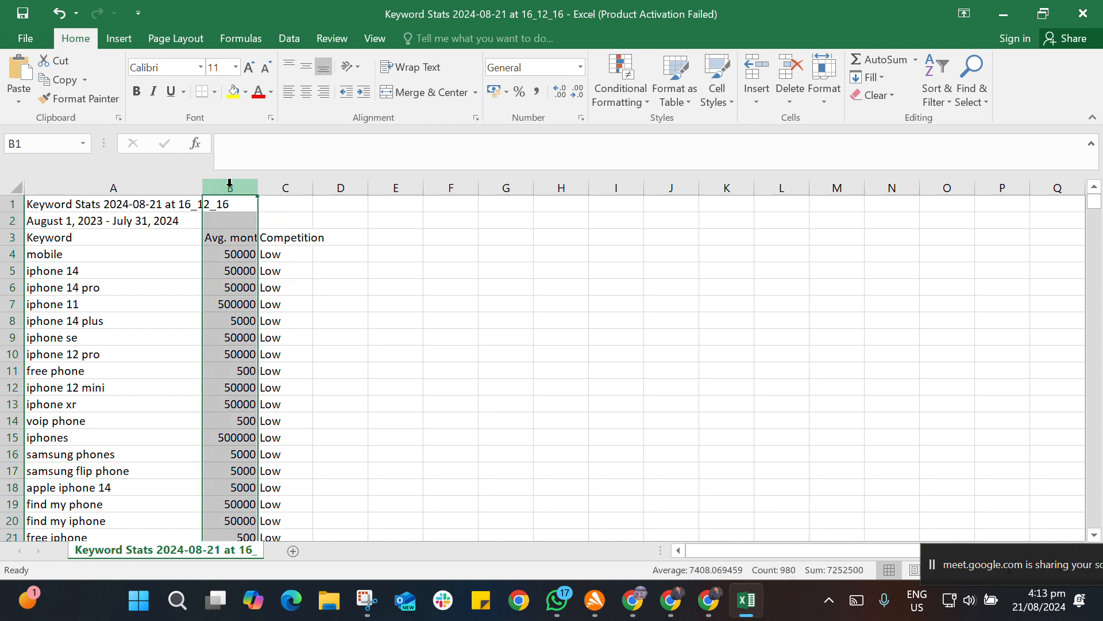
click(937, 109)
click(958, 178)
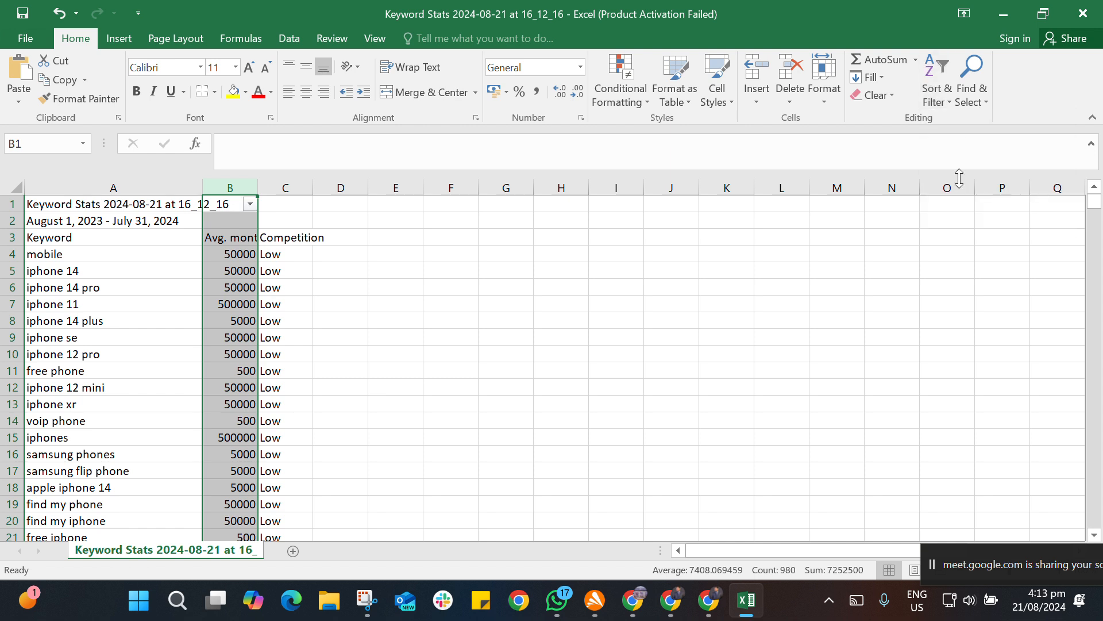
- Filter the mobile keyword sheet to show only keywords with 50000 or 500000 average monthly searches
click(250, 205)
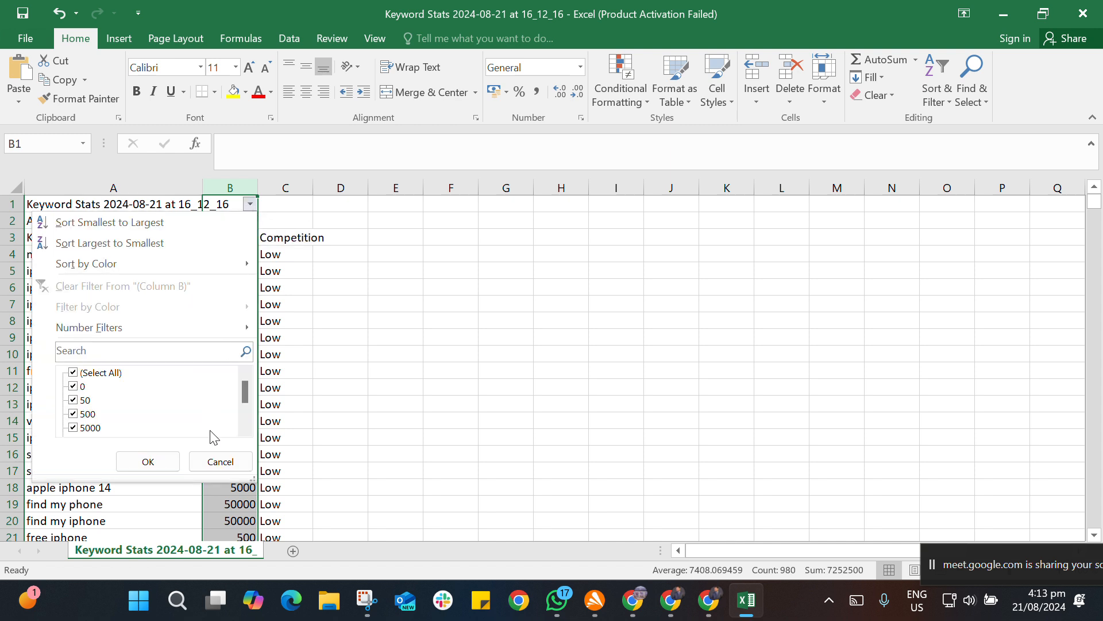
drag(249, 391, 250, 416)
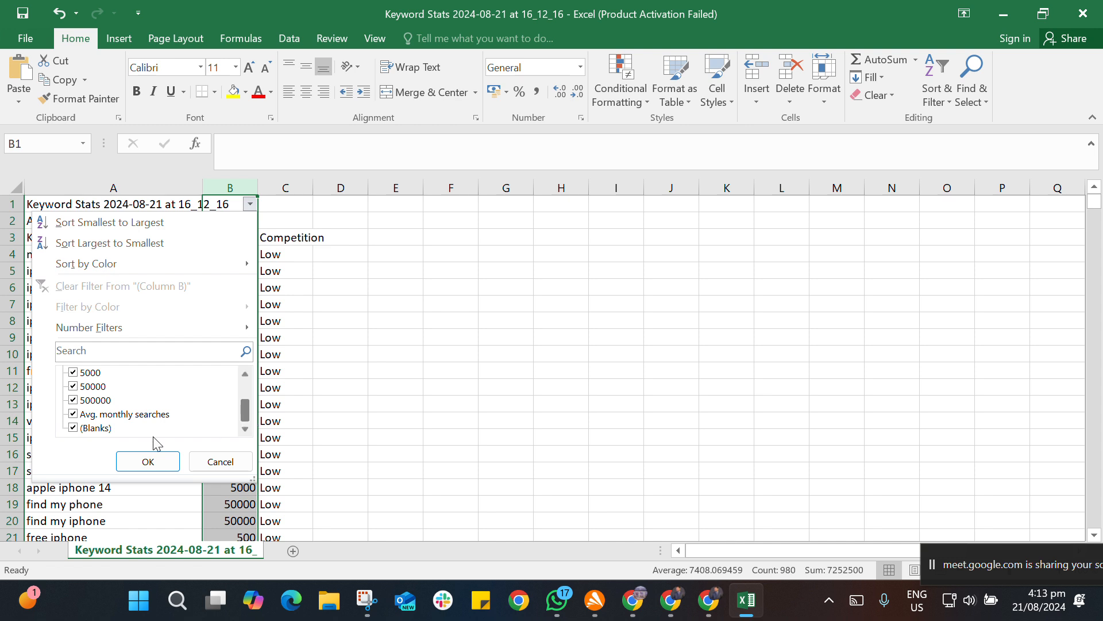
click(74, 414)
click(74, 427)
click(72, 372)
scroll(149, 414, up, 1)
click(80, 399)
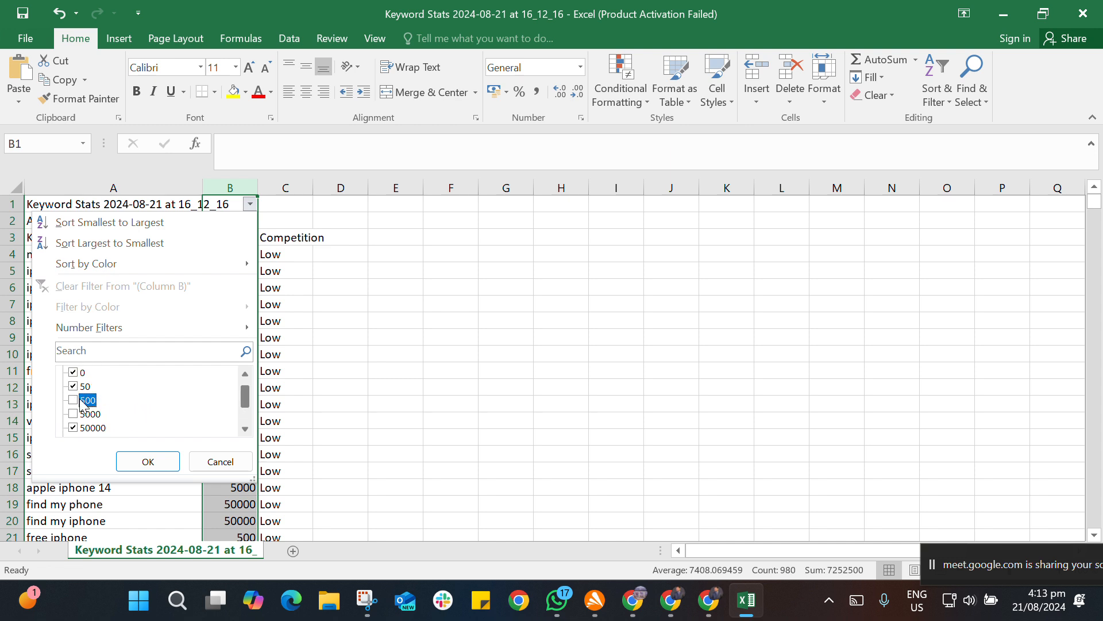
click(73, 372)
click(73, 386)
scroll(155, 417, up, 1)
click(148, 461)
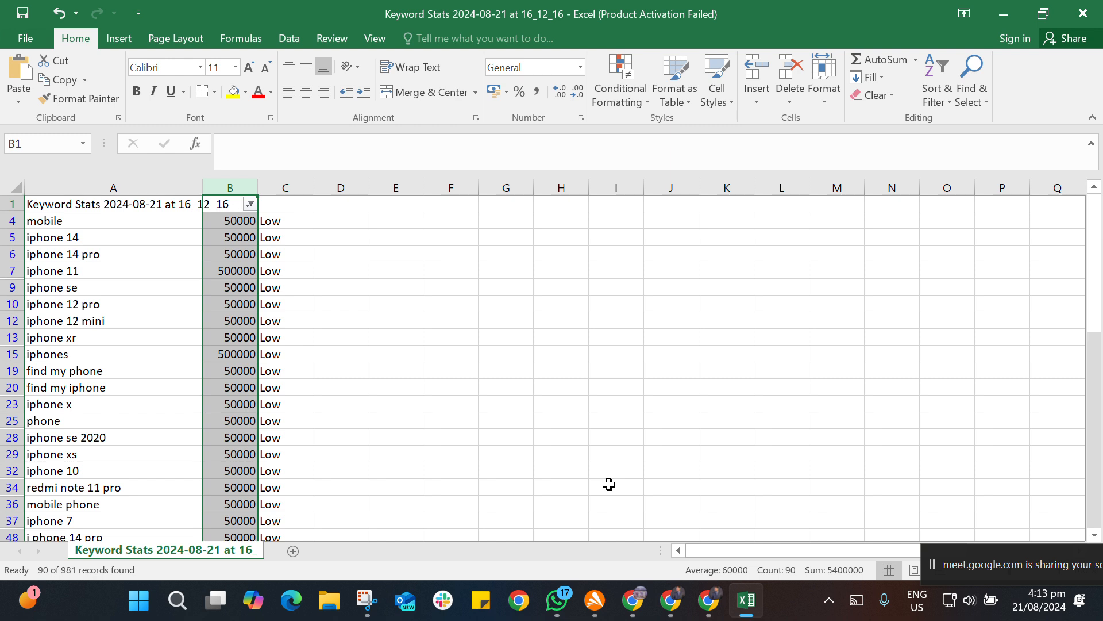
click(611, 407)
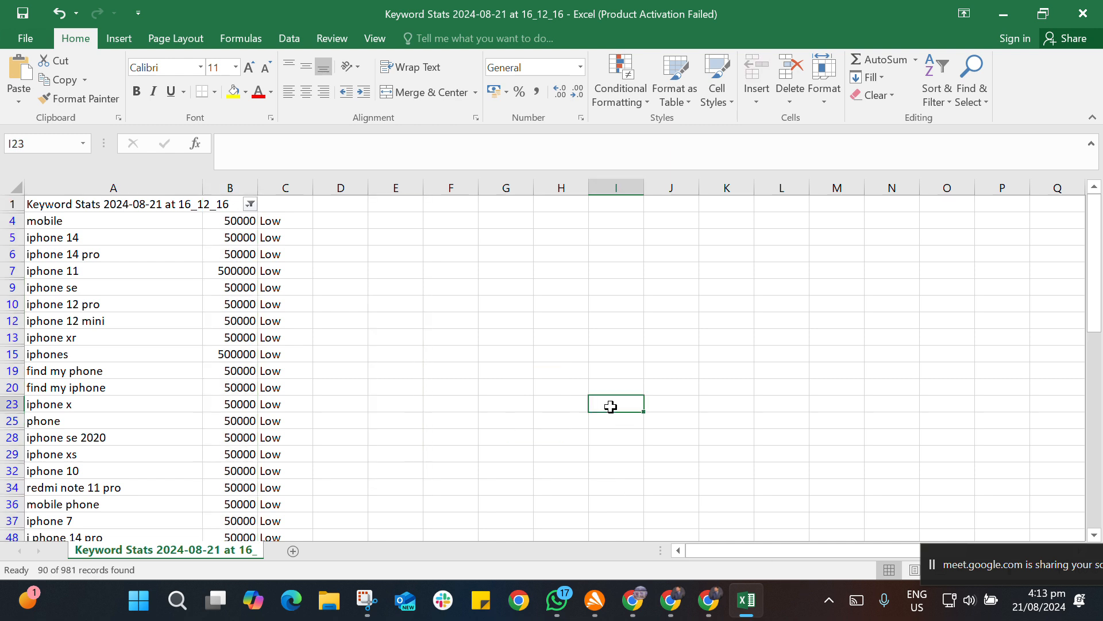
- Narrow the mobile keyword filter to only 500000 average monthly searches by excluding 50000
click(247, 183)
click(250, 205)
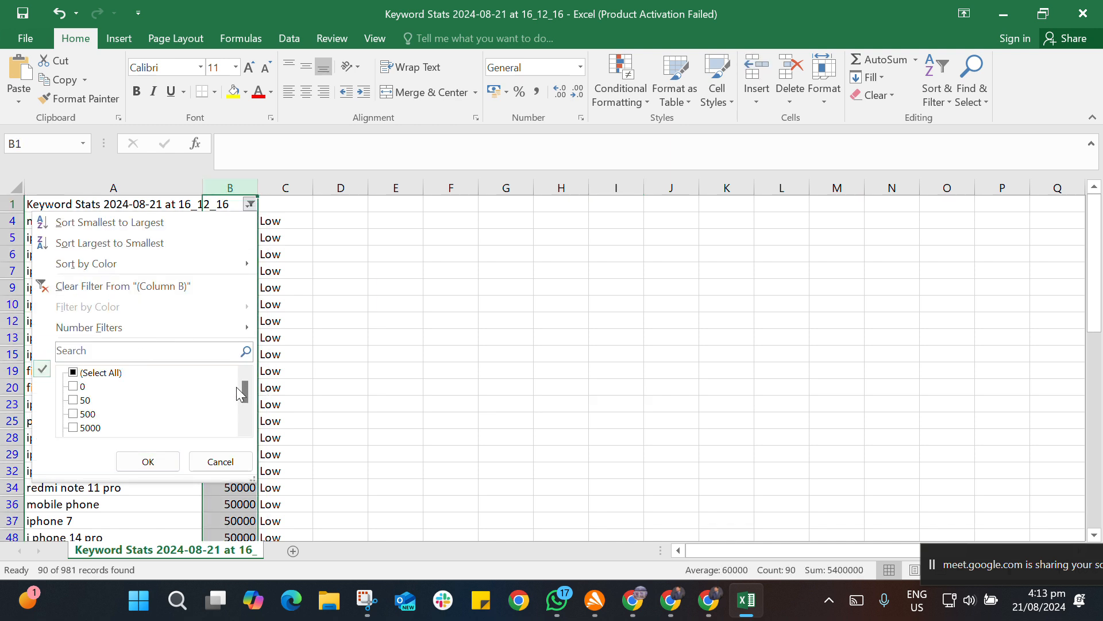
scroll(236, 387, down, 1)
click(98, 399)
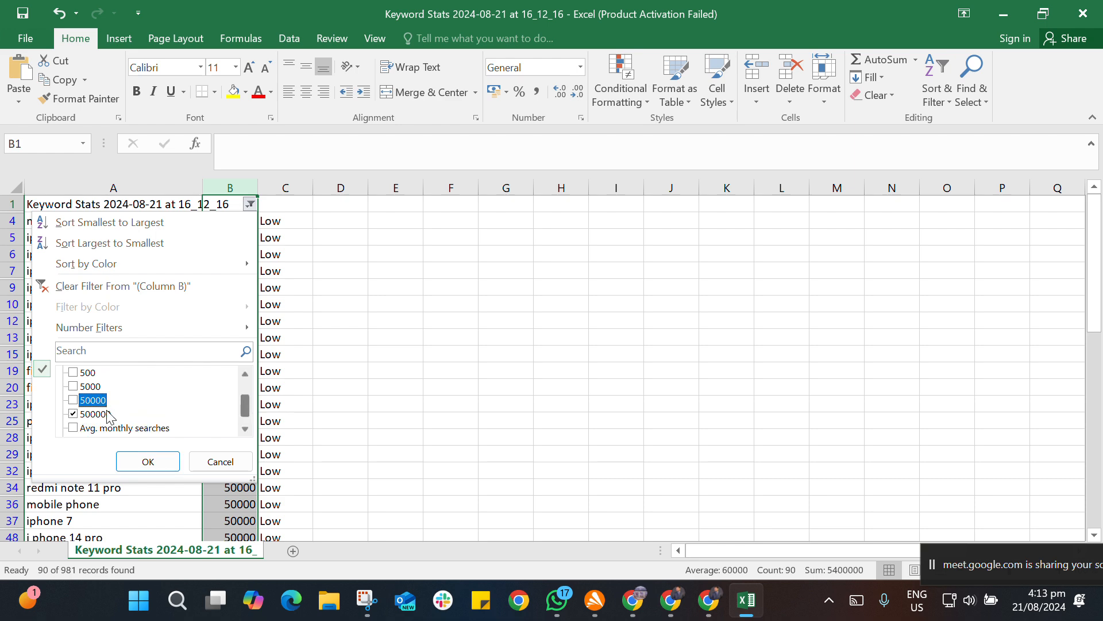
click(148, 461)
click(504, 382)
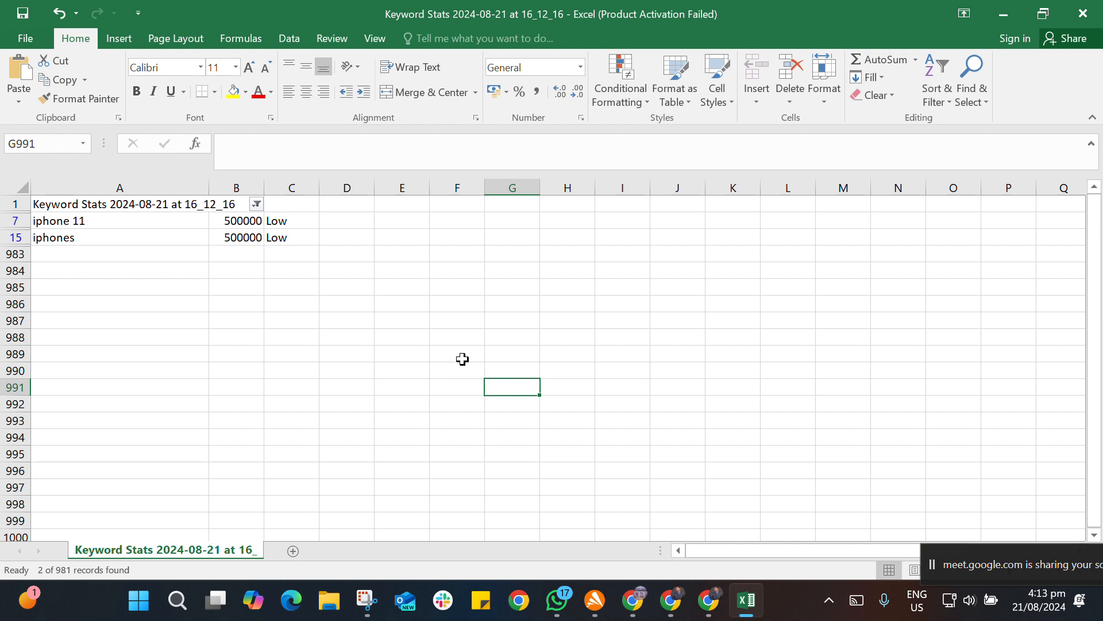
- Close the mobile keyword workbook without saving and close both Keyword Planner pages in Chrome
click(1093, 11)
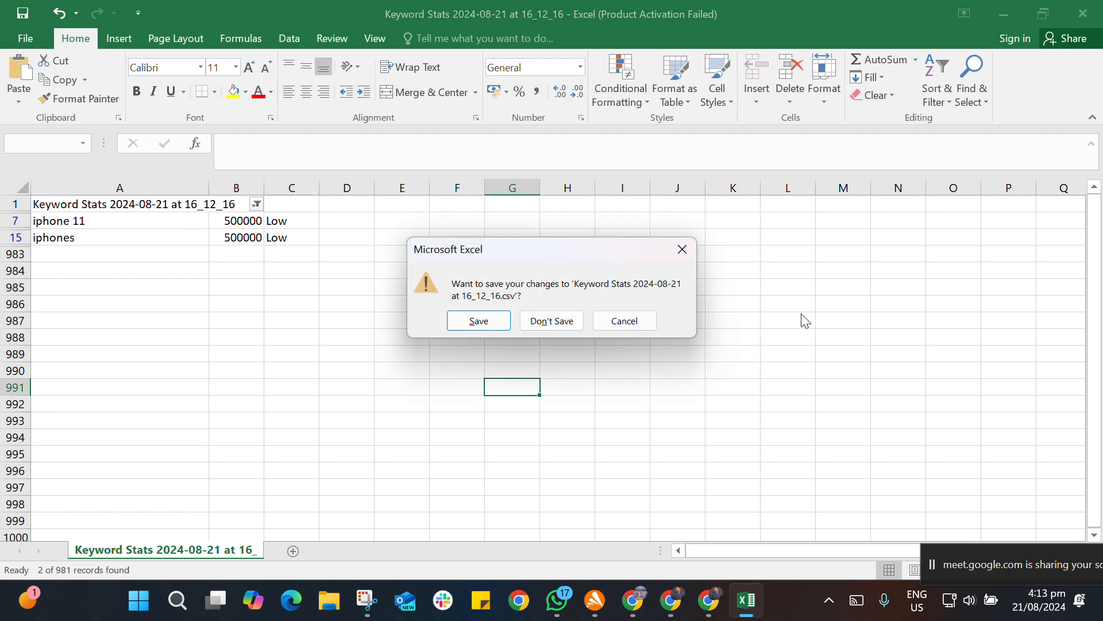
click(568, 323)
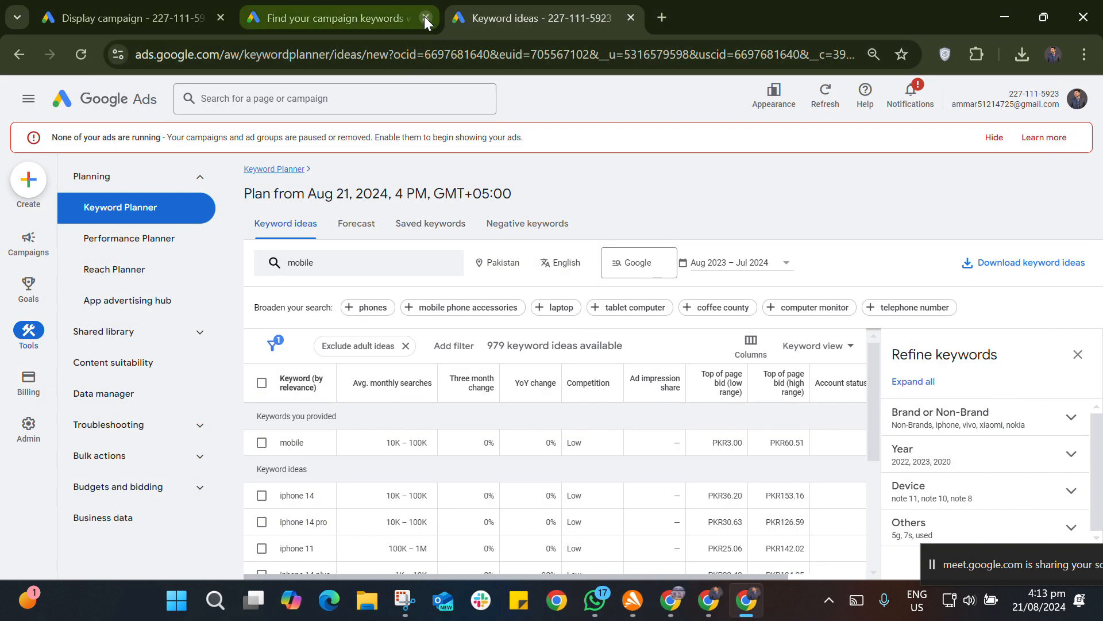
click(425, 18)
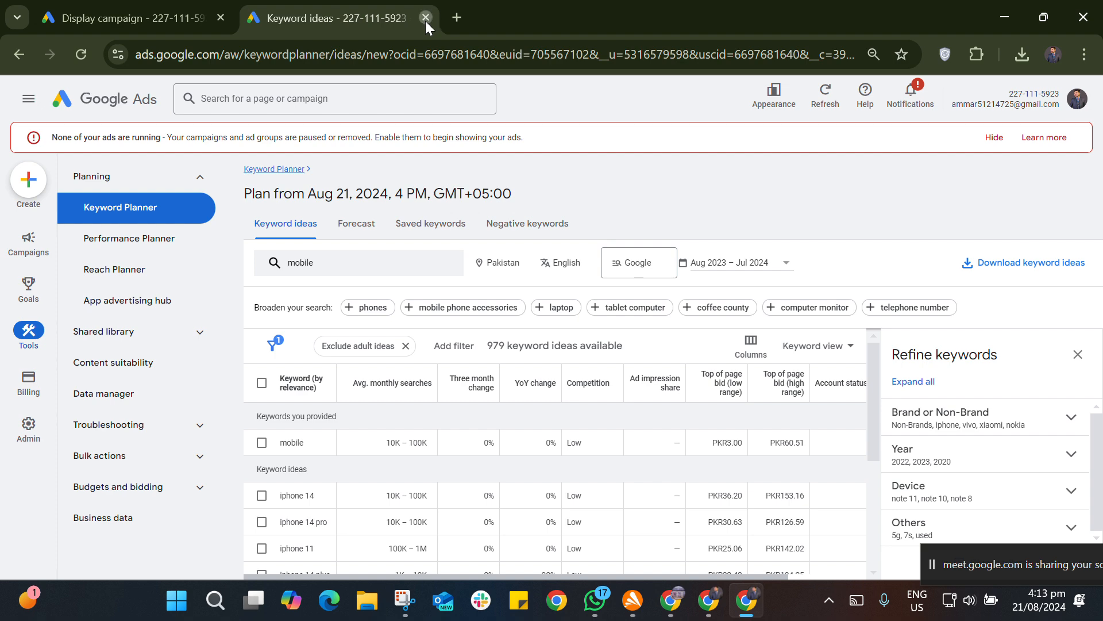
click(425, 18)
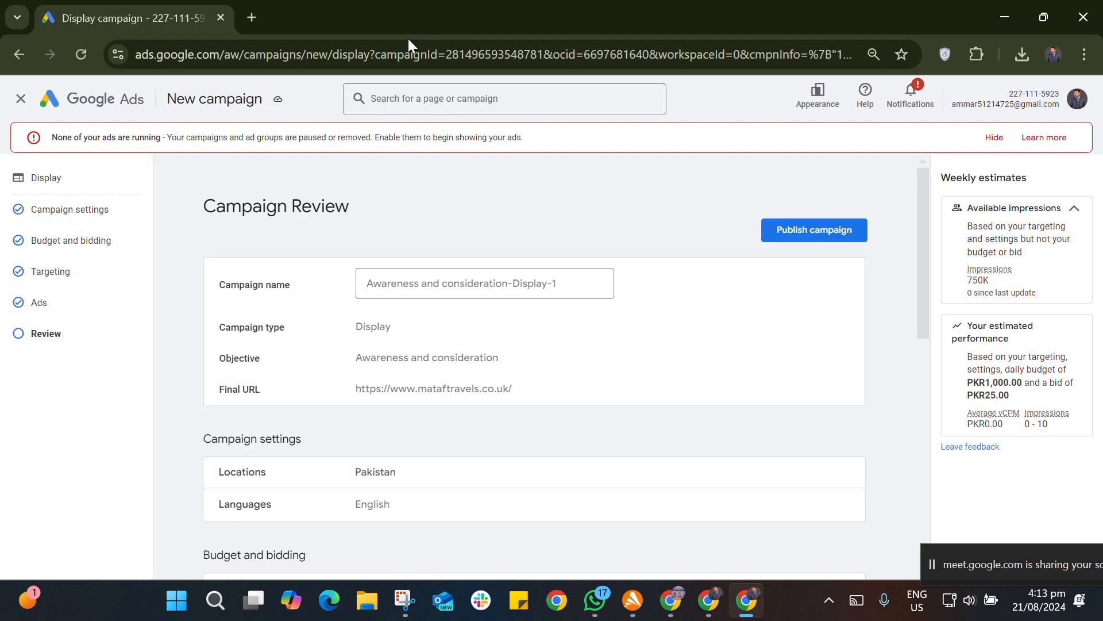
- Search Google for "keyword planner" in a new tab and open Keyword Planner with the entry named Google Ads account
click(251, 18)
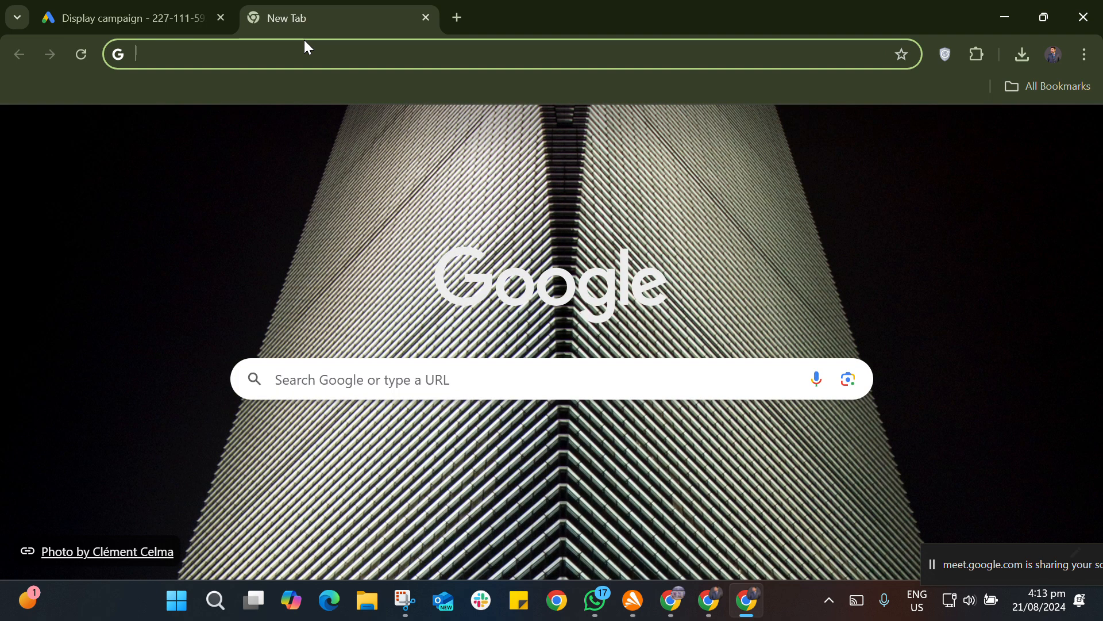
text(keyword planner)
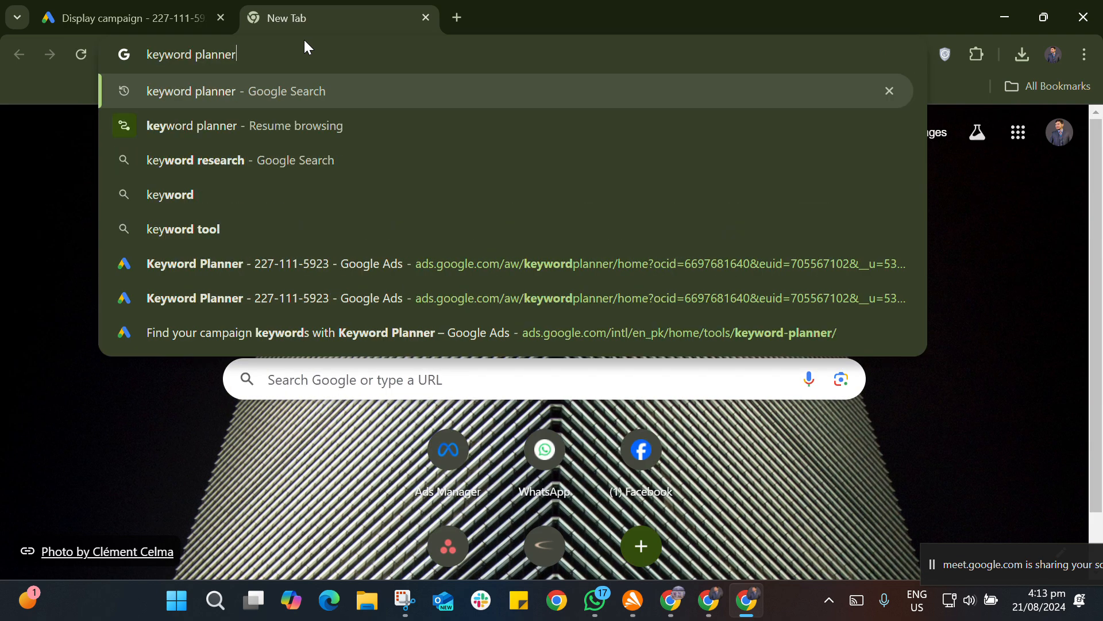
key(Return)
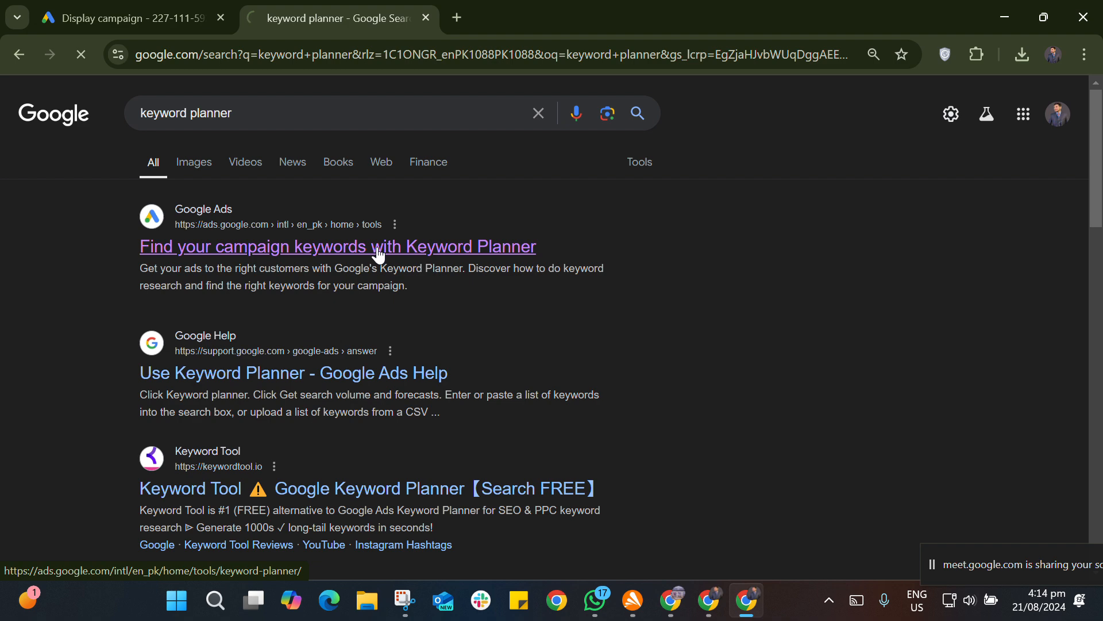
click(380, 253)
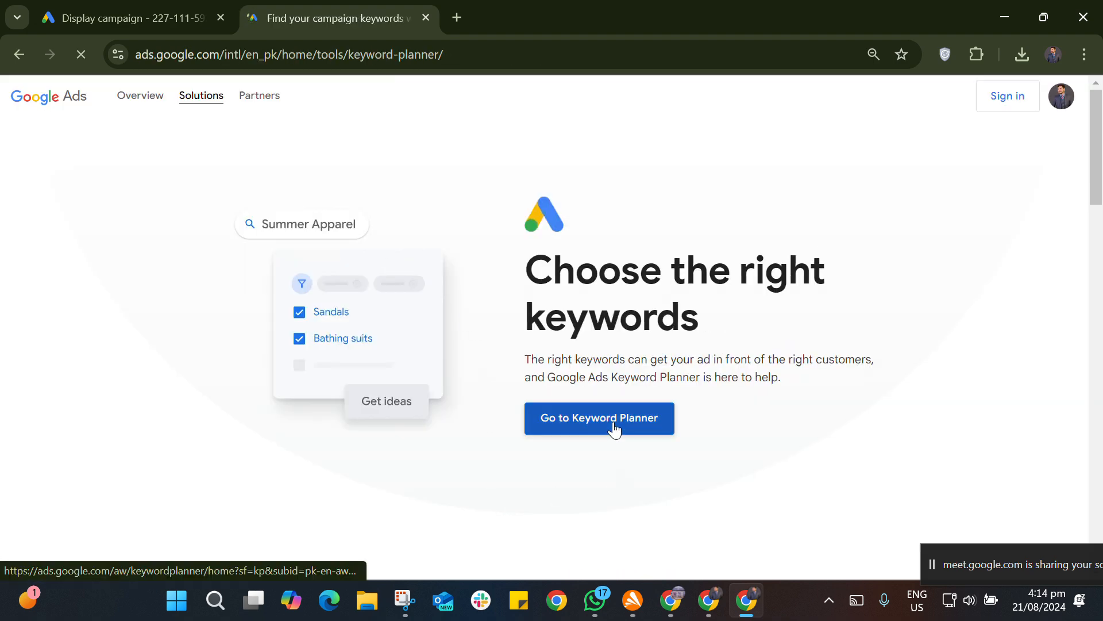
click(615, 428)
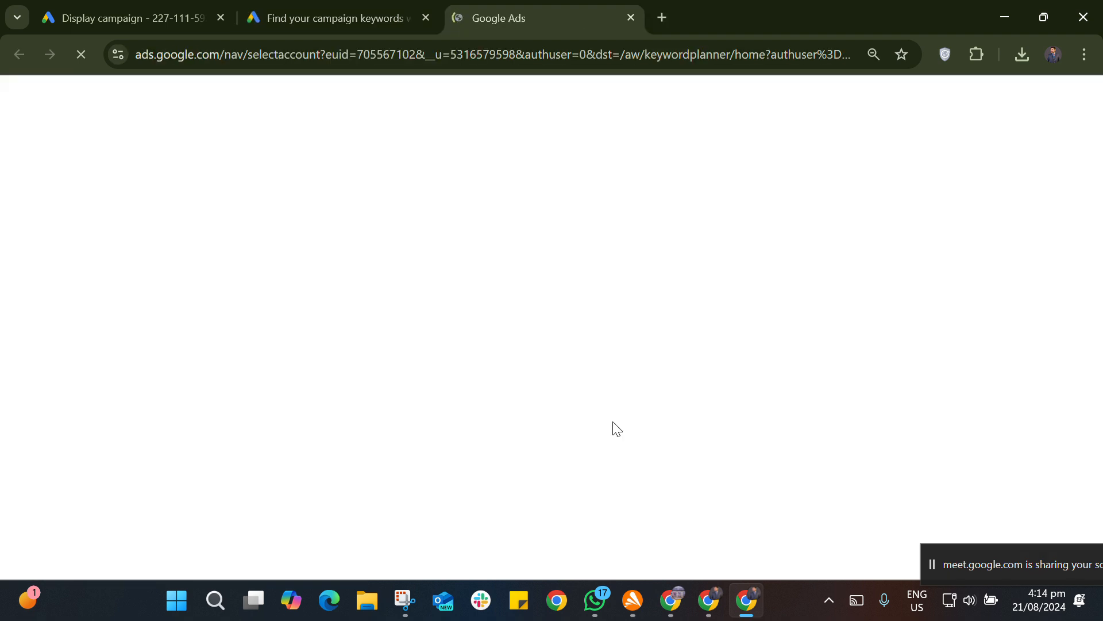
scroll(550, 442, down, 1)
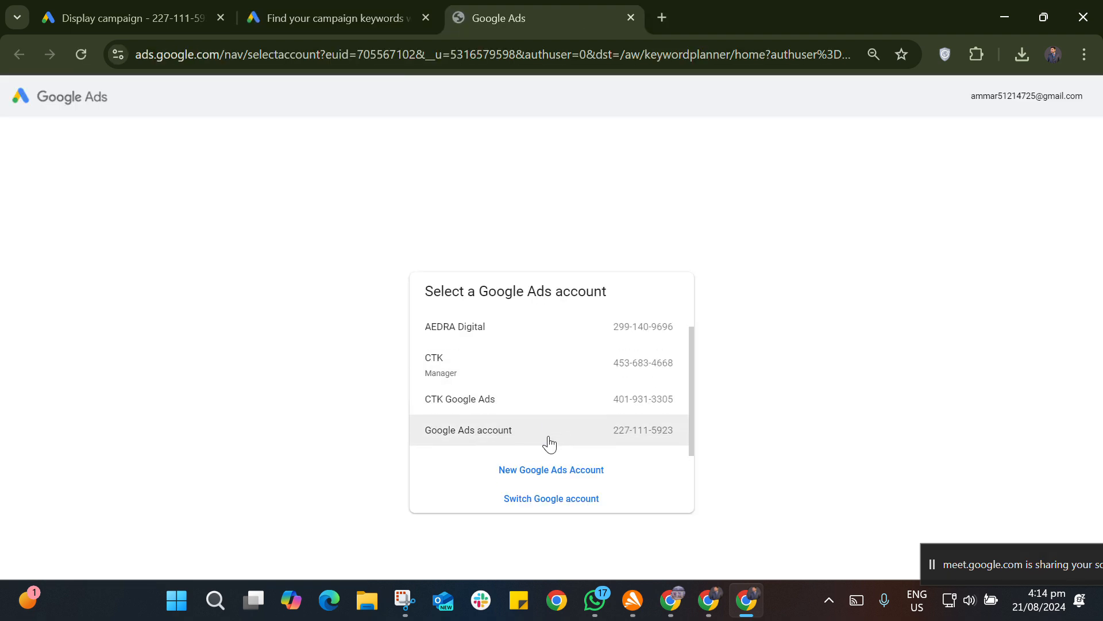
click(549, 441)
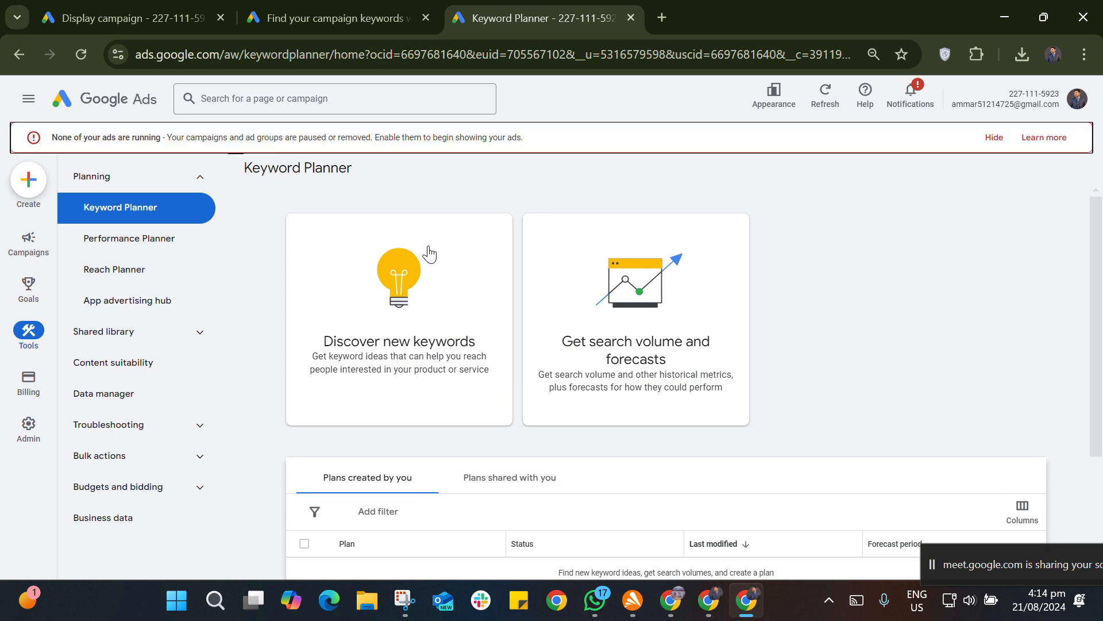
- Discover new keywords in Keyword Planner for the product term "toys"
click(426, 251)
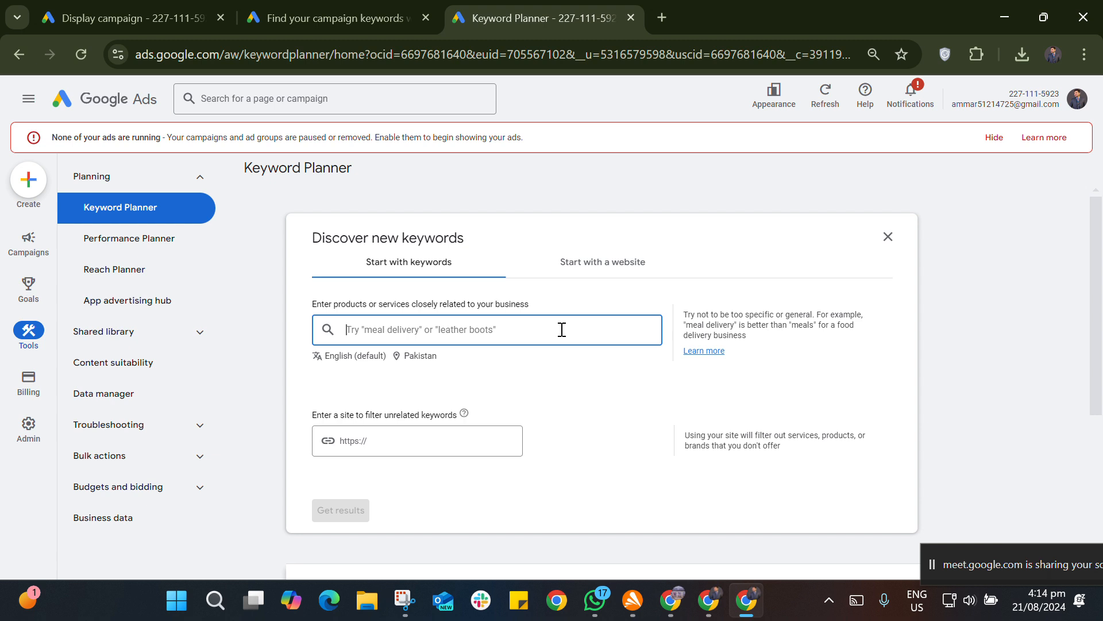
text(toys)
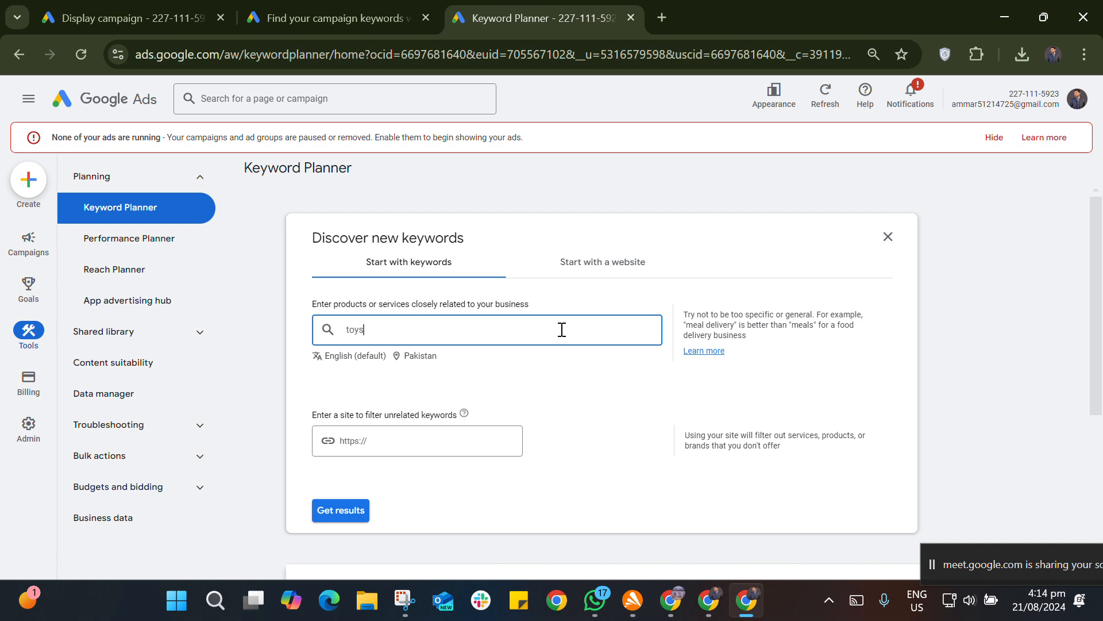
key(Return)
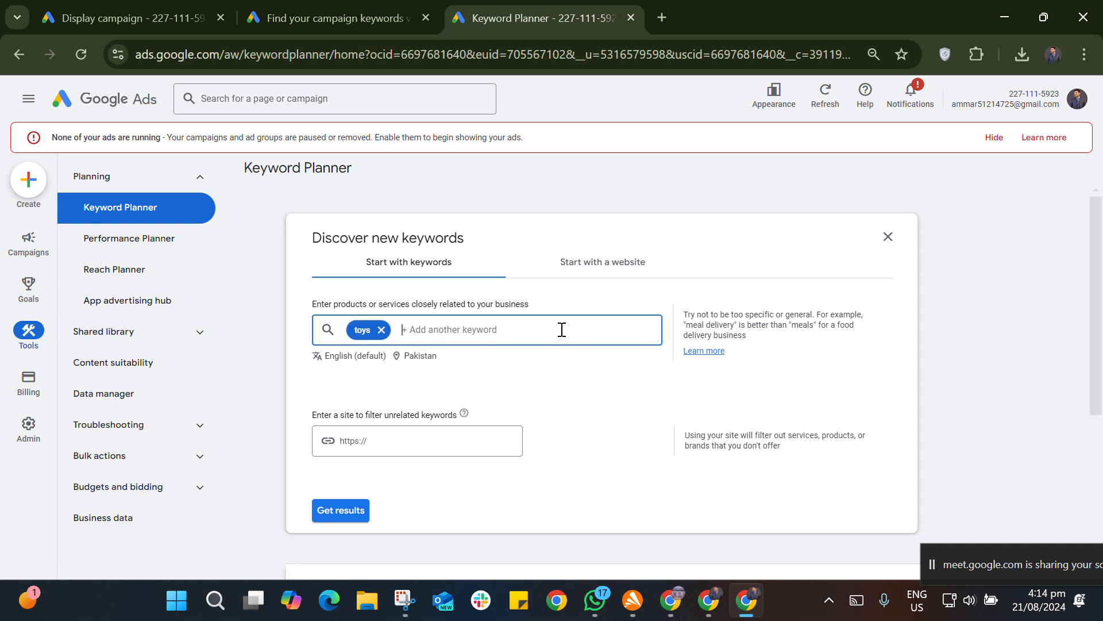
click(337, 515)
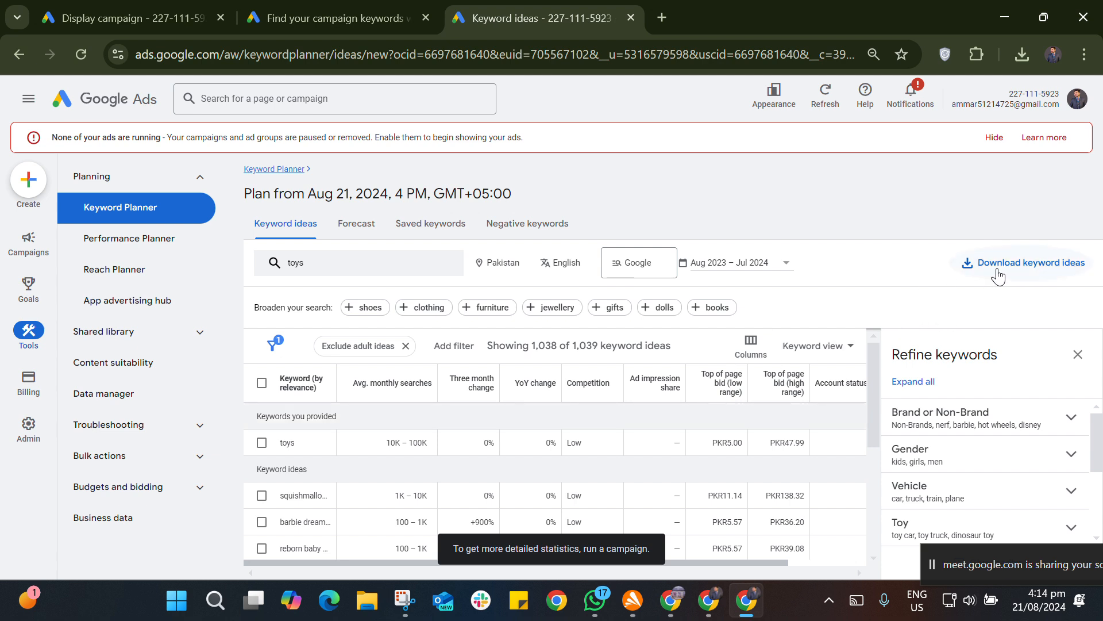
- Download the toys keyword ideas as a .csv file, open it in Excel and dismiss the Office activation wizard
click(992, 265)
click(1007, 283)
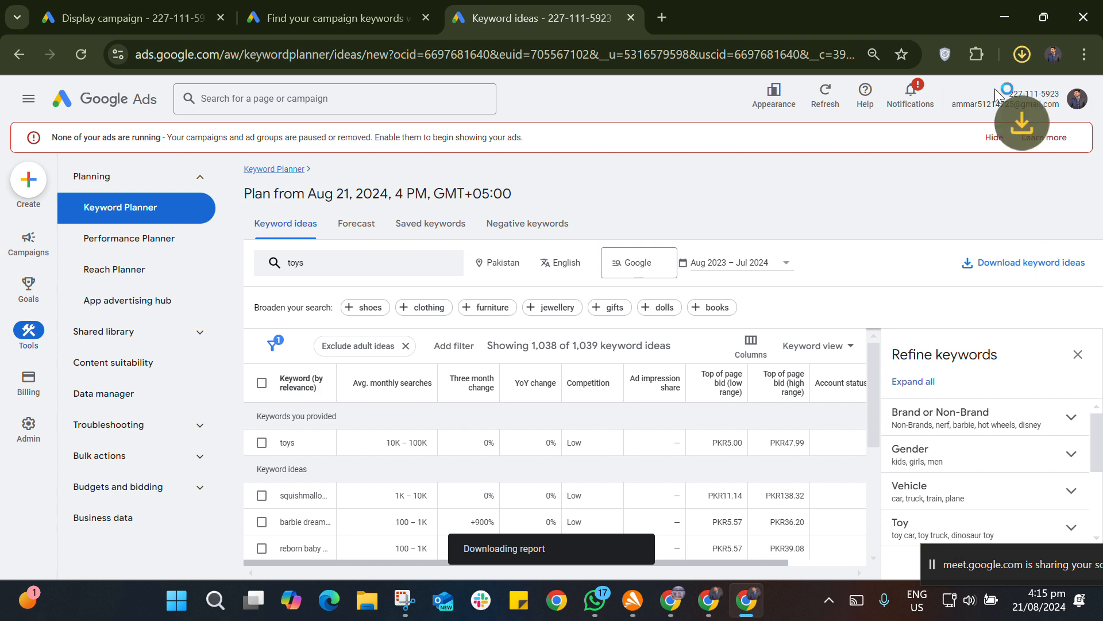
click(1021, 55)
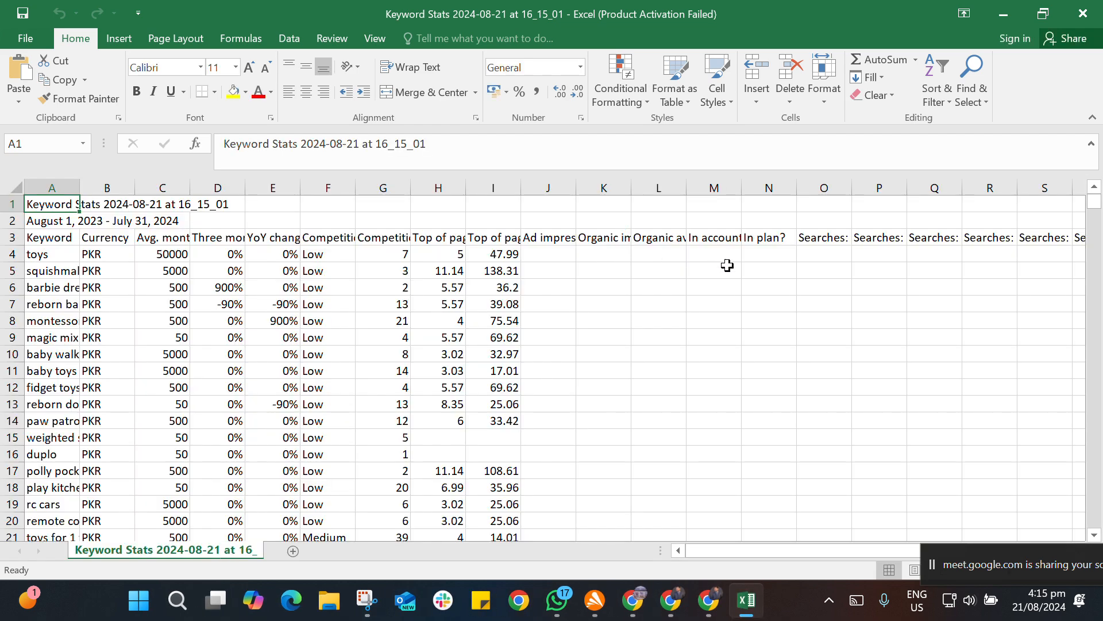
click(699, 343)
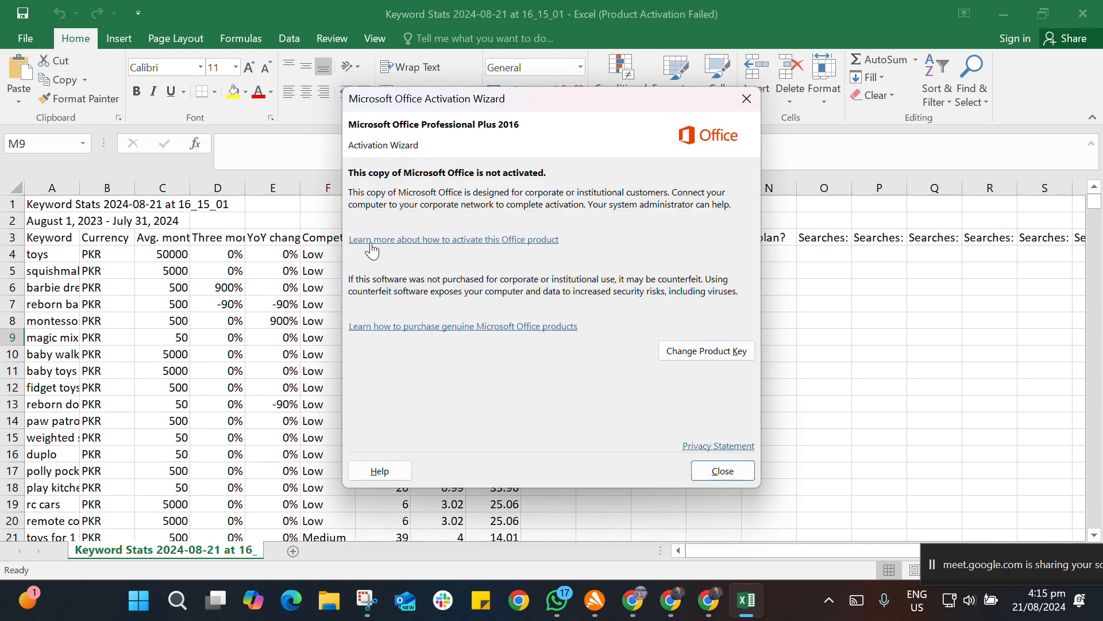
click(723, 471)
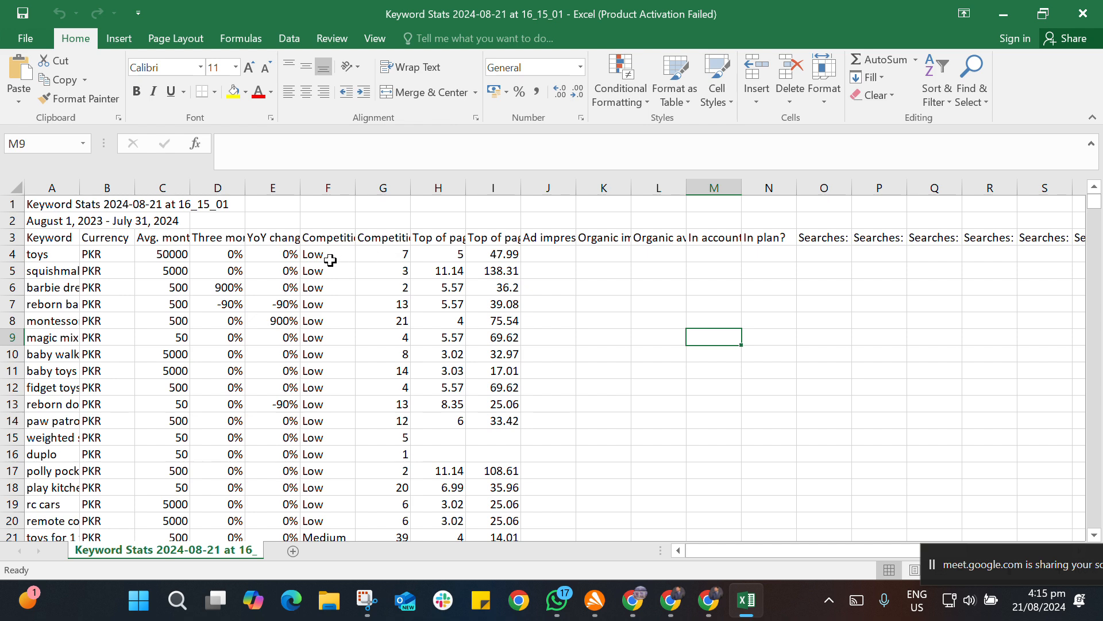
- Delete the Currency, Three month change and YoY change columns from the toys keyword sheet
click(107, 187)
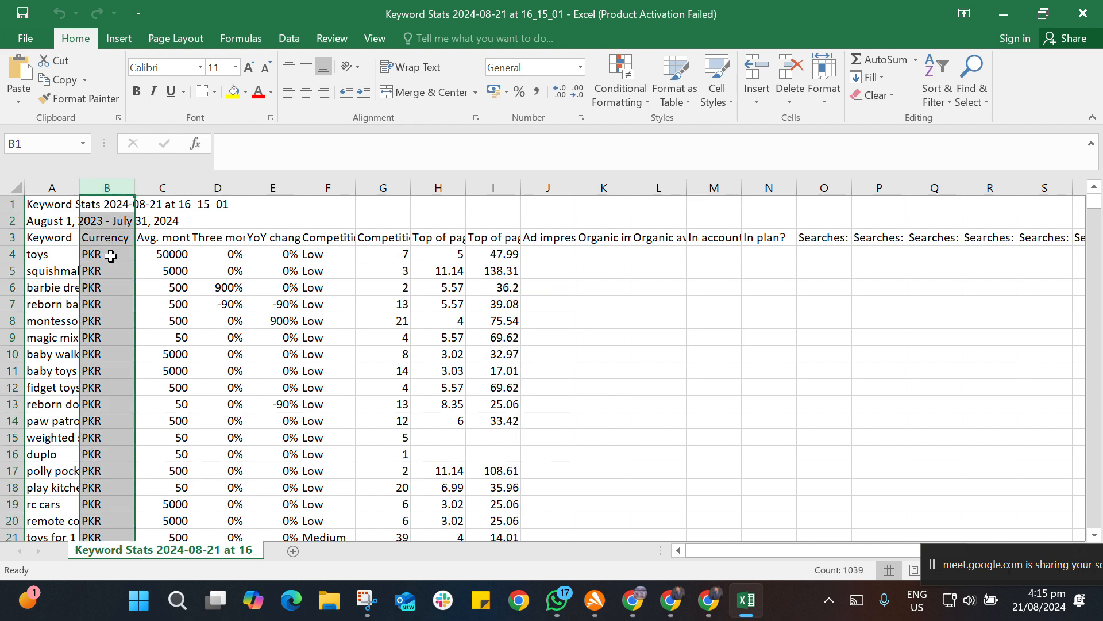
right_click(113, 260)
click(155, 396)
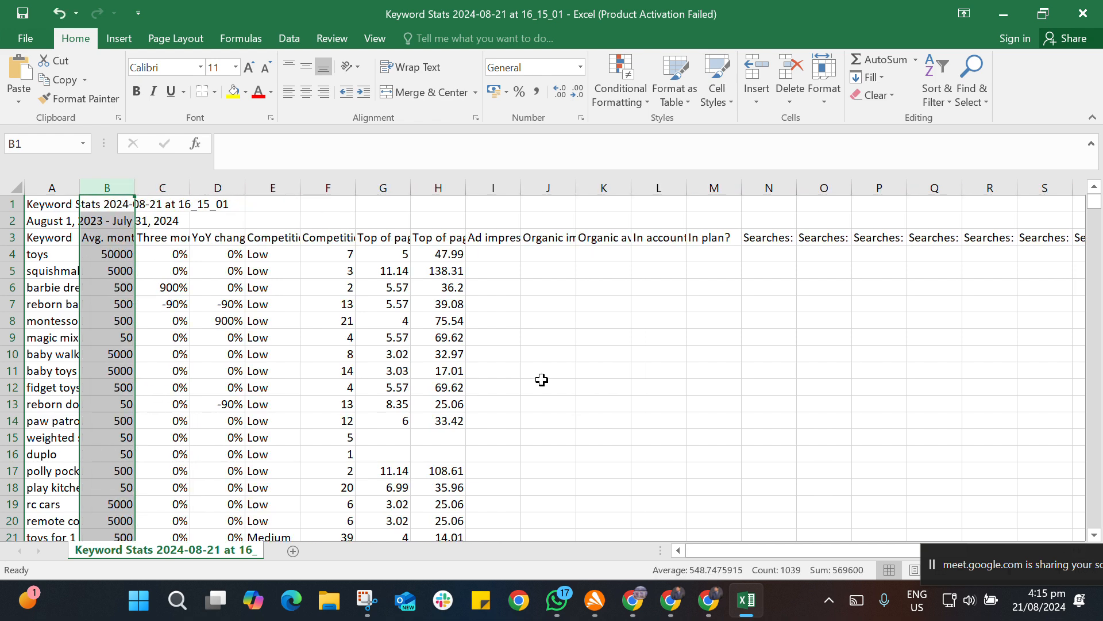
click(603, 359)
drag(152, 190, 217, 261)
right_click(217, 260)
click(290, 398)
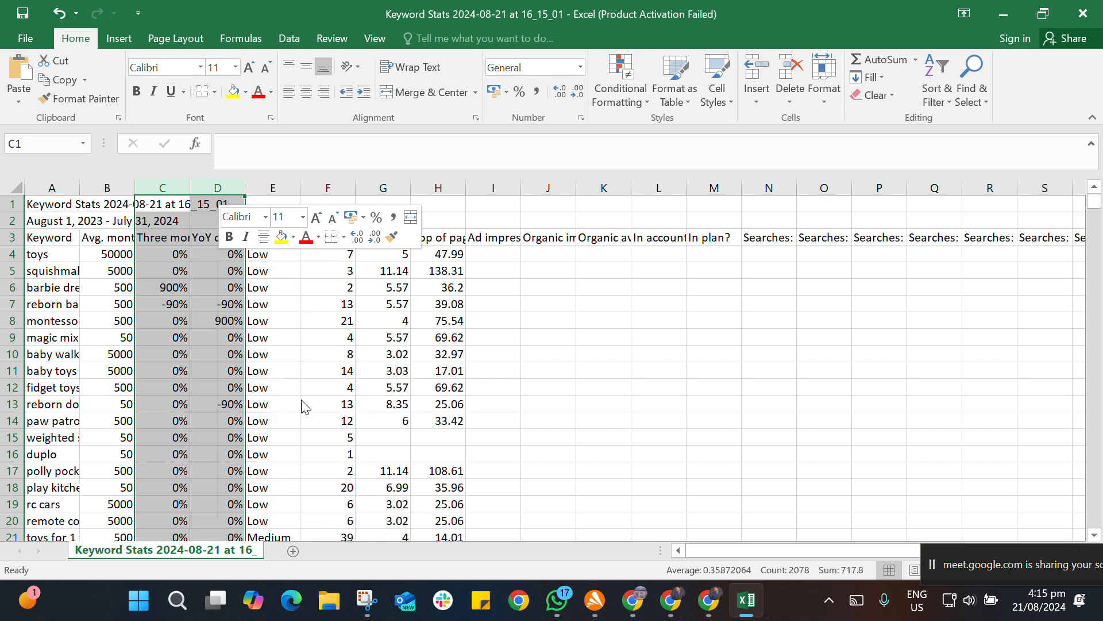
click(551, 384)
- Delete columns D through X of the toys sheet and widen columns A and B to fit their contents
drag(229, 187, 914, 385)
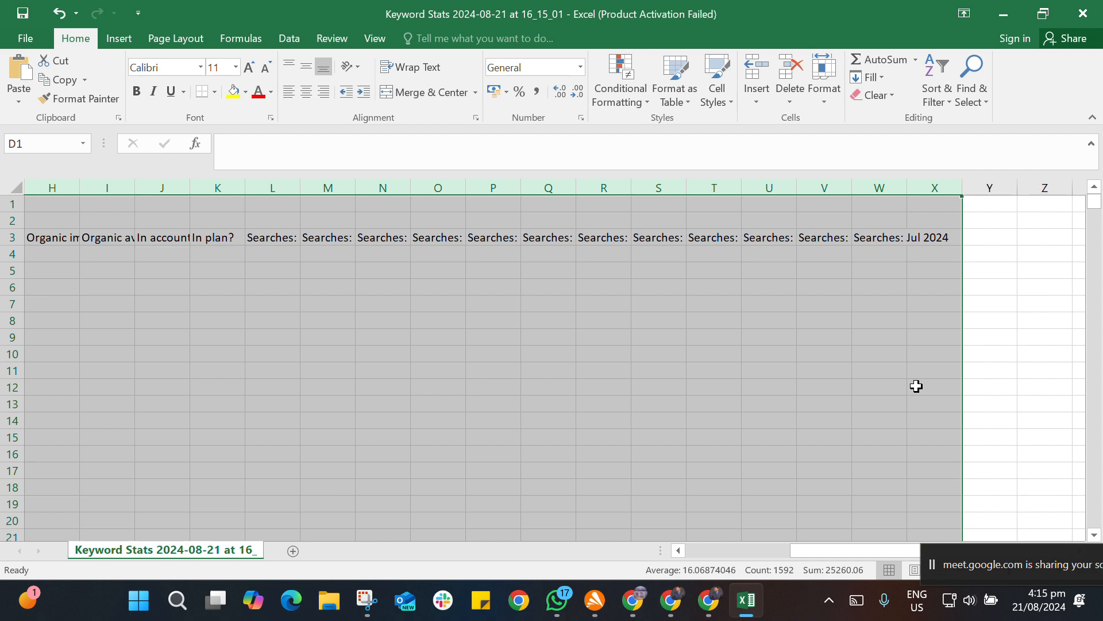
right_click(916, 386)
click(954, 270)
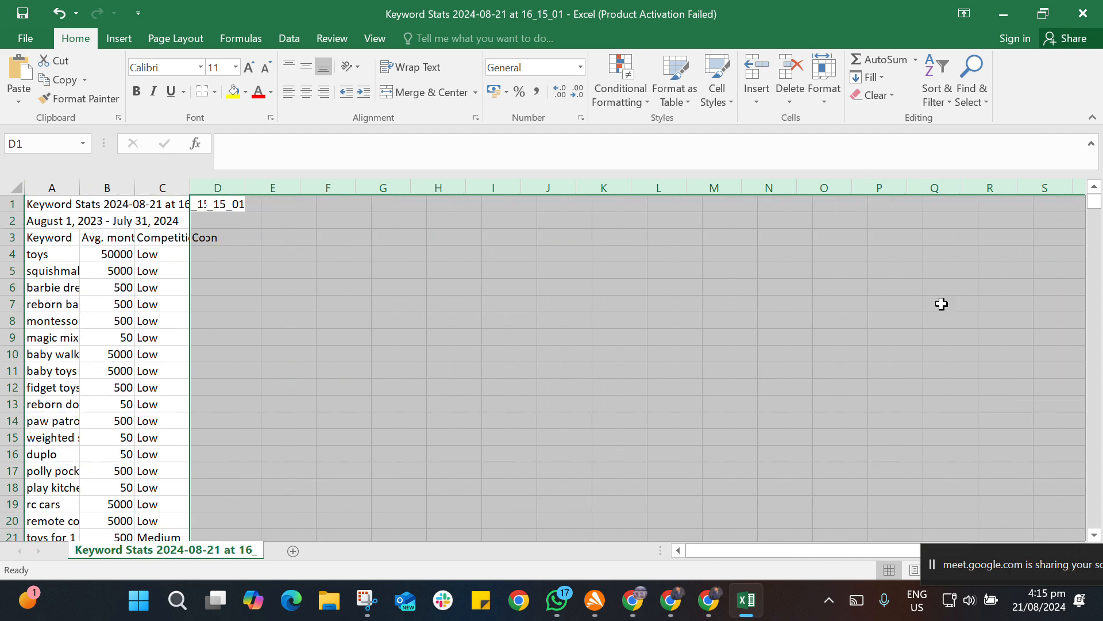
click(308, 362)
drag(81, 187, 231, 213)
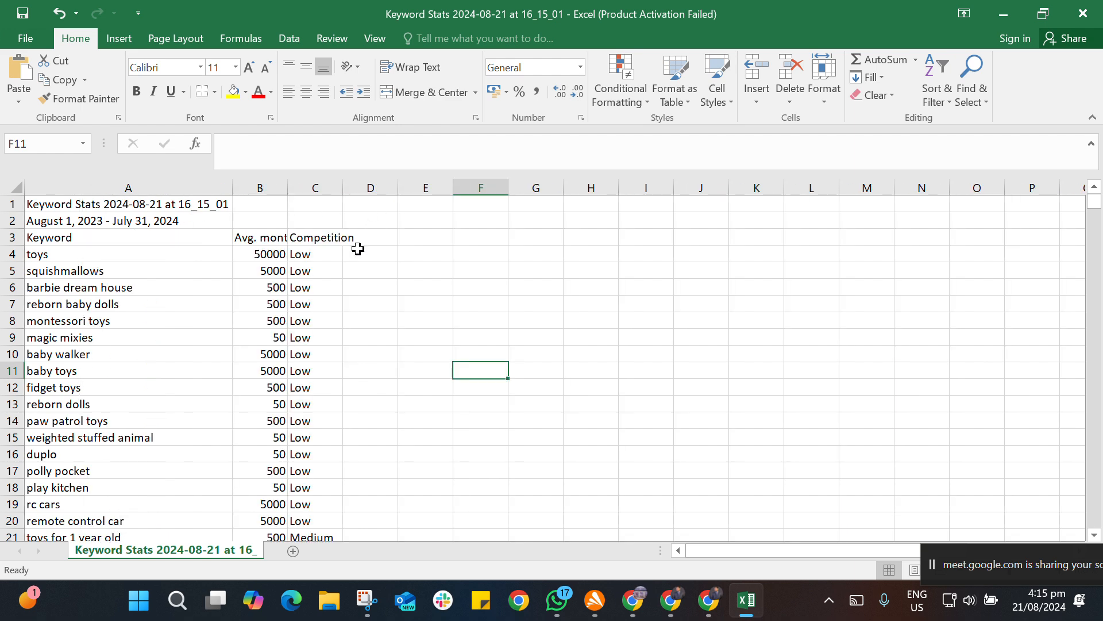
double_click(287, 187)
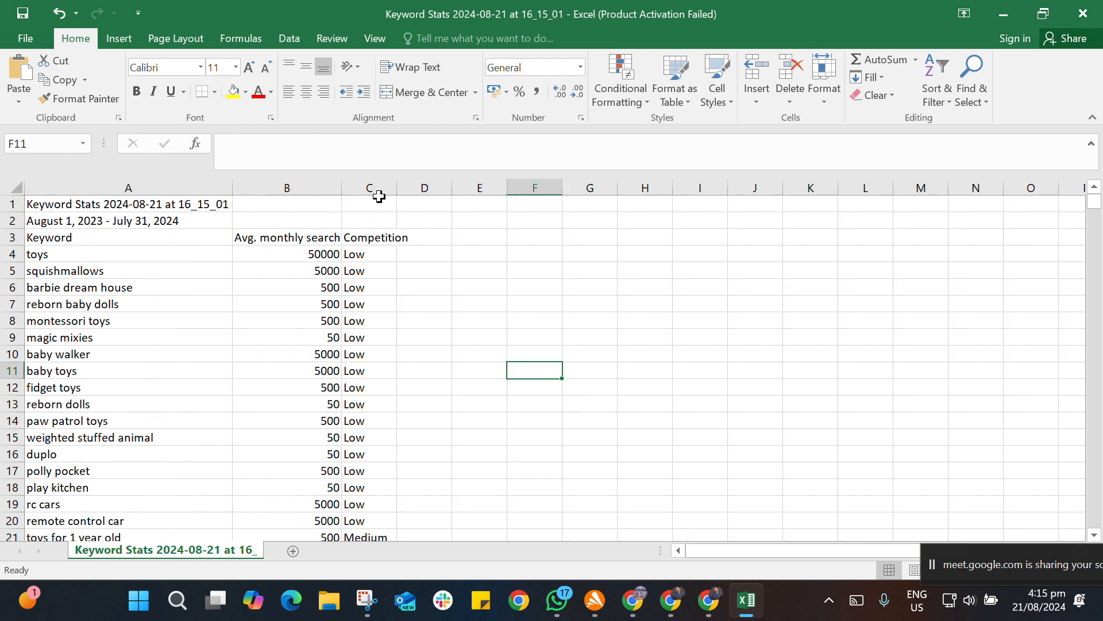
- Add a filter to the average monthly searches column (column B) of the toys keyword sheet
click(333, 188)
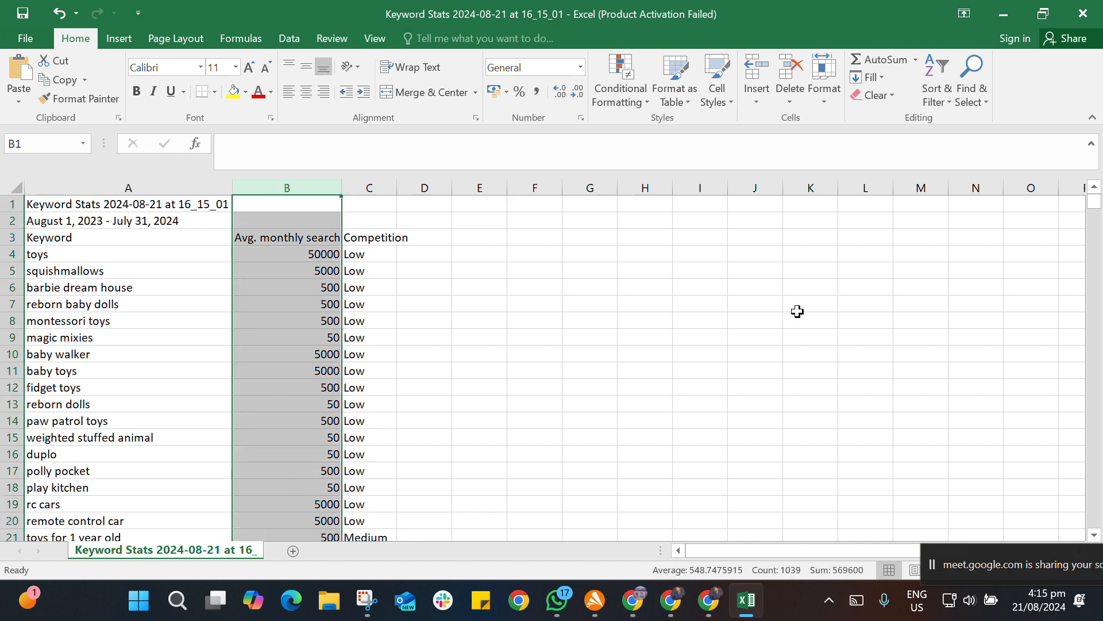
click(950, 103)
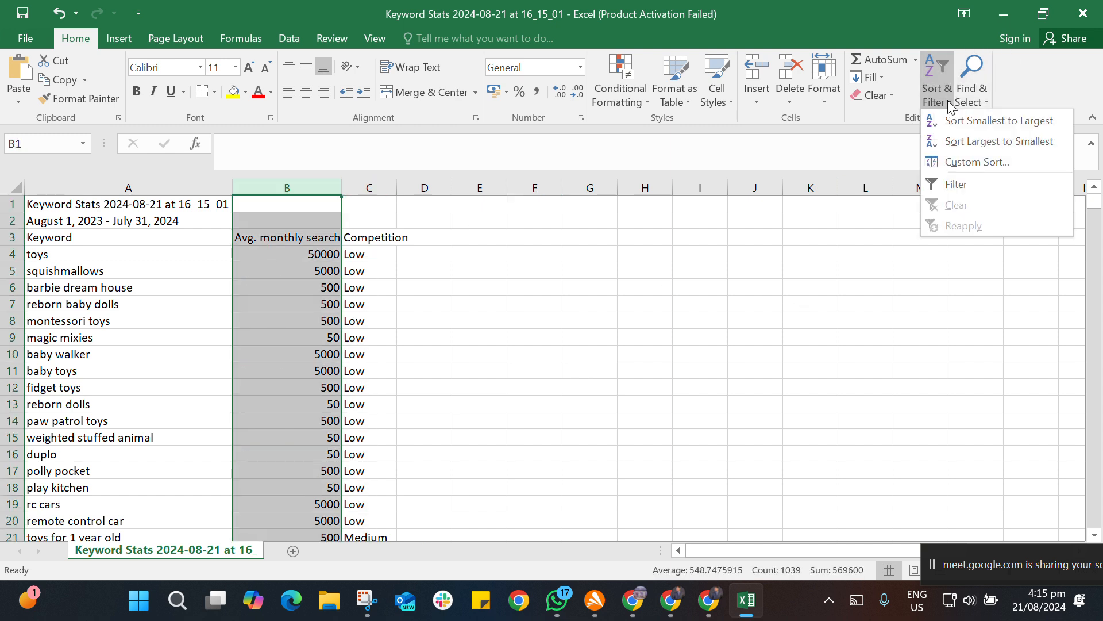
click(959, 184)
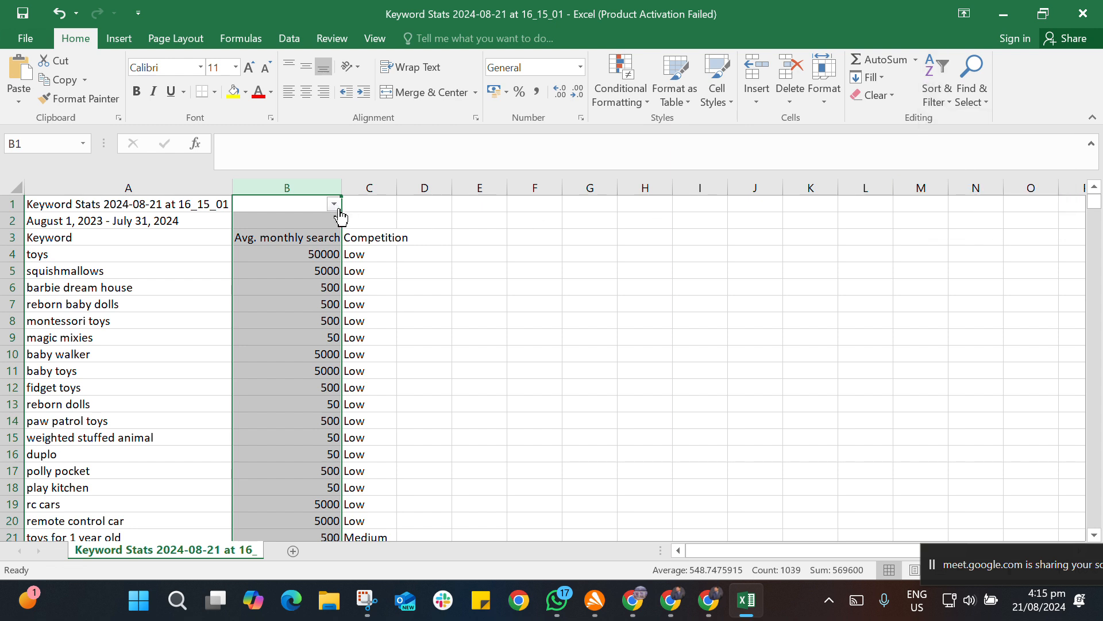
- Filter column B of the toys sheet to show only the 5000 and 50000 values, excluding 0, 50, 500, the header text and blanks
click(333, 203)
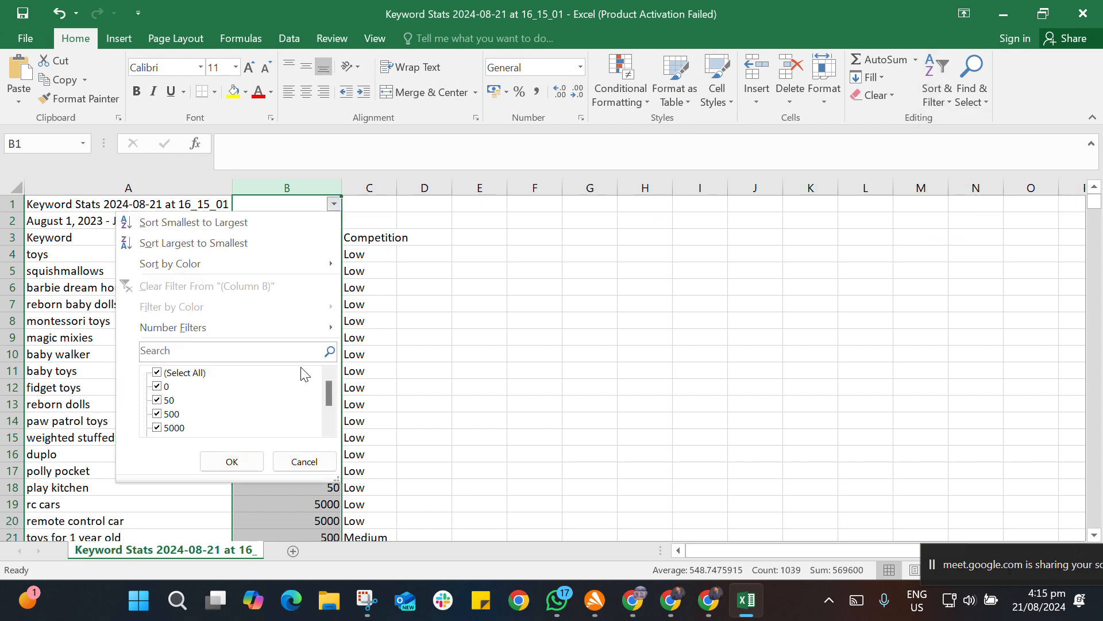
drag(329, 390, 333, 424)
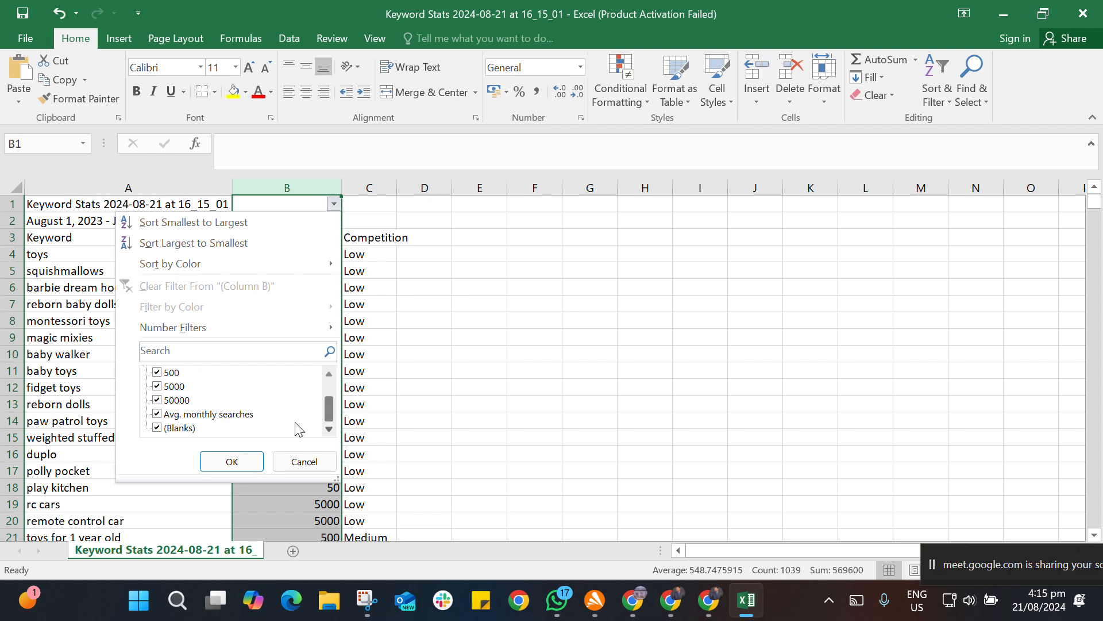
click(168, 415)
click(160, 429)
click(166, 373)
scroll(166, 390, up, 1)
click(167, 400)
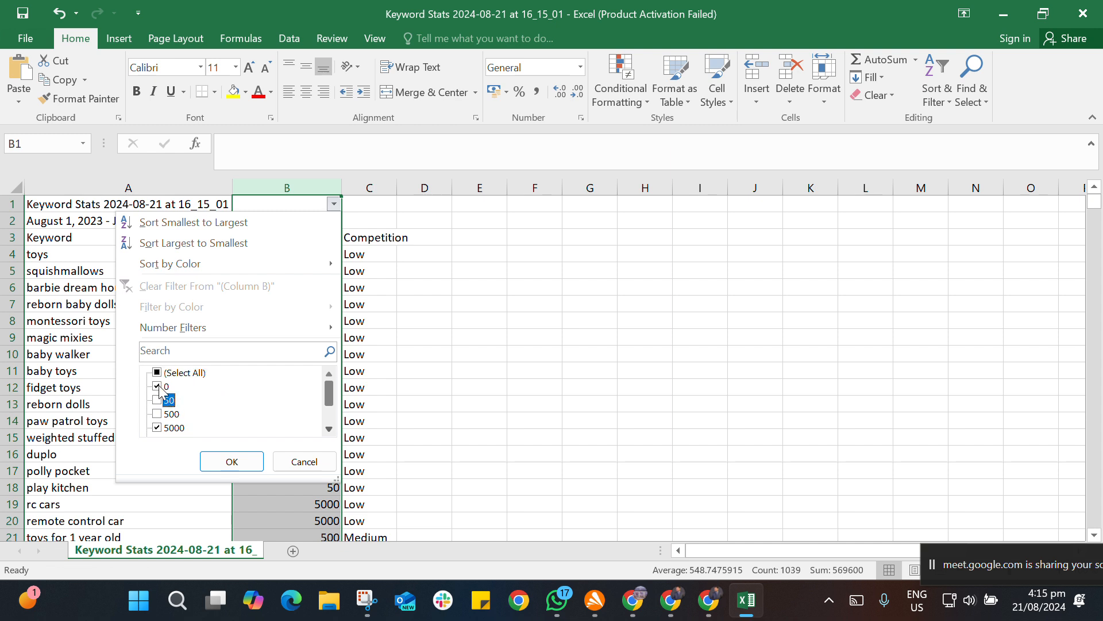
click(159, 387)
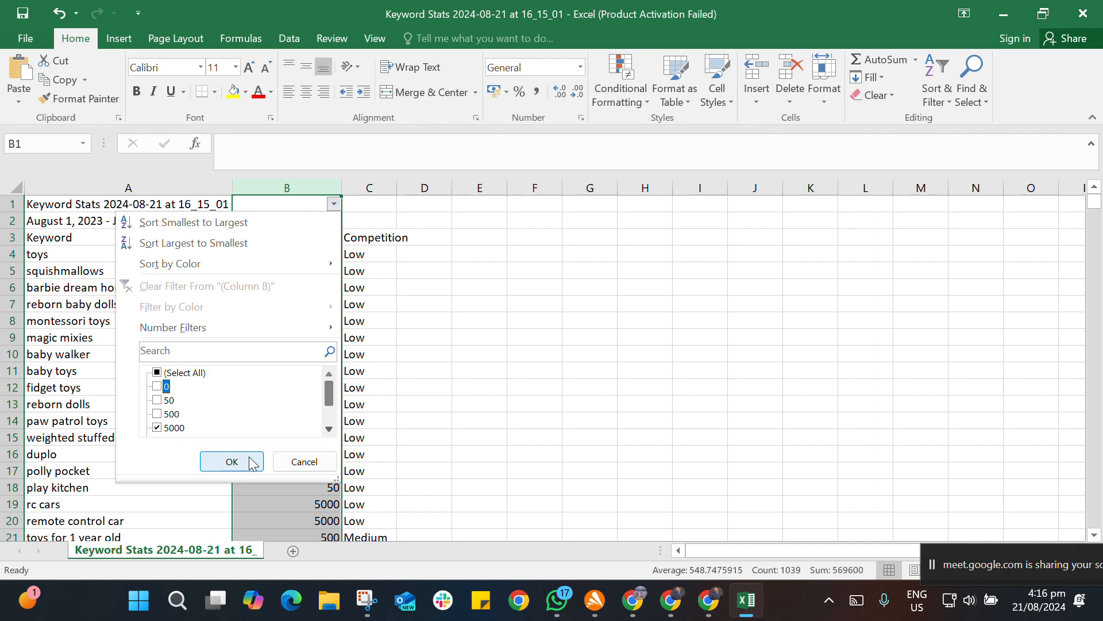
click(232, 461)
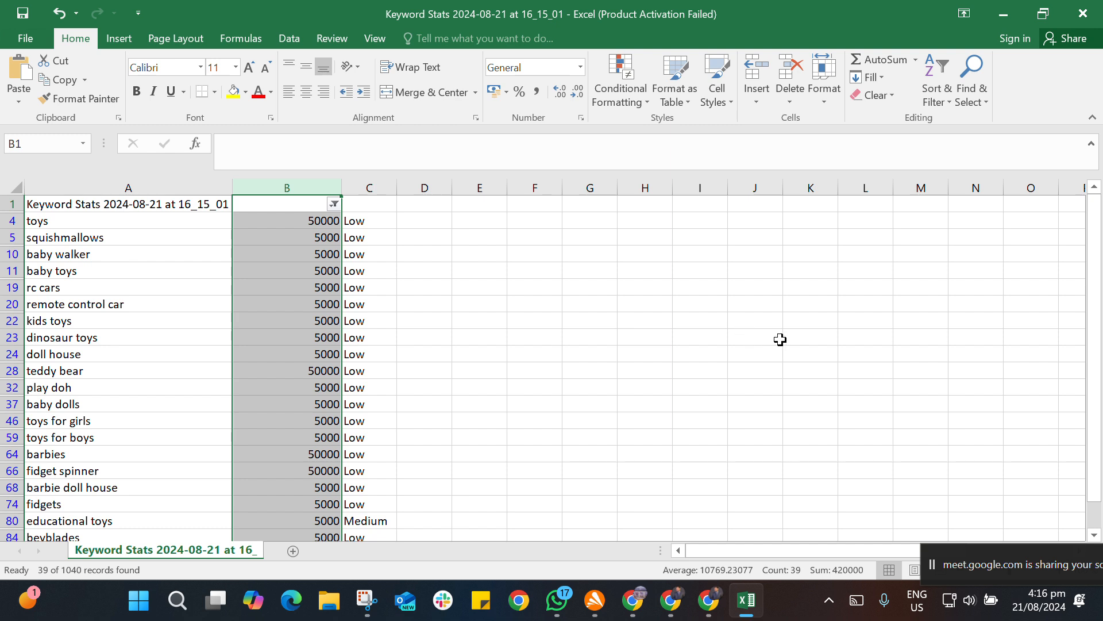
- Close the toys workbook and both Keyword Planner browser tabs, keeping only the display campaign tab open
click(1082, 13)
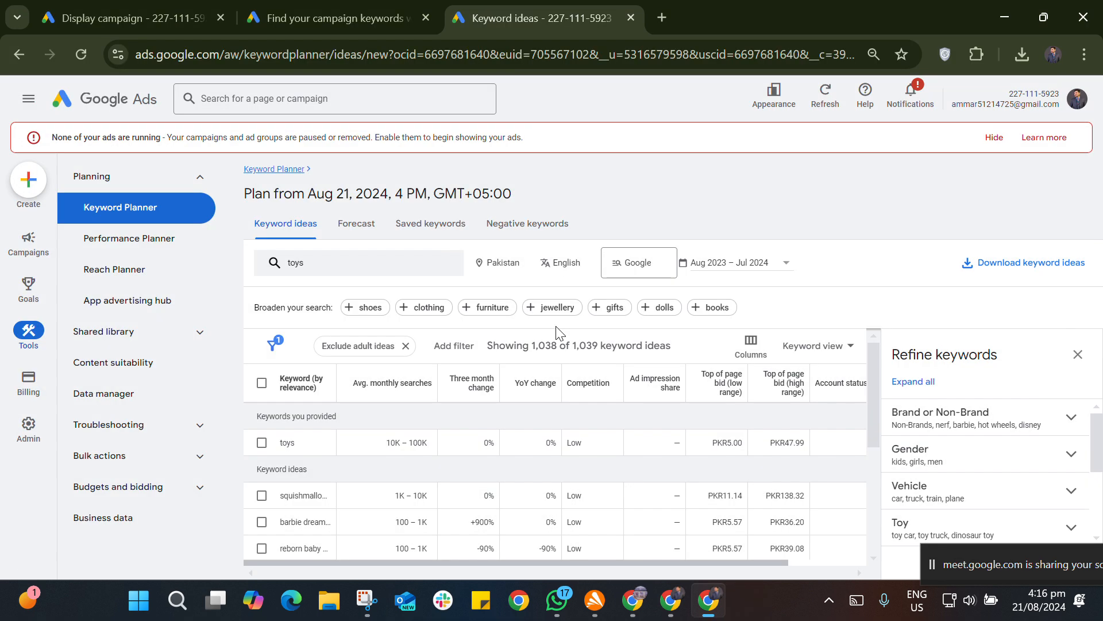
click(426, 17)
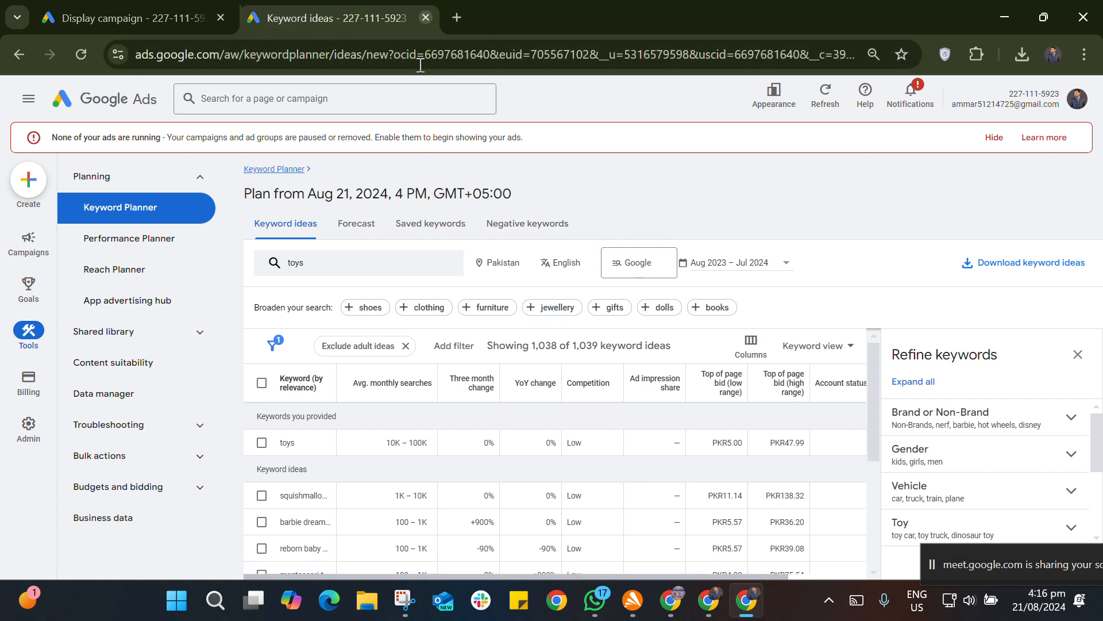
click(425, 18)
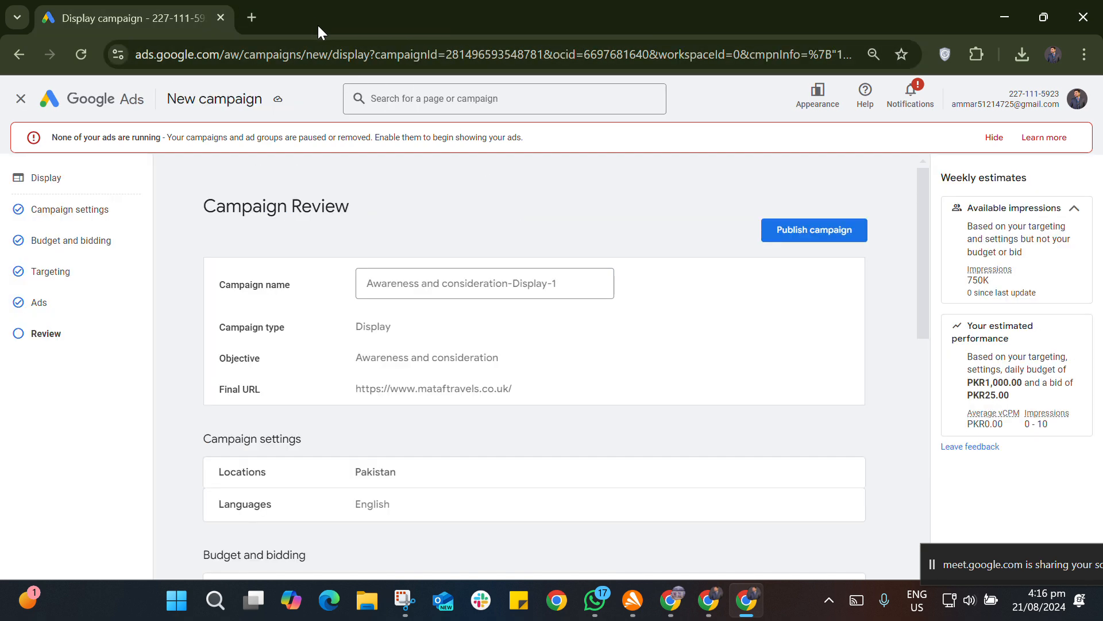
- Open Google Ads Keyword Planner in a new browser tab and select the same ads account as the display campaign
click(251, 18)
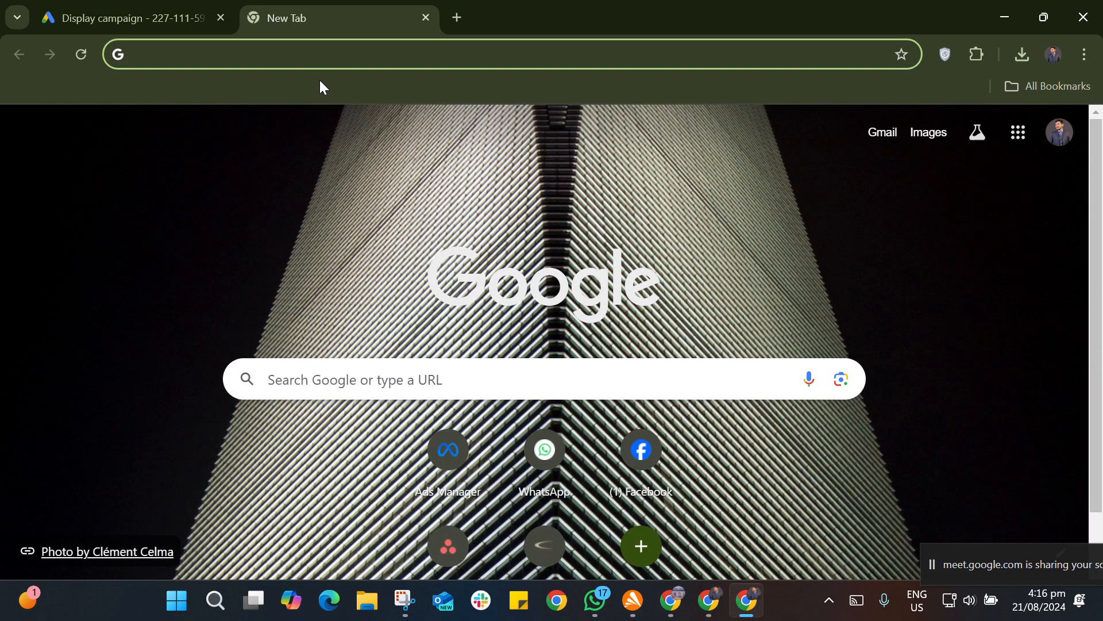
text(ke)
click(320, 81)
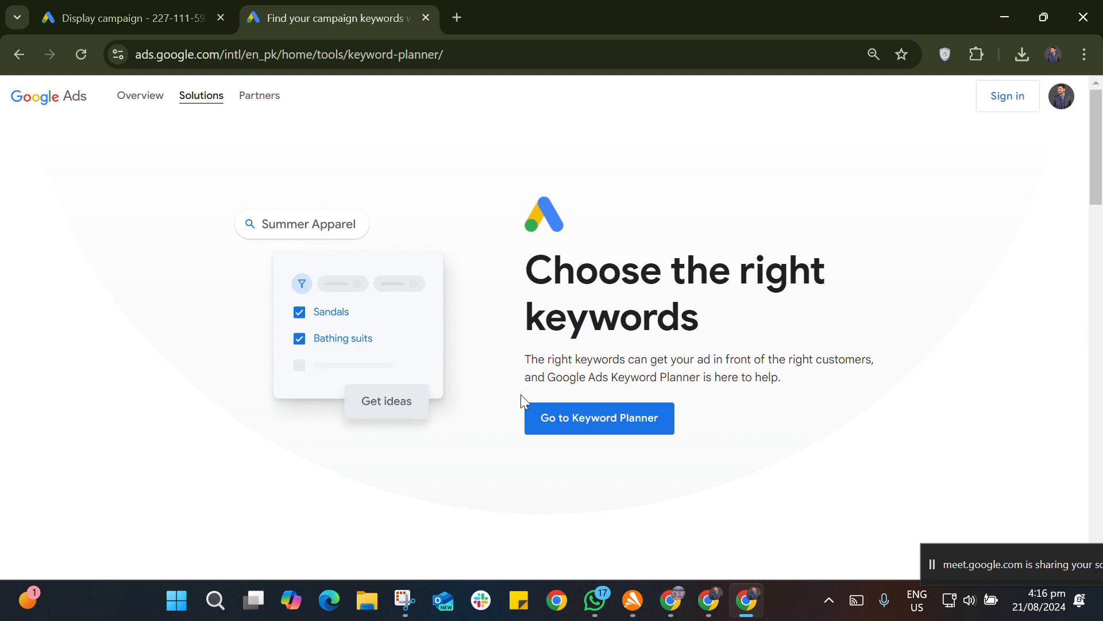
click(554, 416)
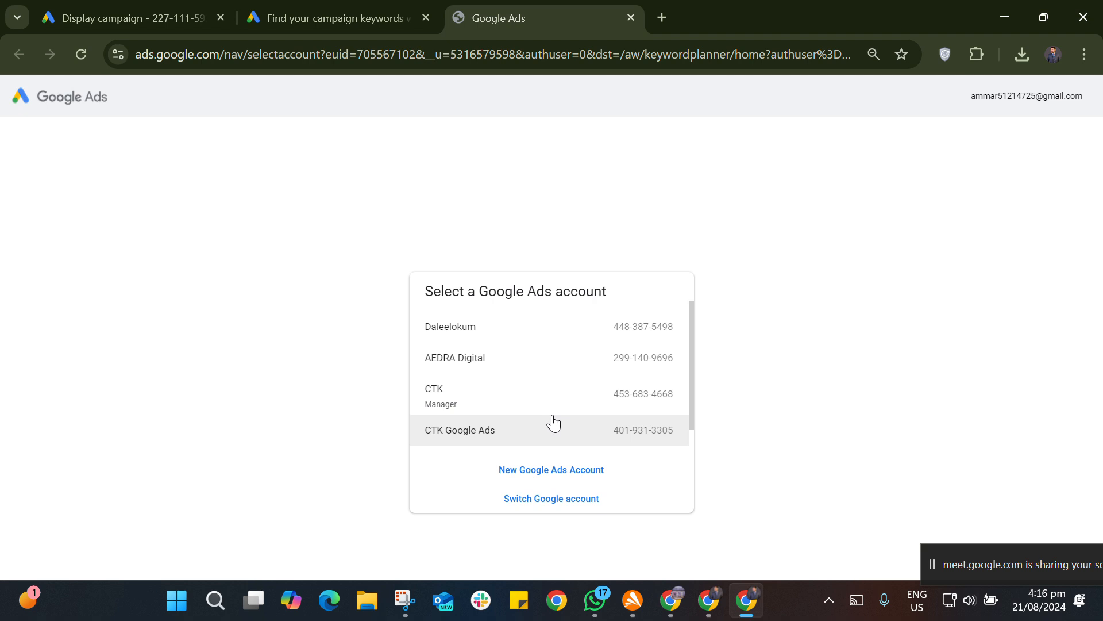
scroll(553, 416, down, 1)
scroll(553, 423, down, 1)
click(561, 429)
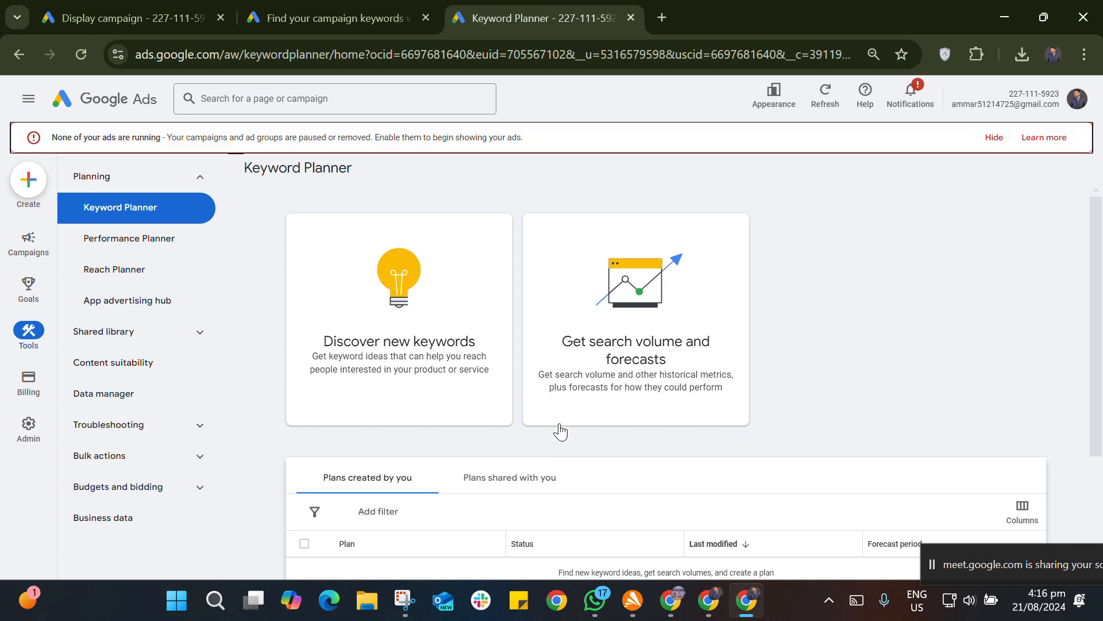
- Discover new keywords in Keyword Planner for the product term "real estate"
click(464, 378)
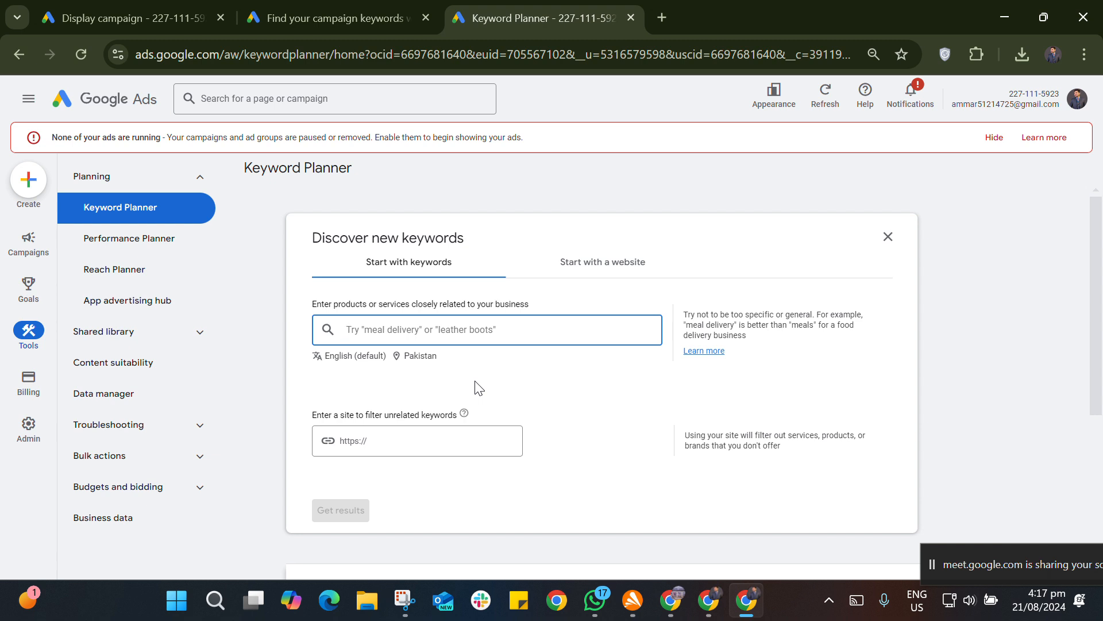
text(real)
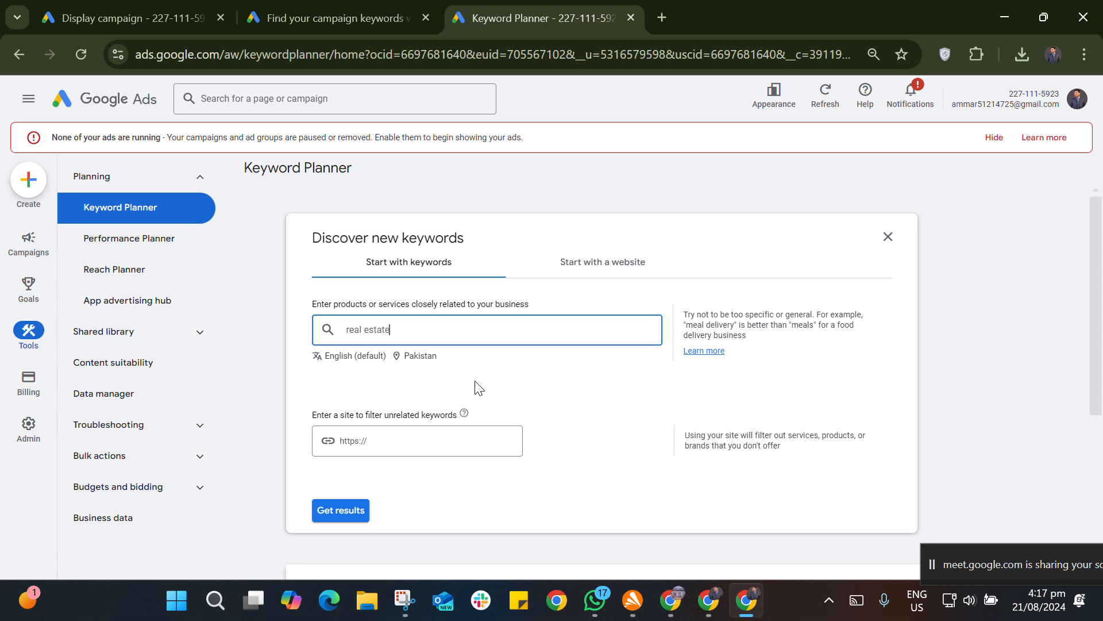
text( estate)
key(Return)
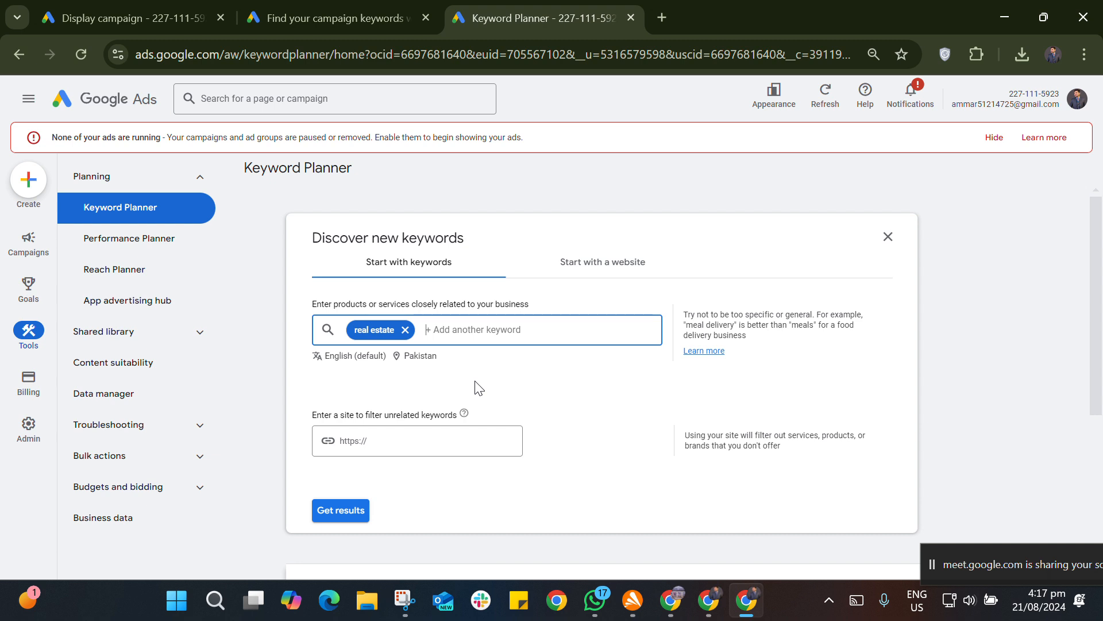
click(340, 520)
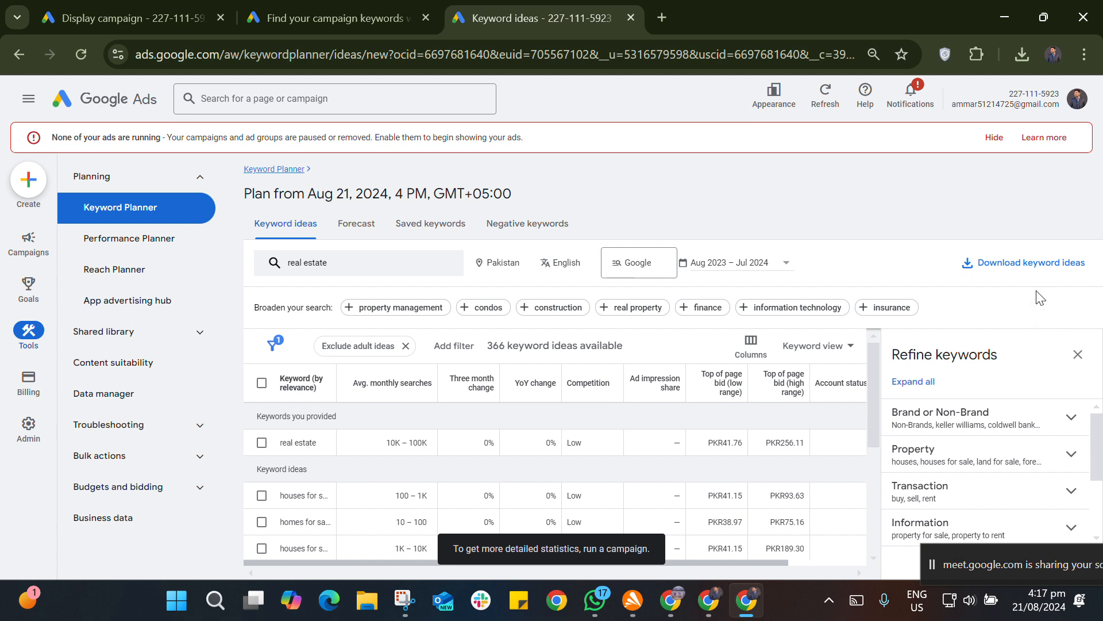
- Download the real estate keyword ideas as a .csv file, open it in Excel and dismiss the Office activation wizard
click(973, 265)
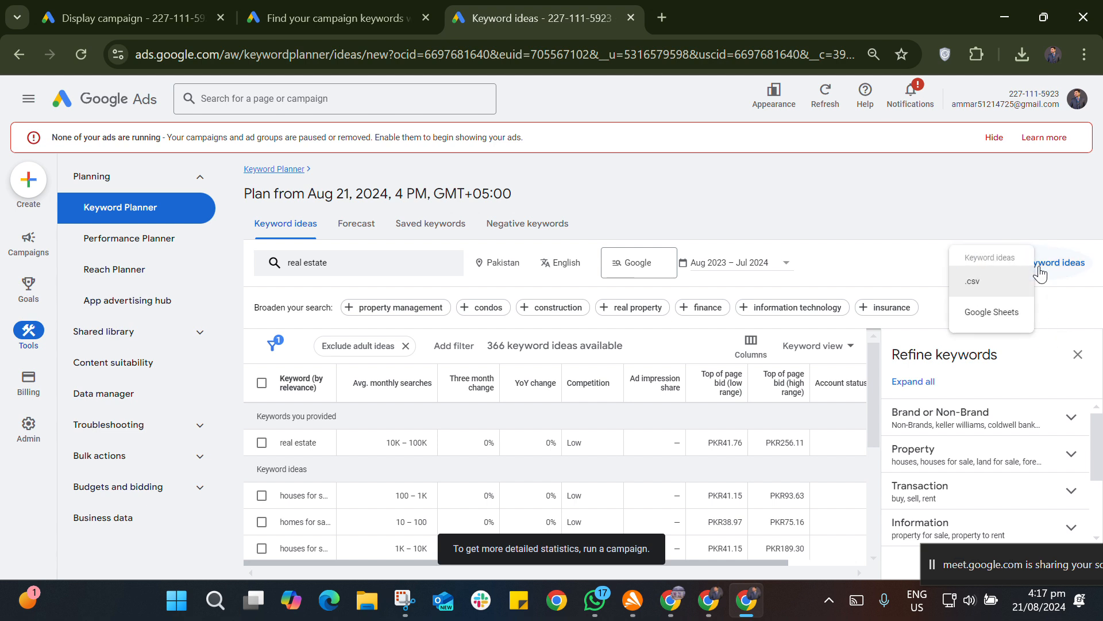
click(996, 286)
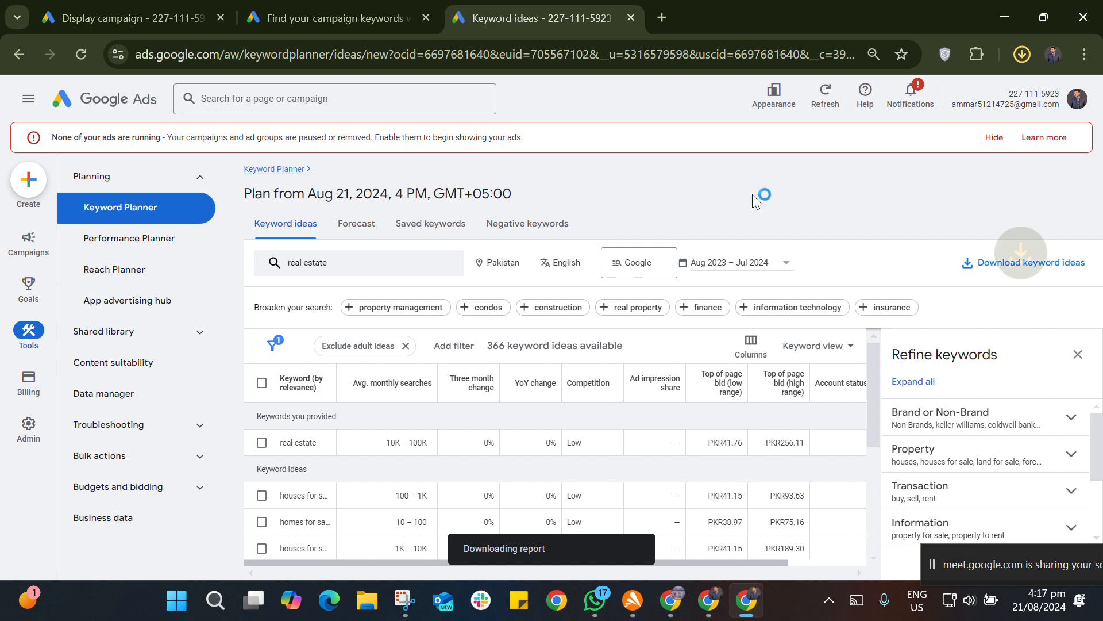
click(1019, 62)
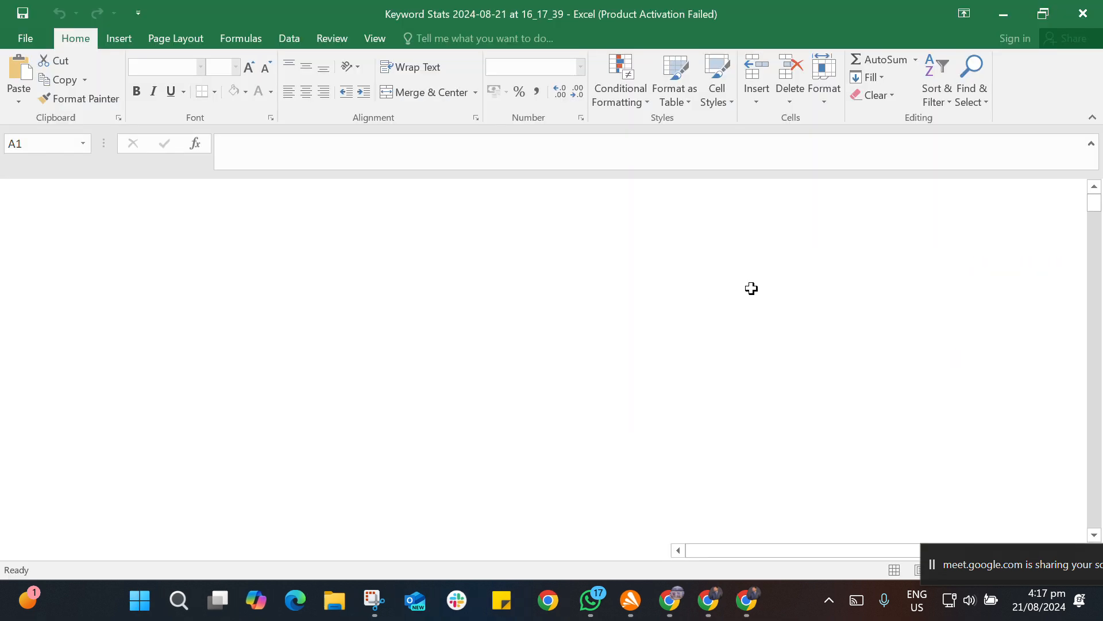
click(600, 351)
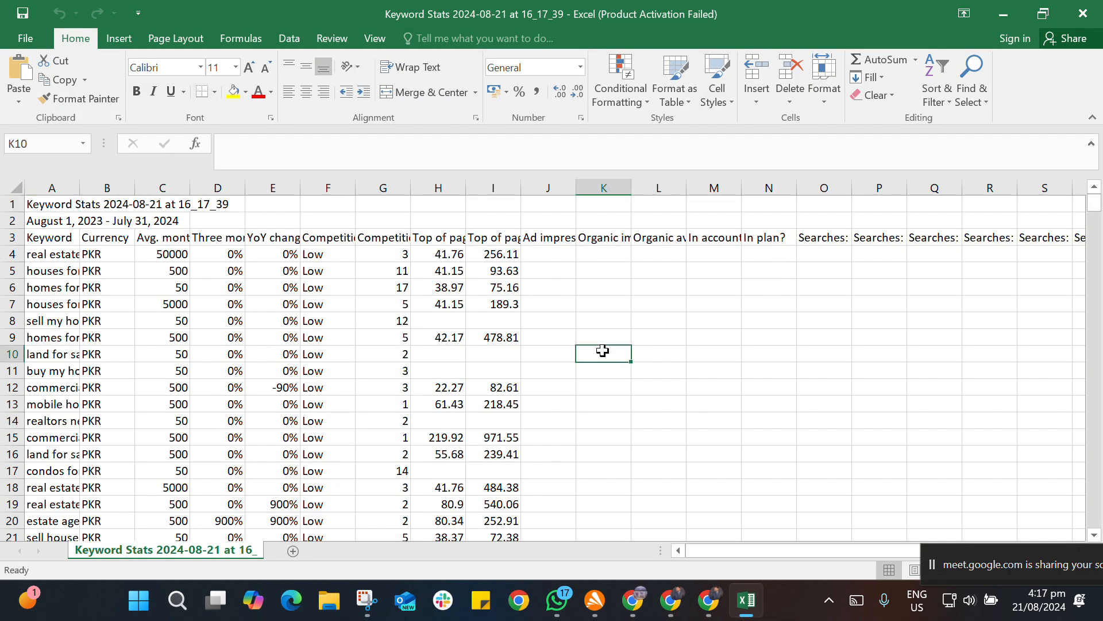
click(644, 294)
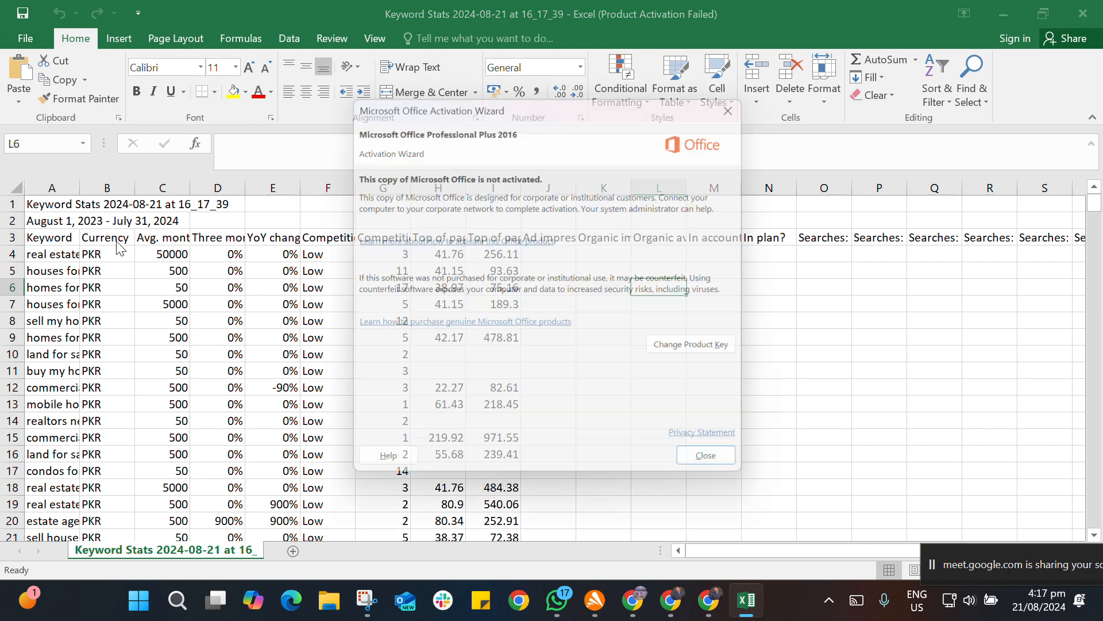
click(719, 471)
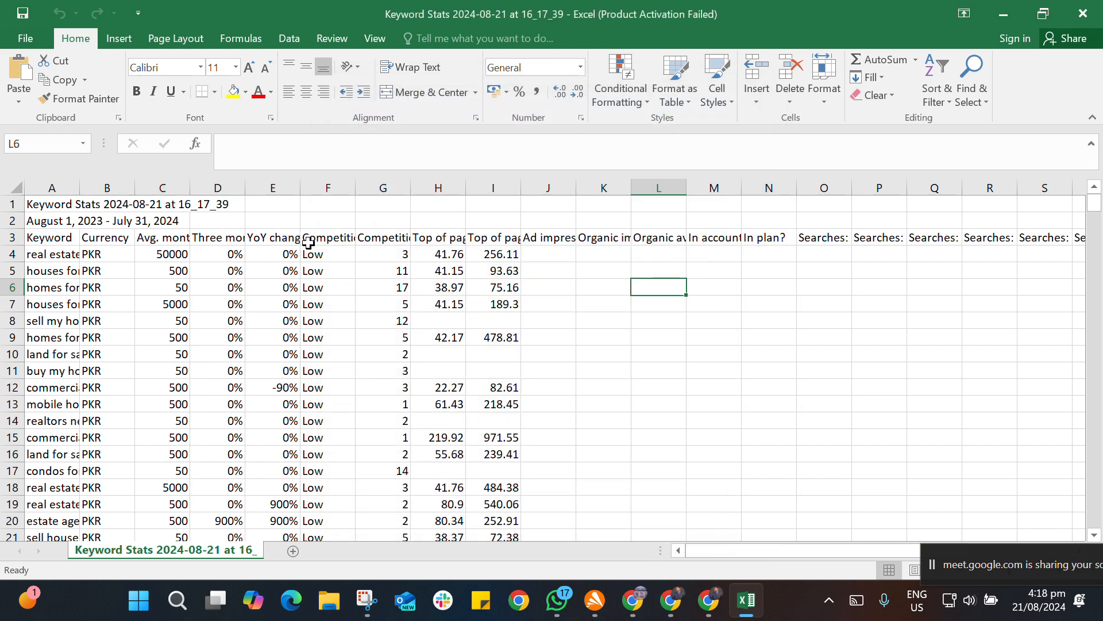
- Delete the Currency, Three month change and YoY change columns from the real estate keyword sheet
click(110, 200)
click(107, 188)
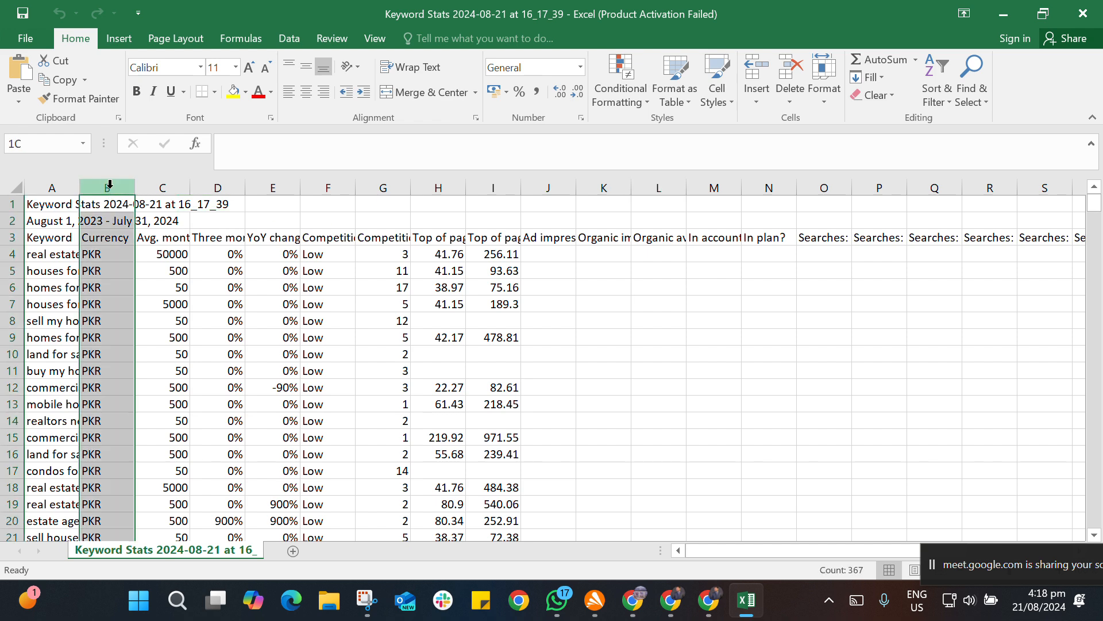
right_click(108, 253)
click(170, 391)
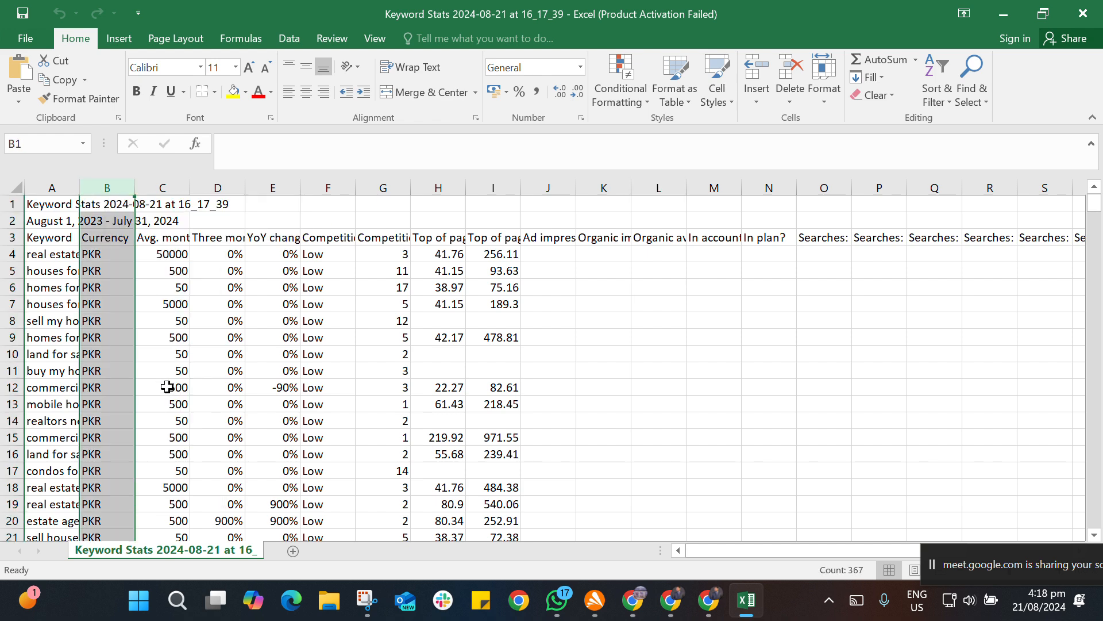
click(172, 189)
drag(189, 193, 210, 192)
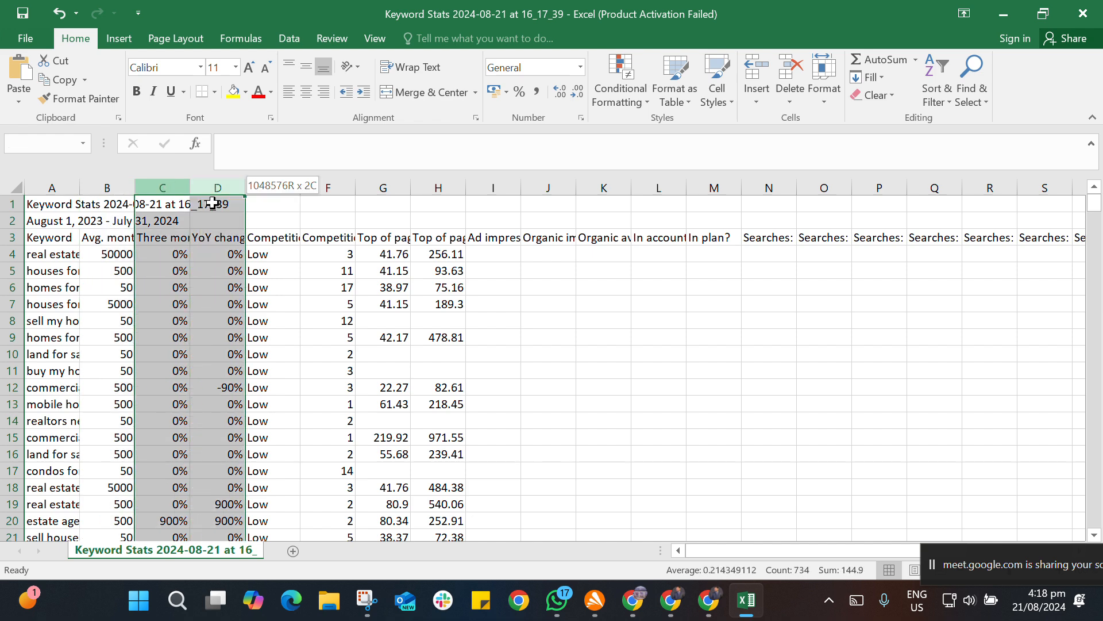
right_click(201, 300)
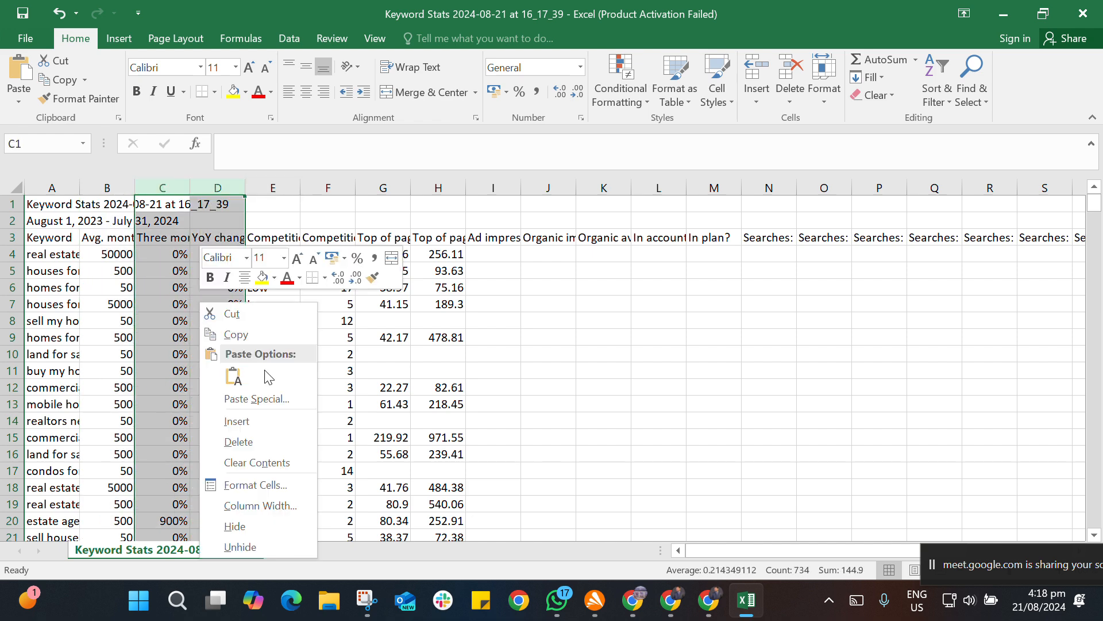
click(274, 443)
click(598, 387)
- Delete columns D through X of the real estate sheet and widen columns A and C
drag(244, 189, 864, 409)
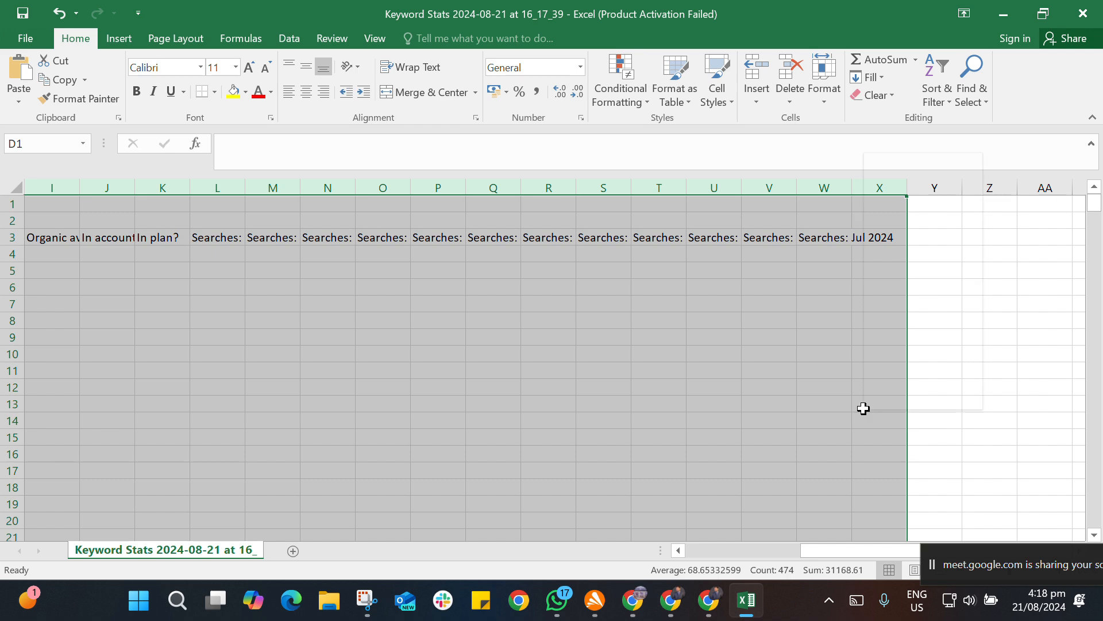
right_click(865, 408)
click(897, 290)
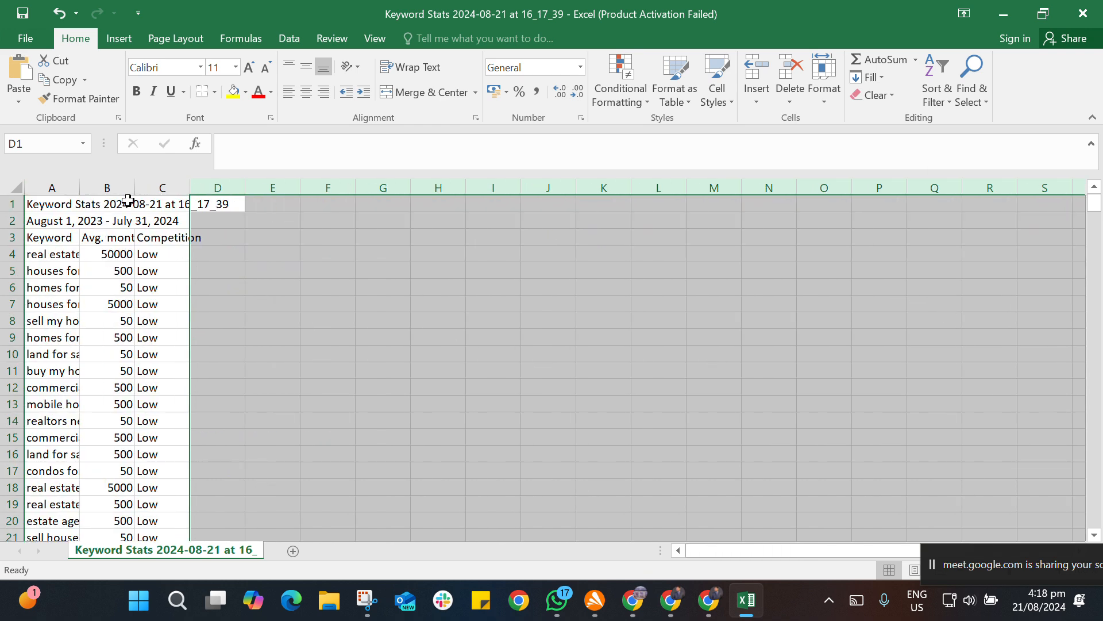
drag(80, 187, 189, 190)
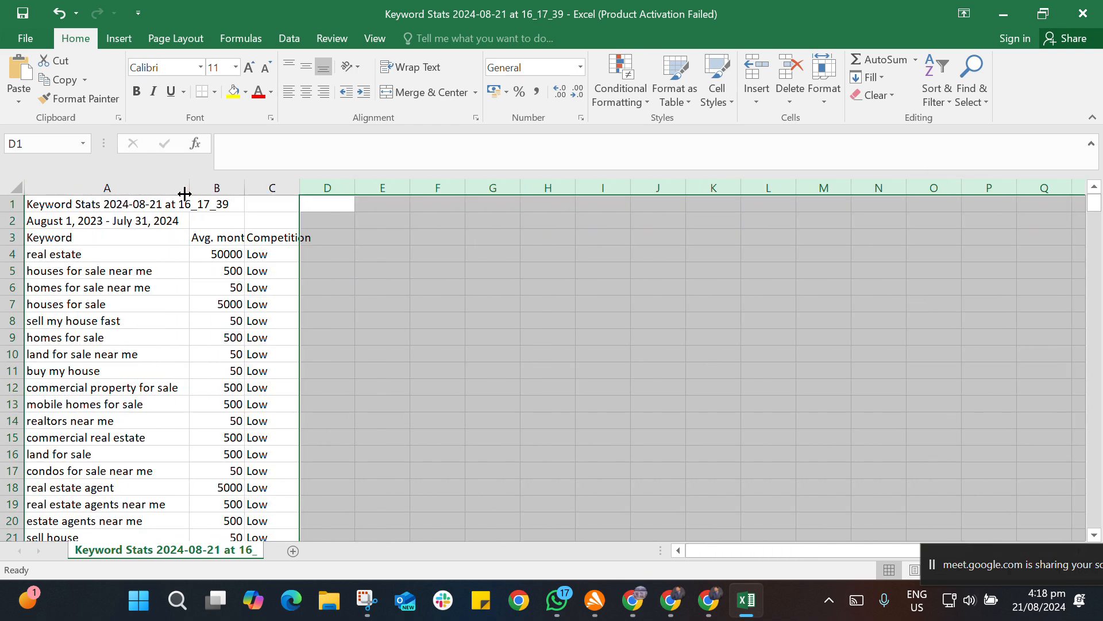
click(374, 265)
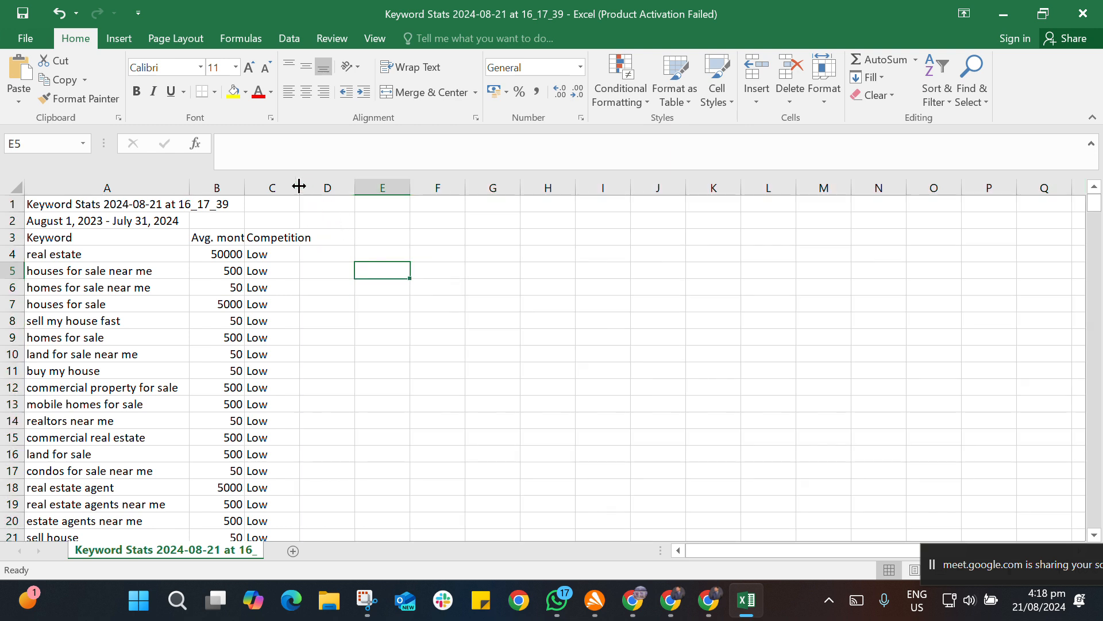
drag(299, 186, 307, 188)
- Add a filter to the Avg. monthly searches column of the real estate keyword sheet
click(219, 184)
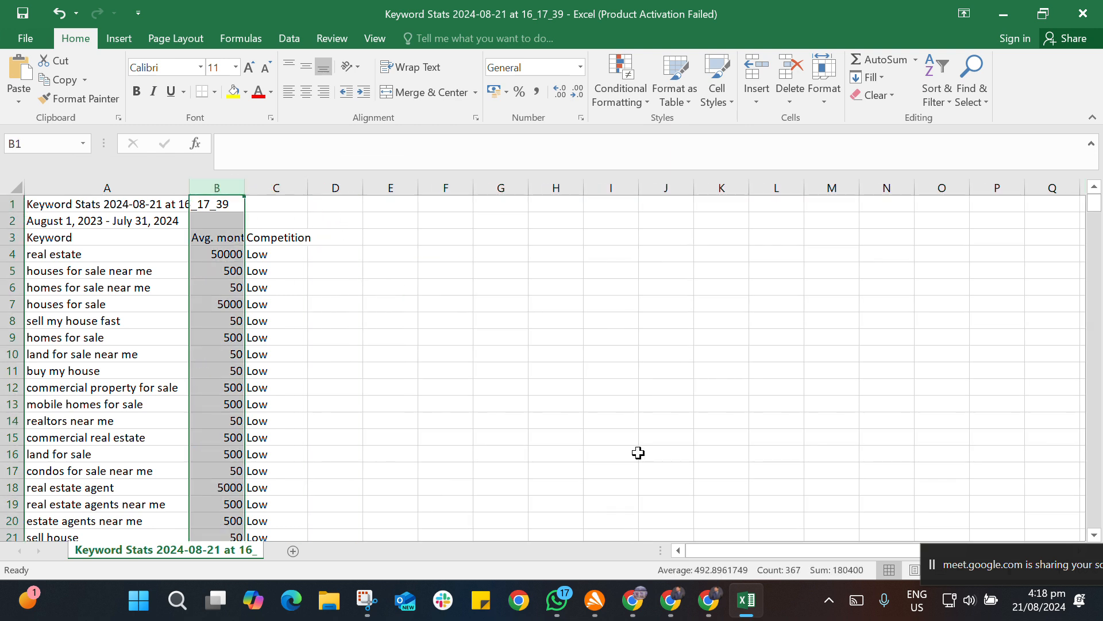
click(945, 88)
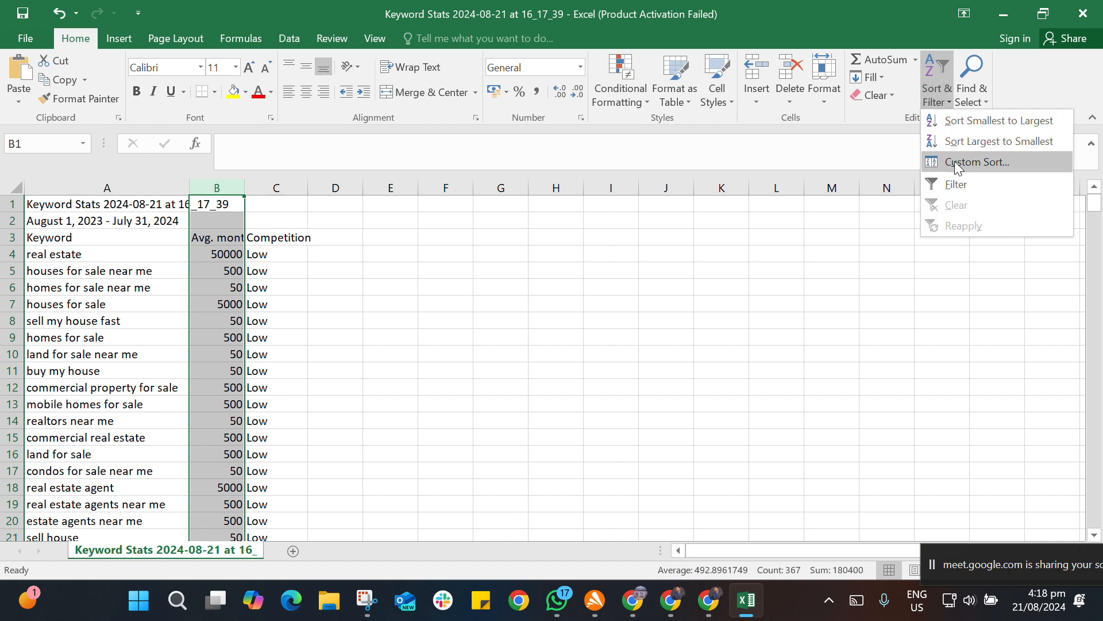
click(970, 179)
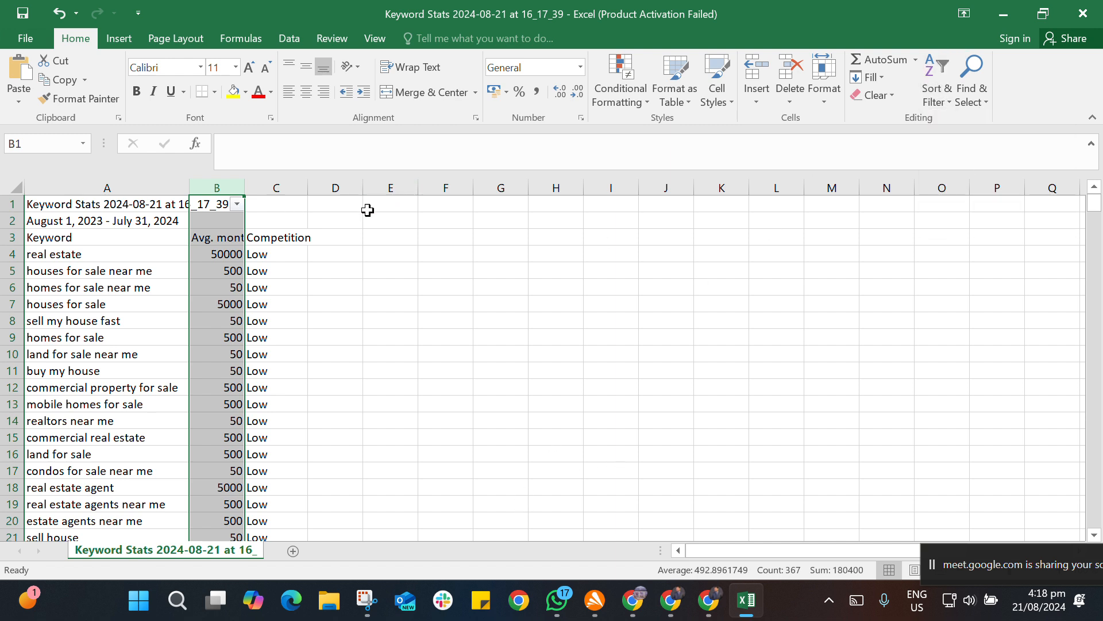
- Filter the real estate keywords to 5000 and 50000 monthly searches, excluding 0, 50, 500, the Avg. monthly searches header and blanks
click(236, 204)
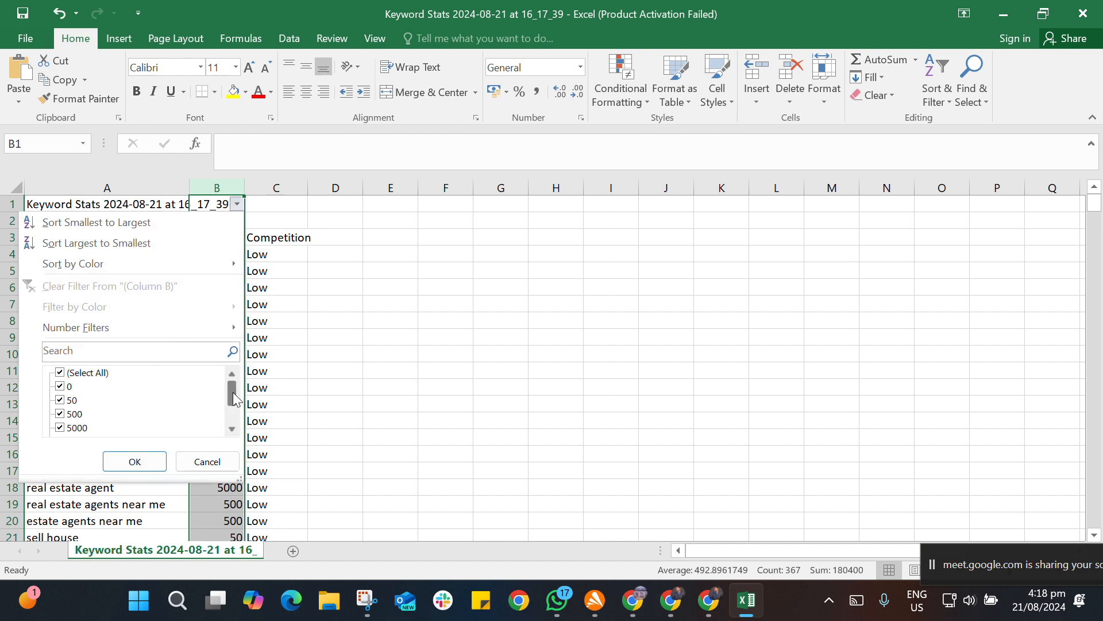
scroll(229, 419, down, 1)
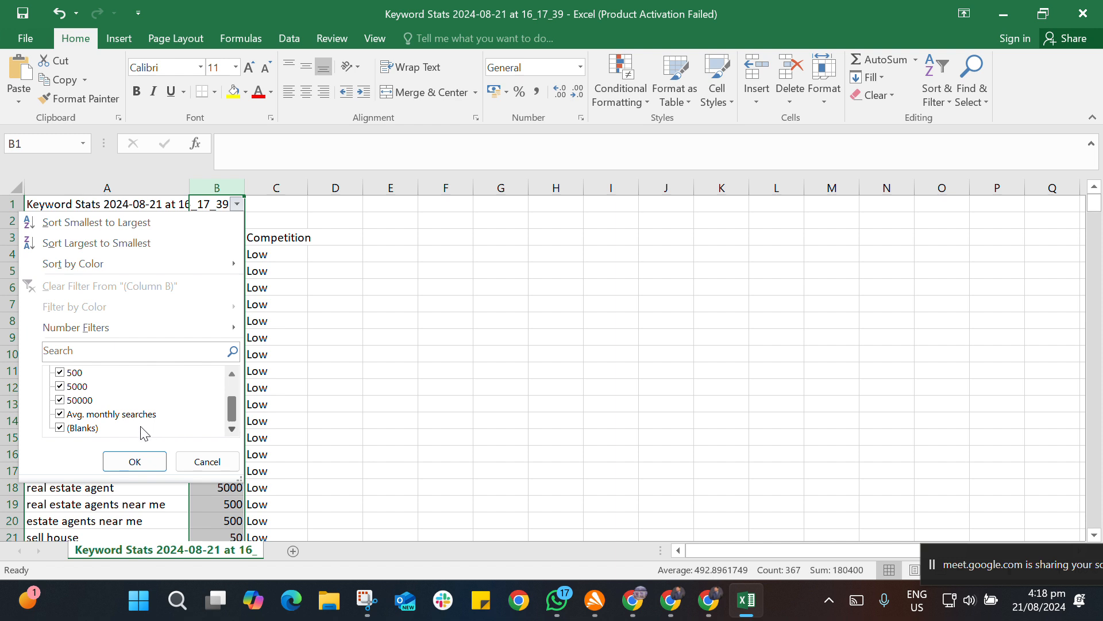
click(80, 415)
click(83, 429)
click(76, 374)
scroll(111, 391, up, 2)
click(72, 400)
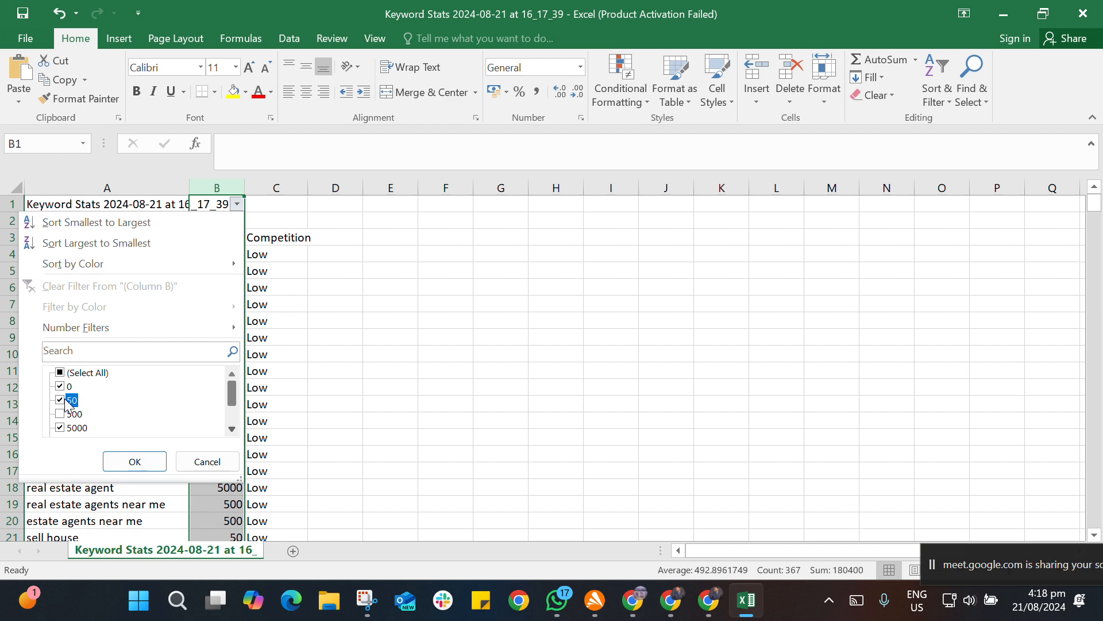
click(69, 386)
click(135, 458)
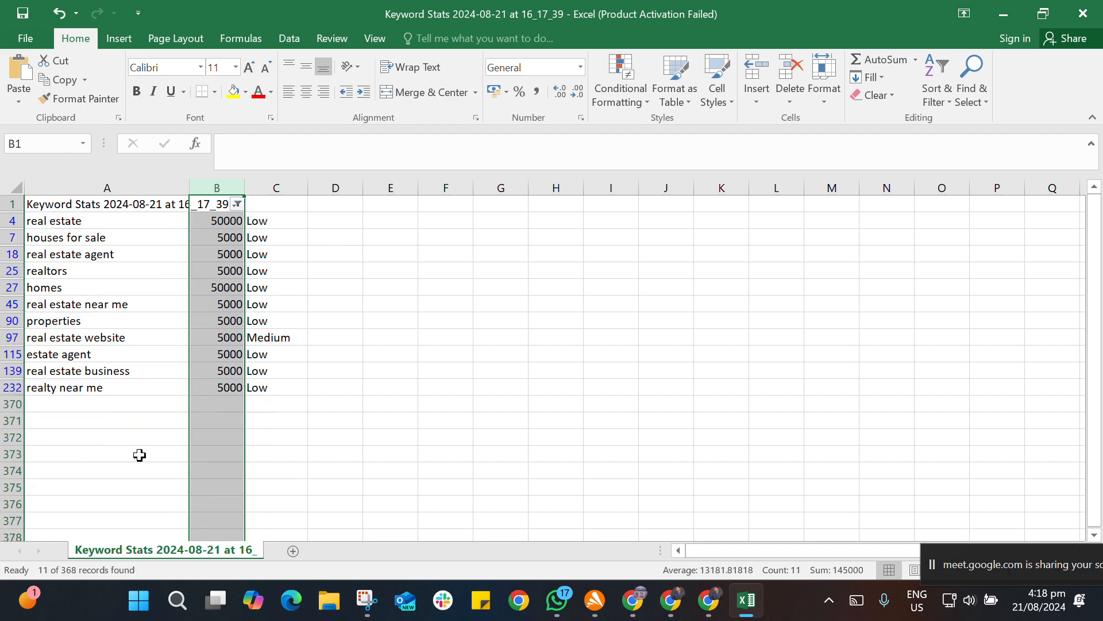
click(405, 439)
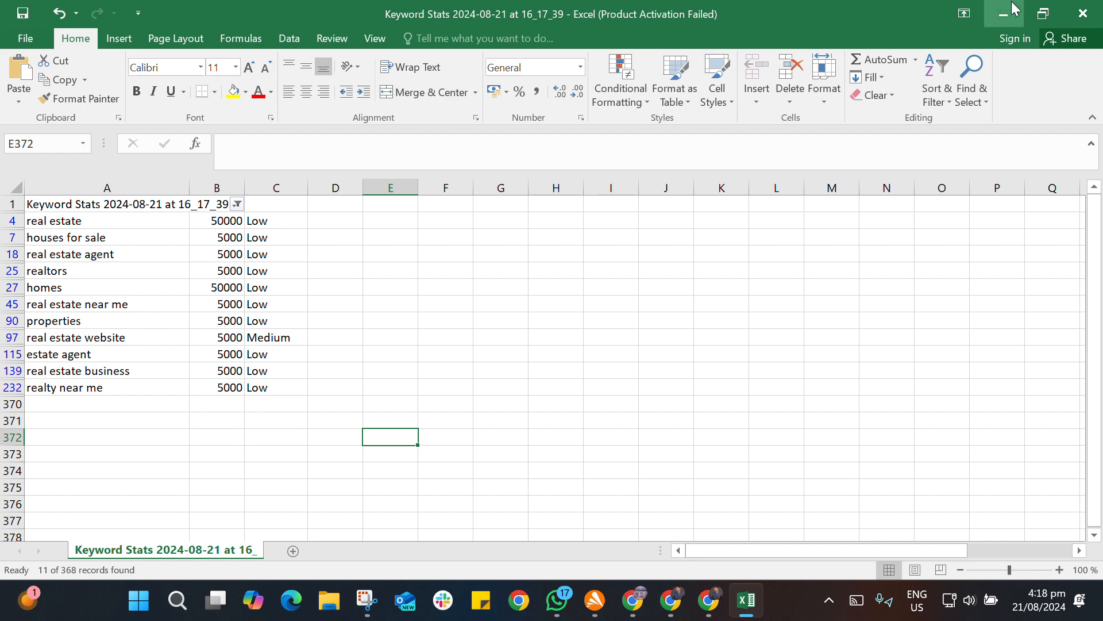
- Close the real estate workbook without saving and close the open Keyword Planner pages in Chrome
click(1082, 15)
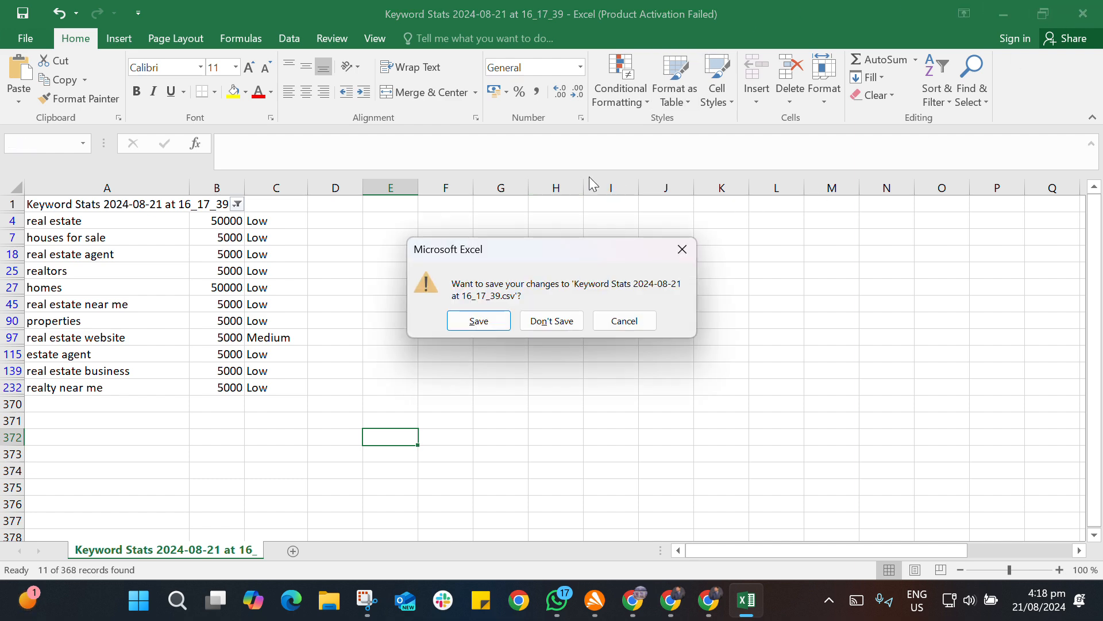
click(541, 329)
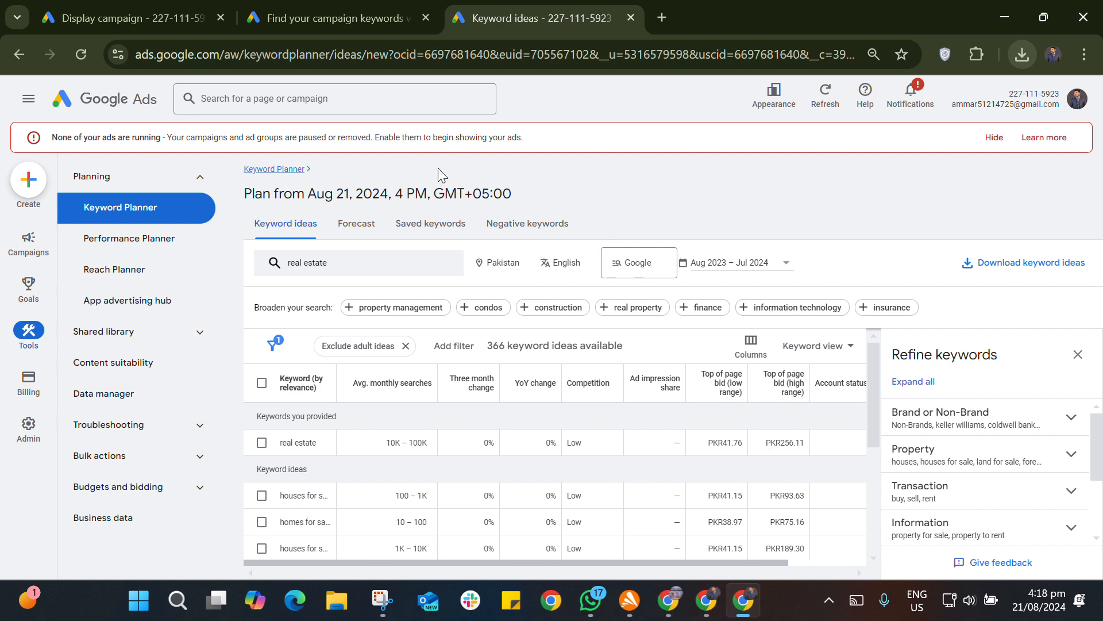
click(421, 18)
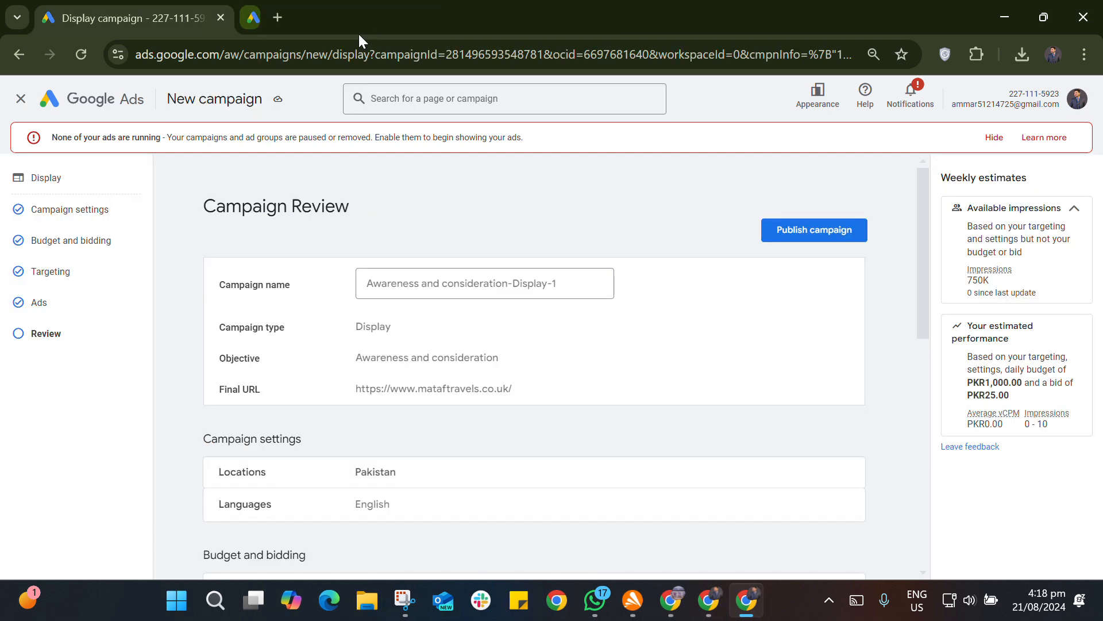
- Search Google for "keyword planner" in a new tab and open Keyword Planner with the display campaign's Google Ads account
click(253, 19)
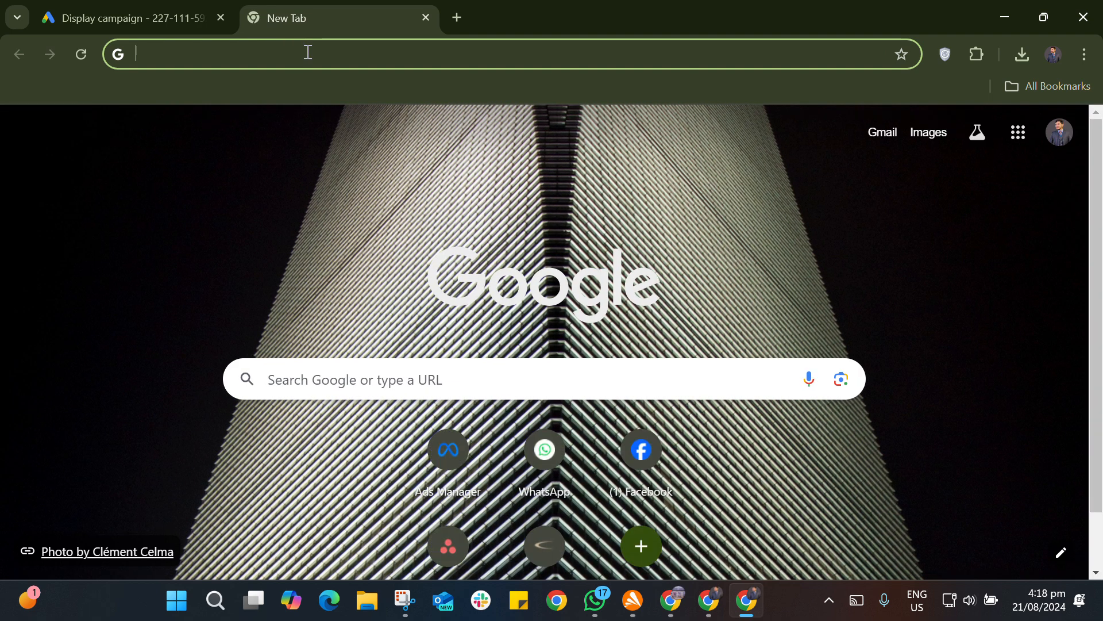
text(keyword planner)
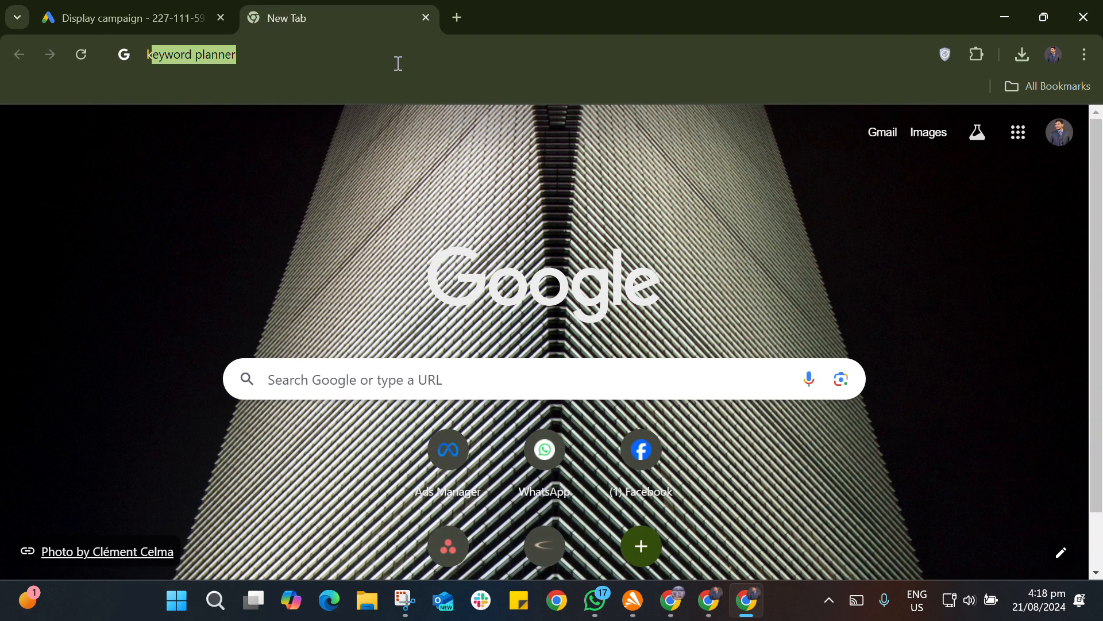
key(Return)
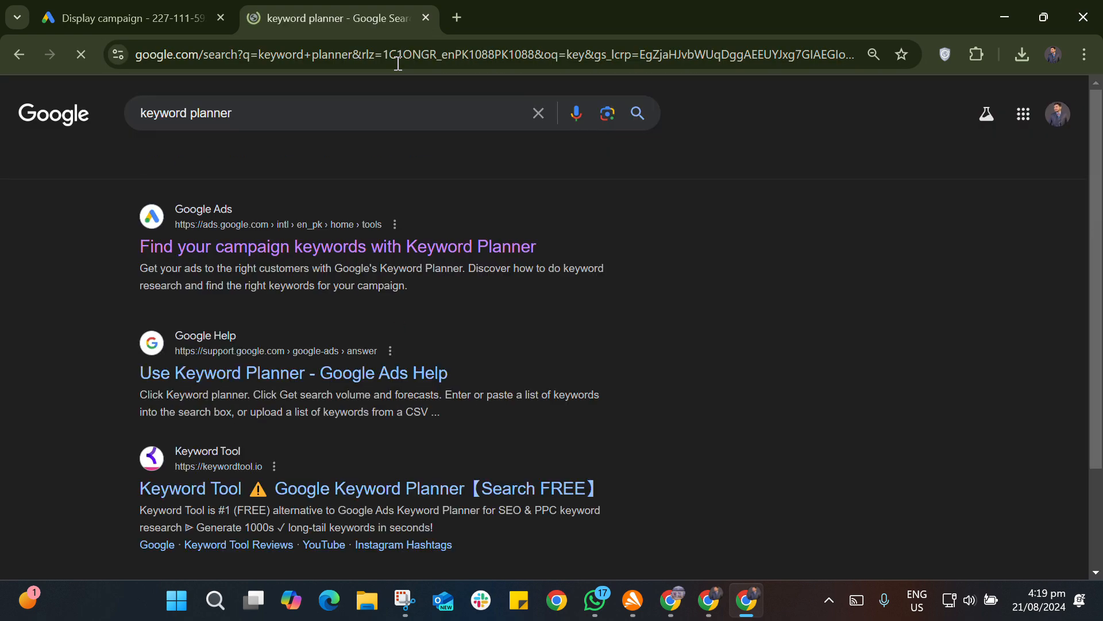
click(382, 245)
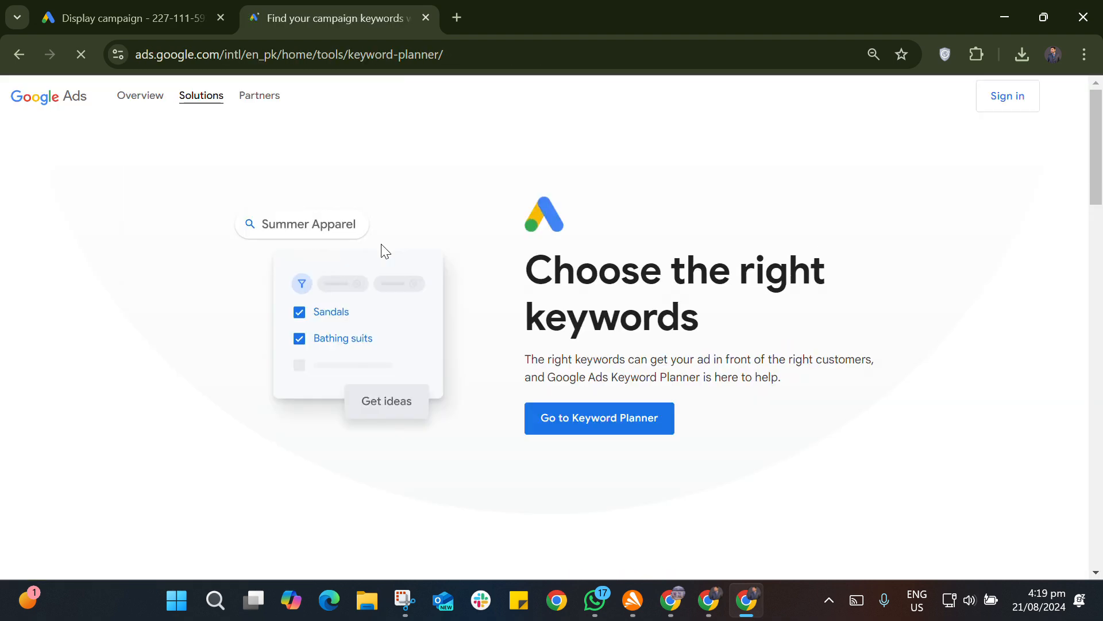
click(624, 426)
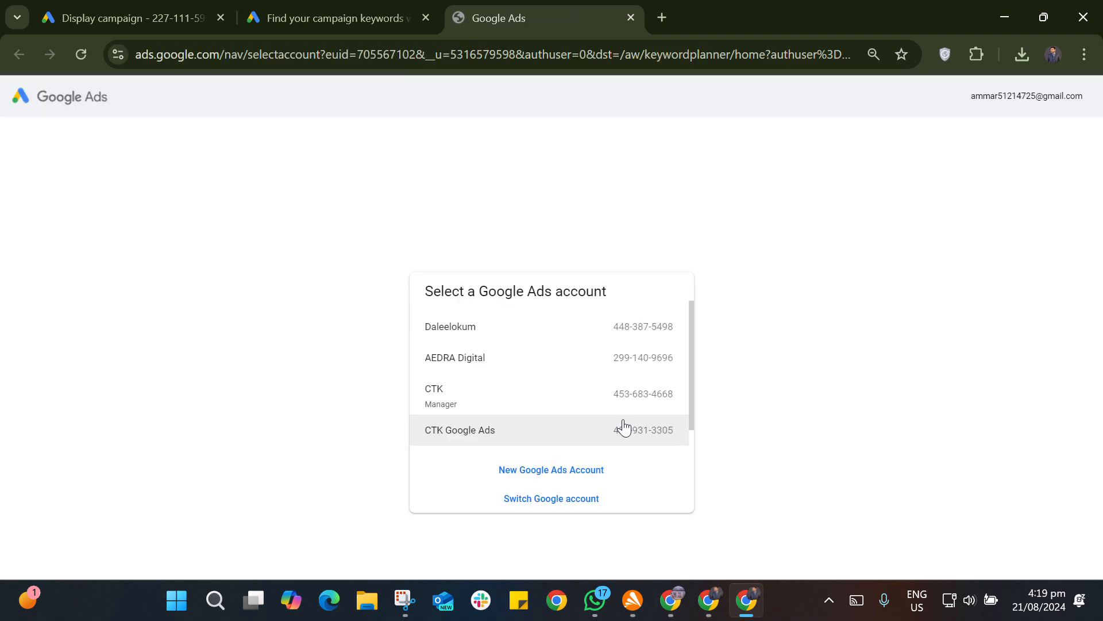
scroll(624, 428, down, 1)
click(636, 435)
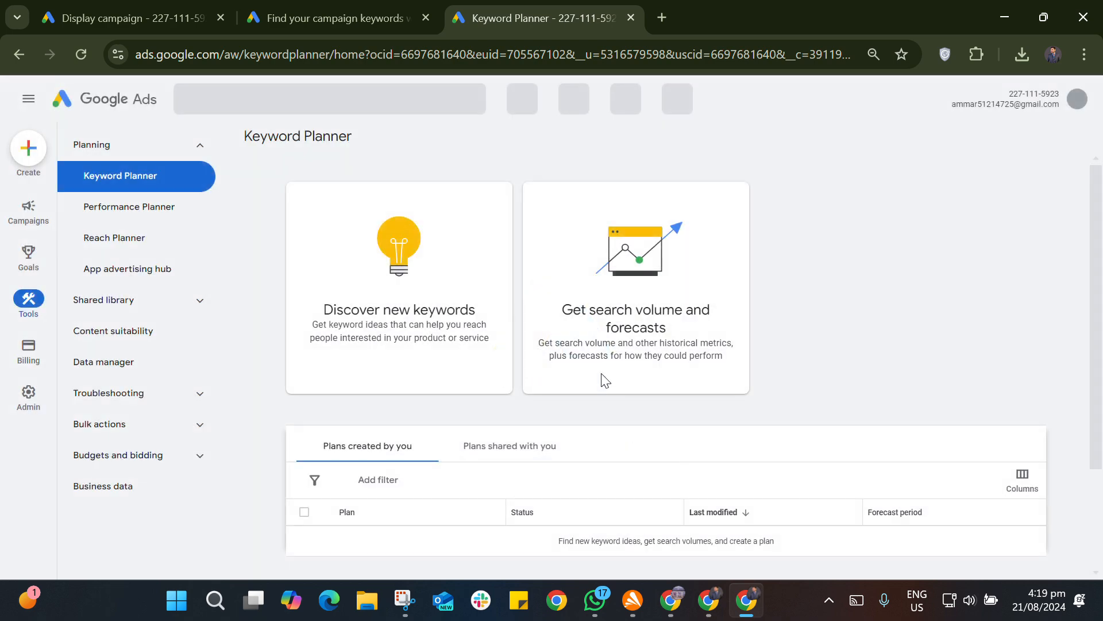
- Discover new keywords in Keyword Planner for the product term "led"
click(433, 288)
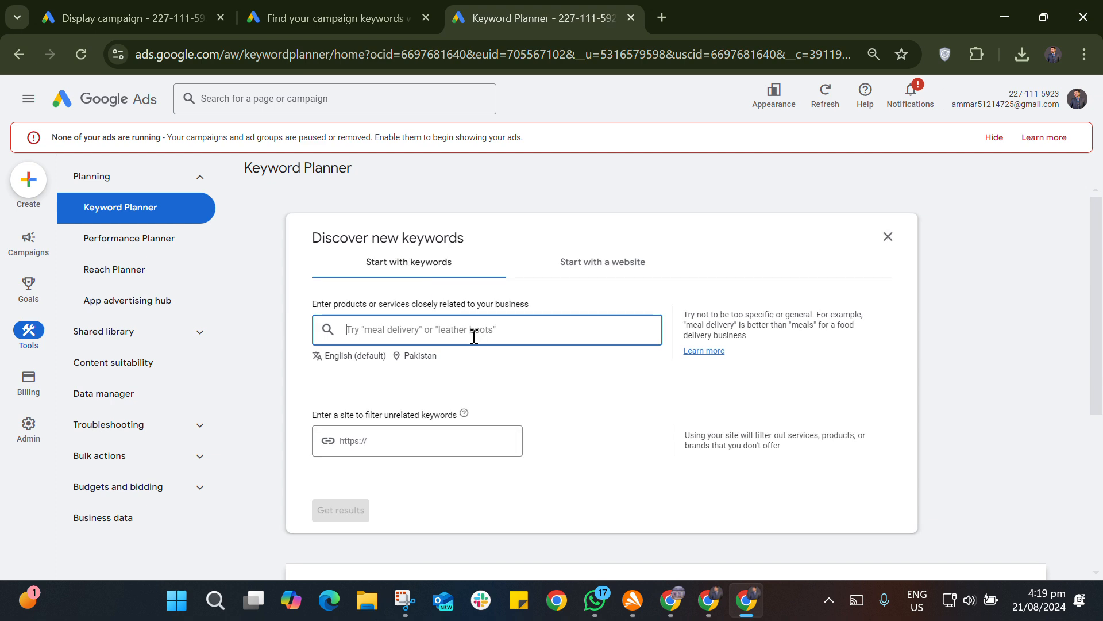
text(led)
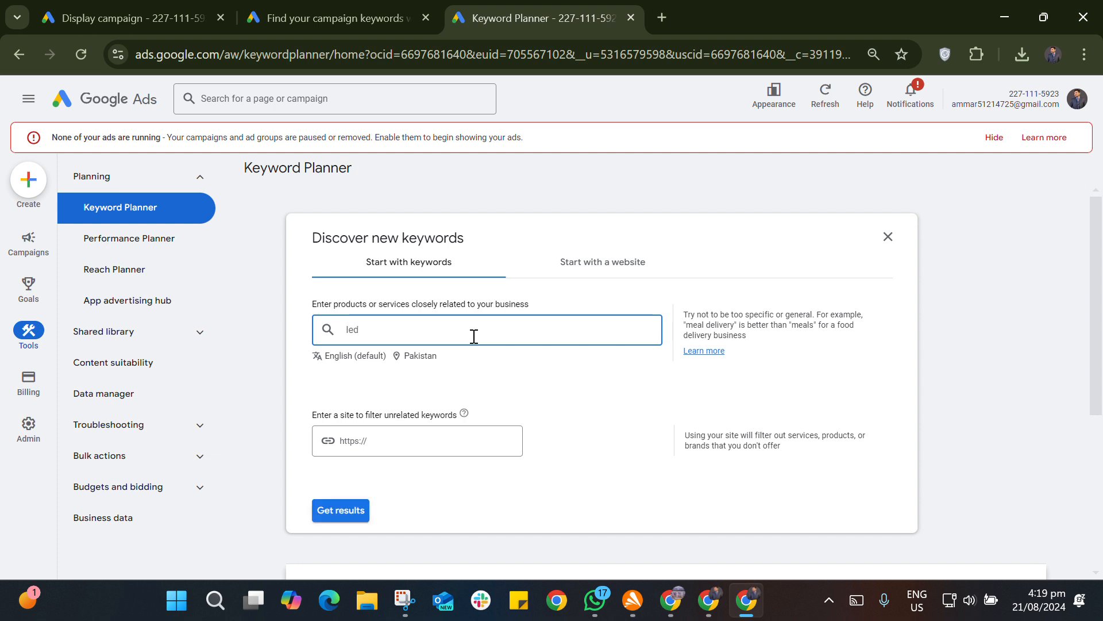
key(Return)
text(s)
key(BackSpace)
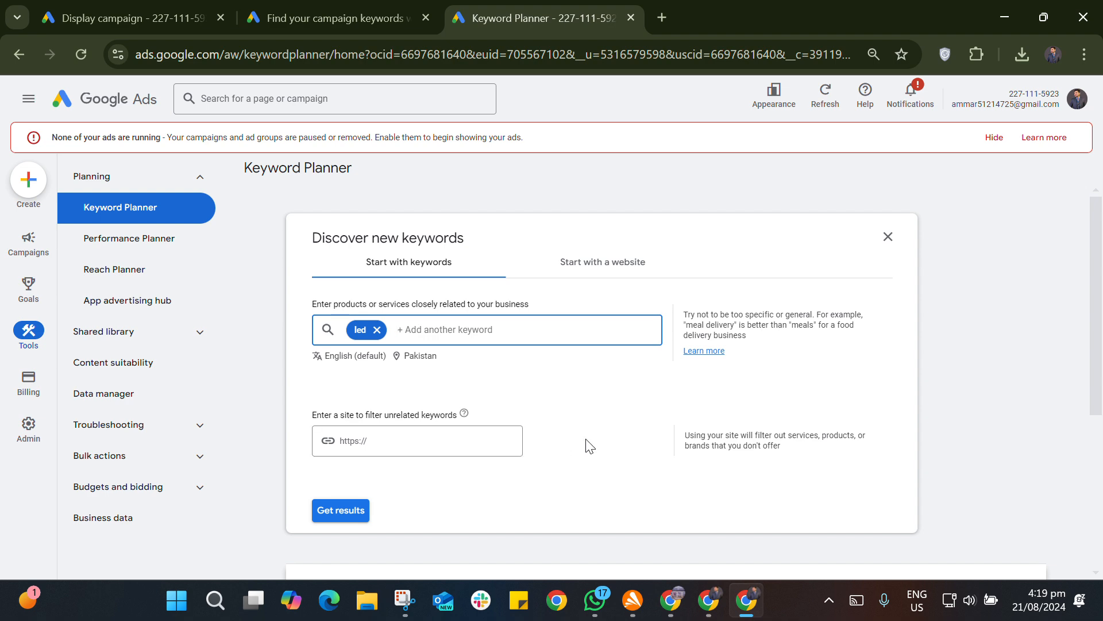
click(358, 503)
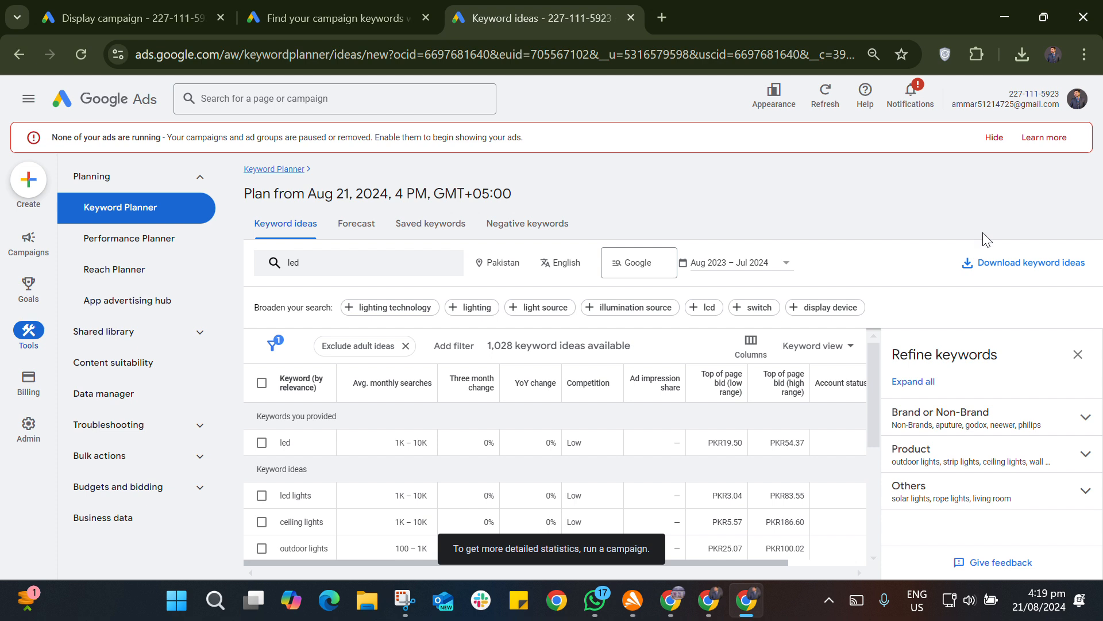
- Download the led keyword ideas as a .csv file, open it in Excel and dismiss the Office activation wizard
click(1012, 264)
click(983, 283)
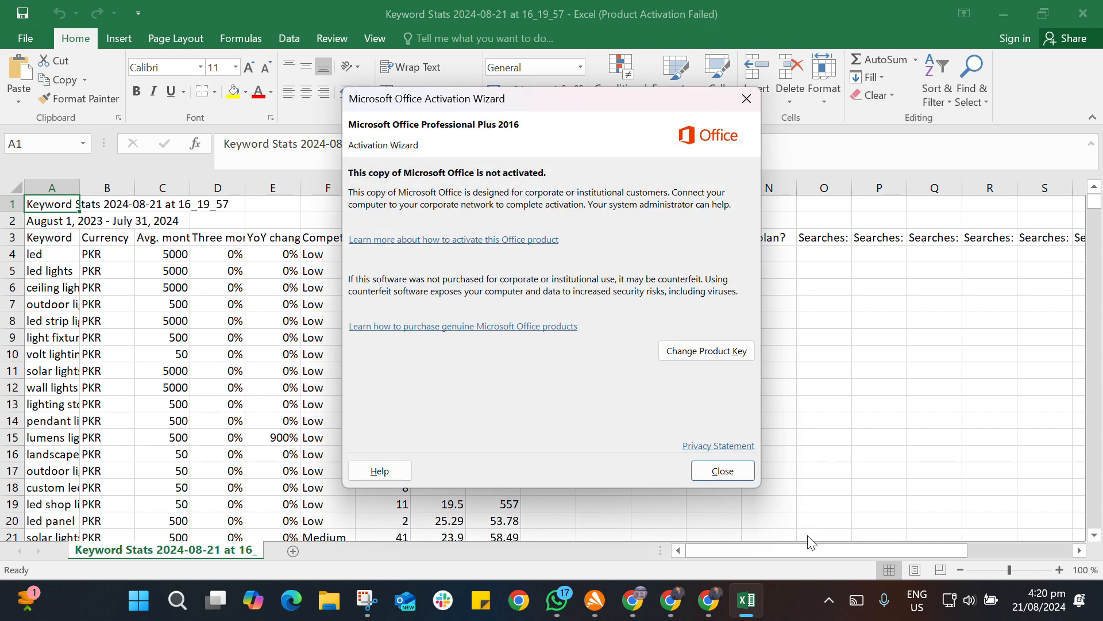
click(714, 472)
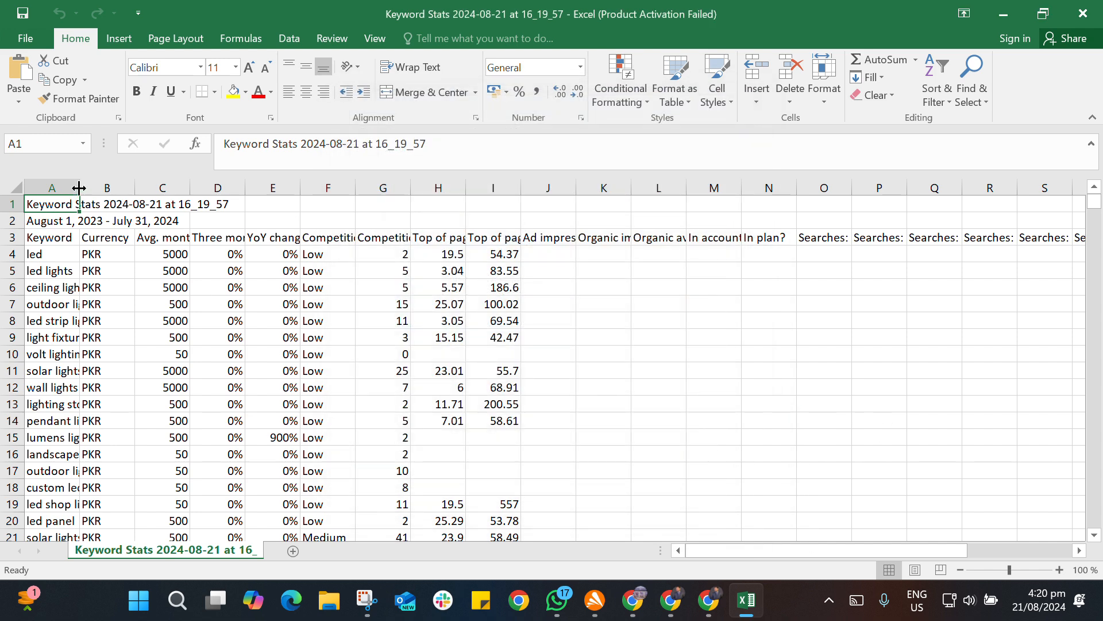
- Widen column A of the led keyword sheet and delete the Currency, Three month change and YoY change columns
drag(79, 188, 173, 190)
click(201, 188)
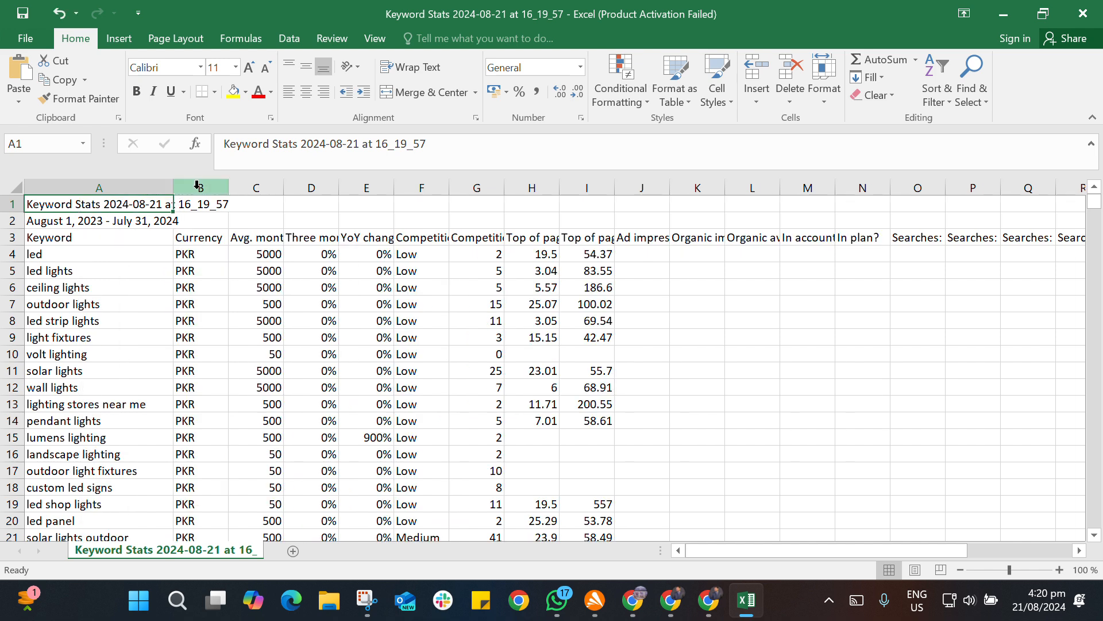
right_click(212, 267)
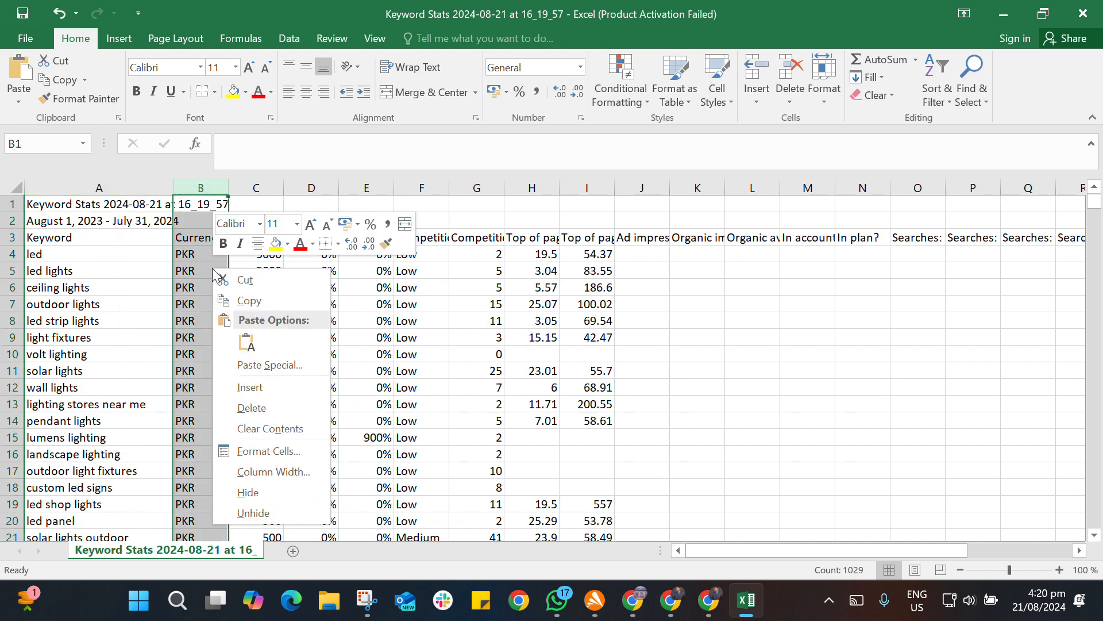
click(278, 411)
click(754, 387)
drag(256, 188, 310, 210)
right_click(310, 263)
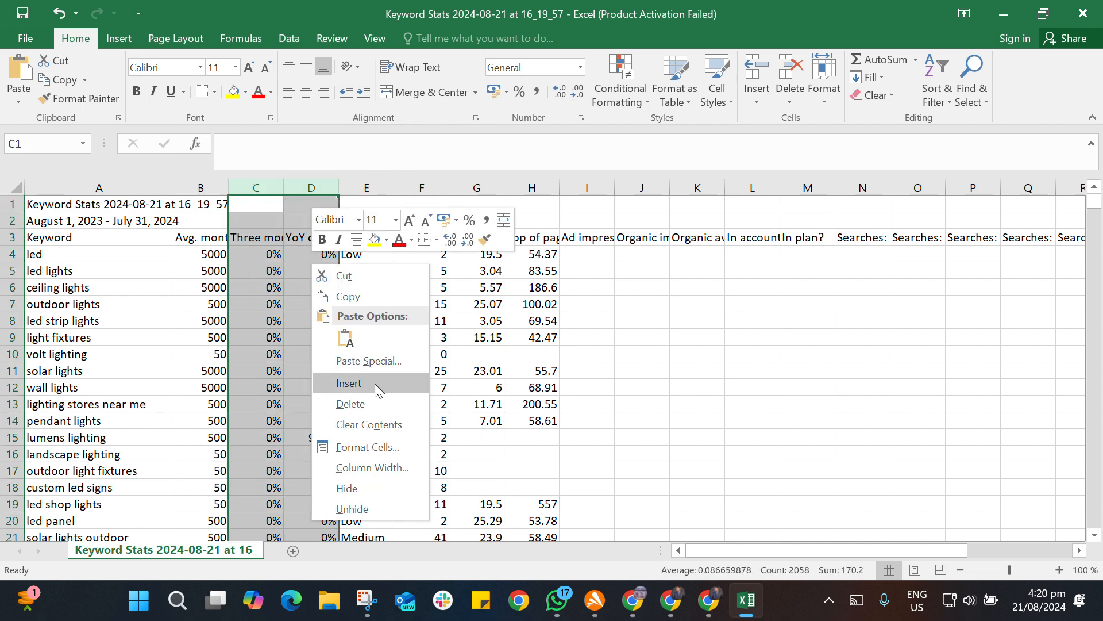
click(388, 403)
click(636, 368)
- Delete columns D through X of the led keyword sheet
drag(310, 188, 874, 477)
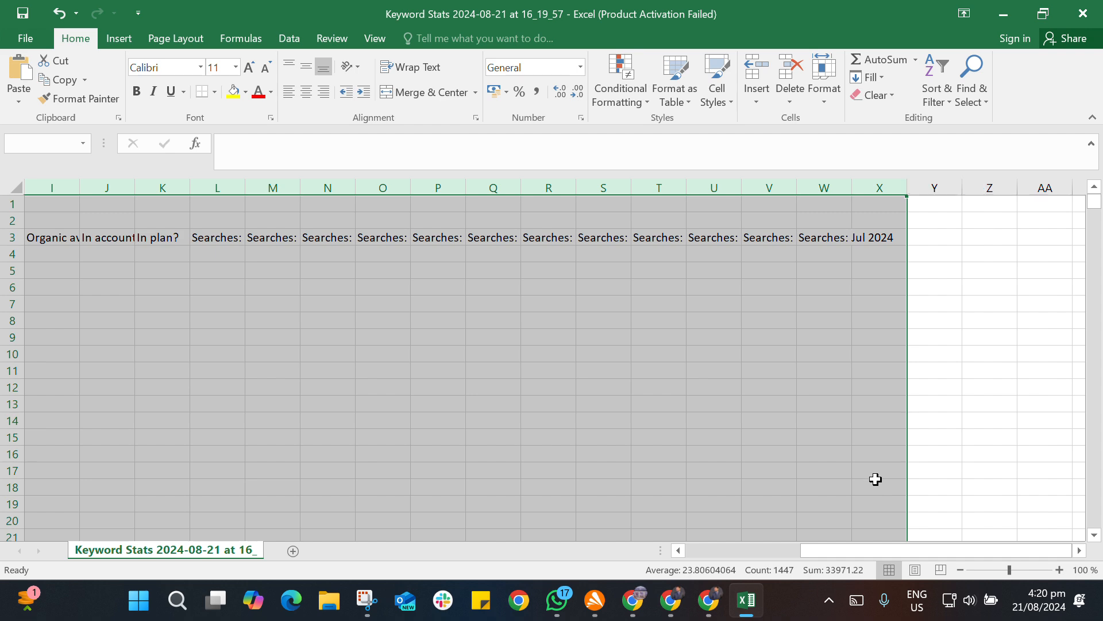
right_click(875, 479)
click(933, 364)
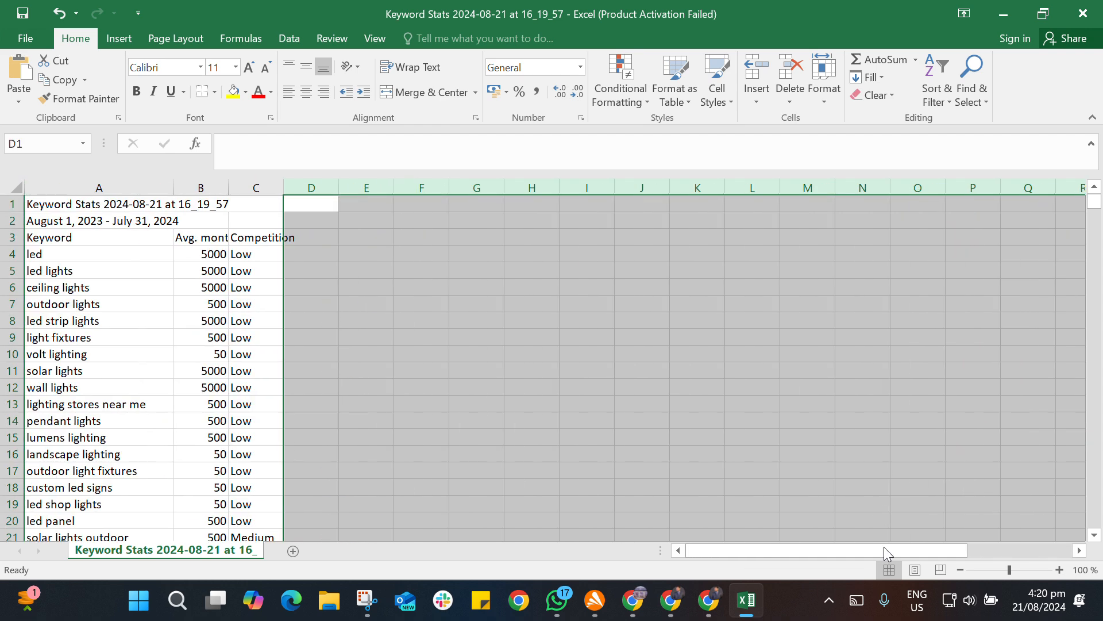
click(260, 219)
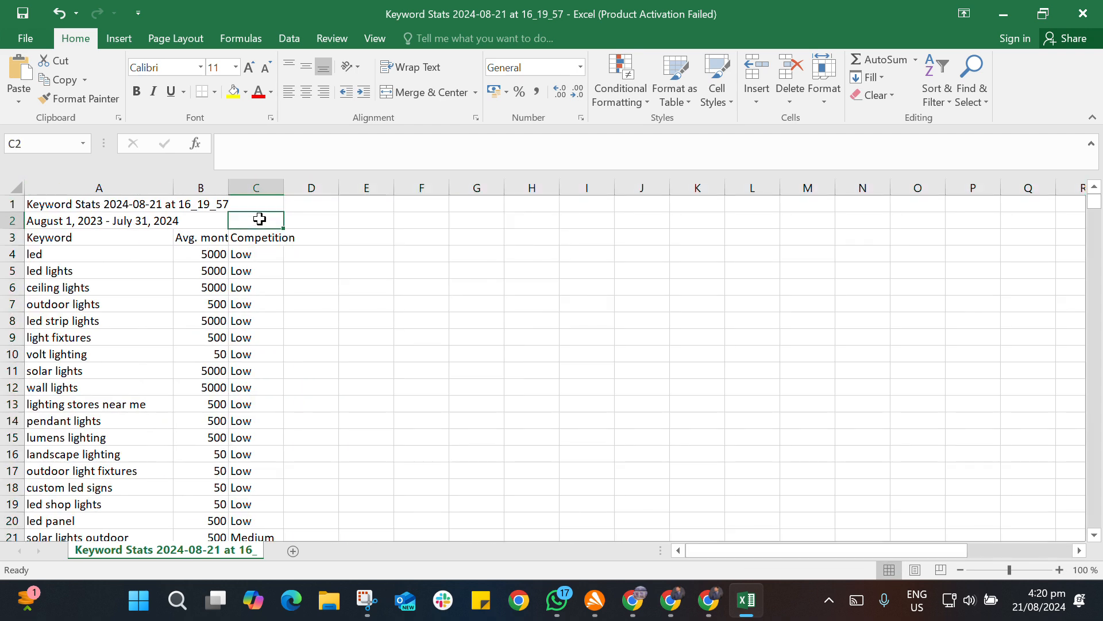
click(414, 335)
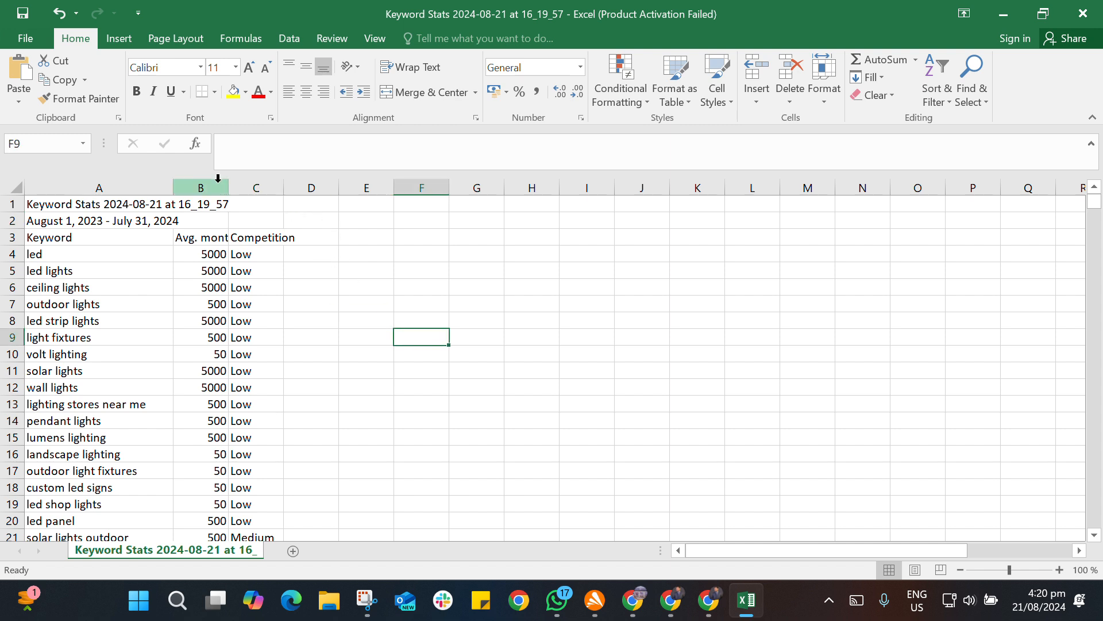
- Add a filter to the average monthly searches column of the led keyword sheet
click(213, 179)
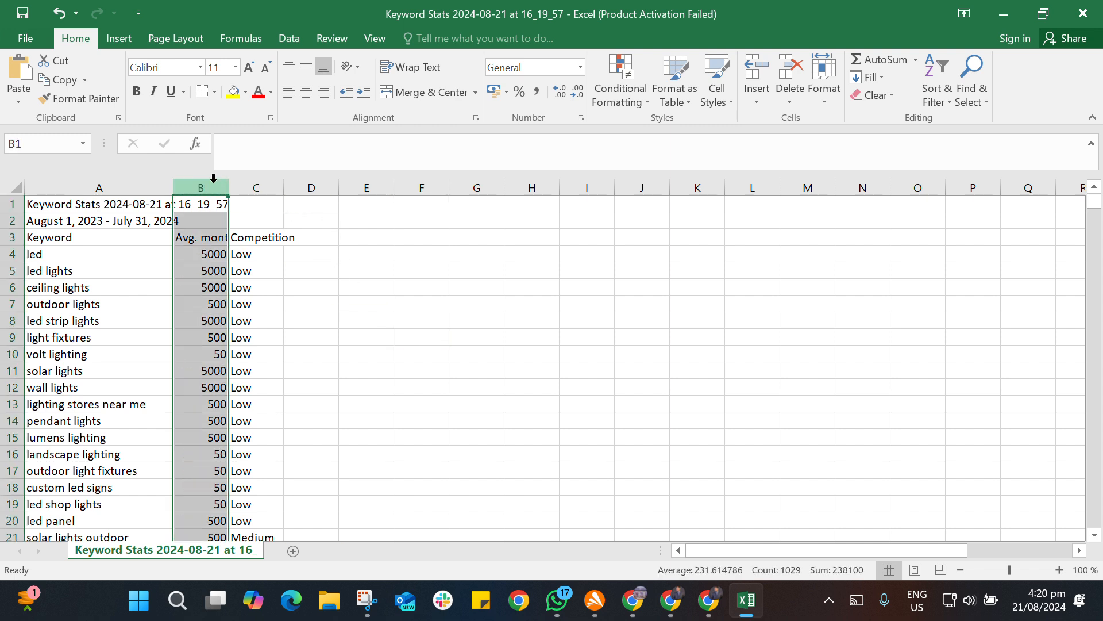
click(945, 103)
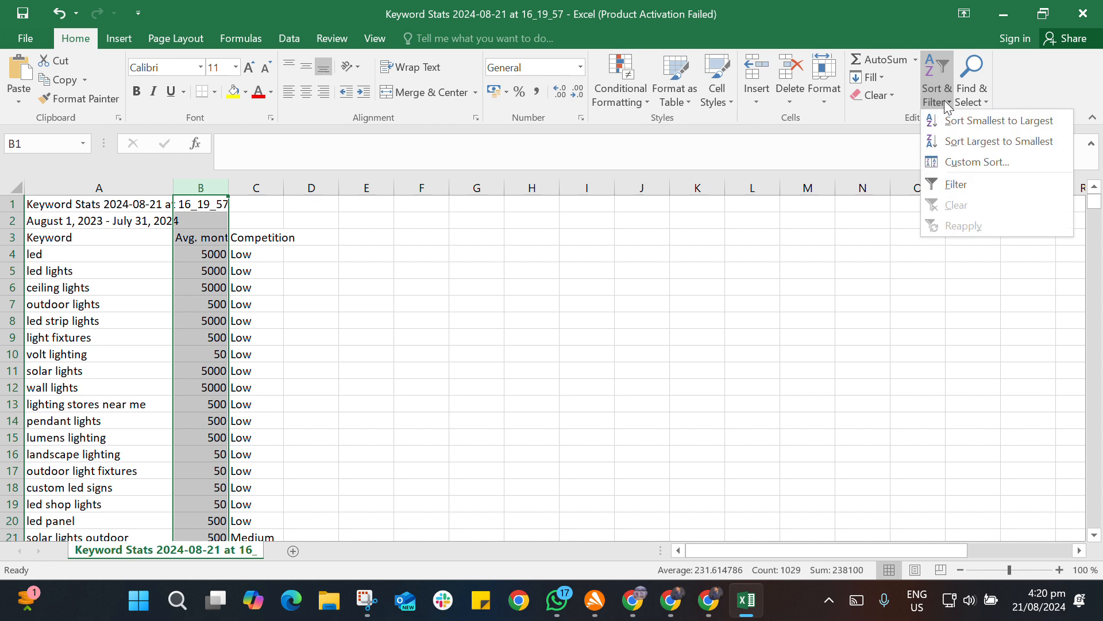
click(952, 184)
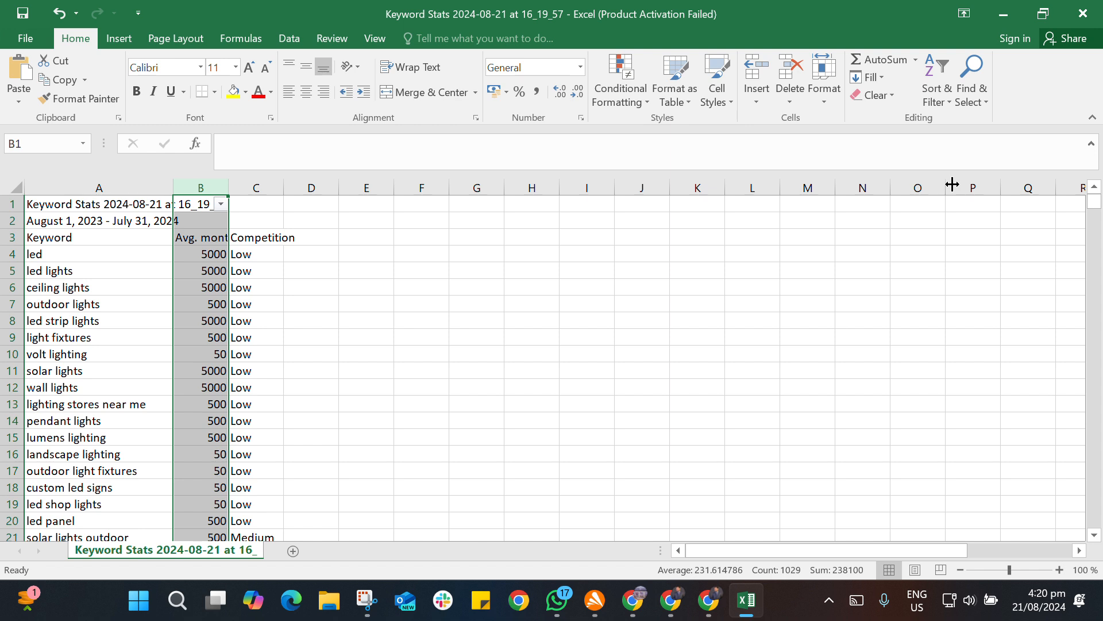
- Filter column B to keep only the 5000 value, excluding 50, 500, the Avg. monthly searches header and blanks
click(221, 204)
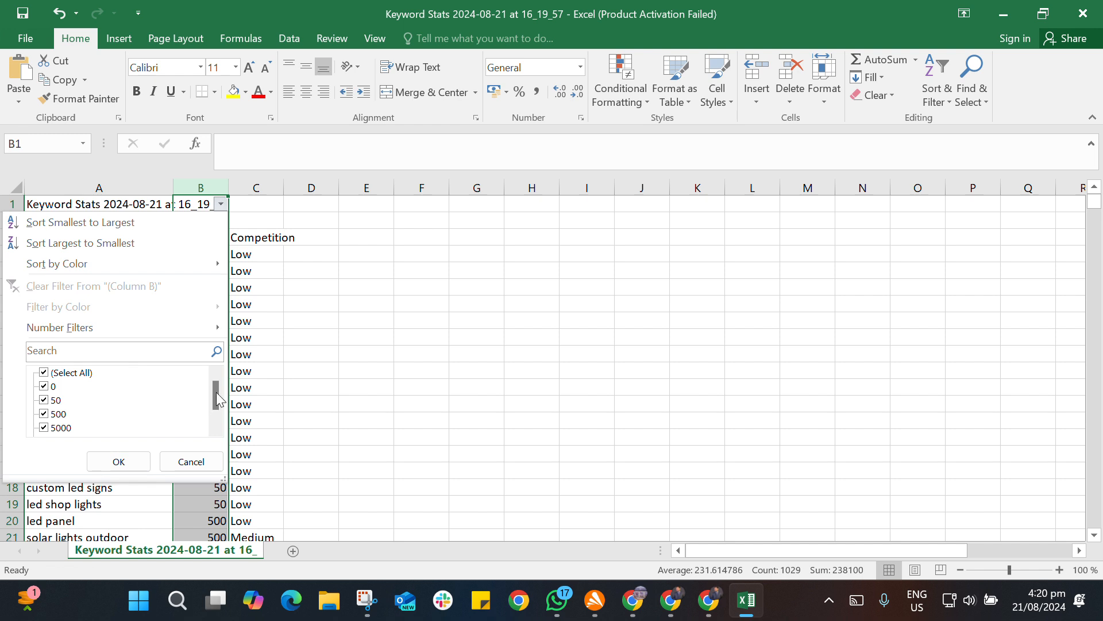
drag(216, 401, 216, 412)
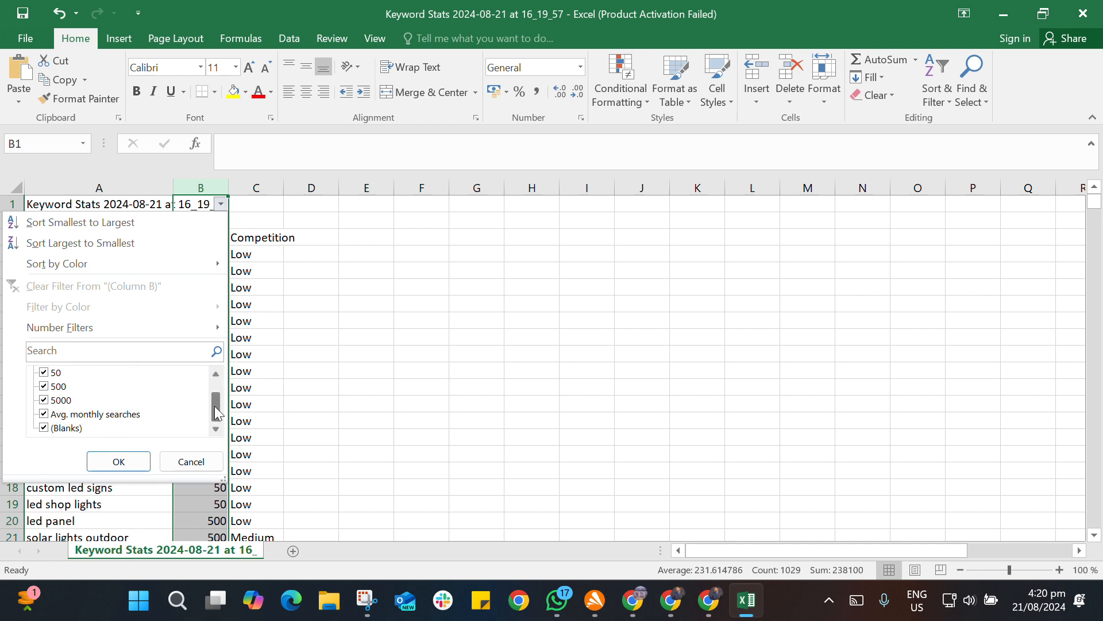
click(122, 415)
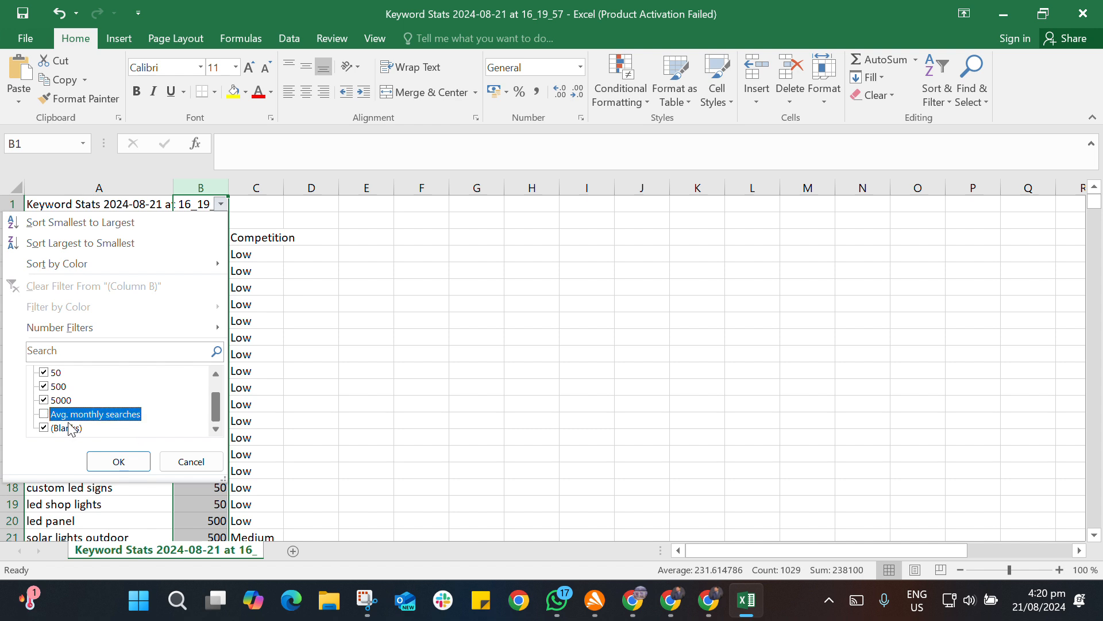
click(71, 428)
click(58, 386)
click(58, 372)
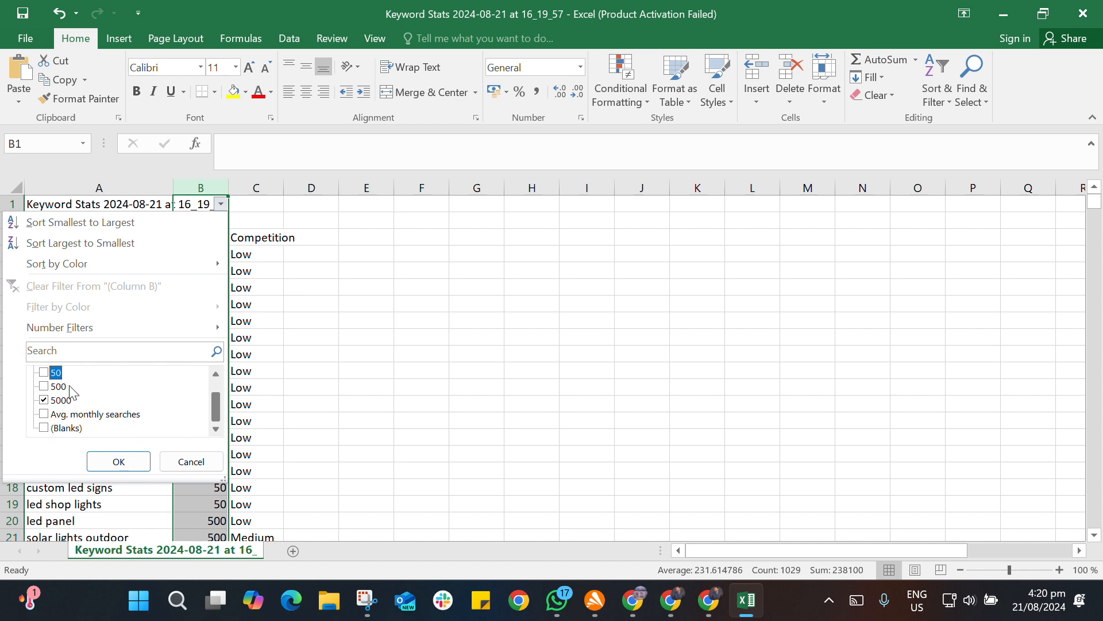
scroll(62, 398, up, 1)
click(118, 461)
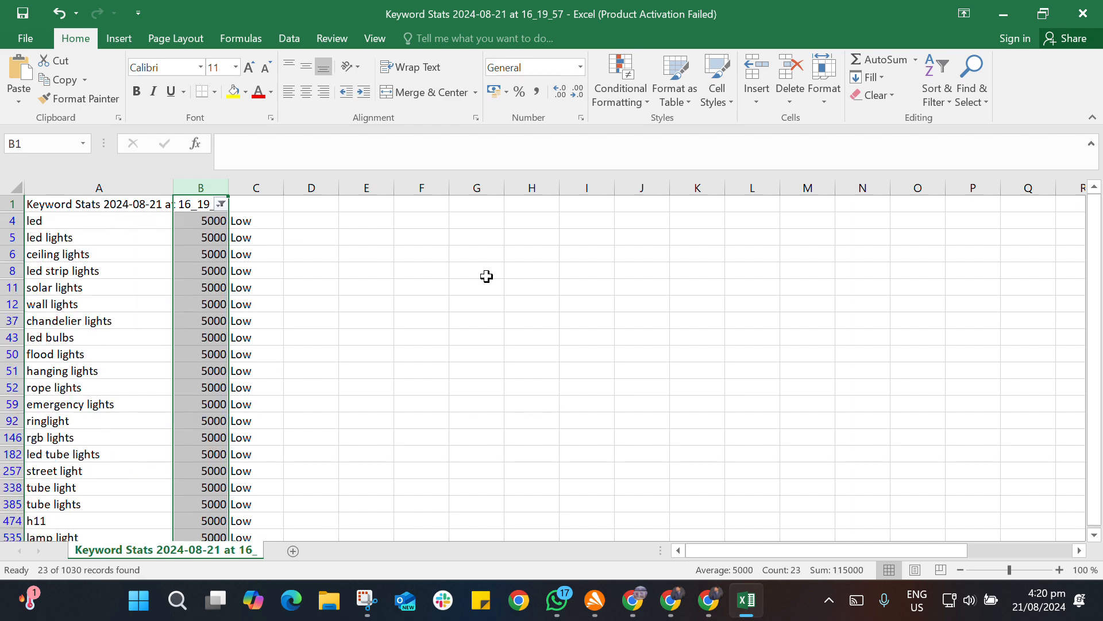
- Review the filtered list of led keywords with 5000 average monthly searches and their competition level
click(141, 337)
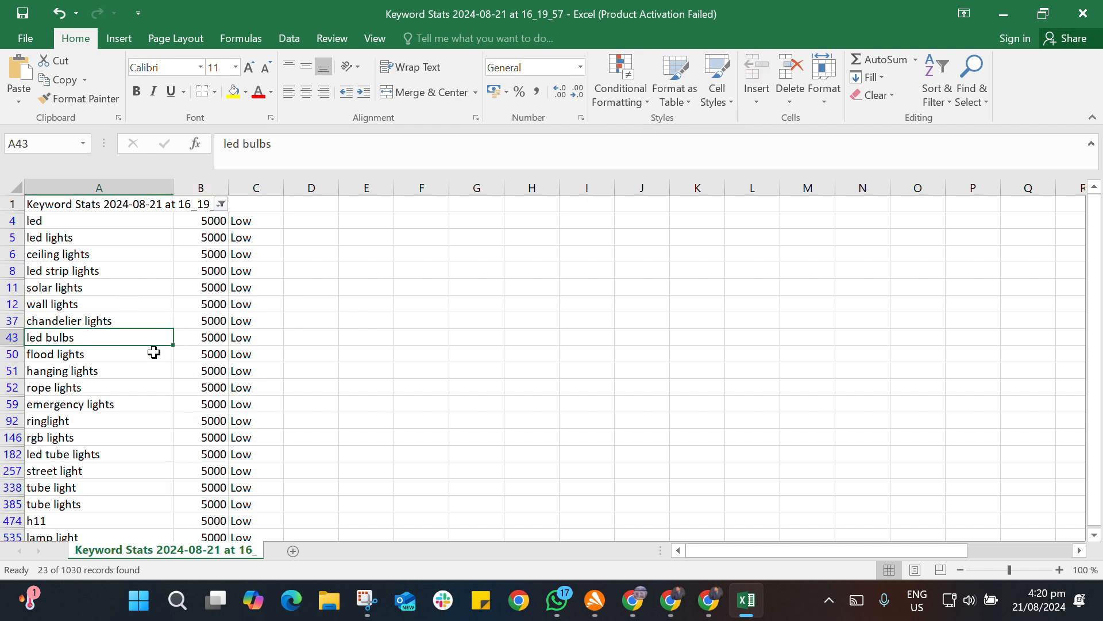
click(476, 321)
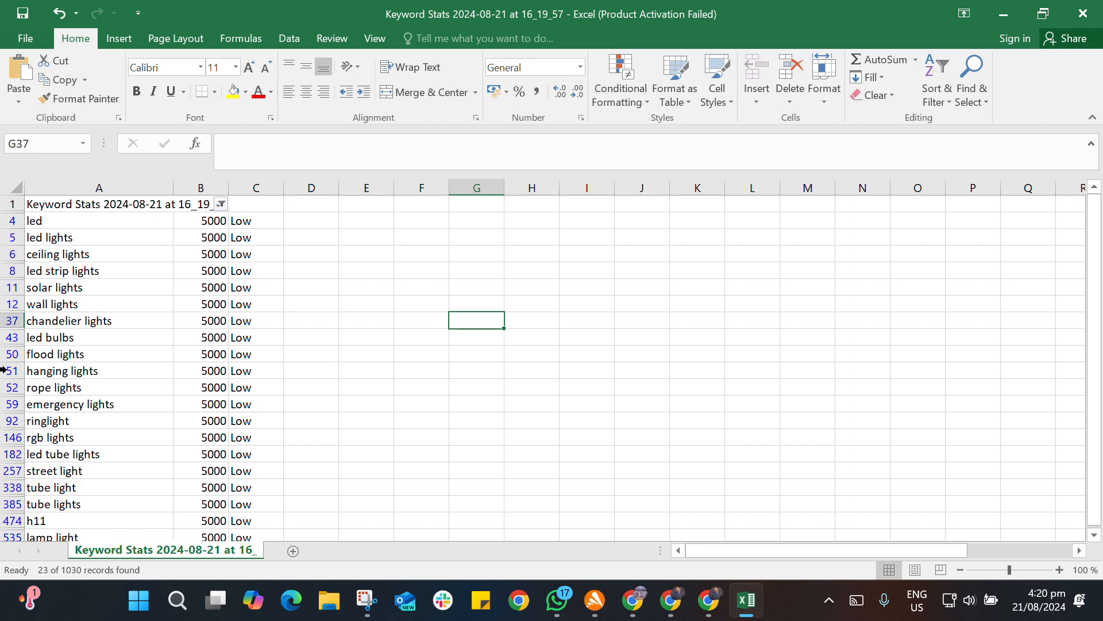
scroll(77, 312, down, 1)
scroll(76, 312, down, 2)
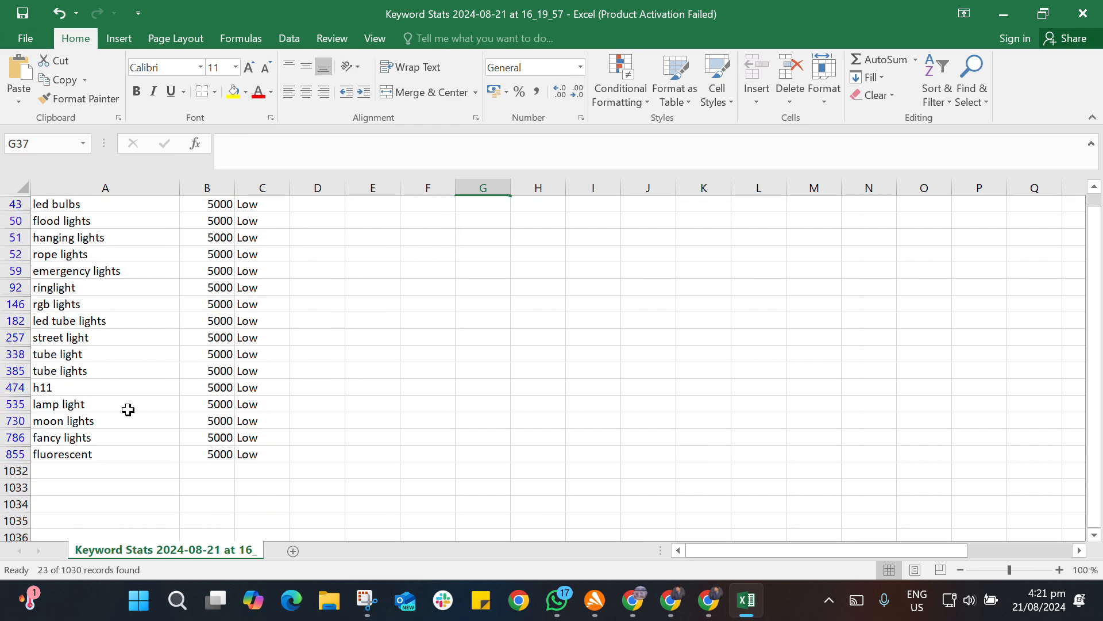
scroll(130, 413, up, 2)
scroll(132, 416, up, 1)
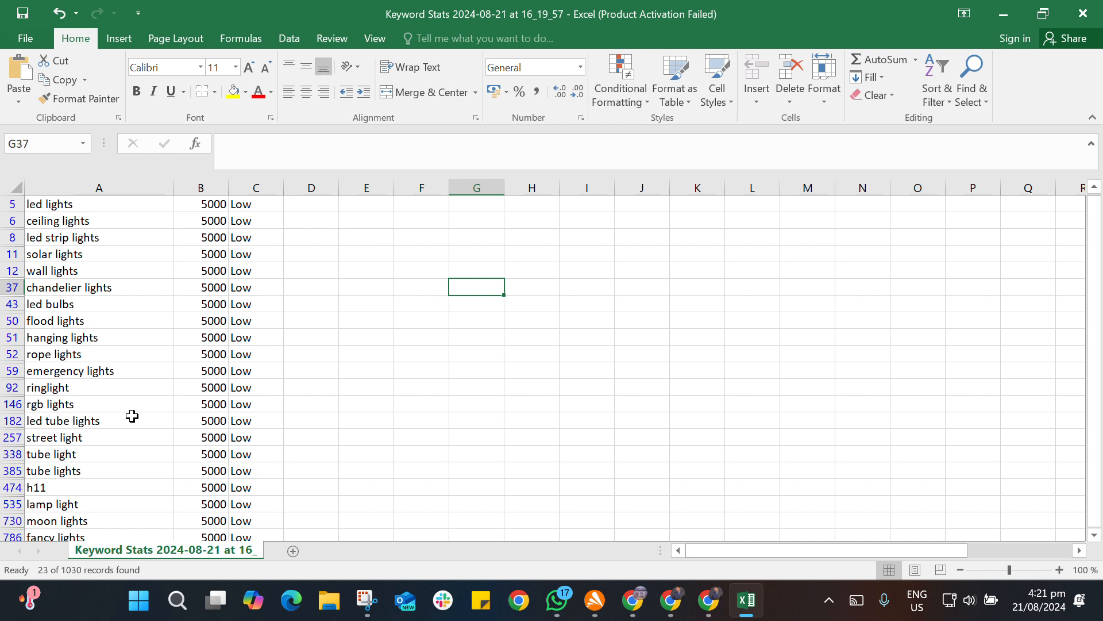
scroll(132, 416, up, 1)
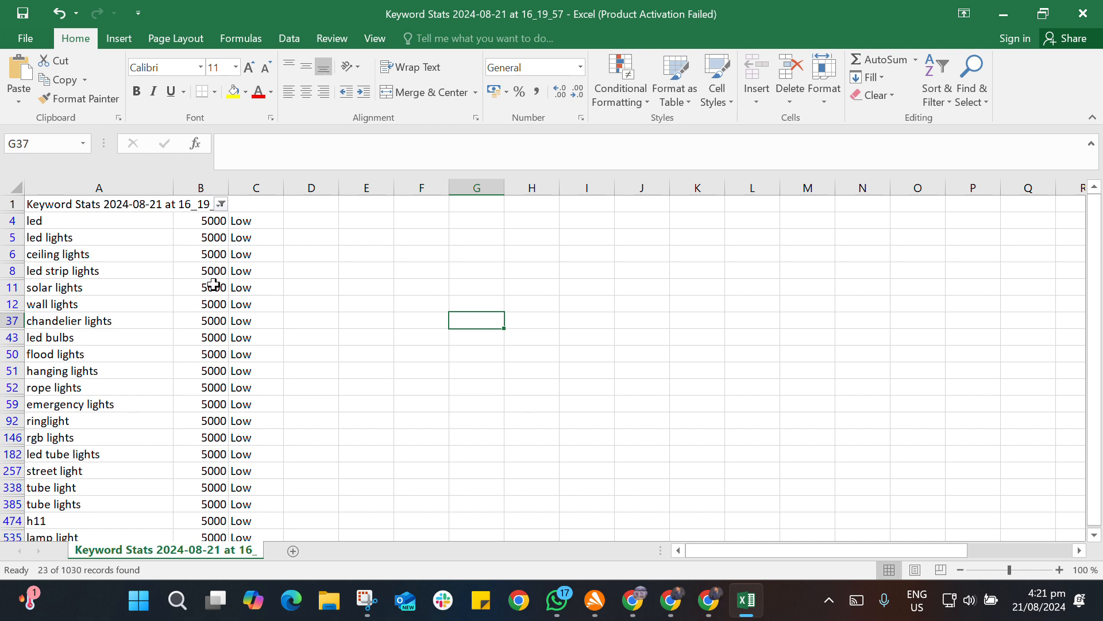
- Close the led keyword workbook without saving and close both keyword research pages to return to the display campaign review
click(1083, 13)
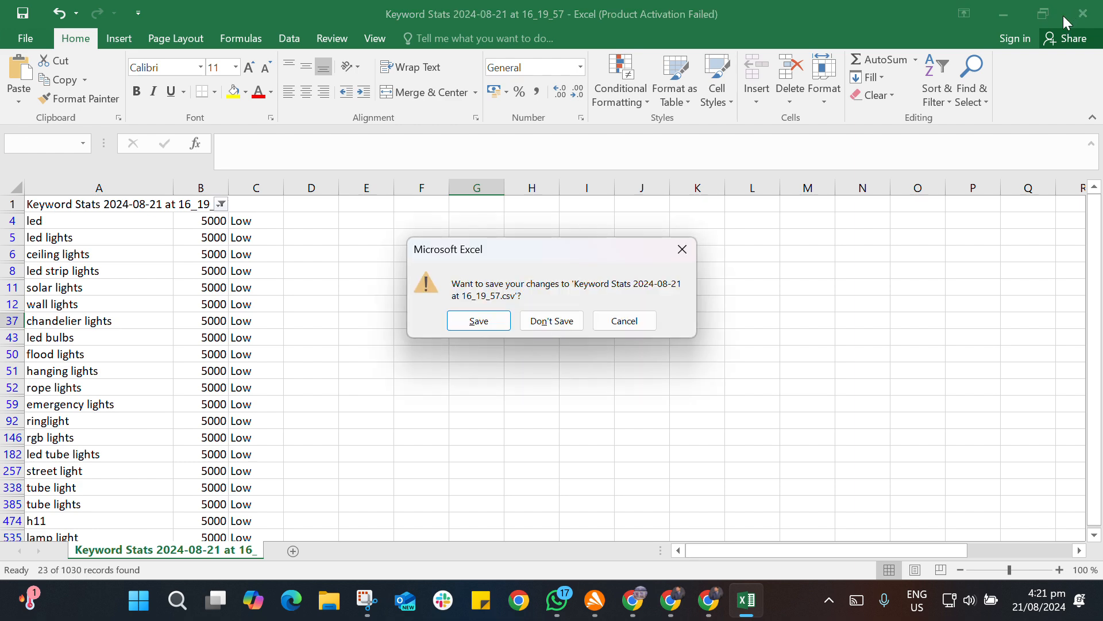
click(554, 321)
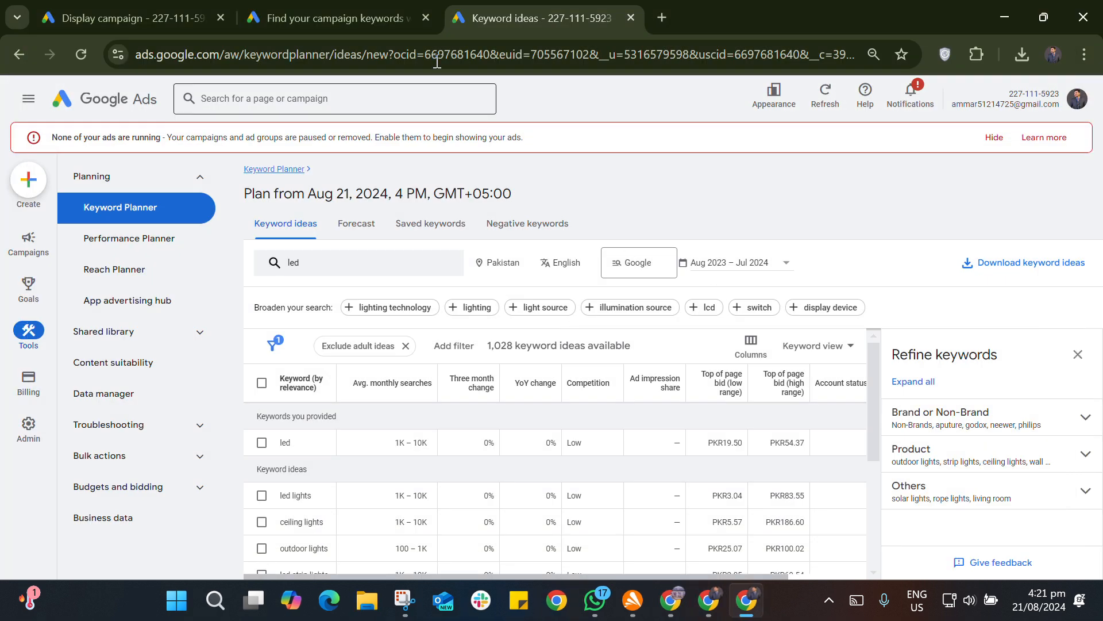
click(424, 16)
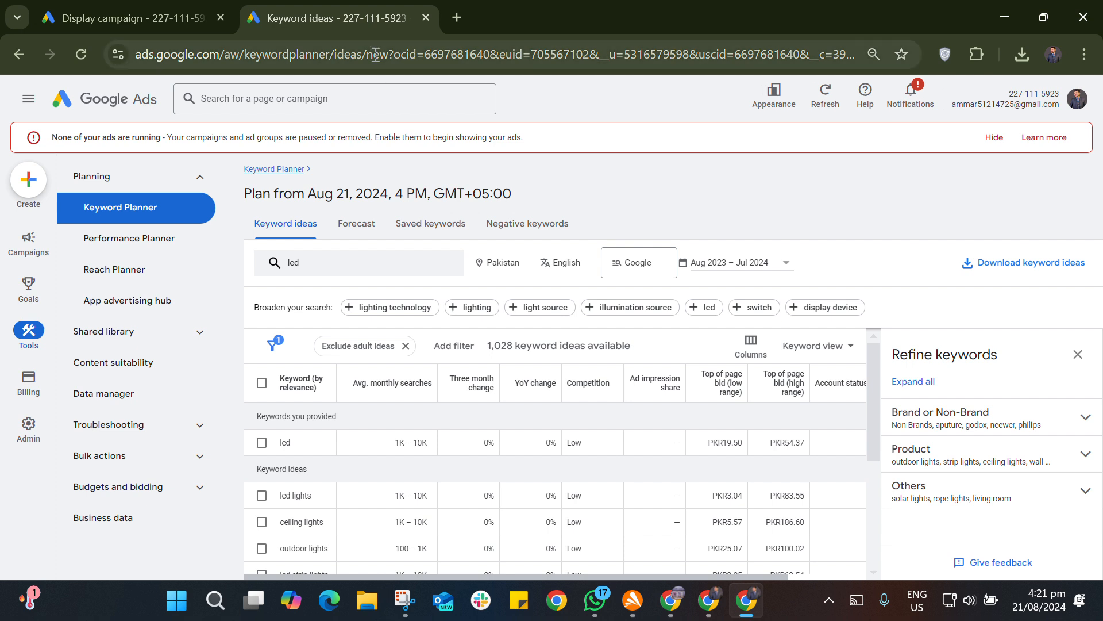
click(425, 17)
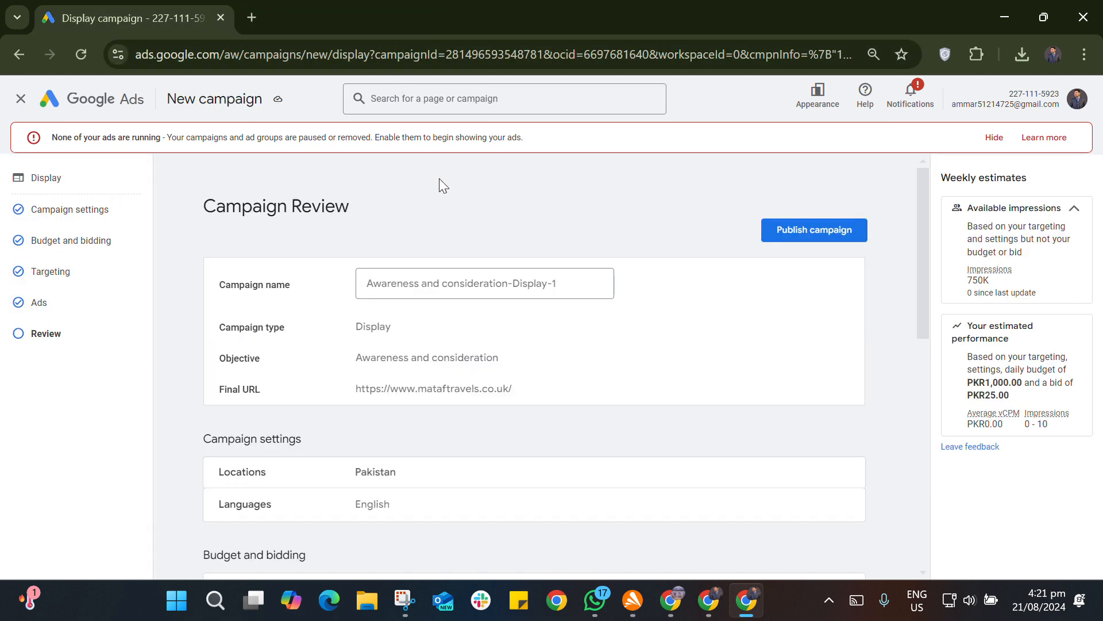